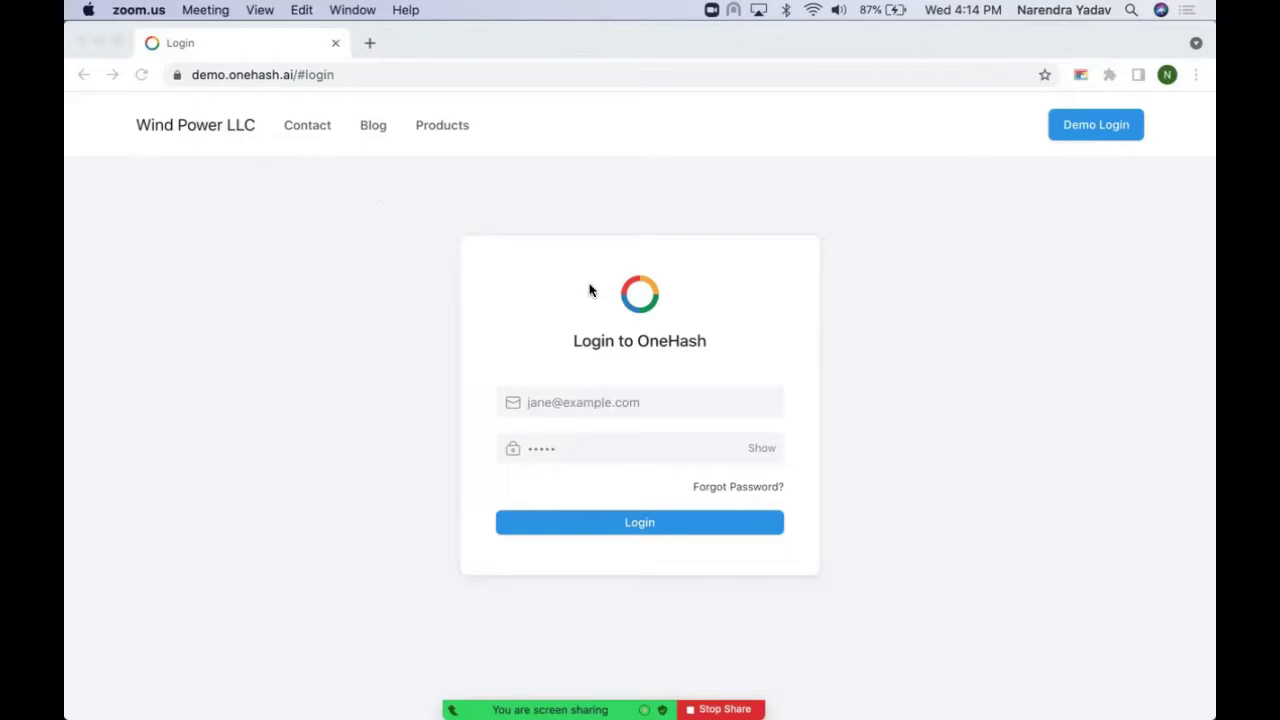
# Step: Load the app.onehash.ai/signup page in a new browser tab
pyautogui.click(369, 43)
pyautogui.click(351, 81)
pyautogui.write('app.onehash.aiso')
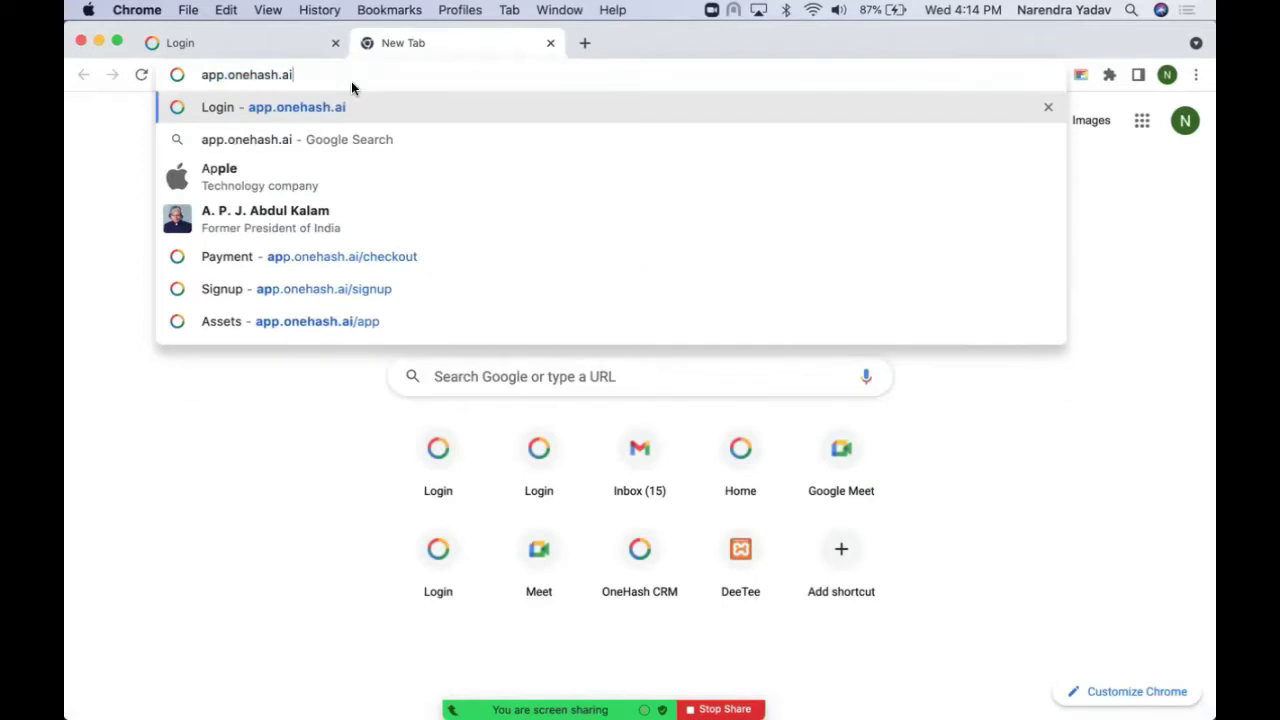
pyautogui.press('BackSpace')
pyautogui.press('BackSpace')
pyautogui.write('/s')
pyautogui.press('Return')
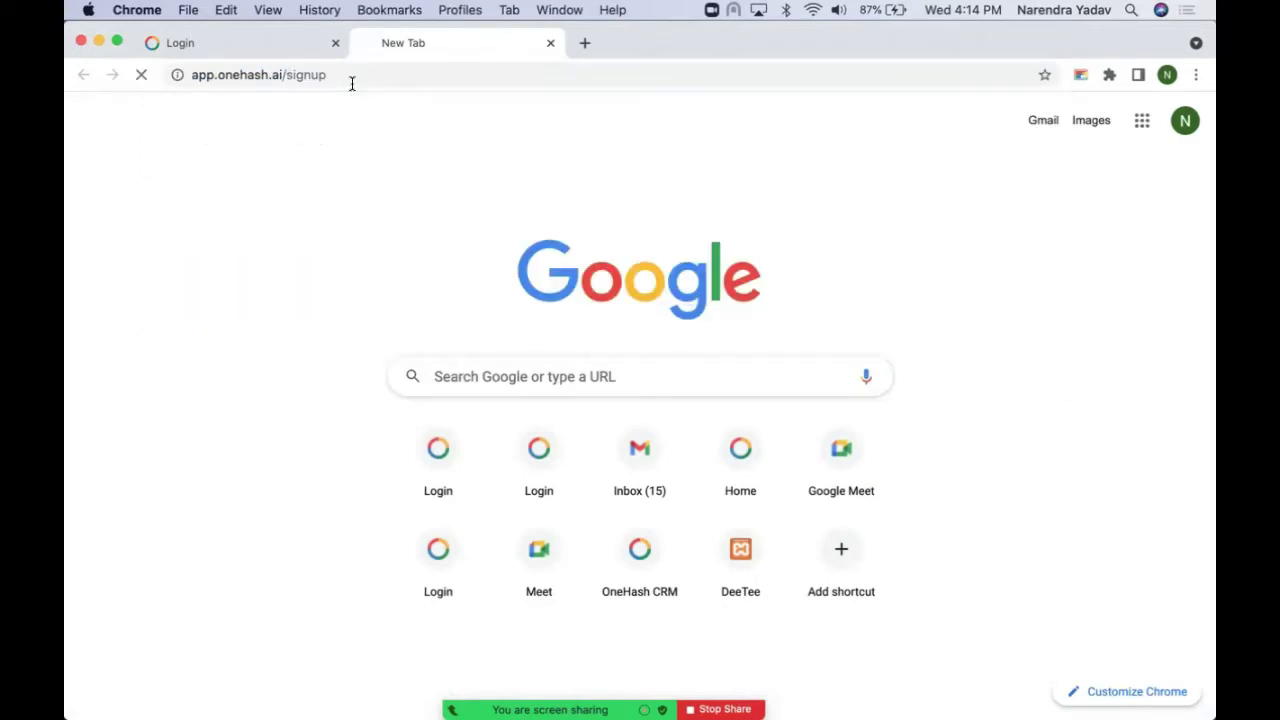
# Step: Enter sitename onehashcrm, confirm it is available, then go back to the login tab
pyautogui.click(321, 314)
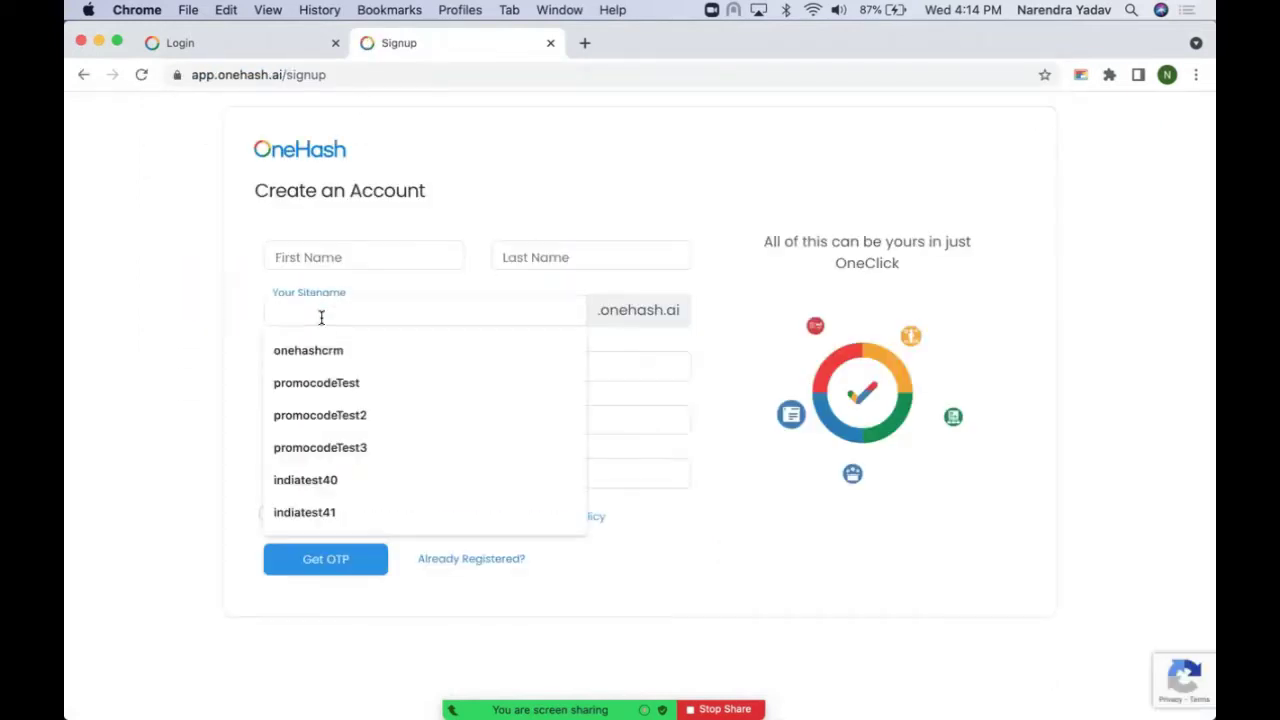
pyautogui.click(326, 347)
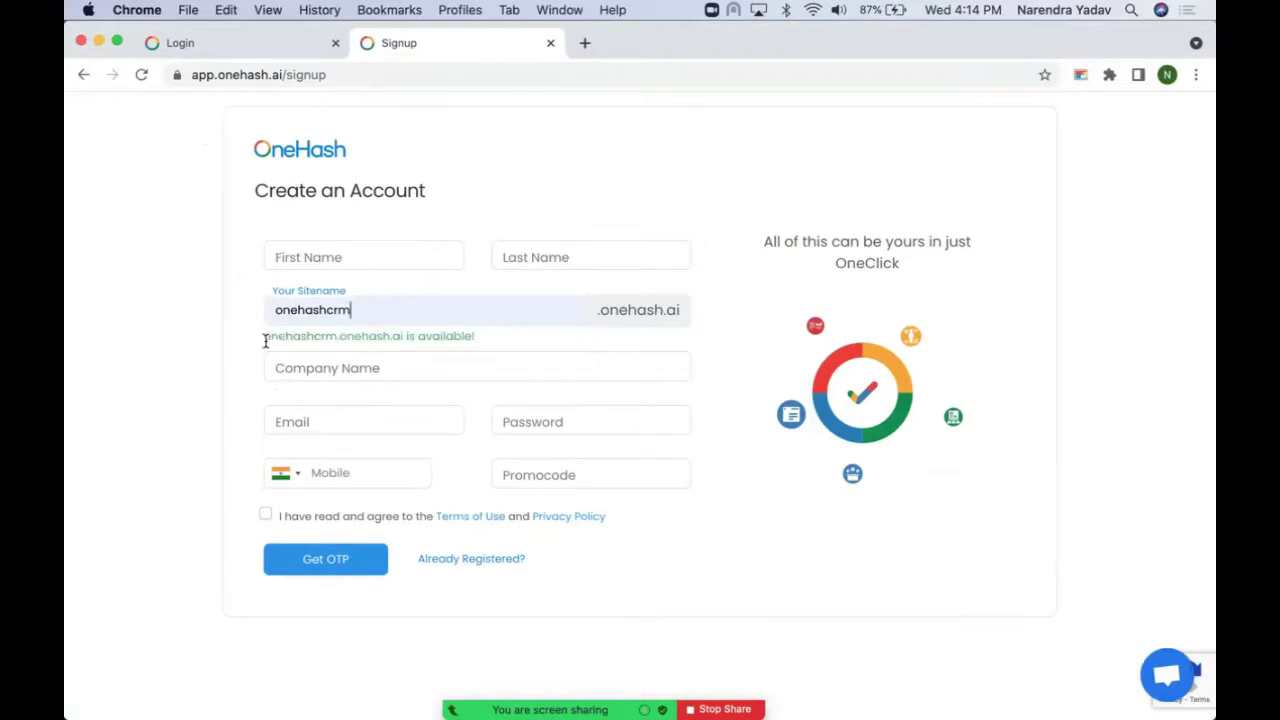
pyautogui.moveTo(265, 337); pyautogui.dragTo(403, 333)
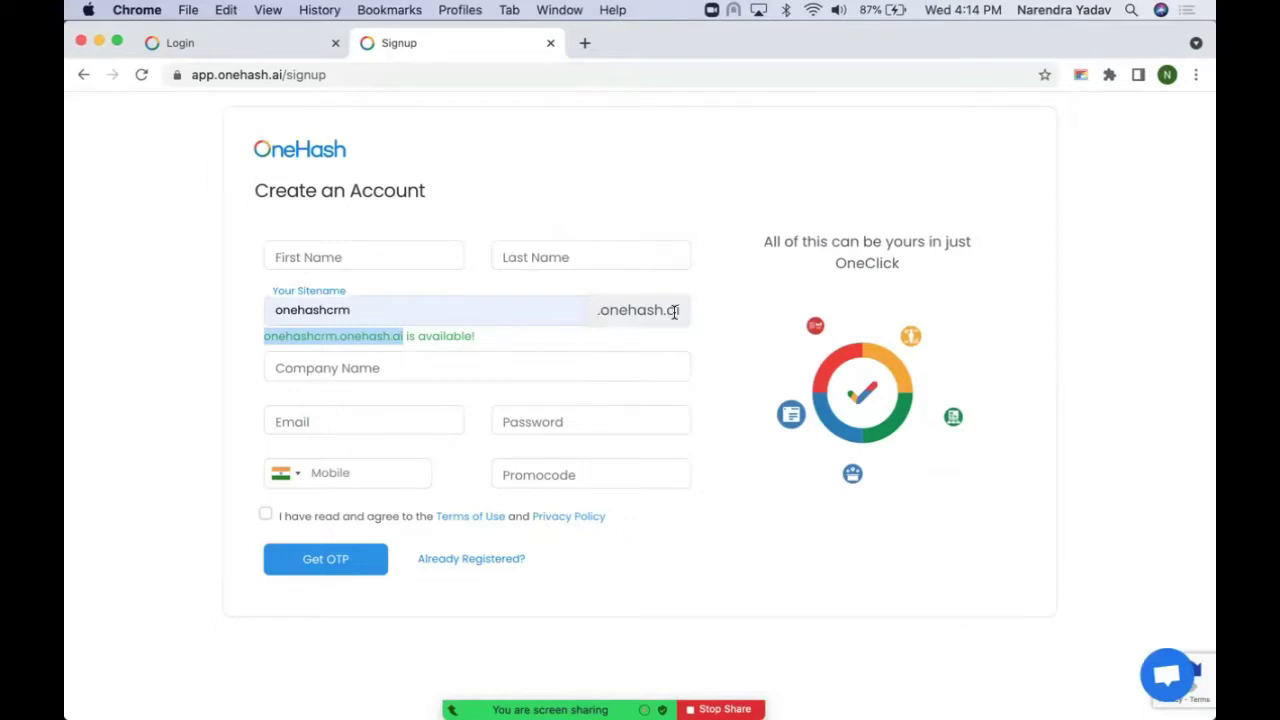
pyautogui.click(204, 42)
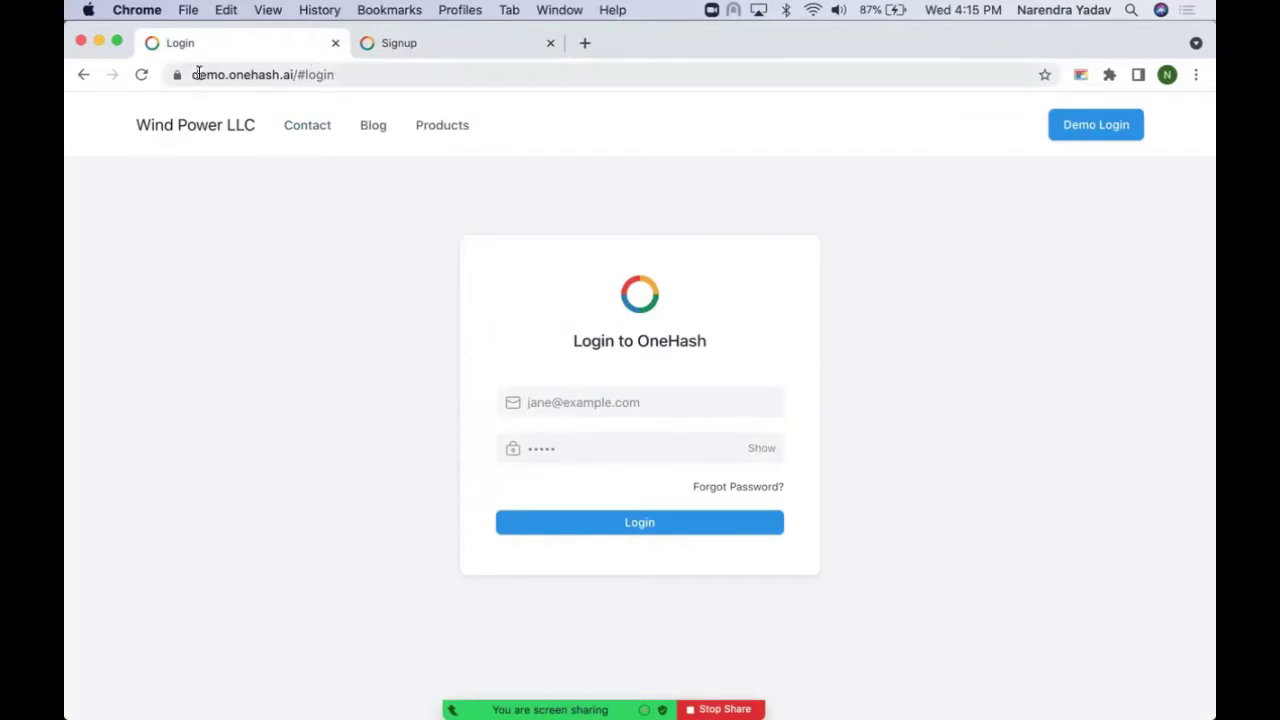
# Step: Log in as Administrator with the account password
pyautogui.click(600, 402)
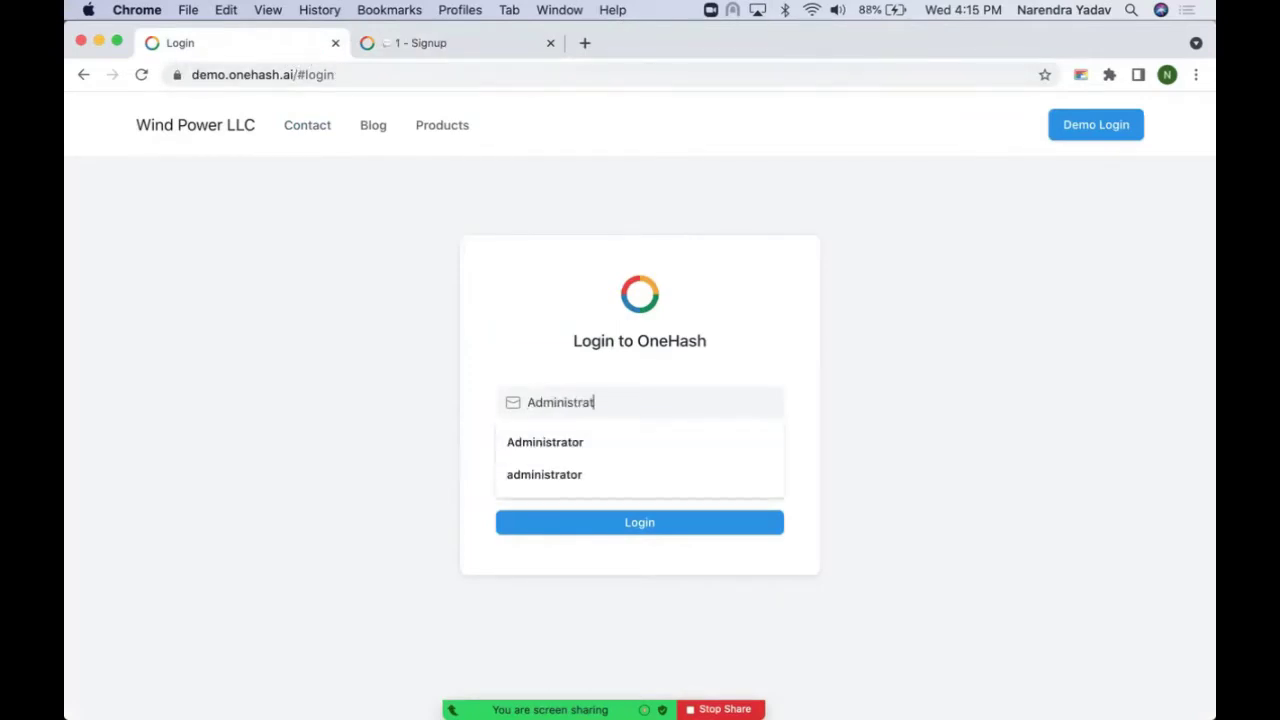
pyautogui.press('Tab')
pyautogui.press('Return')
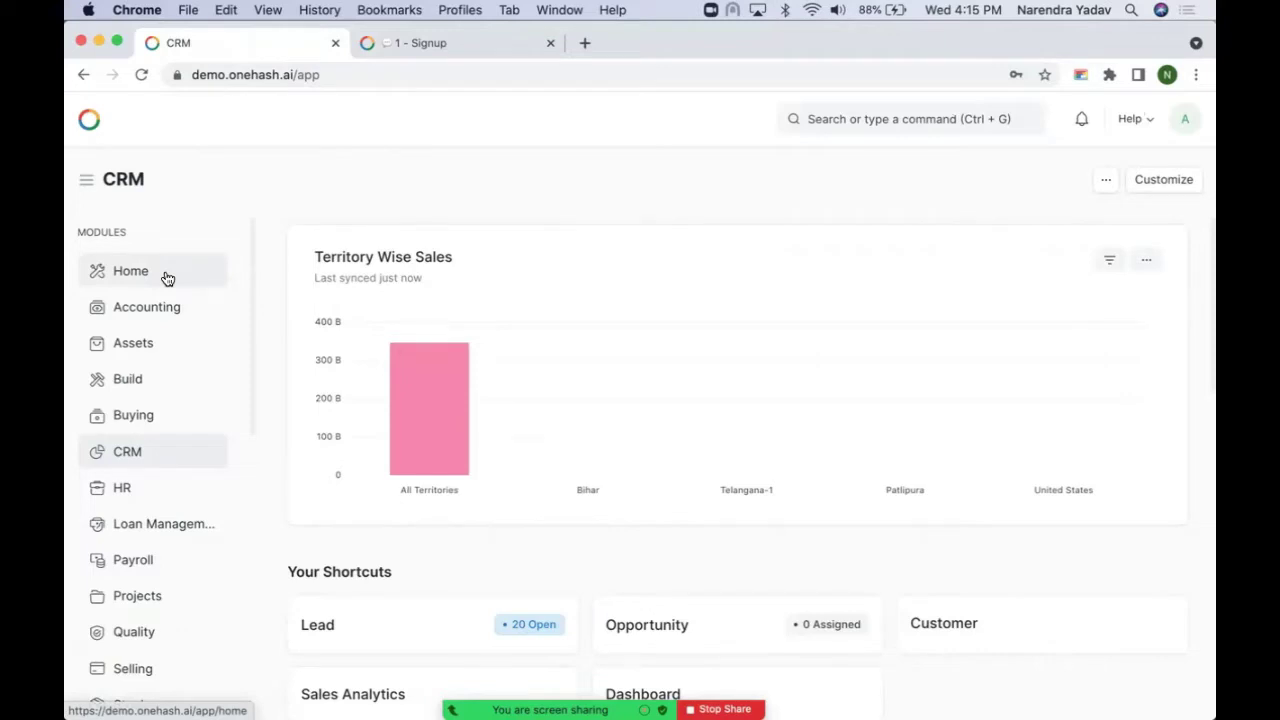
# Step: Open the Home workspace and enter its customization mode
pyautogui.scroll(-3, 666, 318)
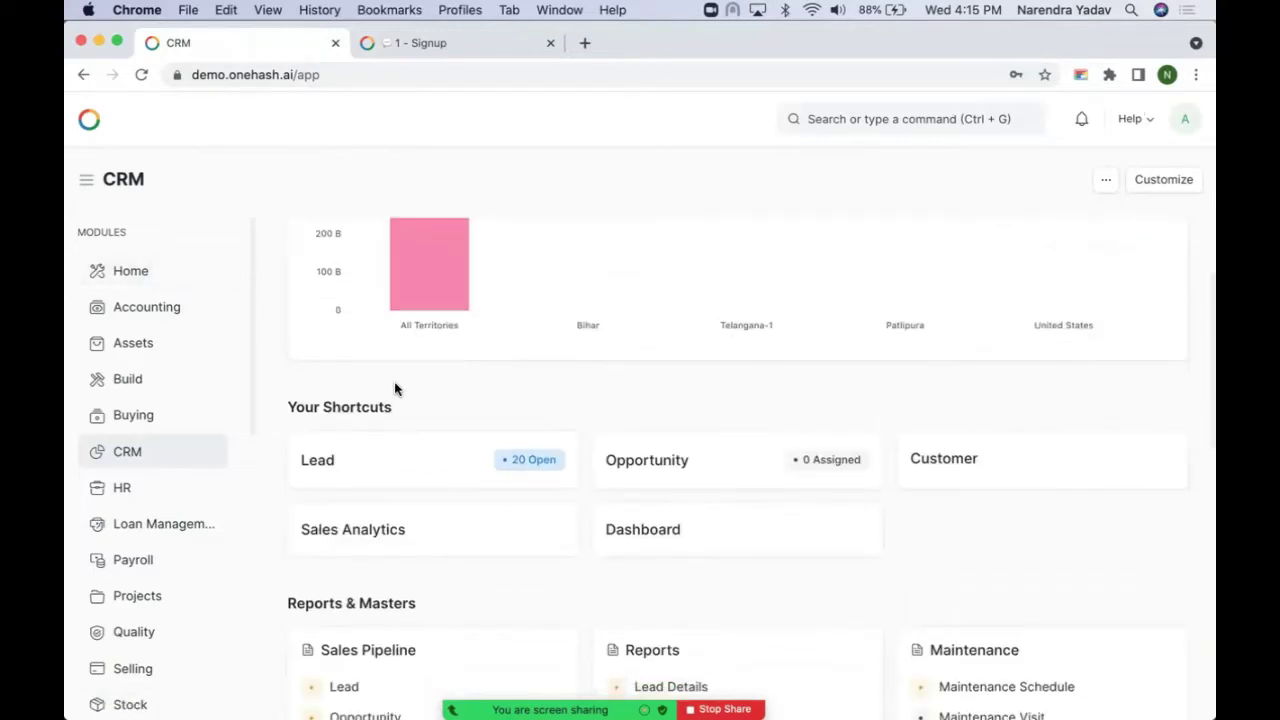
pyautogui.click(121, 285)
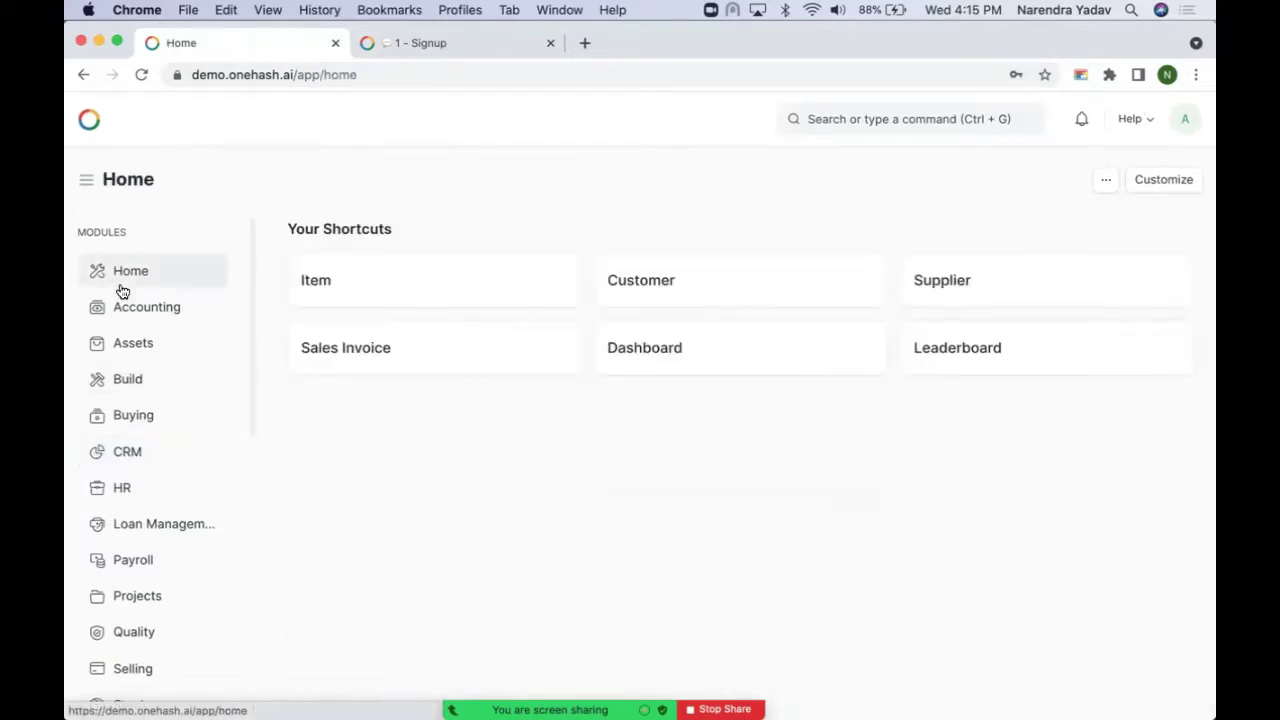
pyautogui.click(1166, 190)
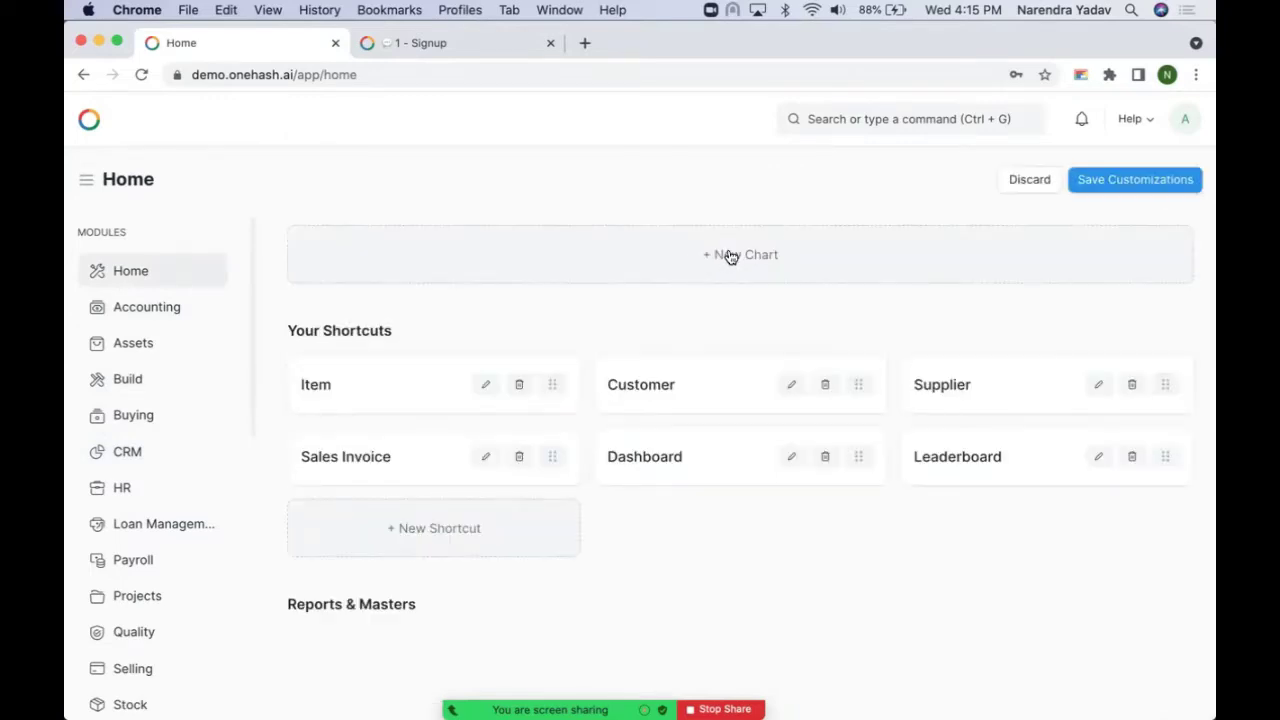
# Step: Start a new Home shortcut and set its Type to DocType
pyautogui.click(425, 527)
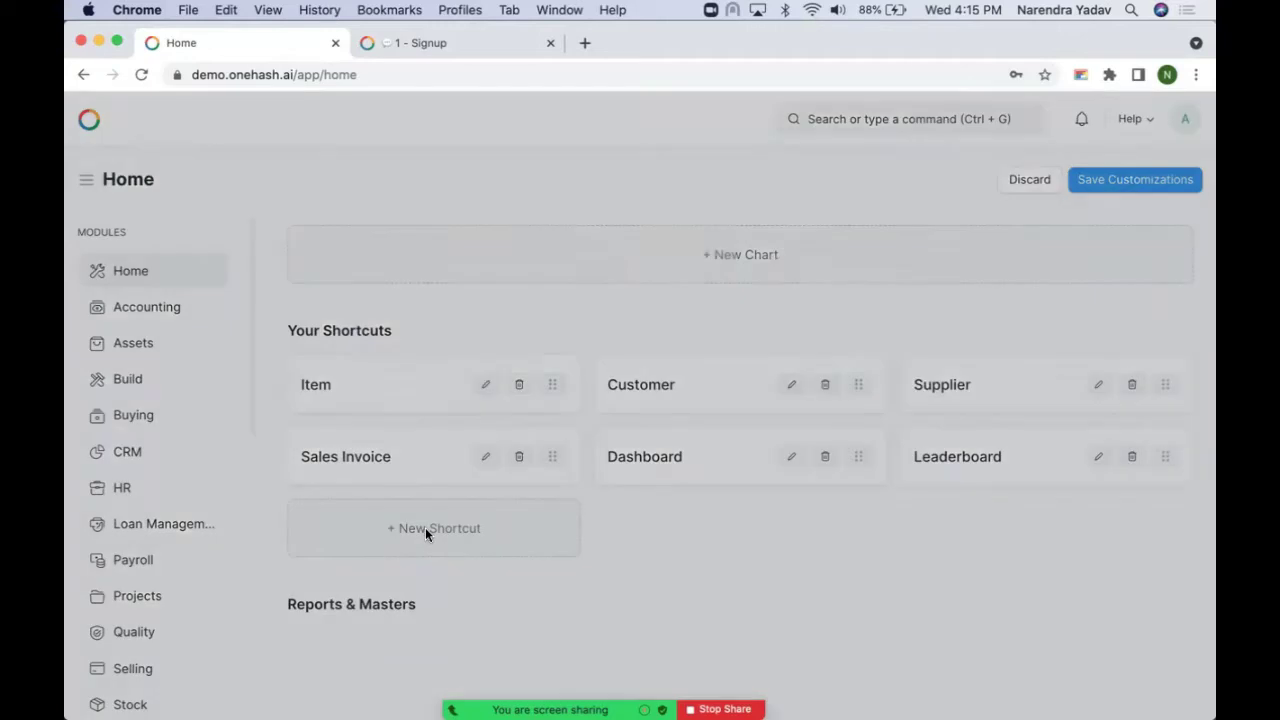
pyautogui.click(588, 212)
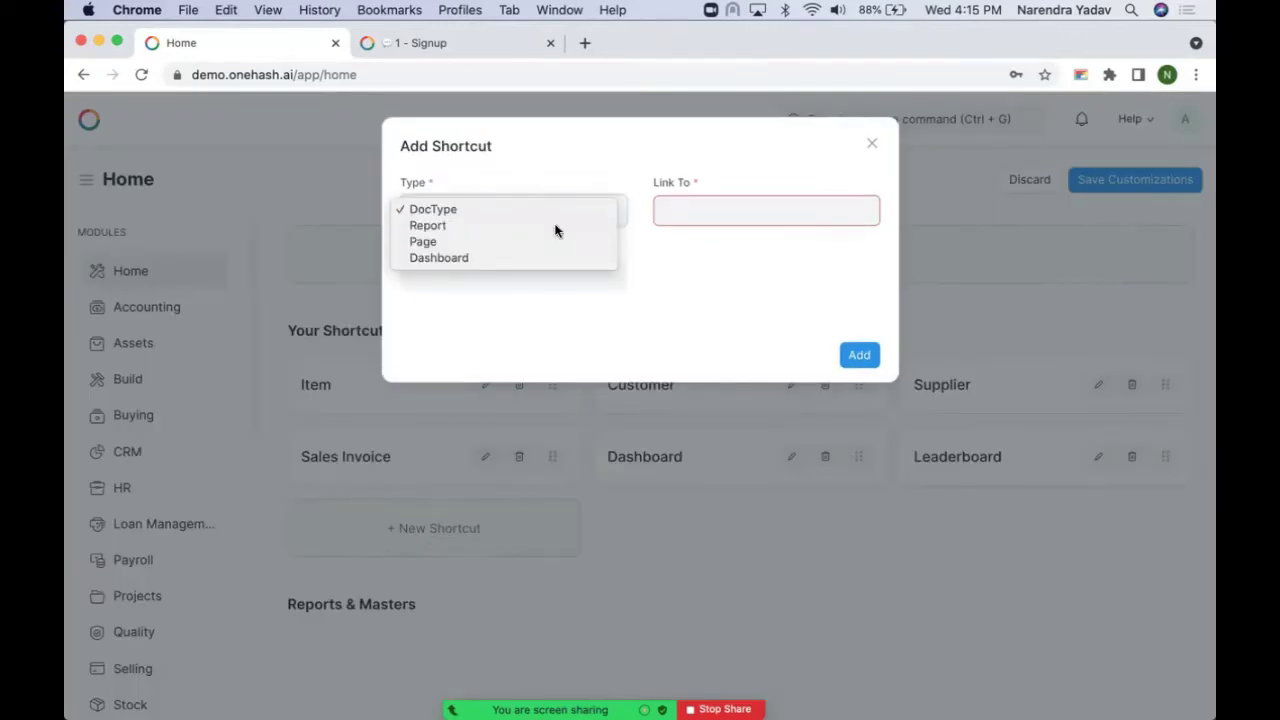
pyautogui.click(554, 226)
pyautogui.click(508, 202)
pyautogui.click(506, 194)
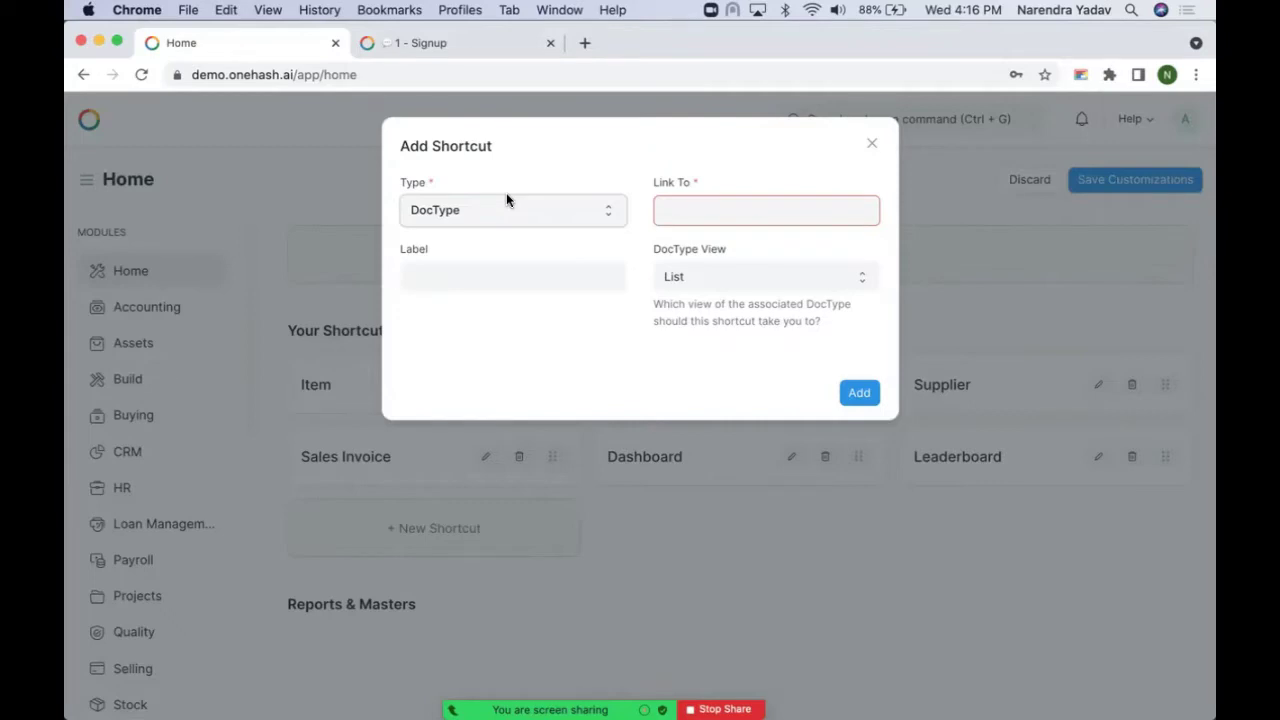
# Step: Link the new shortcut to the Customer doctype
pyautogui.click(709, 208)
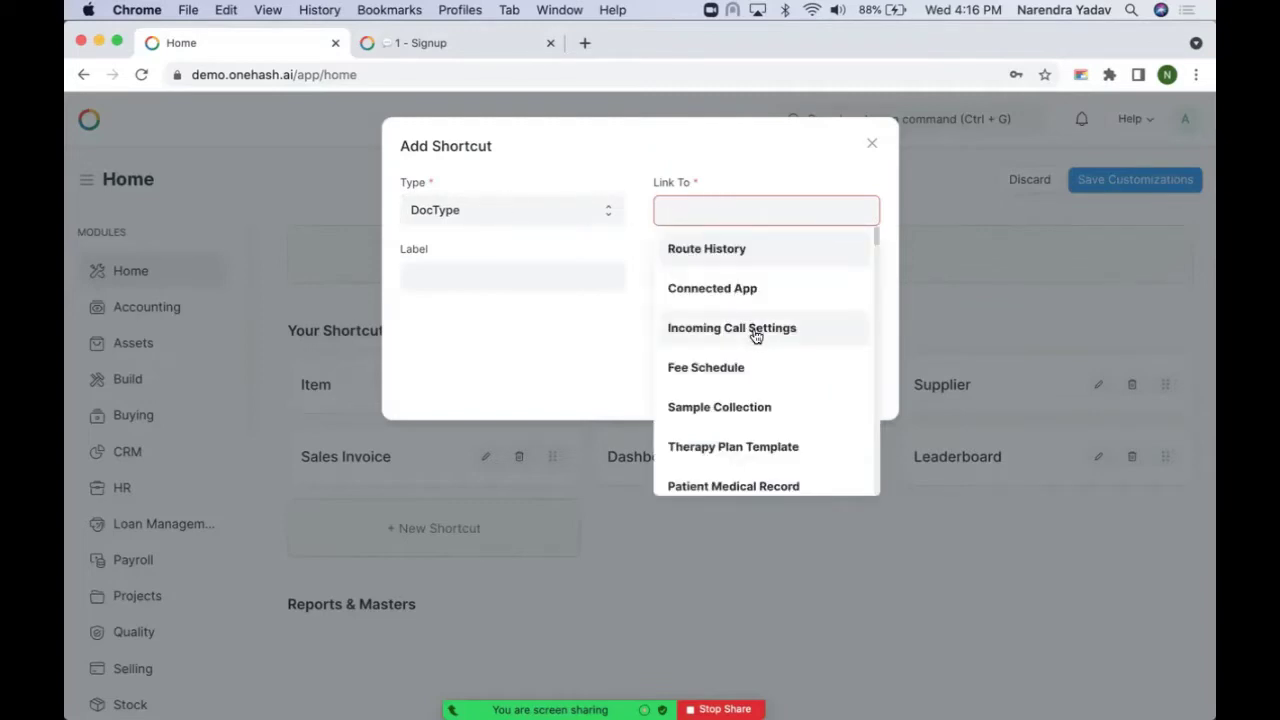
pyautogui.scroll(-5, 754, 334)
pyautogui.write('Lead')
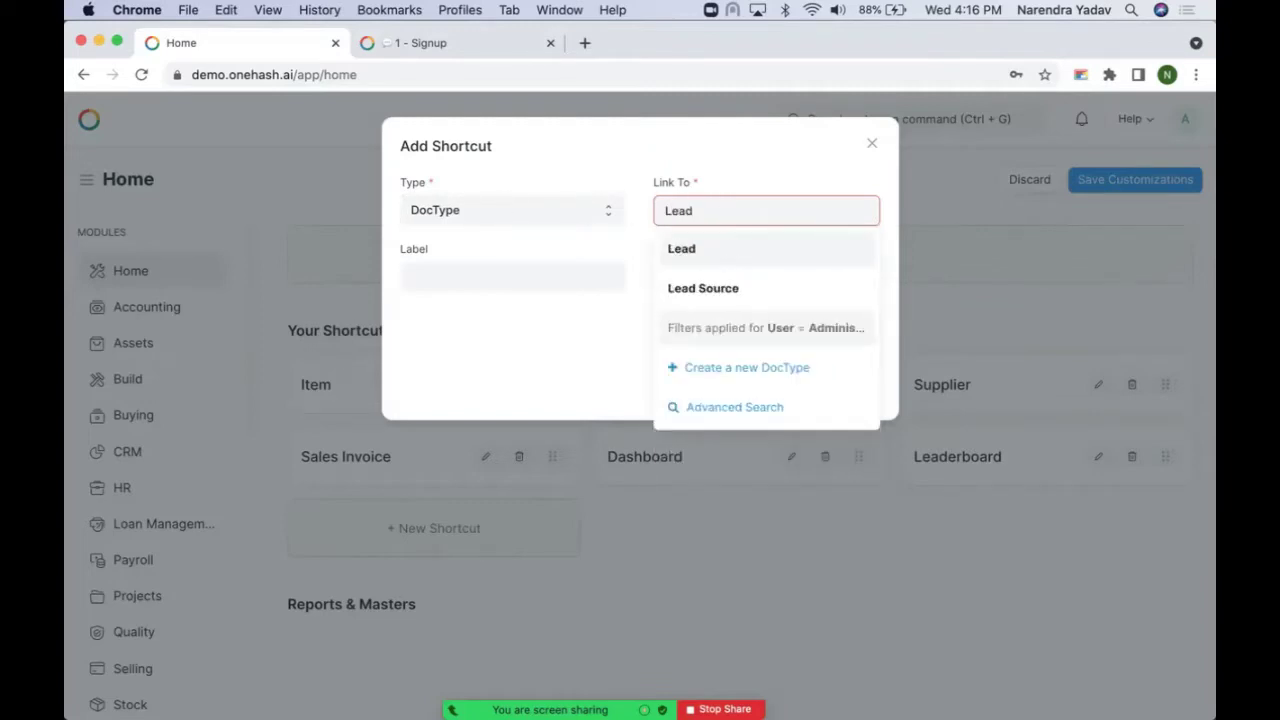
pyautogui.press('super+a')
pyautogui.write('Custom')
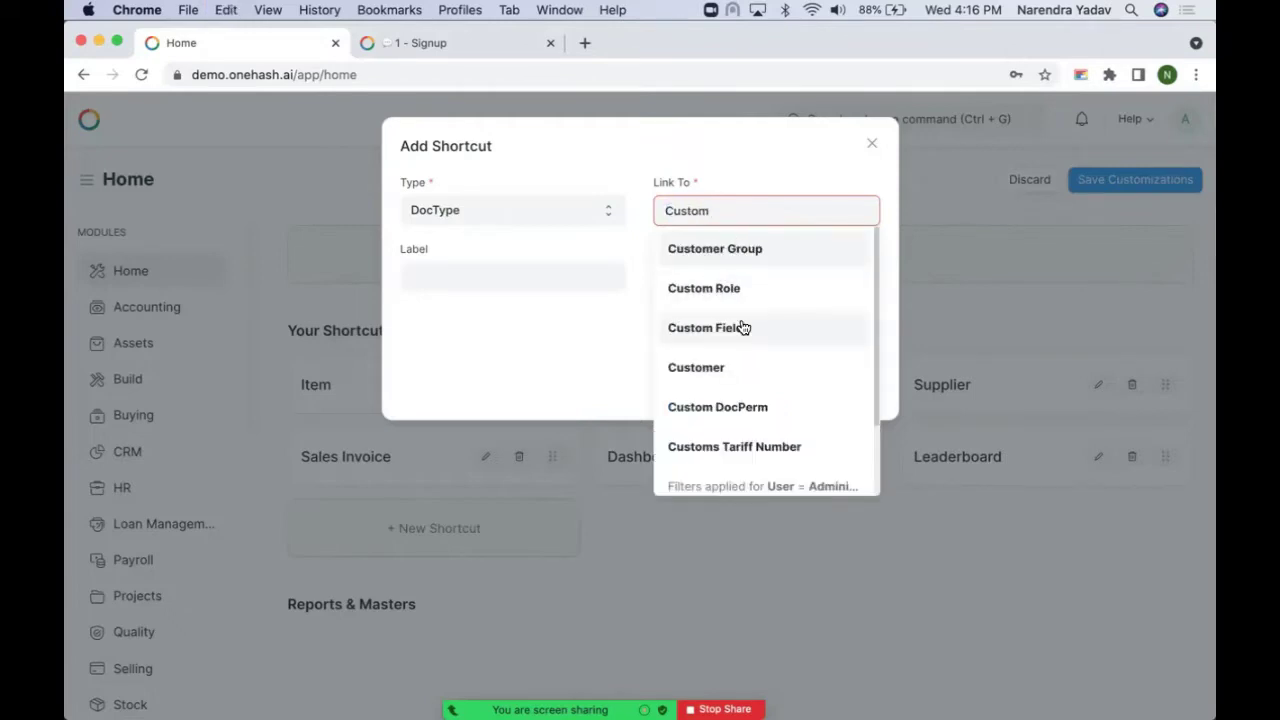
pyautogui.click(729, 366)
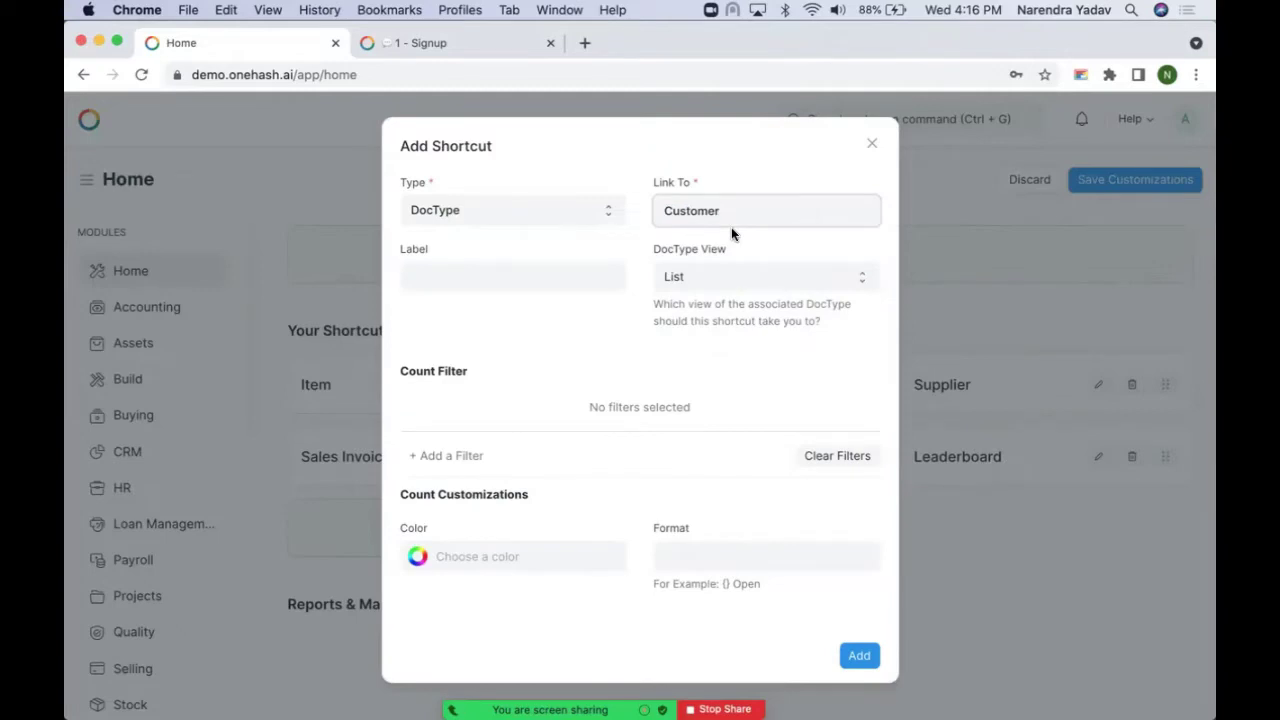
# Step: Add a count filter, then close the shortcut dialog and discard the customizations
pyautogui.click(522, 276)
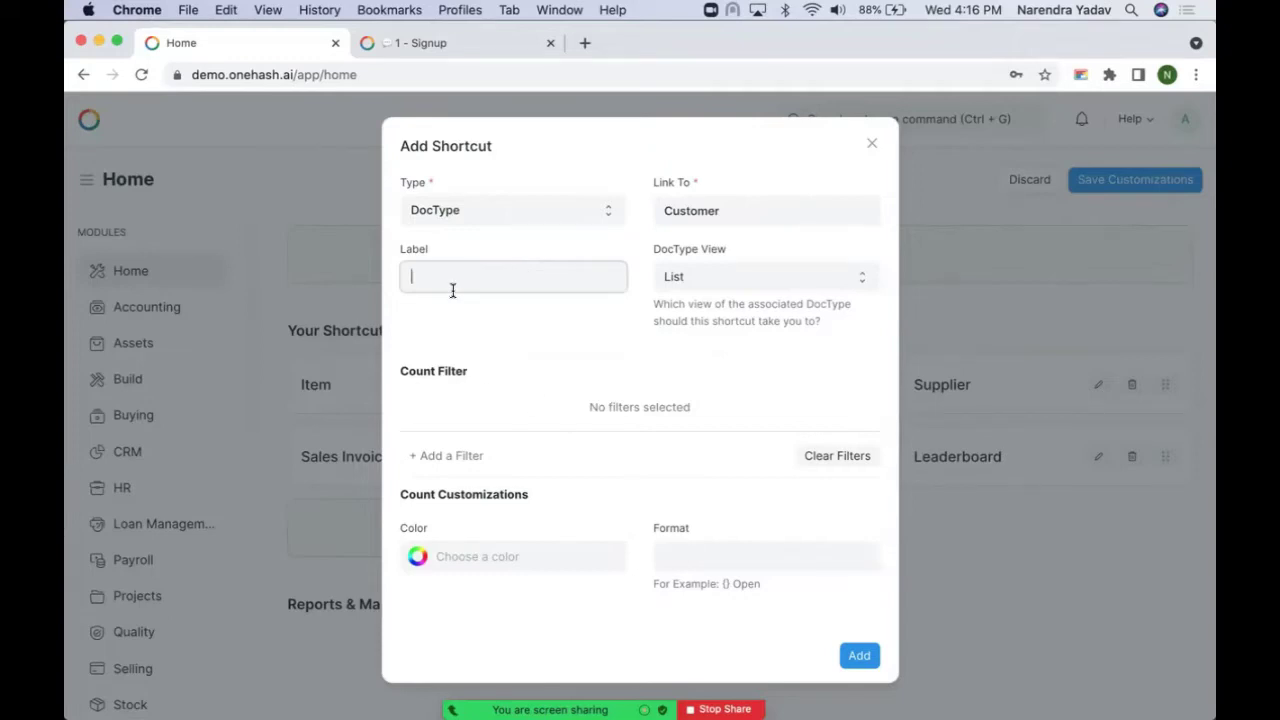
pyautogui.click(446, 458)
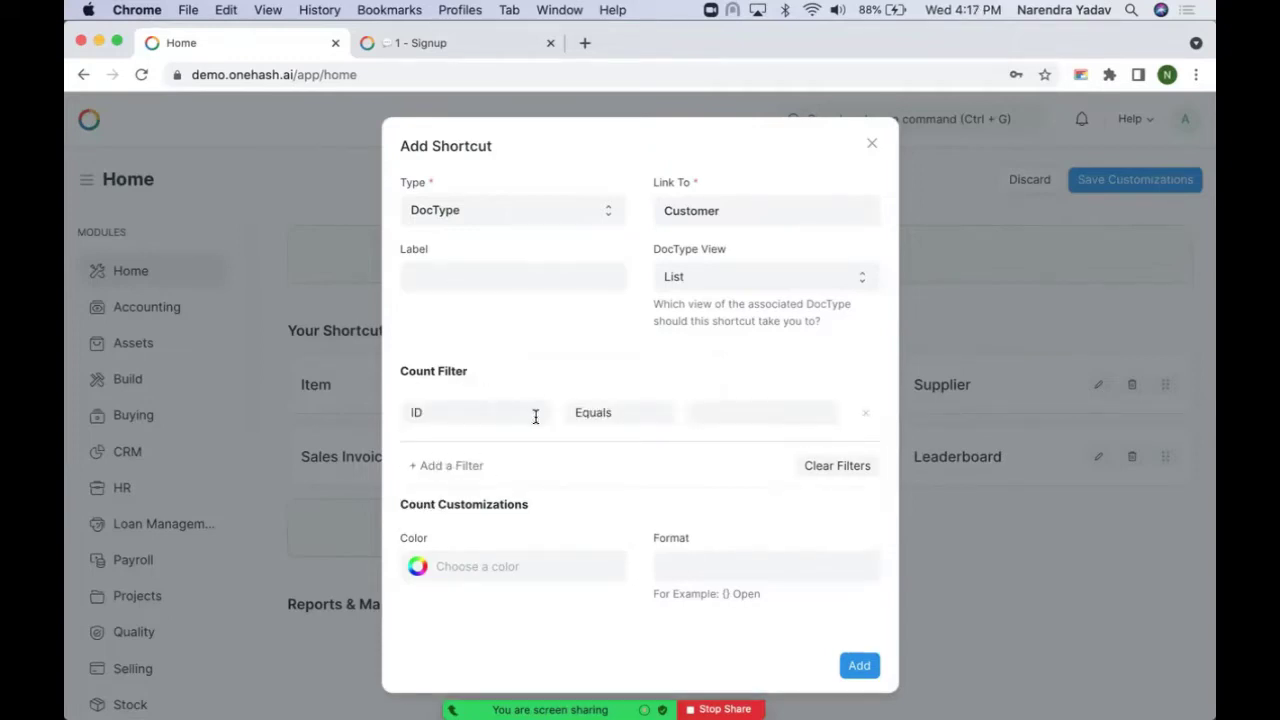
pyautogui.click(871, 144)
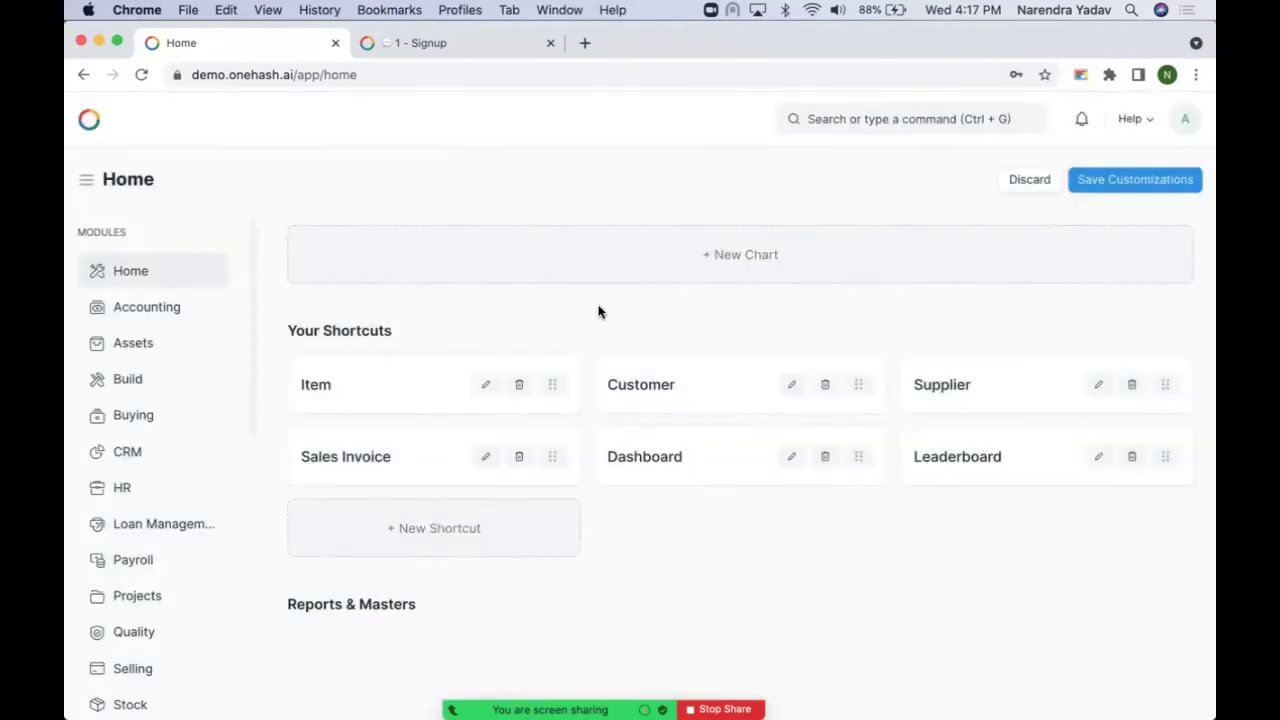
pyautogui.click(1015, 183)
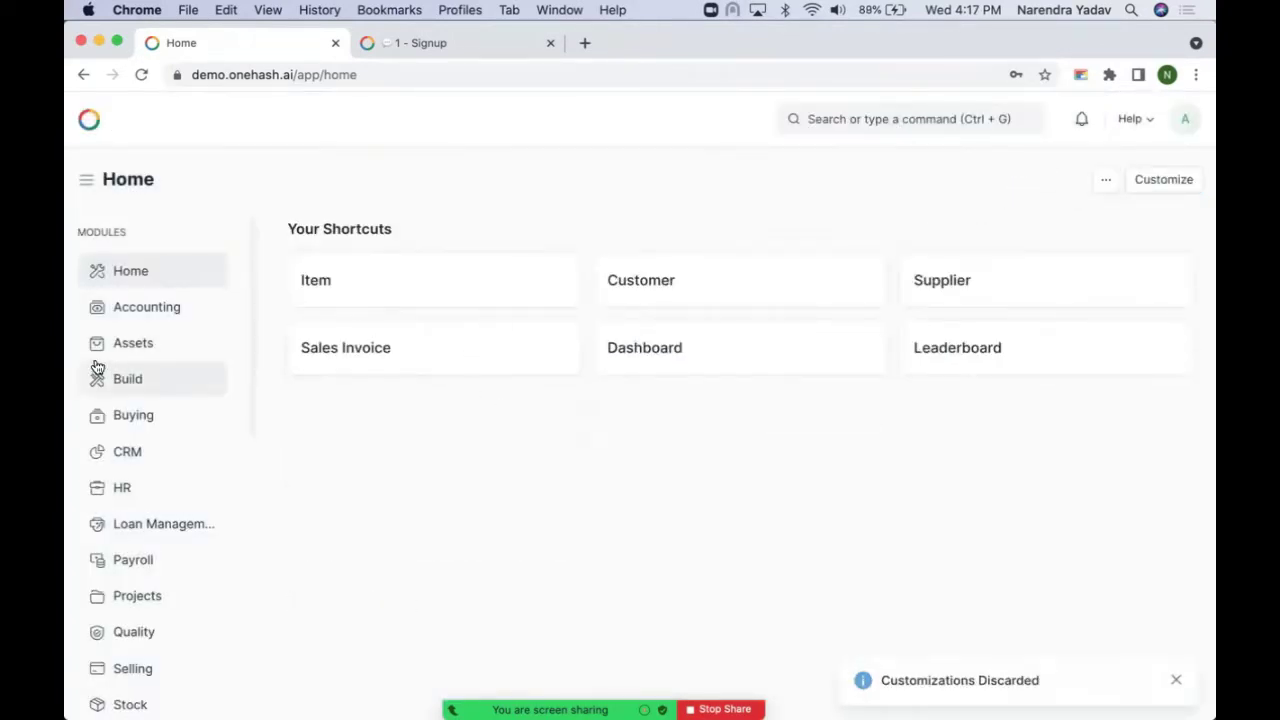
# Step: View the open leads list from the CRM workspace, then return to CRM
pyautogui.click(124, 455)
pyautogui.scroll(-5, 466, 443)
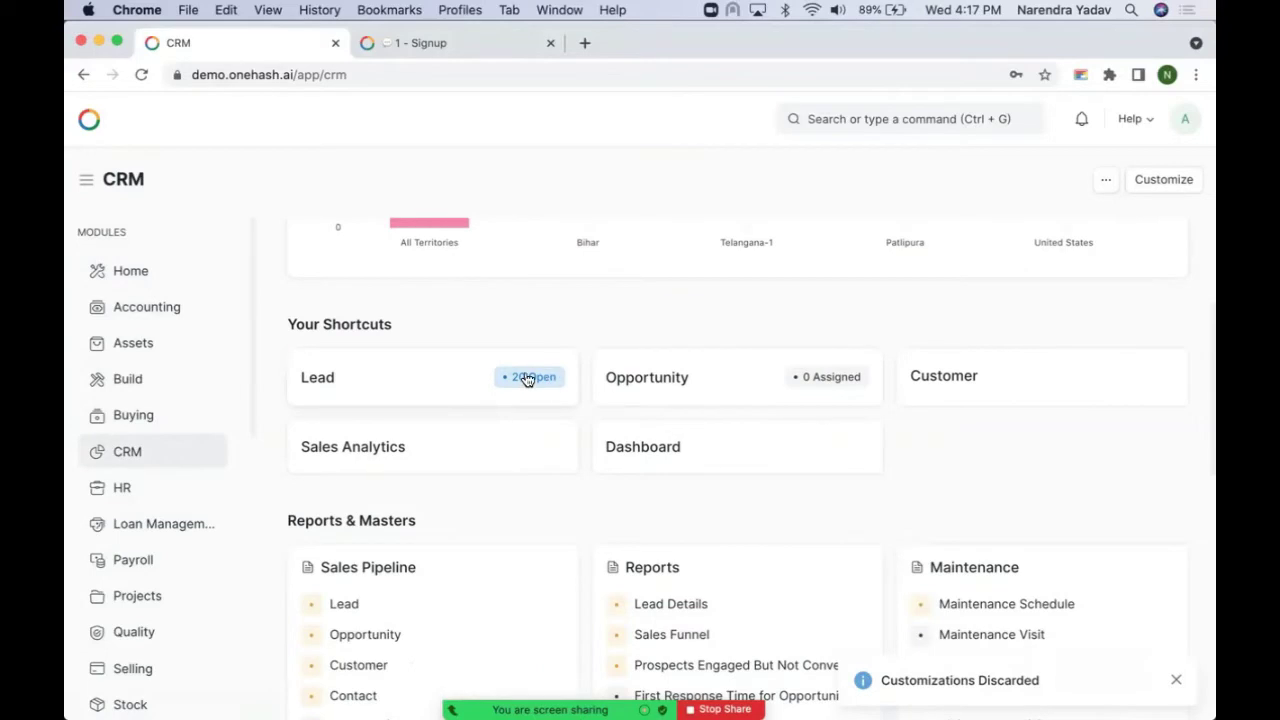
pyautogui.click(532, 380)
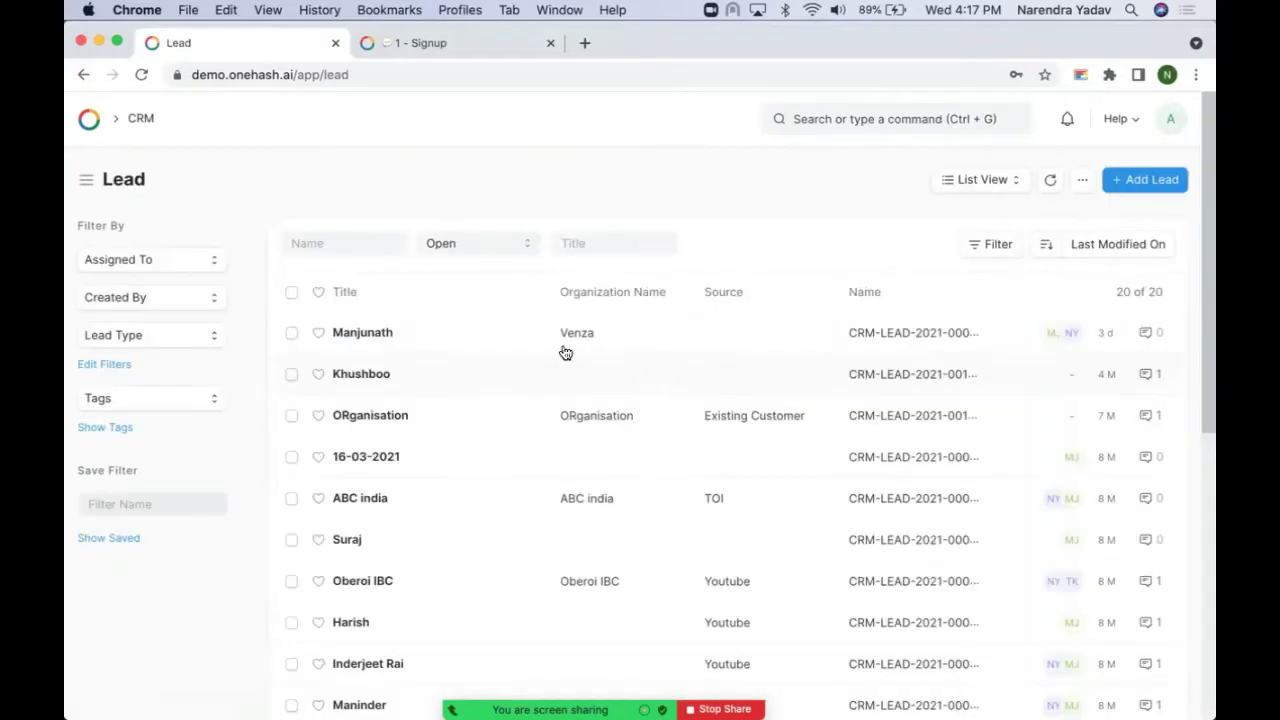
pyautogui.click(72, 70)
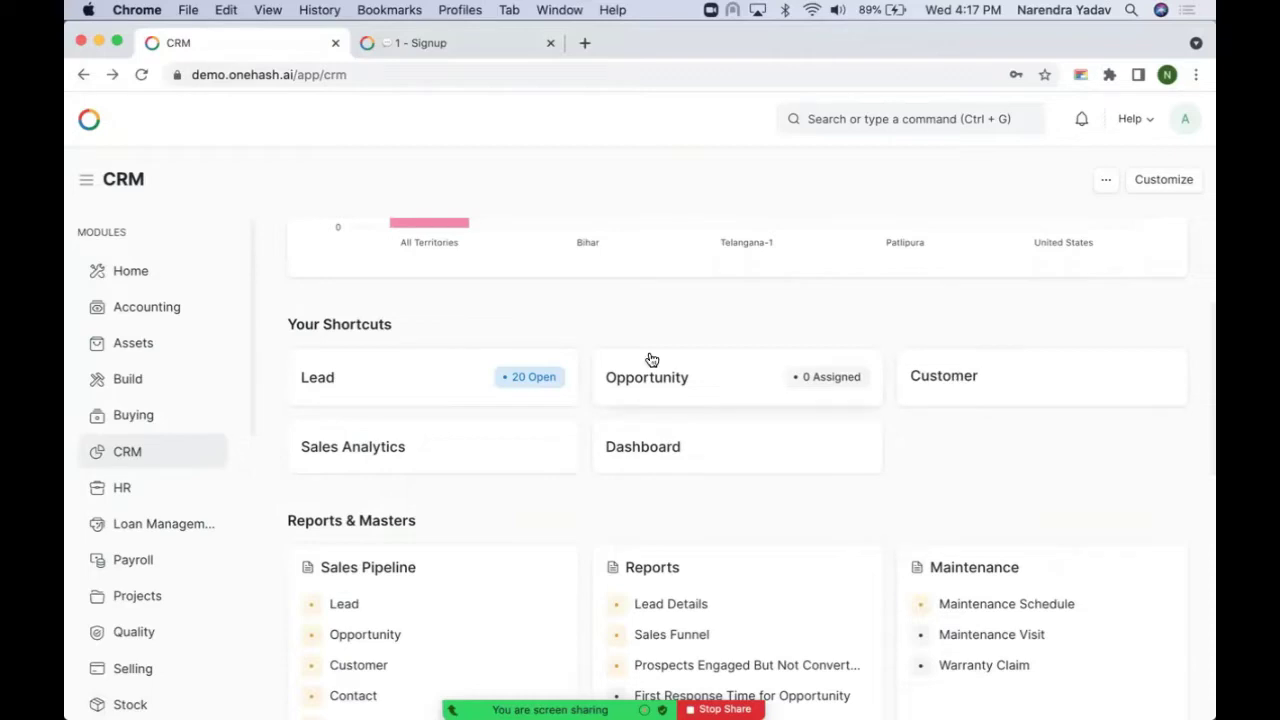
pyautogui.scroll(5, 640, 355)
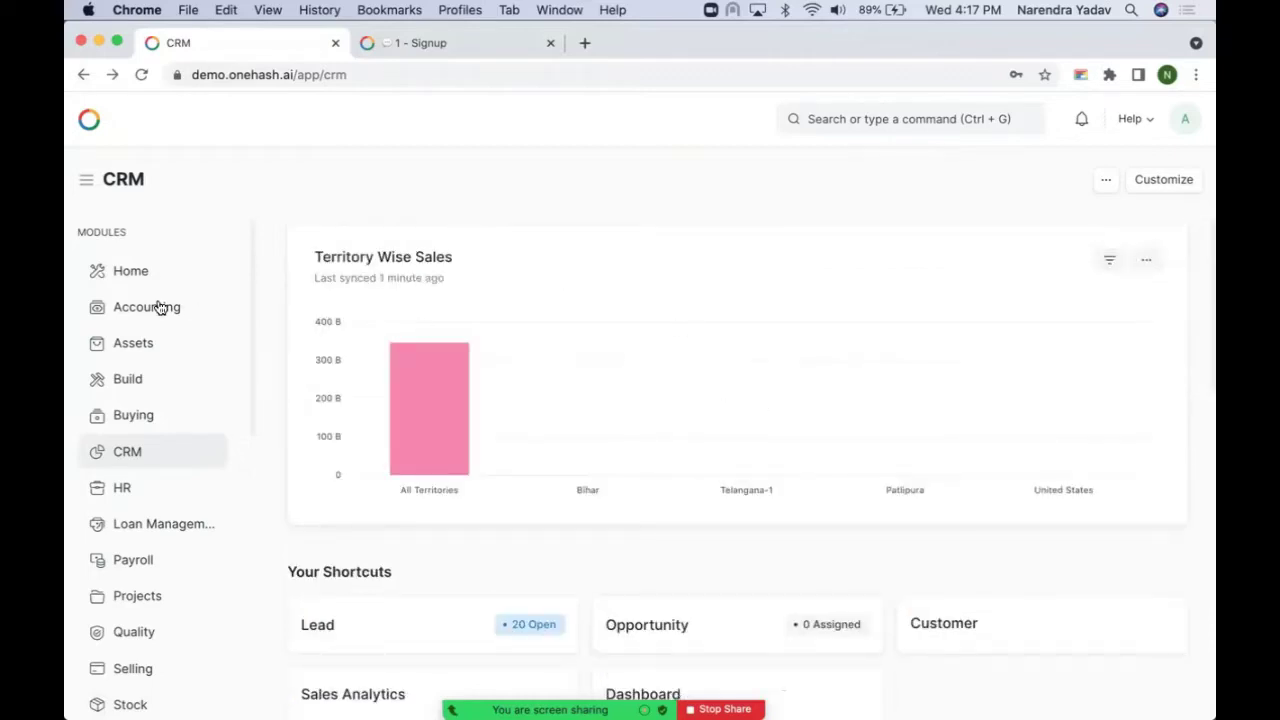
# Step: Go to Home and open the Accounting workspace with its Profit and Loss chart
pyautogui.click(128, 286)
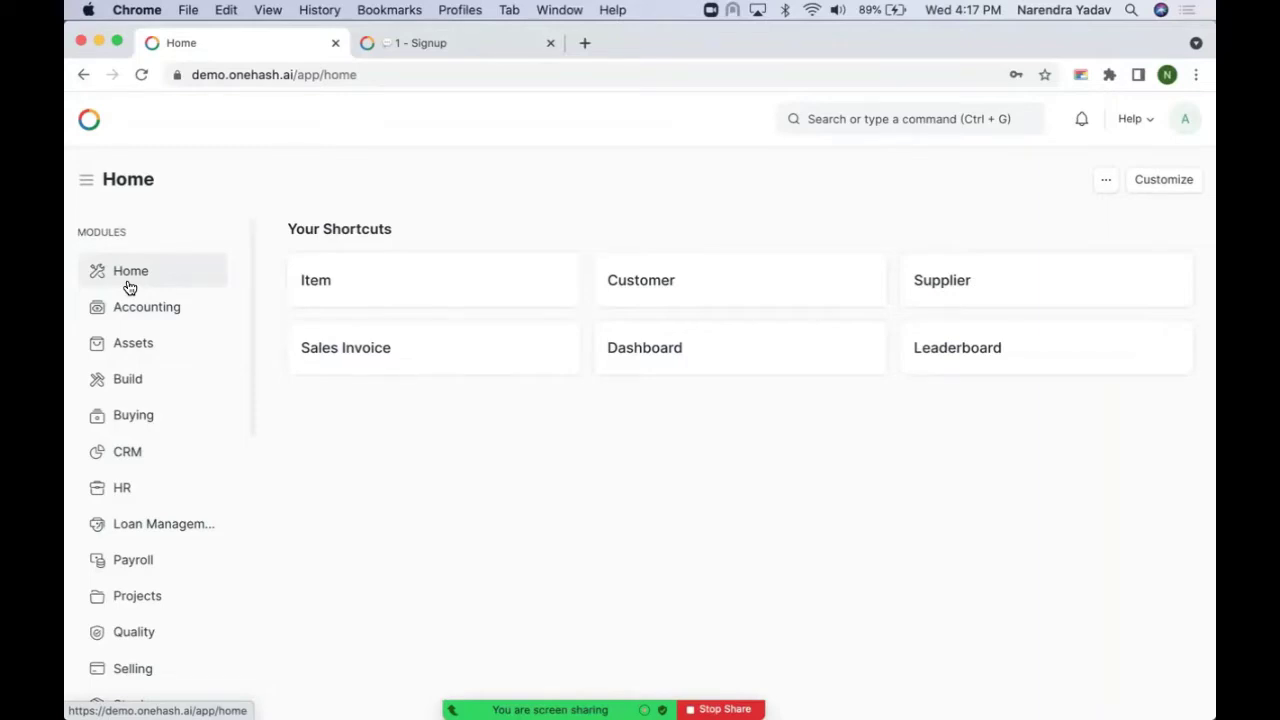
pyautogui.click(127, 306)
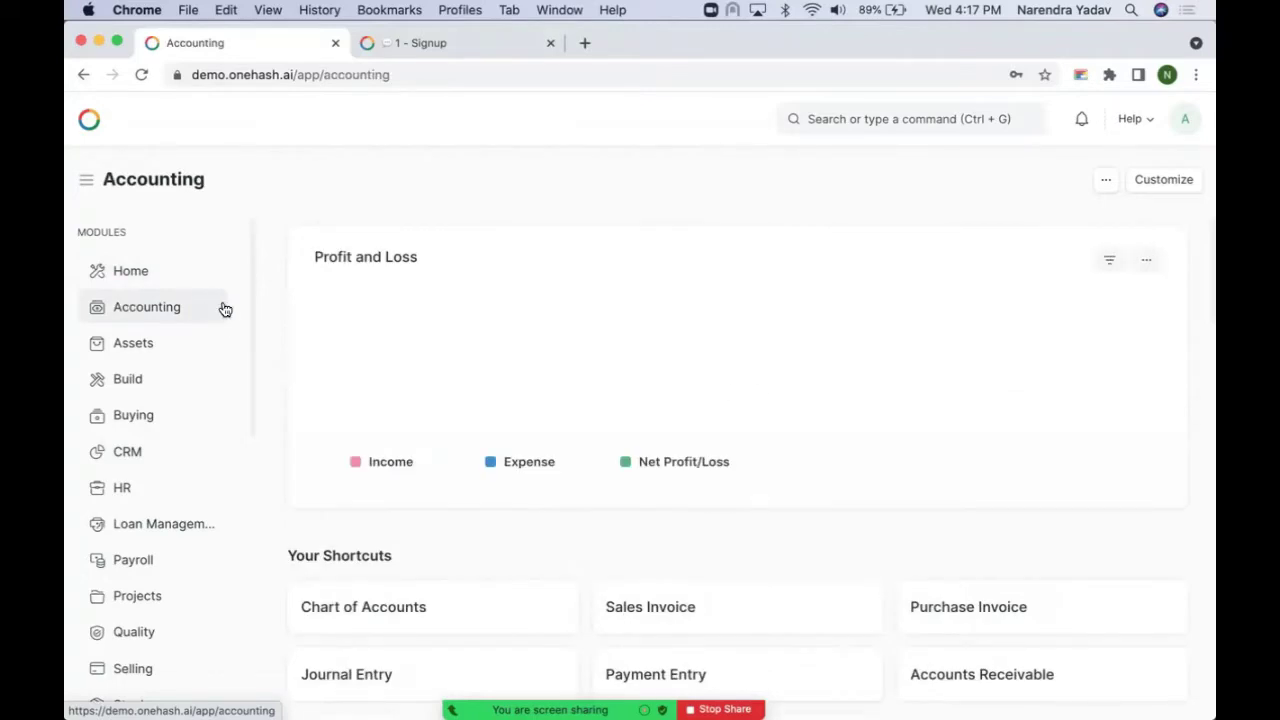
pyautogui.moveTo(641, 335)
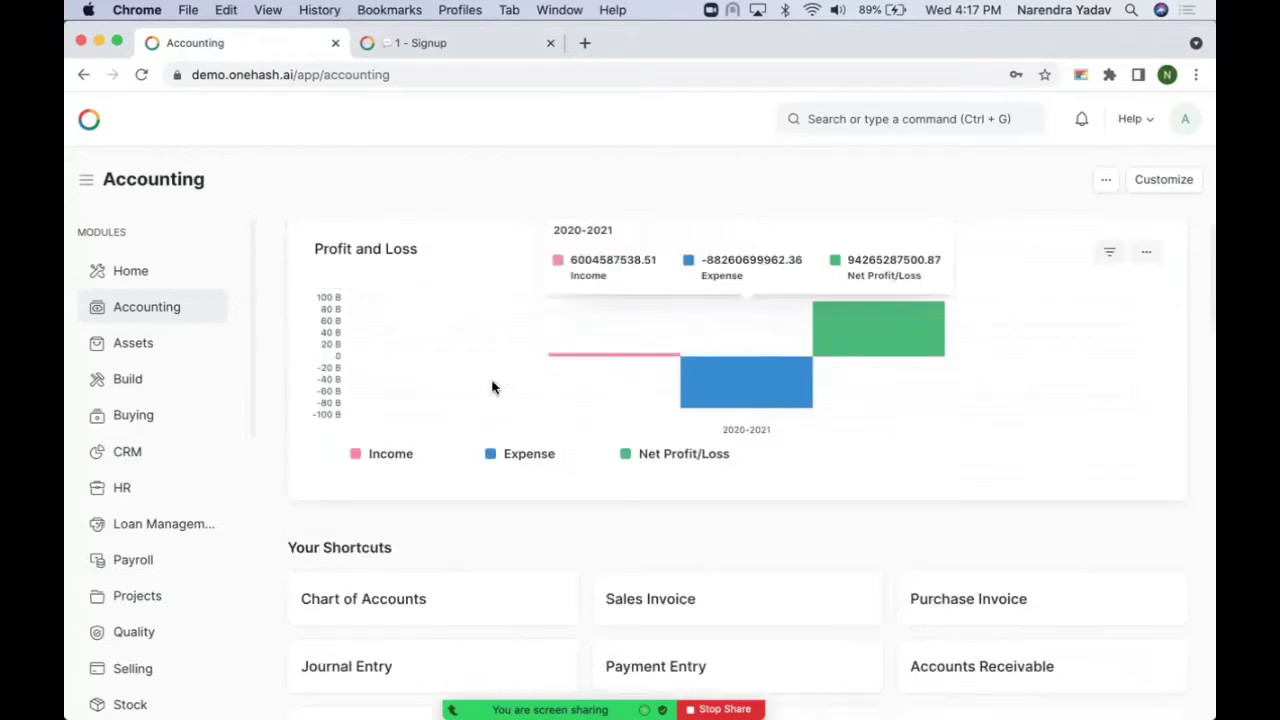
pyautogui.click(887, 119)
# Step: Search 'workspace', browse the Workspace list, then return to Accounting
pyautogui.write('work')
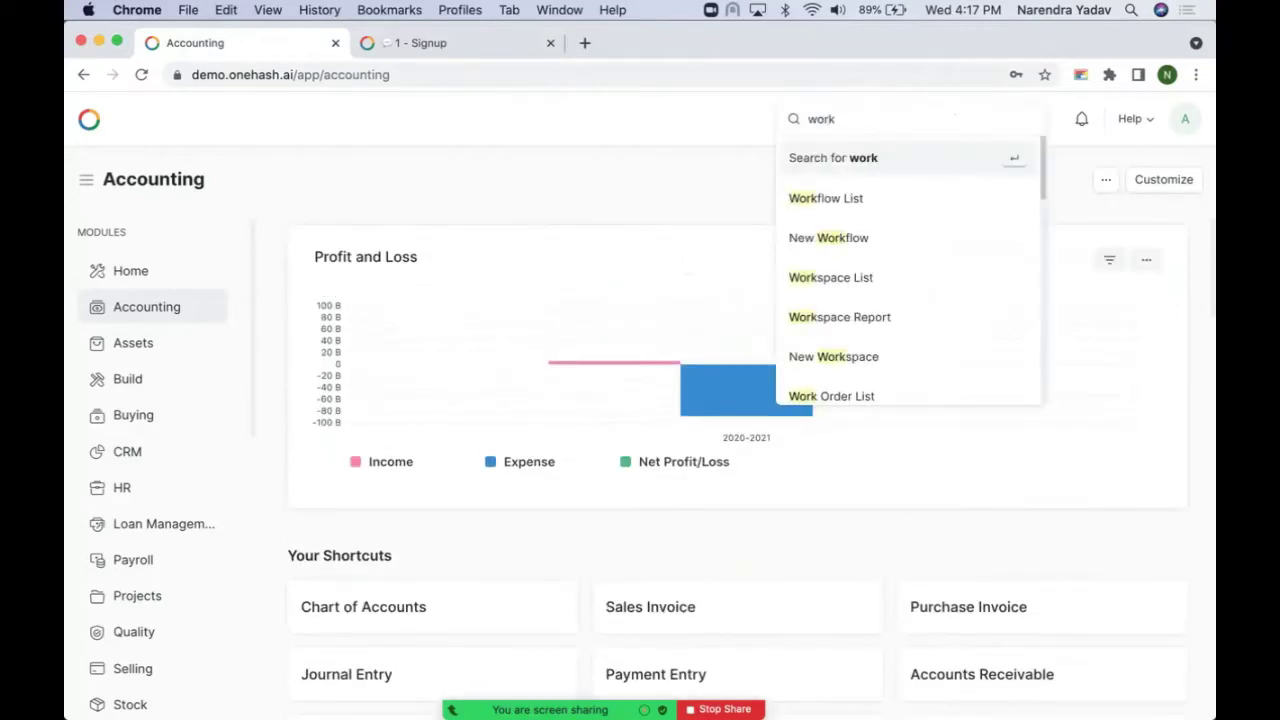
pyautogui.write('space')
pyautogui.click(869, 204)
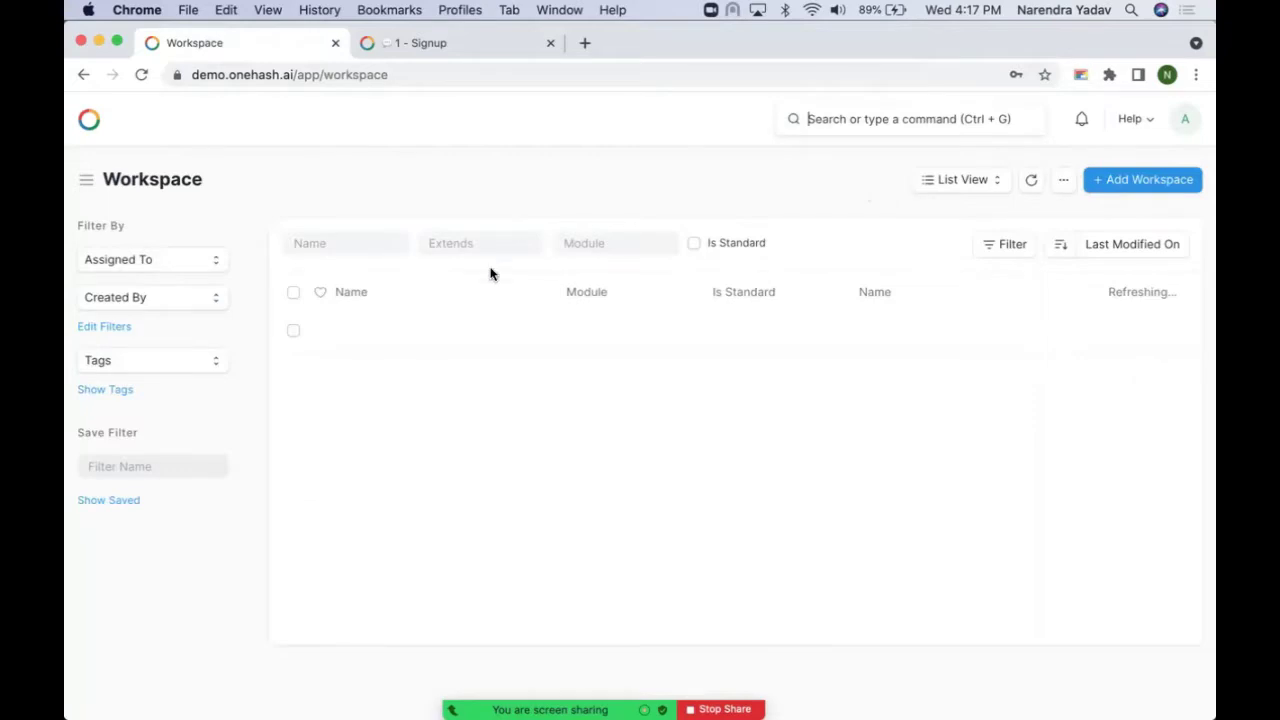
pyautogui.scroll(-3, 507, 427)
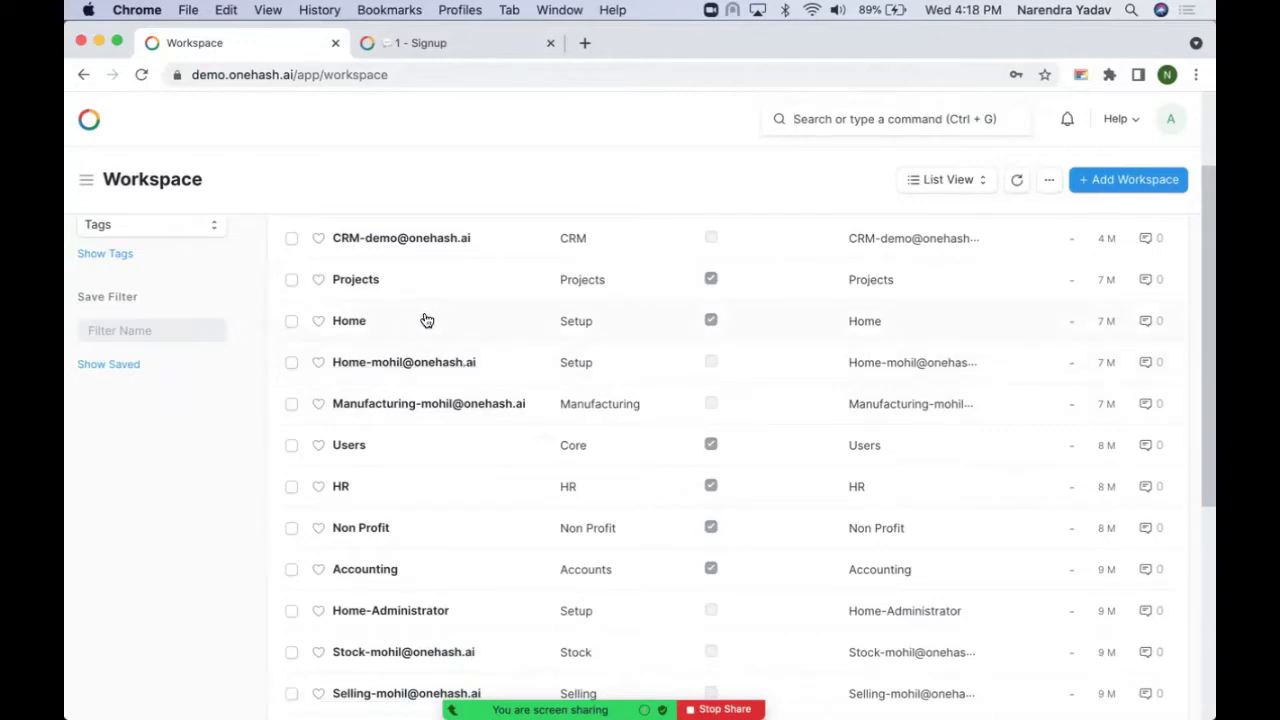
pyautogui.scroll(-5, 552, 380)
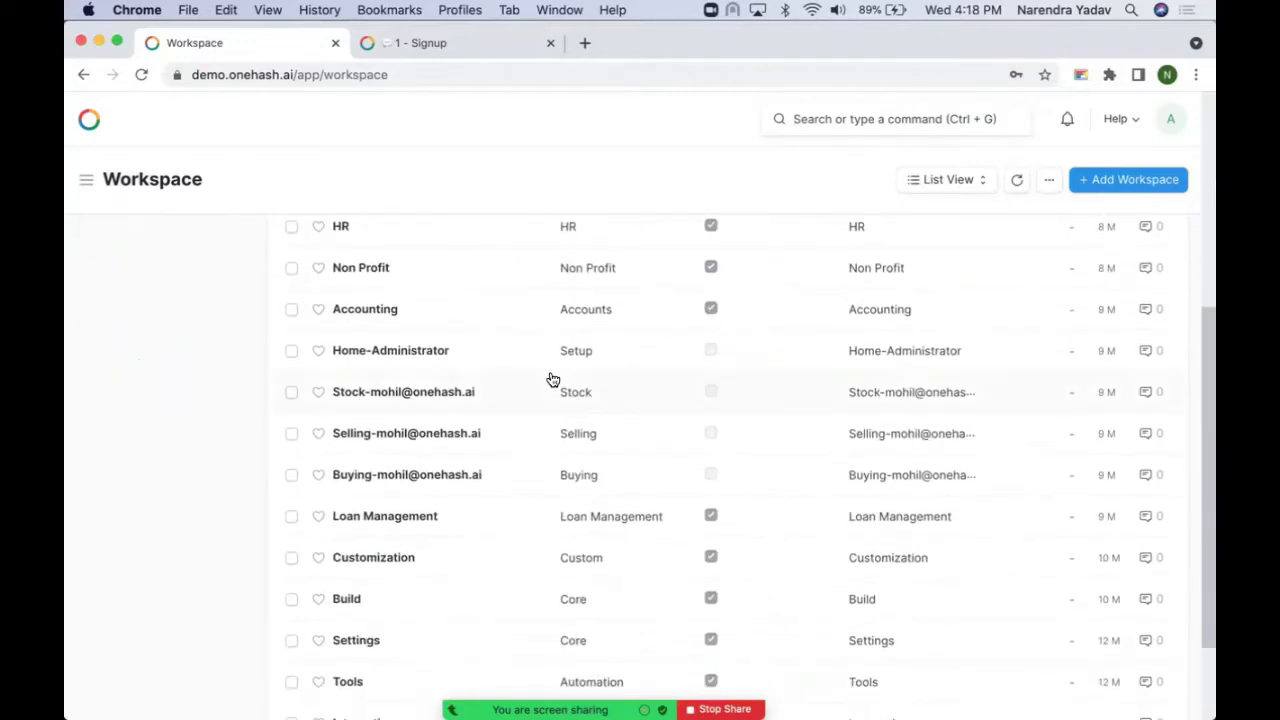
pyautogui.scroll(5, 552, 378)
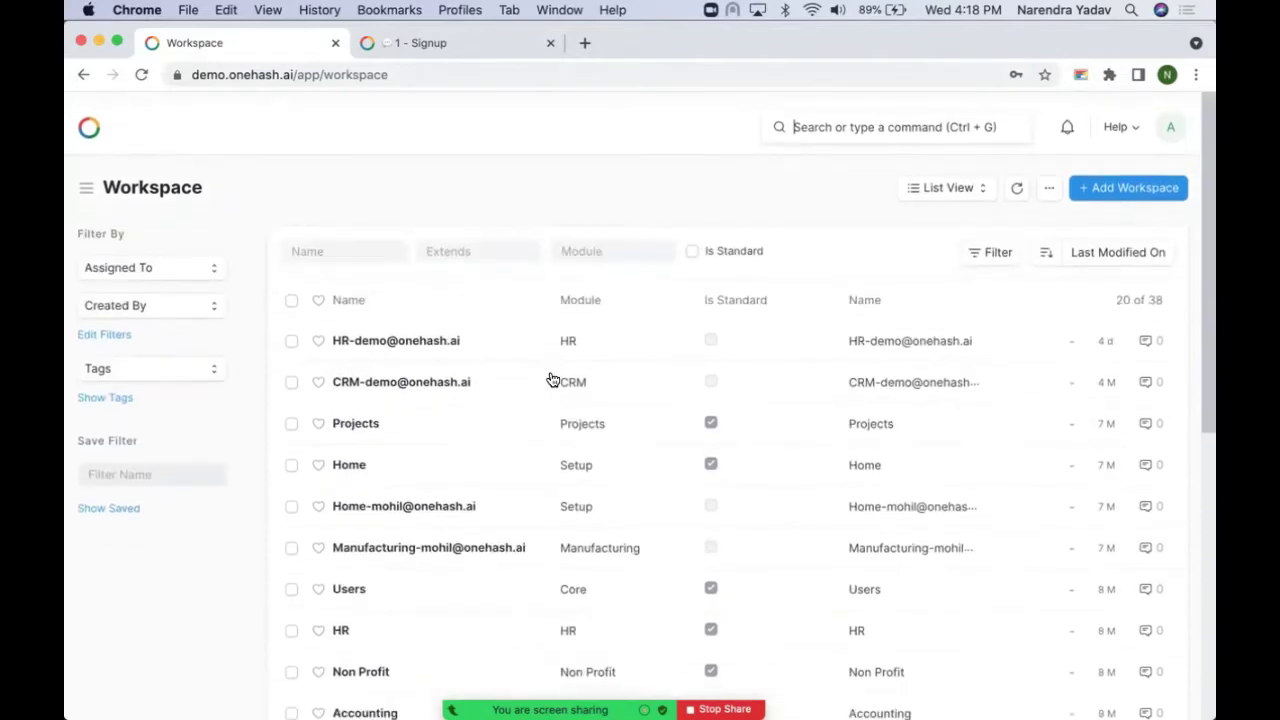
pyautogui.click(83, 75)
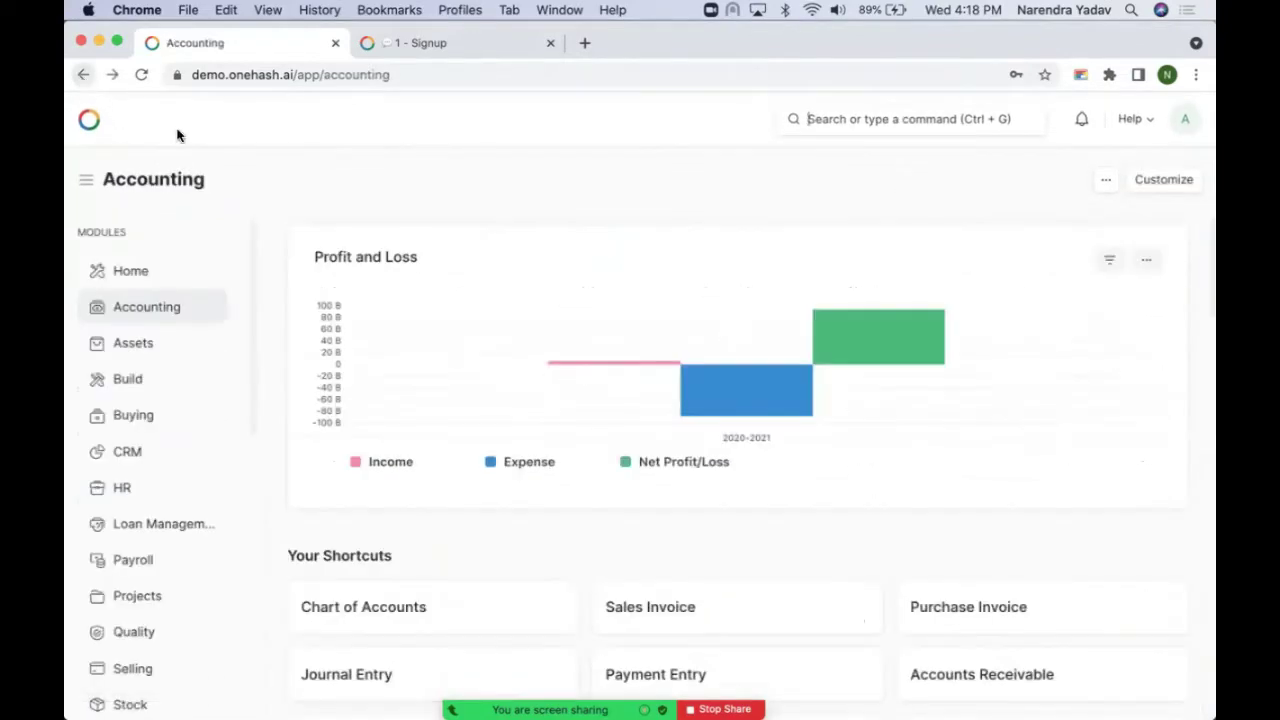
# Step: Browse the Assets, Build and Buying workspaces, then open the app home in a new tab
pyautogui.scroll(-3, 493, 417)
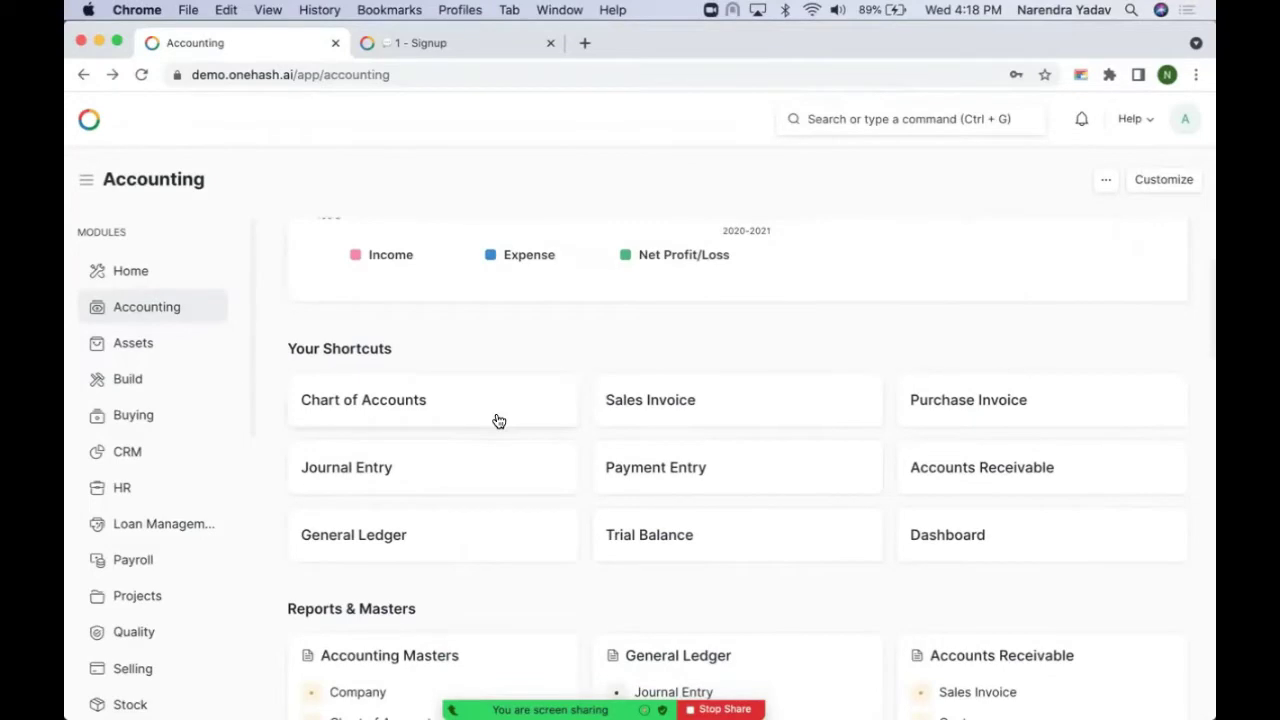
pyautogui.click(135, 344)
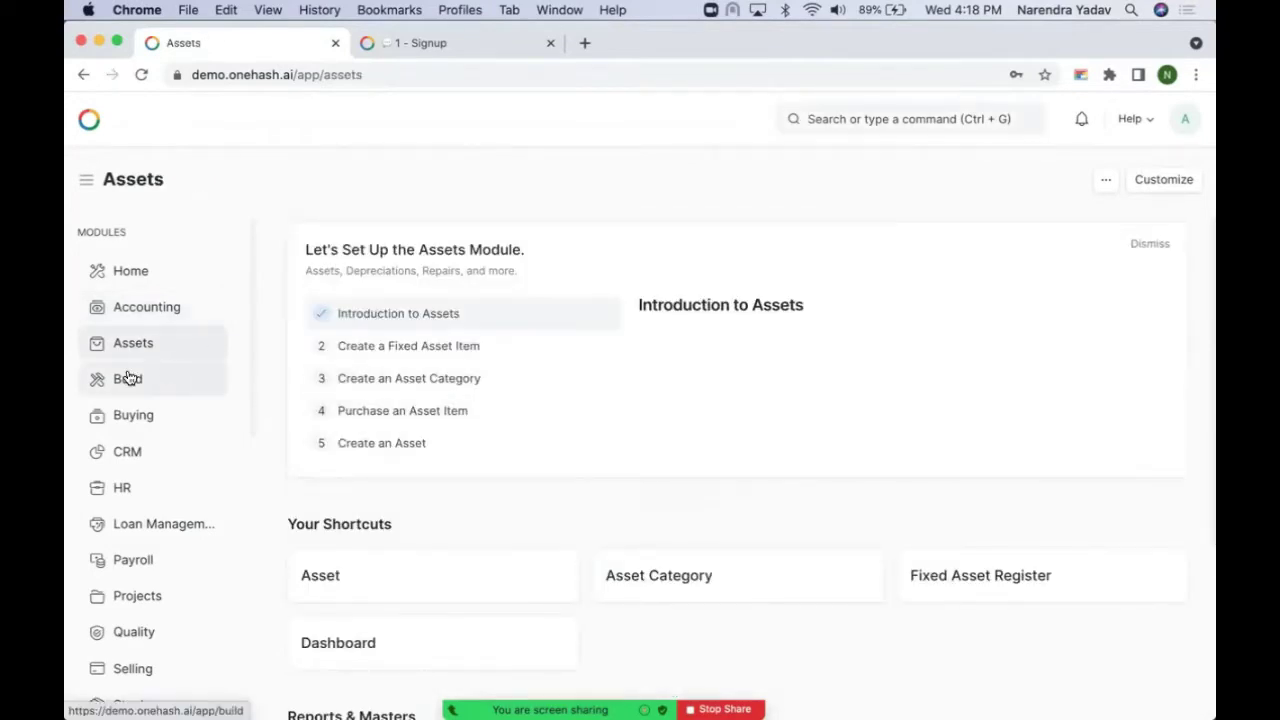
pyautogui.click(127, 376)
pyautogui.click(140, 416)
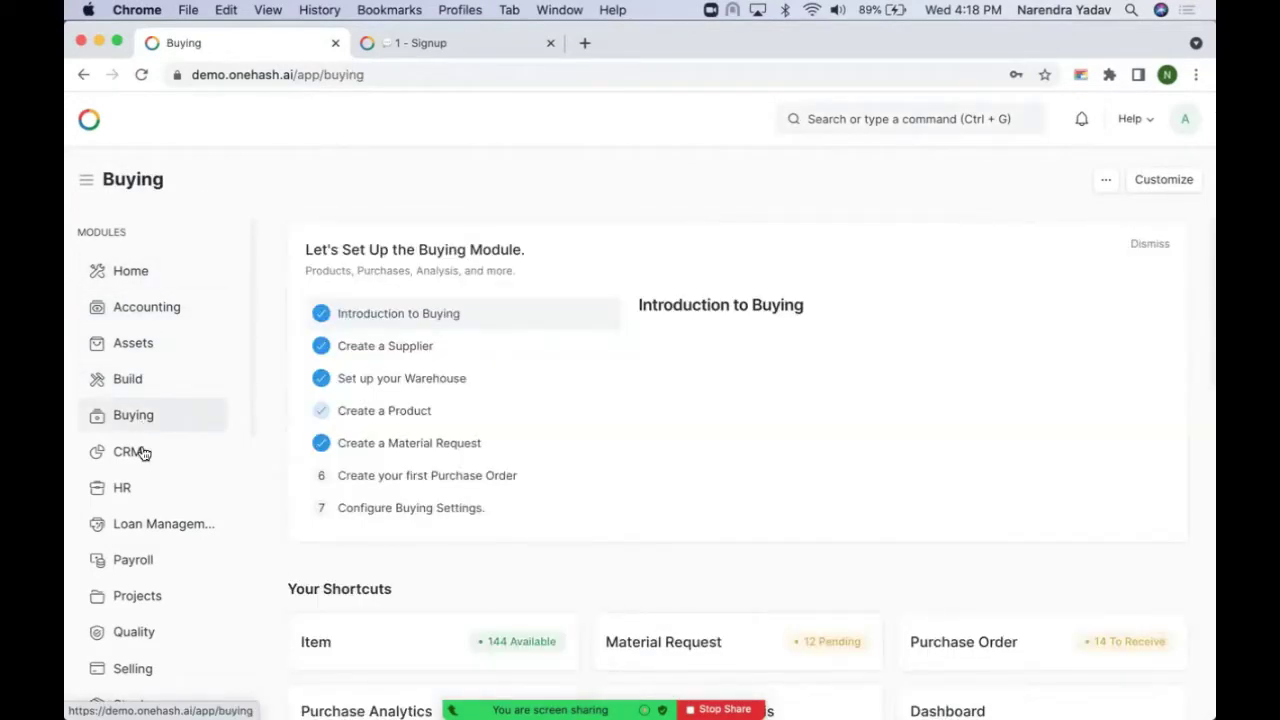
pyautogui.scroll(-2, 143, 480)
pyautogui.scroll(-6, 143, 505)
pyautogui.scroll(8, 143, 309)
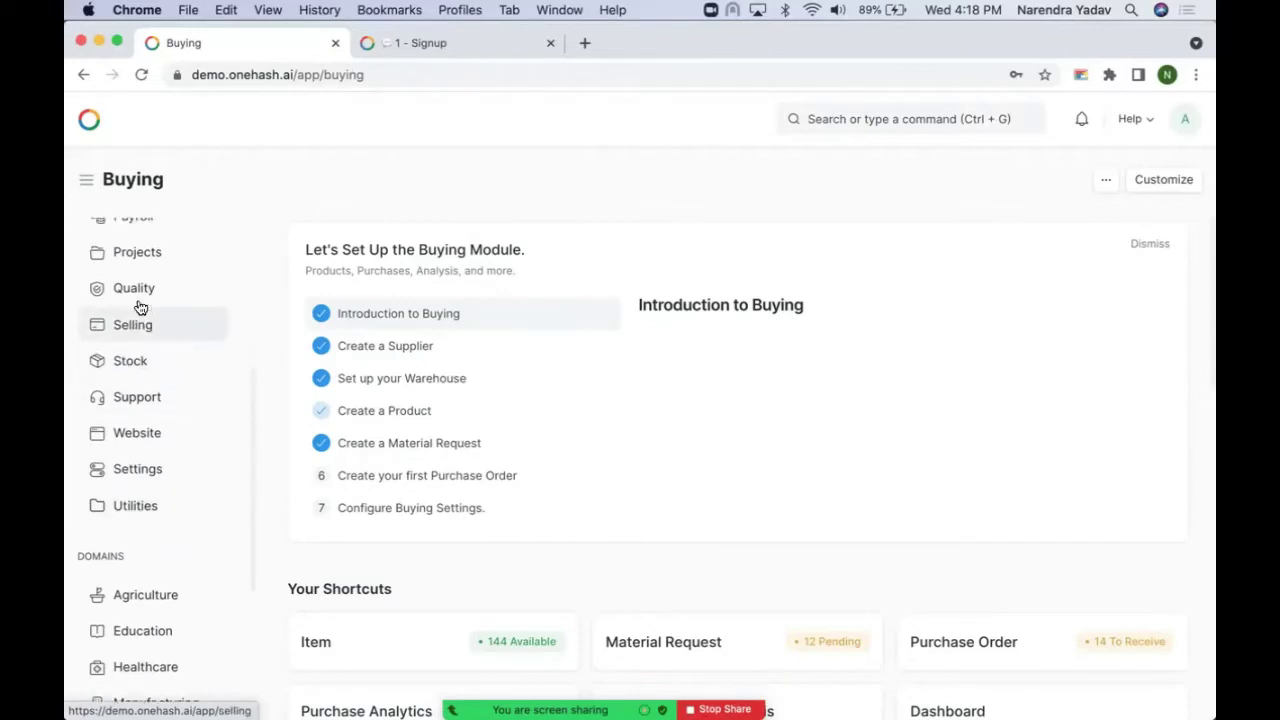
pyautogui.keyDown('super'); pyautogui.click(89, 119); pyautogui.keyUp('super')
# Step: In the new tab, open the User List and review the first user's Allow Modules
pyautogui.click(430, 46)
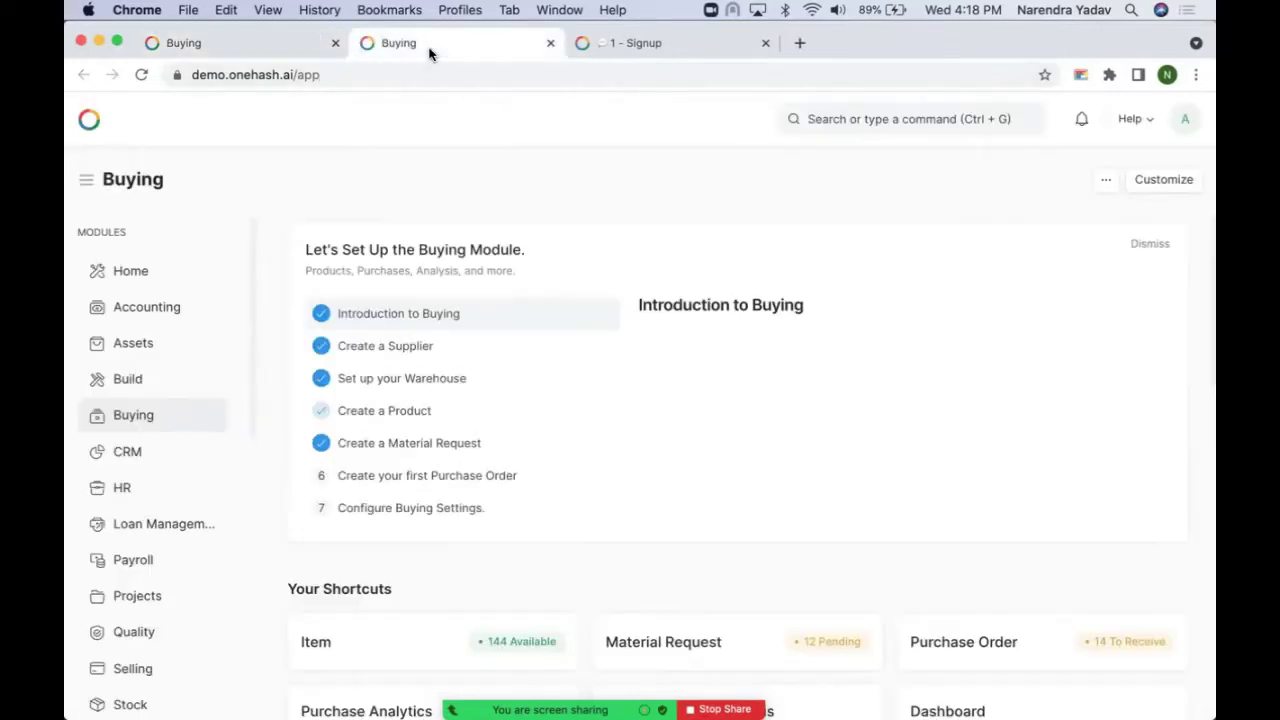
pyautogui.write('ser Lis')
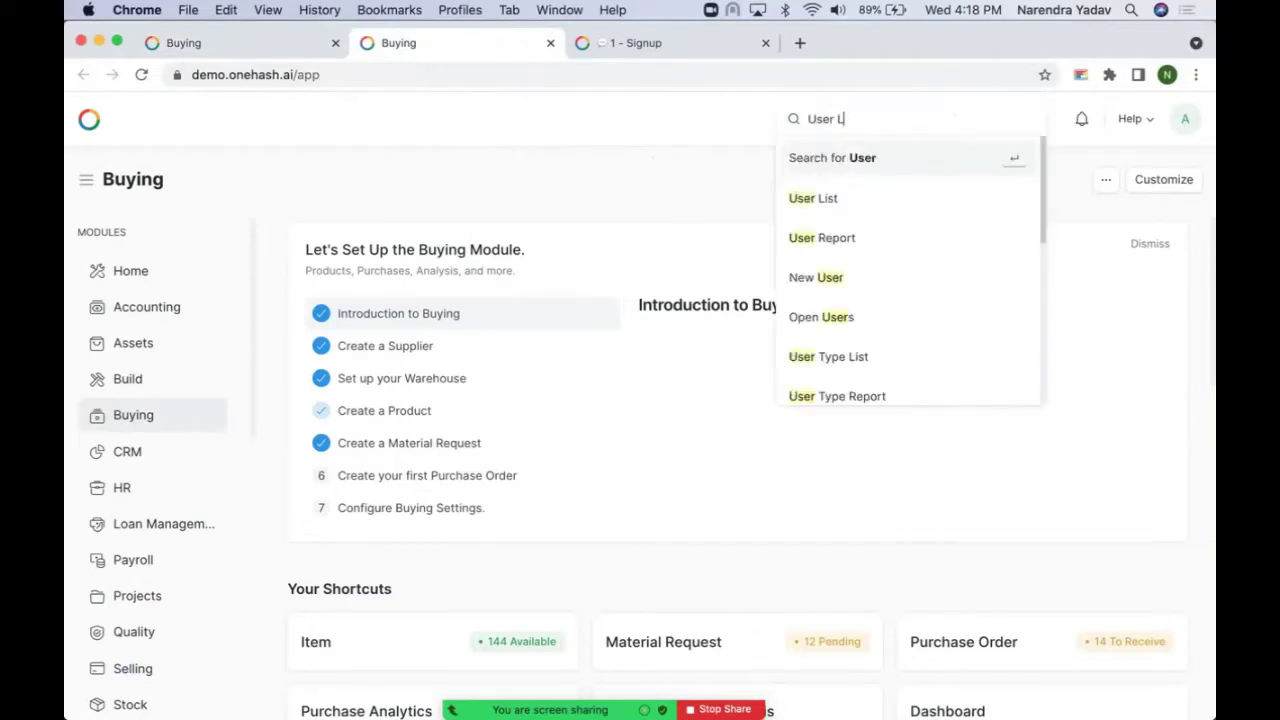
pyautogui.click(812, 195)
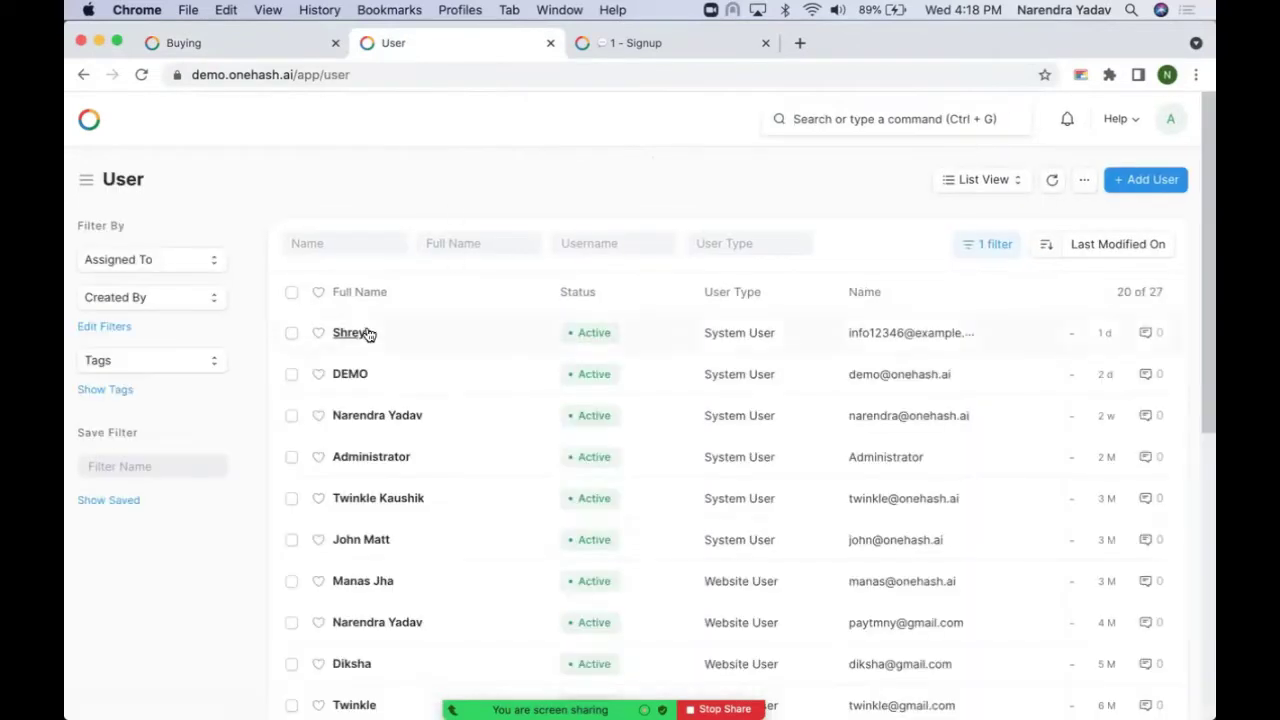
pyautogui.click(357, 335)
pyautogui.scroll(-10, 553, 413)
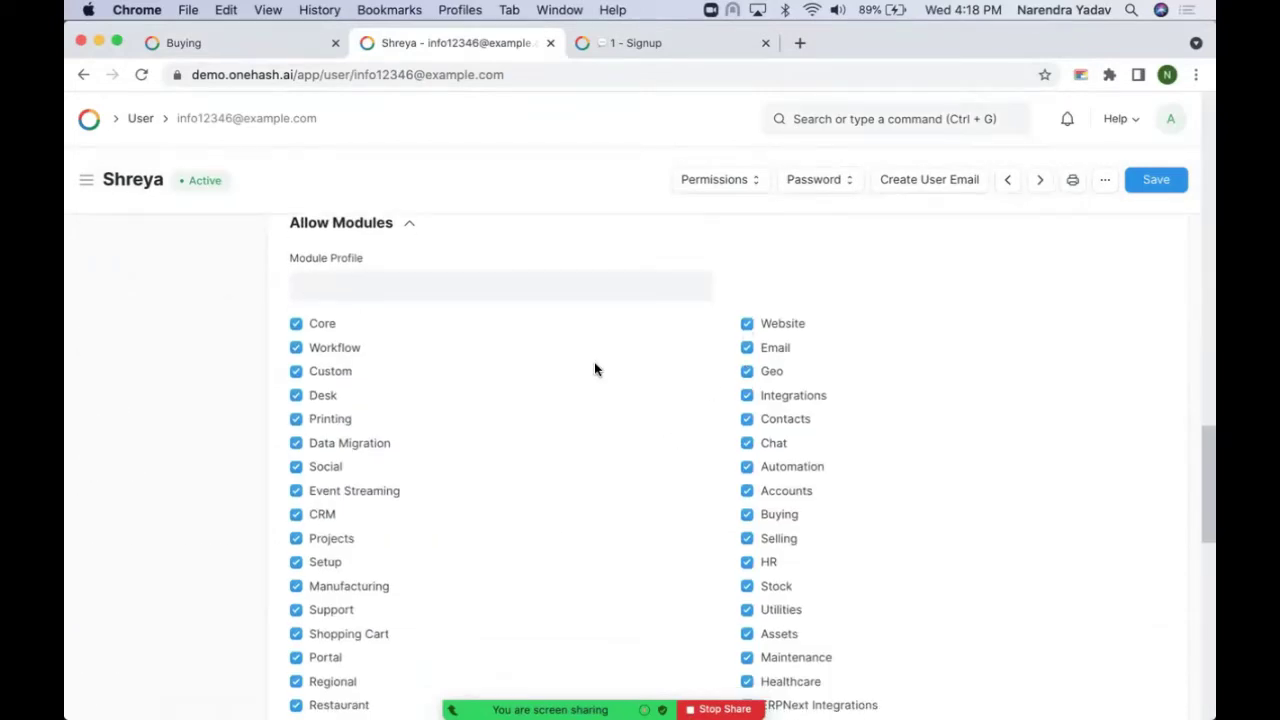
# Step: Return to the Home workspace and scroll through its Accounting-to-Utilities module list
pyautogui.click(84, 122)
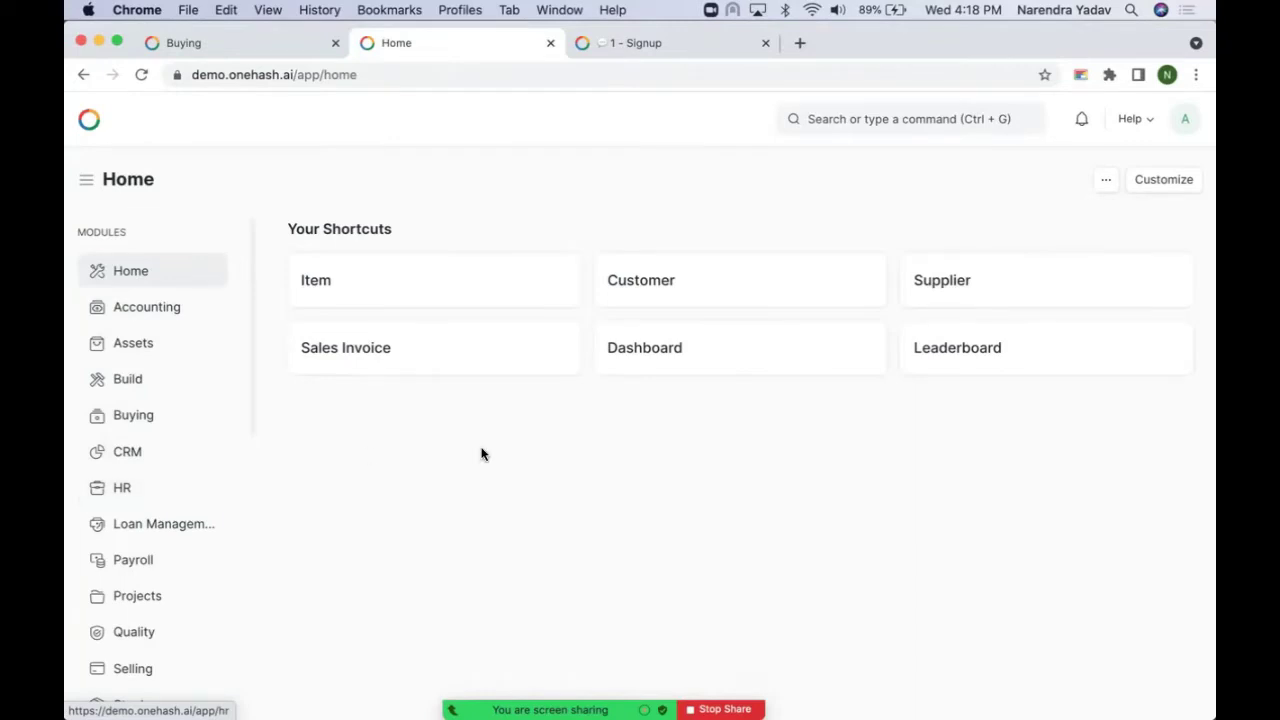
pyautogui.scroll(-5, 146, 434)
pyautogui.scroll(-6, 146, 434)
pyautogui.scroll(10, 146, 434)
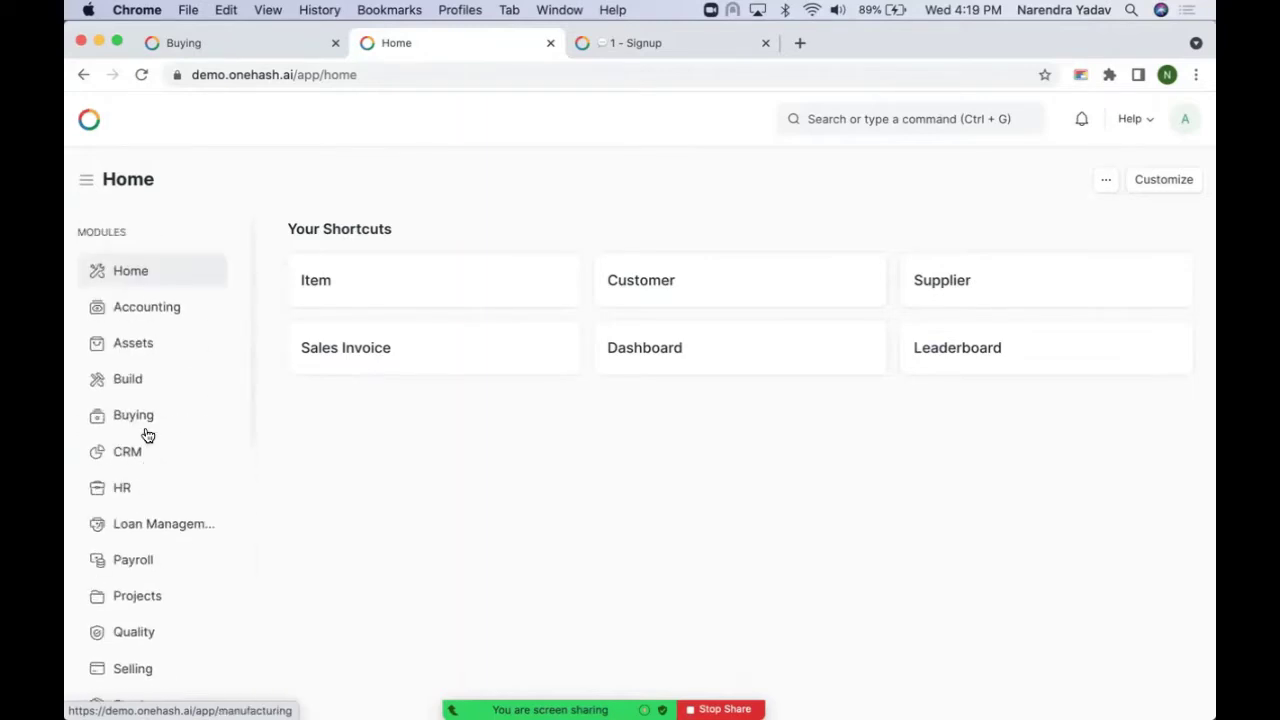
pyautogui.scroll(-2, 128, 487)
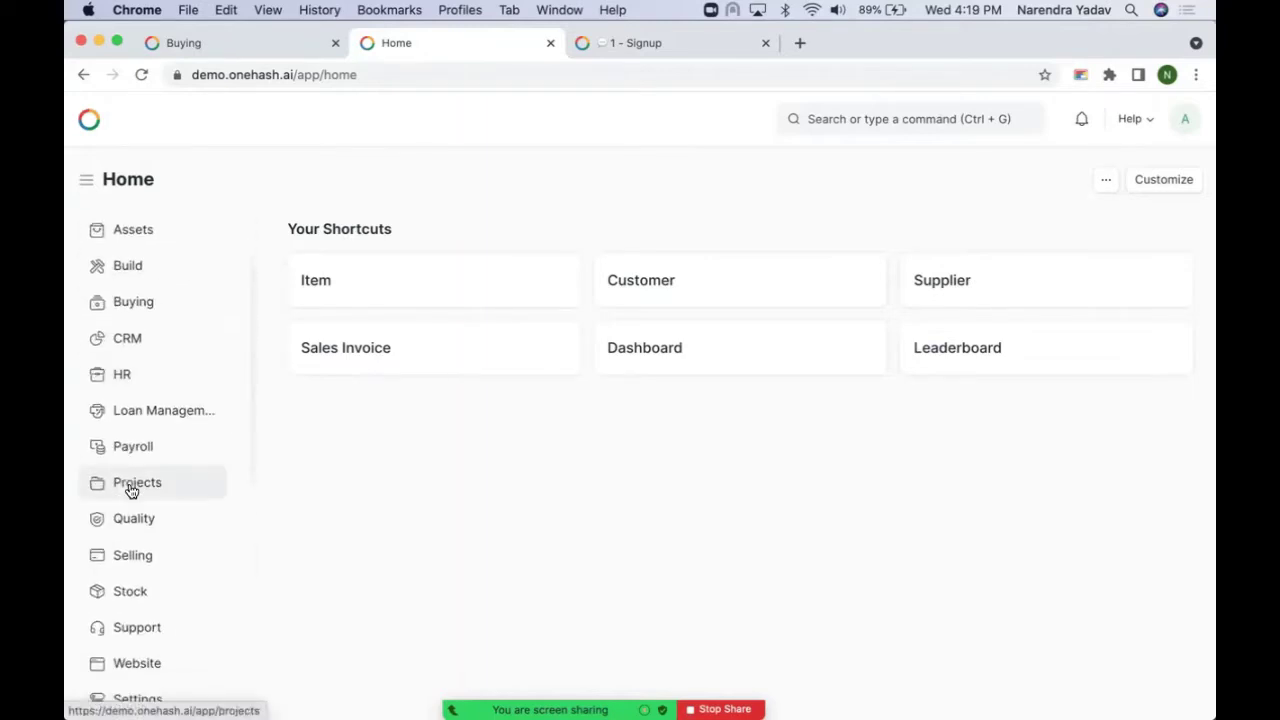
pyautogui.scroll(-2, 135, 615)
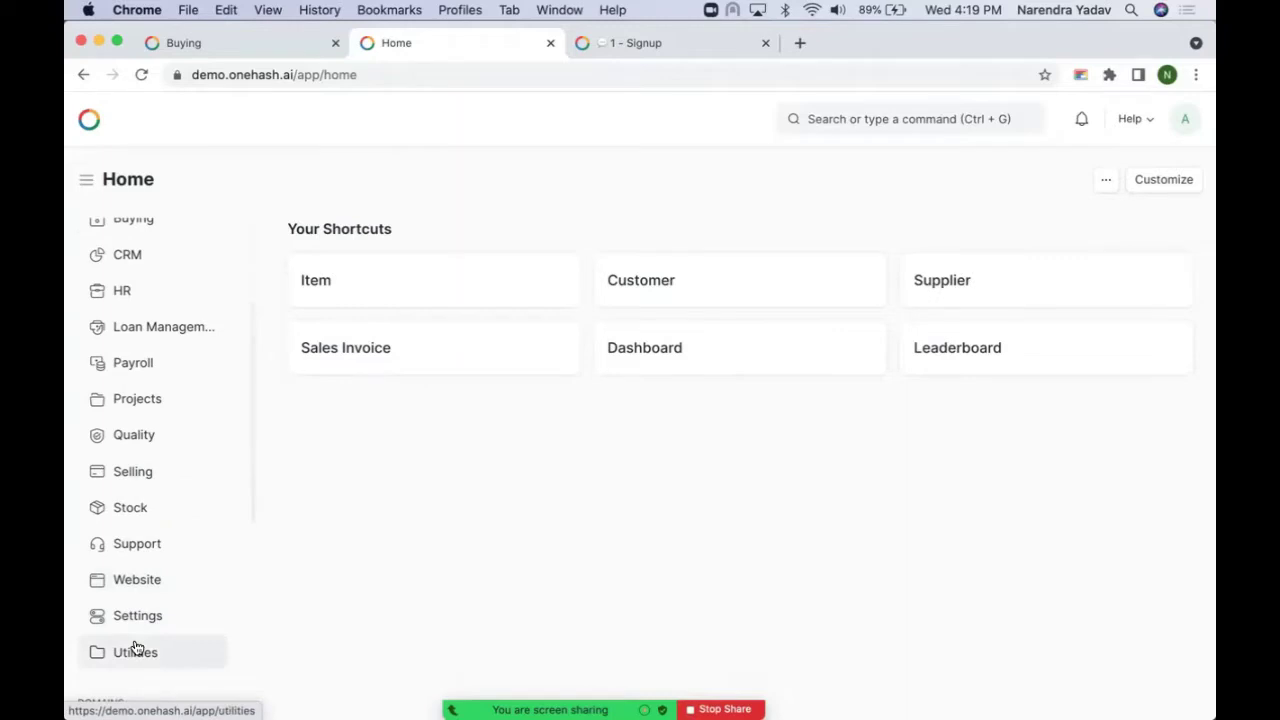
# Step: Browse the Build, Buying, CRM, HR, Loan Management, Payroll and Projects workspaces
pyautogui.scroll(4, 149, 411)
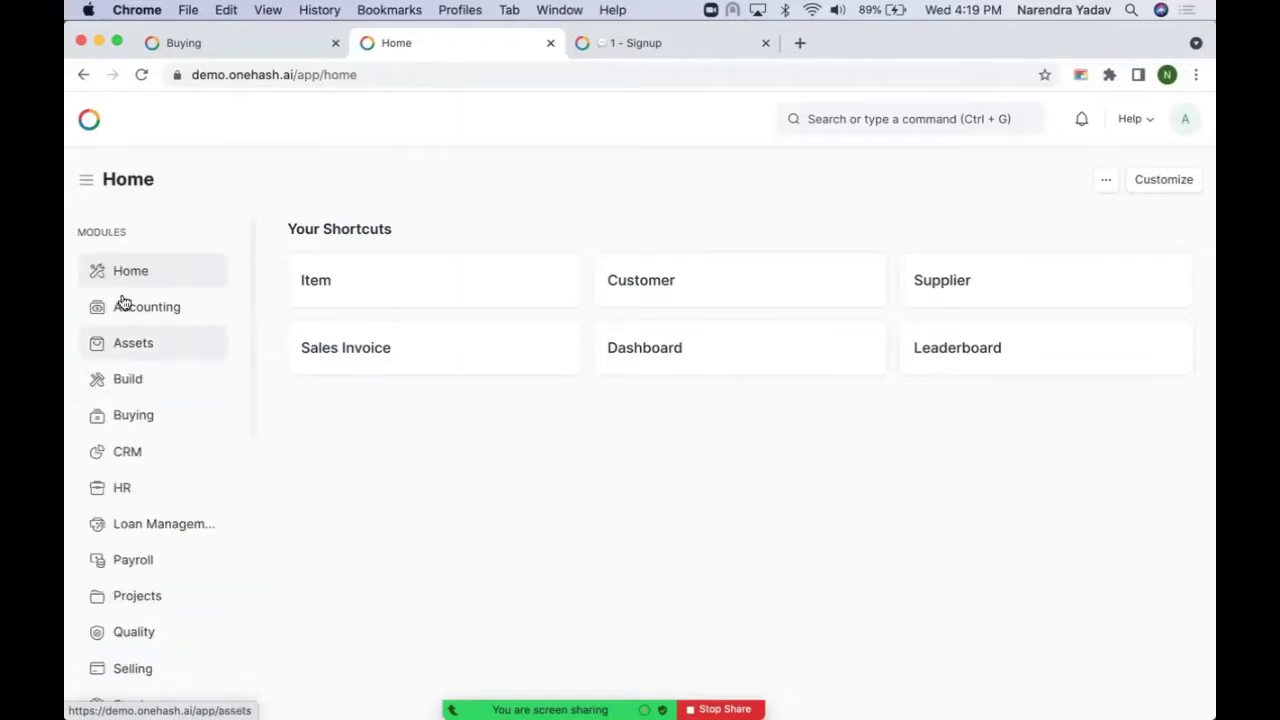
pyautogui.click(140, 386)
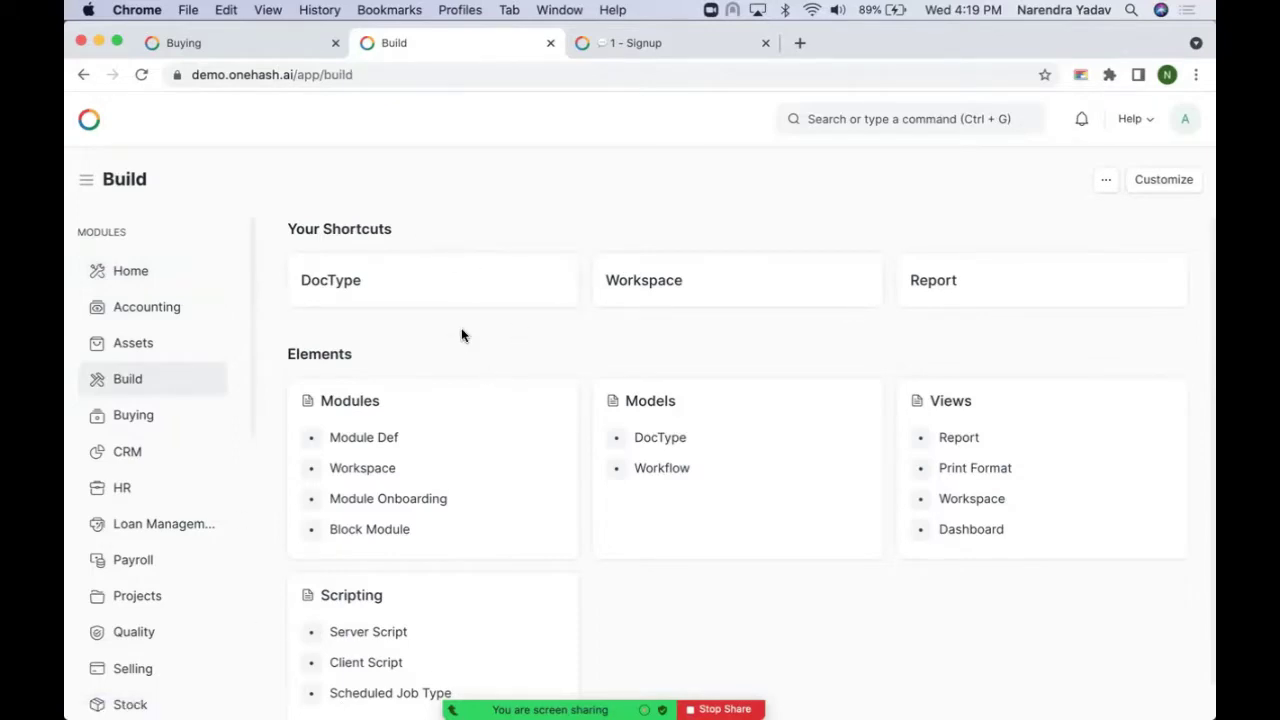
pyautogui.click(128, 416)
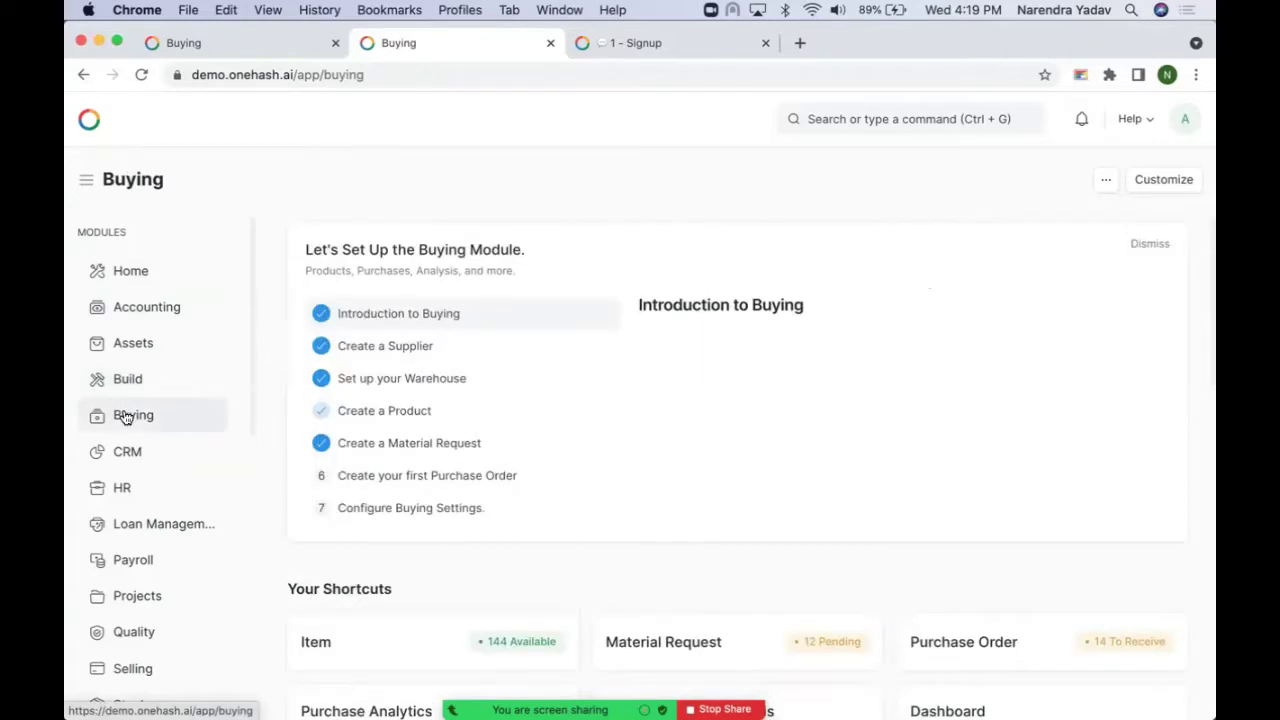
pyautogui.click(128, 451)
pyautogui.click(123, 488)
pyautogui.click(126, 524)
pyautogui.click(133, 562)
pyautogui.click(129, 596)
# Step: Browse Quality, Selling, Support, Stock, Website and Utilities, ending on the Settings workspace
pyautogui.scroll(-5, 131, 603)
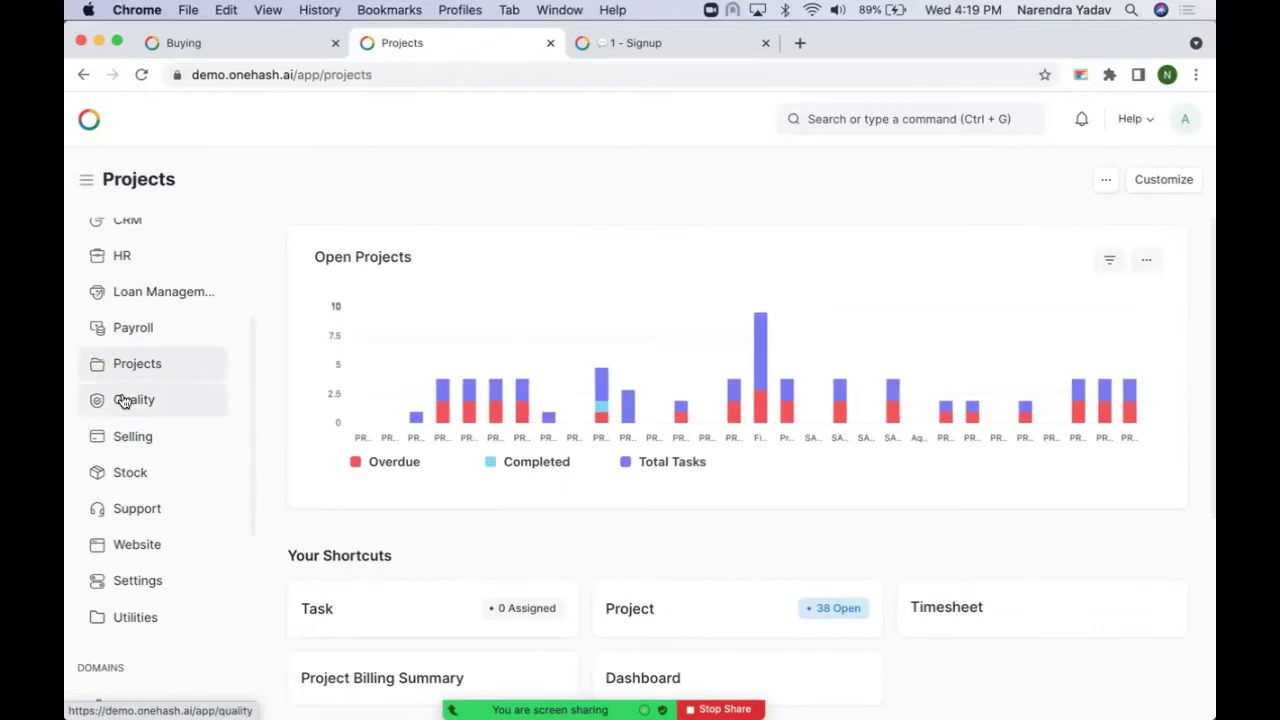
pyautogui.click(123, 401)
pyautogui.click(123, 437)
pyautogui.click(126, 502)
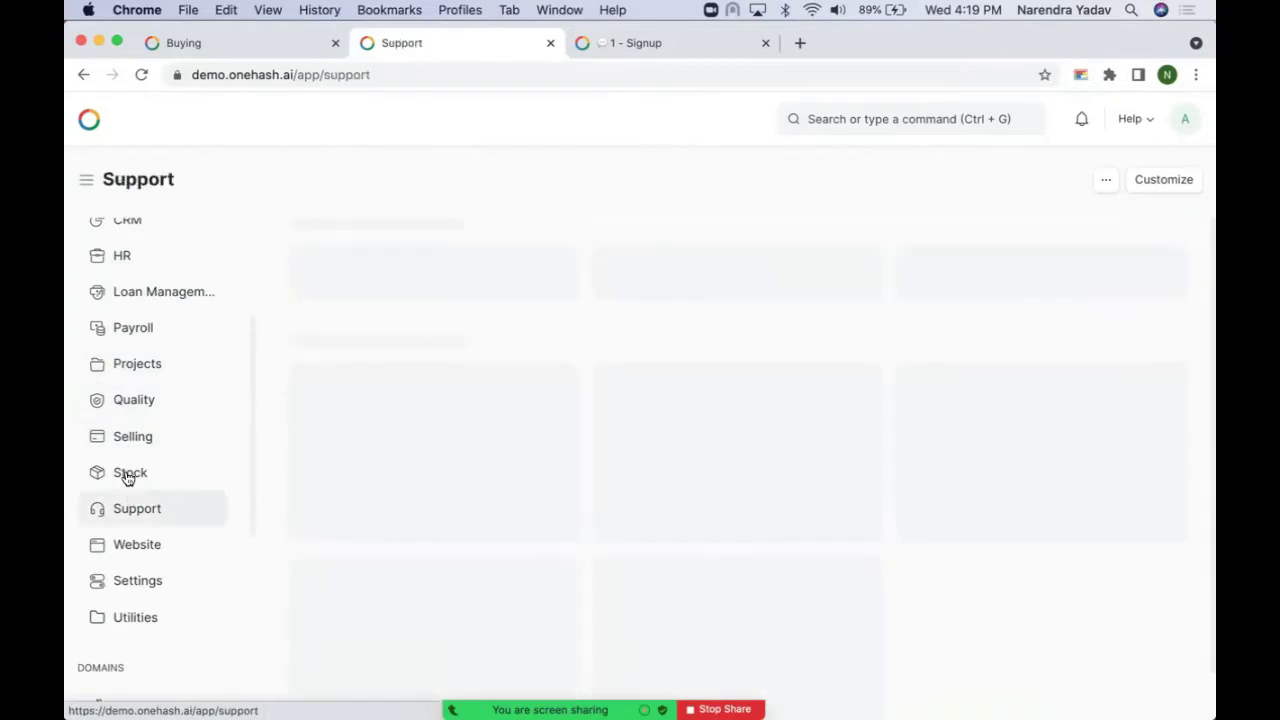
pyautogui.click(124, 474)
pyautogui.click(129, 506)
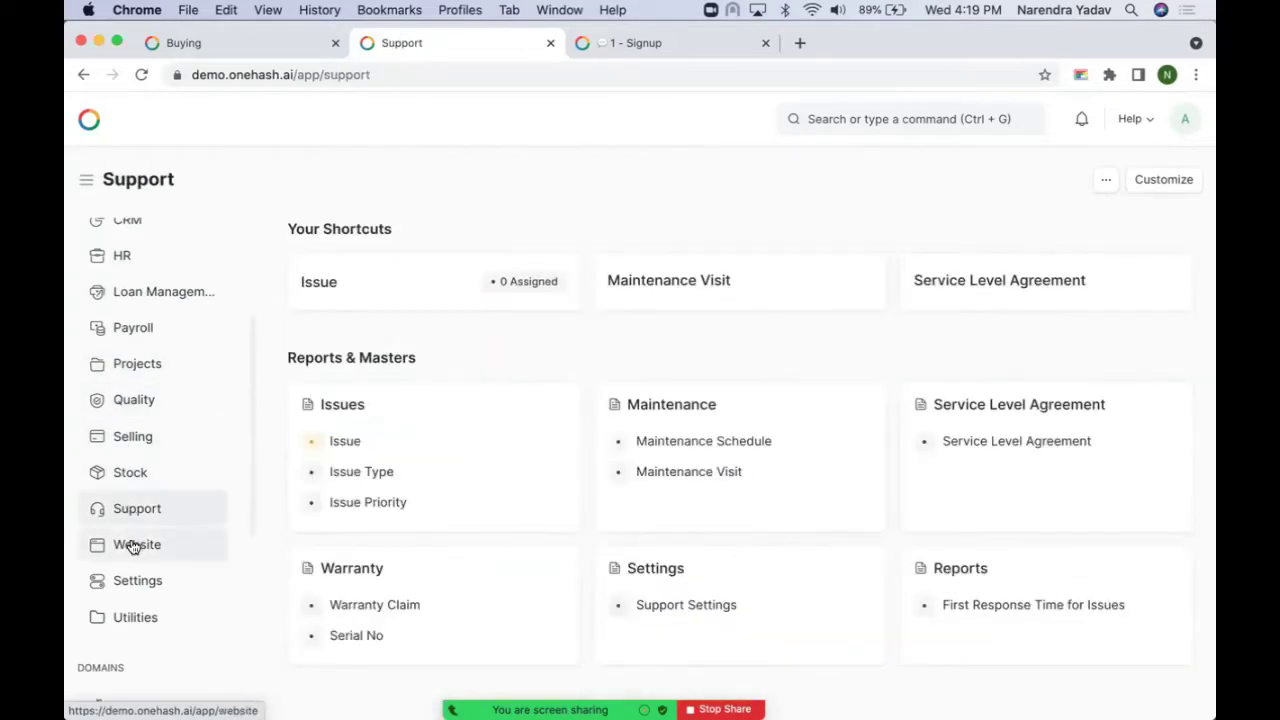
pyautogui.click(130, 544)
pyautogui.click(133, 578)
pyautogui.click(135, 618)
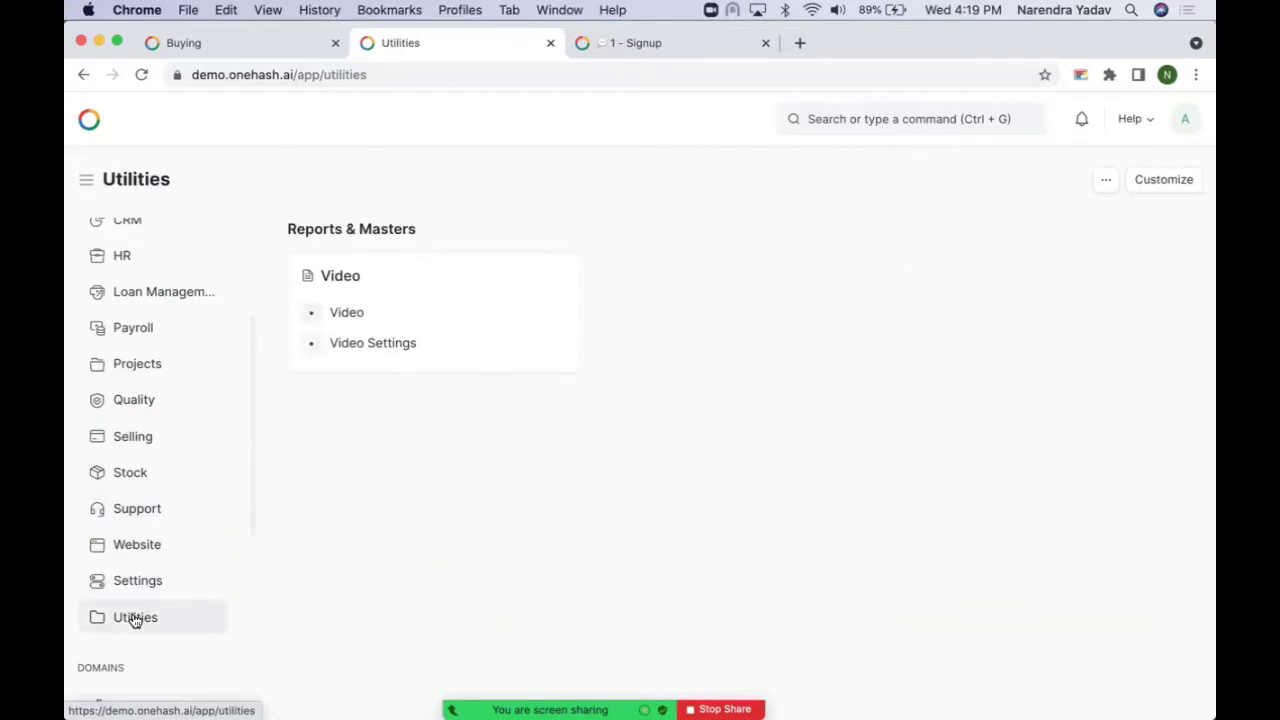
pyautogui.click(131, 580)
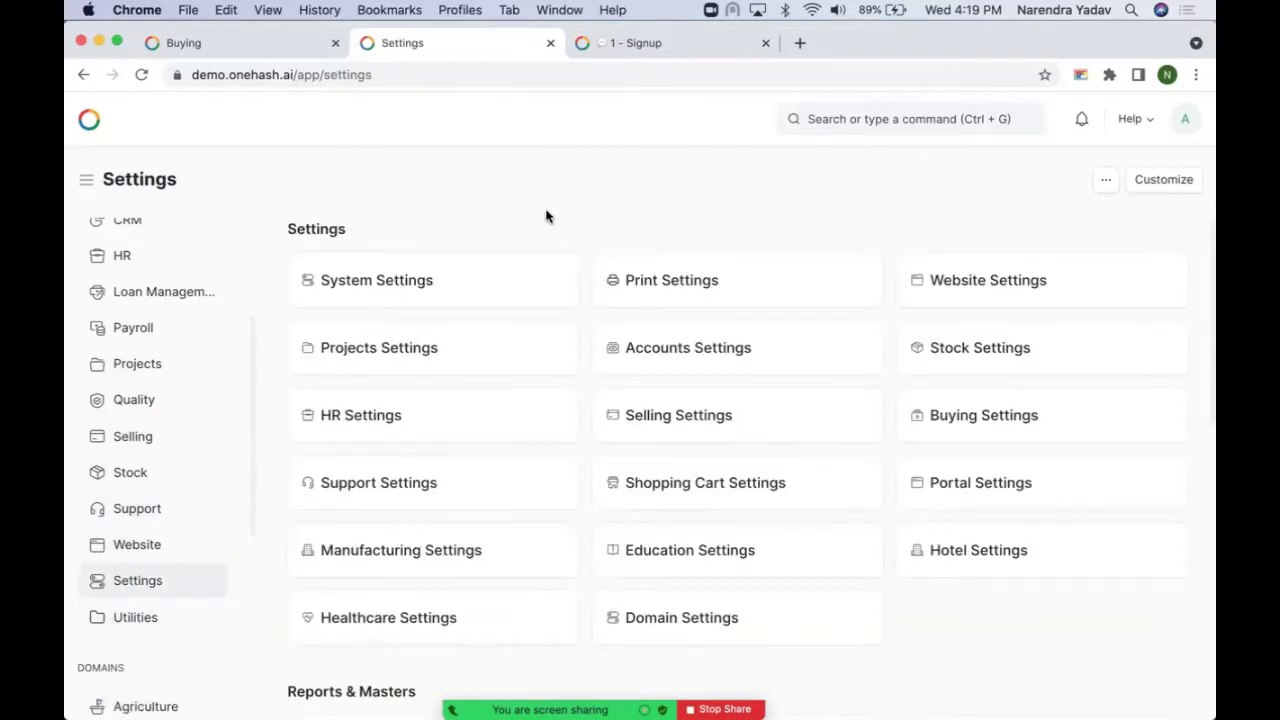
pyautogui.scroll(-4, 565, 361)
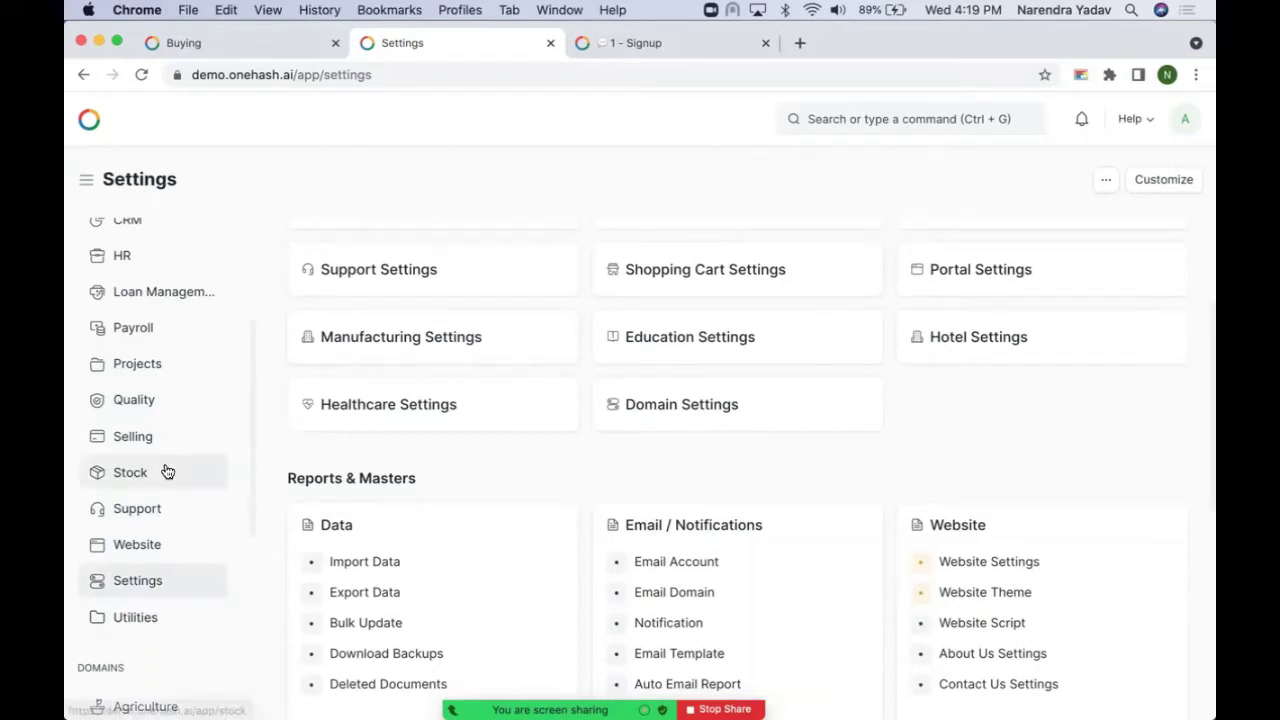
pyautogui.scroll(-5, 166, 466)
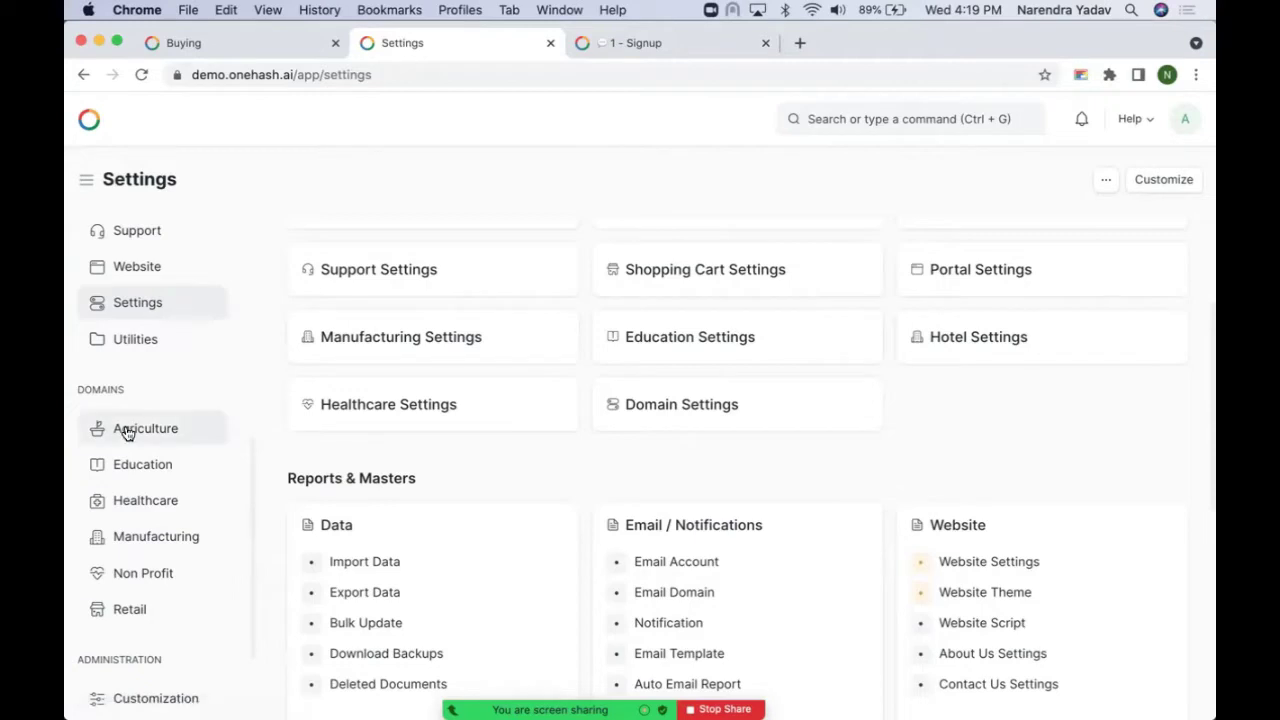
pyautogui.click(708, 410)
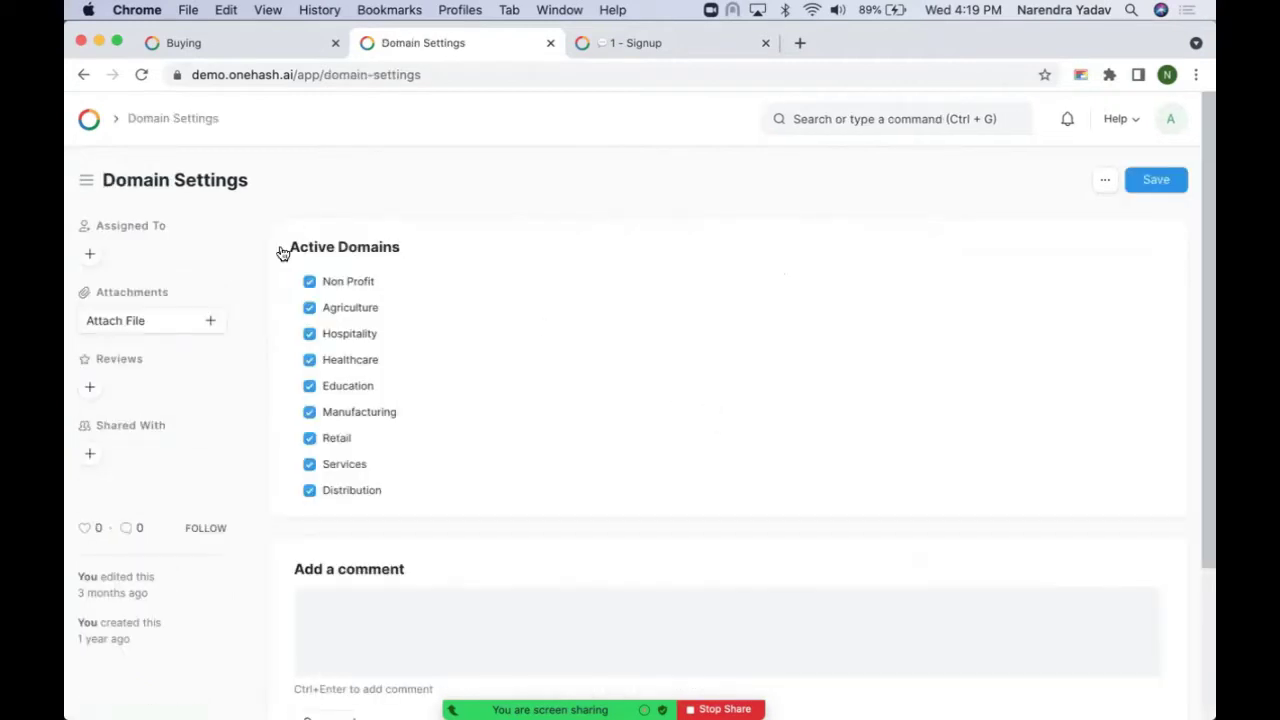
pyautogui.click(83, 76)
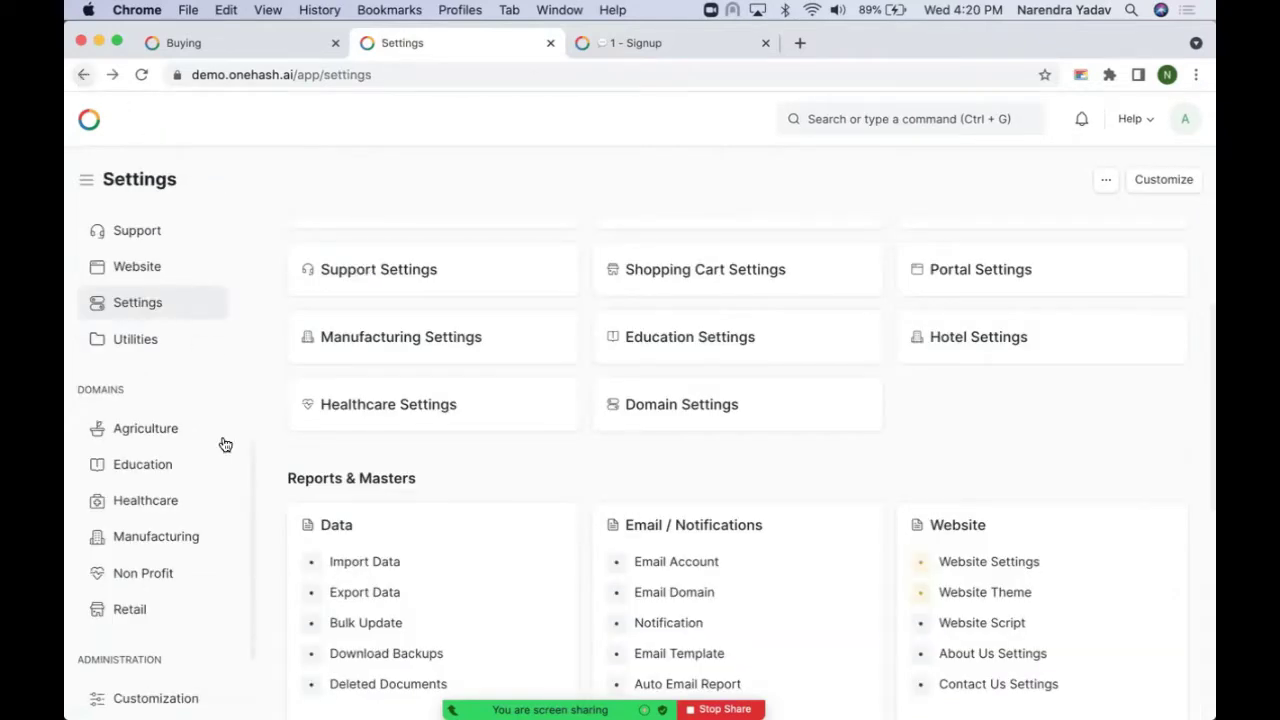
pyautogui.scroll(-3, 225, 478)
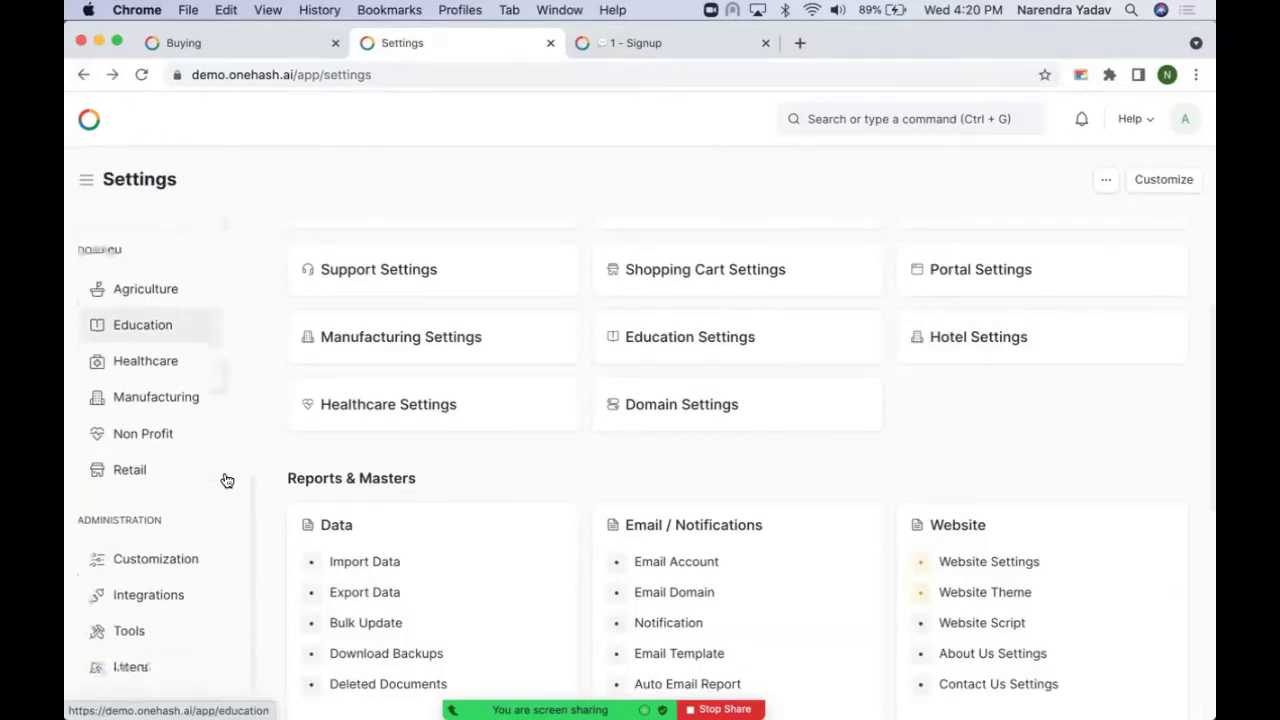
# Step: Browse the Agriculture, Education, Healthcare and Manufacturing domain workspaces
pyautogui.click(149, 289)
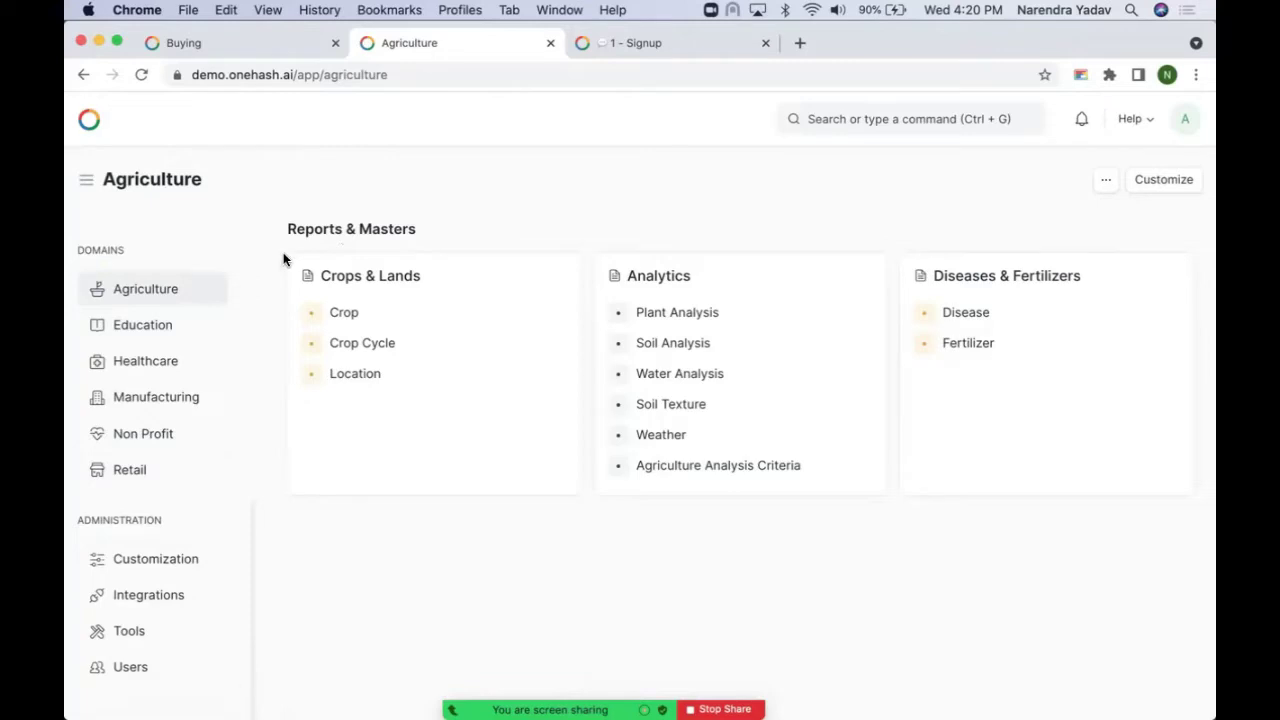
pyautogui.click(157, 326)
pyautogui.scroll(-8, 480, 383)
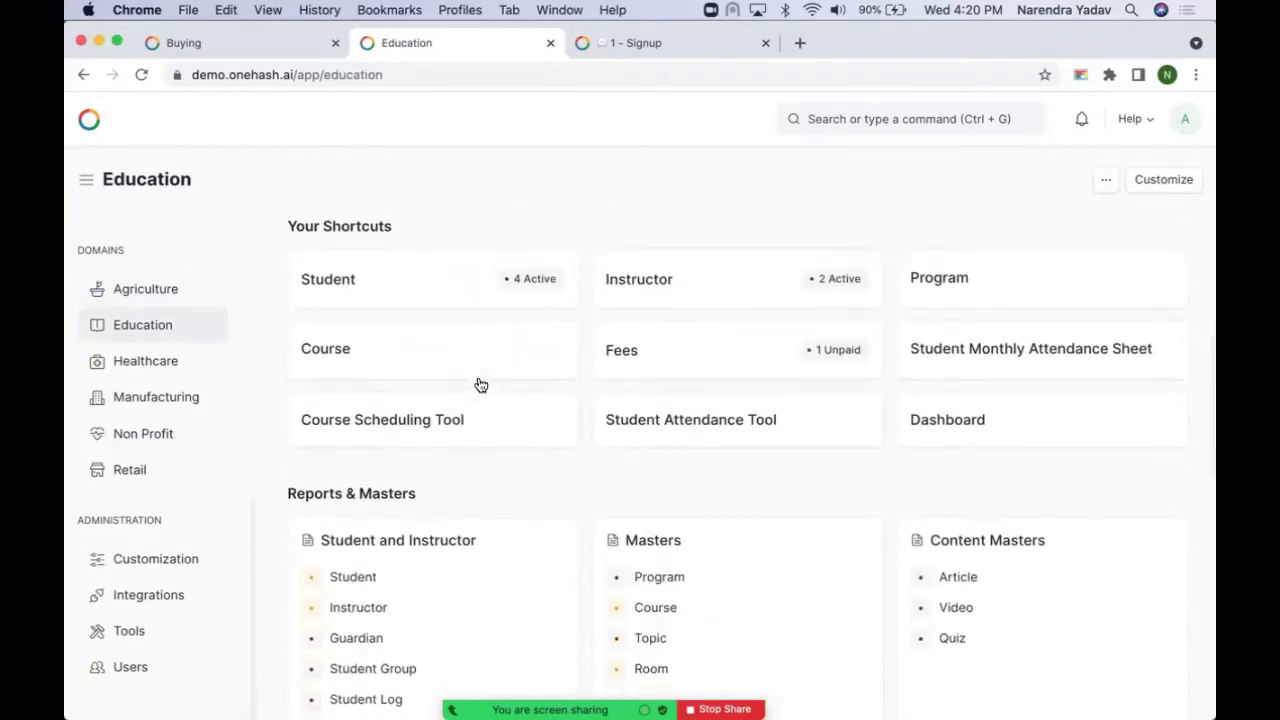
pyautogui.click(140, 367)
pyautogui.scroll(-8, 457, 371)
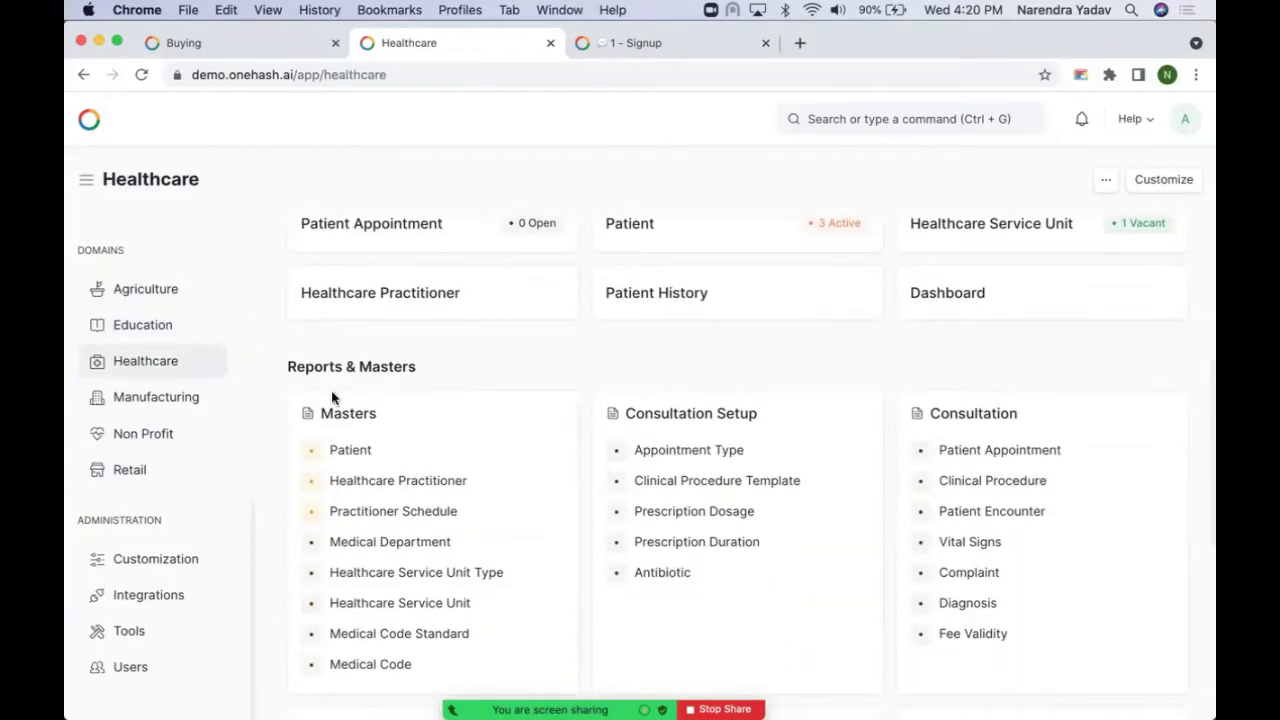
pyautogui.click(120, 407)
pyautogui.scroll(-10, 120, 410)
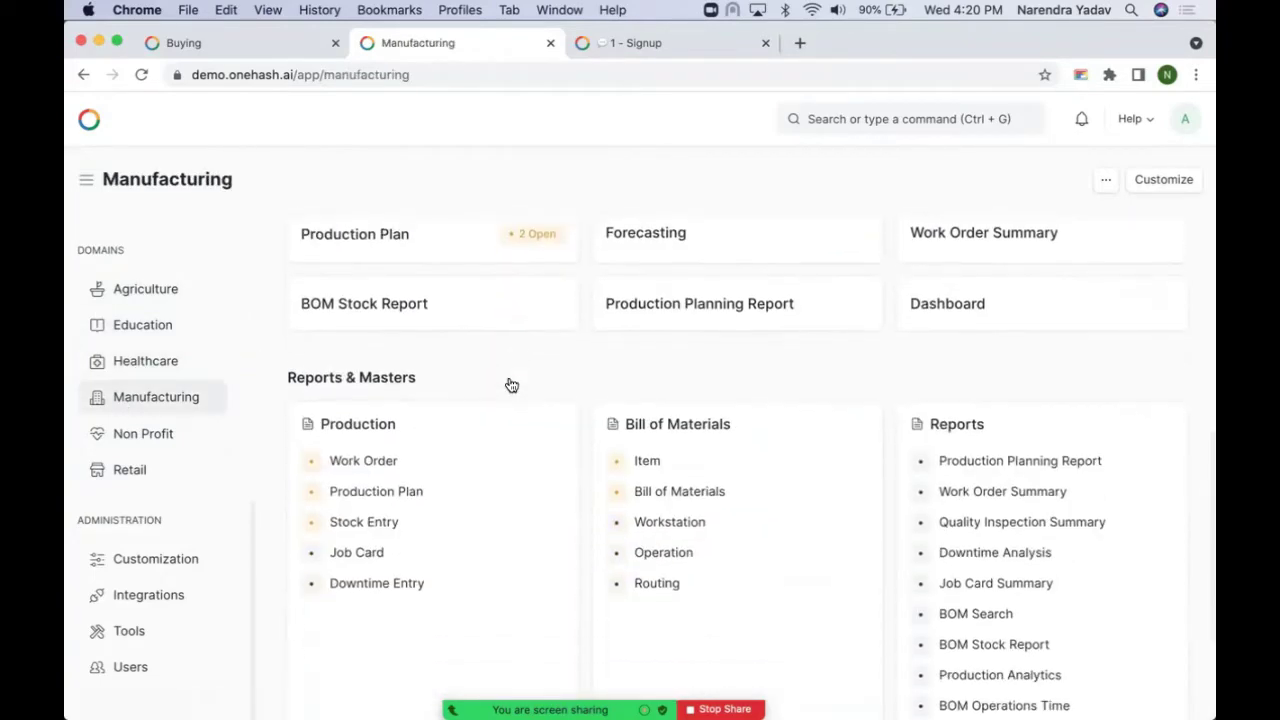
# Step: Look at the Non Profit and Retail workspaces, then open Customization
pyautogui.click(120, 433)
pyautogui.scroll(-5, 504, 394)
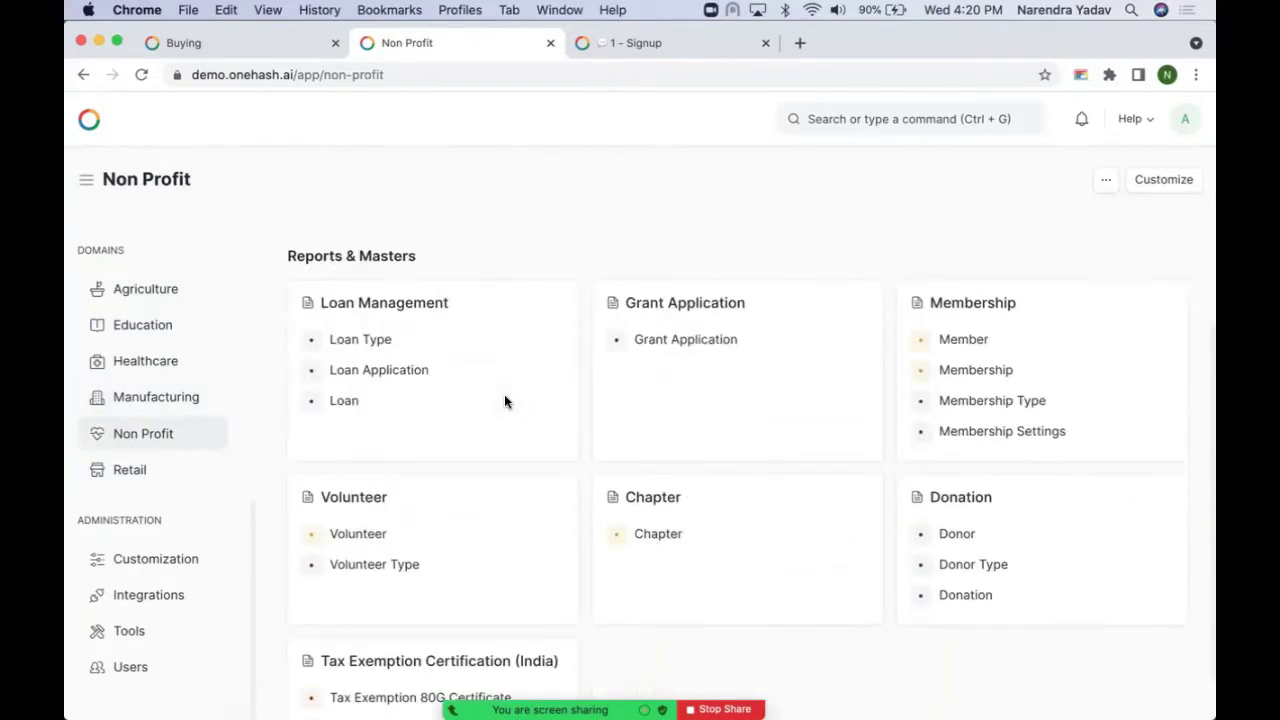
pyautogui.click(124, 472)
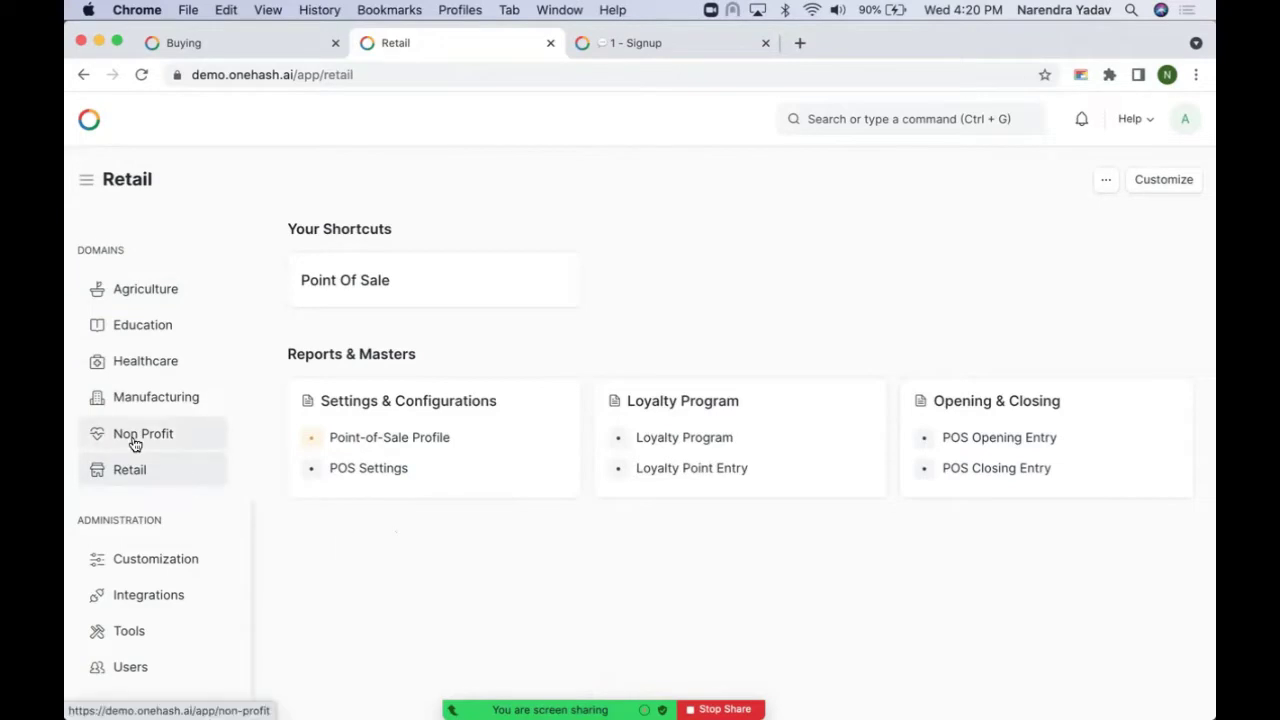
pyautogui.click(127, 562)
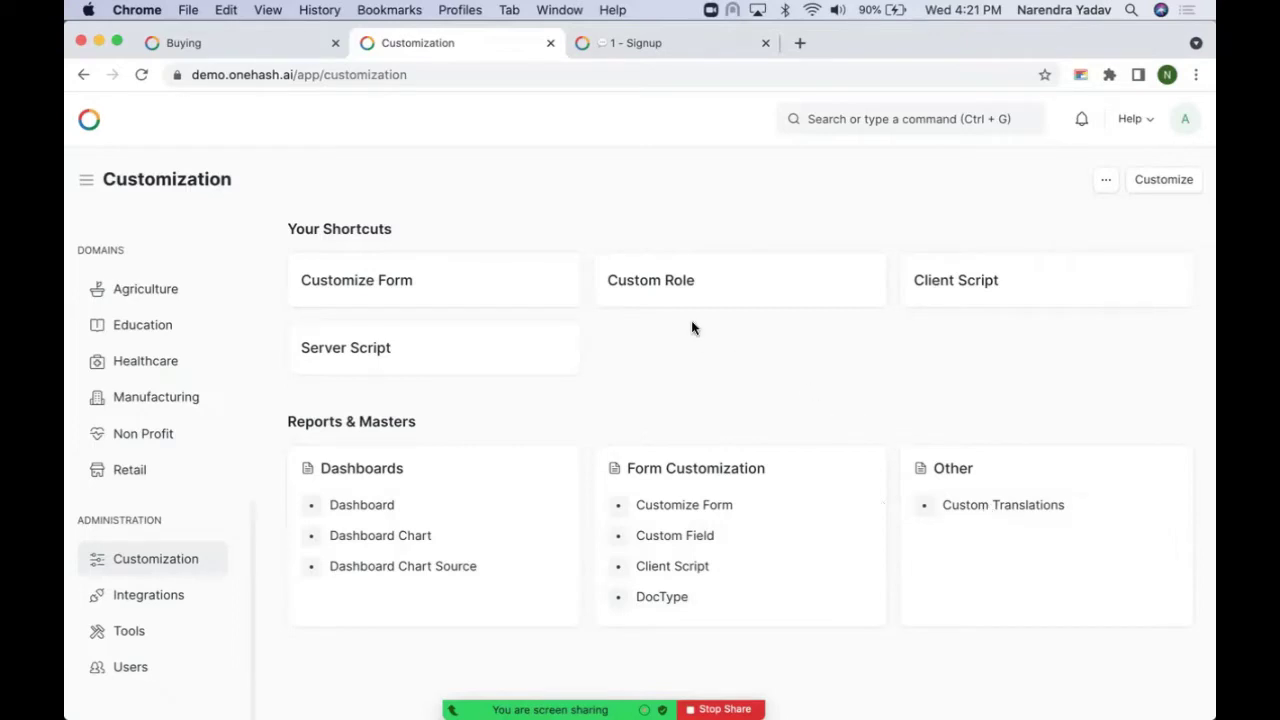
# Step: Review the Custom Role list and its first role record
pyautogui.click(668, 272)
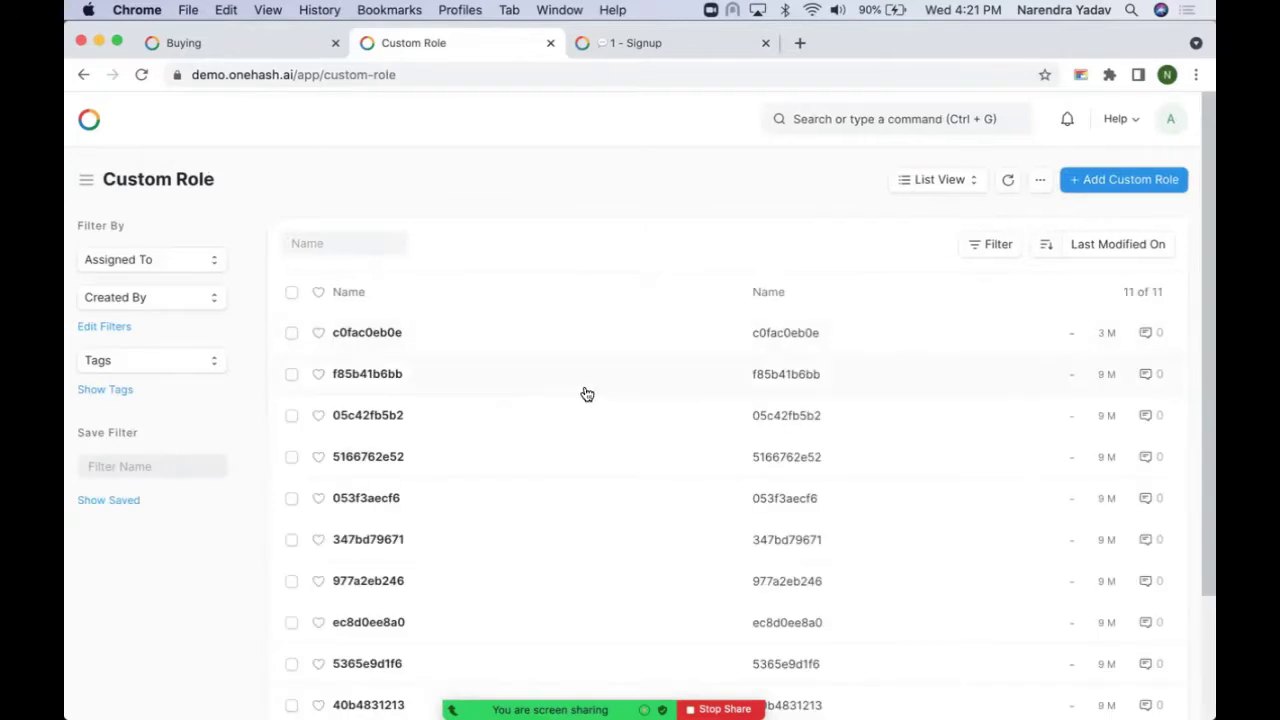
pyautogui.scroll(-5, 543, 357)
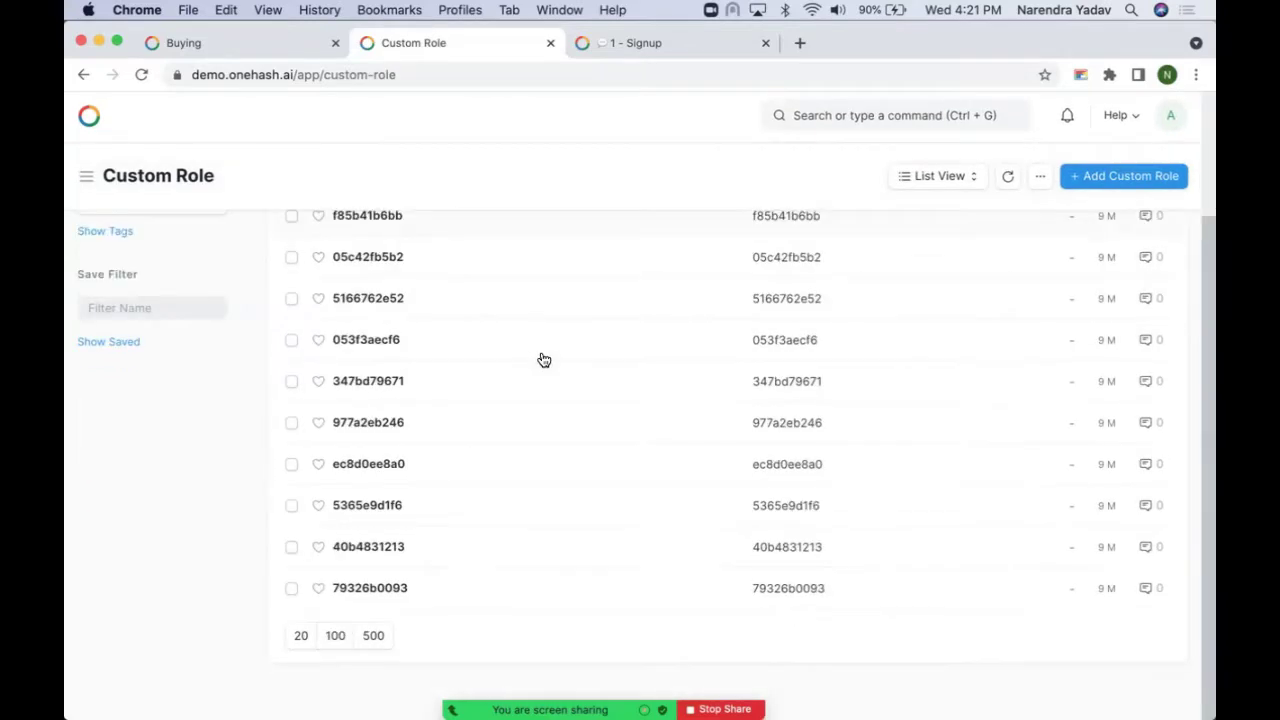
pyautogui.scroll(5, 543, 357)
pyautogui.click(372, 333)
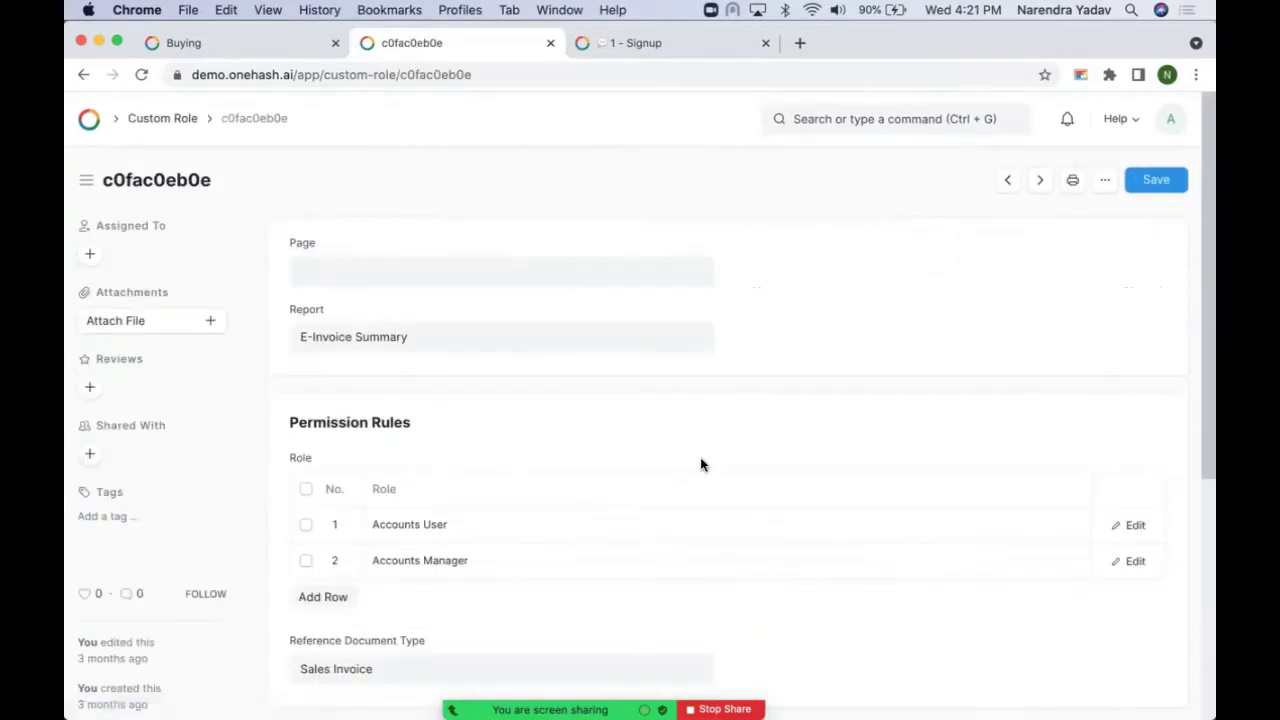
pyautogui.scroll(-3, 701, 464)
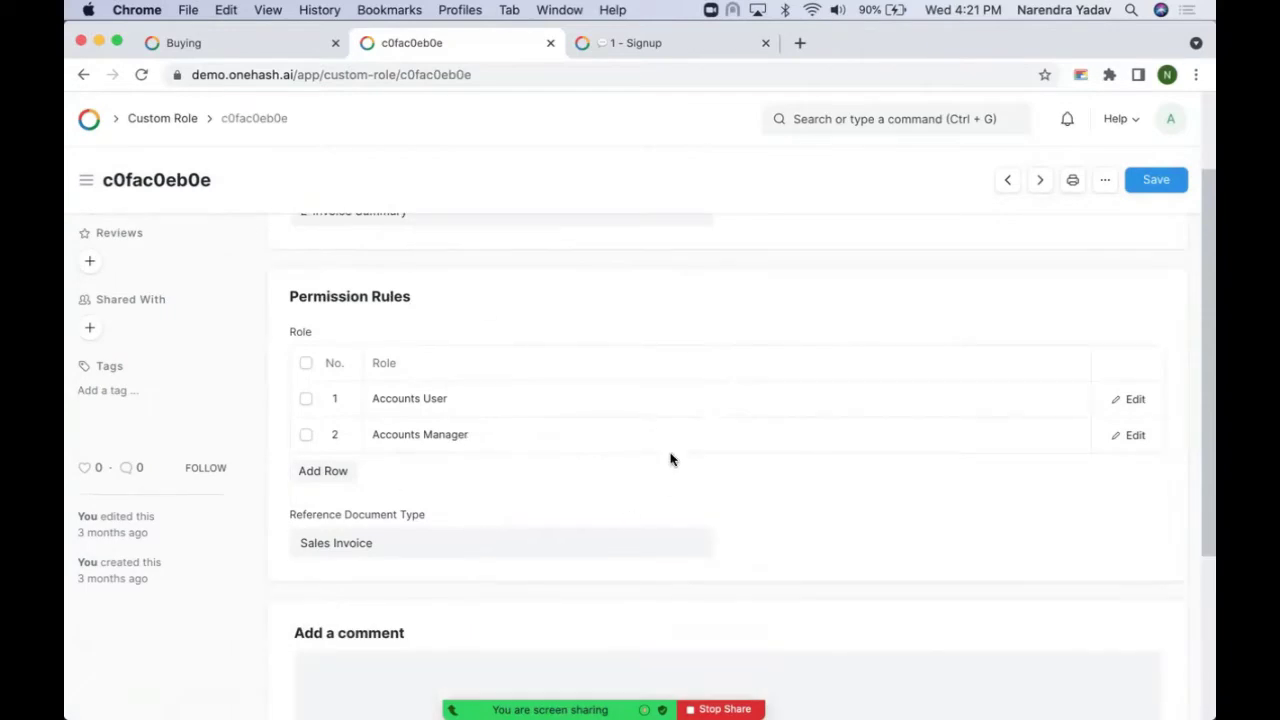
pyautogui.scroll(2, 543, 323)
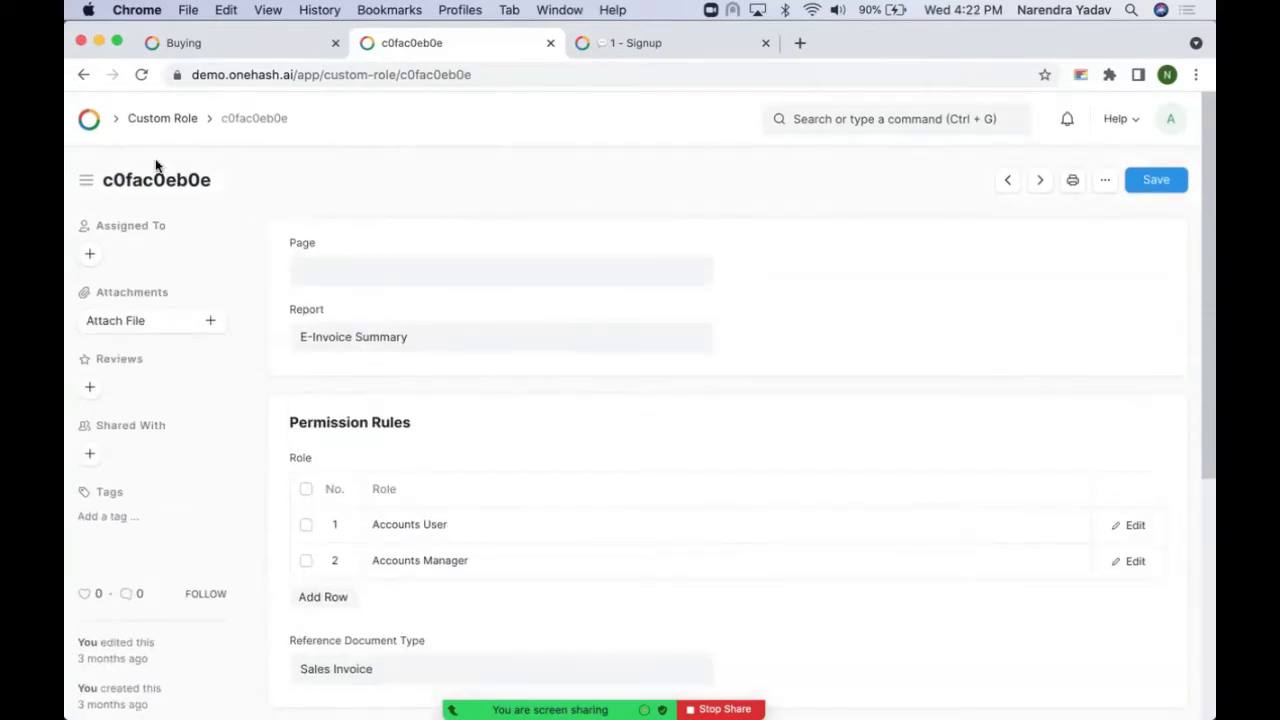
# Step: Go back to Customization and open the Integrations workspace
pyautogui.click(82, 75)
pyautogui.click(82, 75)
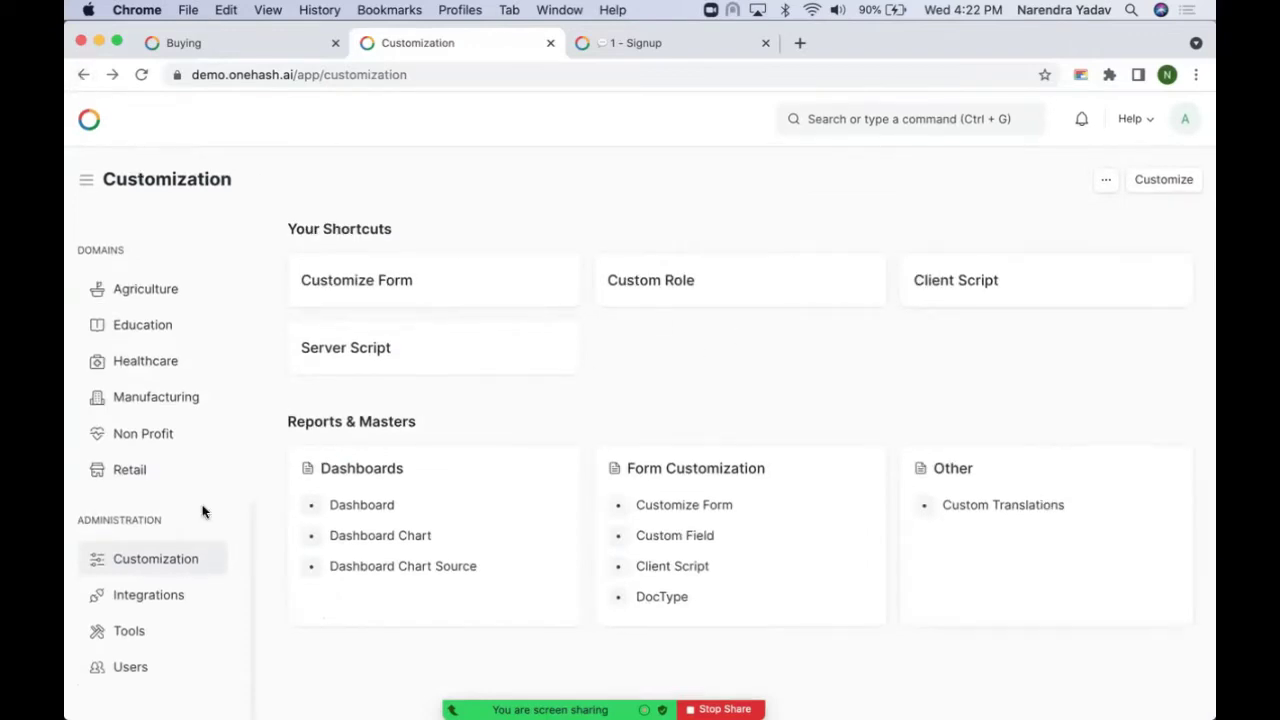
pyautogui.click(139, 600)
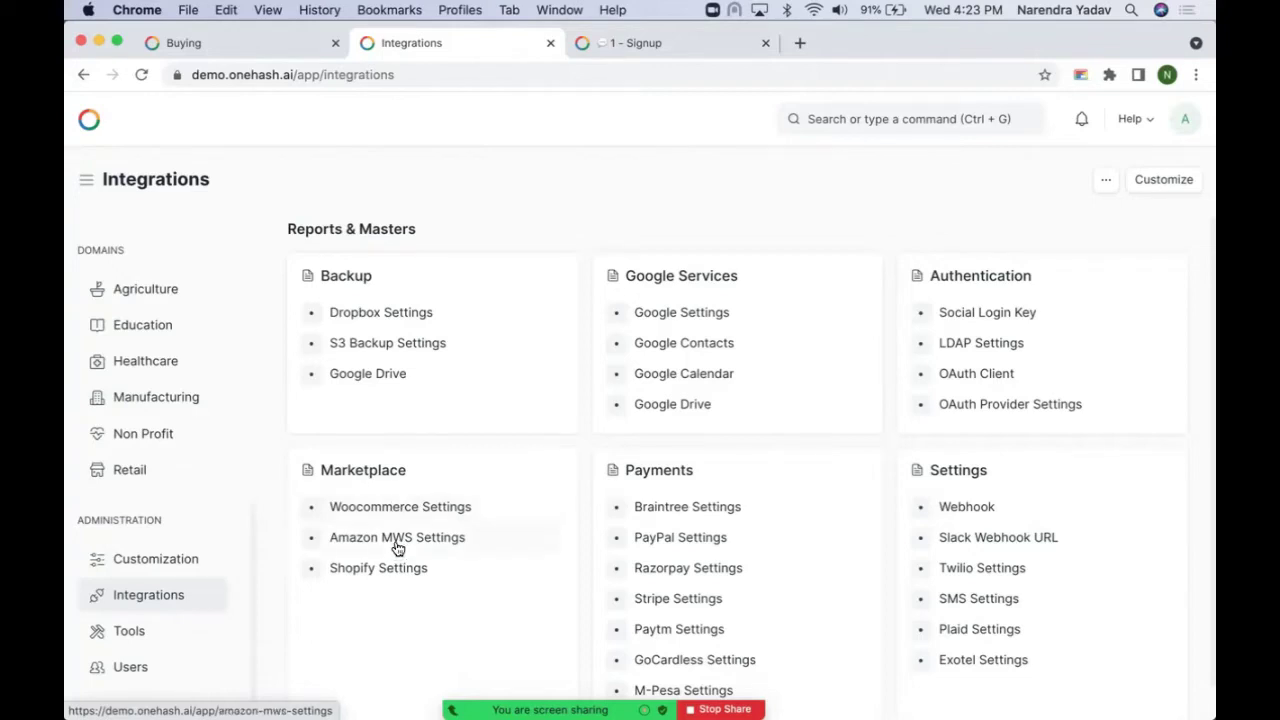
pyautogui.click(398, 546)
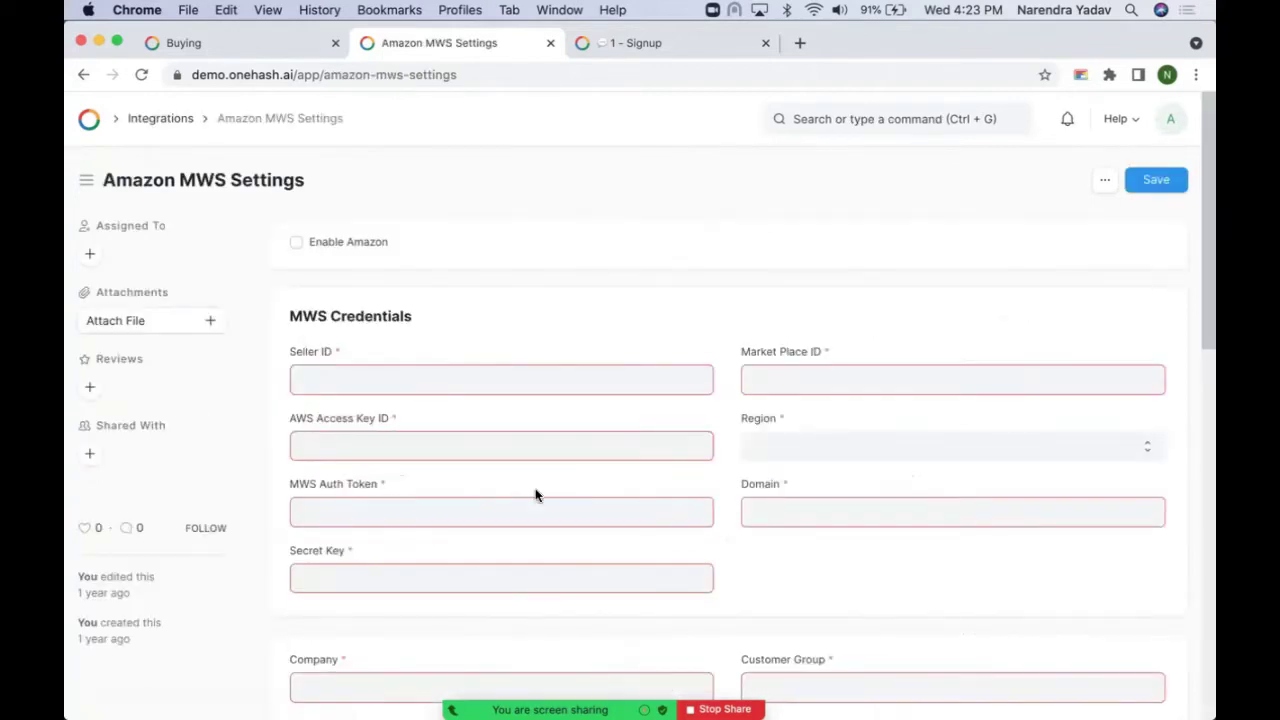
pyautogui.scroll(-3, 535, 495)
pyautogui.scroll(-6, 535, 495)
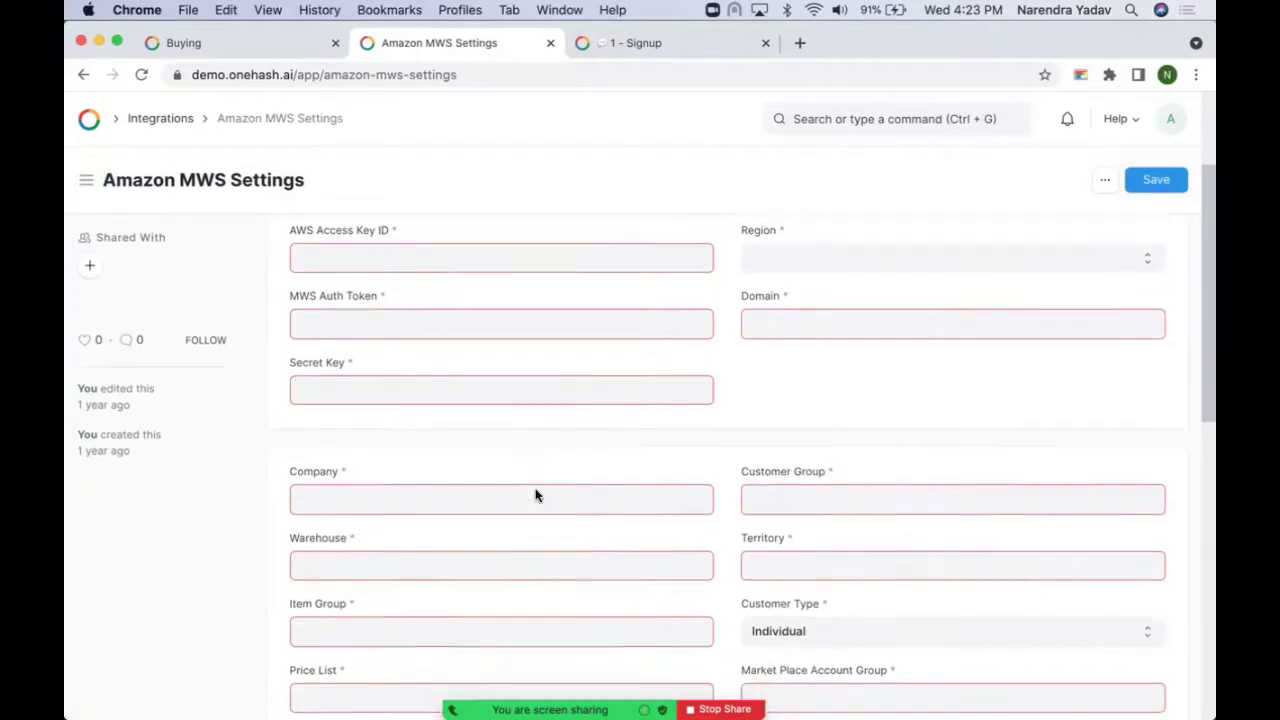
pyautogui.scroll(7, 535, 495)
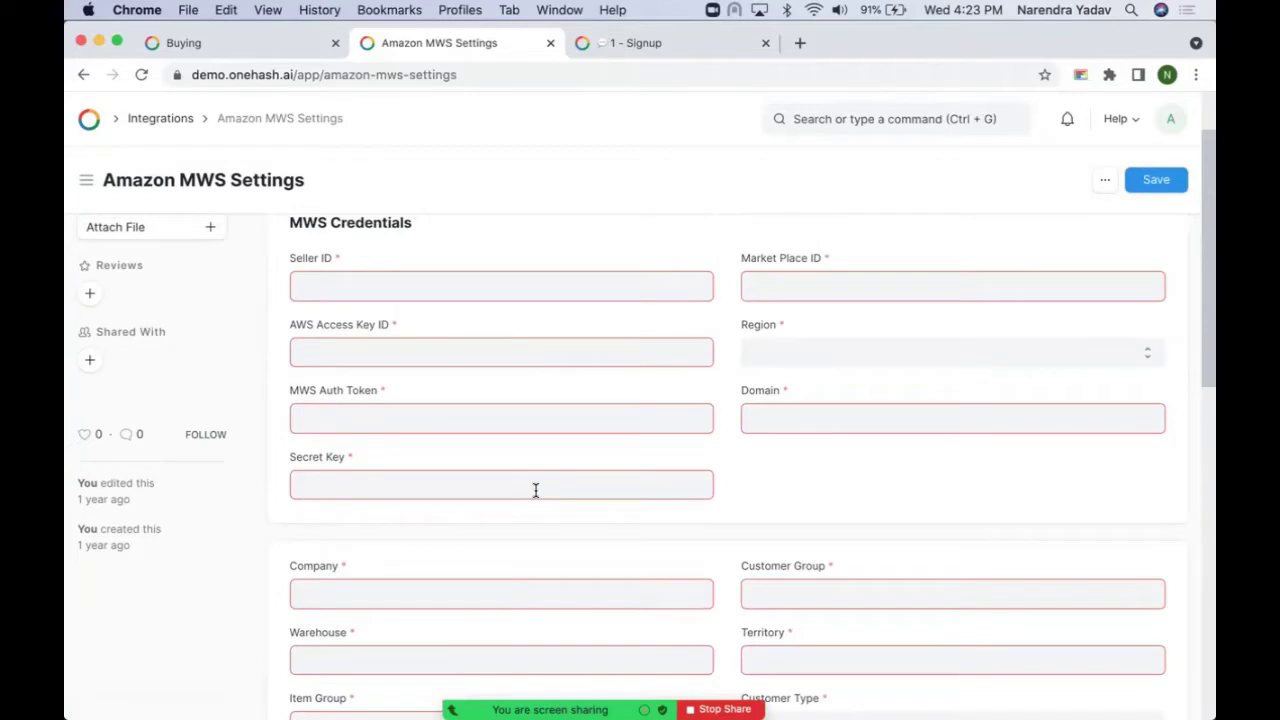
pyautogui.click(83, 74)
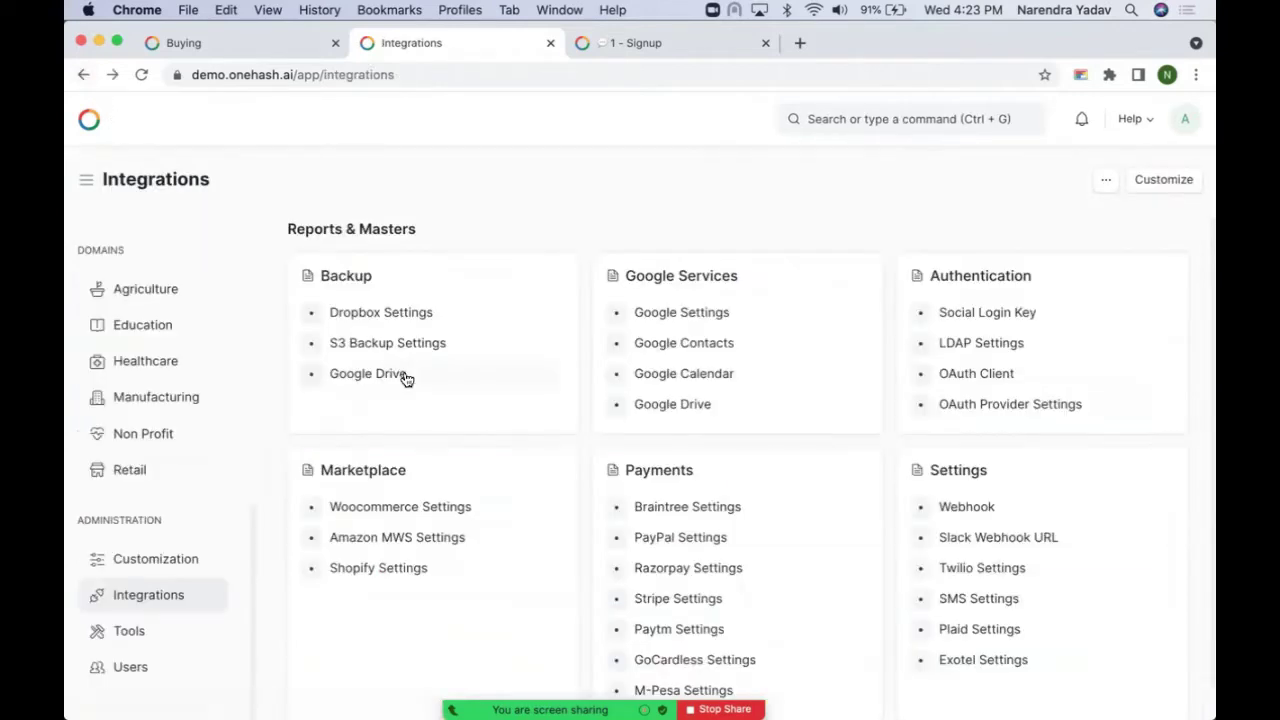
pyautogui.click(380, 568)
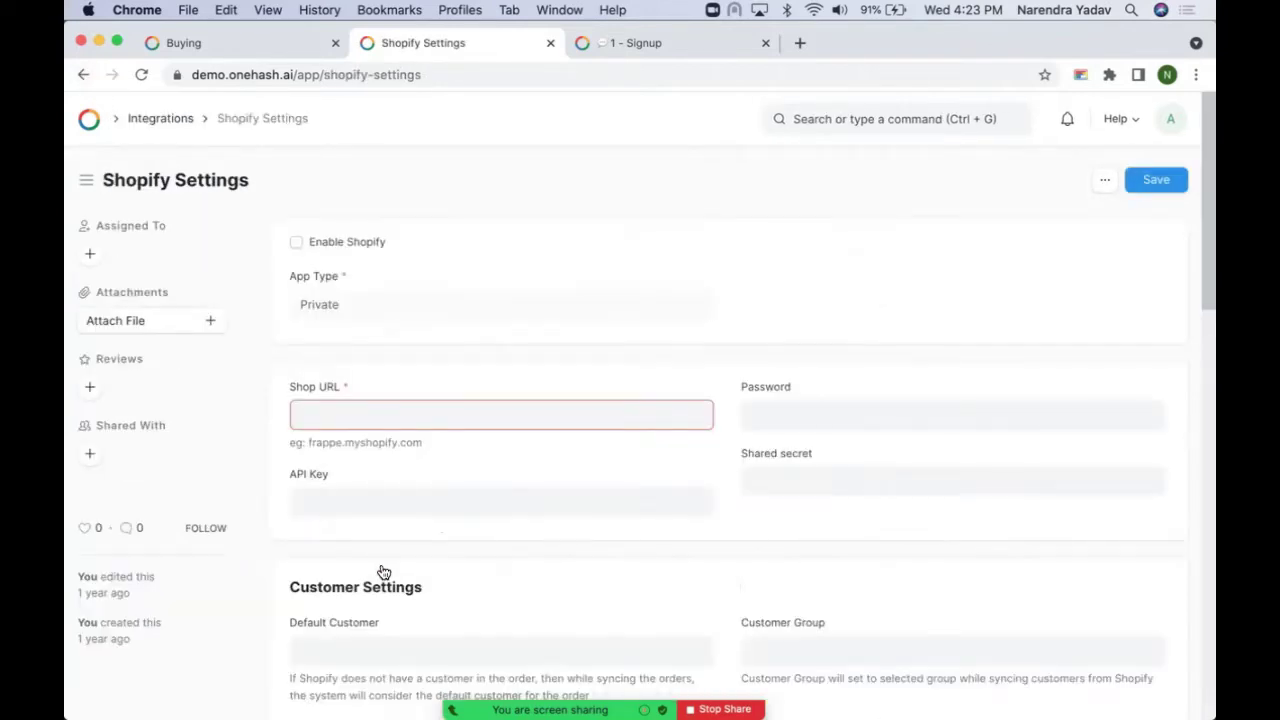
pyautogui.scroll(-3, 447, 401)
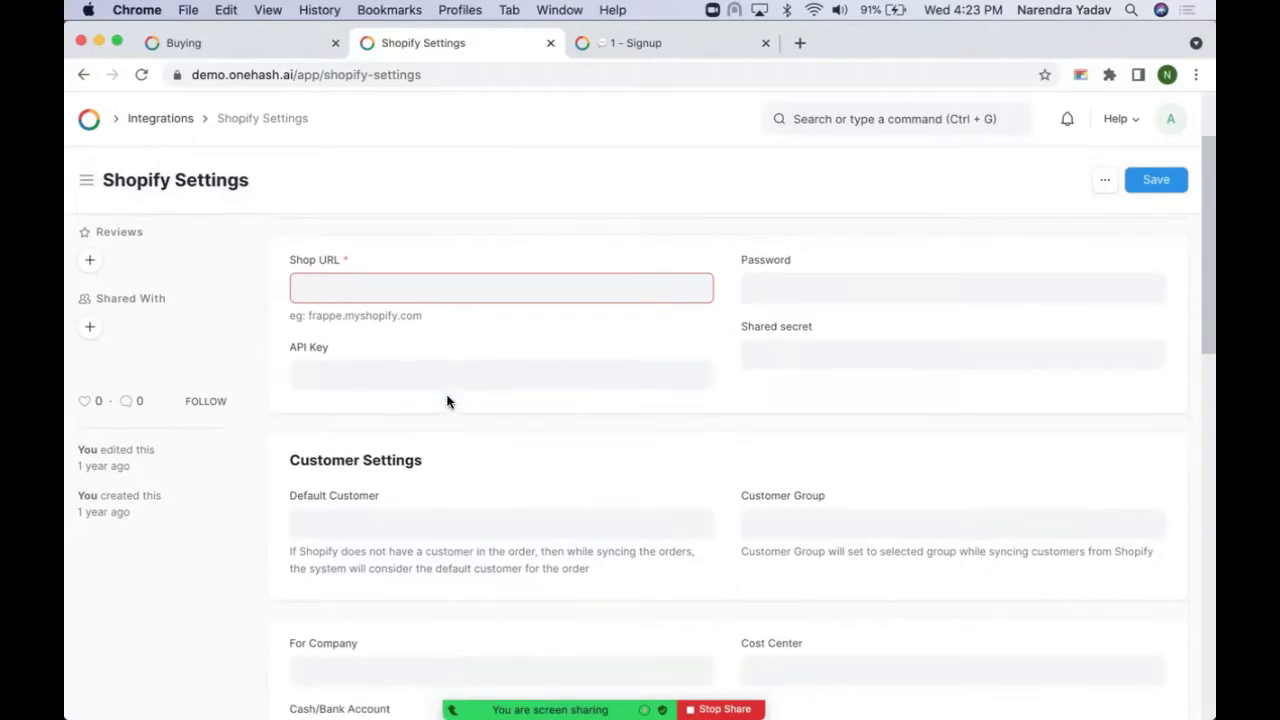
pyautogui.click(82, 75)
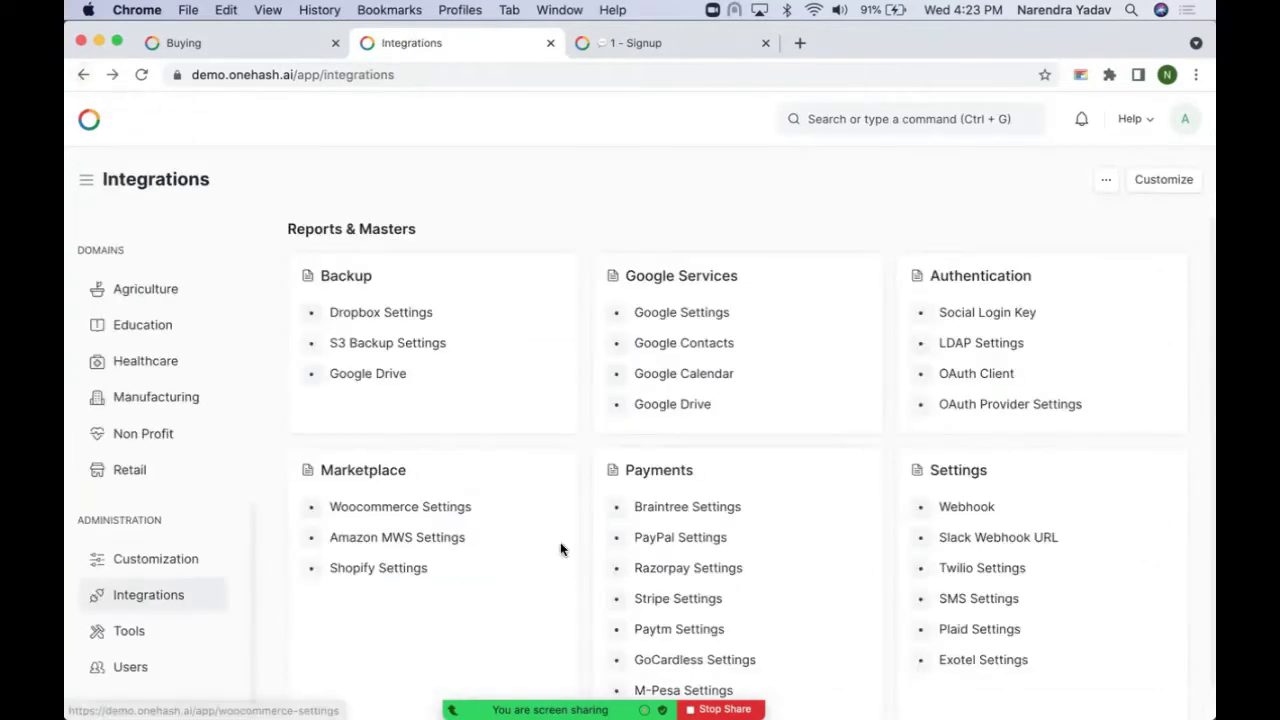
pyautogui.scroll(-1, 584, 462)
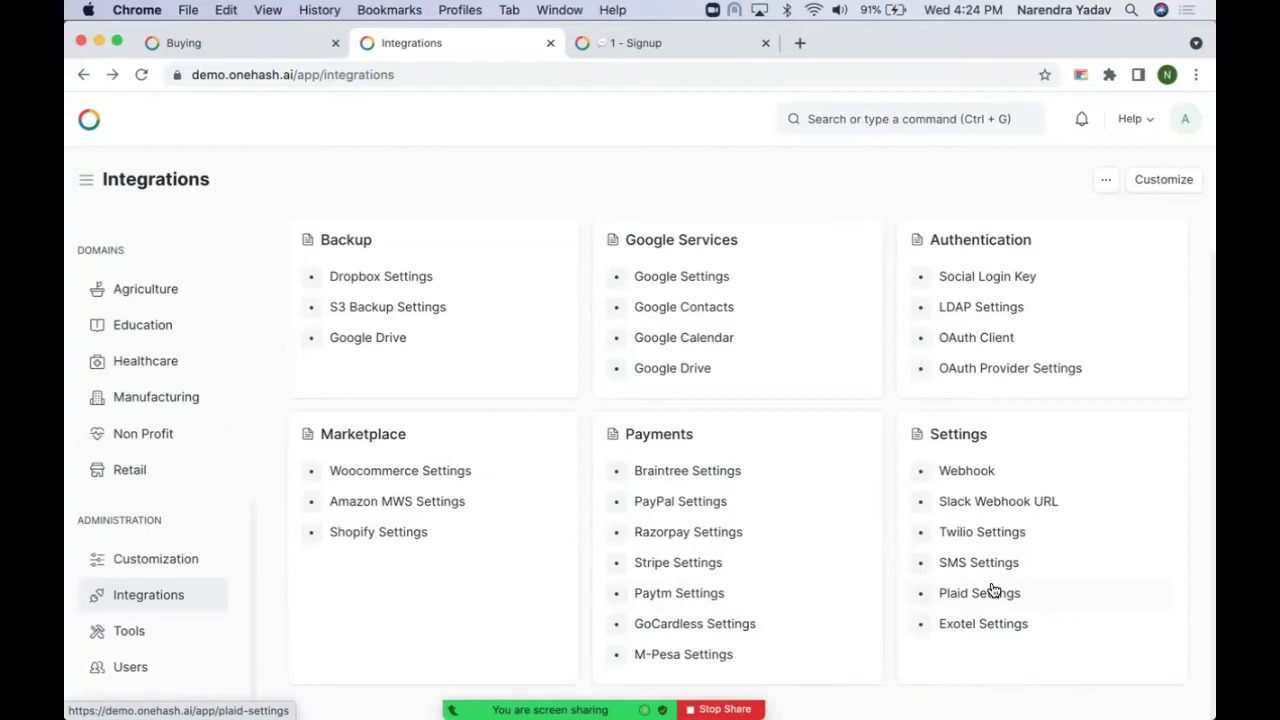
pyautogui.click(978, 563)
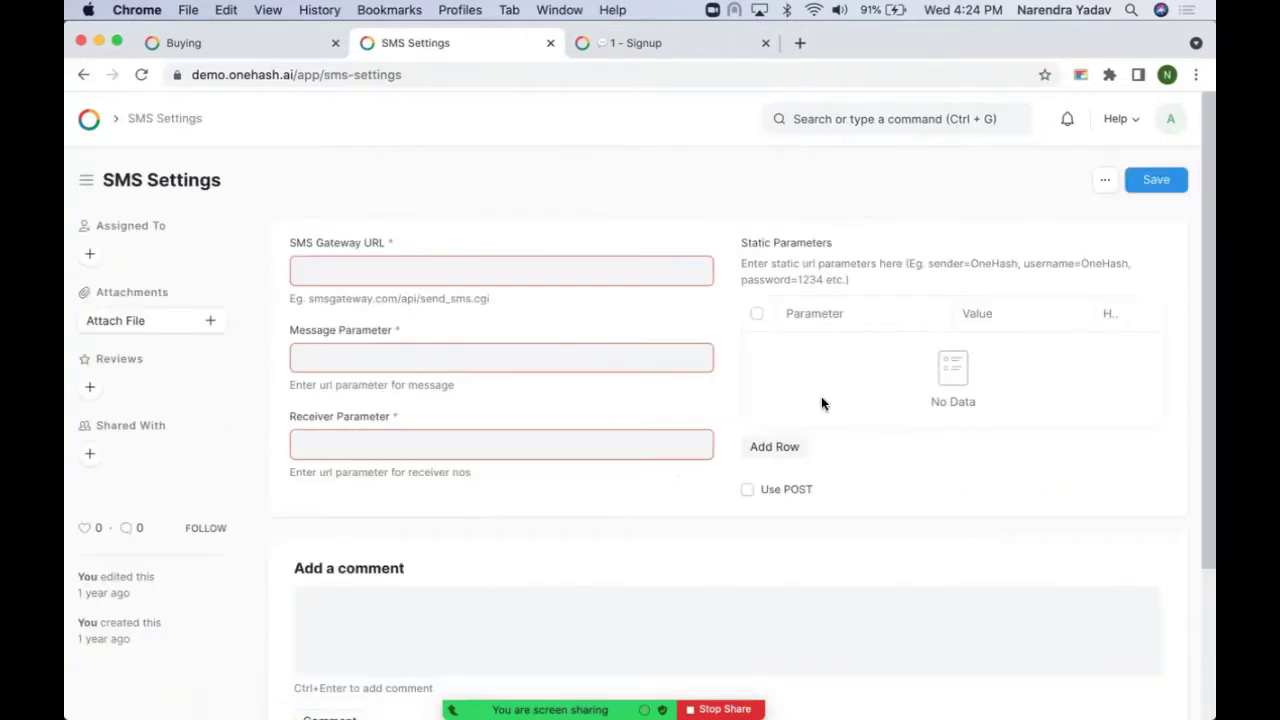
pyautogui.click(83, 76)
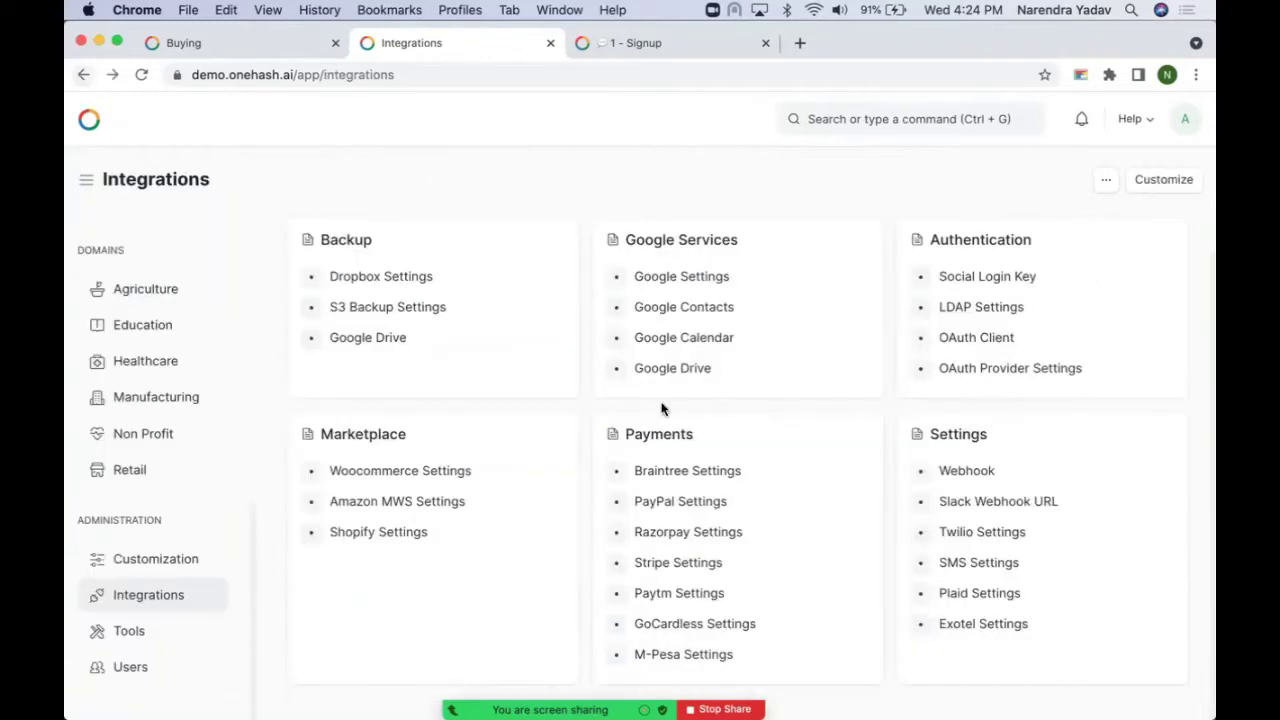
# Step: Check Twilio Settings and the Slack Webhook URL list, then open the Webhook list
pyautogui.click(988, 539)
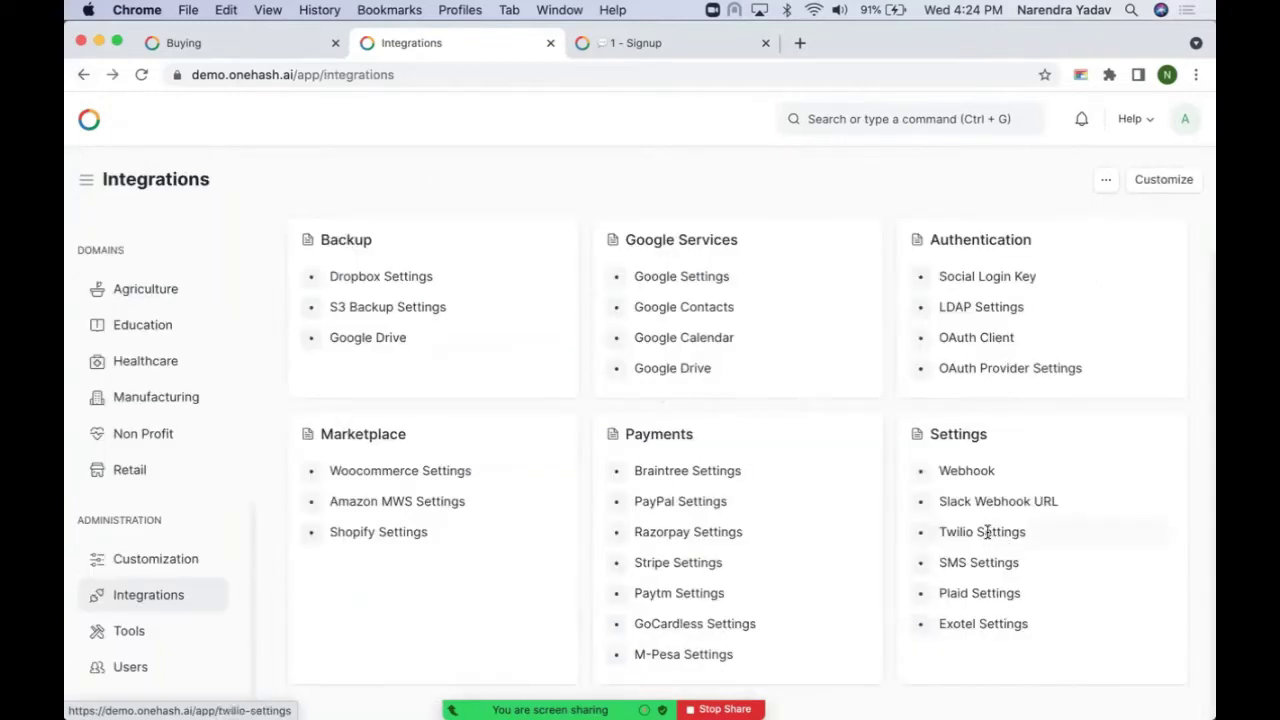
pyautogui.click(83, 74)
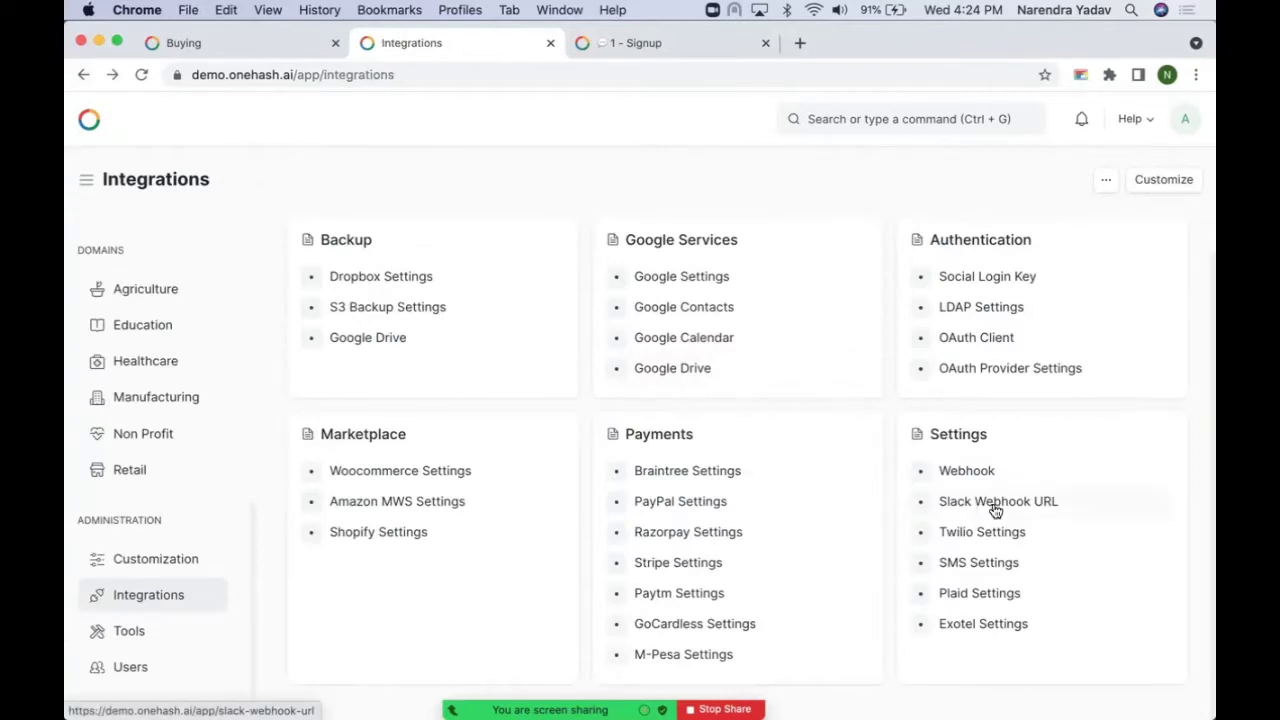
pyautogui.click(995, 505)
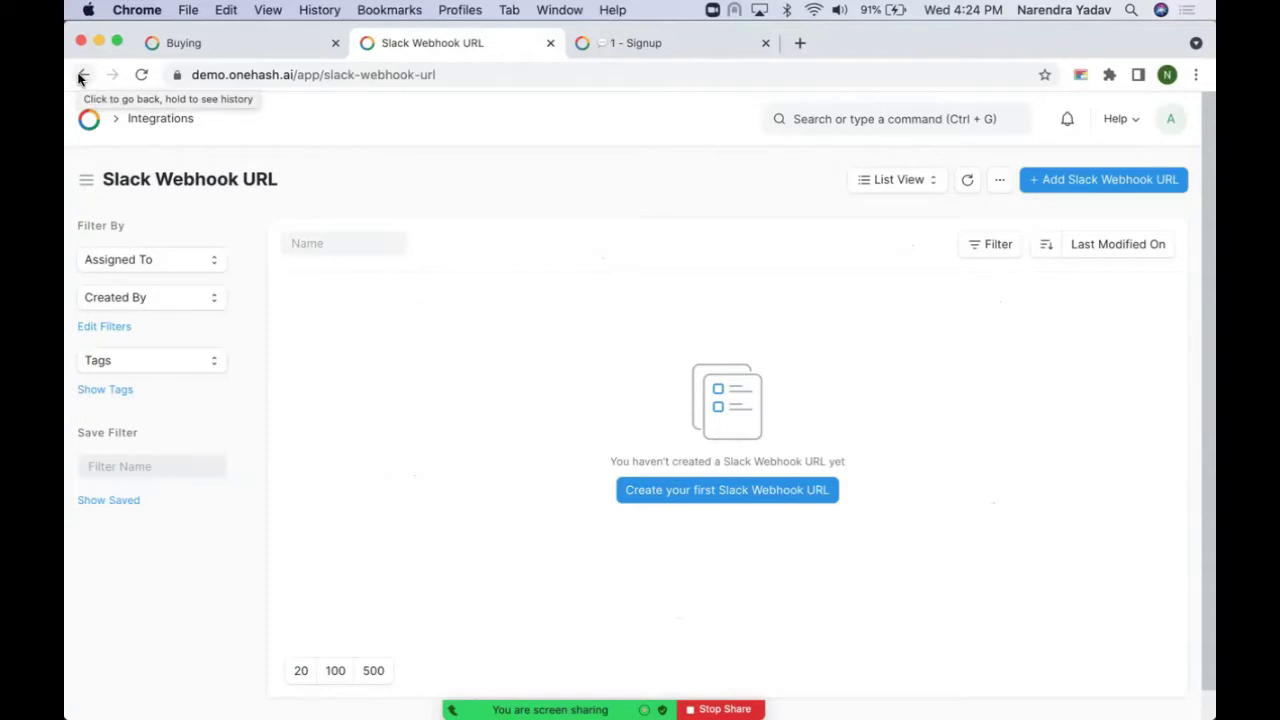
pyautogui.click(83, 75)
pyautogui.click(984, 475)
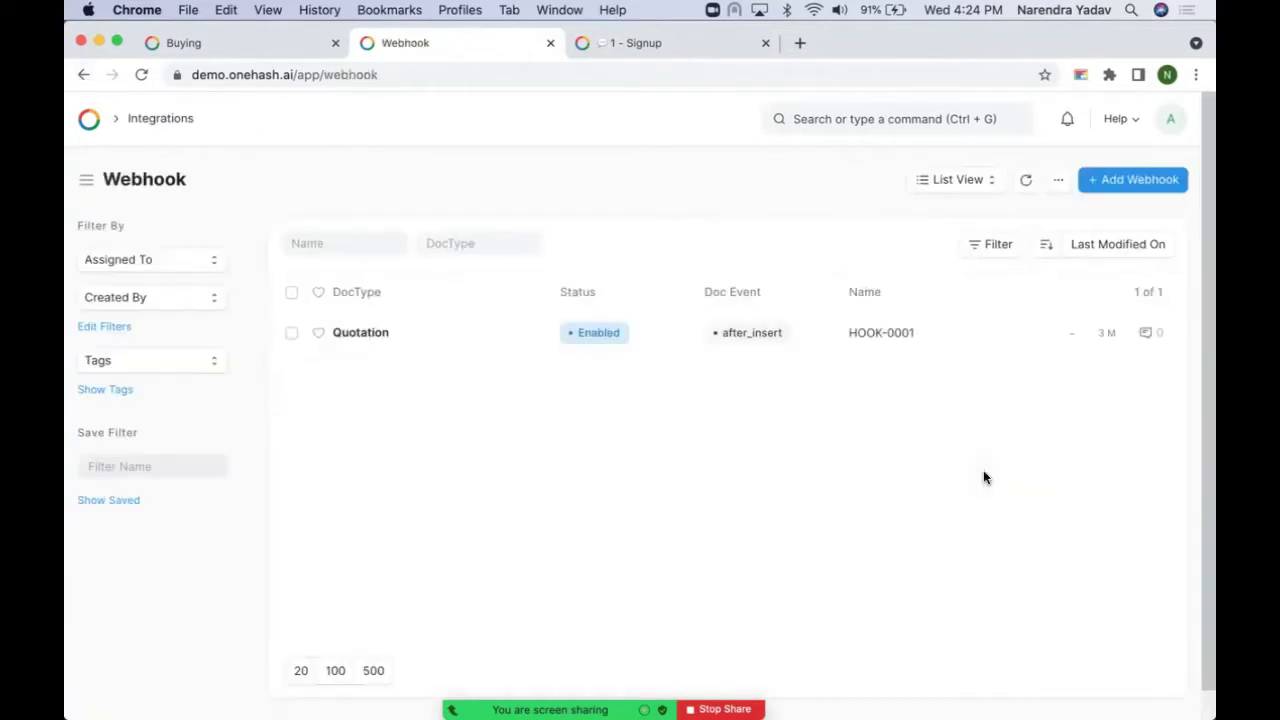
# Step: Uncheck Enabled on Quotation webhook HOOK-0001, save it, and return Home
pyautogui.click(359, 336)
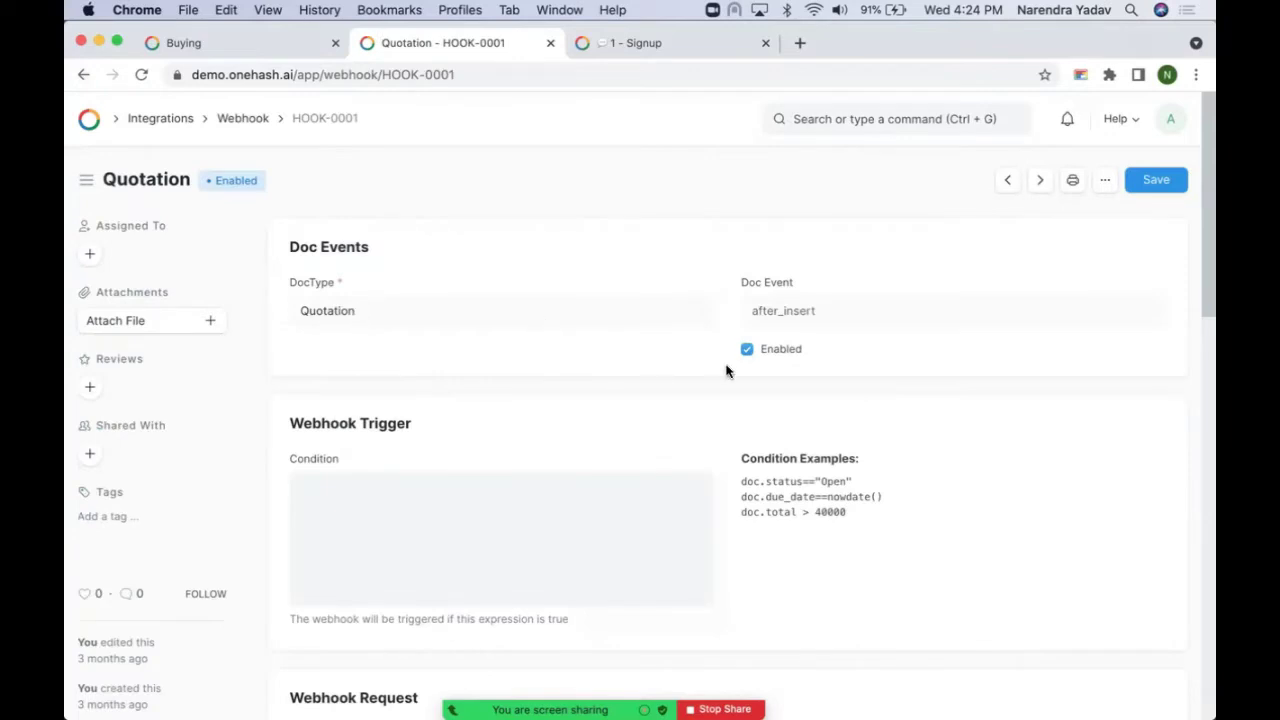
pyautogui.scroll(-3, 680, 343)
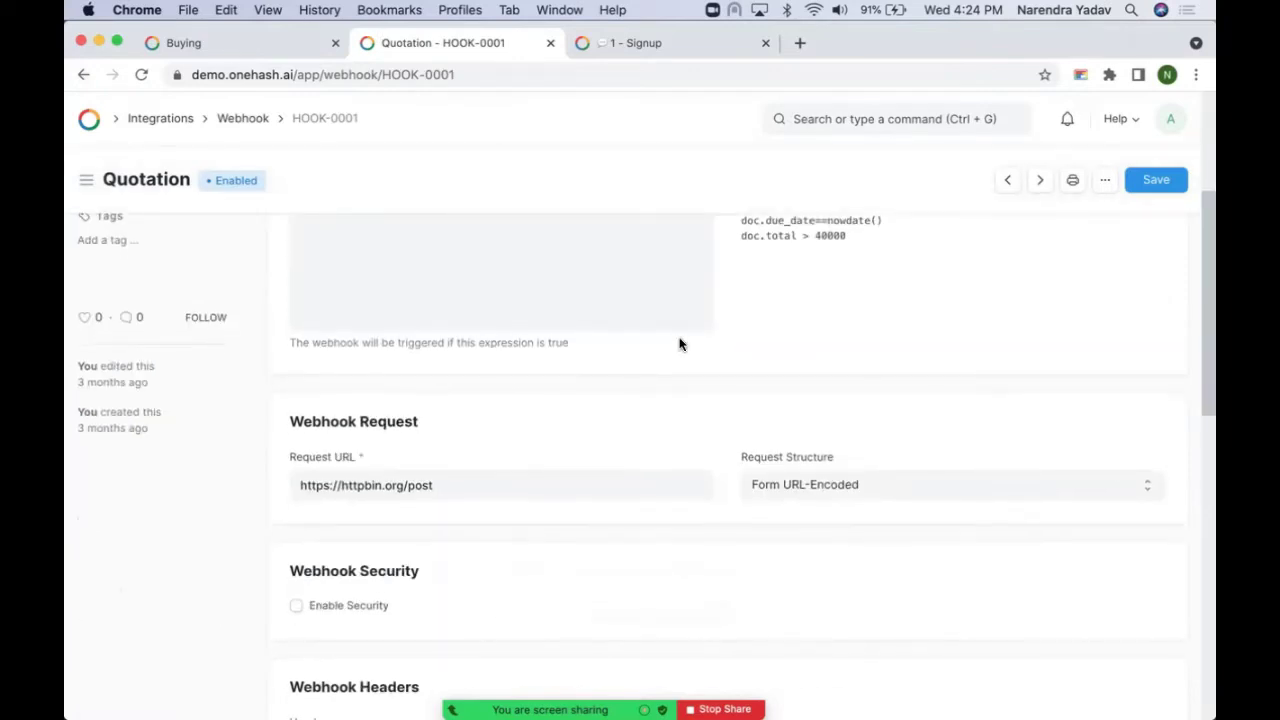
pyautogui.scroll(2, 679, 344)
pyautogui.scroll(1, 680, 343)
pyautogui.click(746, 283)
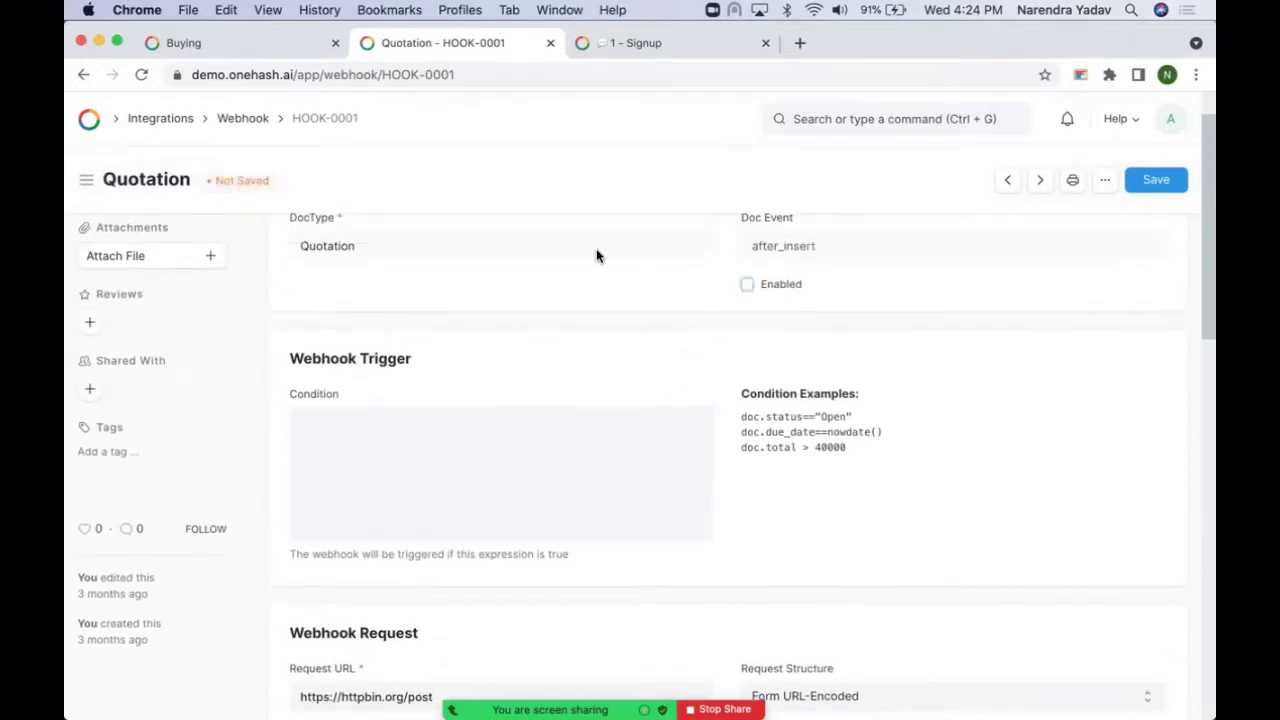
pyautogui.click(1166, 181)
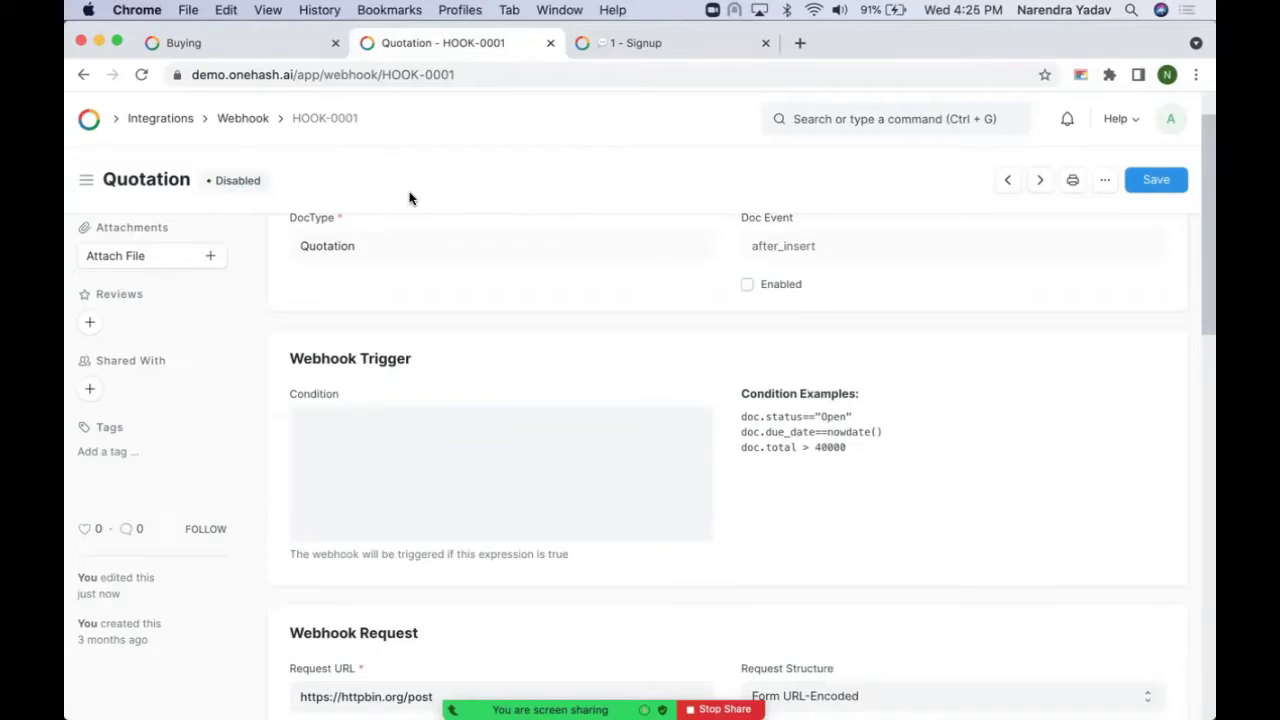
pyautogui.click(89, 119)
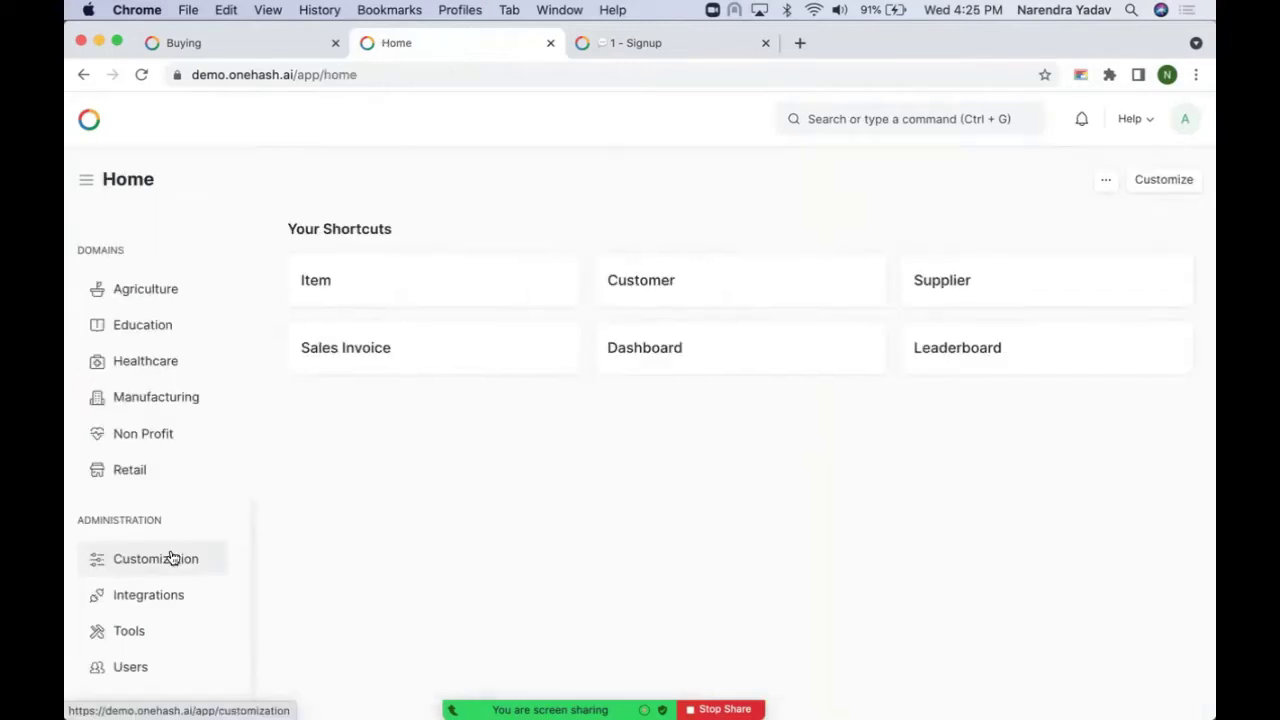
# Step: Open the To Do list from Tools, clear its status filter, then return to Tools
pyautogui.click(148, 633)
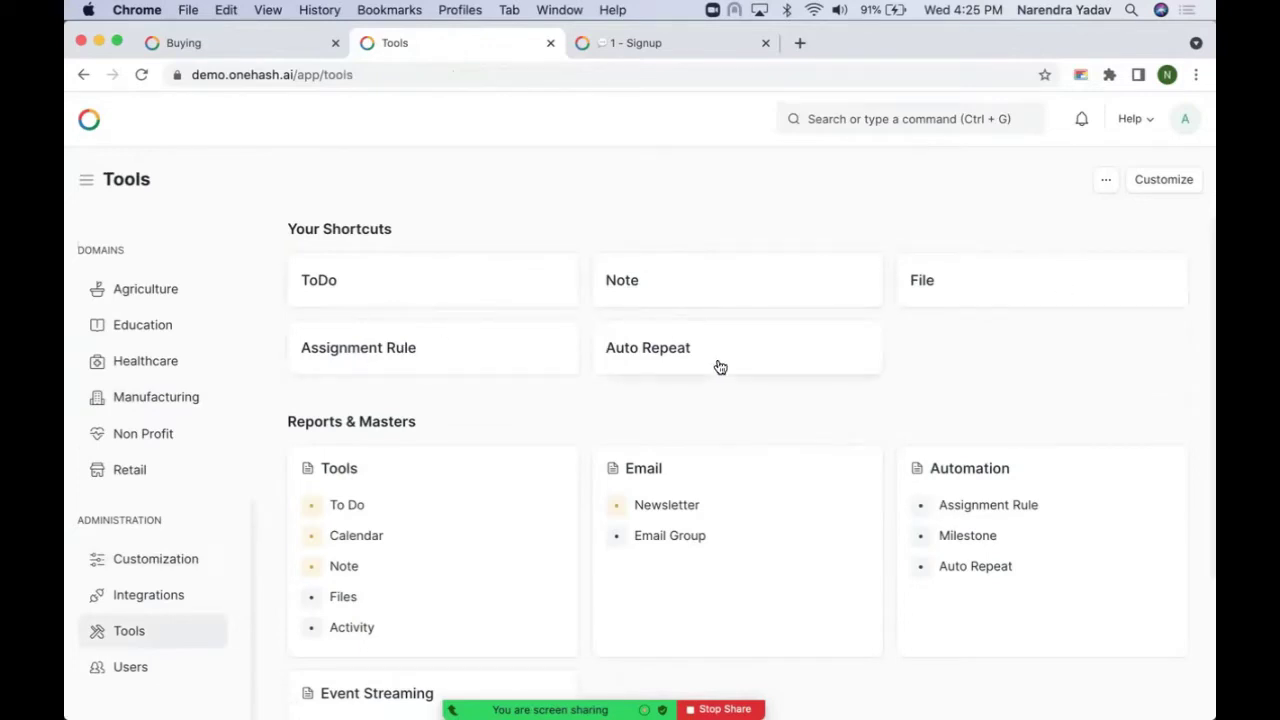
pyautogui.click(349, 291)
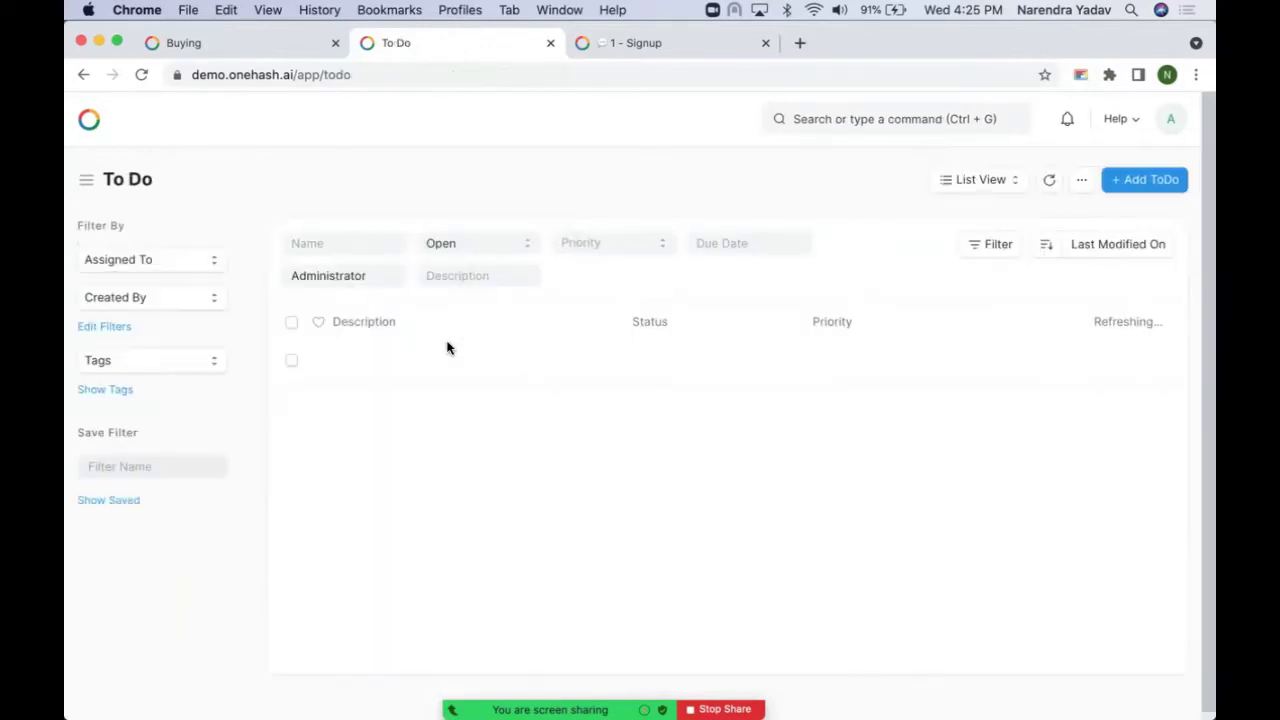
pyautogui.click(481, 240)
pyautogui.click(466, 210)
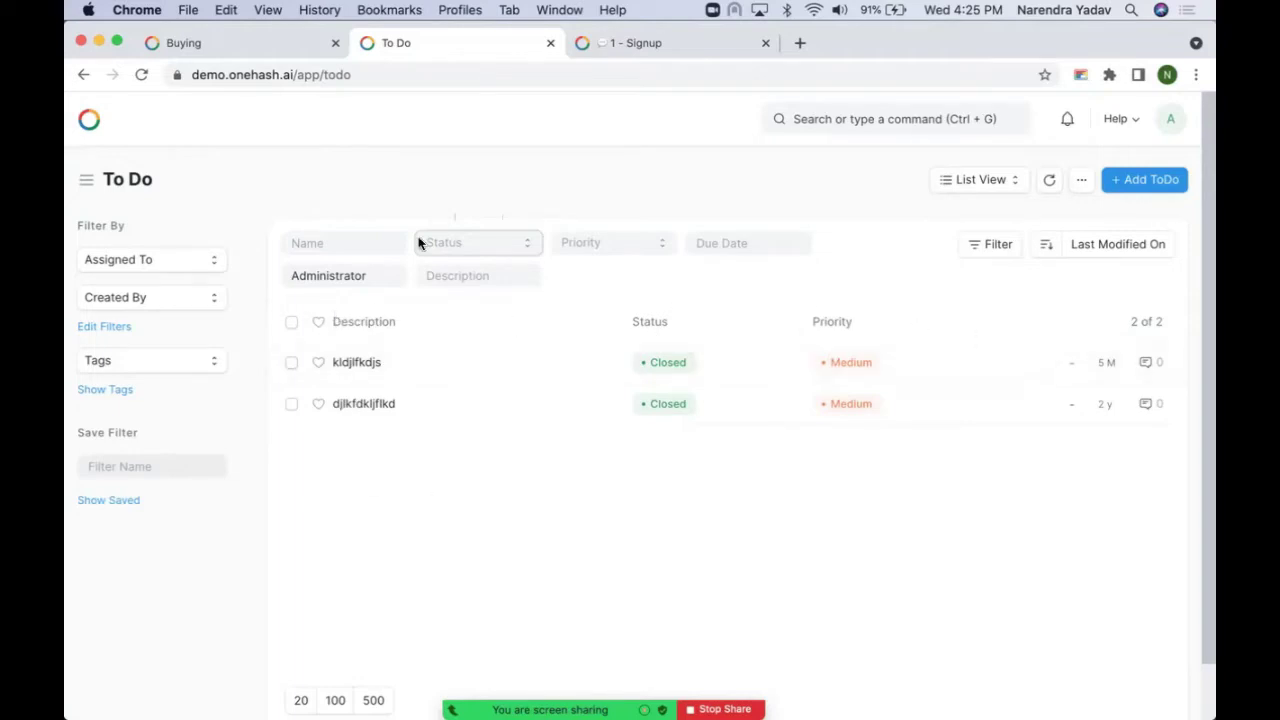
pyautogui.click(82, 76)
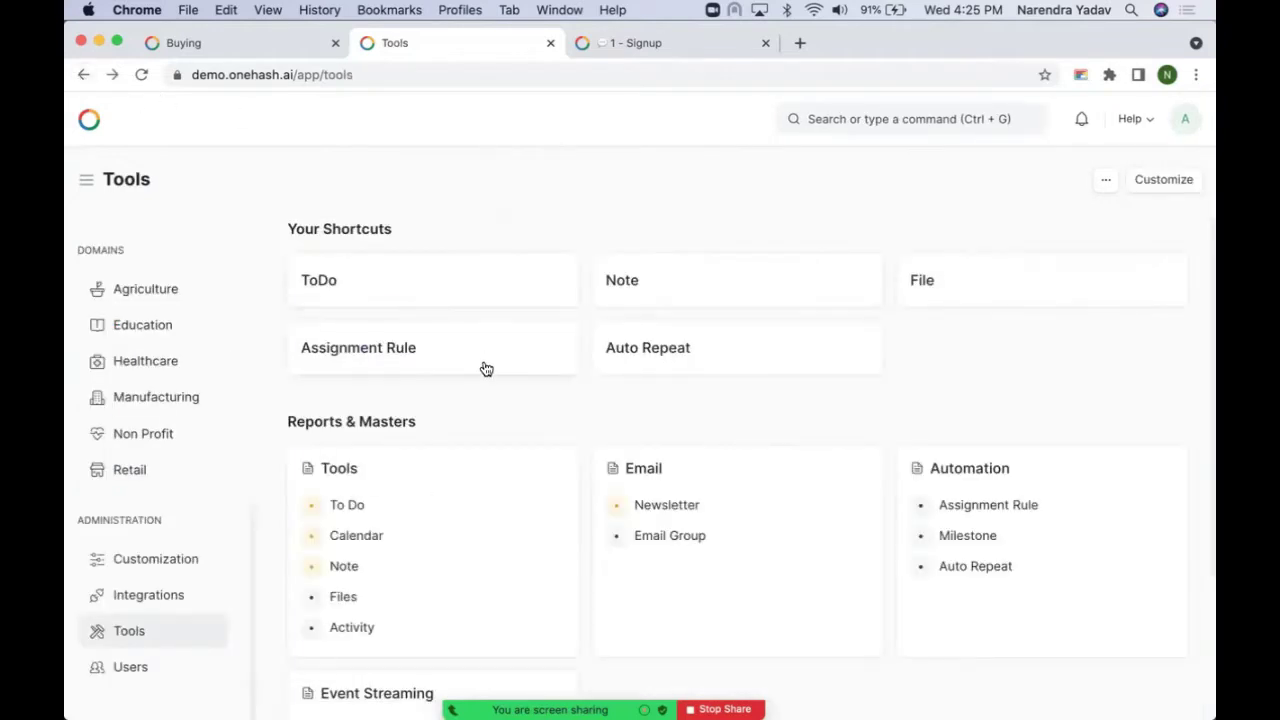
pyautogui.click(376, 352)
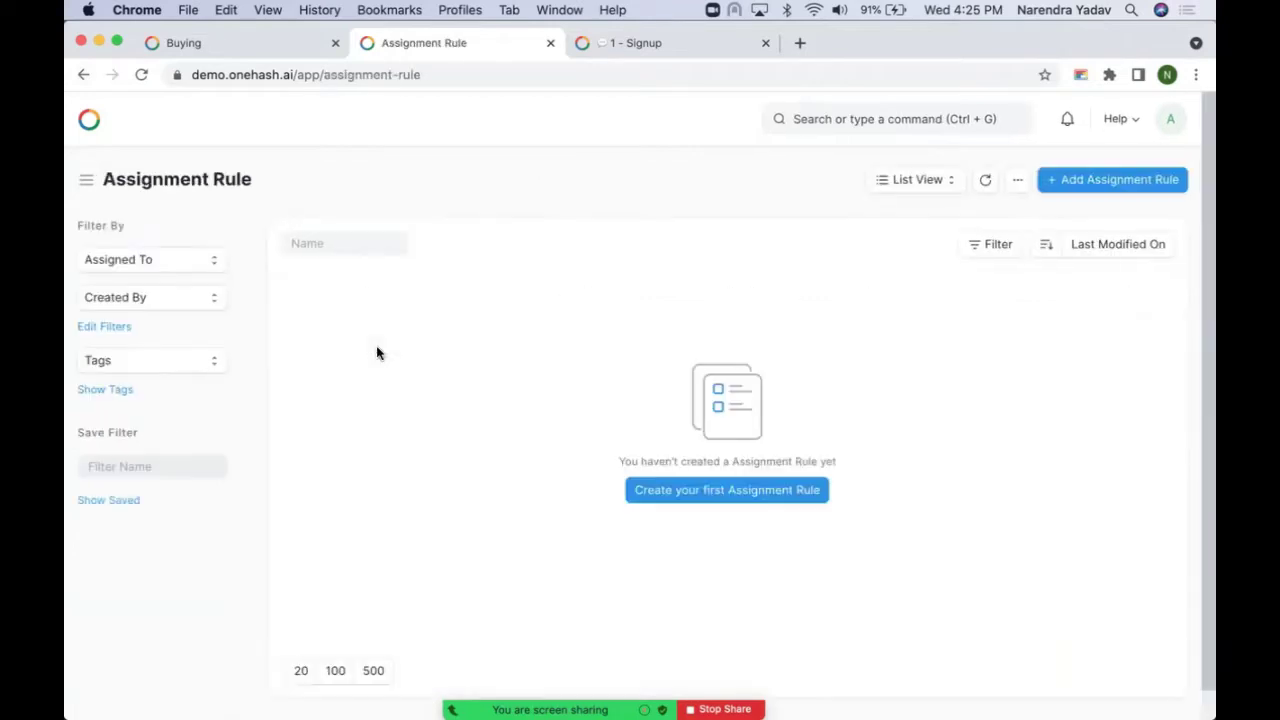
pyautogui.click(703, 490)
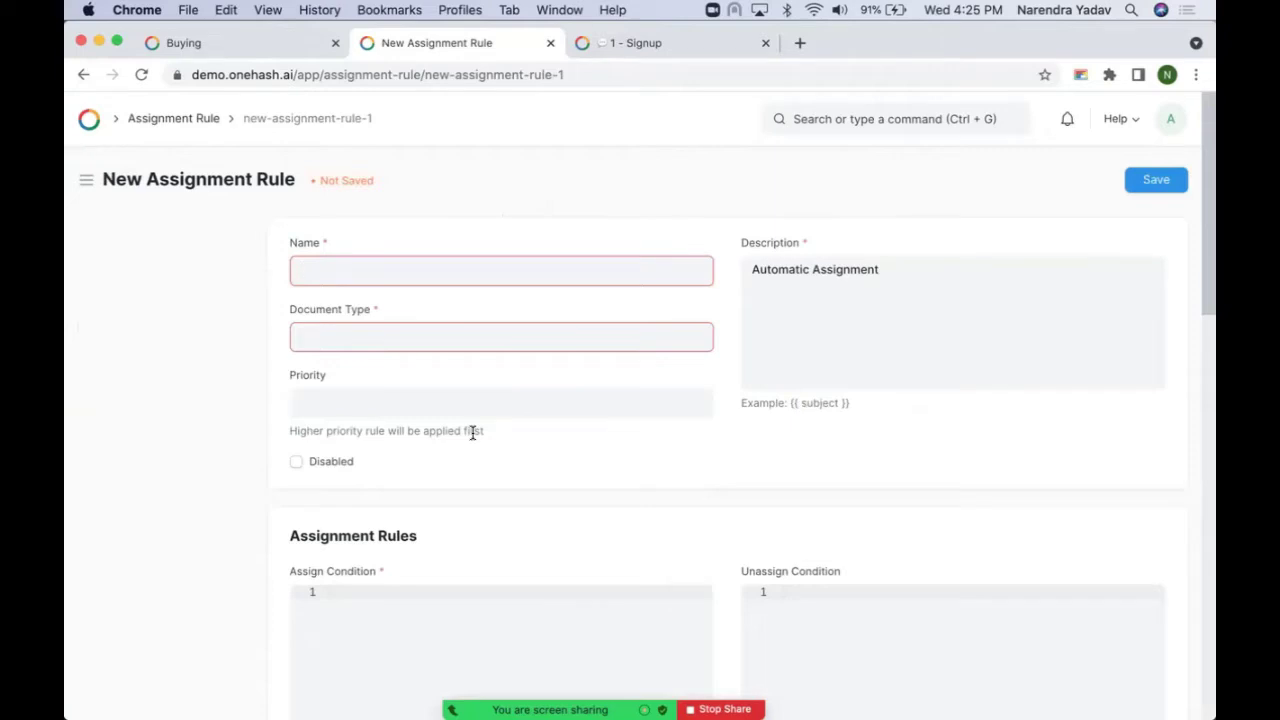
pyautogui.scroll(-10, 472, 432)
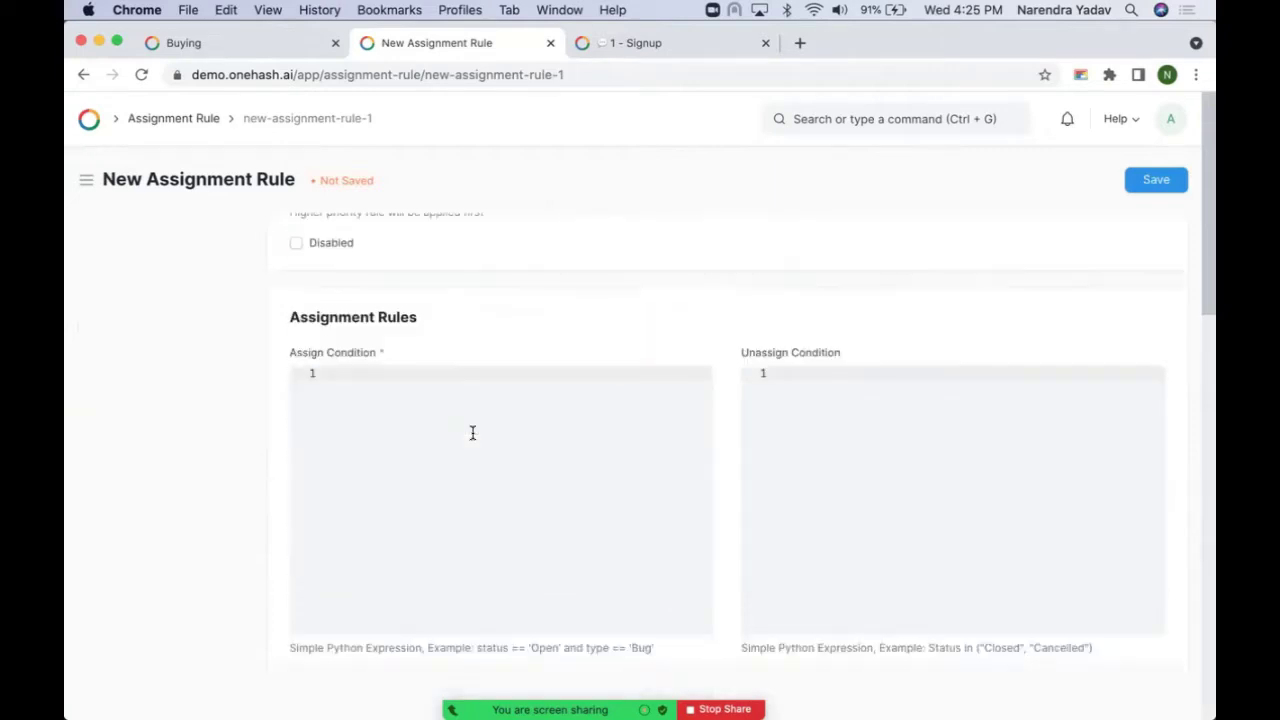
pyautogui.scroll(4, 474, 429)
pyautogui.scroll(1, 474, 429)
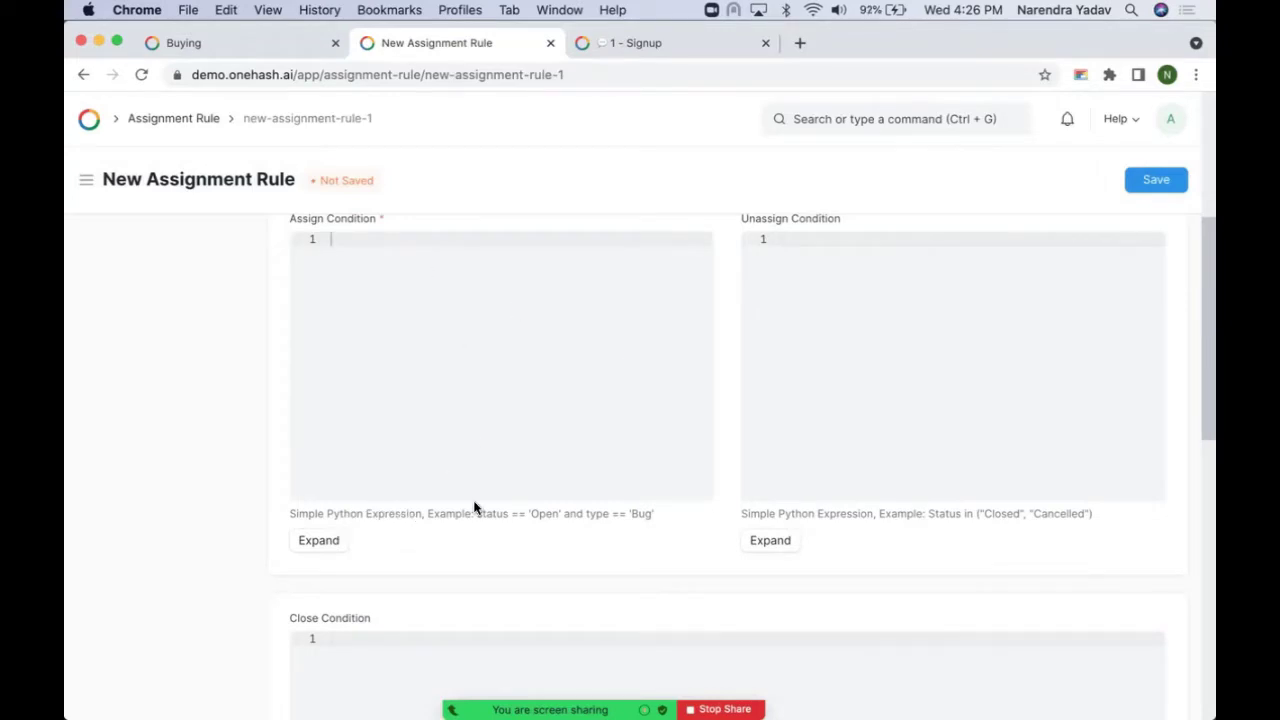
pyautogui.scroll(-5, 465, 424)
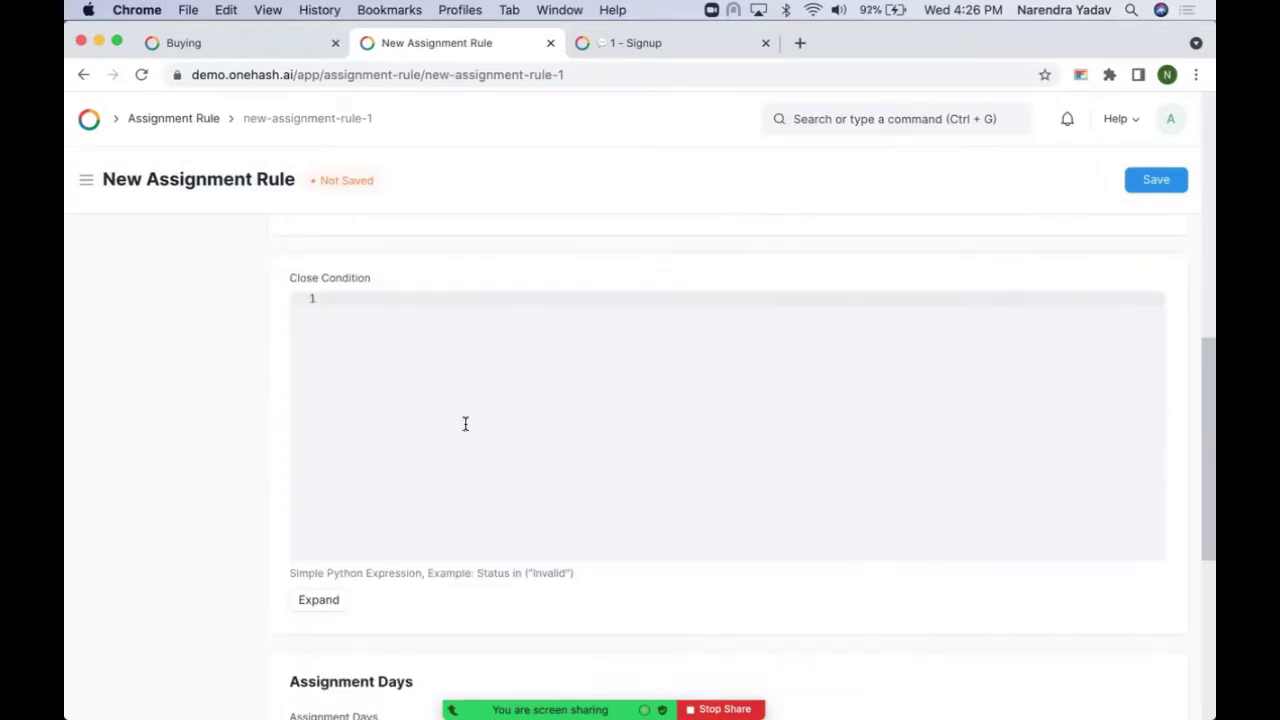
pyautogui.scroll(-6, 465, 424)
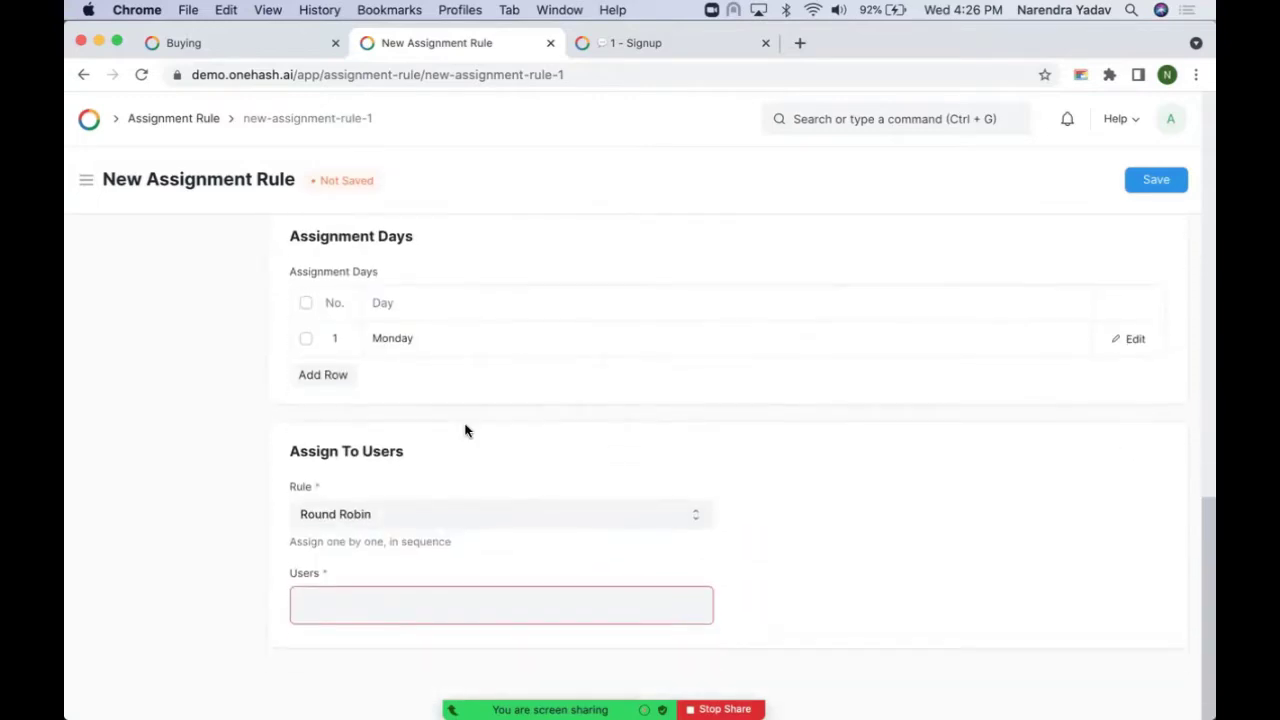
pyautogui.click(436, 514)
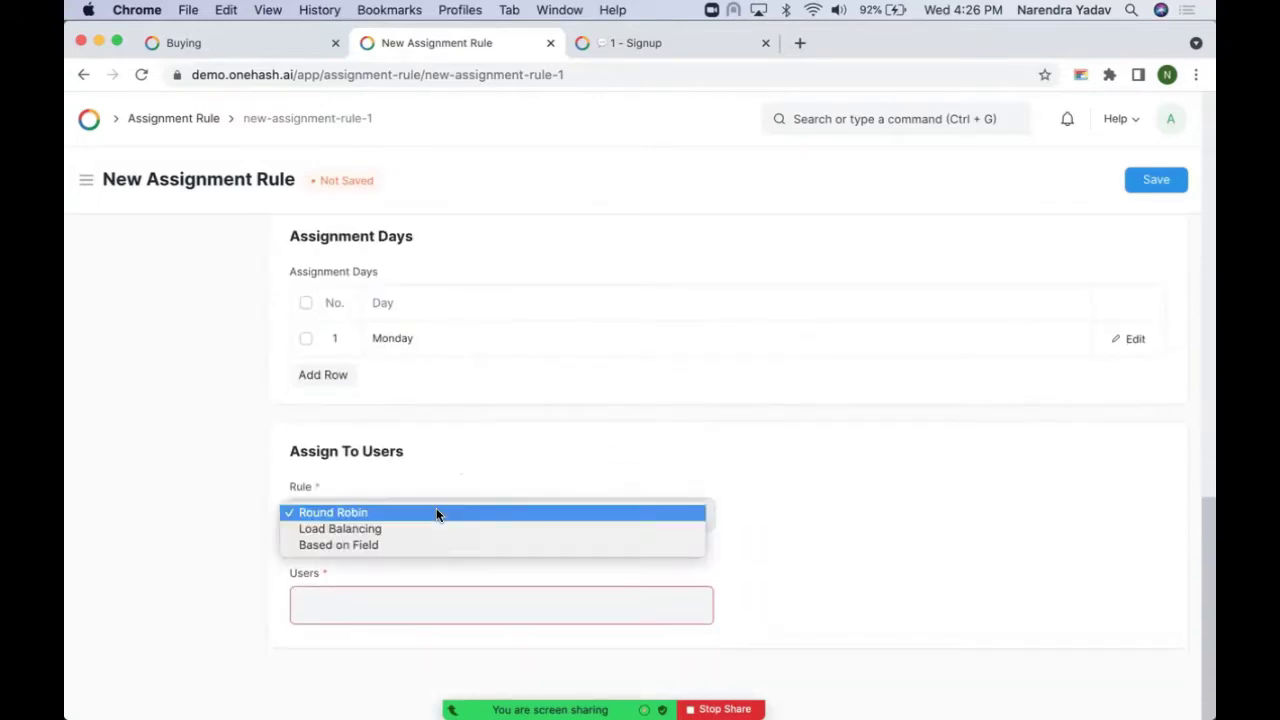
pyautogui.click(428, 440)
pyautogui.scroll(10, 430, 443)
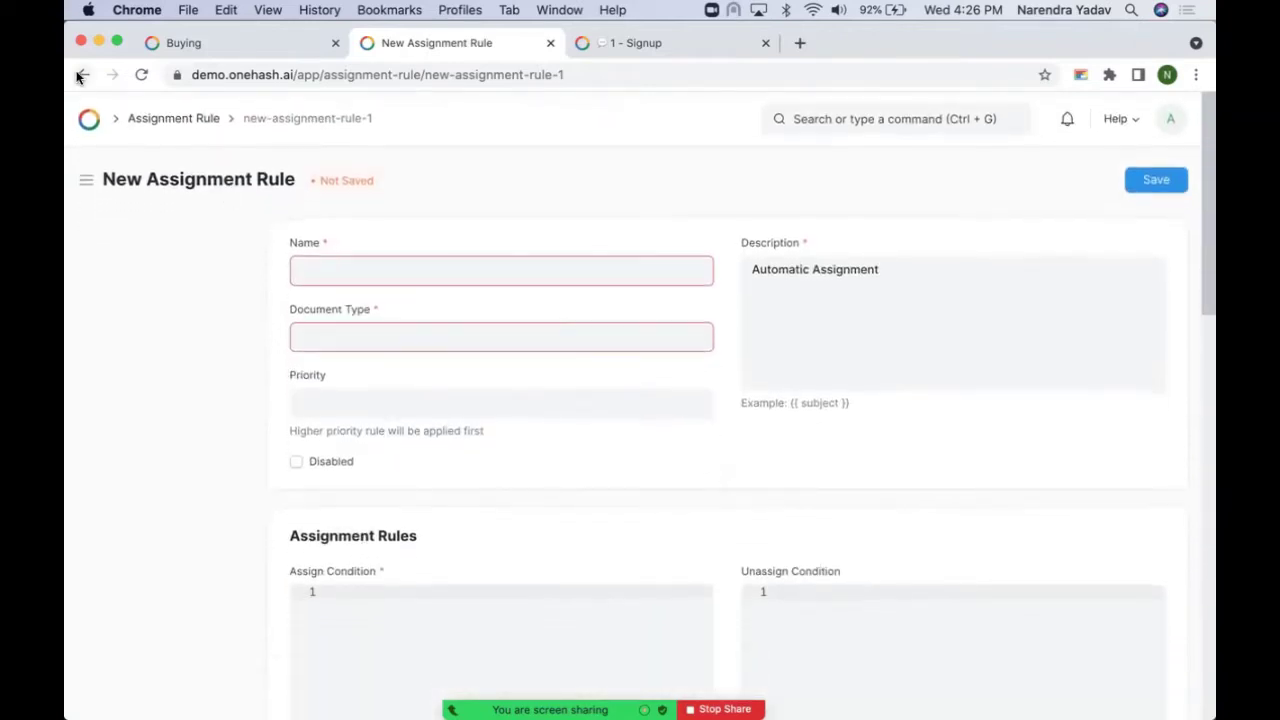
pyautogui.click(83, 75)
pyautogui.click(83, 75)
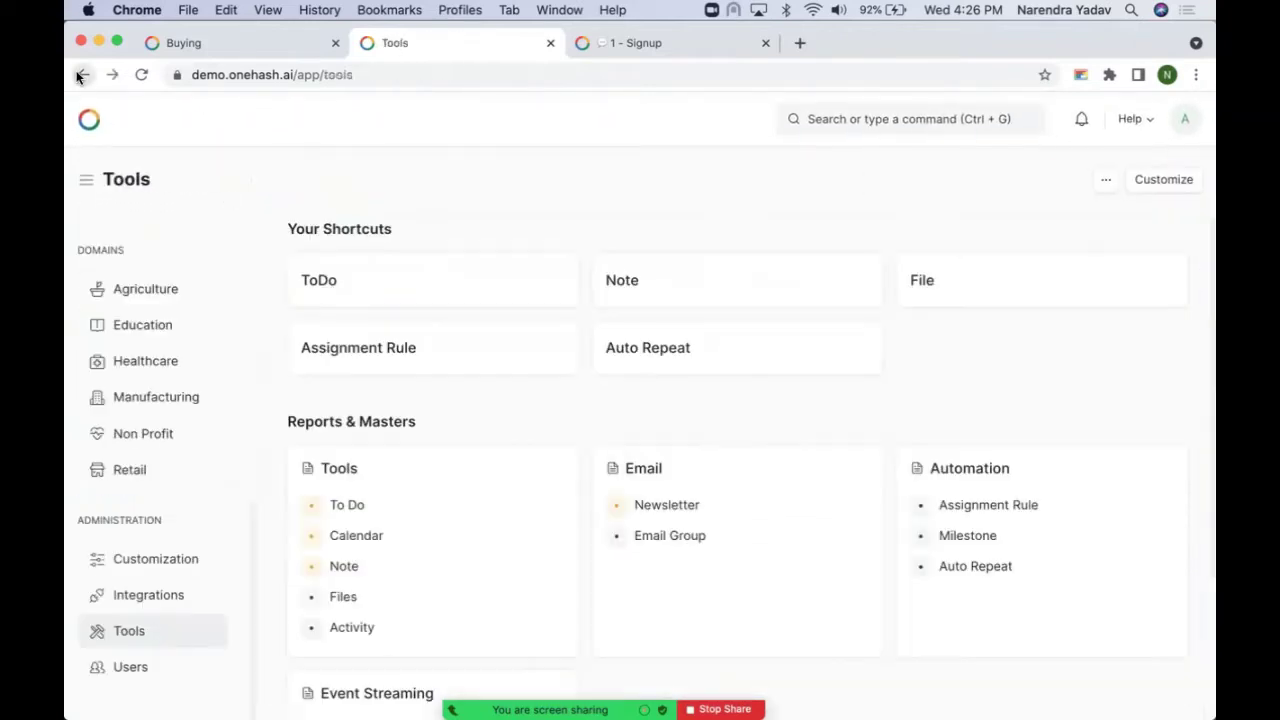
pyautogui.click(672, 281)
pyautogui.click(732, 490)
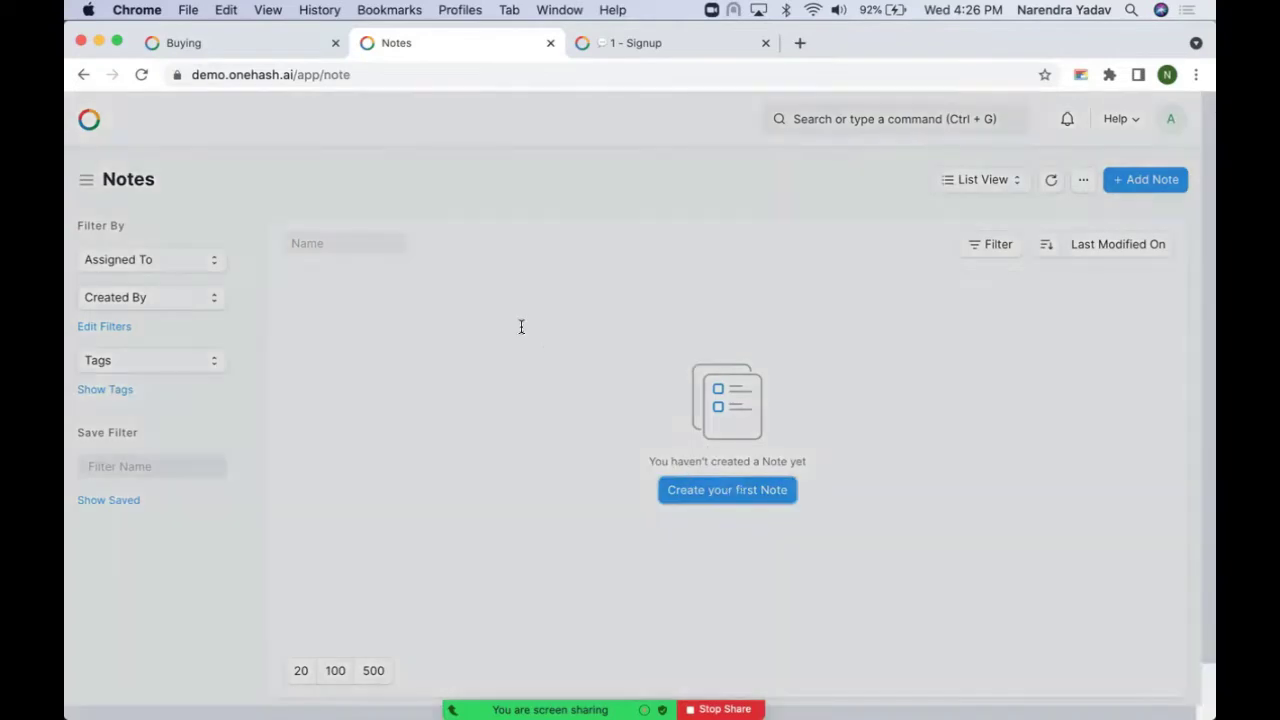
pyautogui.scroll(-3, 561, 445)
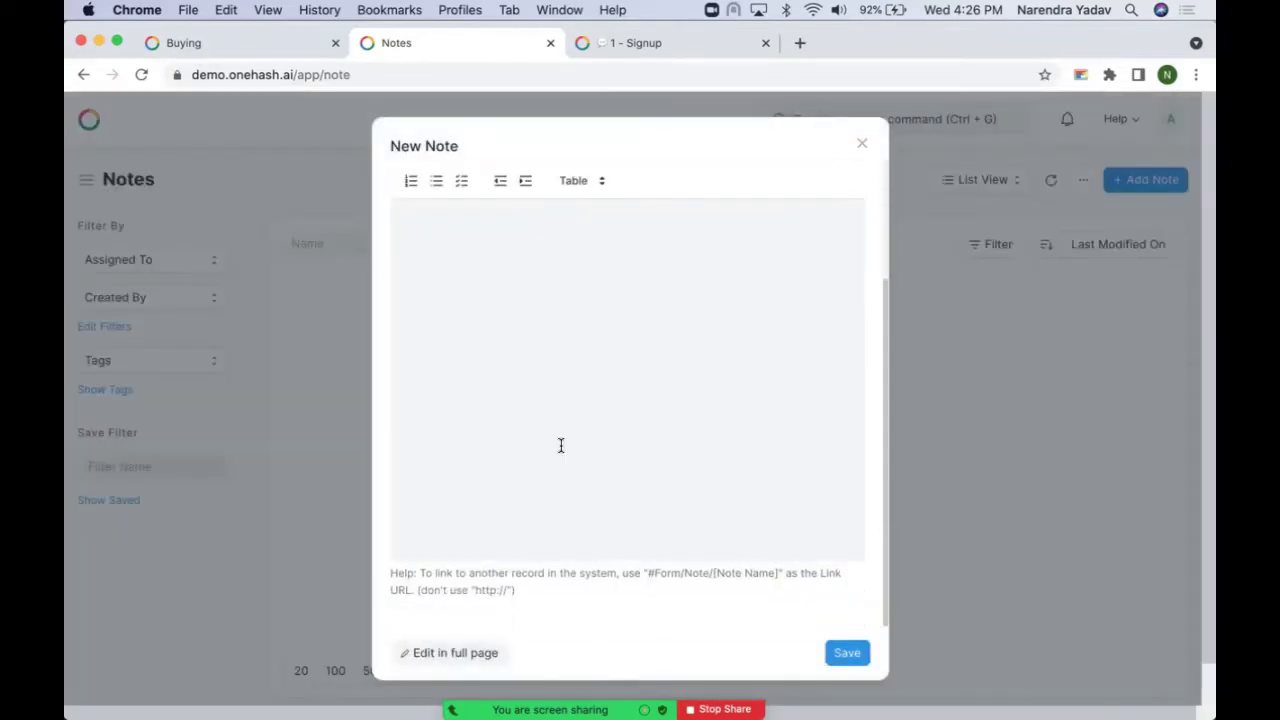
pyautogui.scroll(3, 561, 445)
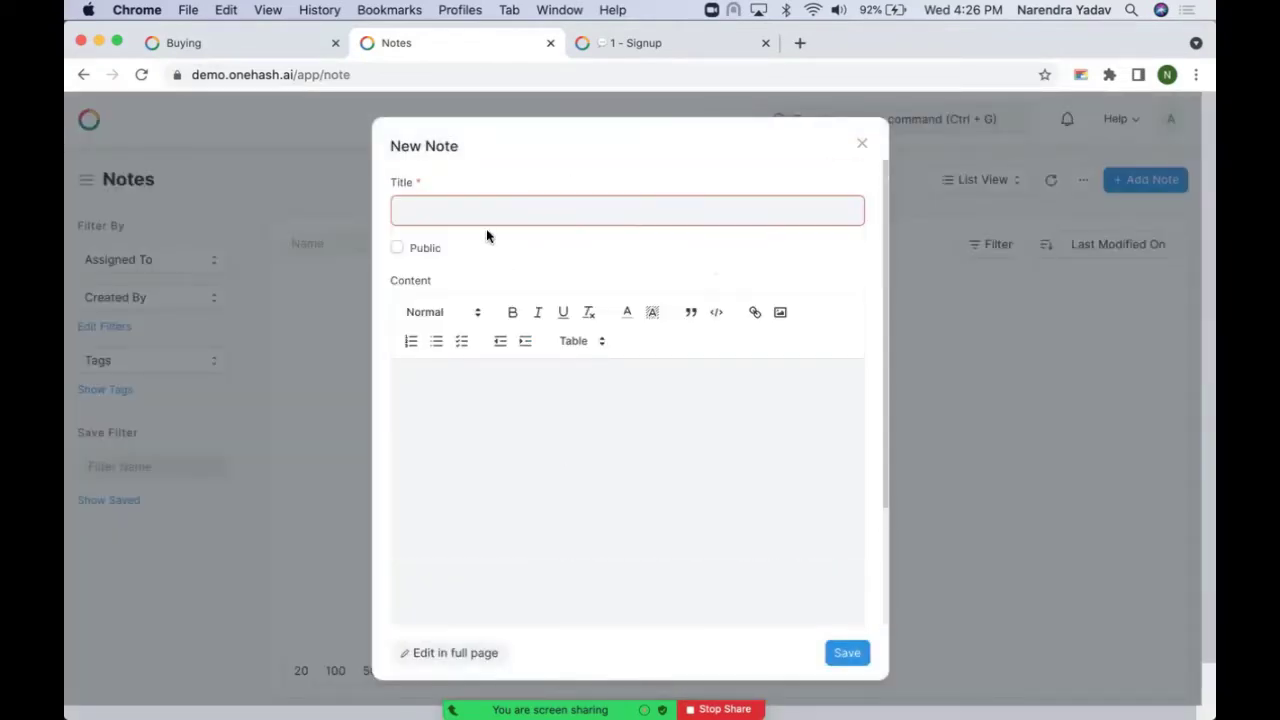
pyautogui.click(861, 144)
pyautogui.click(76, 71)
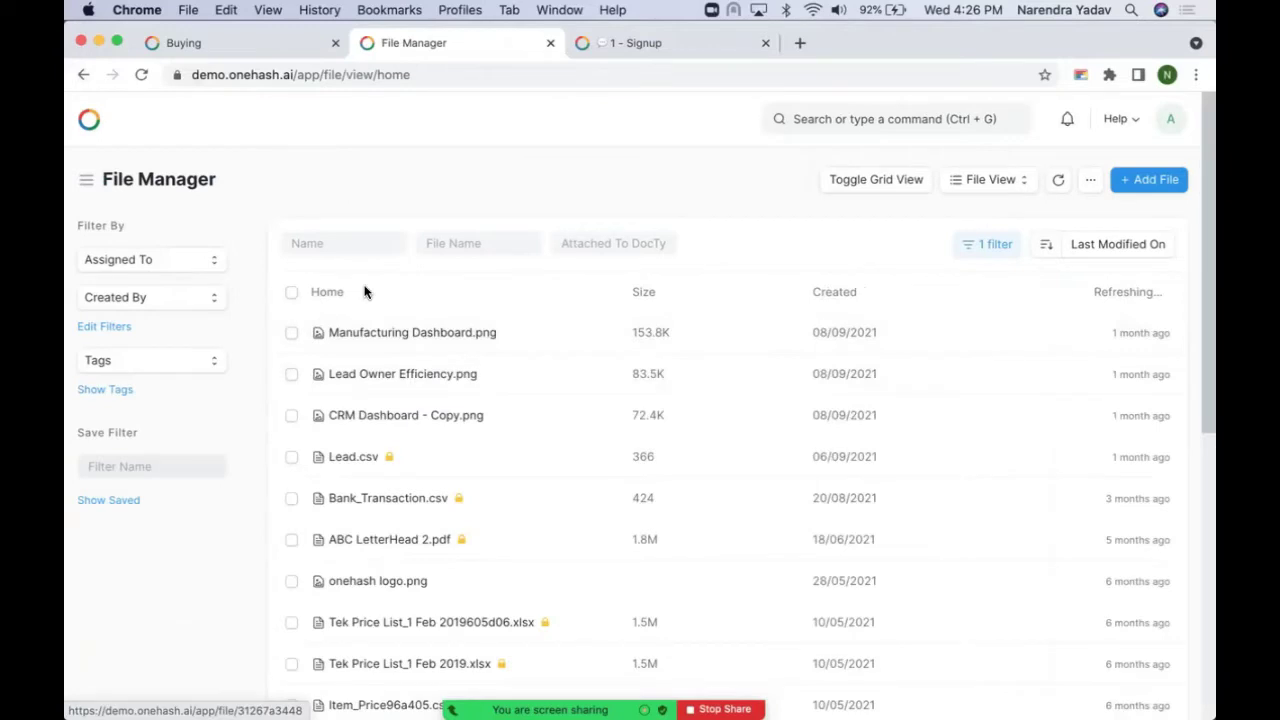
pyautogui.click(970, 252)
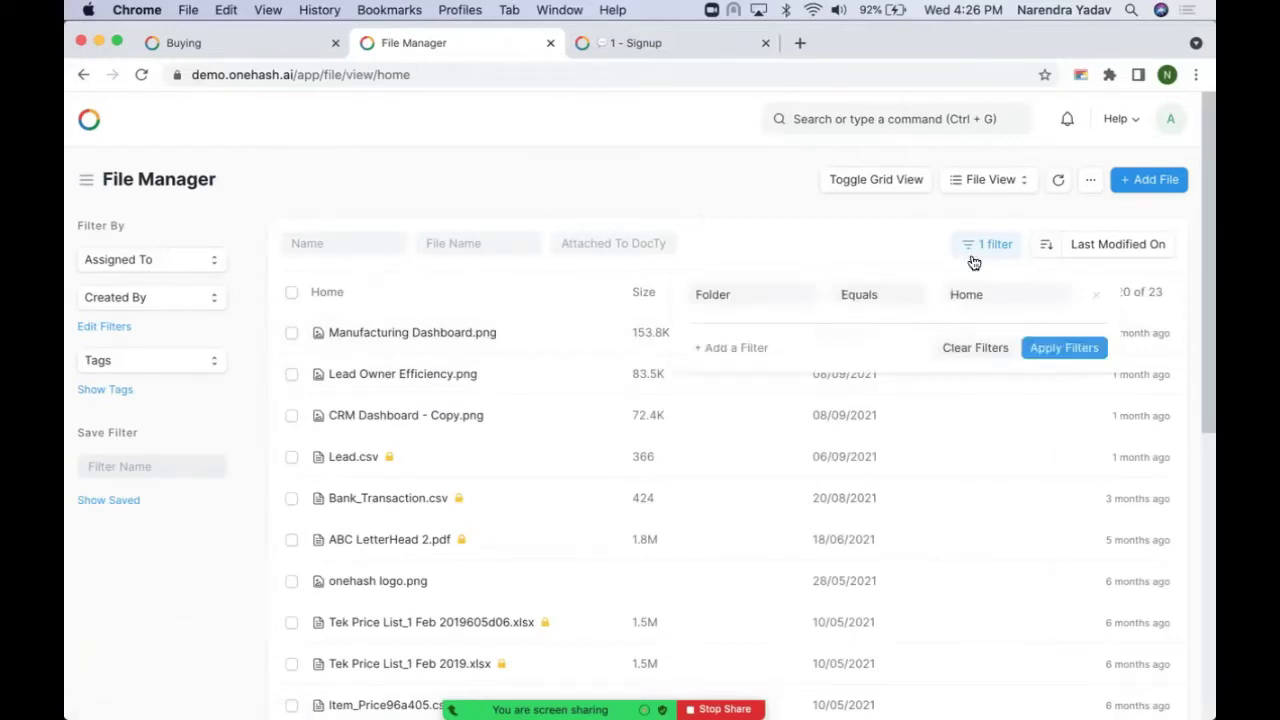
pyautogui.click(972, 350)
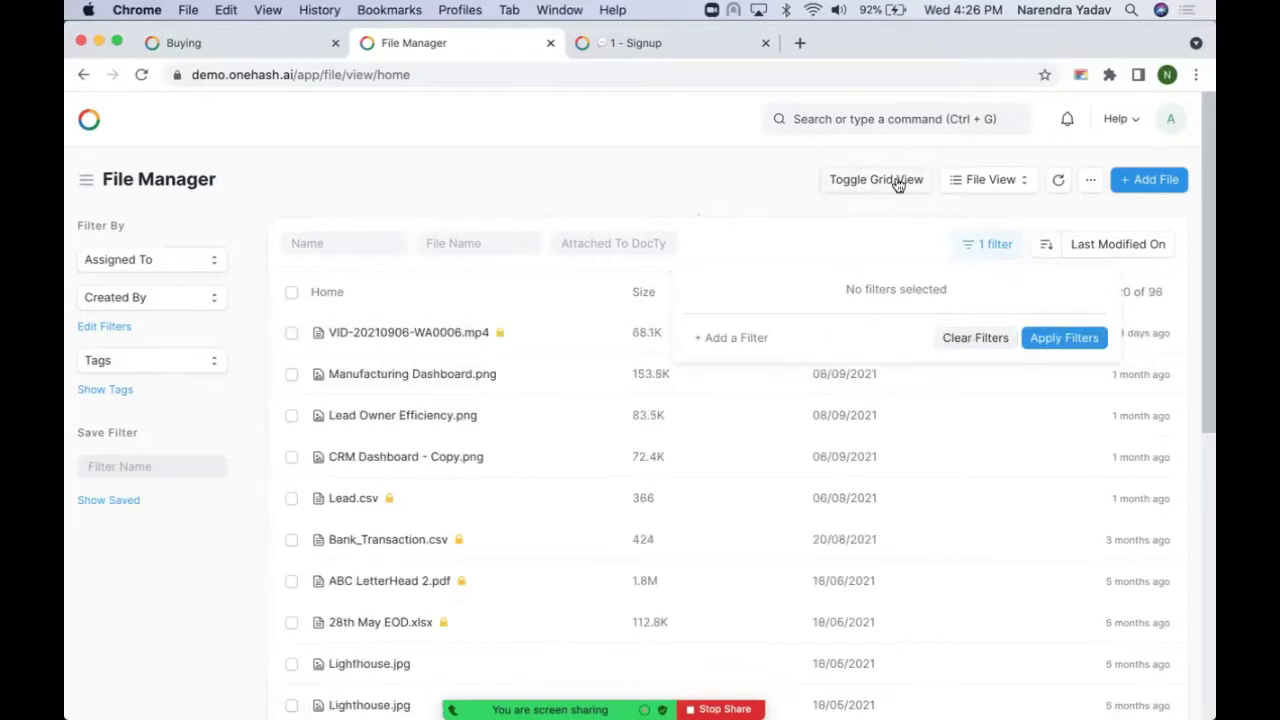
pyautogui.click(894, 180)
pyautogui.click(995, 186)
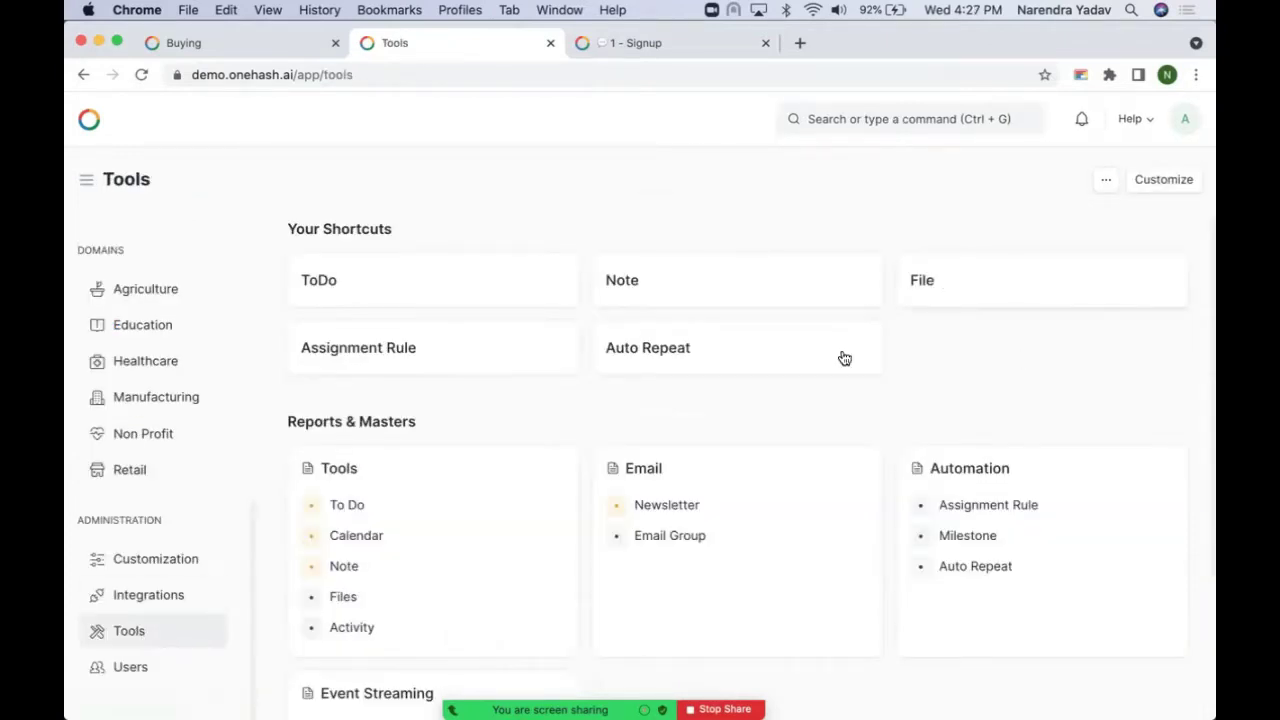
pyautogui.click(654, 366)
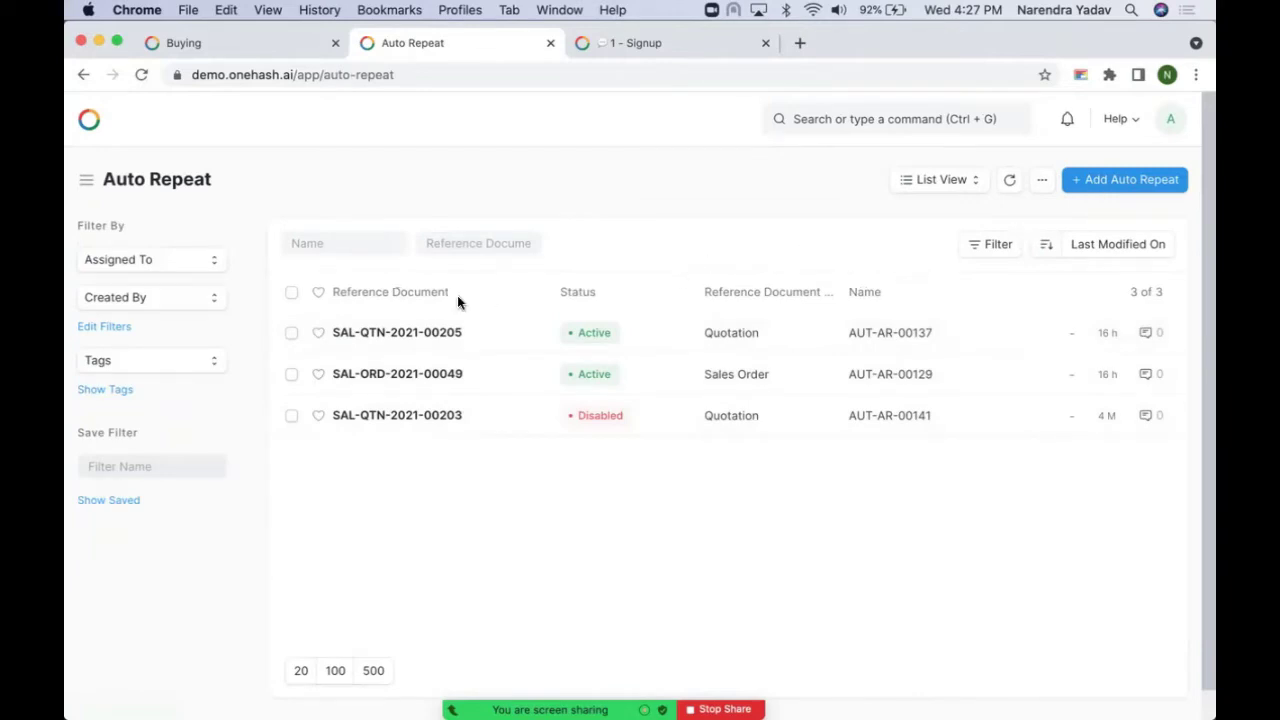
# Step: Go back to Tools, then open the Users workspace and its full User list
pyautogui.click(83, 75)
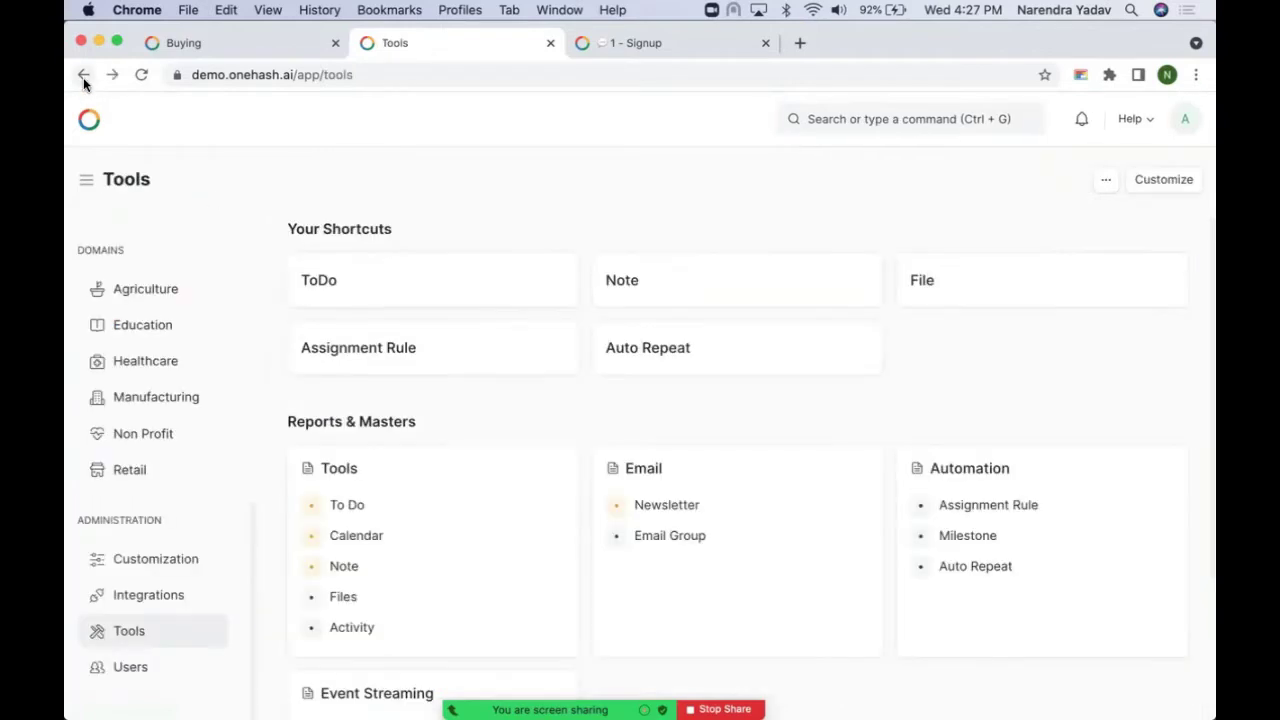
pyautogui.scroll(-3, 453, 339)
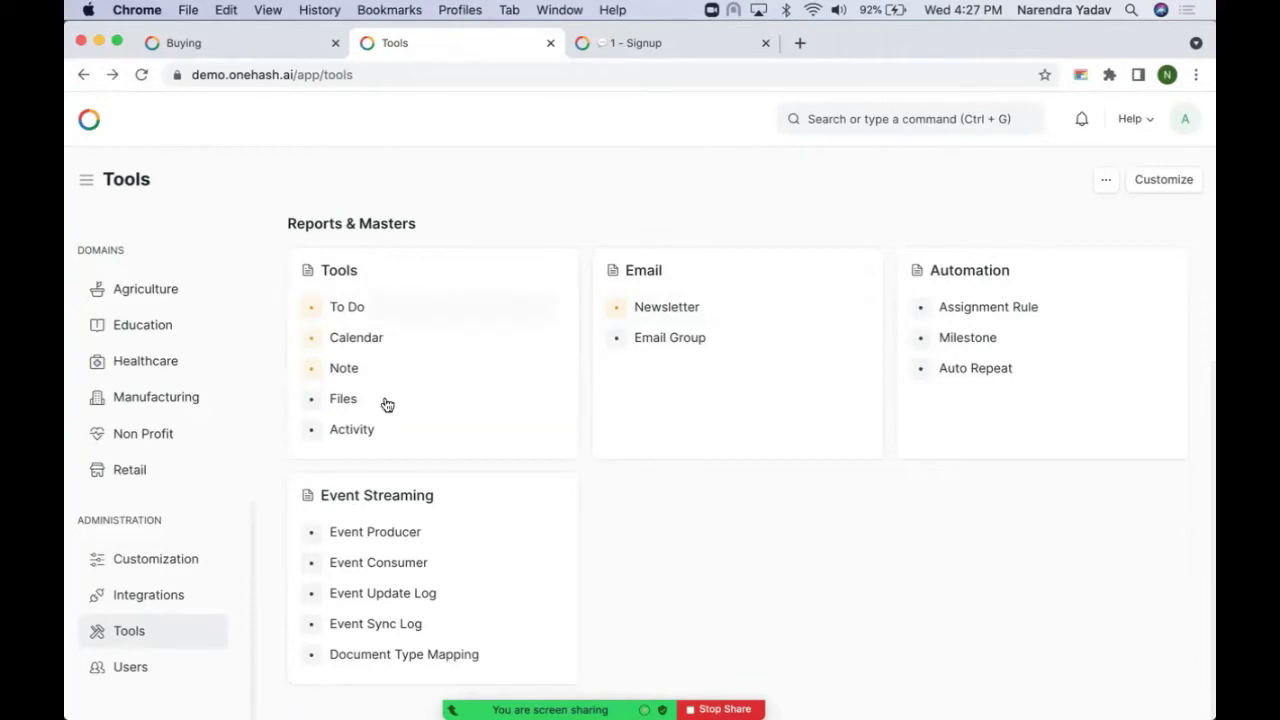
pyautogui.click(130, 668)
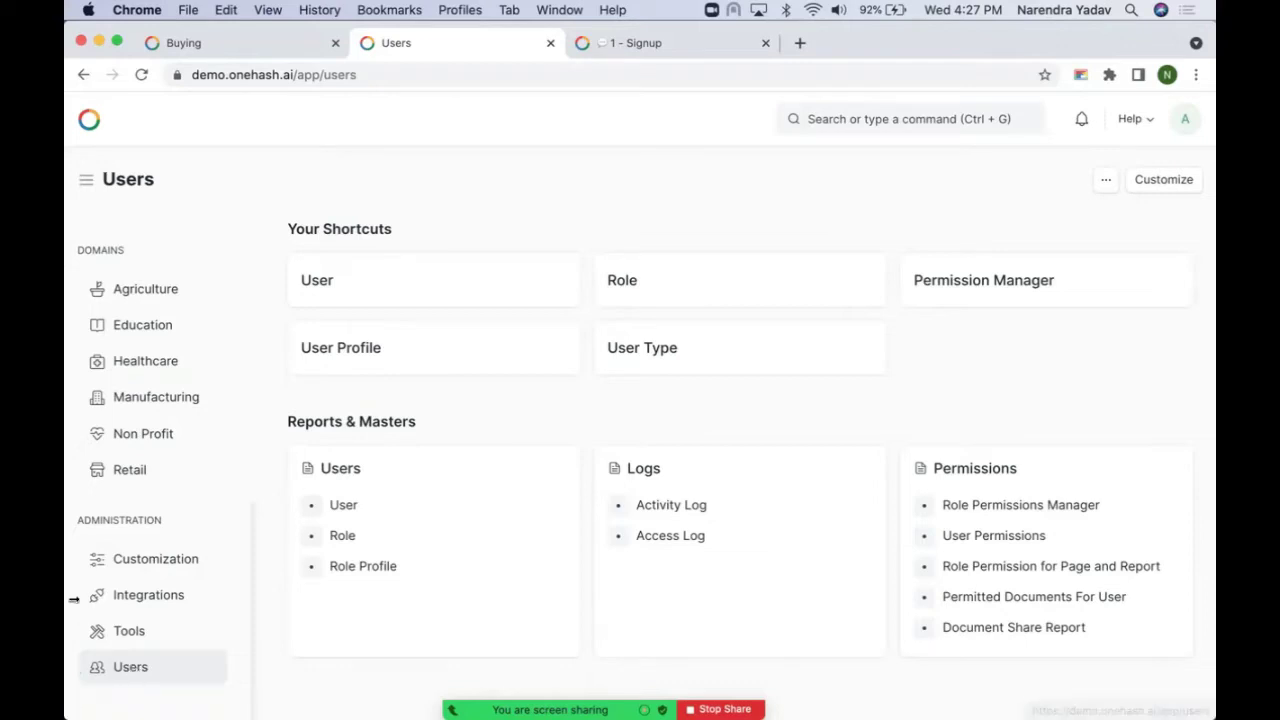
pyautogui.click(343, 505)
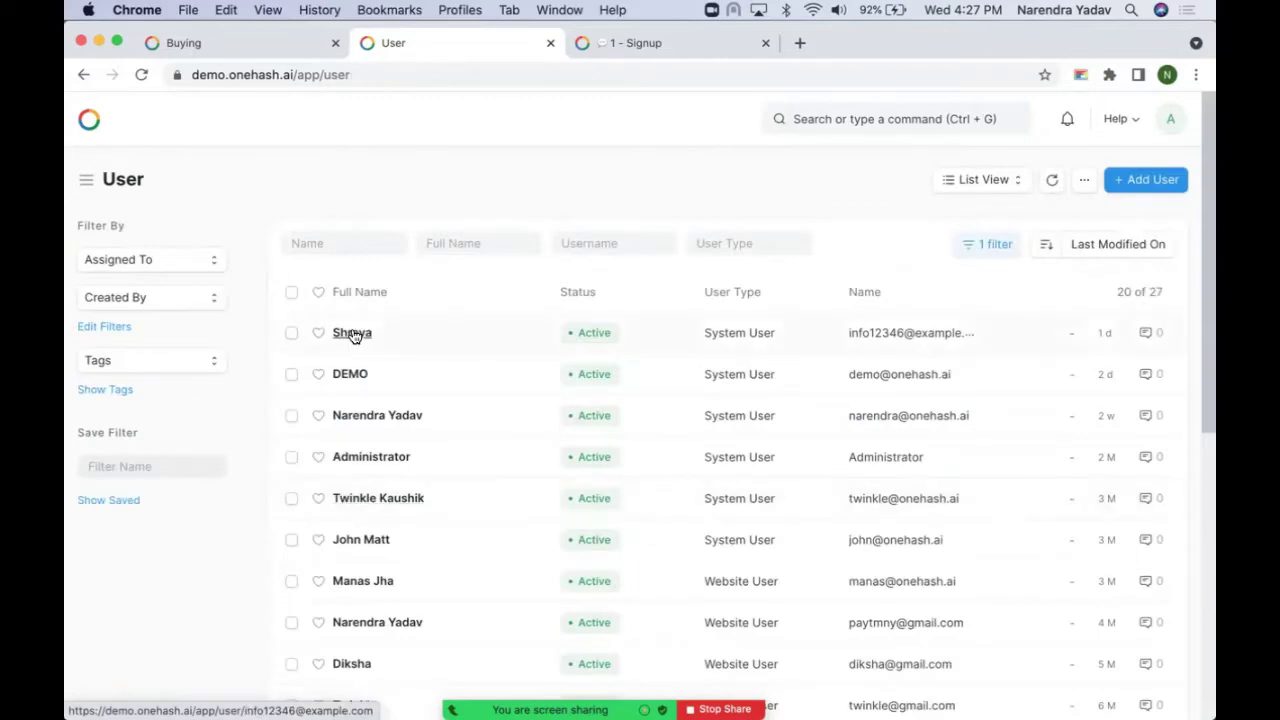
# Step: Open the first user's record and expand More Information, Change Password, Document Follow and Email
pyautogui.click(352, 335)
pyautogui.scroll(-1, 508, 351)
pyautogui.scroll(-15, 508, 351)
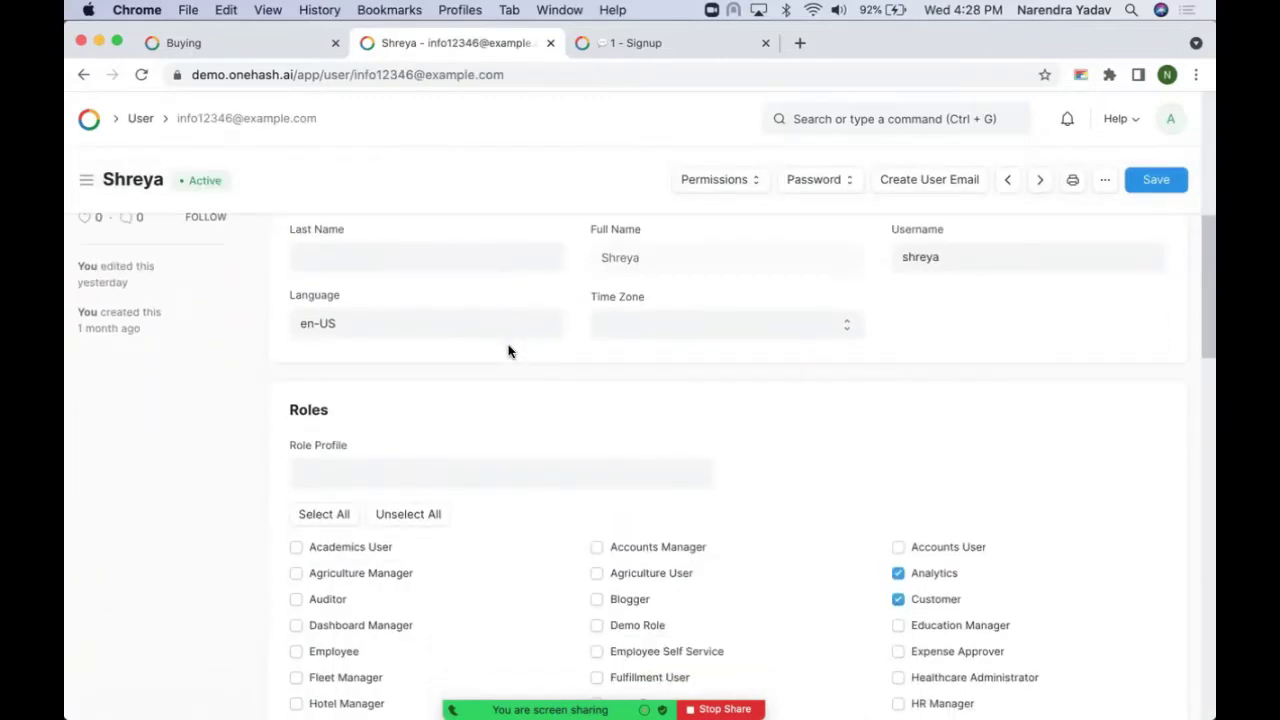
pyautogui.scroll(-5, 533, 420)
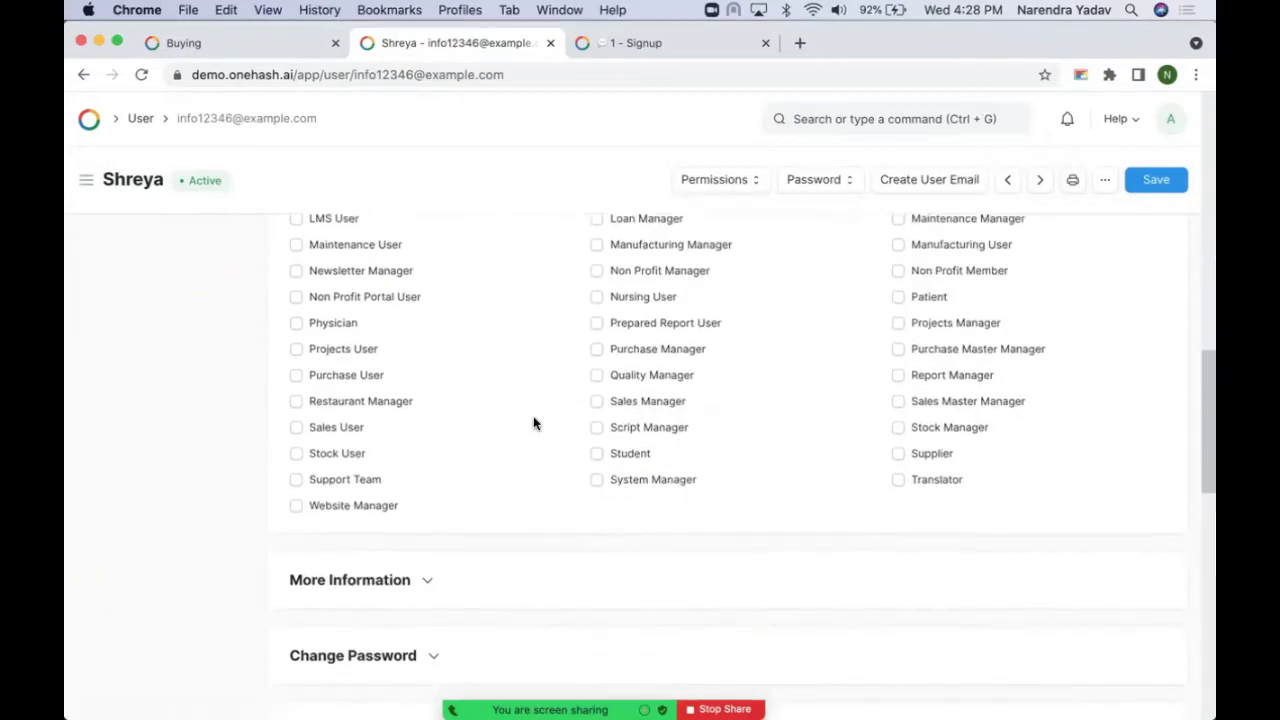
pyautogui.click(380, 386)
pyautogui.scroll(-2, 967, 330)
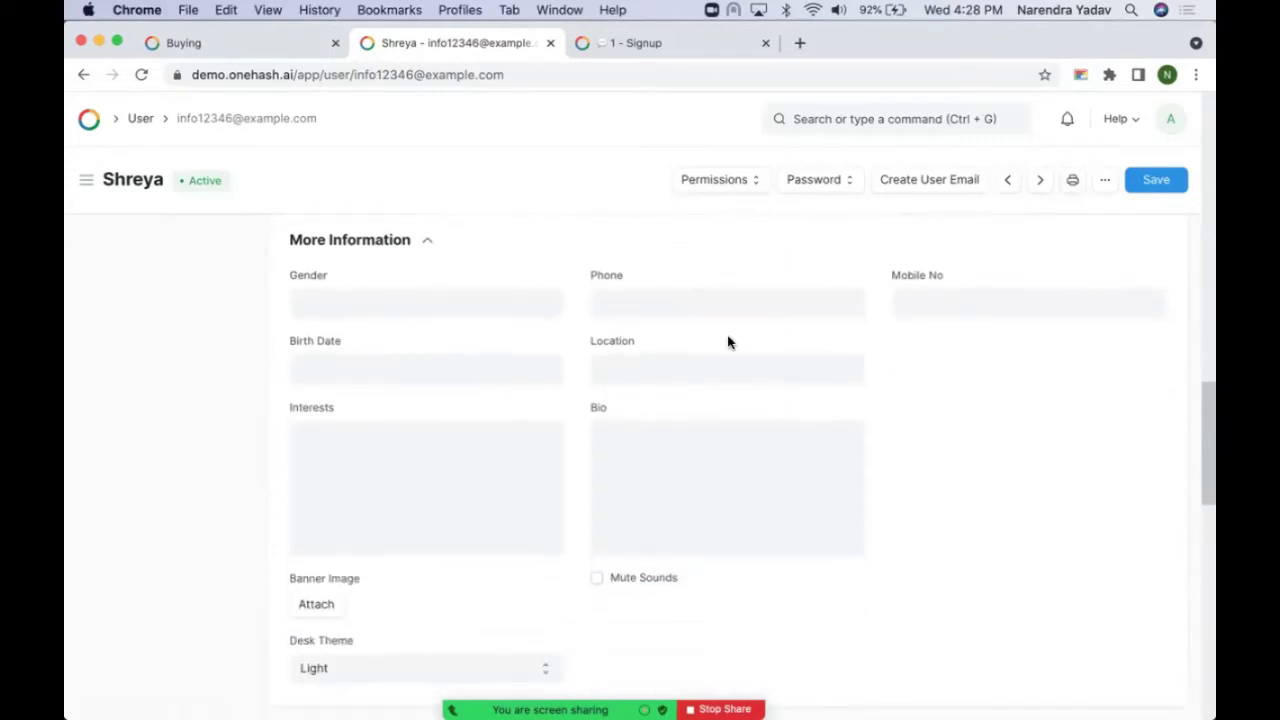
pyautogui.scroll(-4, 337, 372)
pyautogui.click(356, 414)
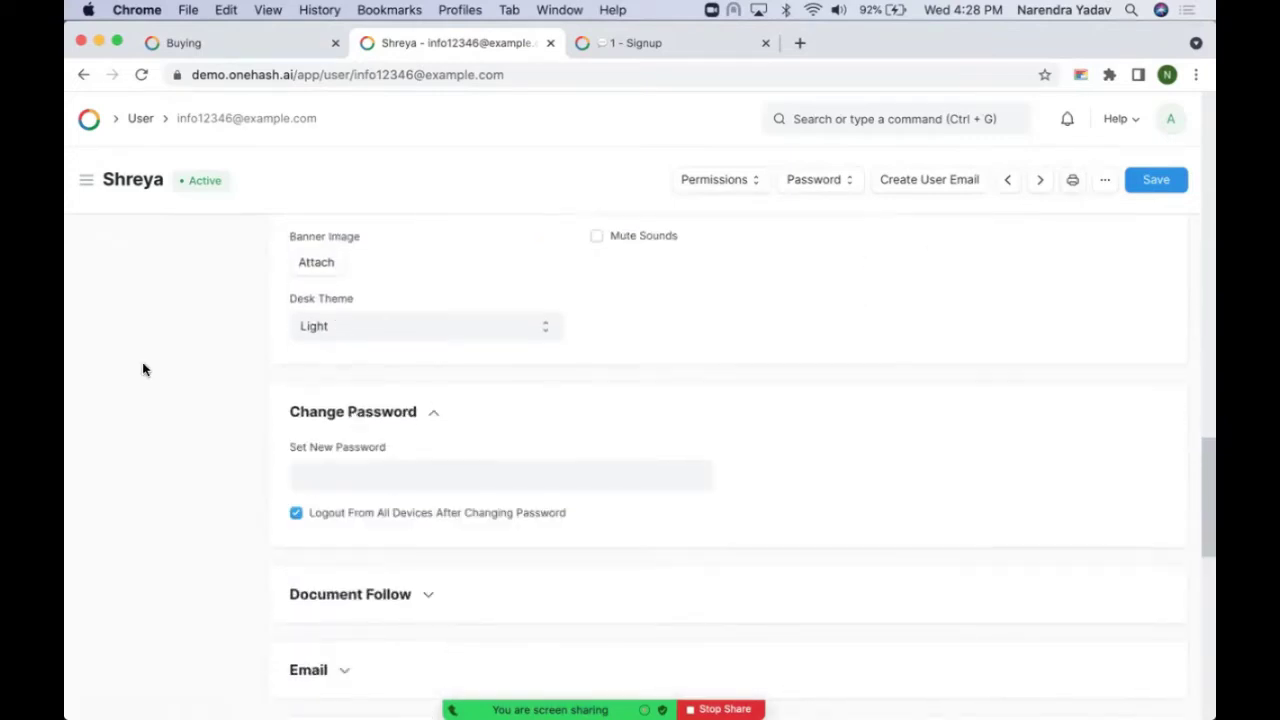
pyautogui.scroll(-3, 271, 357)
pyautogui.click(334, 372)
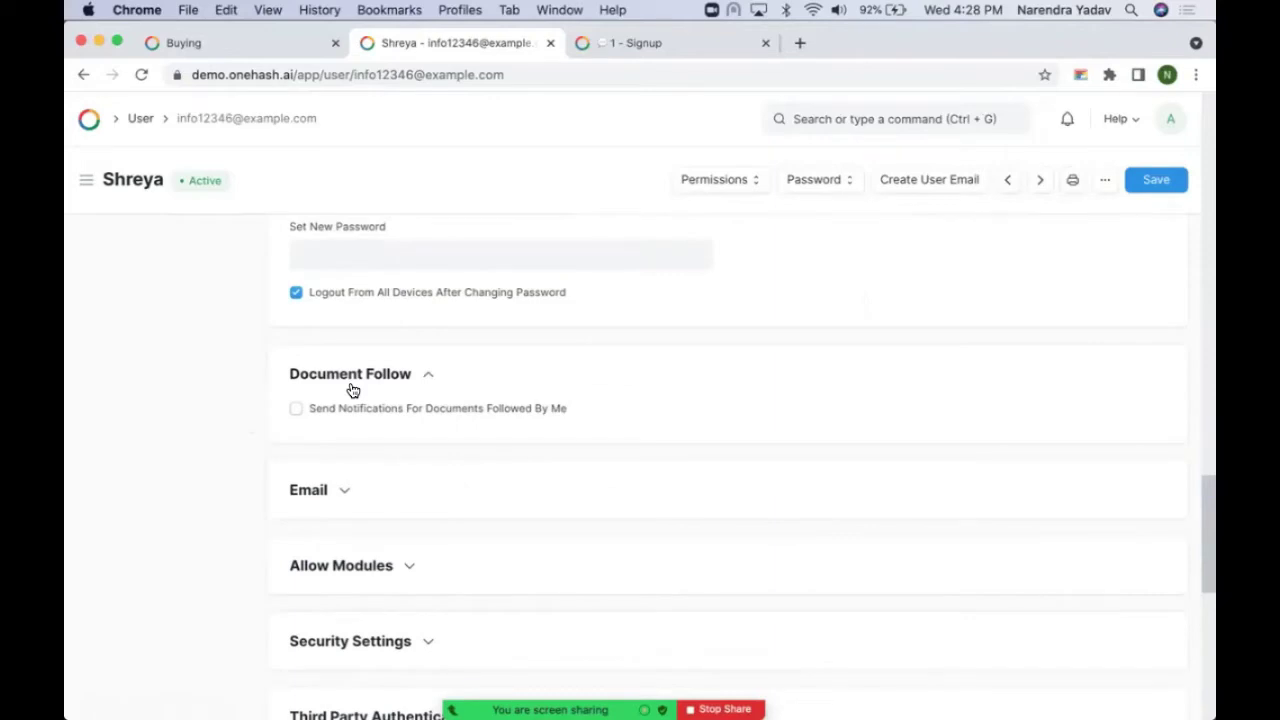
pyautogui.click(314, 489)
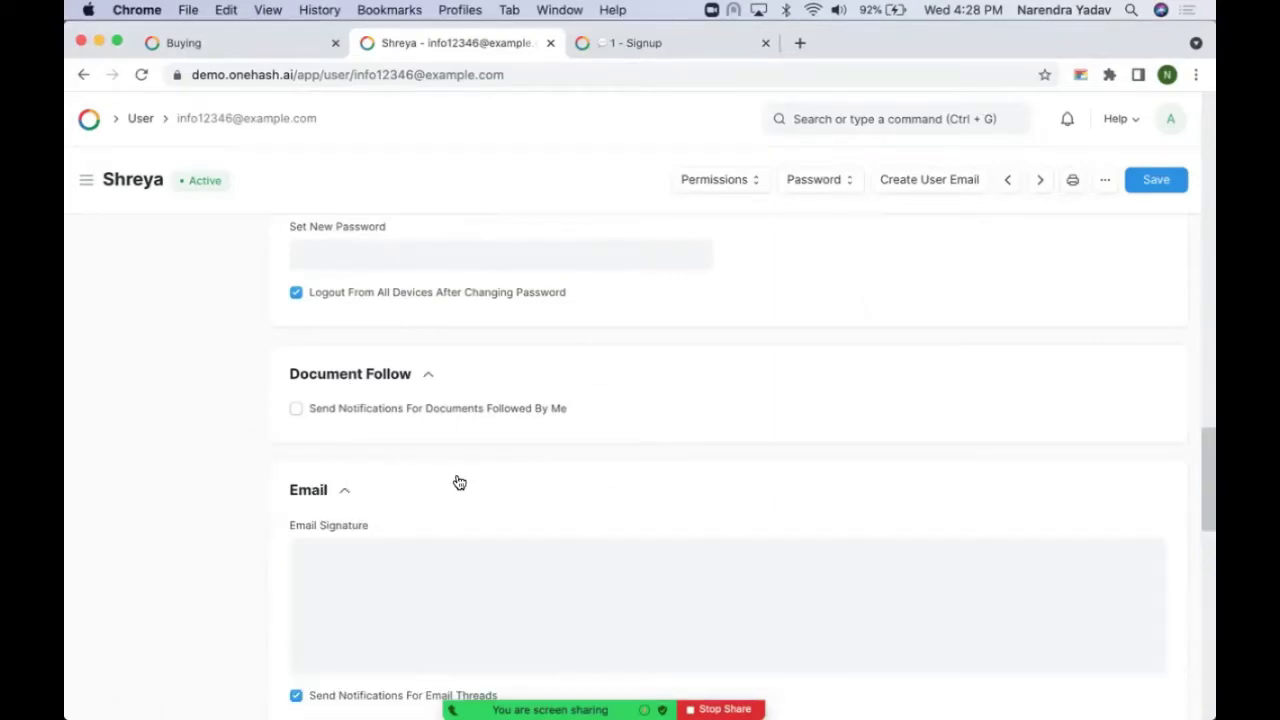
pyautogui.scroll(-3, 342, 384)
pyautogui.scroll(-2, 343, 381)
pyautogui.scroll(2, 343, 380)
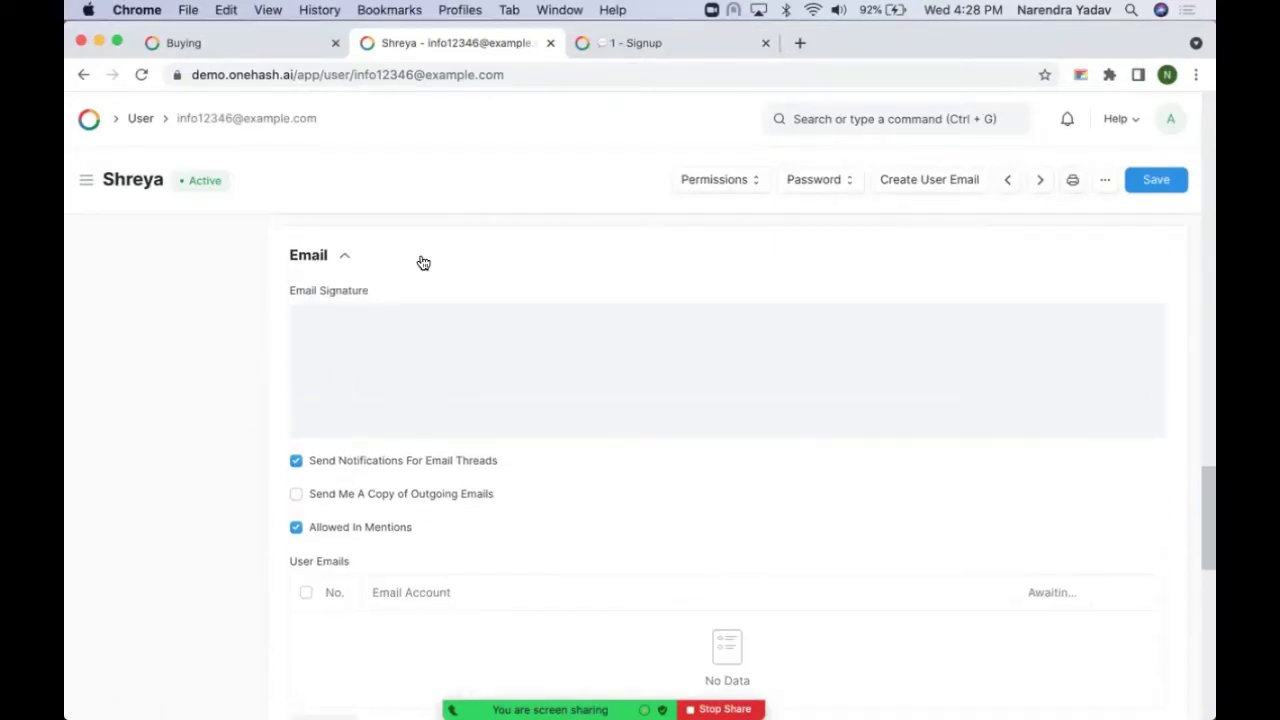
pyautogui.scroll(-1, 498, 378)
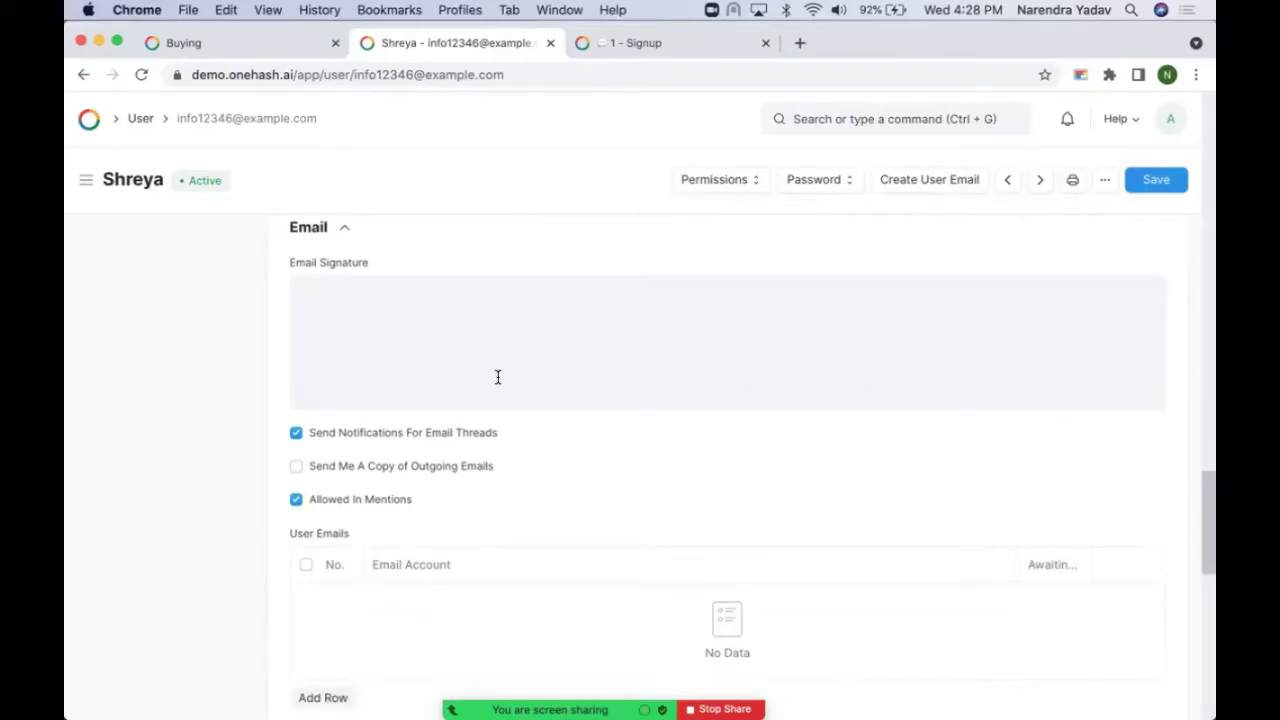
pyautogui.scroll(-5, 497, 376)
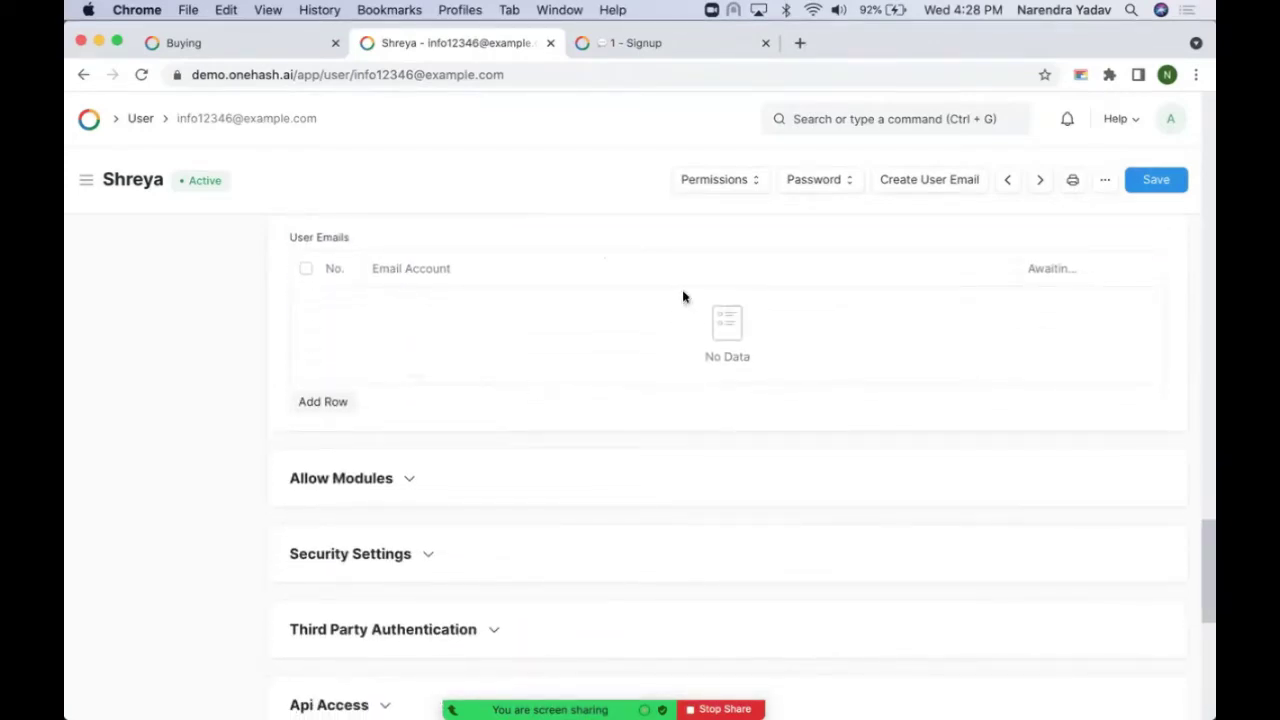
pyautogui.scroll(-10, 524, 432)
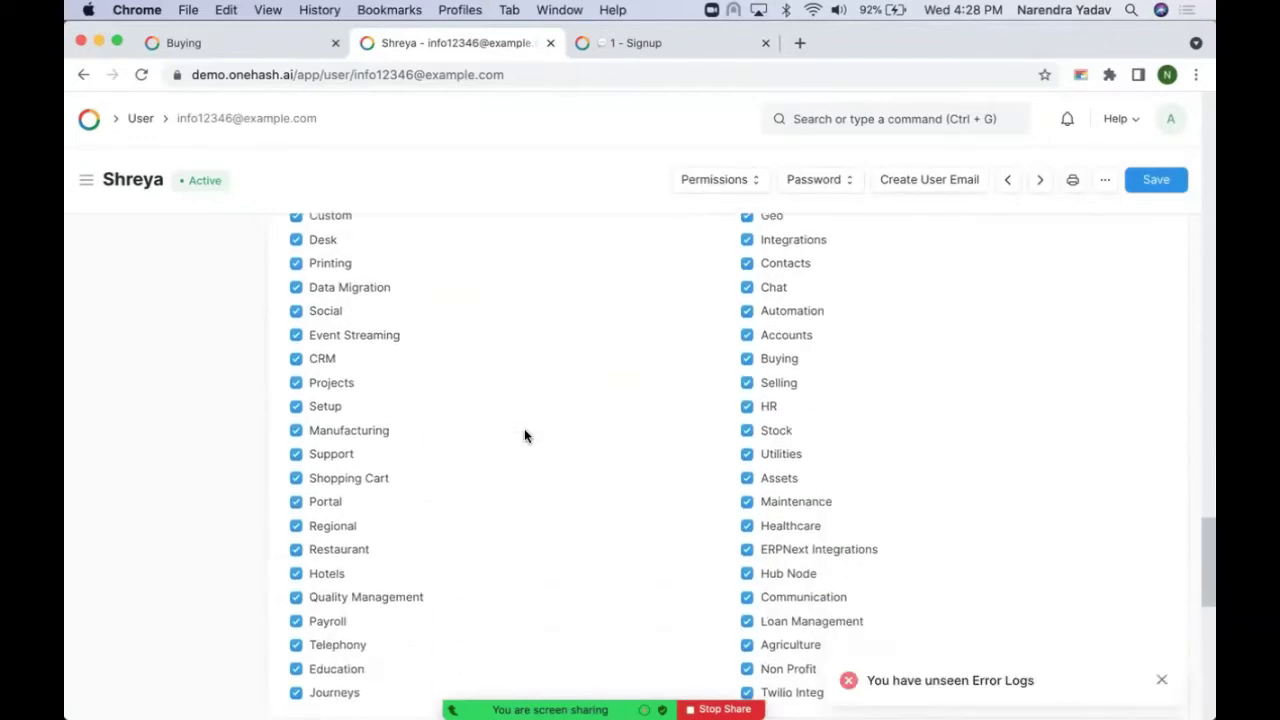
# Step: Expand Security Settings, review the password and permission options, then return Home
pyautogui.click(349, 285)
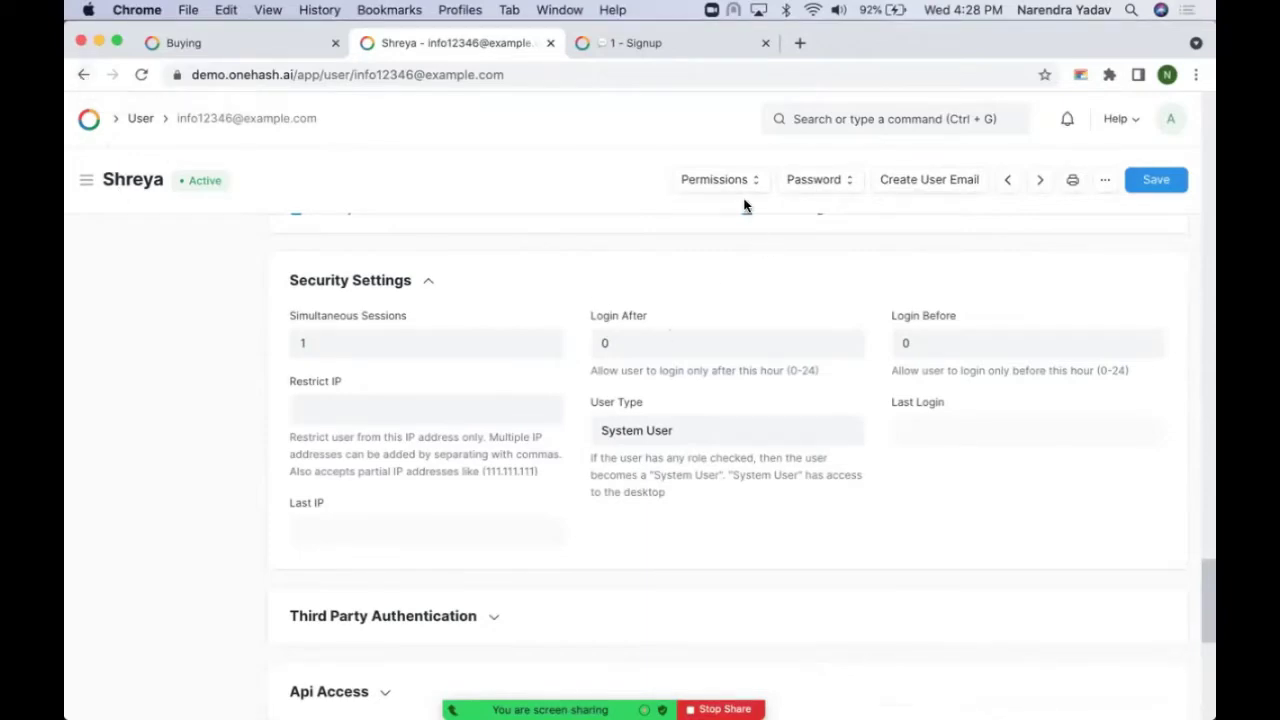
pyautogui.click(827, 185)
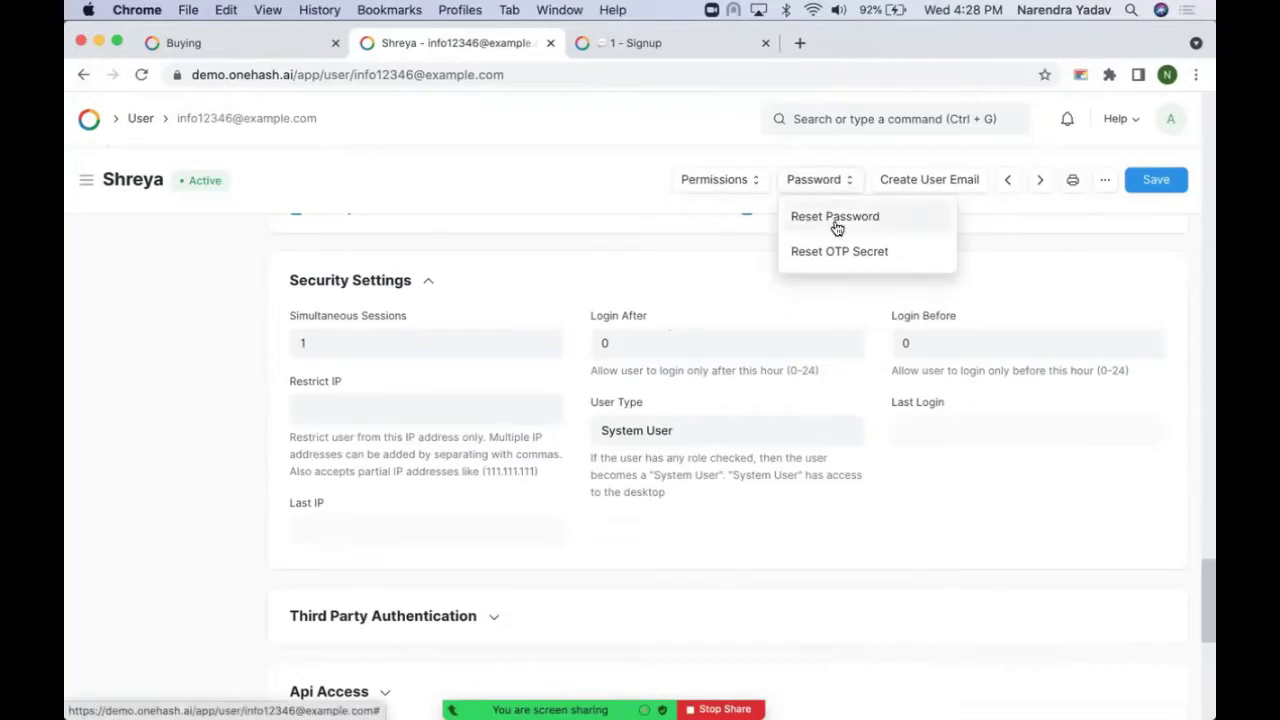
pyautogui.click(728, 190)
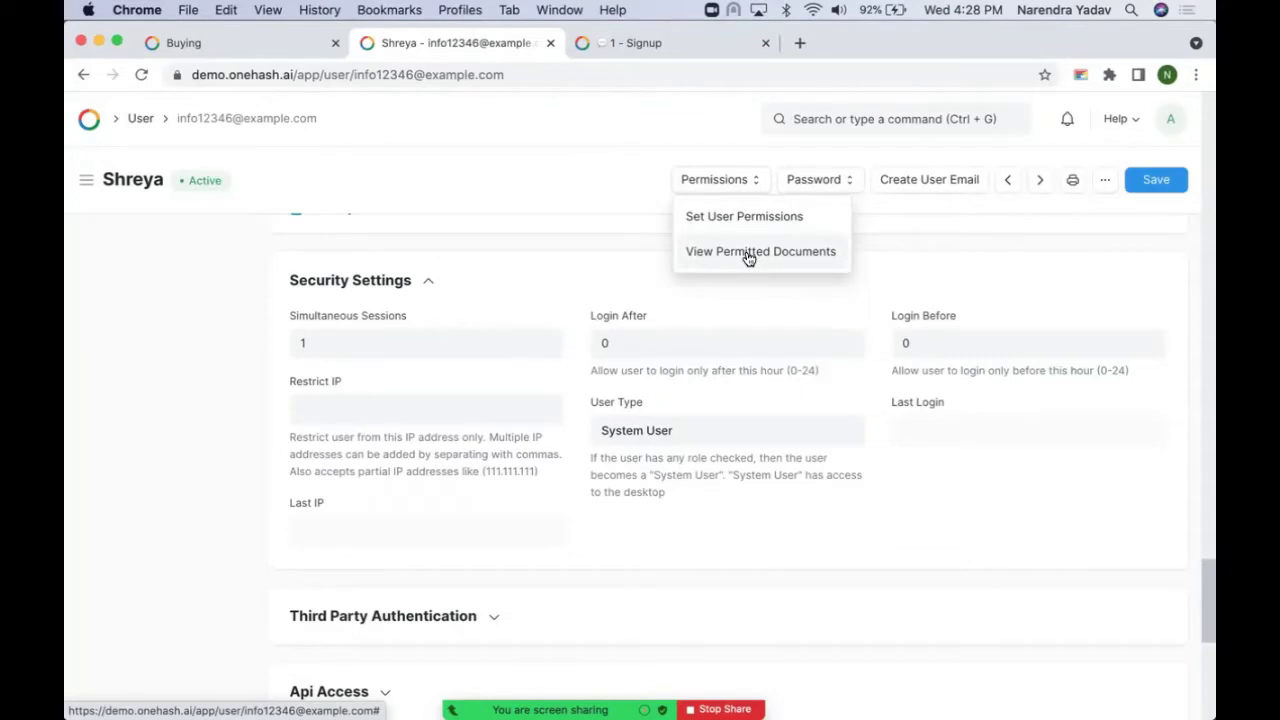
pyautogui.click(88, 120)
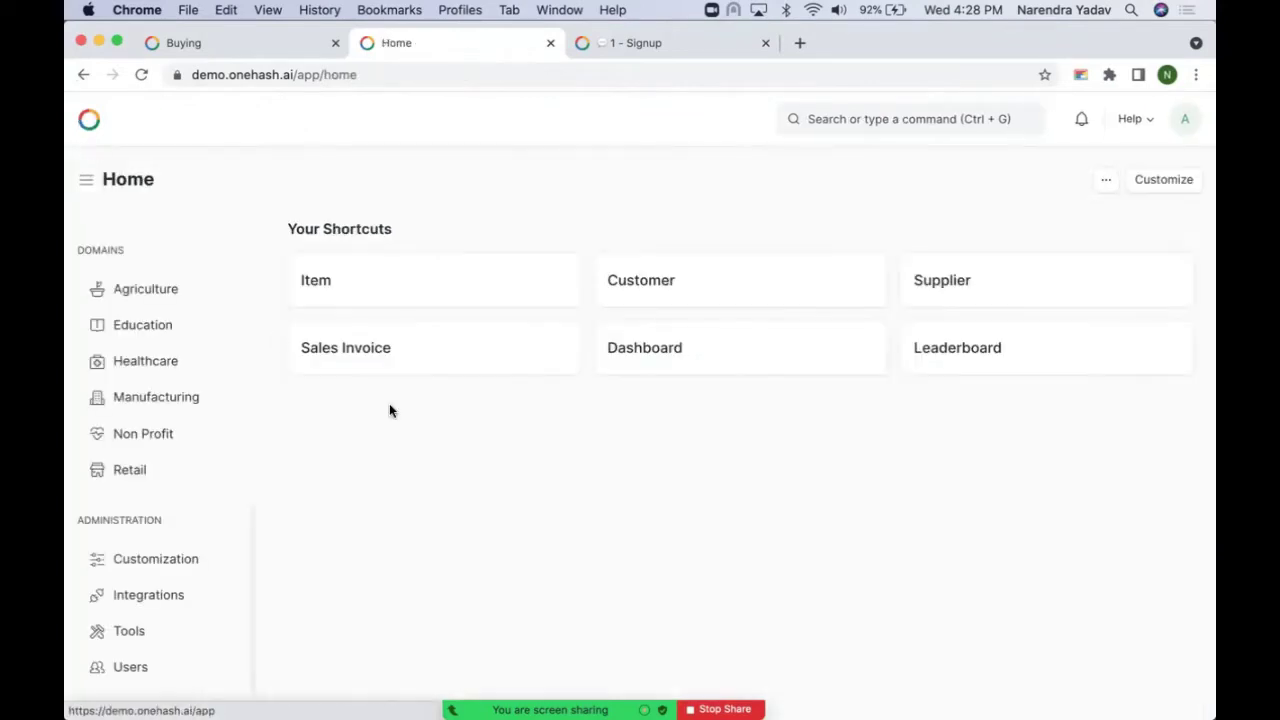
# Step: Open the Users workspace from the sidebar
pyautogui.click(135, 670)
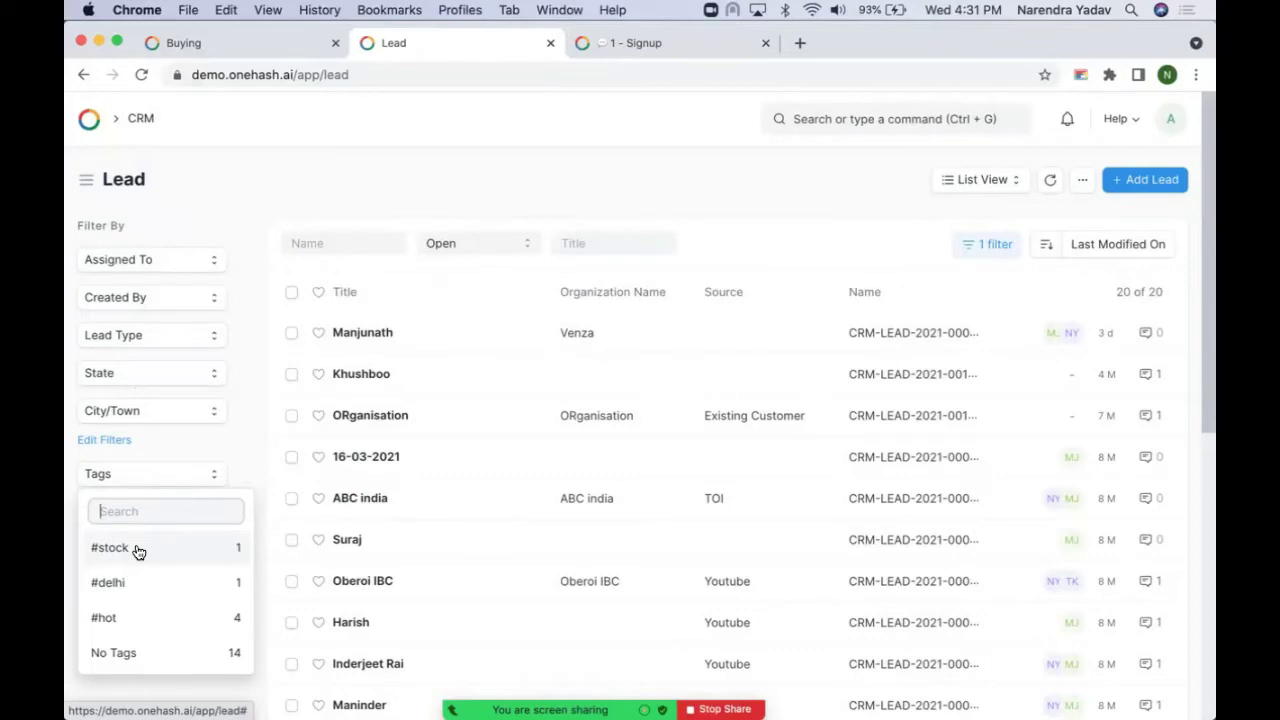
# Step: Show only #stock-tagged leads, then clear all filters from the lead list
pyautogui.click(138, 549)
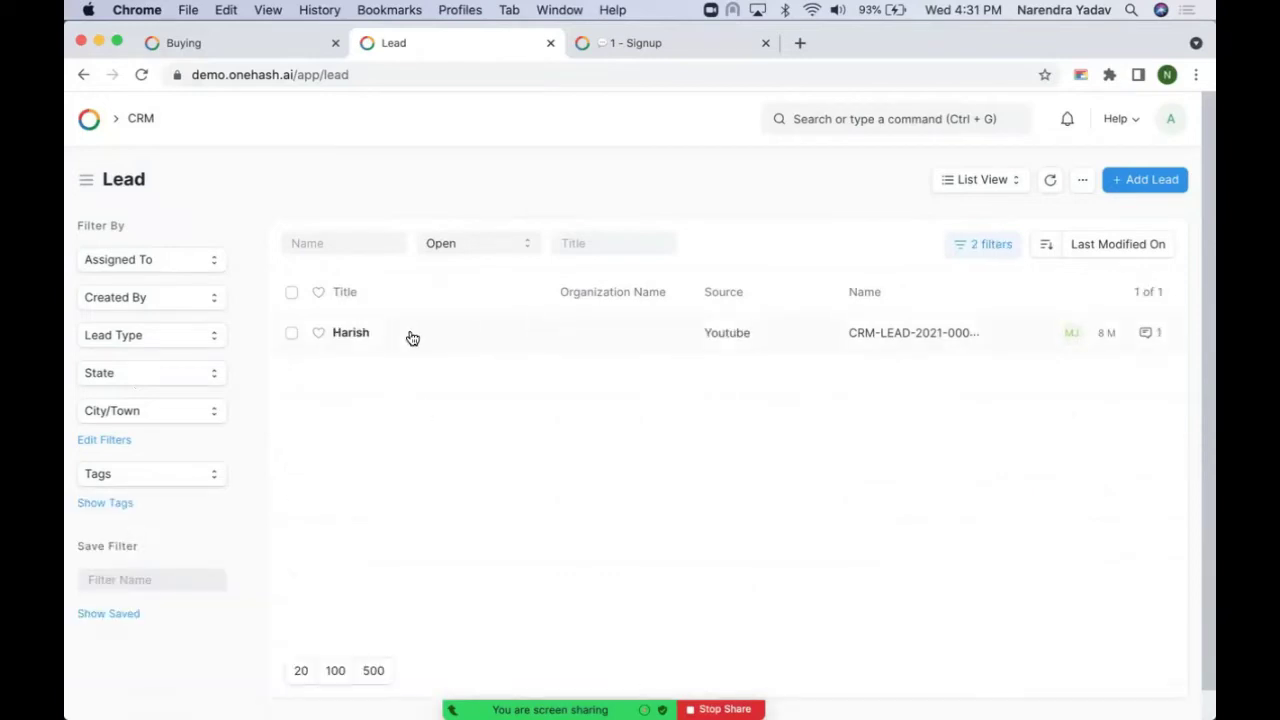
pyautogui.click(147, 478)
pyautogui.click(334, 500)
pyautogui.click(997, 258)
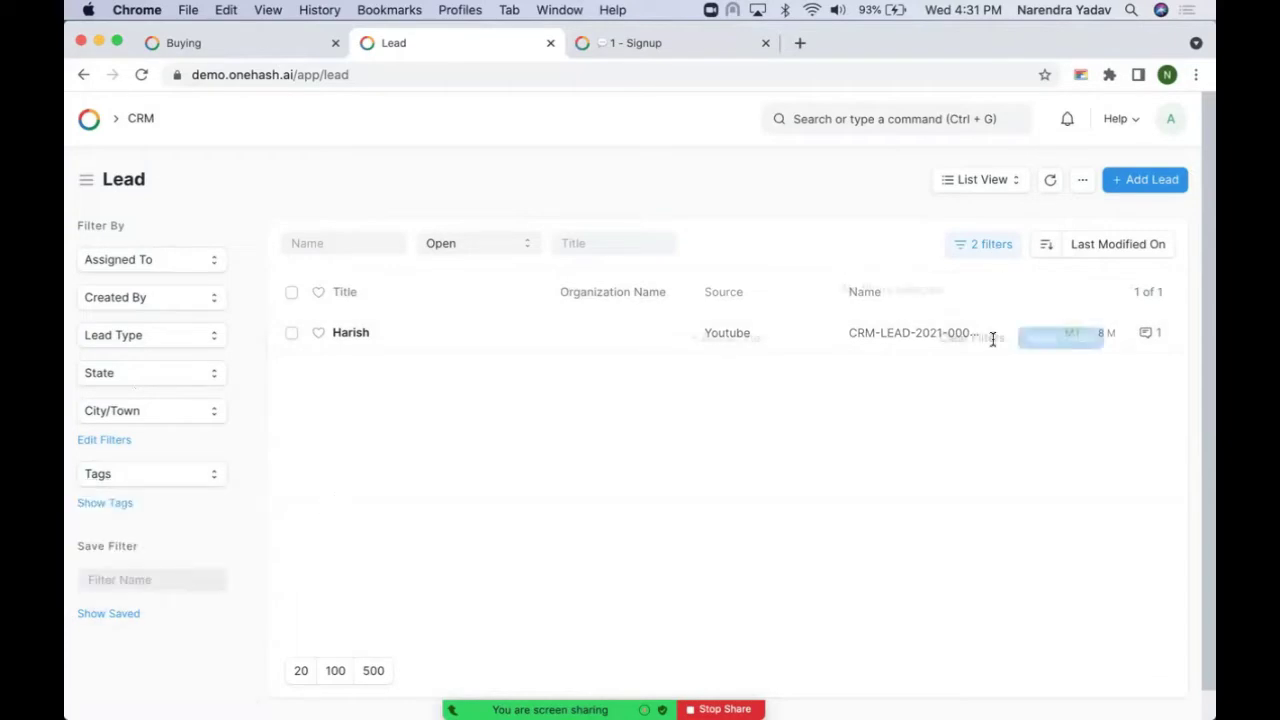
pyautogui.click(969, 398)
pyautogui.click(750, 194)
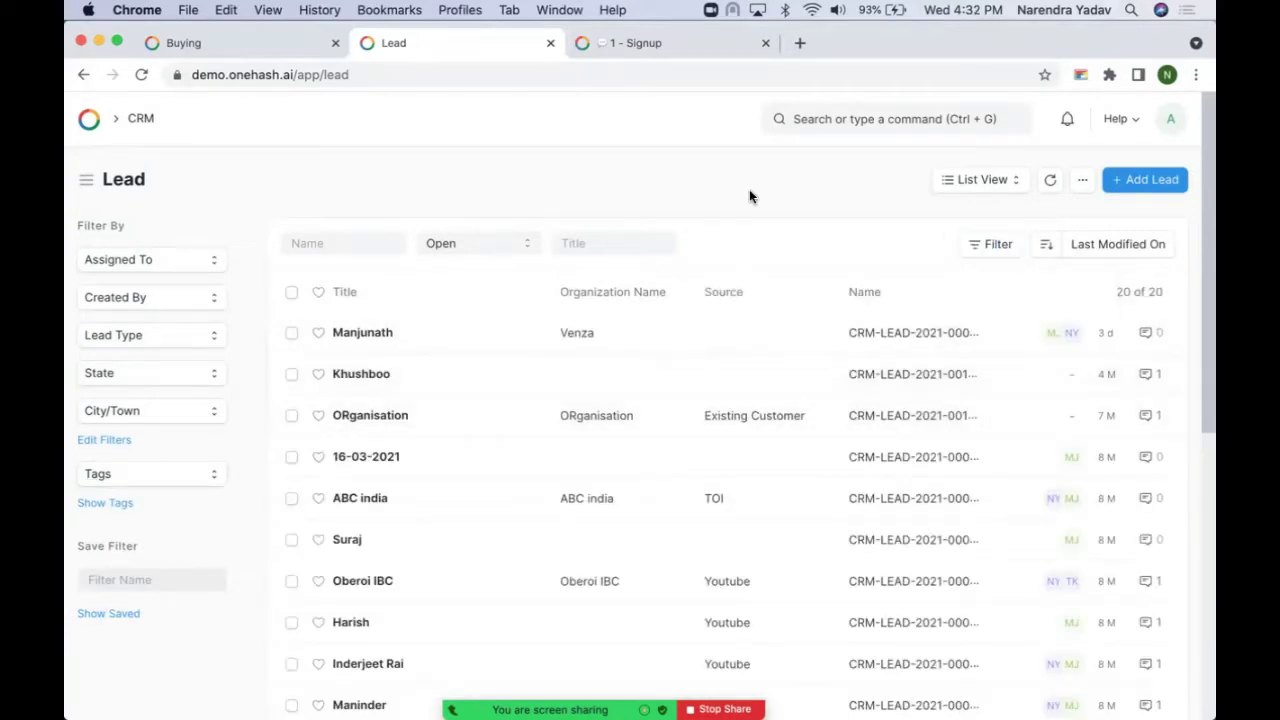
# Step: Try the name, status (kept at Open) and title quick filters
pyautogui.click(303, 241)
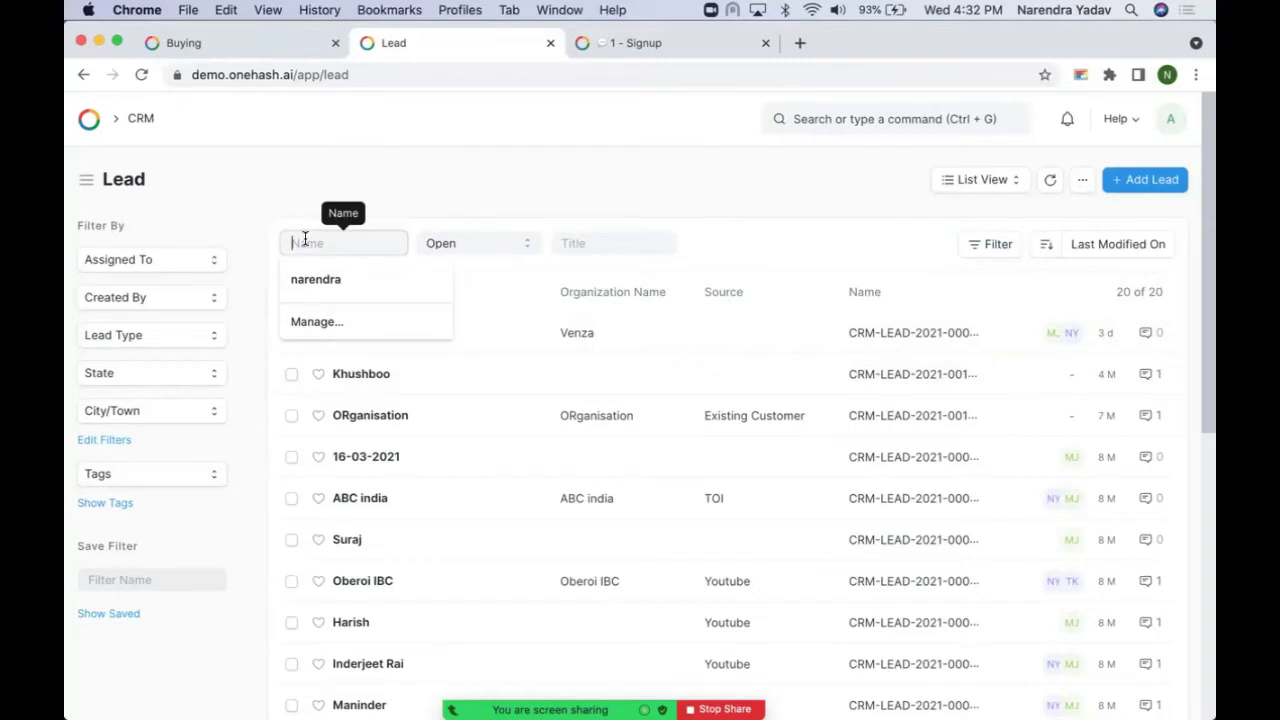
pyautogui.click(468, 239)
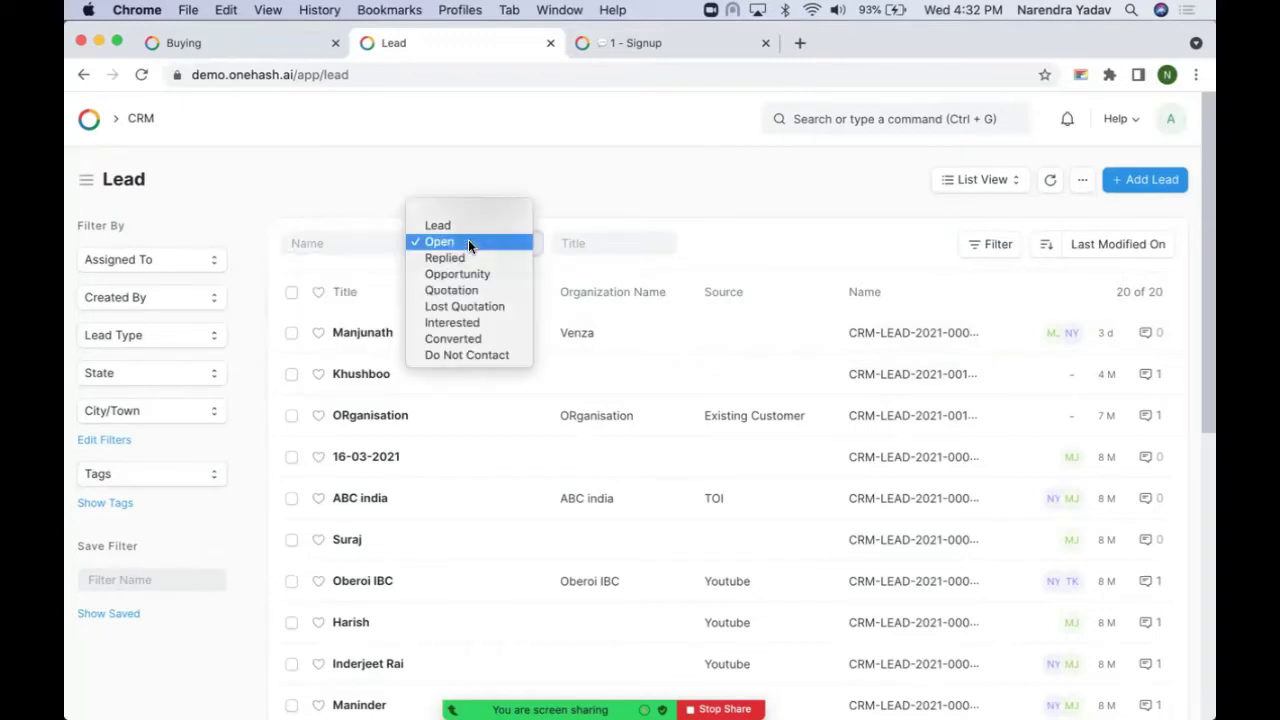
pyautogui.click(468, 239)
pyautogui.click(623, 242)
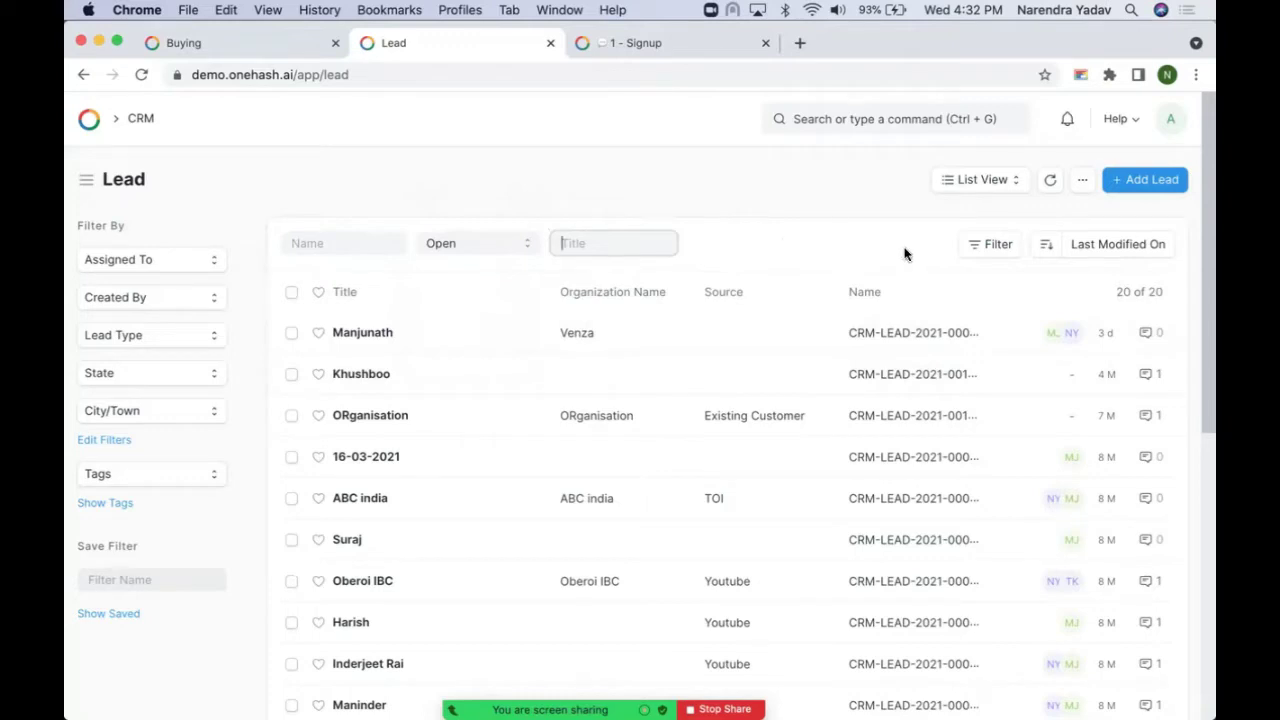
# Step: Add a custom filter on the Tags field with the In condition
pyautogui.click(981, 249)
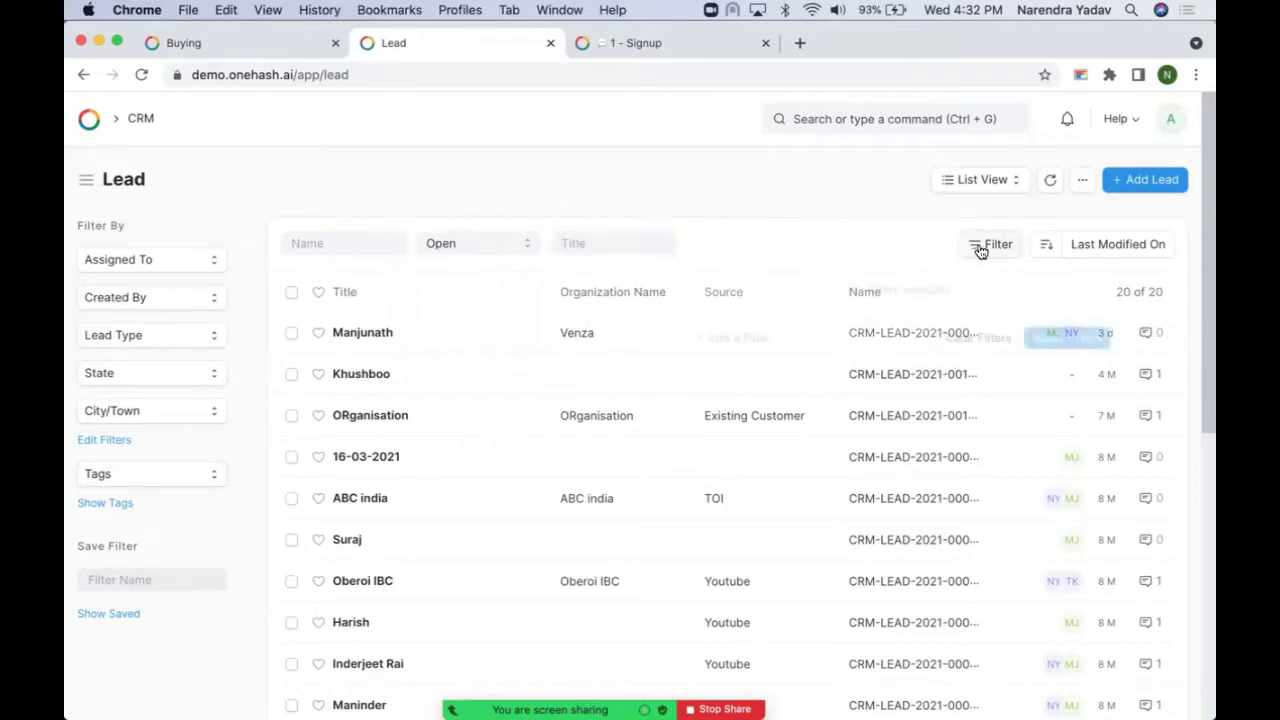
pyautogui.click(771, 291)
pyautogui.click(745, 408)
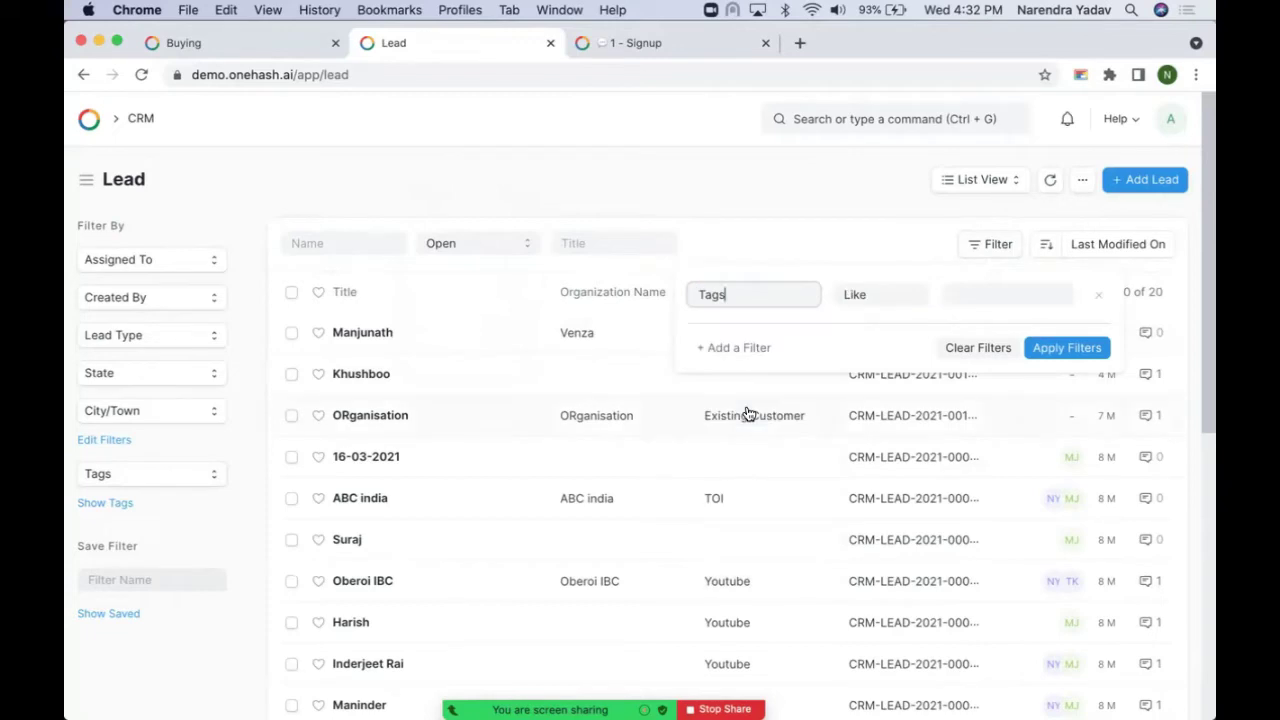
pyautogui.click(880, 290)
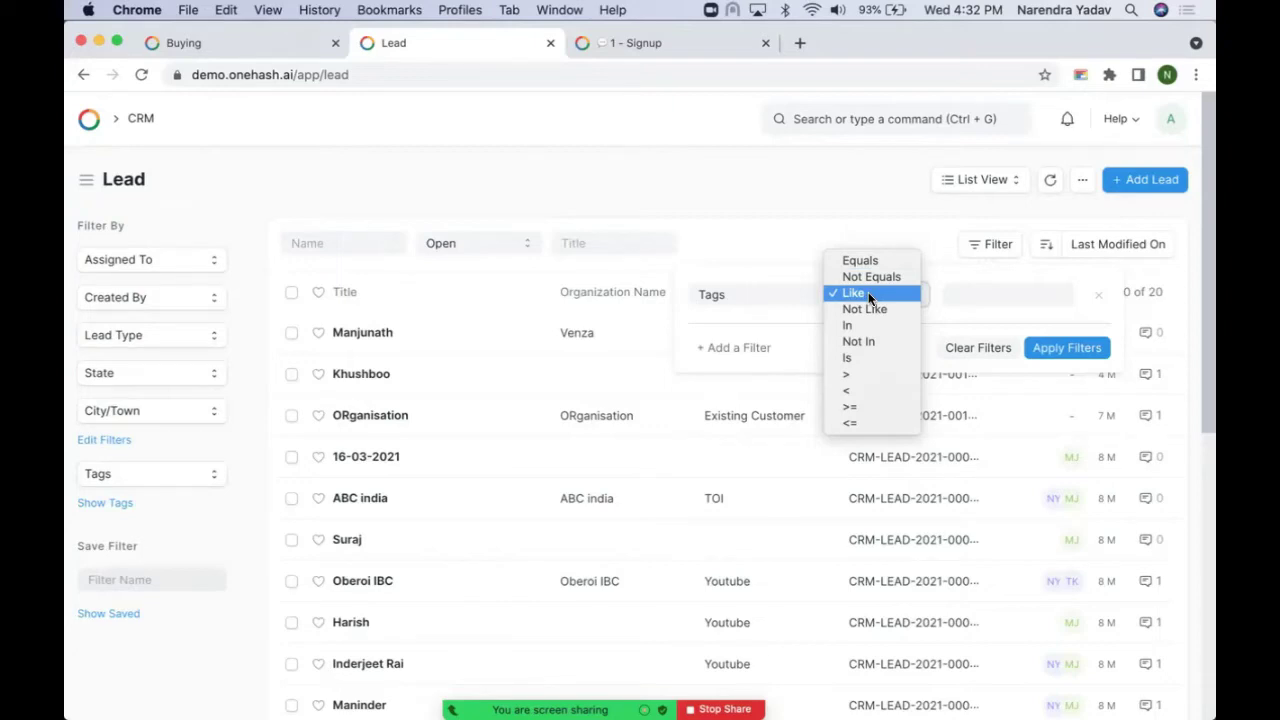
pyautogui.click(862, 322)
pyautogui.click(983, 291)
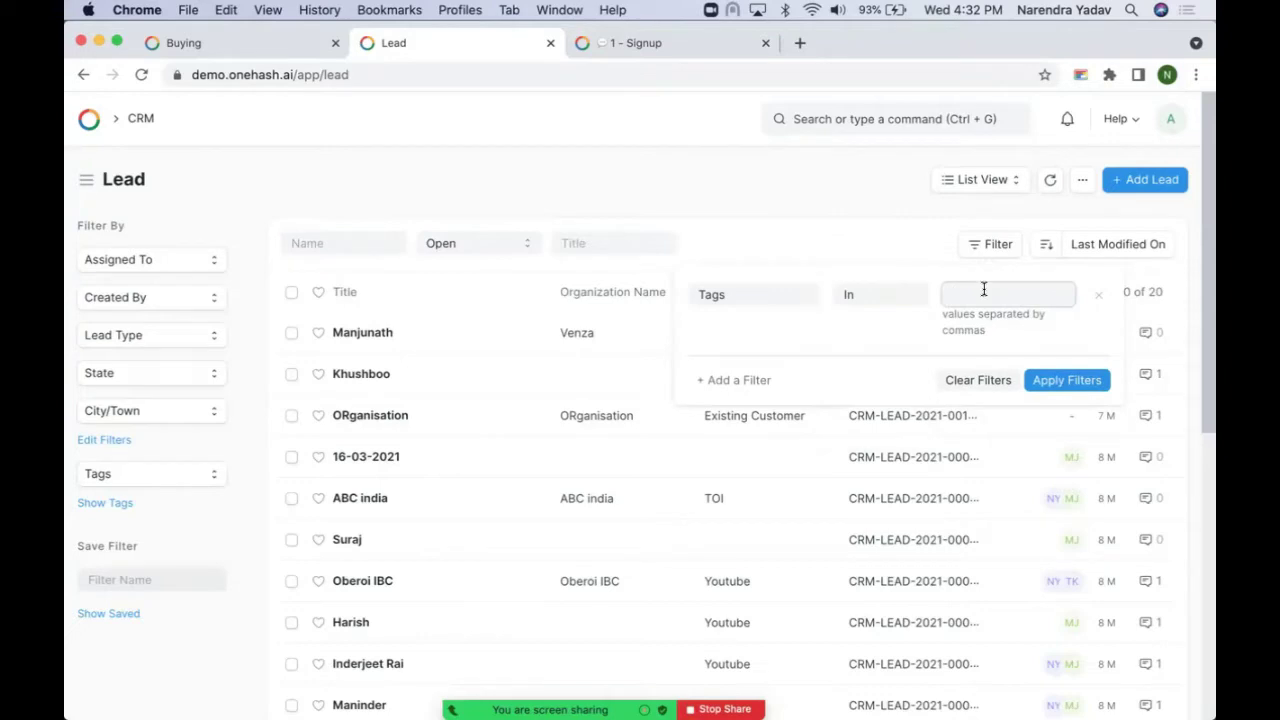
# Step: Cycle the Tags condition through Not In, Is Set and greater-than
pyautogui.click(875, 290)
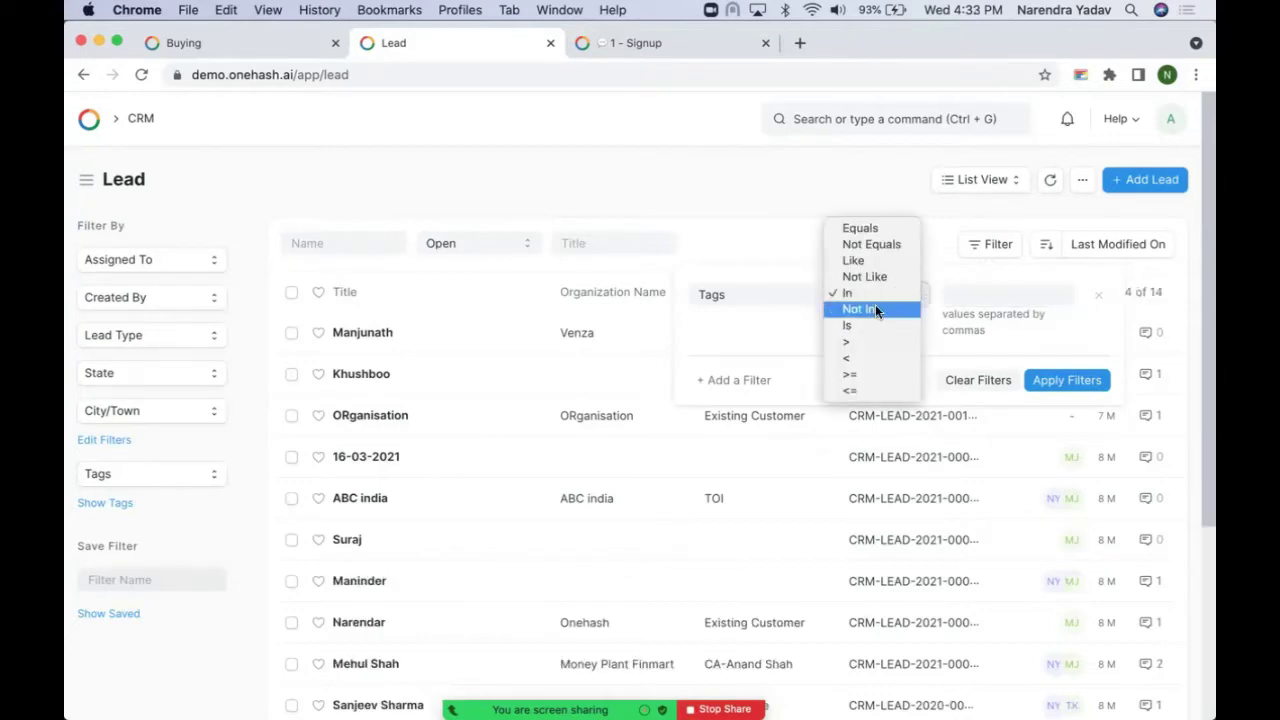
pyautogui.click(875, 311)
pyautogui.click(877, 292)
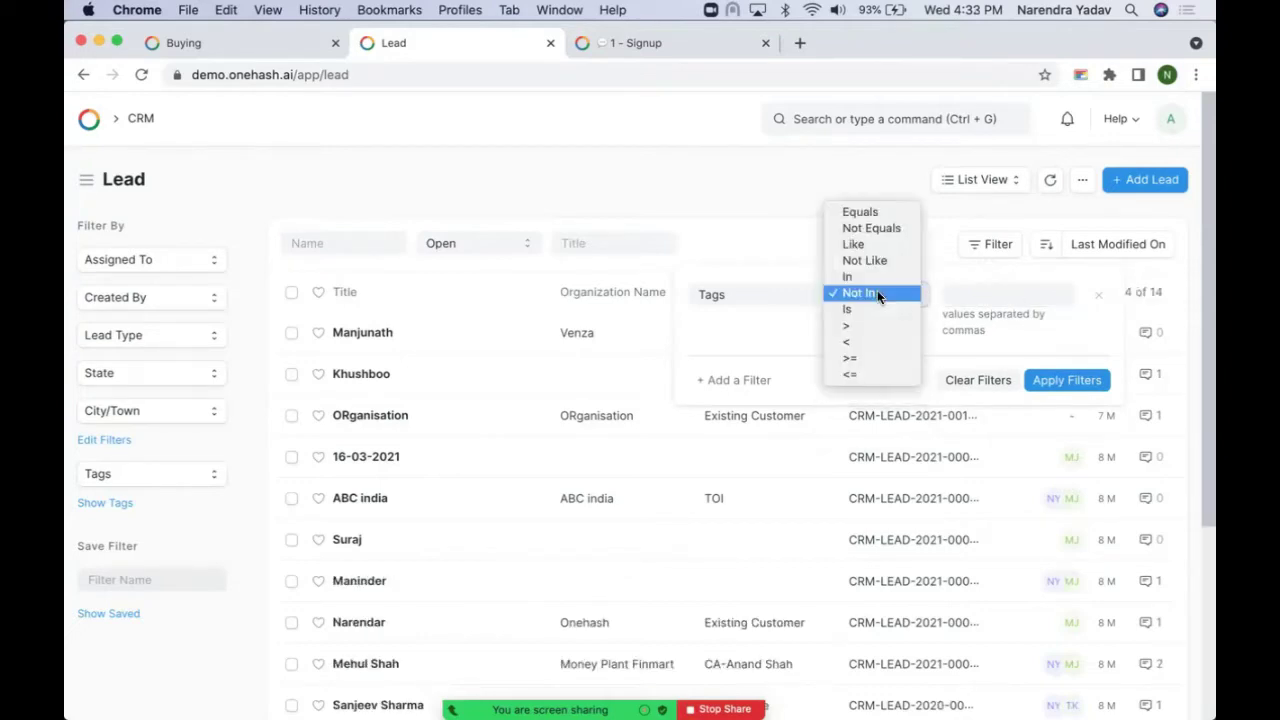
pyautogui.click(873, 311)
pyautogui.click(990, 292)
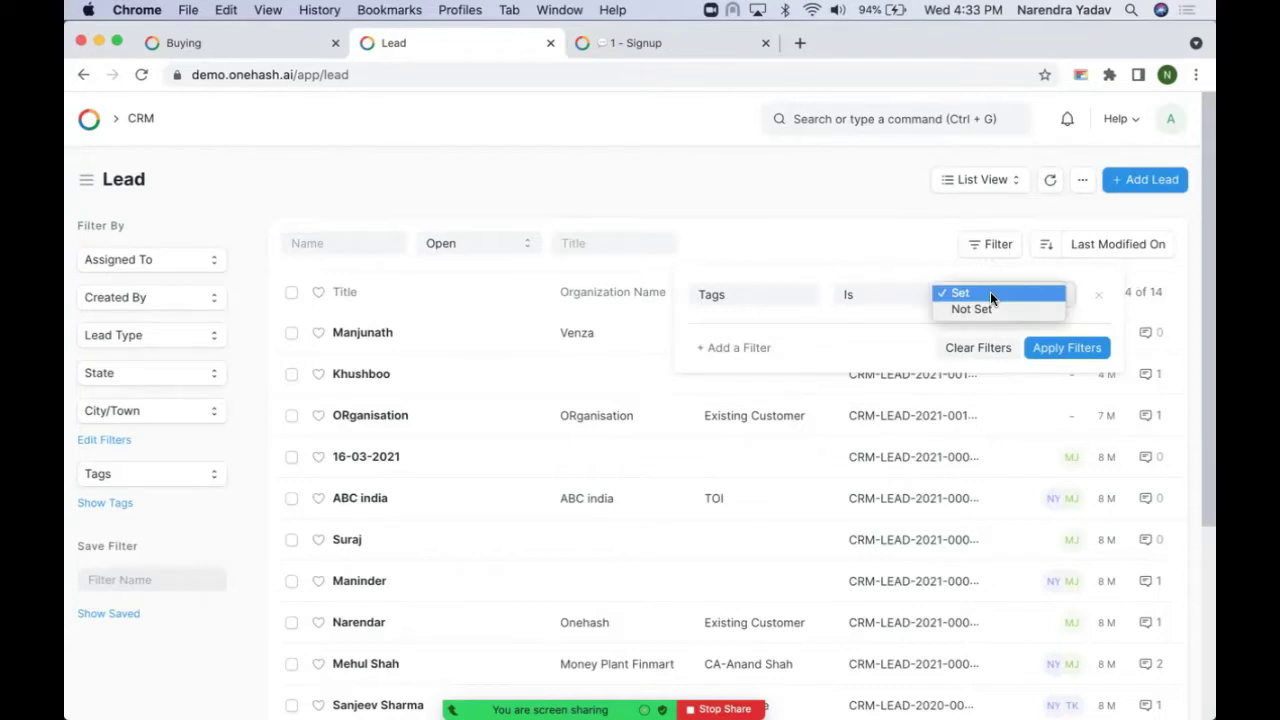
pyautogui.click(962, 292)
pyautogui.click(878, 296)
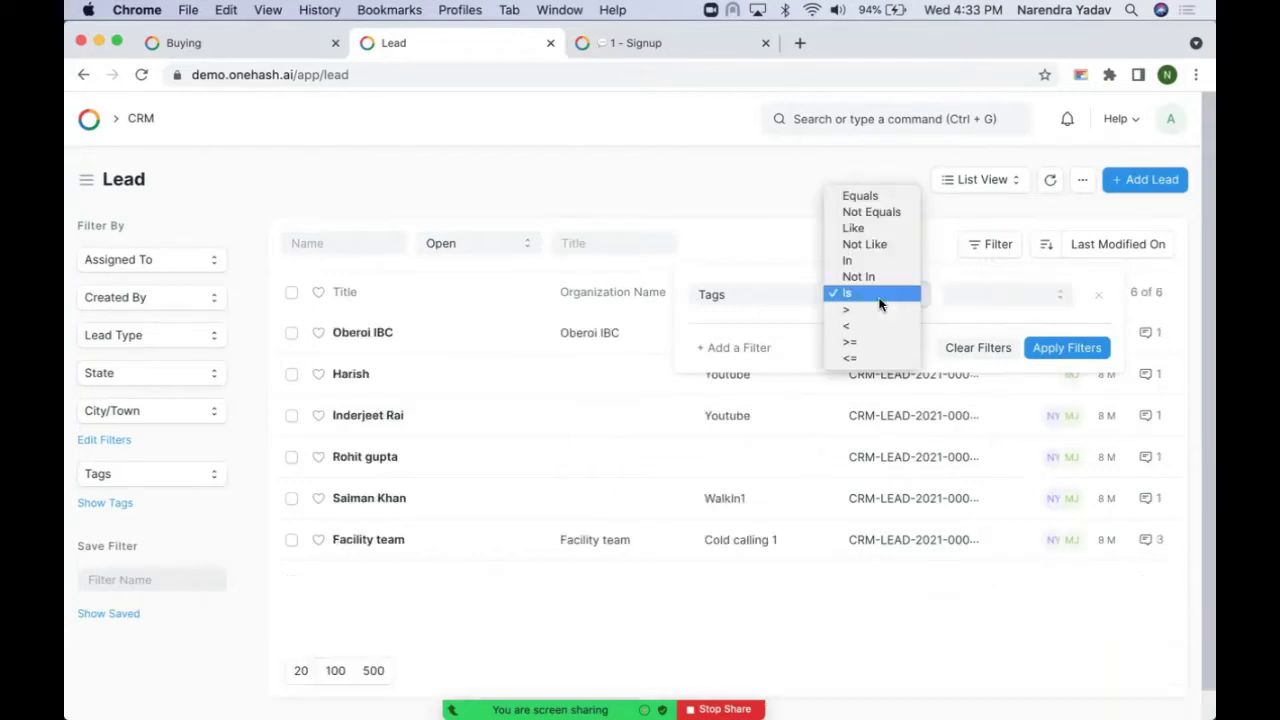
pyautogui.click(875, 311)
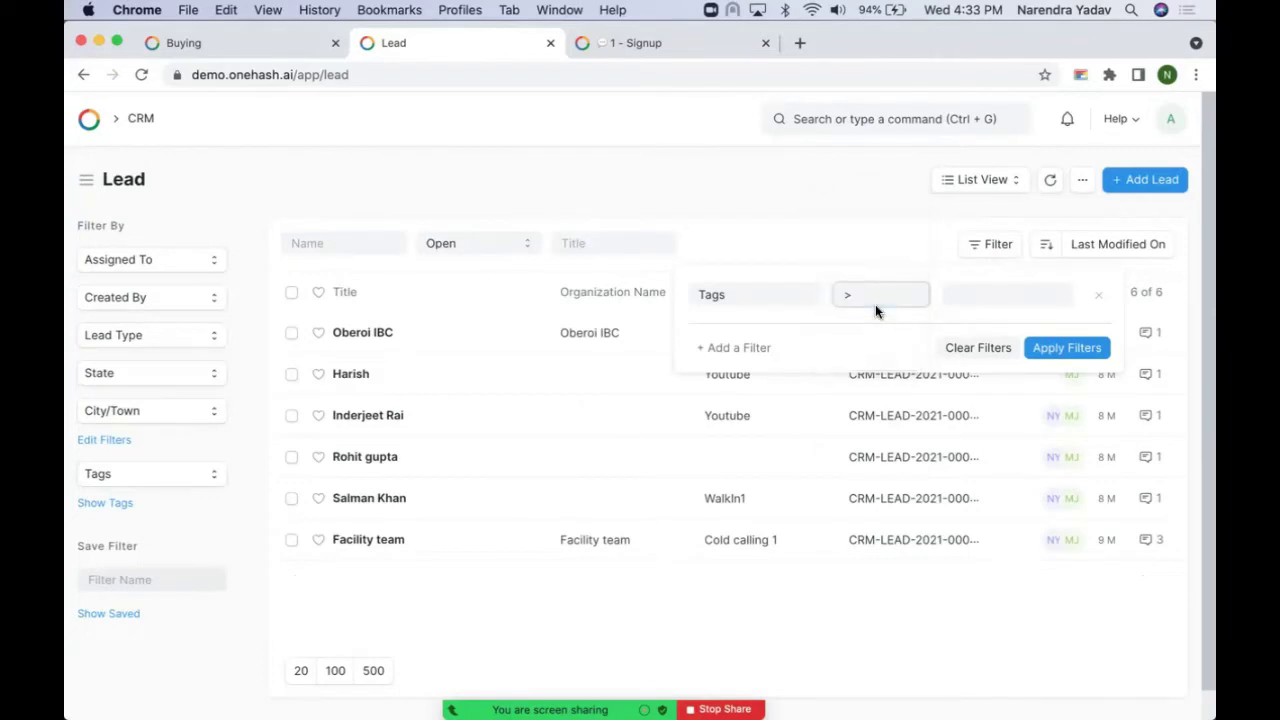
pyautogui.click(875, 297)
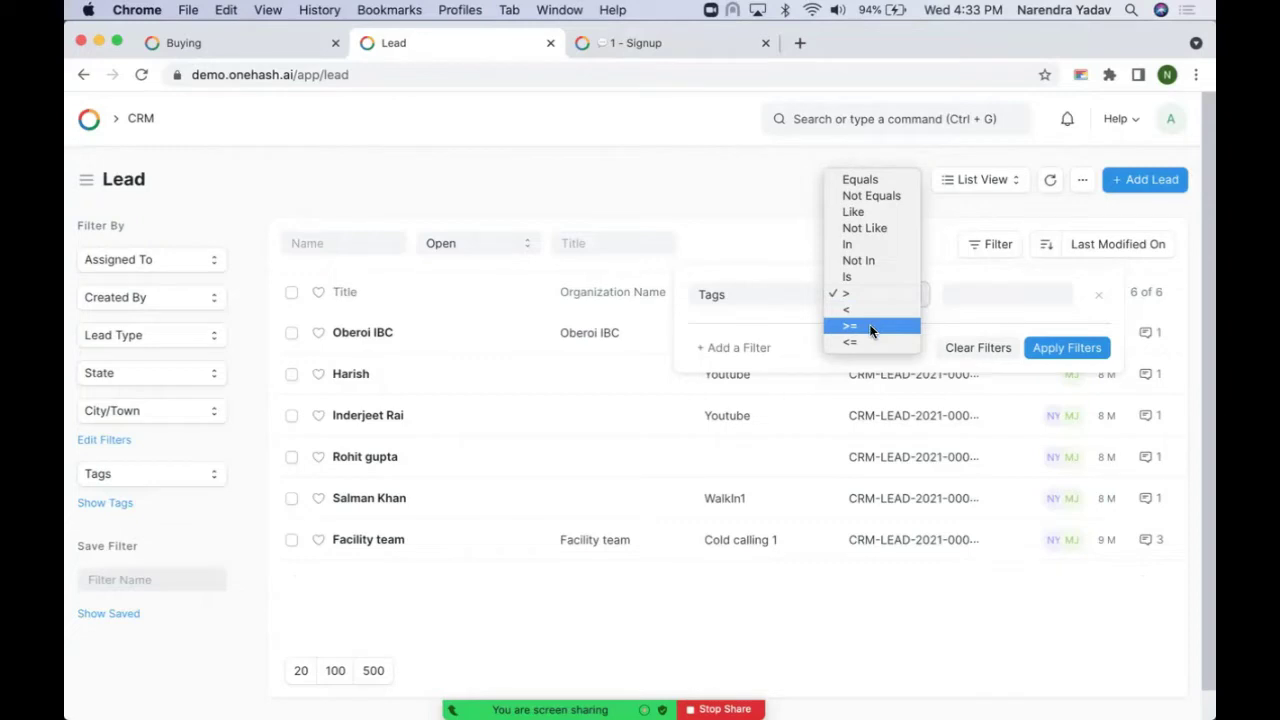
pyautogui.click(886, 214)
# Step: Replace the Tags filter field with State using the Equals condition
pyautogui.click(769, 289)
pyautogui.press('BackSpace')
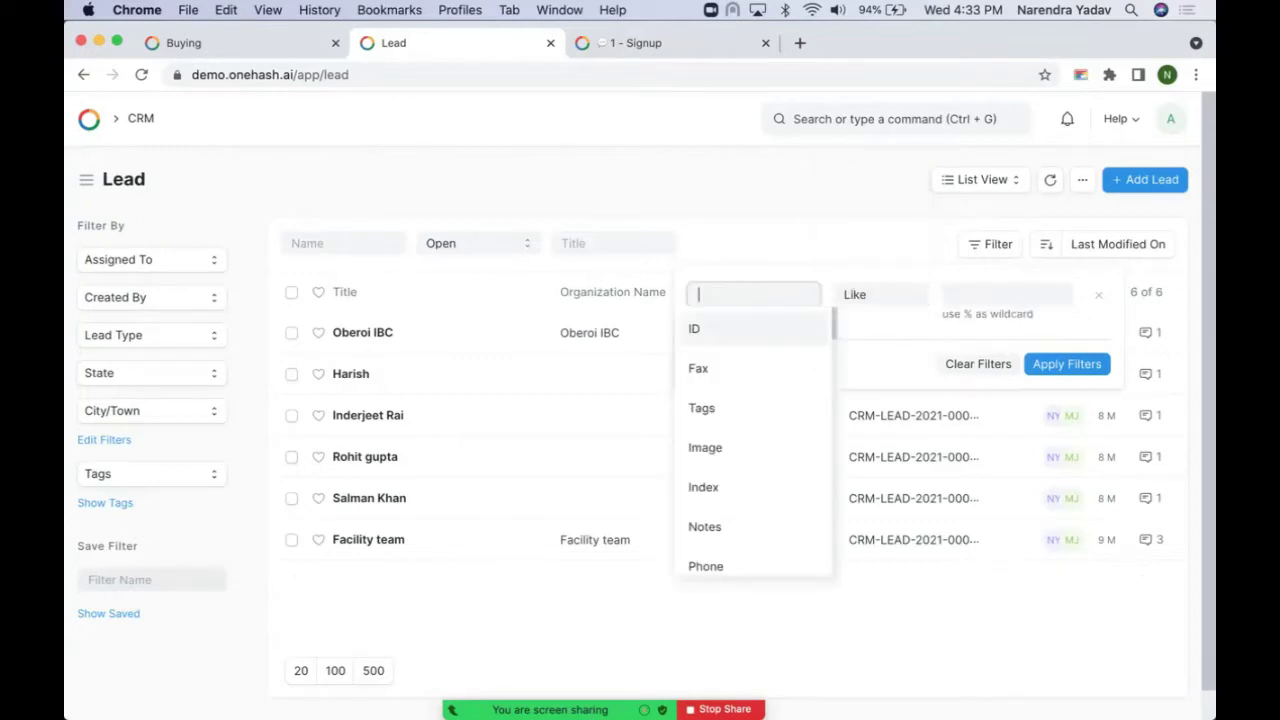
pyautogui.scroll(-3, 758, 414)
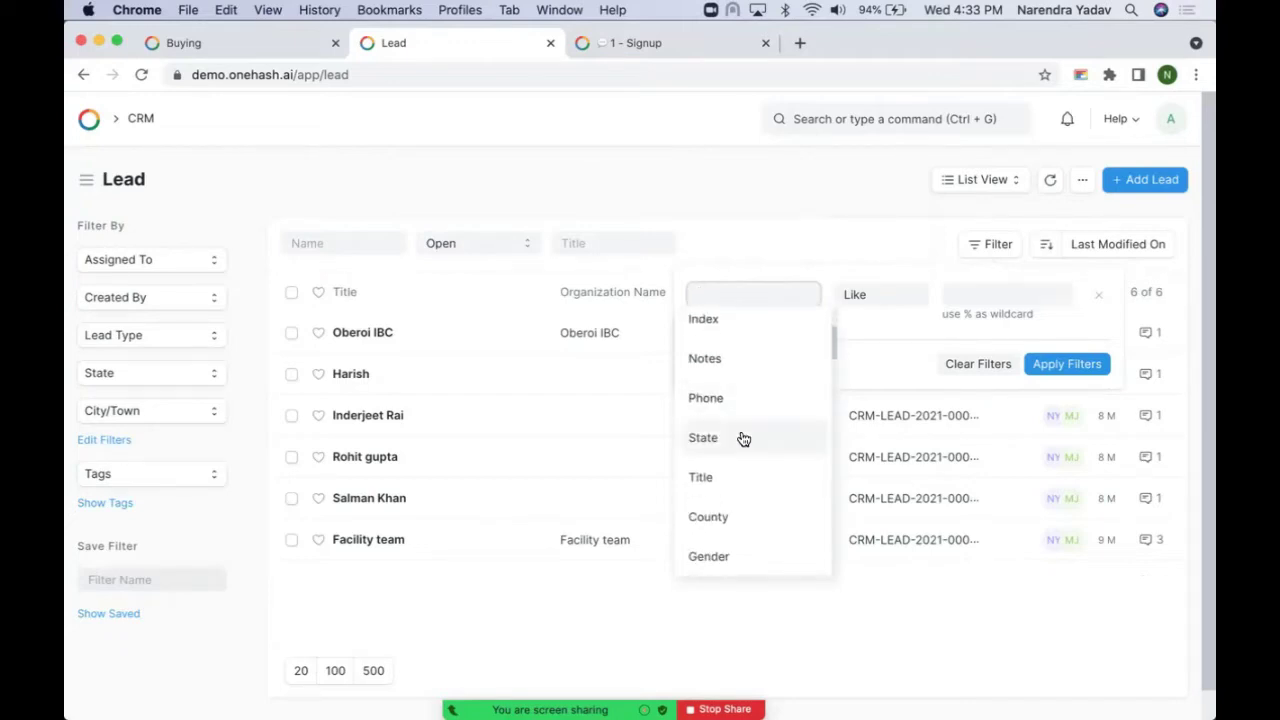
pyautogui.click(743, 439)
pyautogui.click(875, 293)
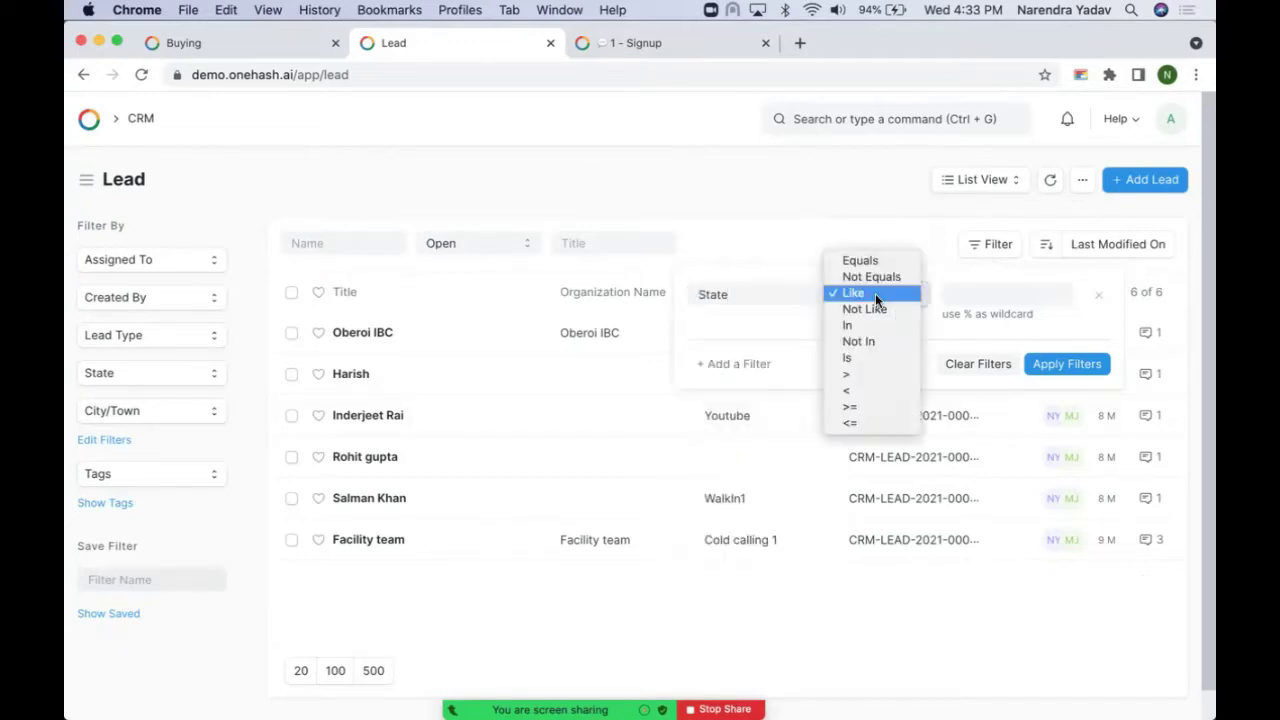
pyautogui.click(872, 258)
pyautogui.click(964, 295)
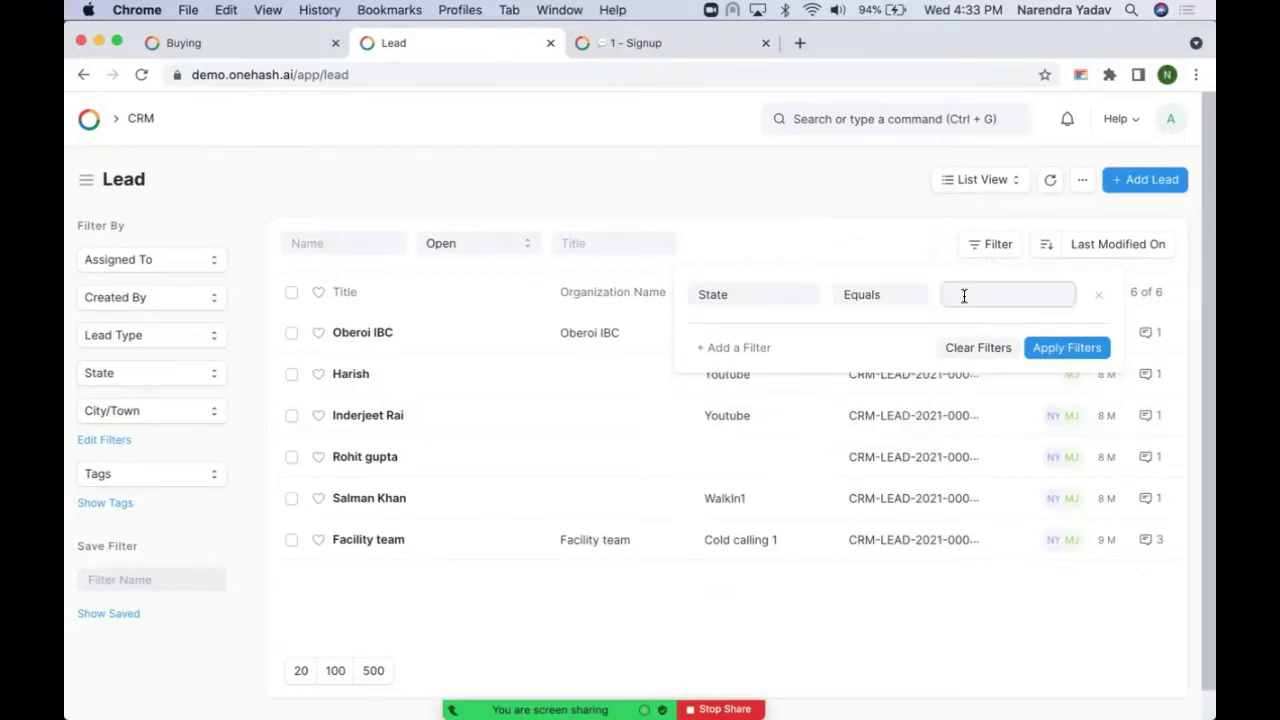
pyautogui.click(864, 293)
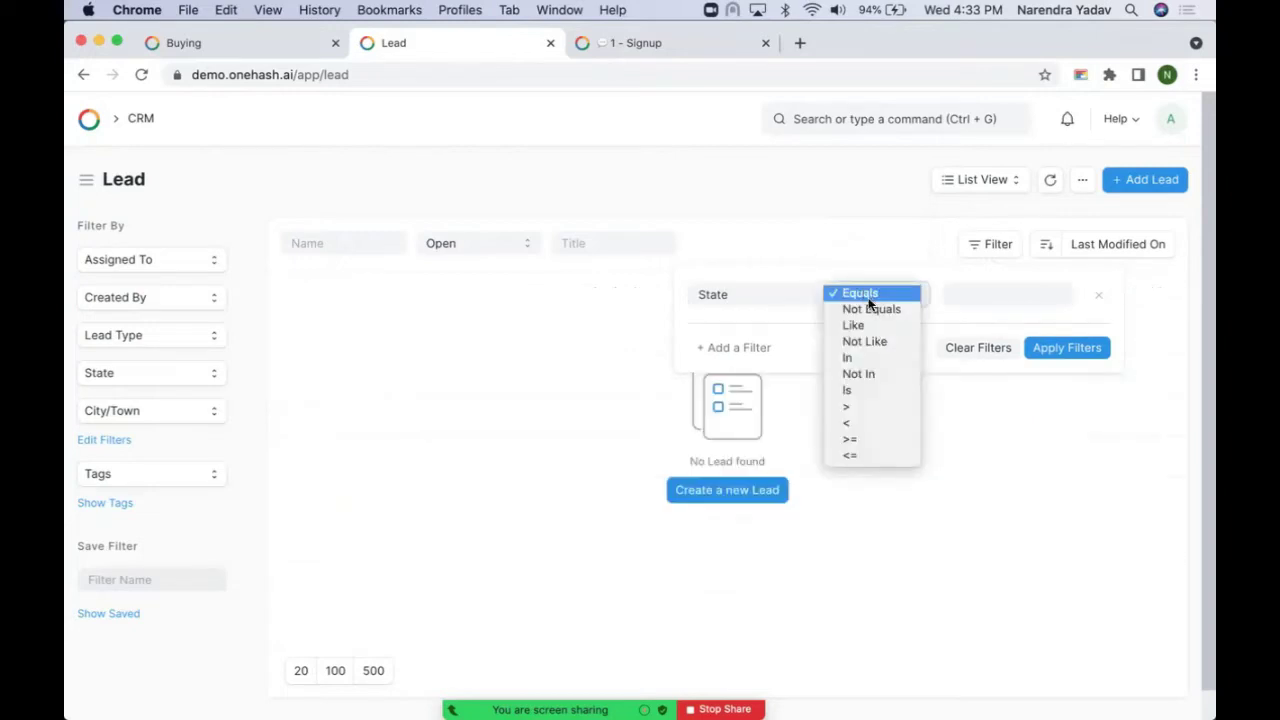
pyautogui.click(745, 295)
# Step: Change the filter to Lead Owner equals one user's e-mail and apply it
pyautogui.click(735, 289)
pyautogui.click(735, 289)
pyautogui.press('BackSpace')
pyautogui.press('BackSpace')
pyautogui.press('BackSpace')
pyautogui.press('BackSpace')
pyautogui.press('BackSpace')
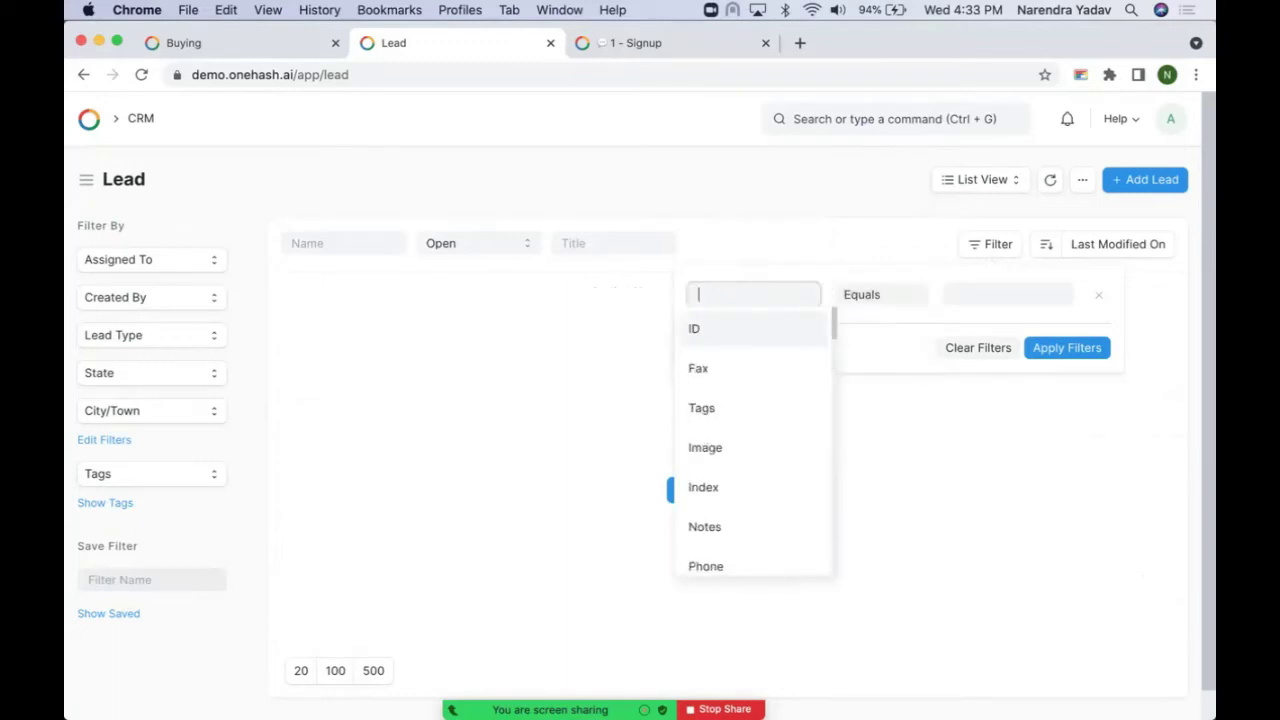
pyautogui.write('ow')
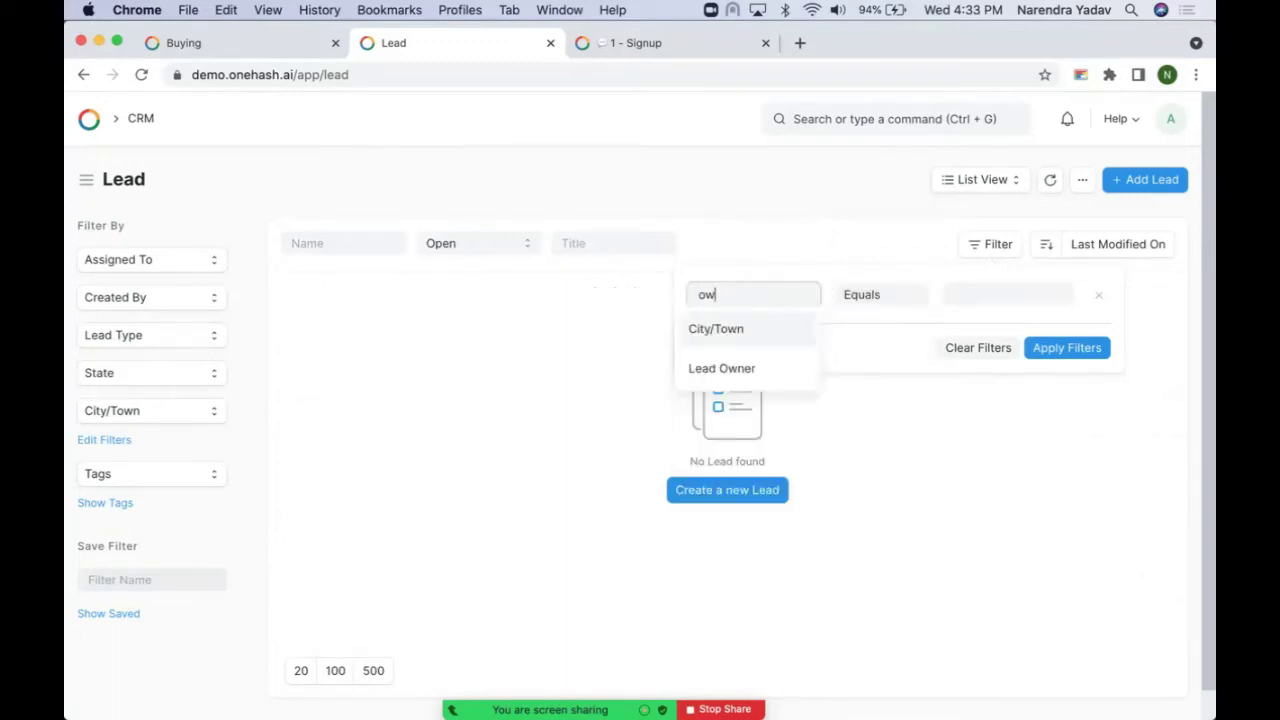
pyautogui.click(740, 371)
pyautogui.click(967, 297)
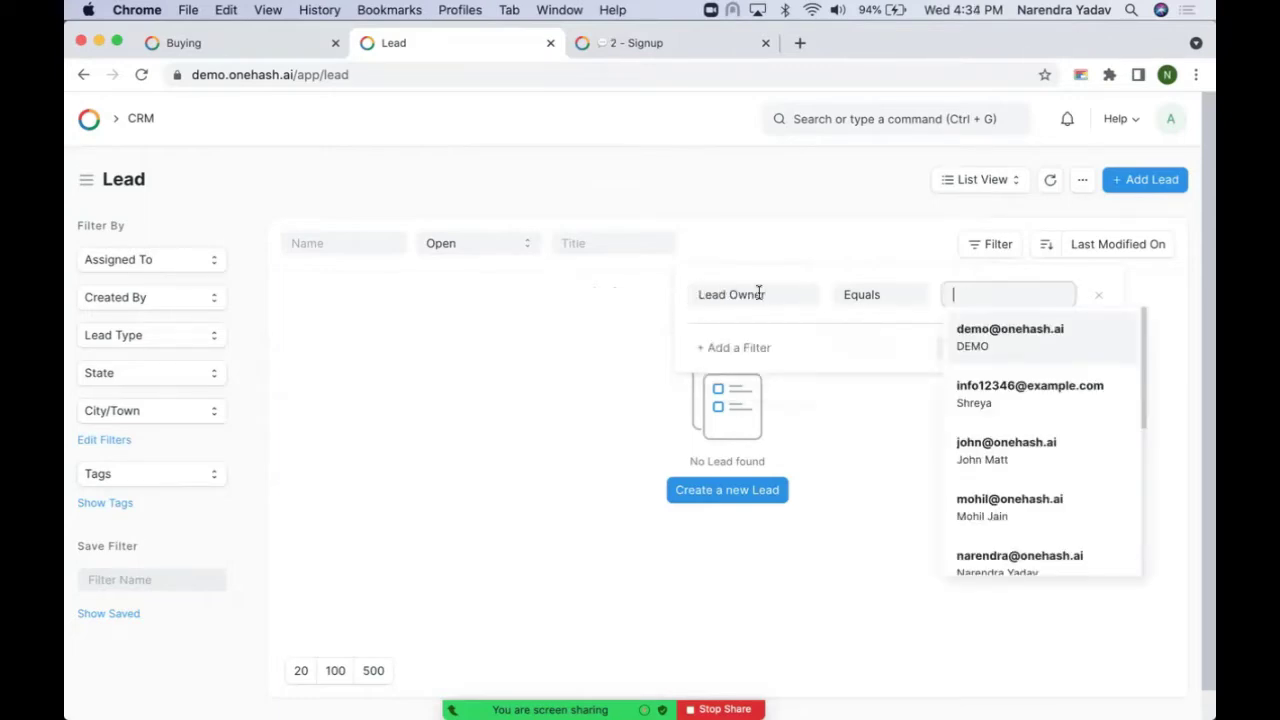
pyautogui.click(880, 293)
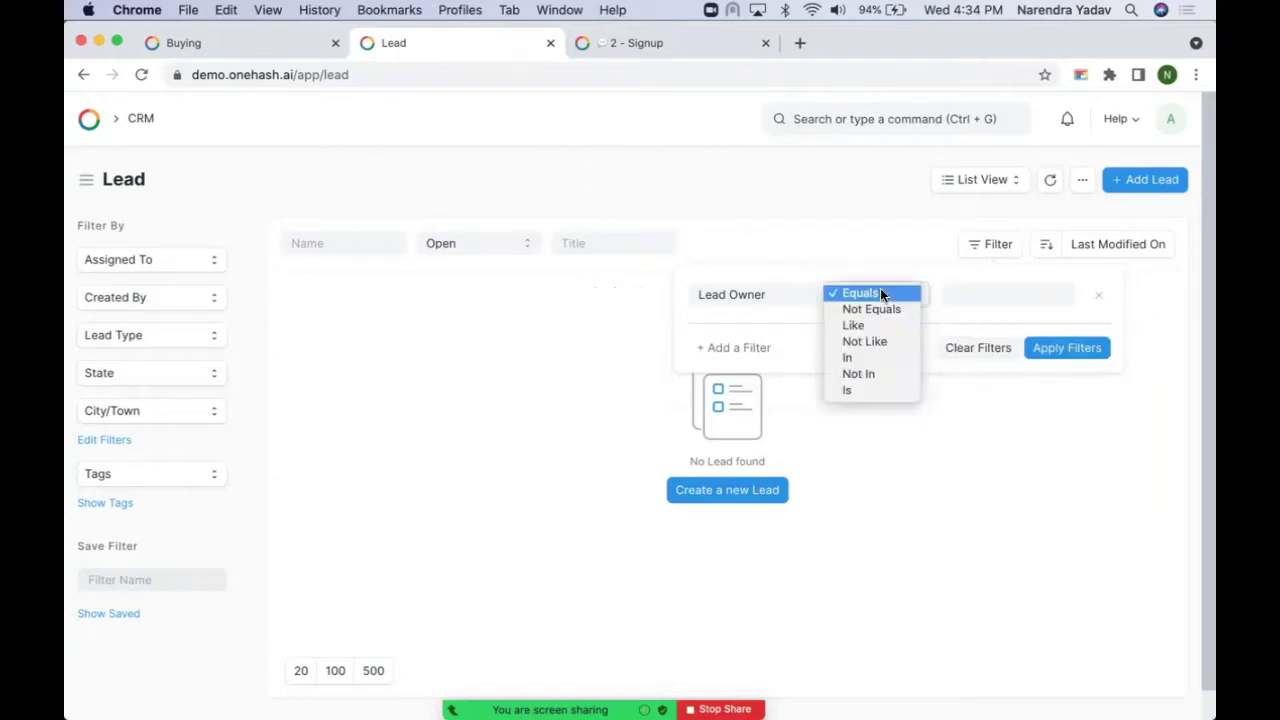
pyautogui.click(868, 293)
pyautogui.click(990, 294)
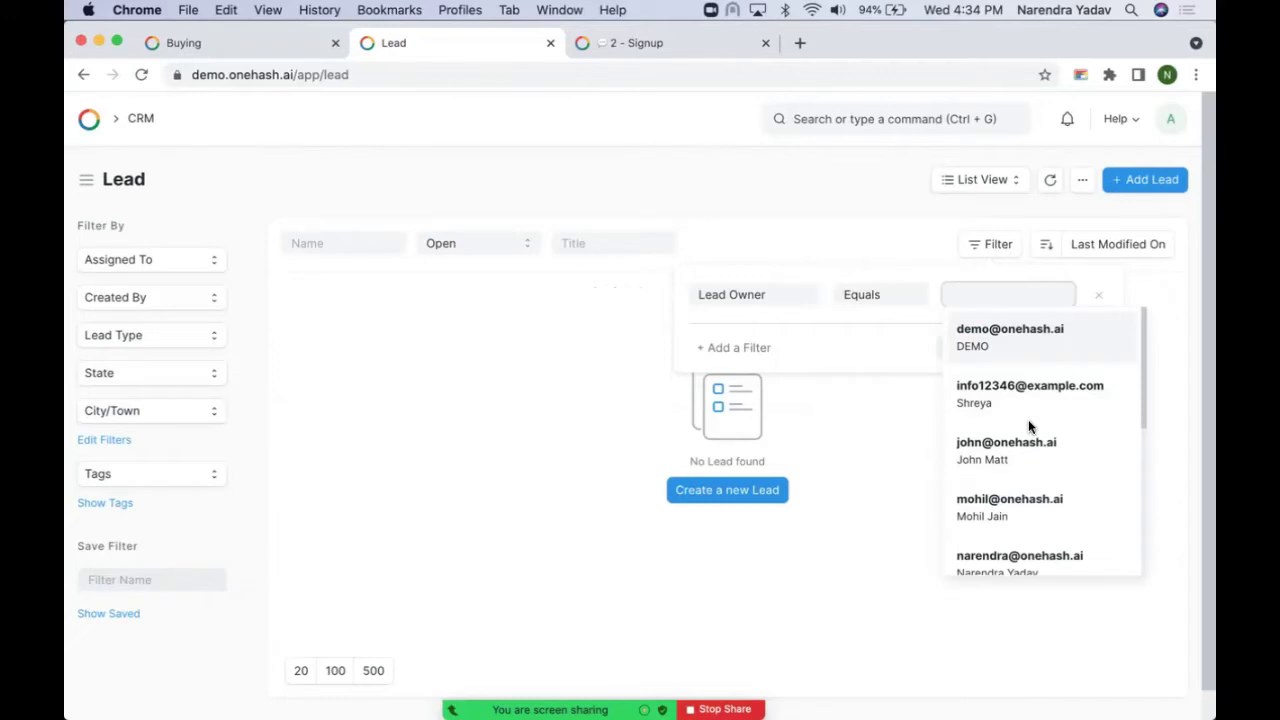
pyautogui.click(1023, 402)
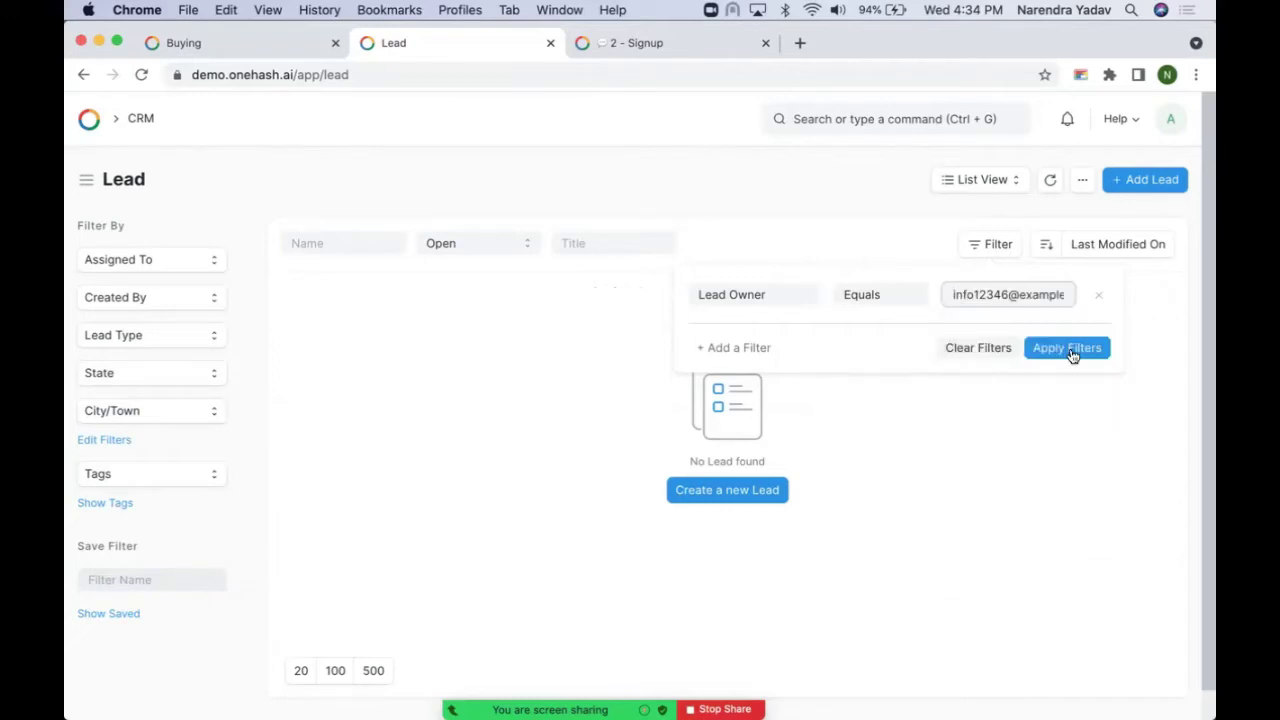
pyautogui.click(1068, 350)
pyautogui.click(985, 244)
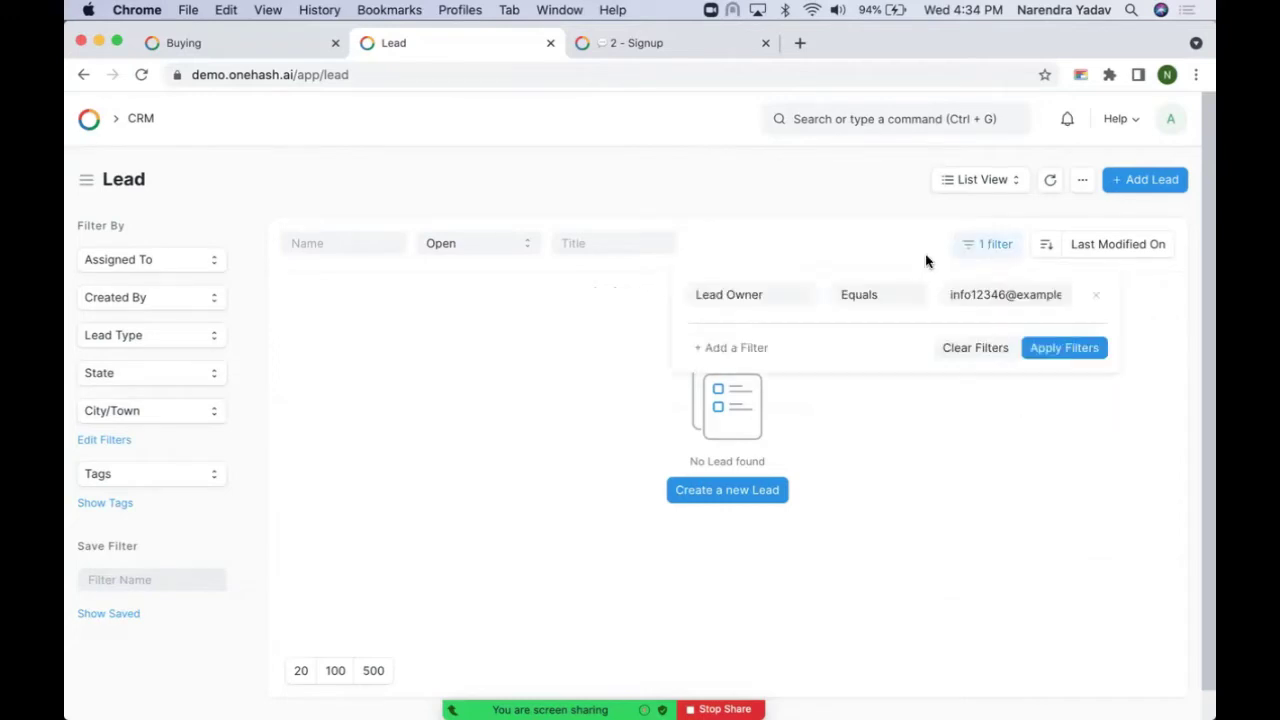
pyautogui.click(767, 294)
# Step: Set the filter to Status equals Open and apply it
pyautogui.write('stat')
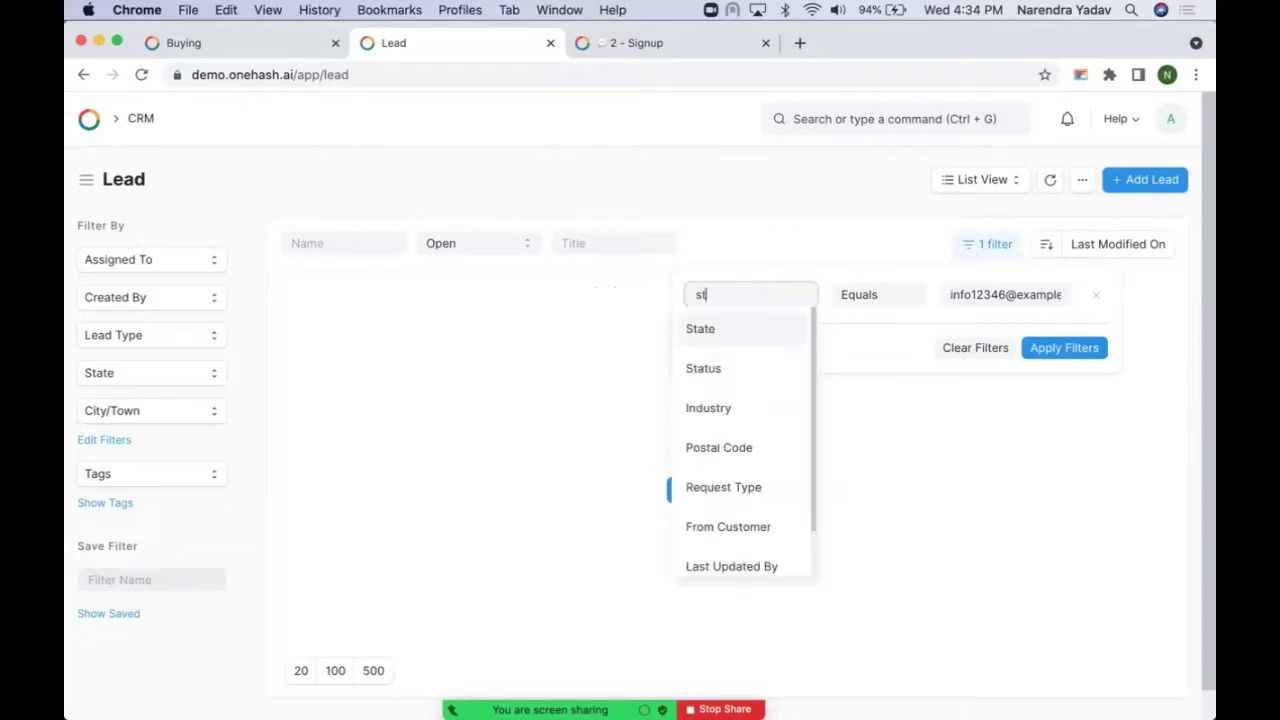
pyautogui.click(726, 363)
pyautogui.click(994, 294)
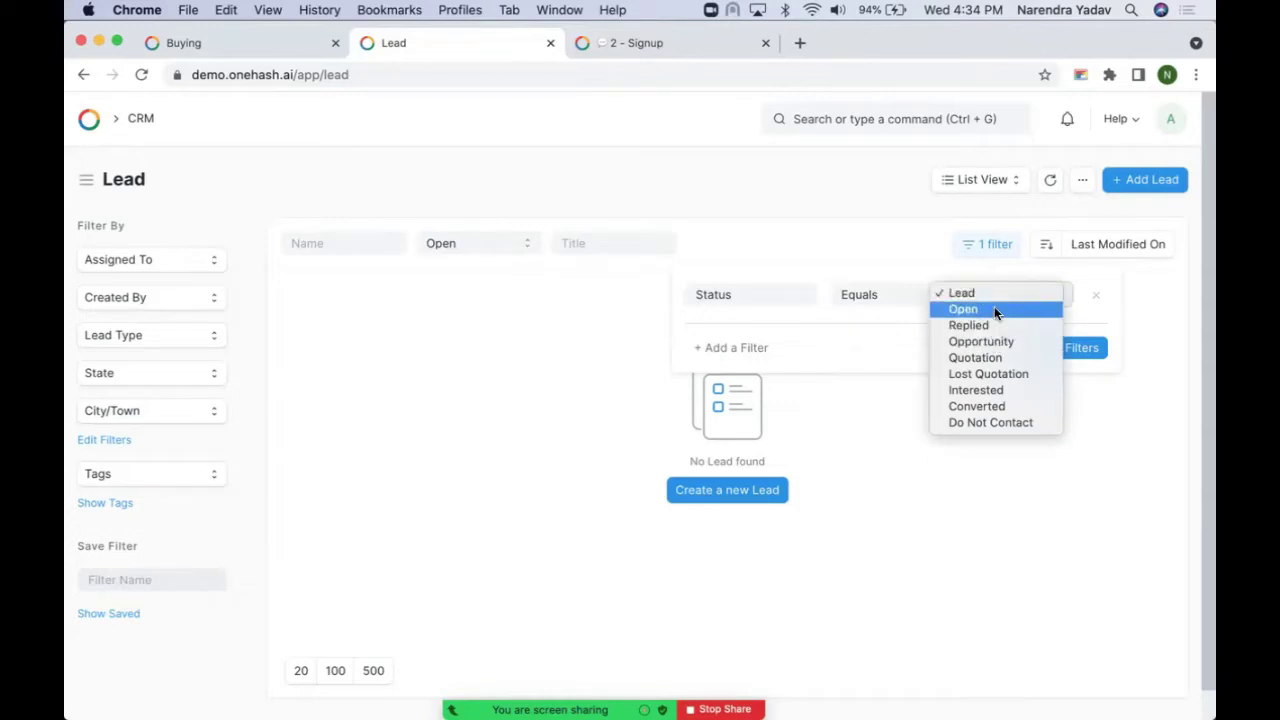
pyautogui.click(992, 309)
pyautogui.click(1064, 352)
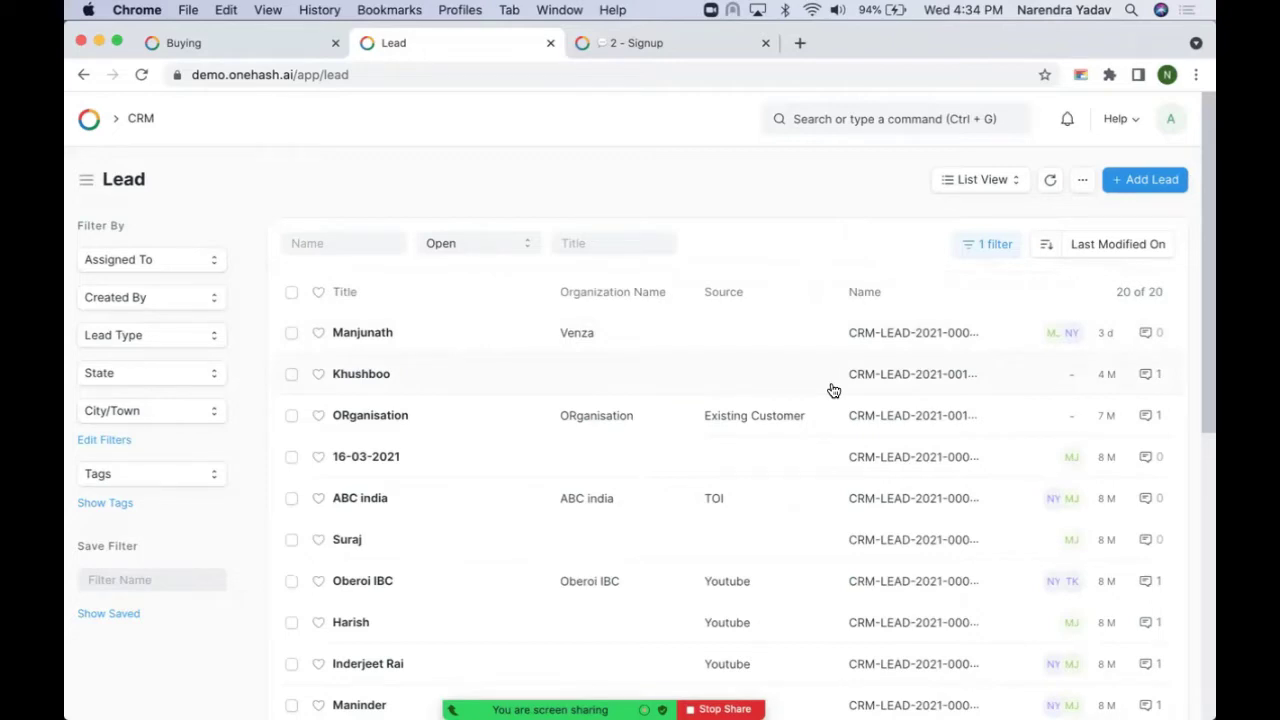
# Step: Reopen the filters, add two condition rows, then close without applying
pyautogui.click(988, 246)
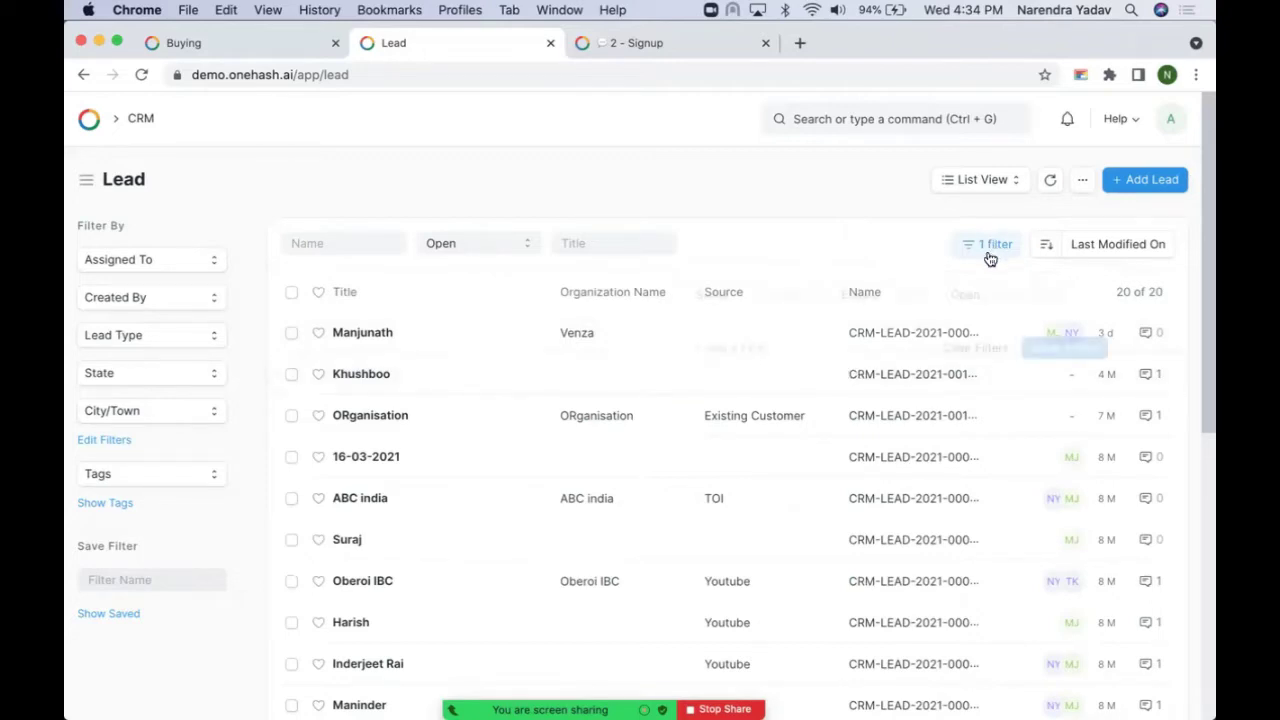
pyautogui.click(733, 352)
pyautogui.click(733, 379)
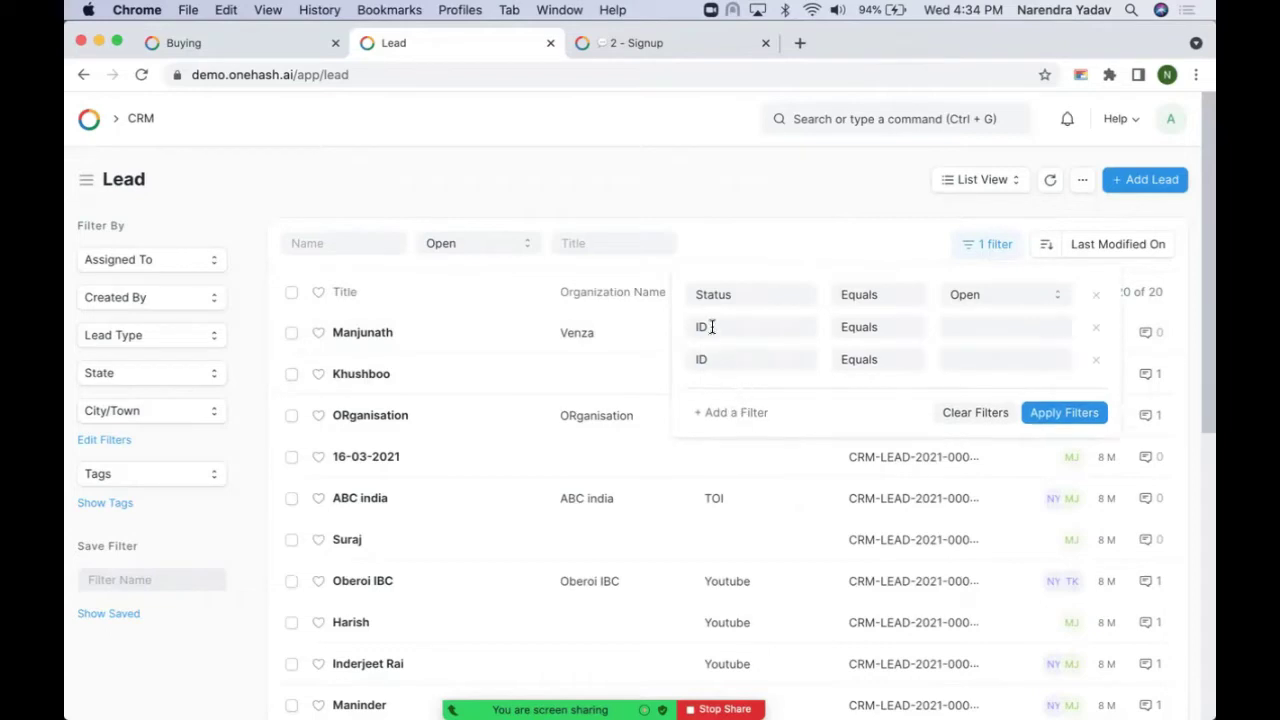
pyautogui.click(711, 240)
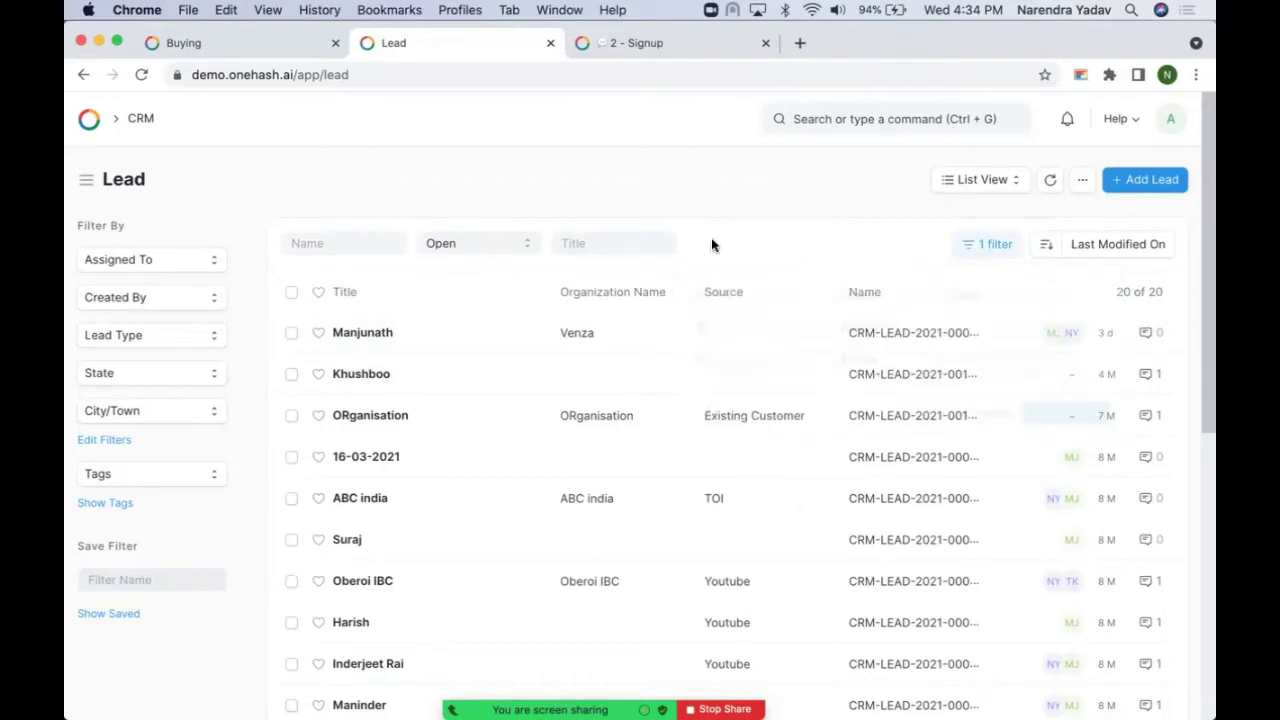
# Step: Switch the filter field to Territory with Equals, then close without applying it
pyautogui.click(307, 246)
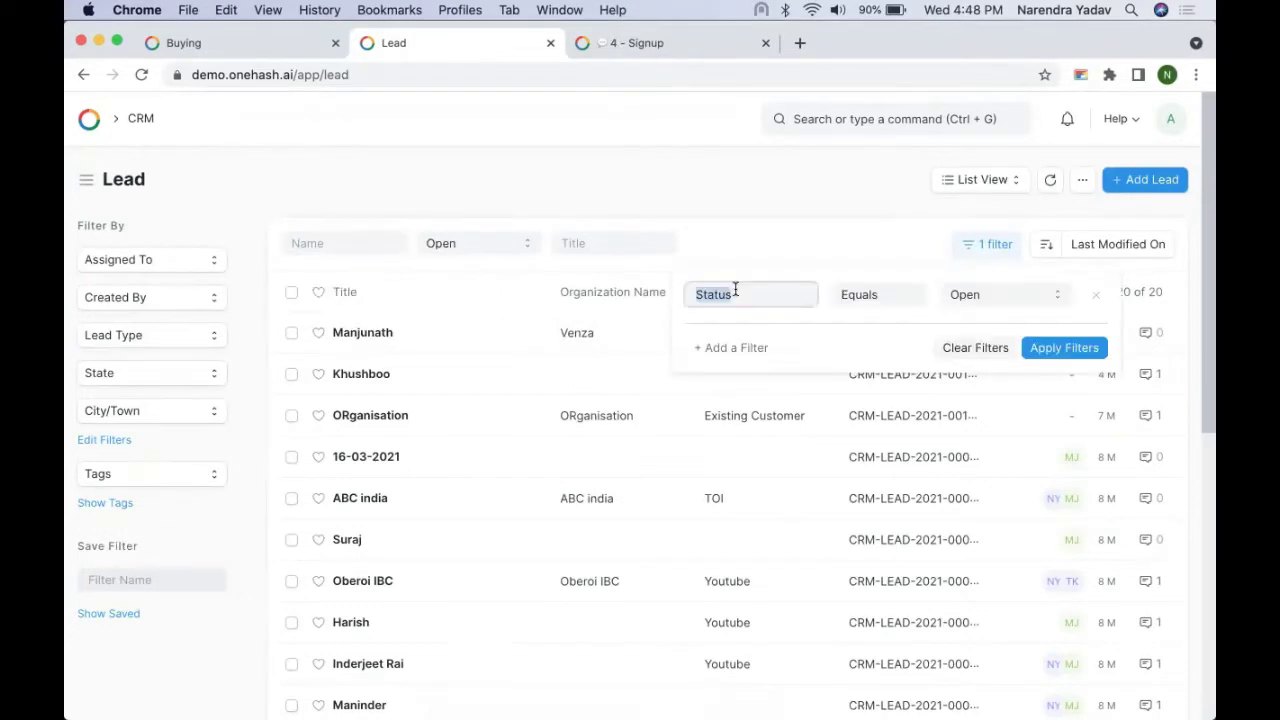
pyautogui.click(734, 293)
pyautogui.scroll(-3, 752, 421)
pyautogui.scroll(-8, 752, 421)
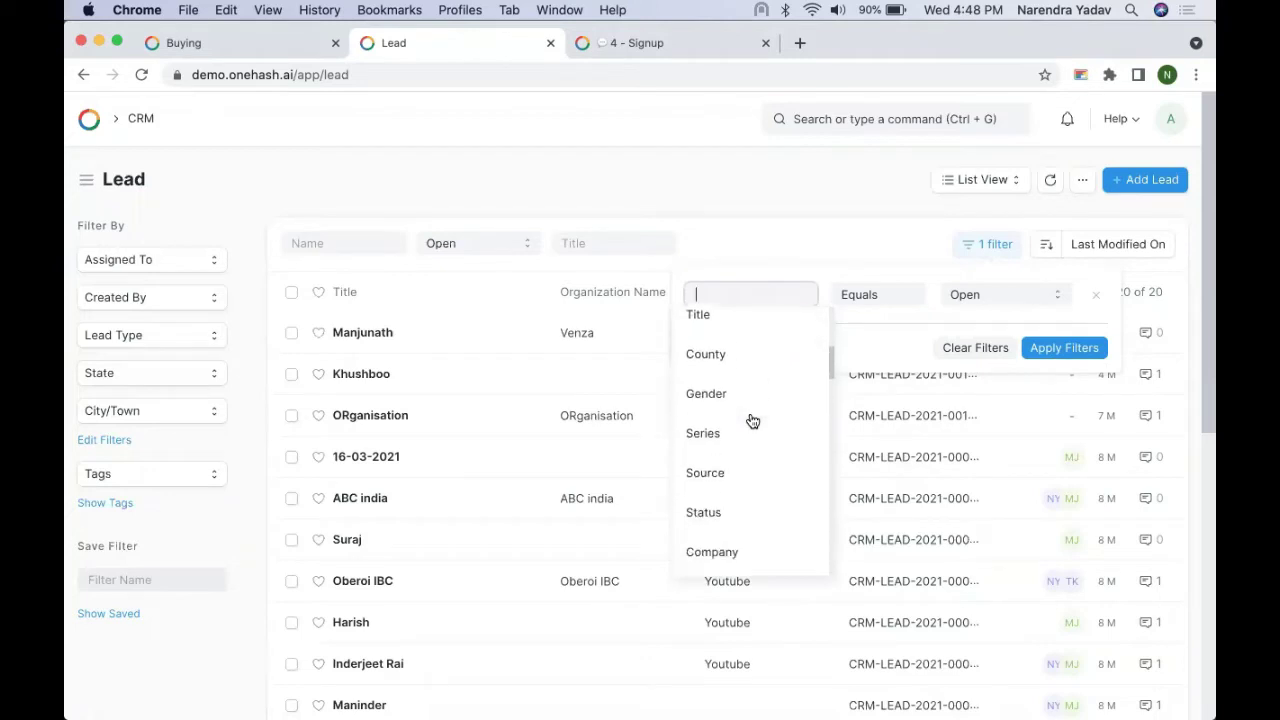
pyautogui.scroll(-3, 752, 421)
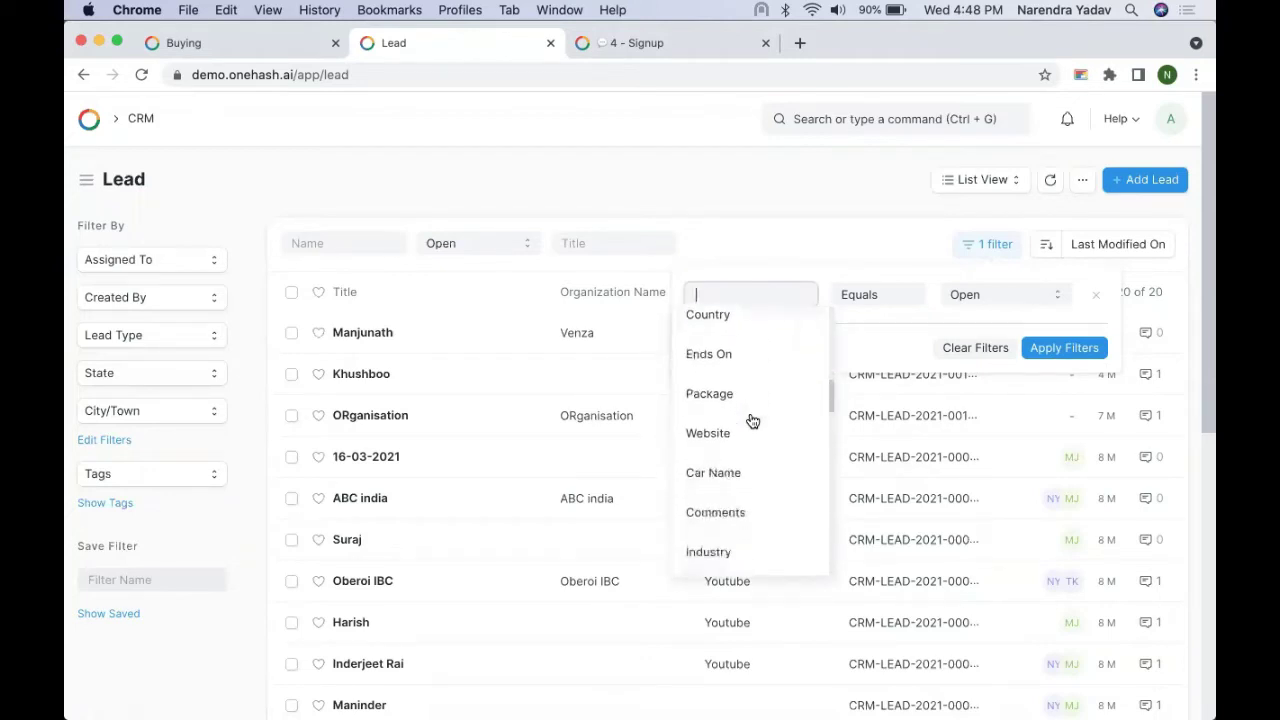
pyautogui.scroll(-5, 752, 421)
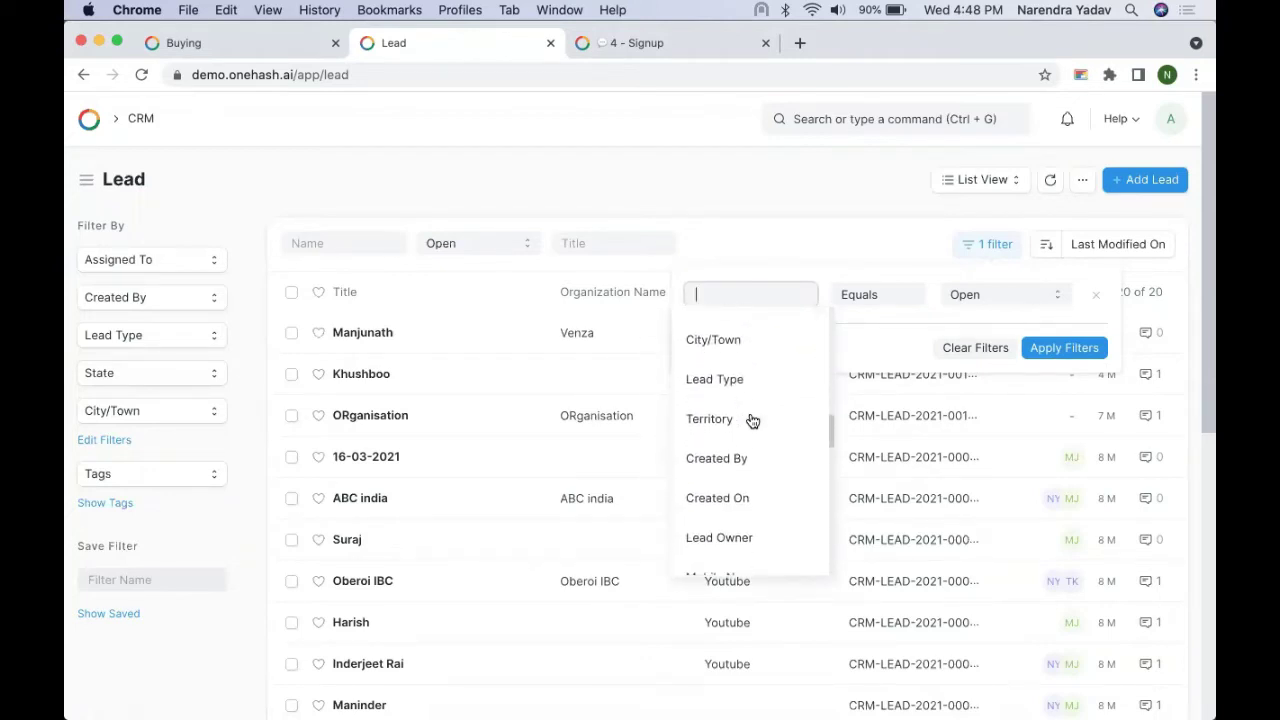
pyautogui.scroll(-4, 752, 421)
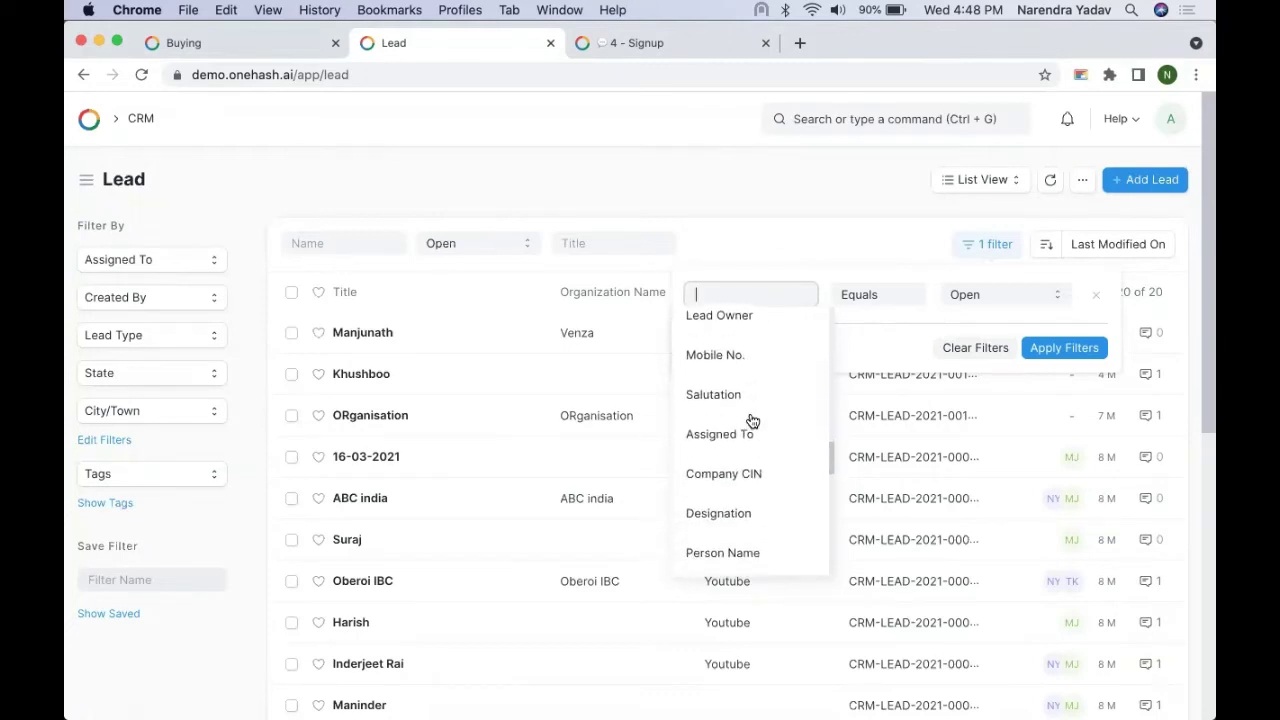
pyautogui.scroll(3, 752, 421)
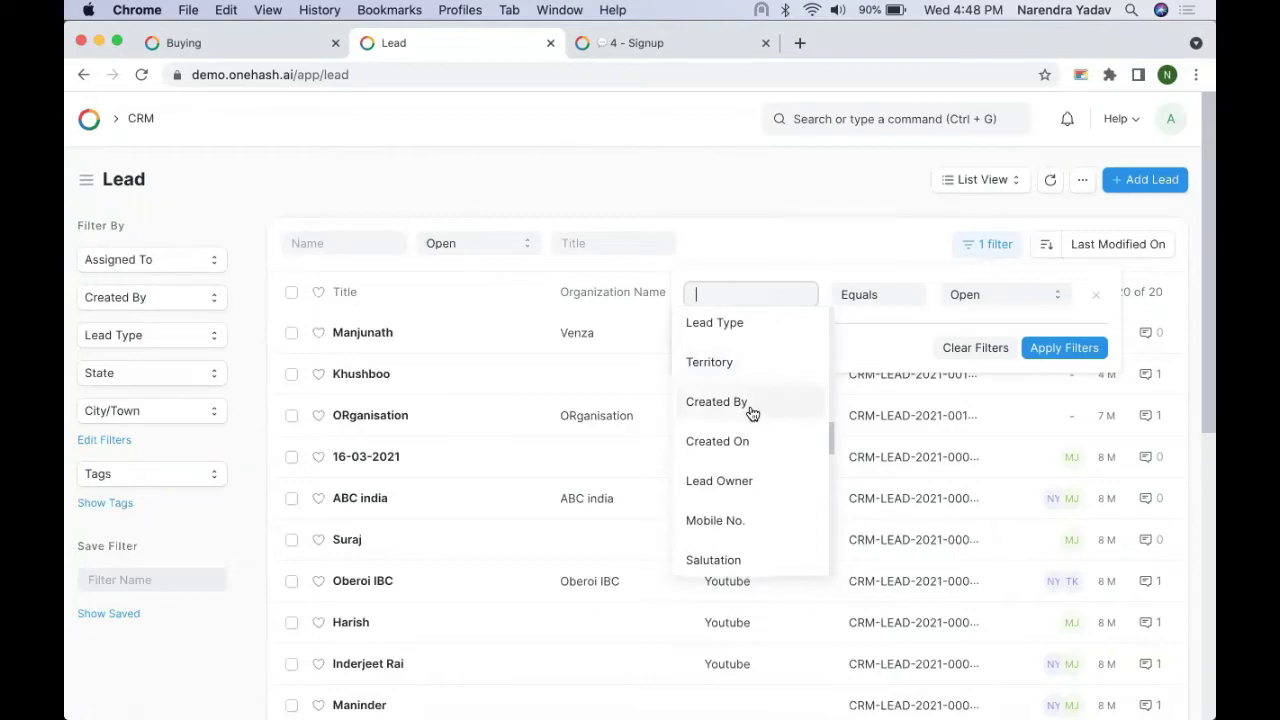
pyautogui.click(737, 364)
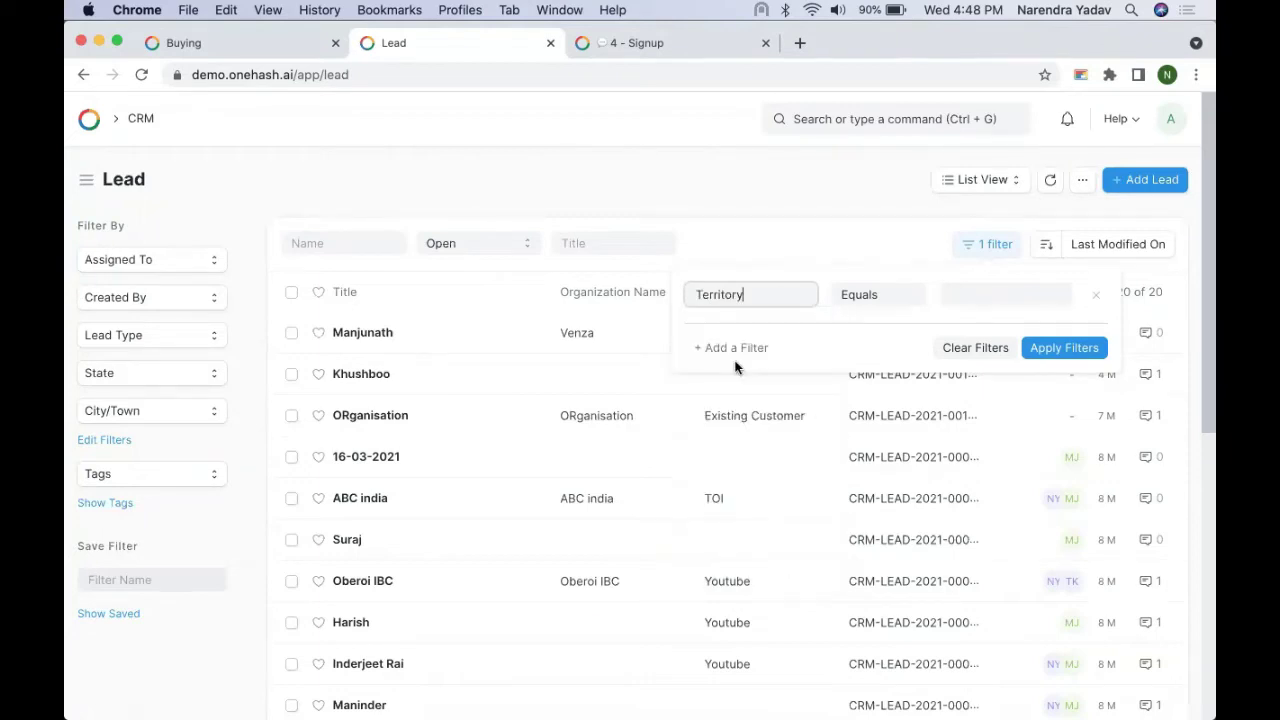
pyautogui.click(866, 296)
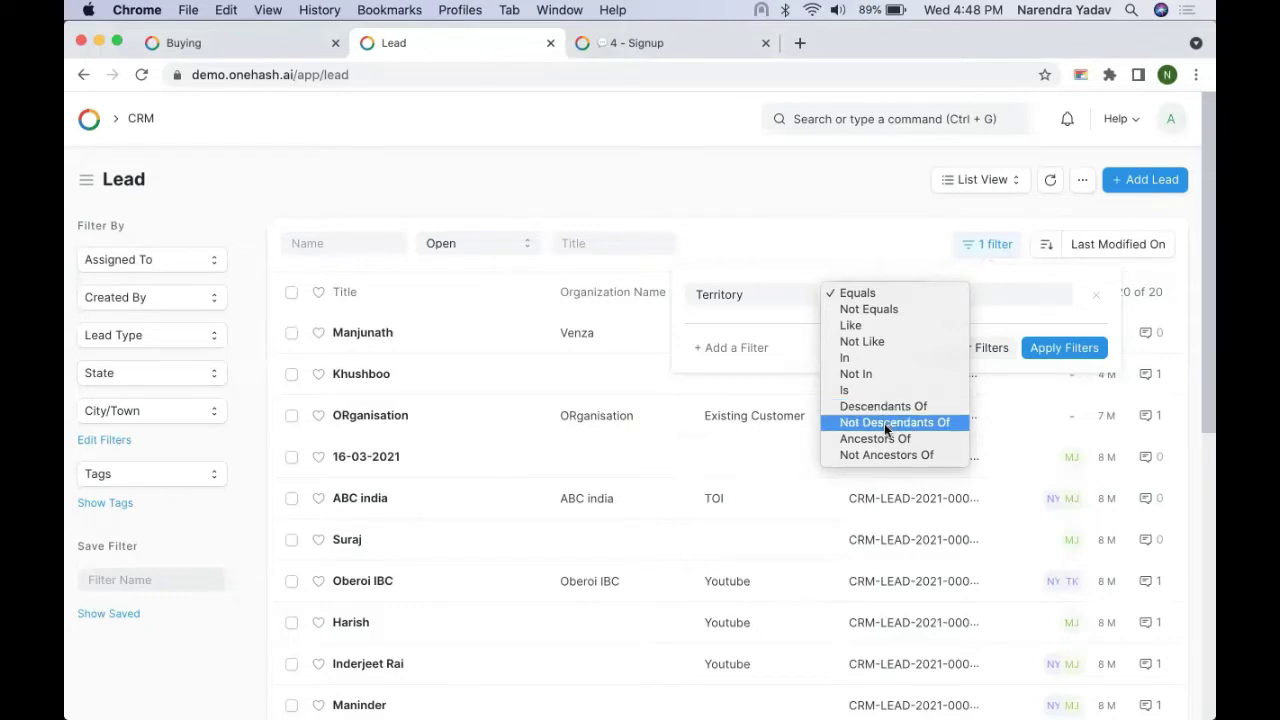
pyautogui.click(763, 229)
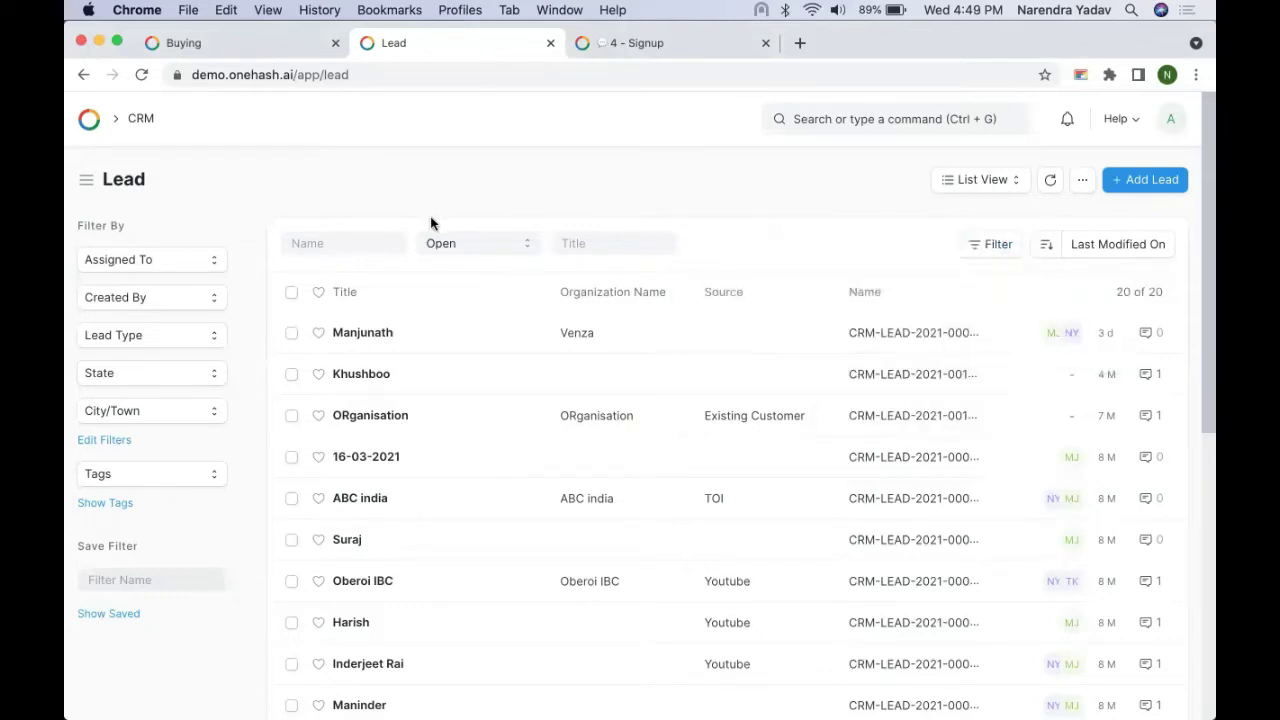
# Step: Clear the custom filter conditions and remove the Open status restriction
pyautogui.click(463, 243)
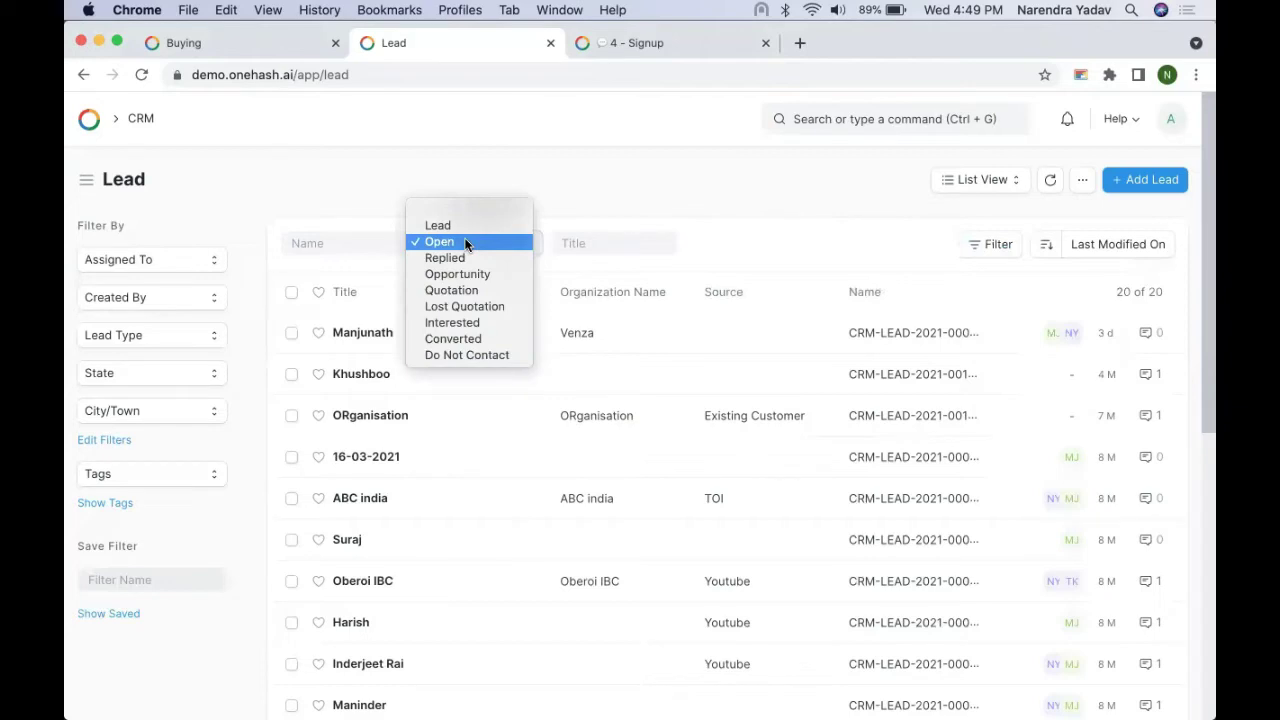
pyautogui.click(990, 250)
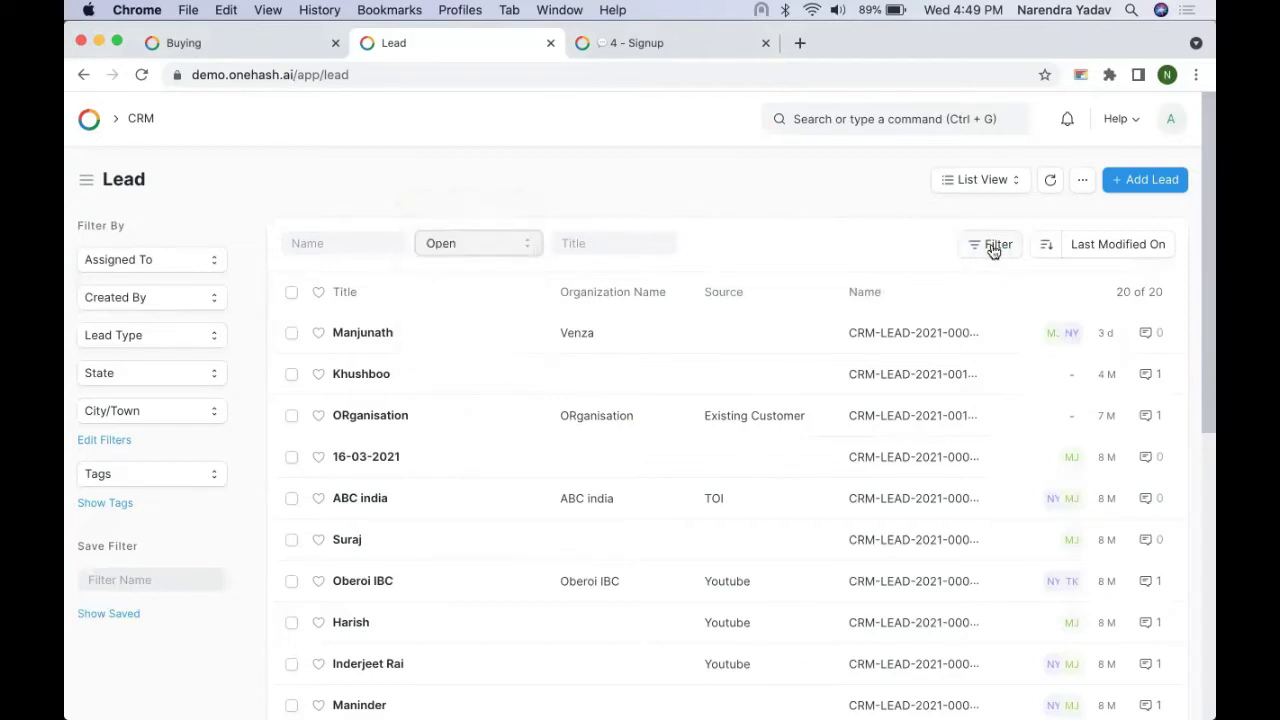
pyautogui.click(991, 245)
pyautogui.click(986, 347)
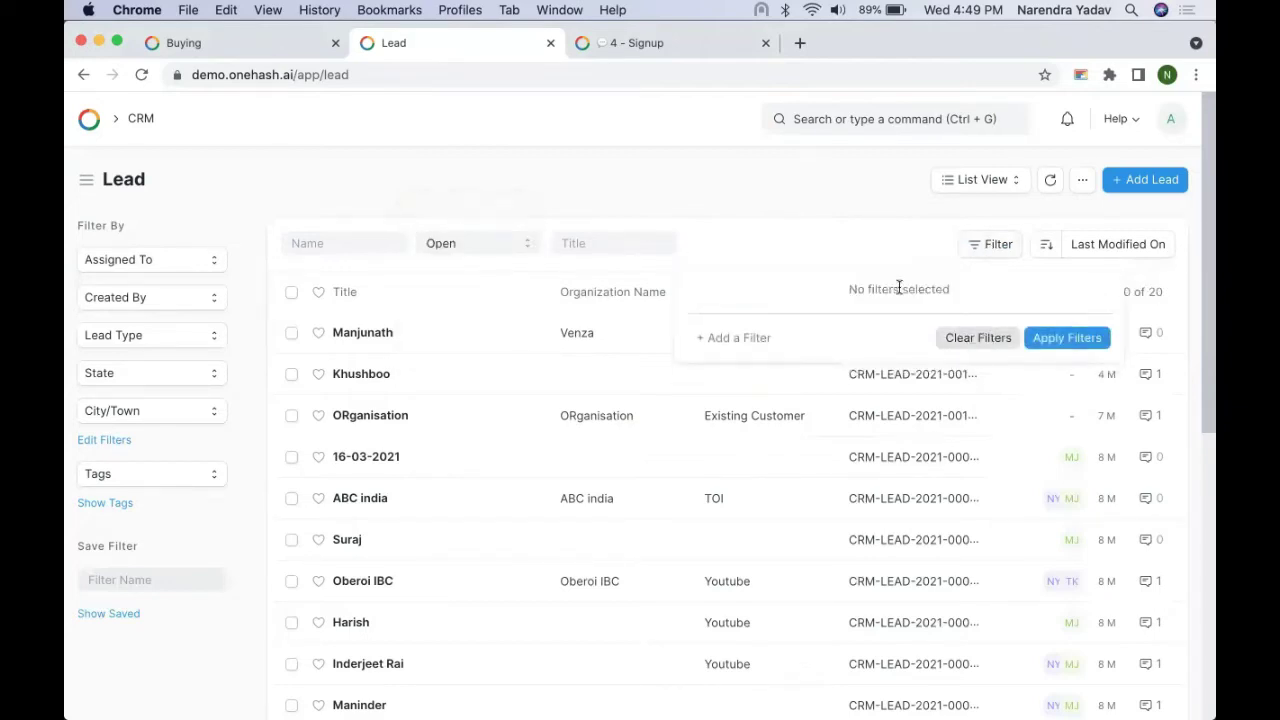
pyautogui.click(803, 218)
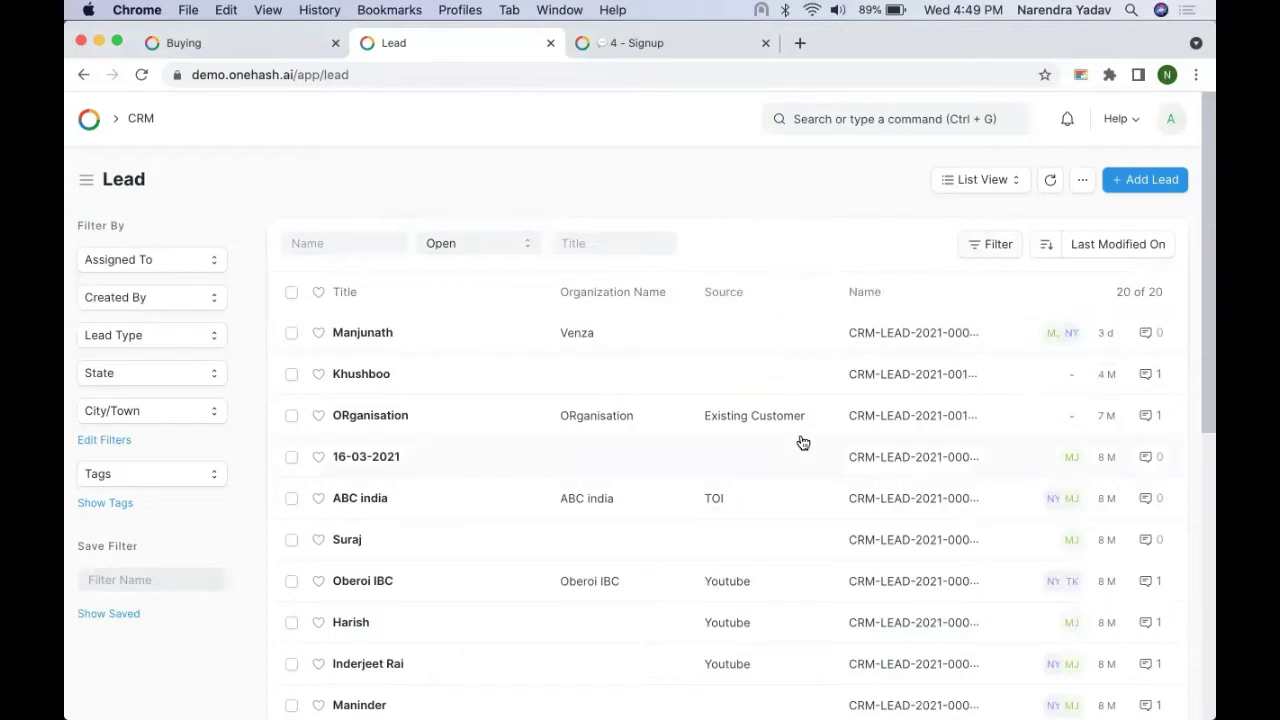
pyautogui.click(490, 243)
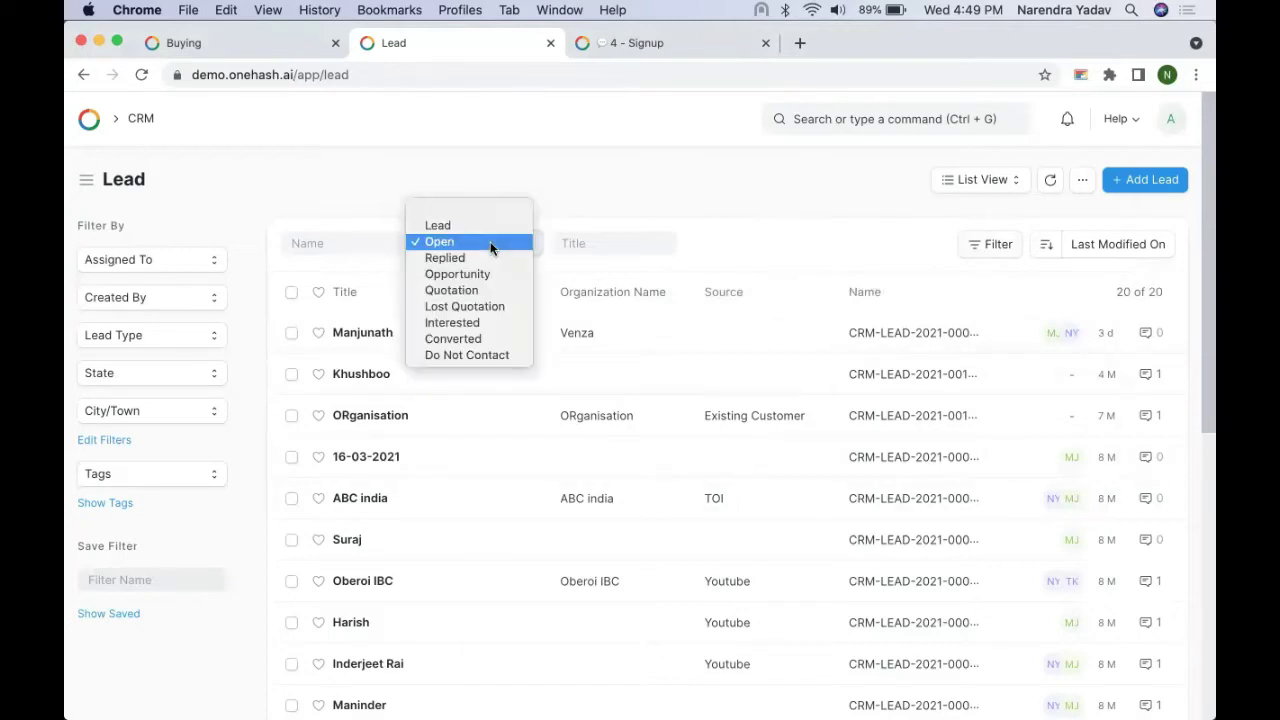
pyautogui.click(473, 210)
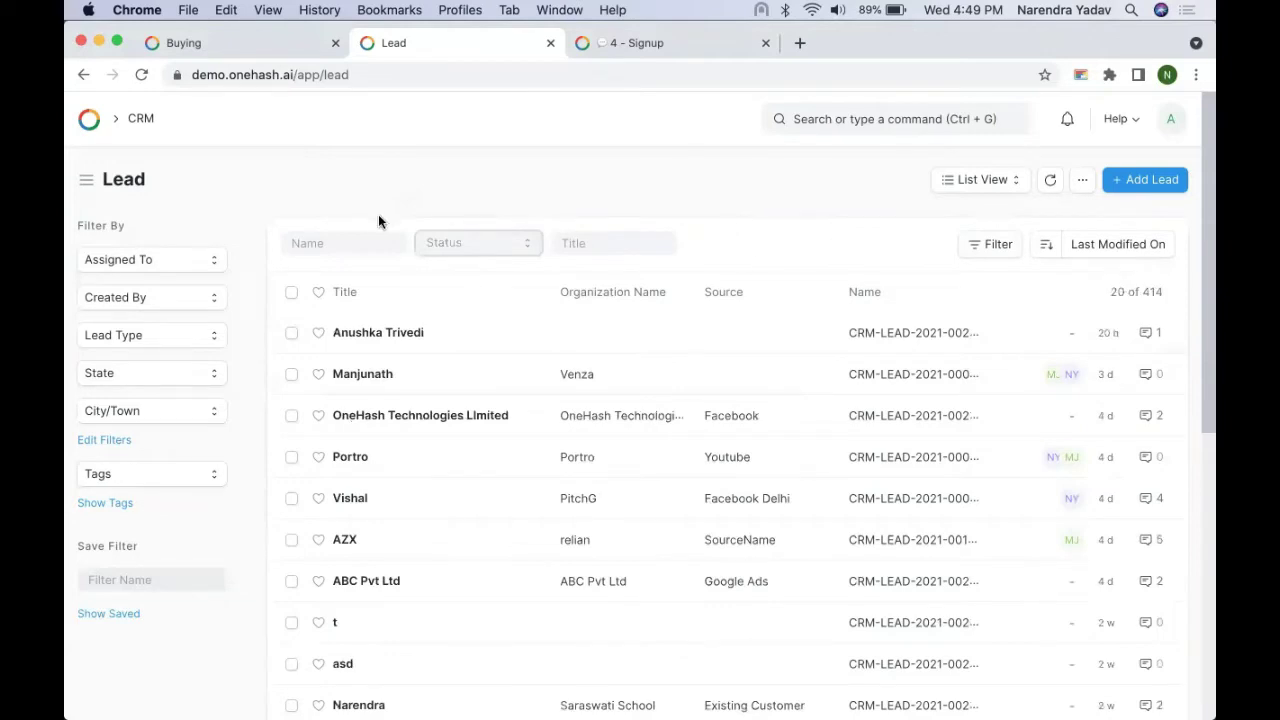
# Step: Add and apply a Created On filter with Timespan set to Yesterday
pyautogui.click(998, 245)
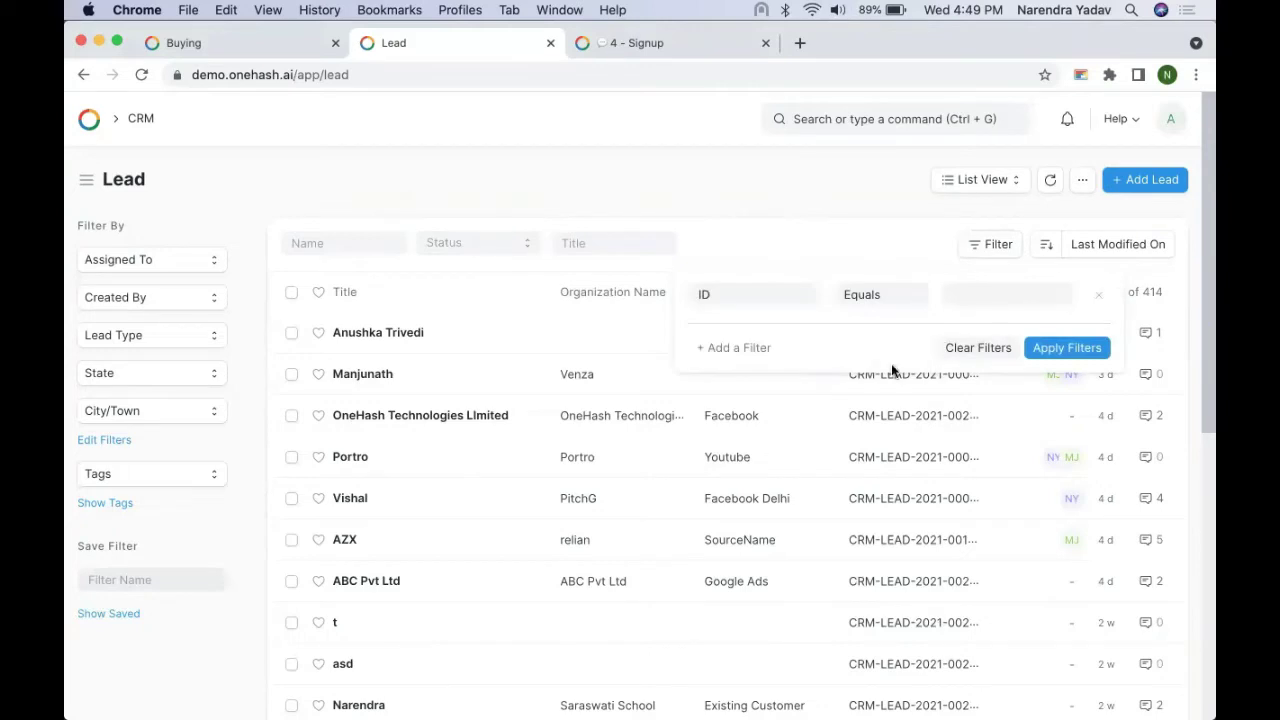
pyautogui.click(982, 348)
pyautogui.click(735, 347)
pyautogui.click(749, 294)
pyautogui.write('create')
pyautogui.click(740, 373)
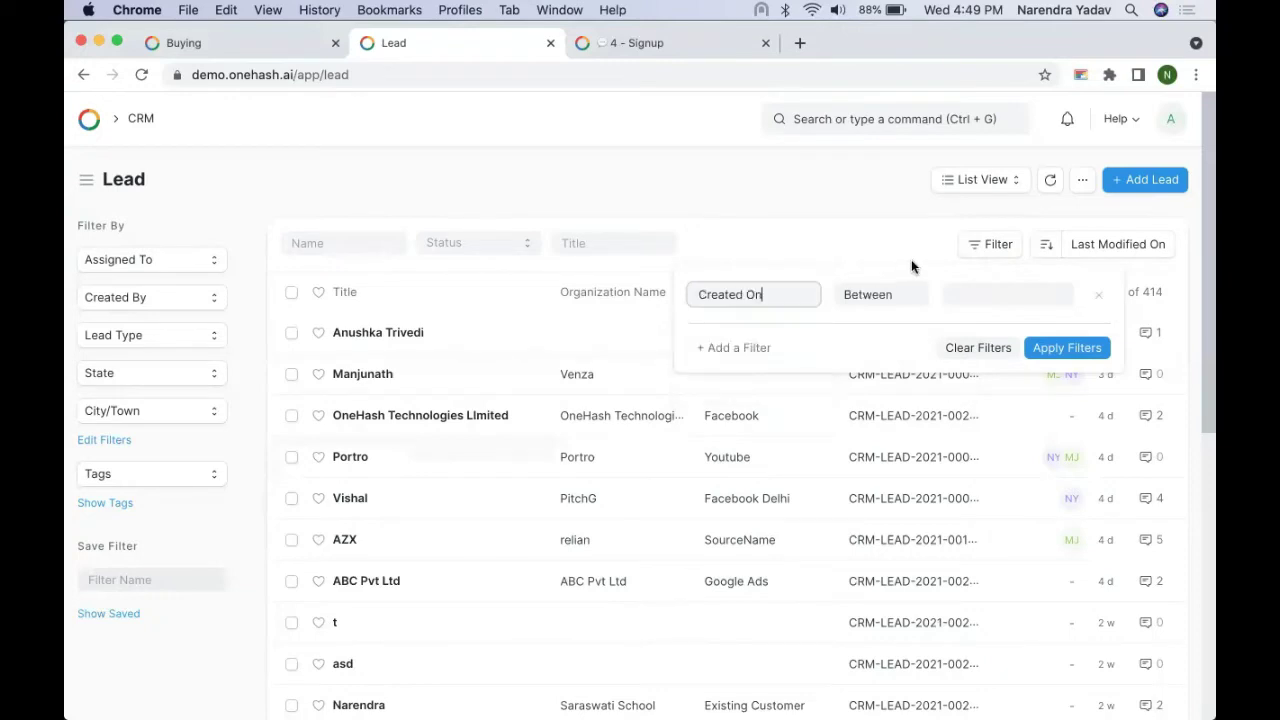
pyautogui.click(866, 295)
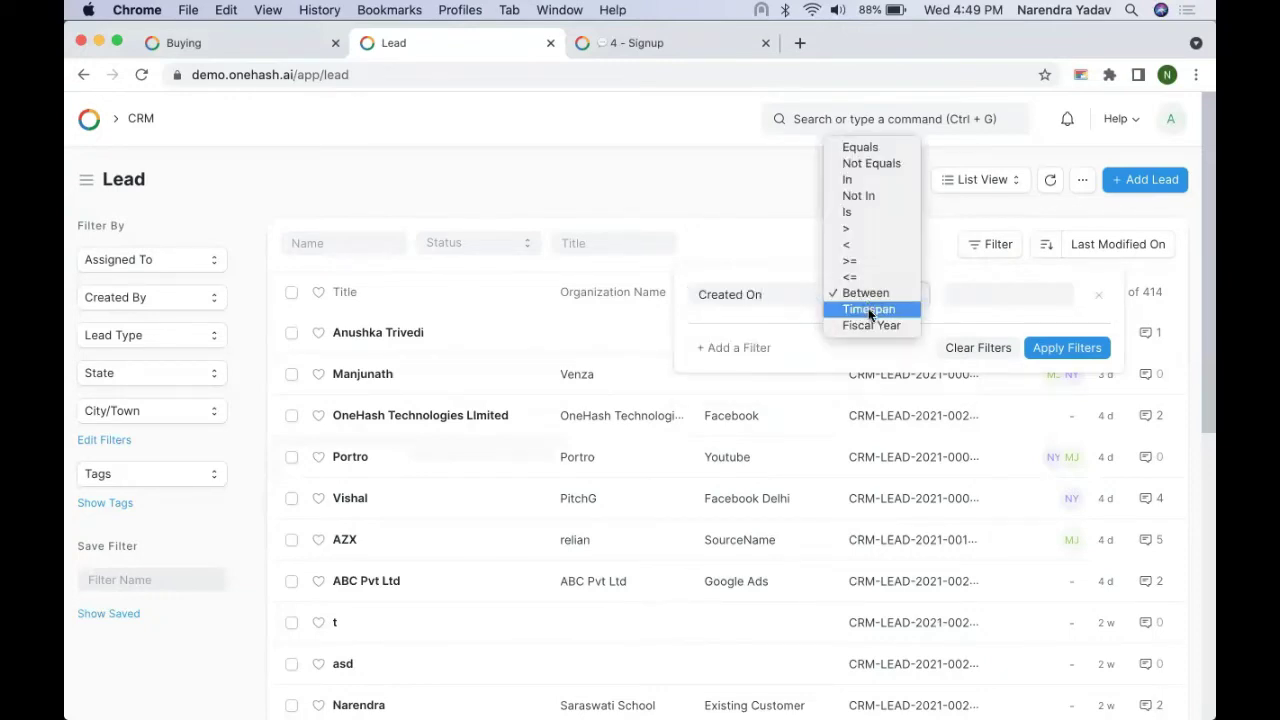
pyautogui.click(868, 308)
pyautogui.click(994, 293)
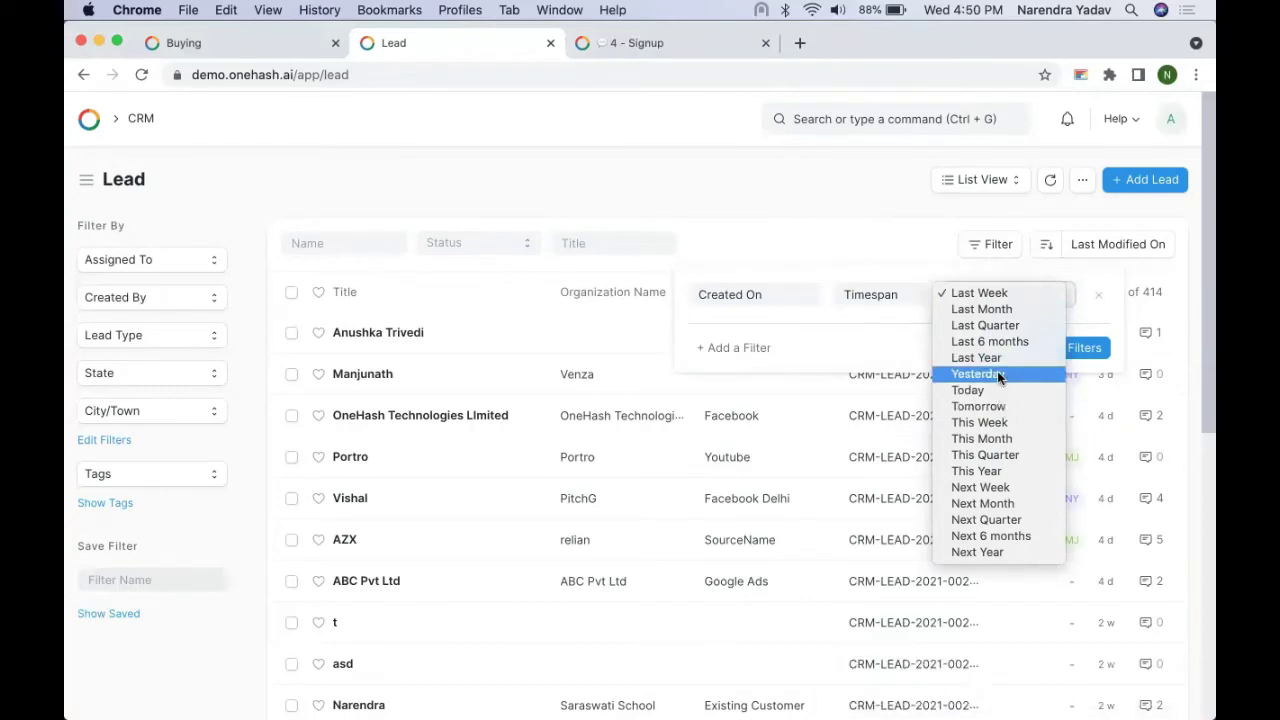
pyautogui.click(999, 376)
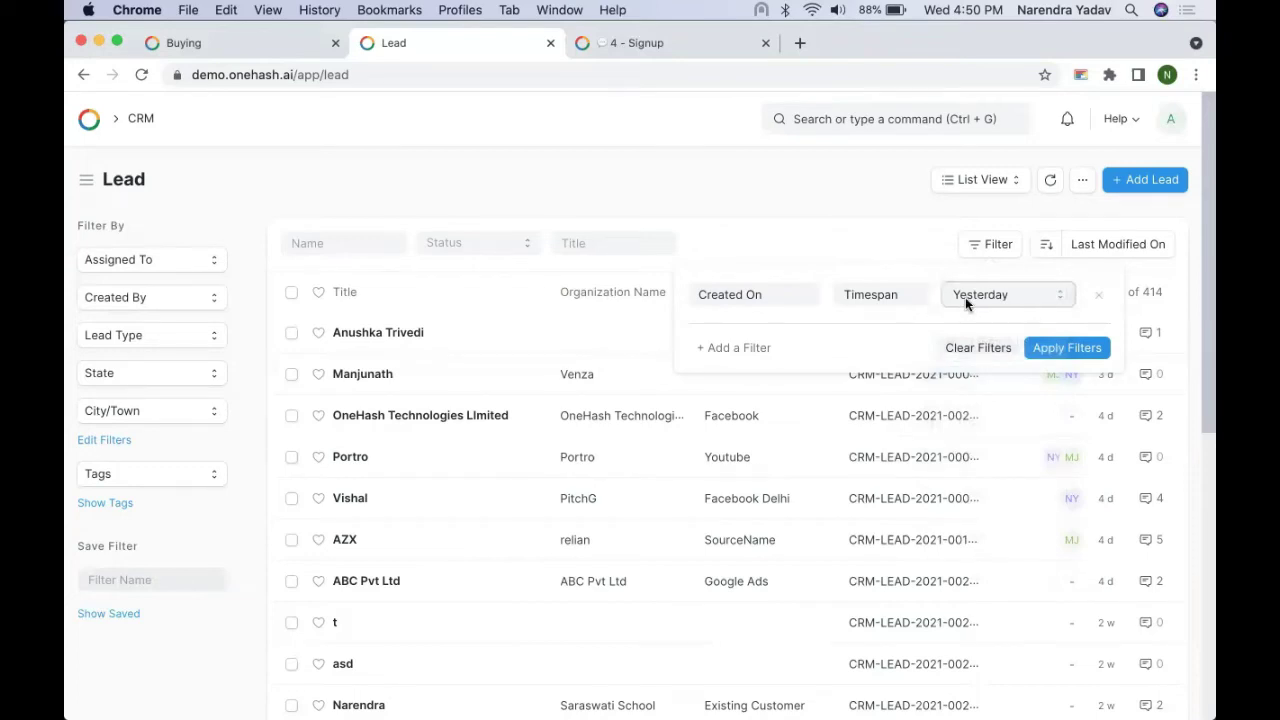
pyautogui.click(1064, 348)
pyautogui.click(147, 578)
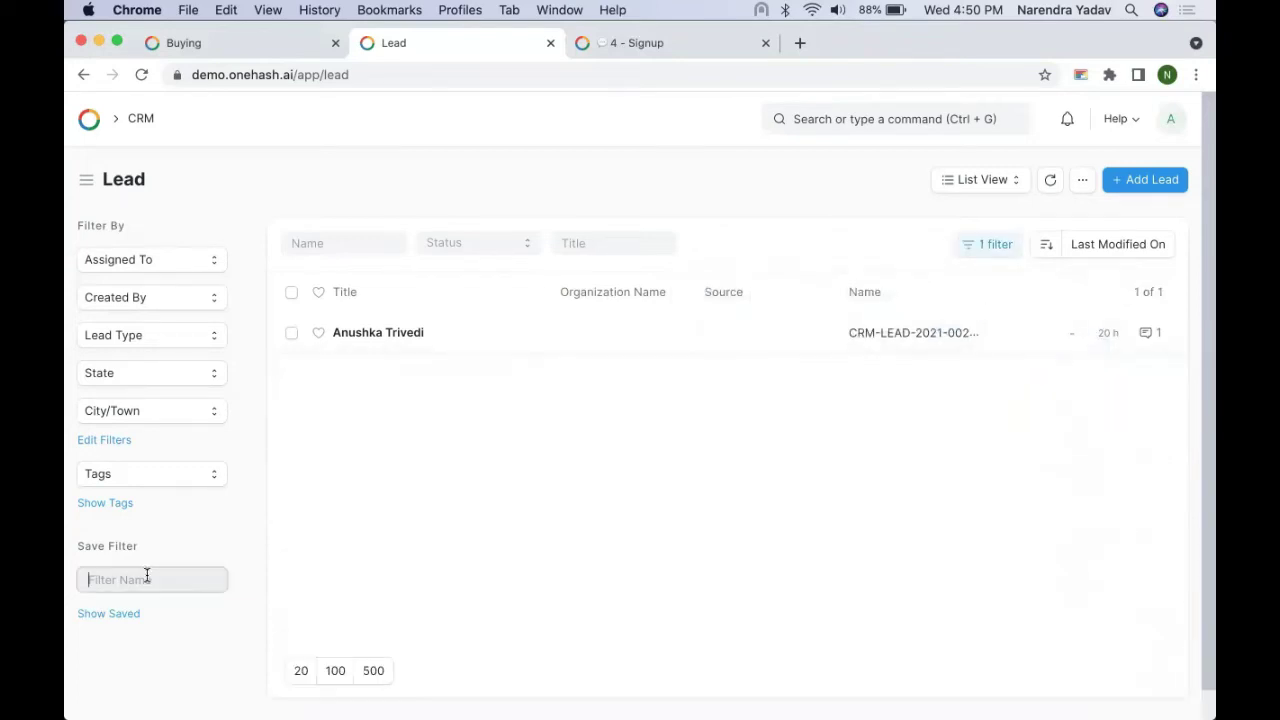
# Step: Save the lead filter under the name 'Leads Created Yesterday'
pyautogui.write('Leads Create')
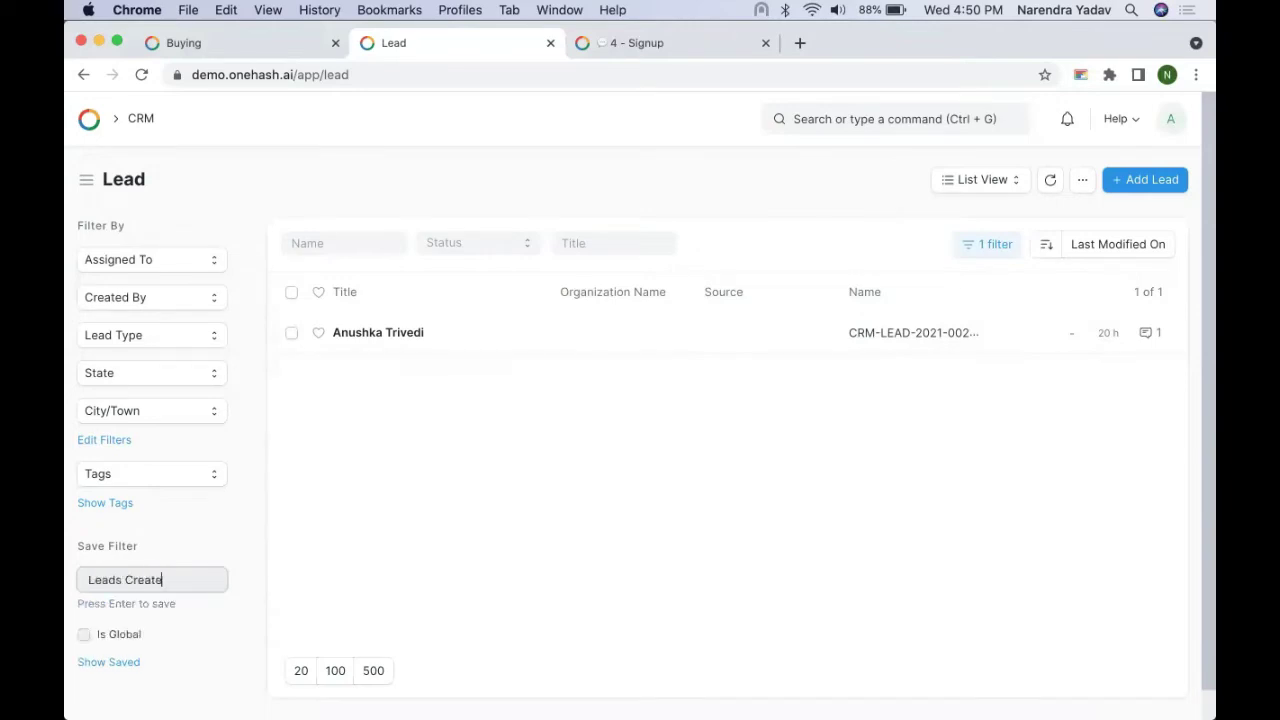
pyautogui.write('d Yesterday')
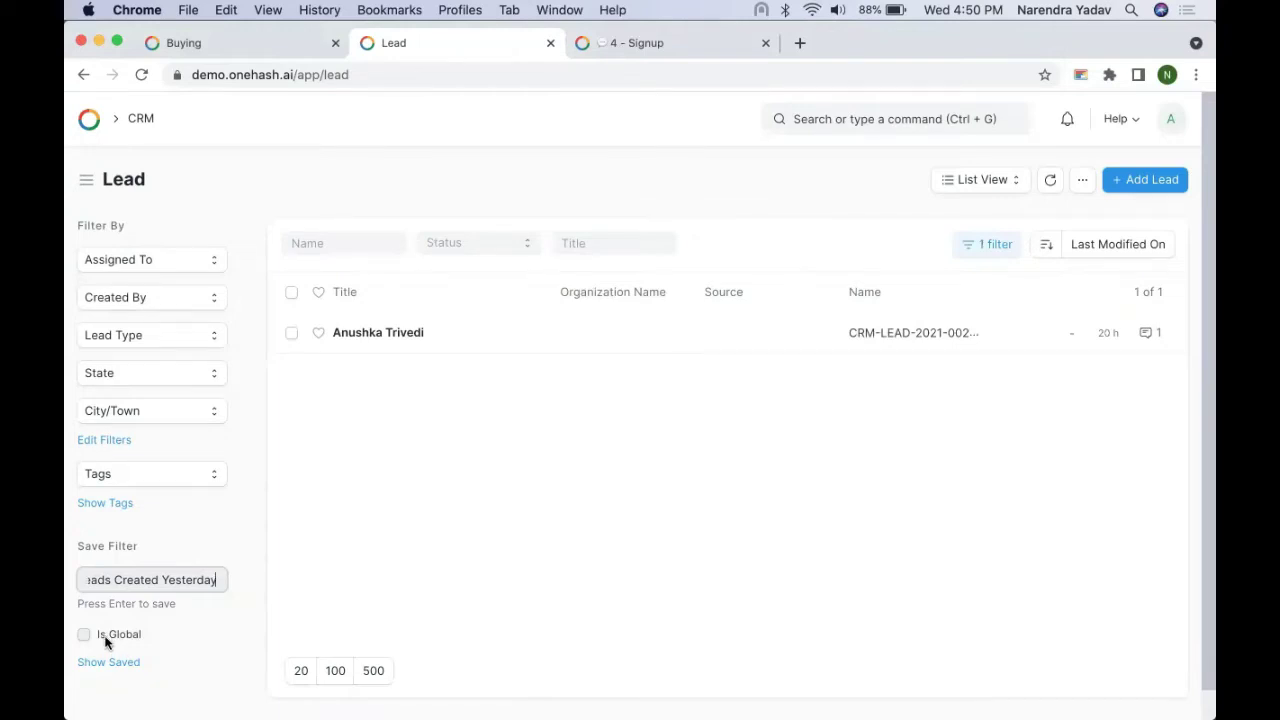
pyautogui.click(105, 643)
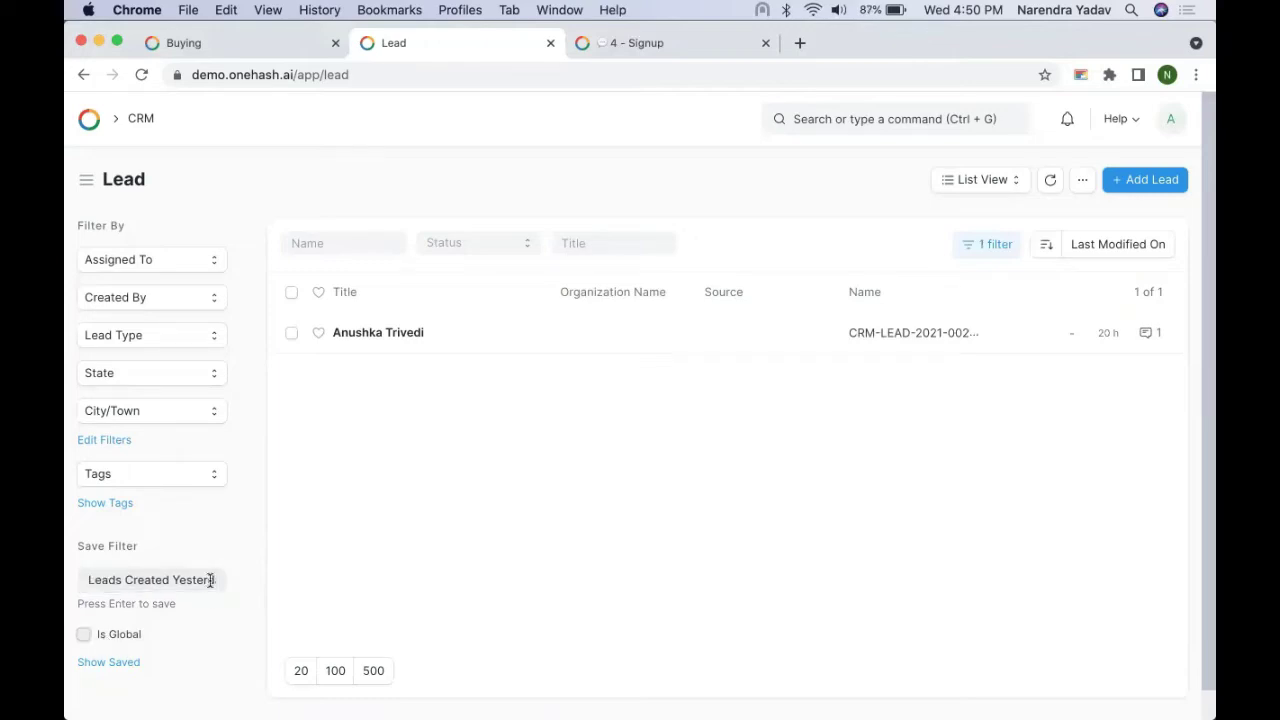
pyautogui.press('Return')
# Step: Apply the saved 'Leads Created Yesterday' filter from the sidebar
pyautogui.scroll(-3, 222, 586)
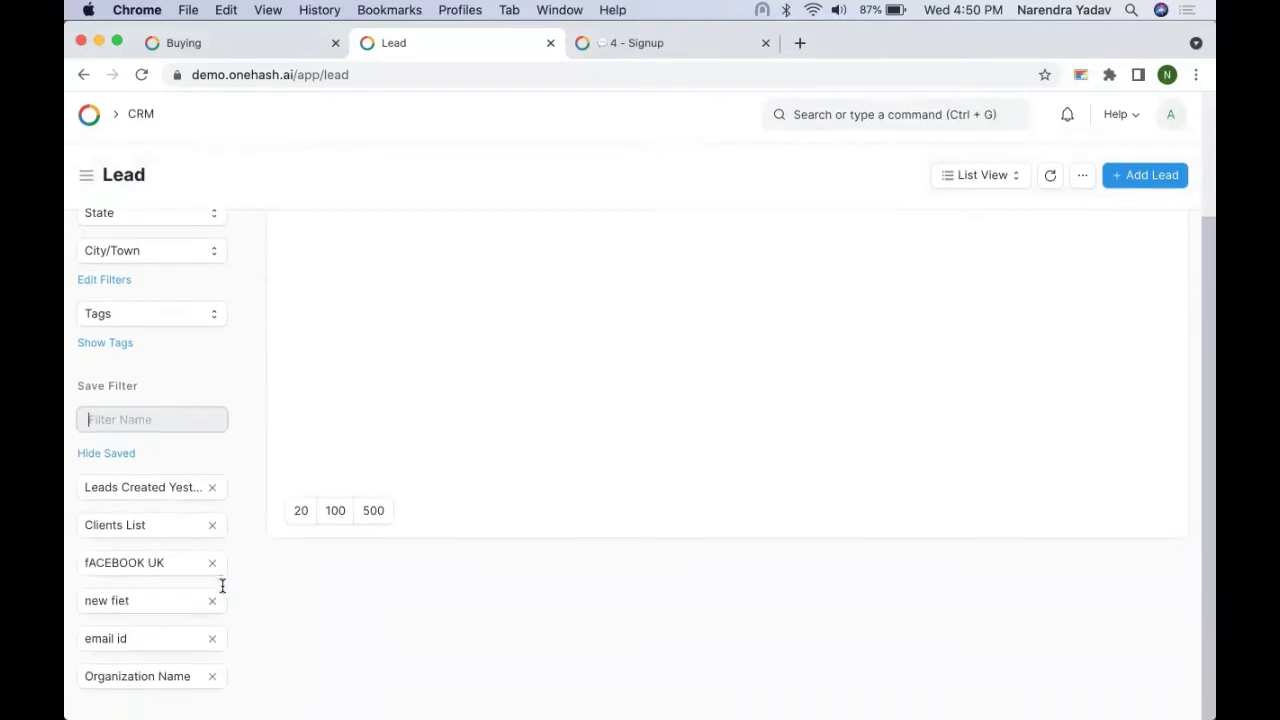
pyautogui.click(131, 490)
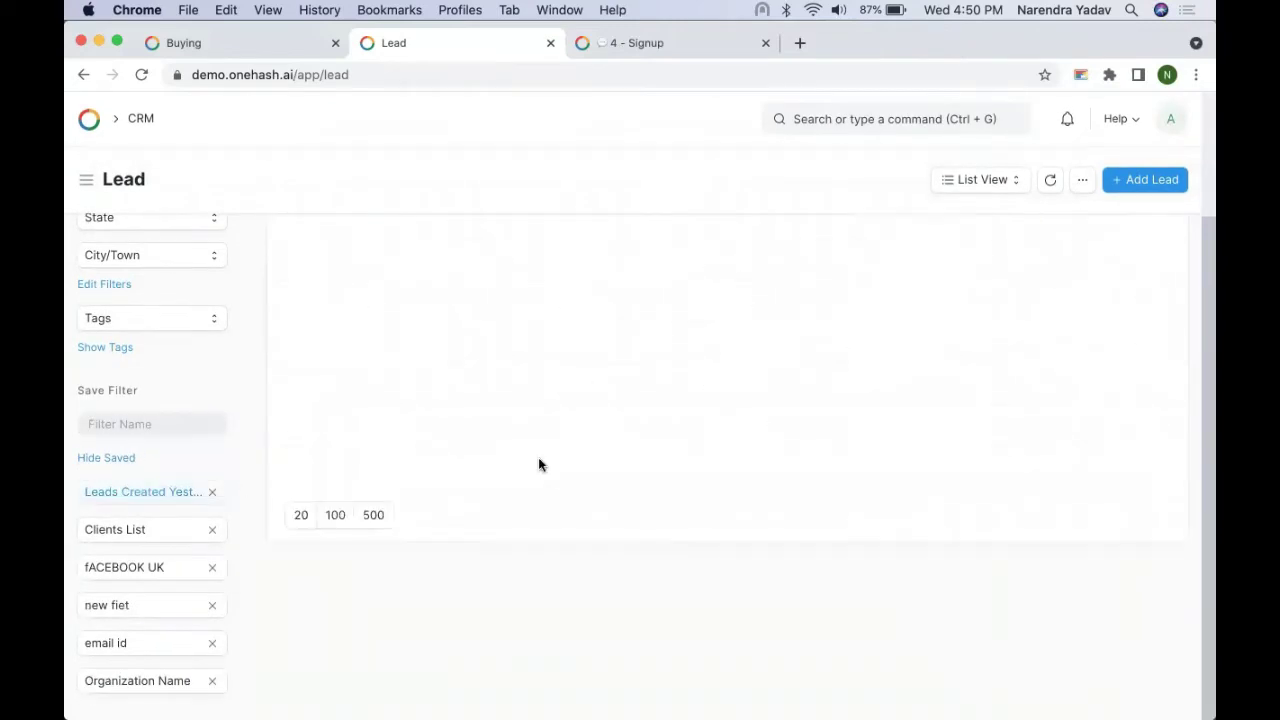
pyautogui.scroll(3, 538, 464)
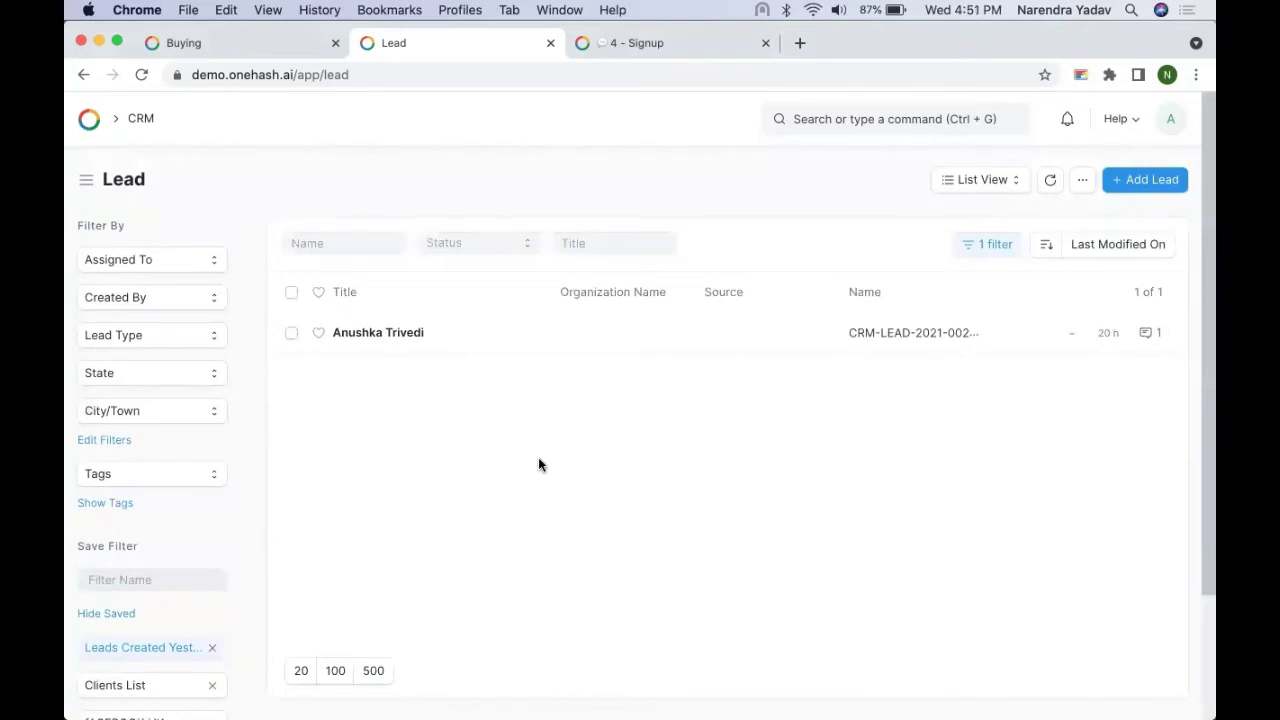
pyautogui.scroll(-3, 519, 434)
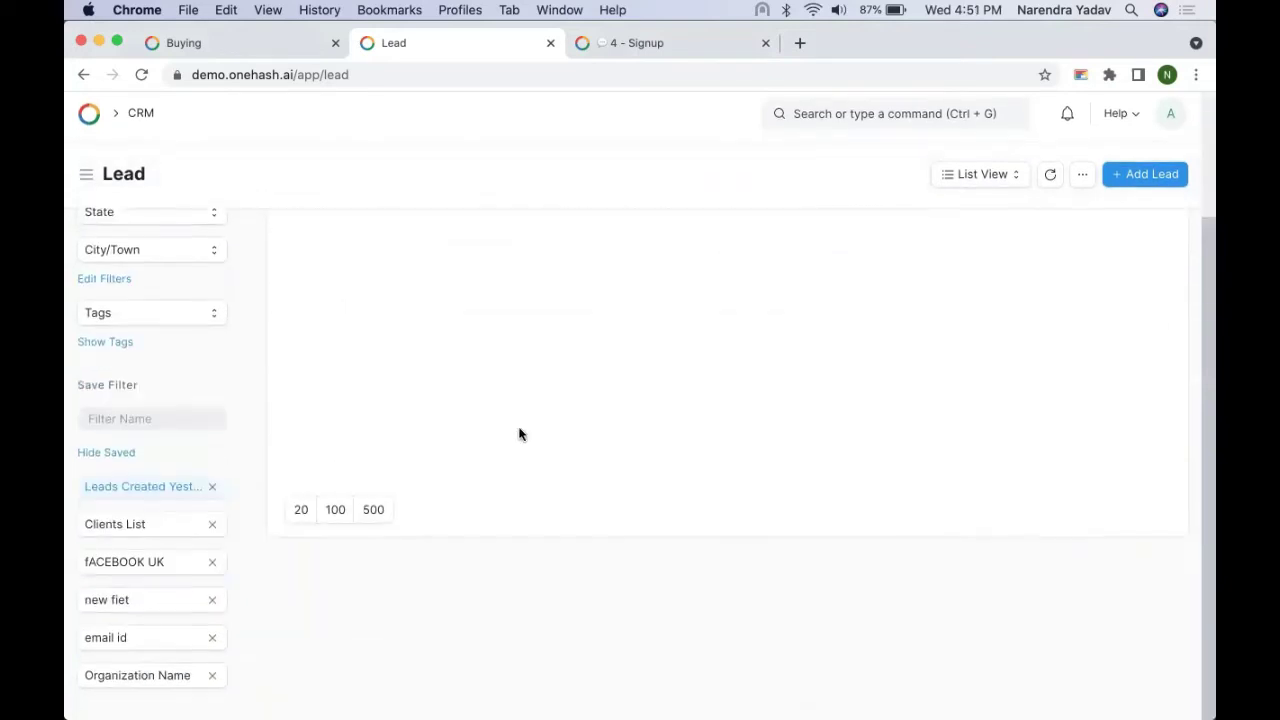
# Step: Delete the 'Leads Created Yesterday' saved filter and select the leads on the page
pyautogui.click(212, 496)
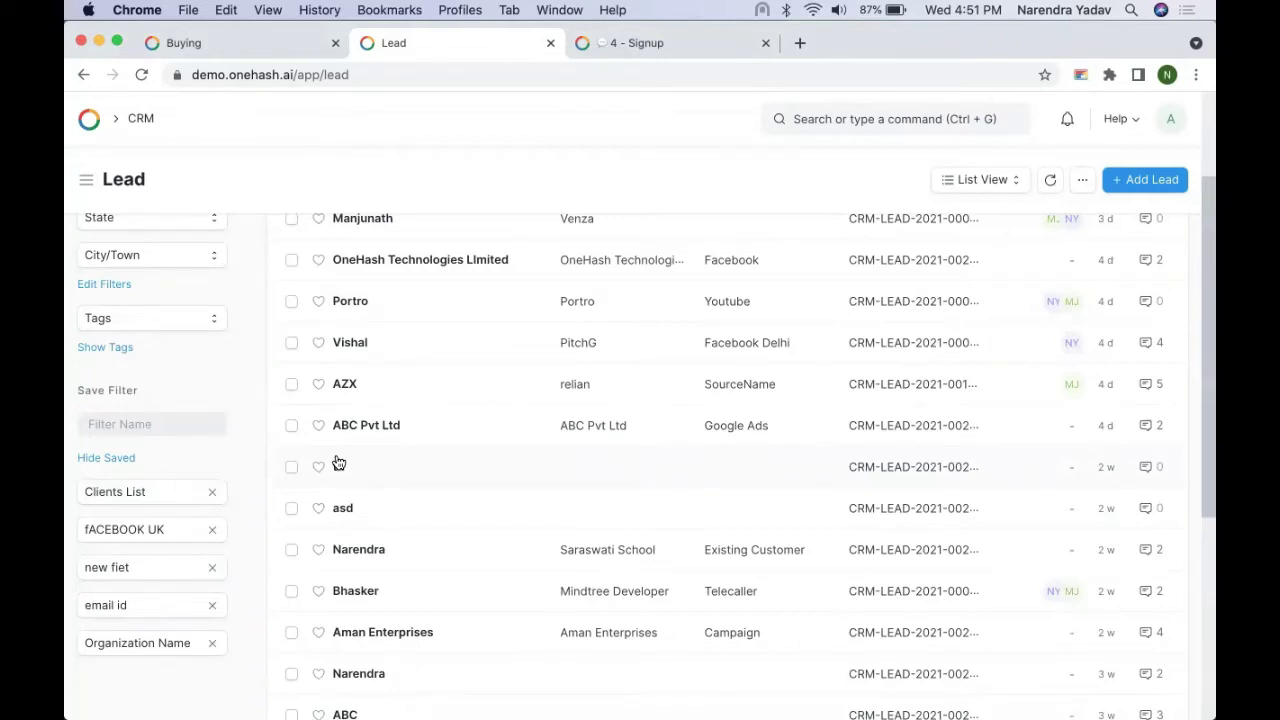
pyautogui.scroll(3, 477, 391)
pyautogui.click(290, 292)
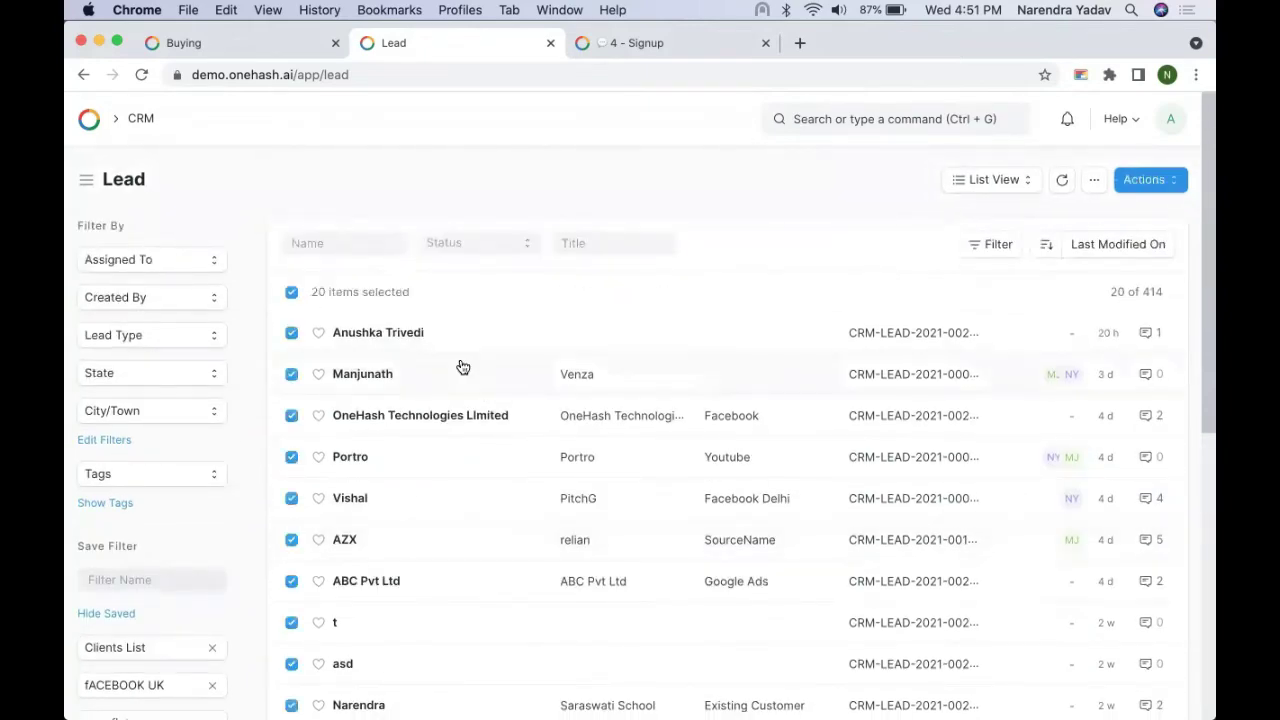
# Step: Raise the page size to 100, then 500, and select all 200 loaded leads
pyautogui.scroll(-10, 460, 366)
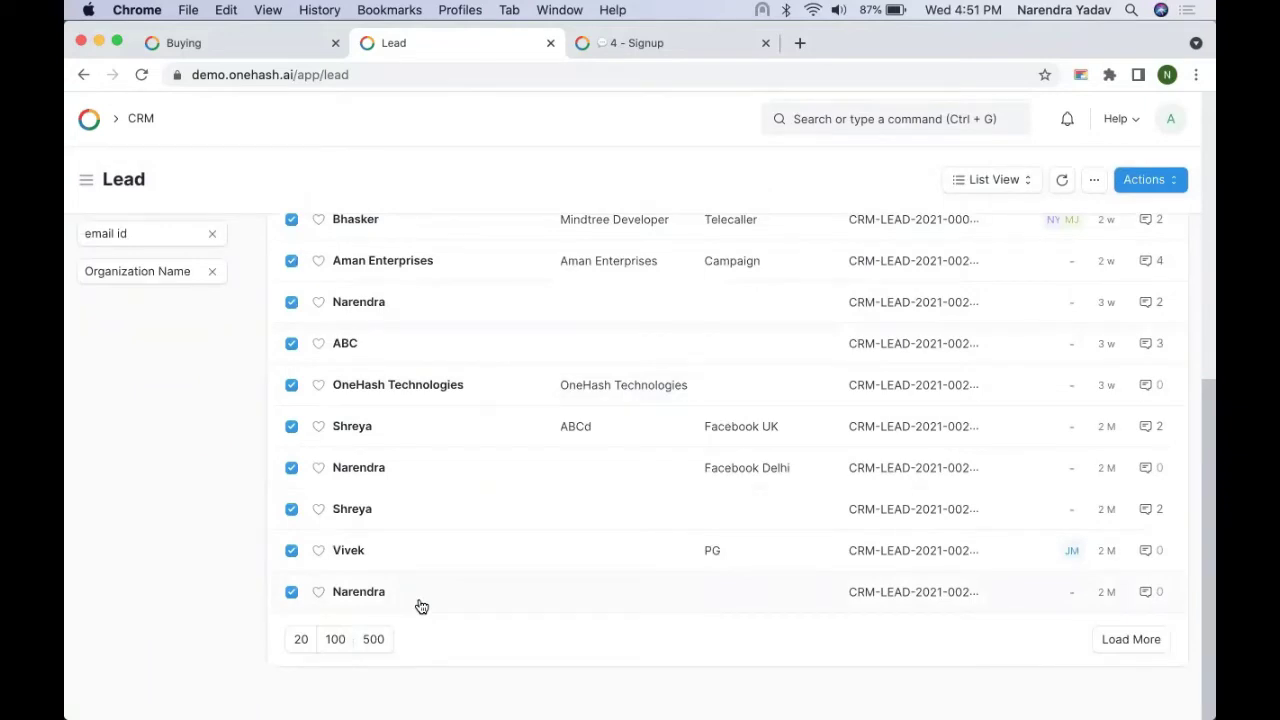
pyautogui.click(335, 639)
pyautogui.scroll(-5, 443, 462)
pyautogui.scroll(-20, 443, 462)
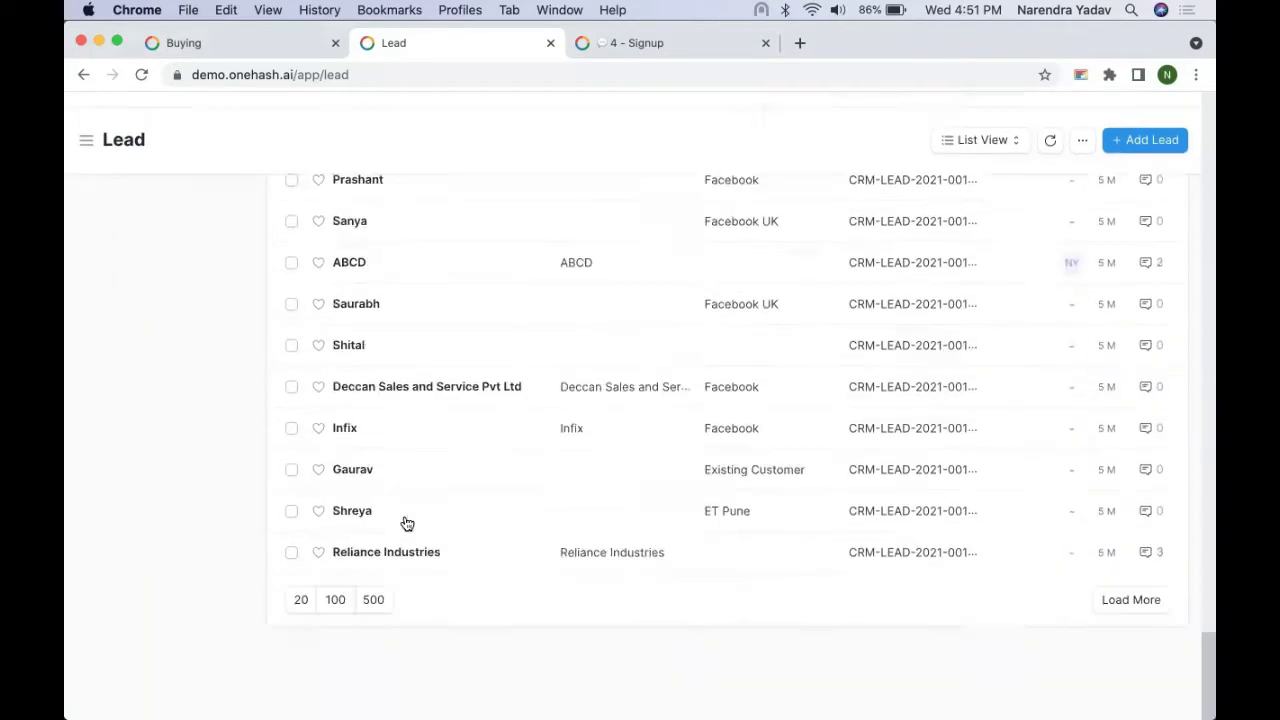
pyautogui.scroll(1, 407, 523)
pyautogui.click(373, 640)
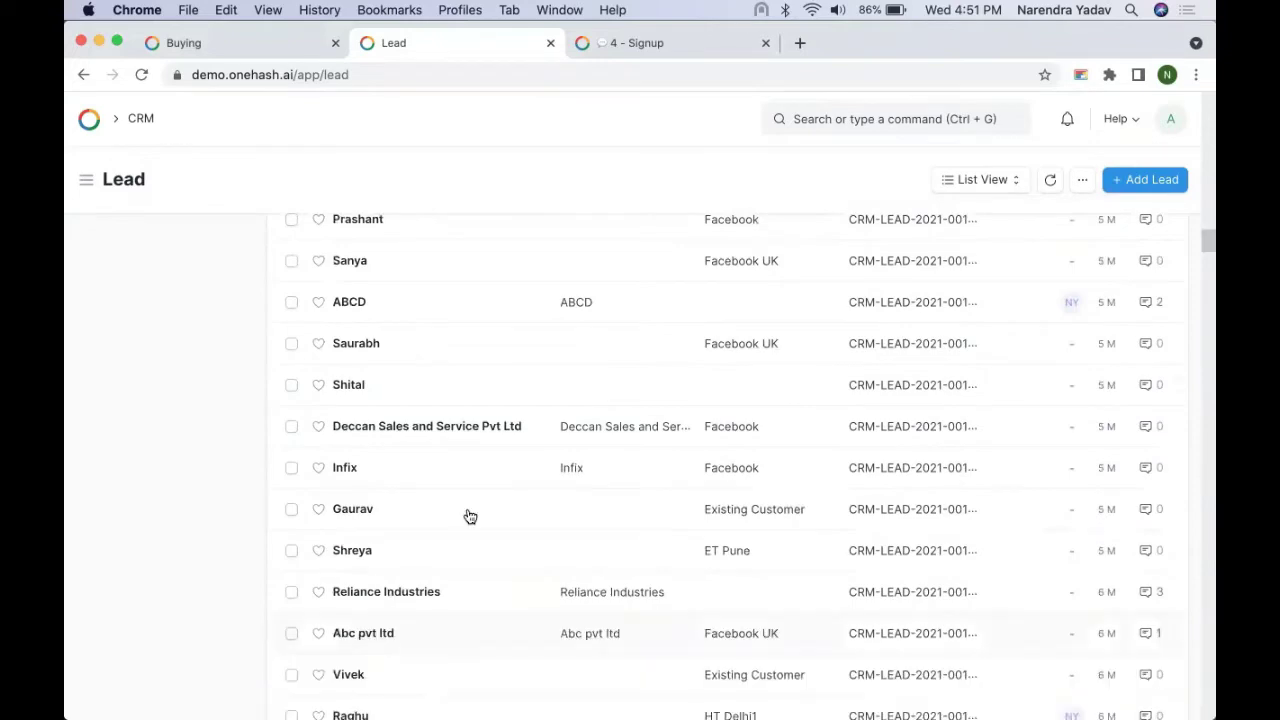
pyautogui.scroll(-15, 469, 514)
pyautogui.click(290, 292)
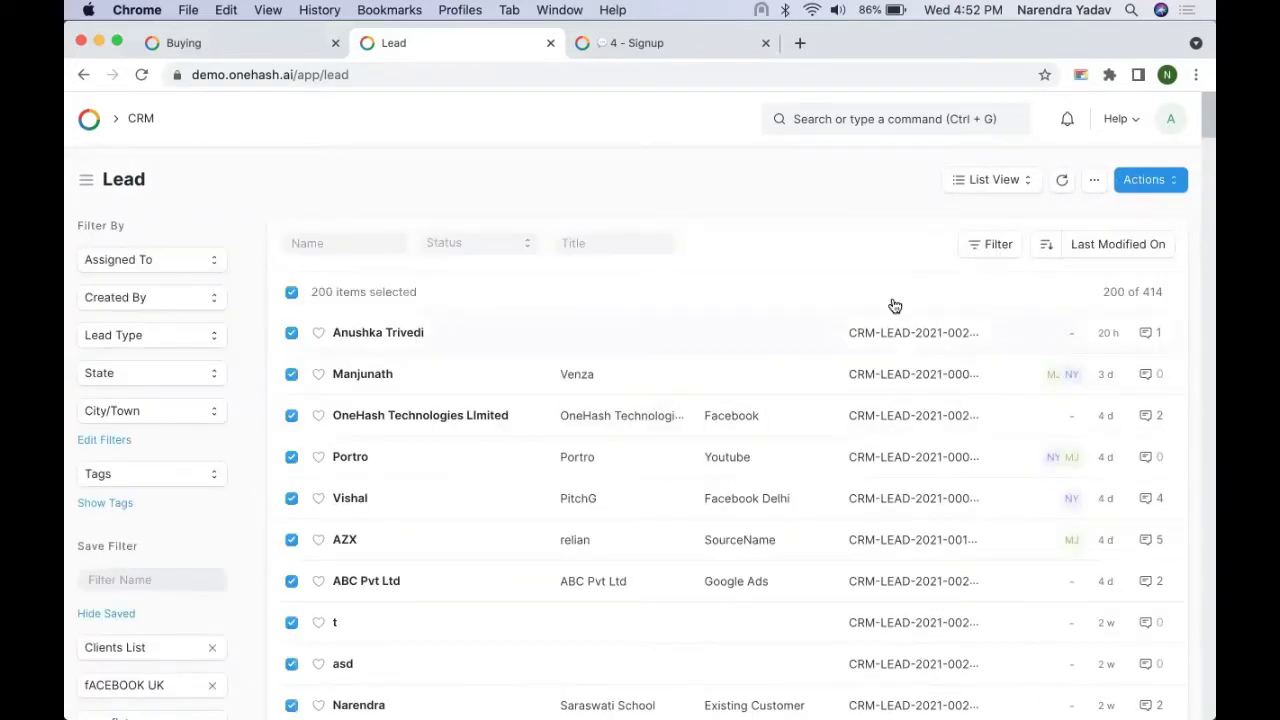
pyautogui.click(1186, 179)
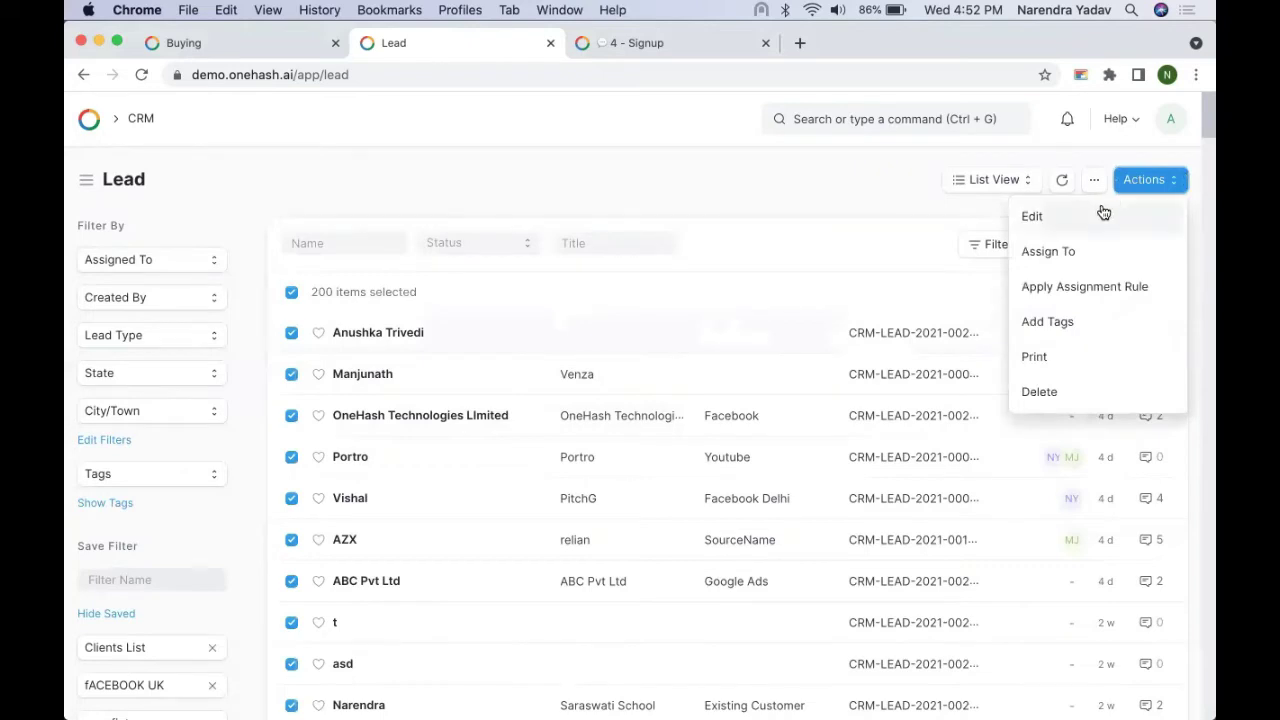
# Step: Bulk-edit the selected leads, setting their State field to Rajasthan
pyautogui.click(1082, 212)
pyautogui.click(596, 207)
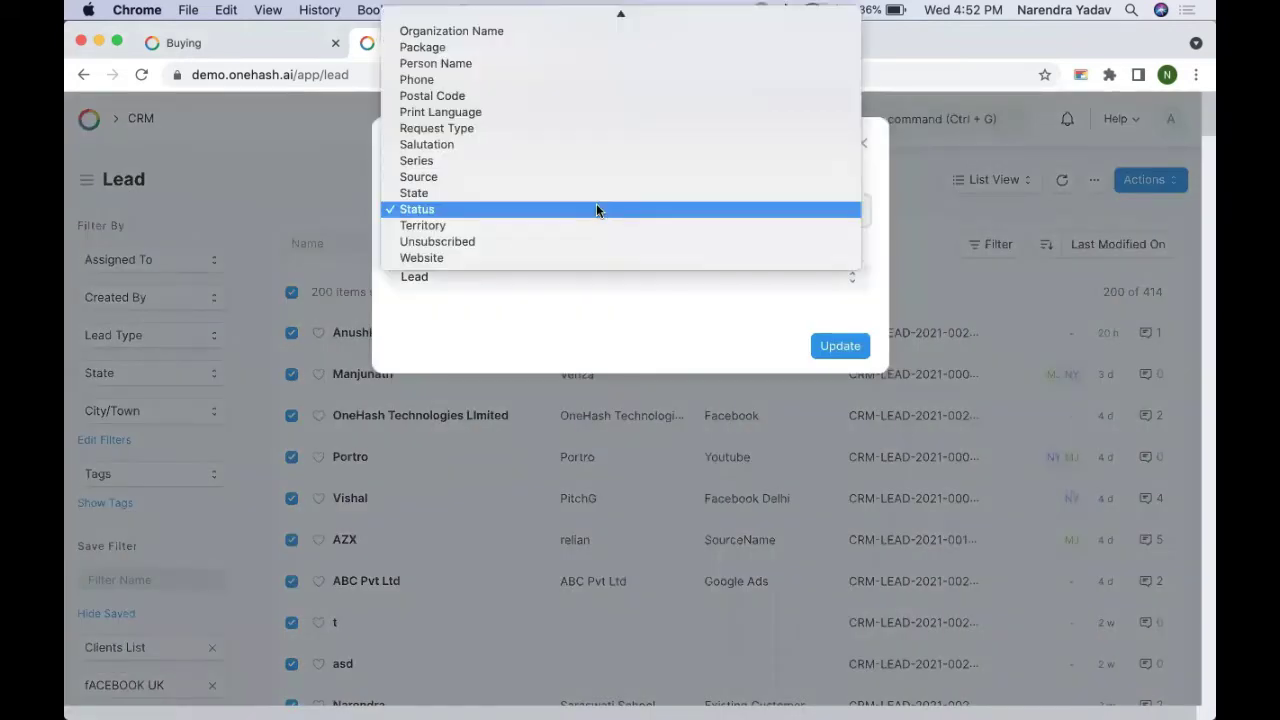
pyautogui.click(596, 193)
pyautogui.click(525, 276)
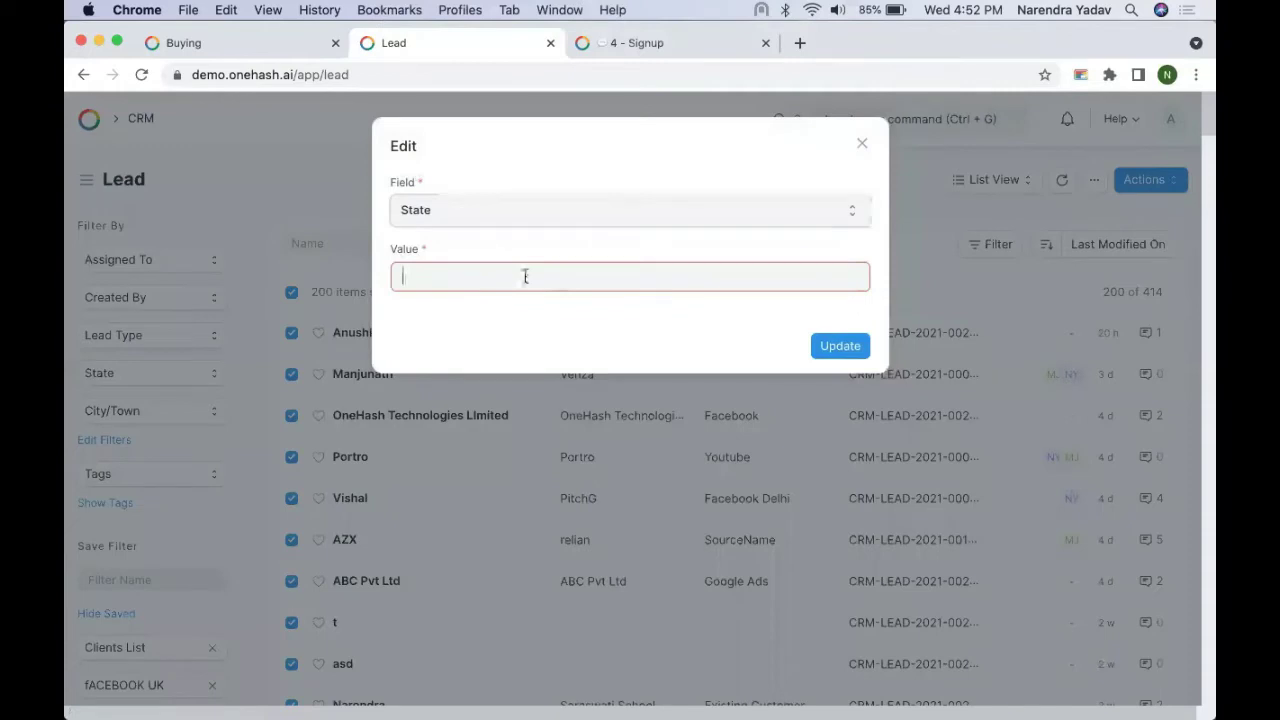
pyautogui.write('Rajasthan')
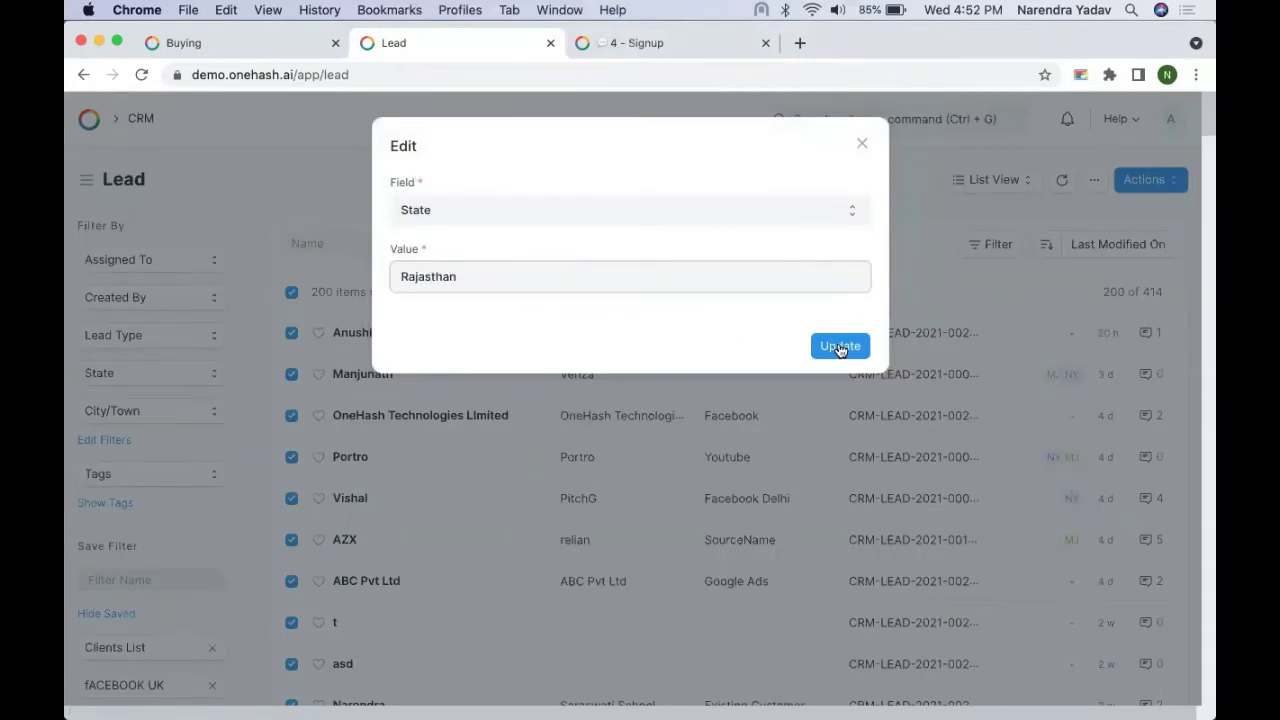
pyautogui.click(840, 346)
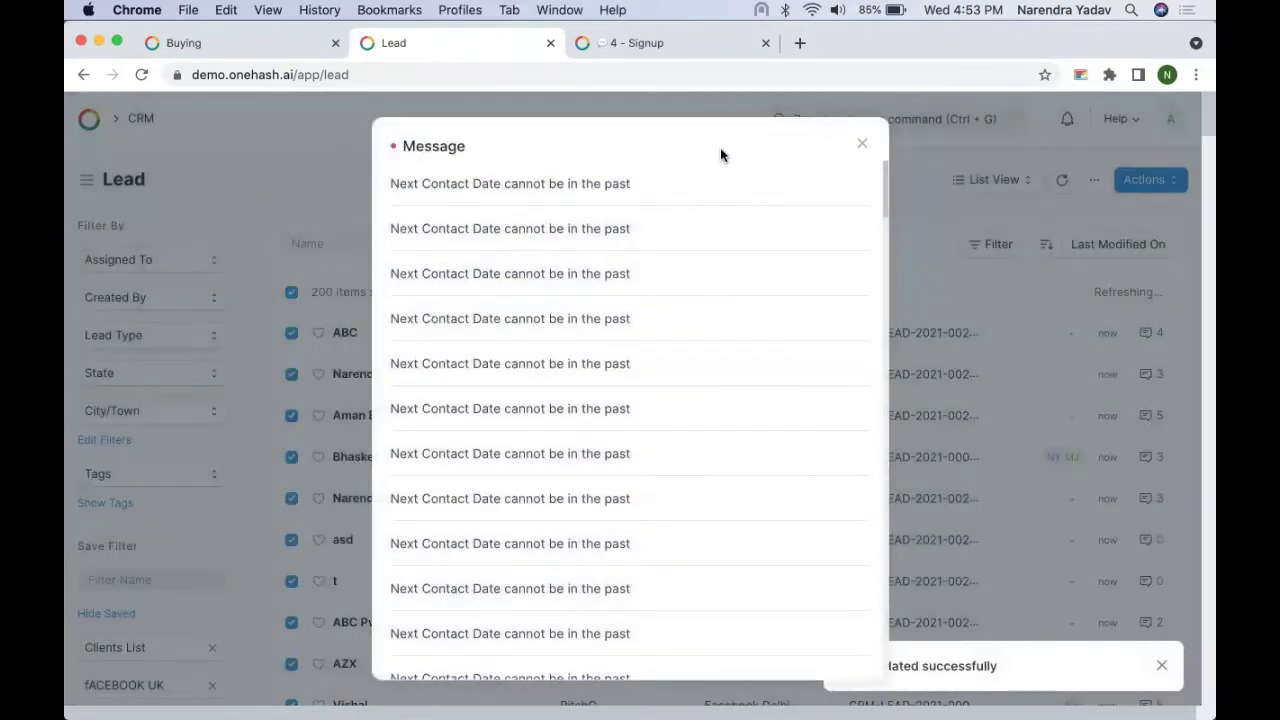
# Step: Dismiss the list of 'Next Contact Date cannot be in the past' errors
pyautogui.scroll(-5, 696, 312)
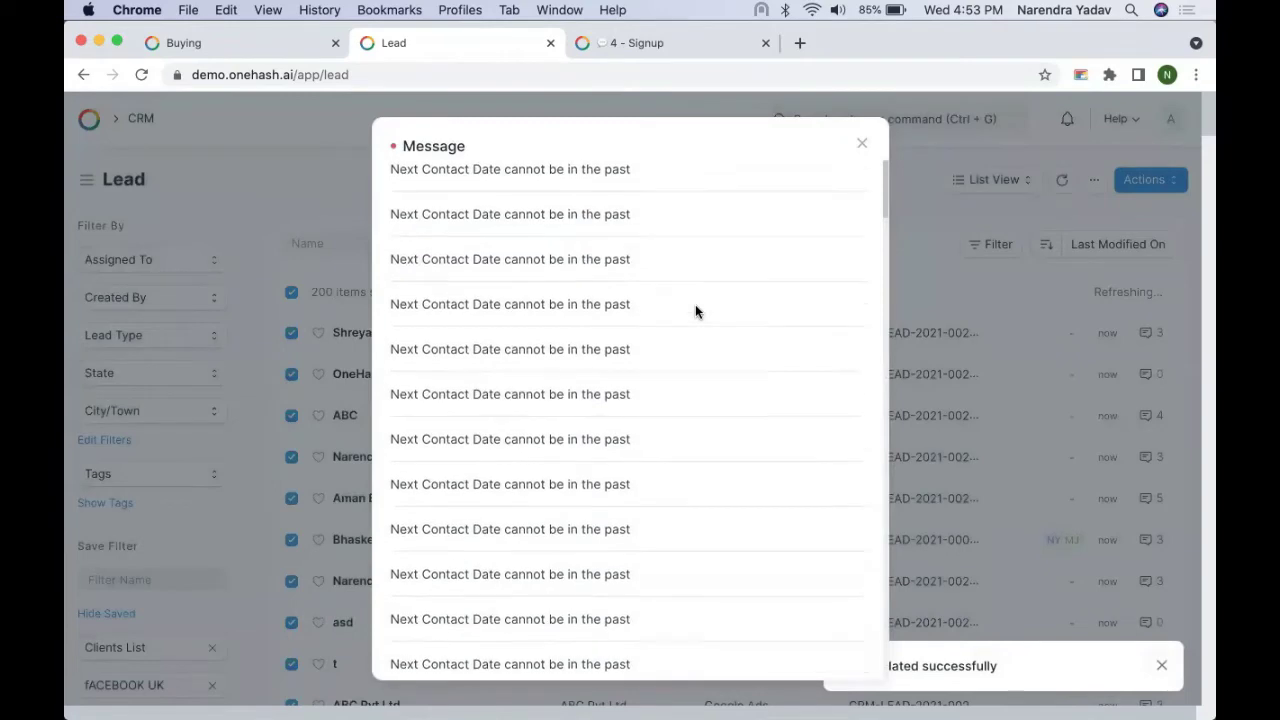
pyautogui.scroll(-5, 695, 305)
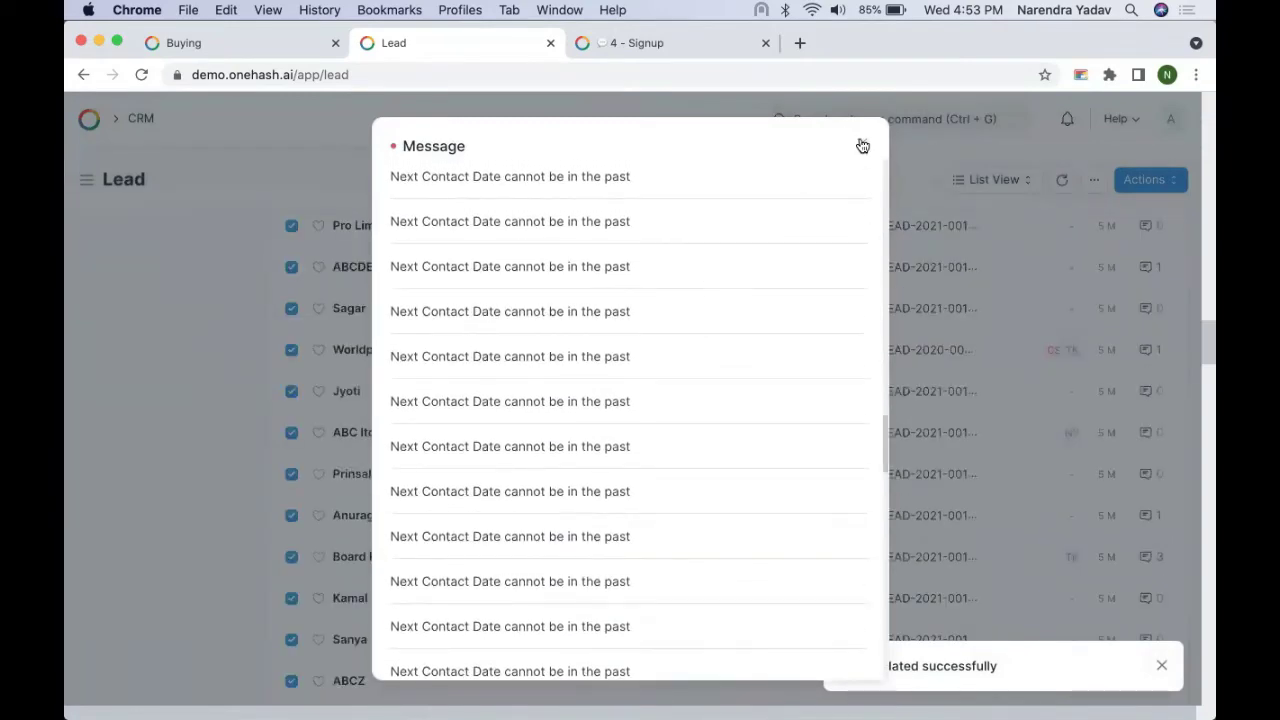
pyautogui.click(862, 146)
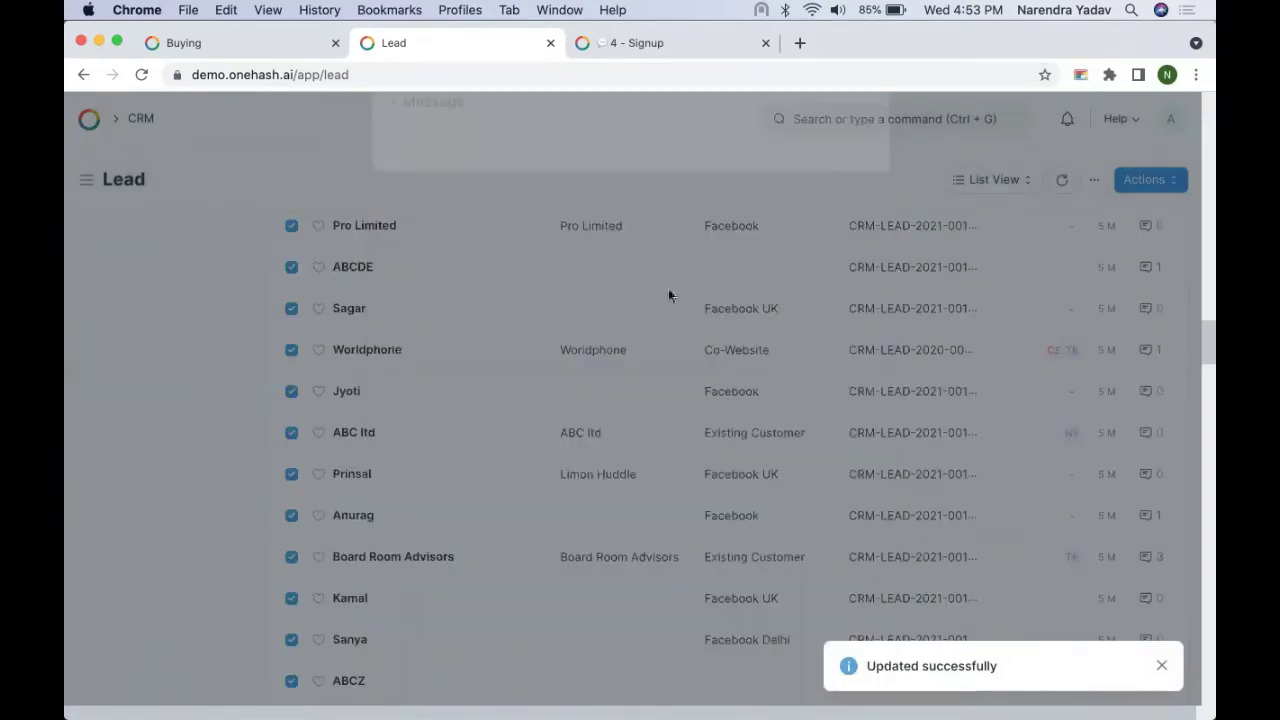
pyautogui.scroll(-5, 669, 295)
pyautogui.scroll(10, 668, 292)
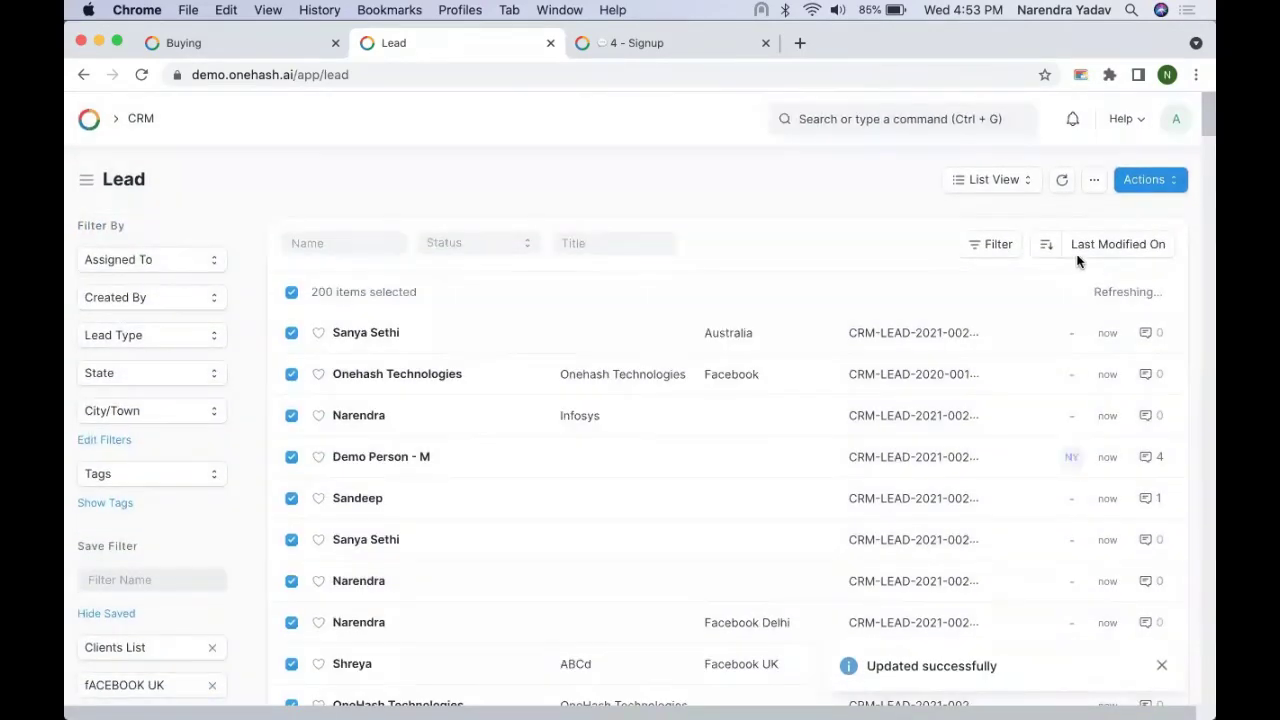
# Step: Close the Actions menu unused and reload the lead list to an unselected first page
pyautogui.click(1148, 179)
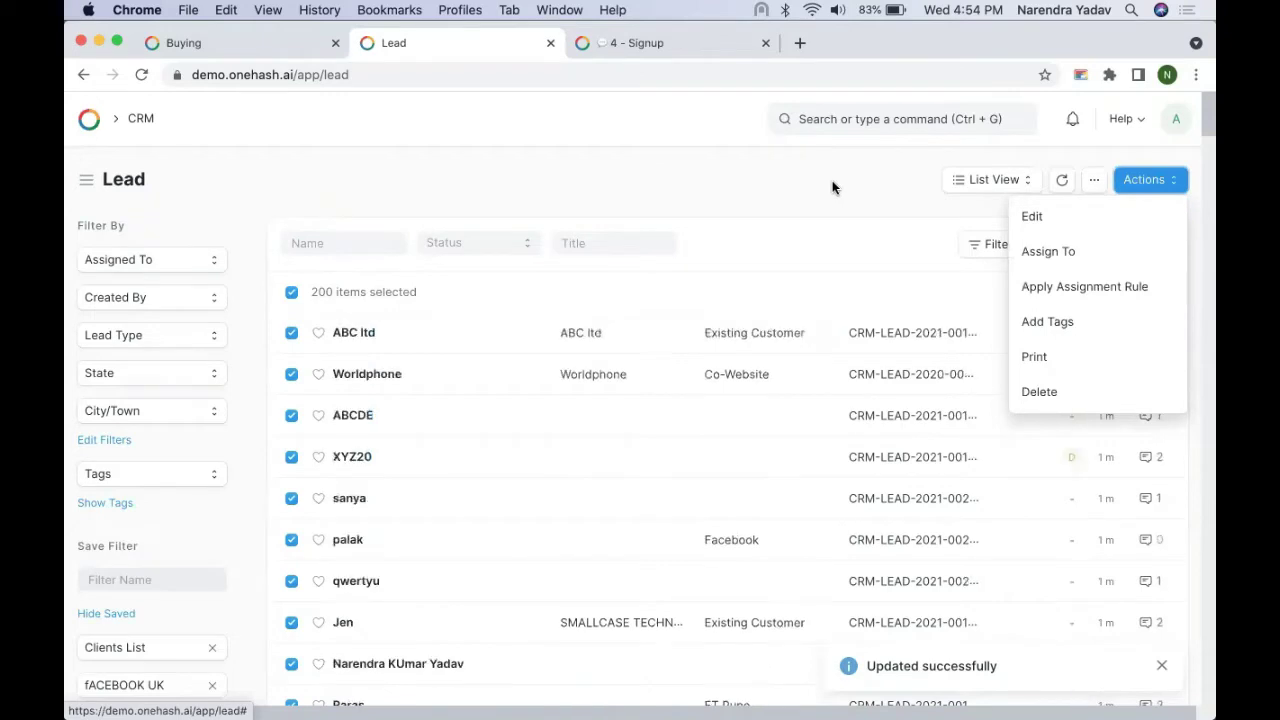
pyautogui.click(831, 188)
pyautogui.press('super+r')
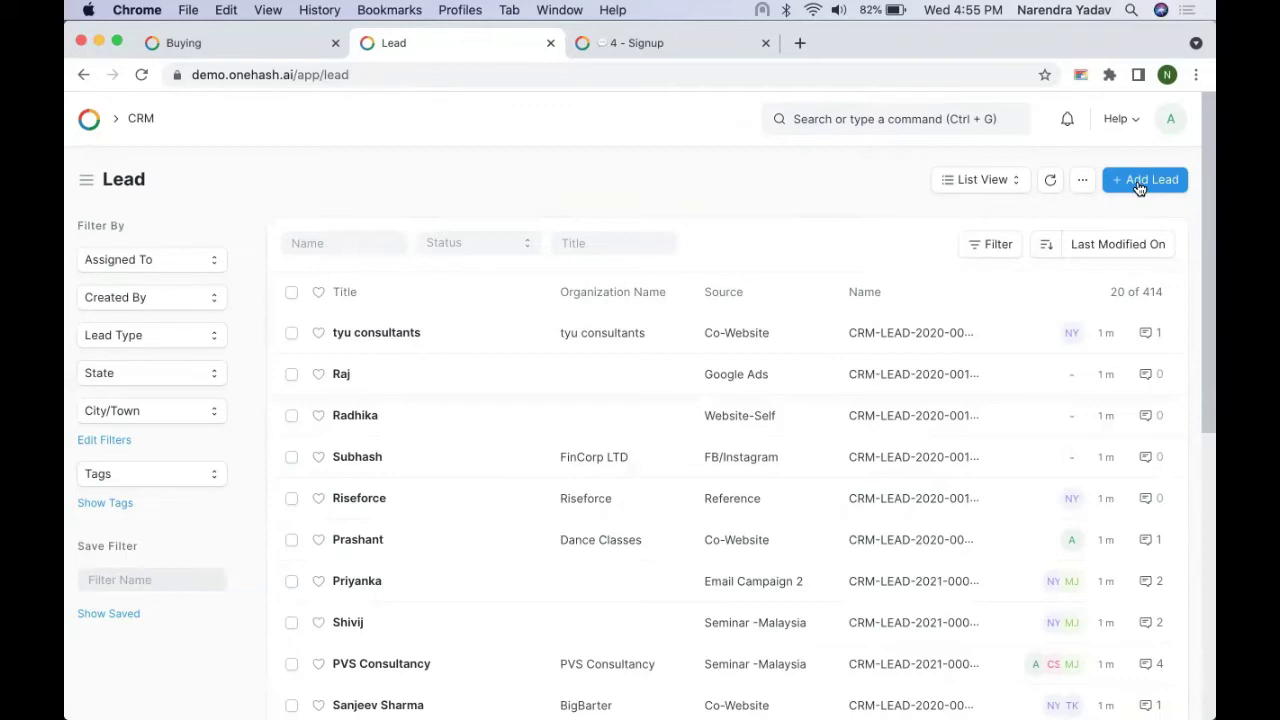
# Step: Reverse the Last Modified On sort order and switch the leads to Report view
pyautogui.click(1118, 247)
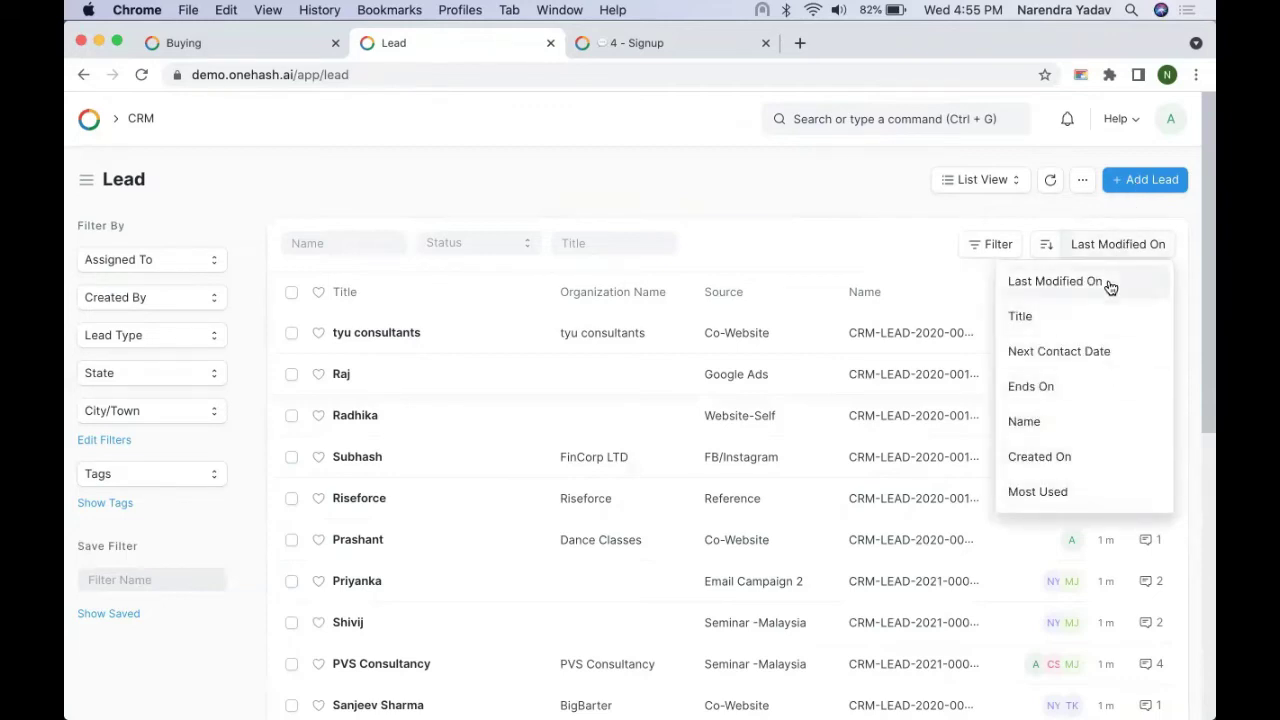
pyautogui.click(1046, 249)
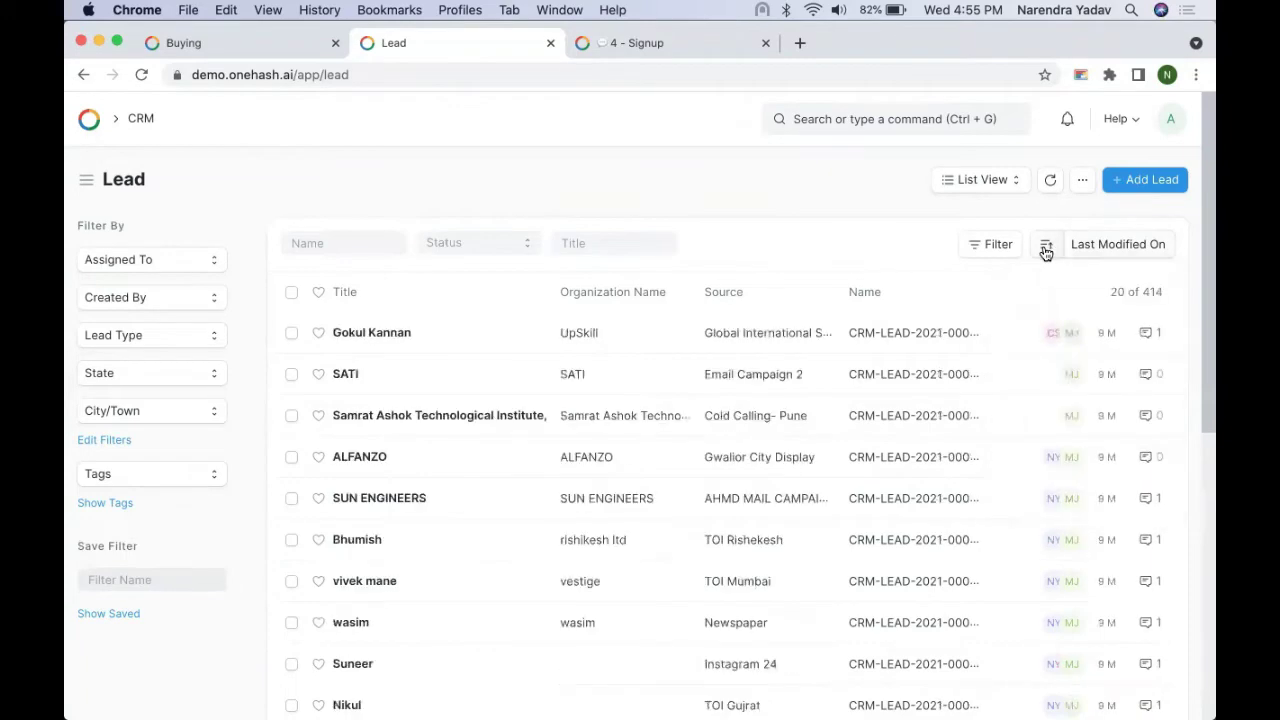
pyautogui.click(1111, 245)
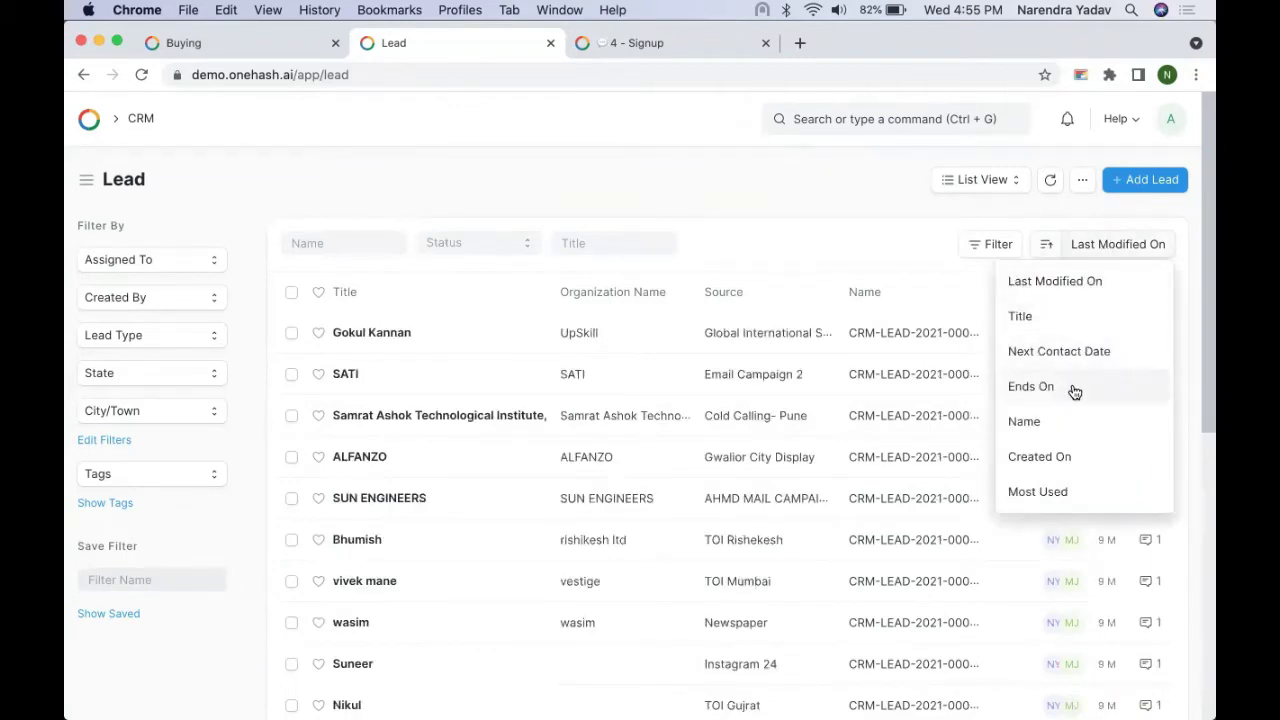
pyautogui.click(1070, 283)
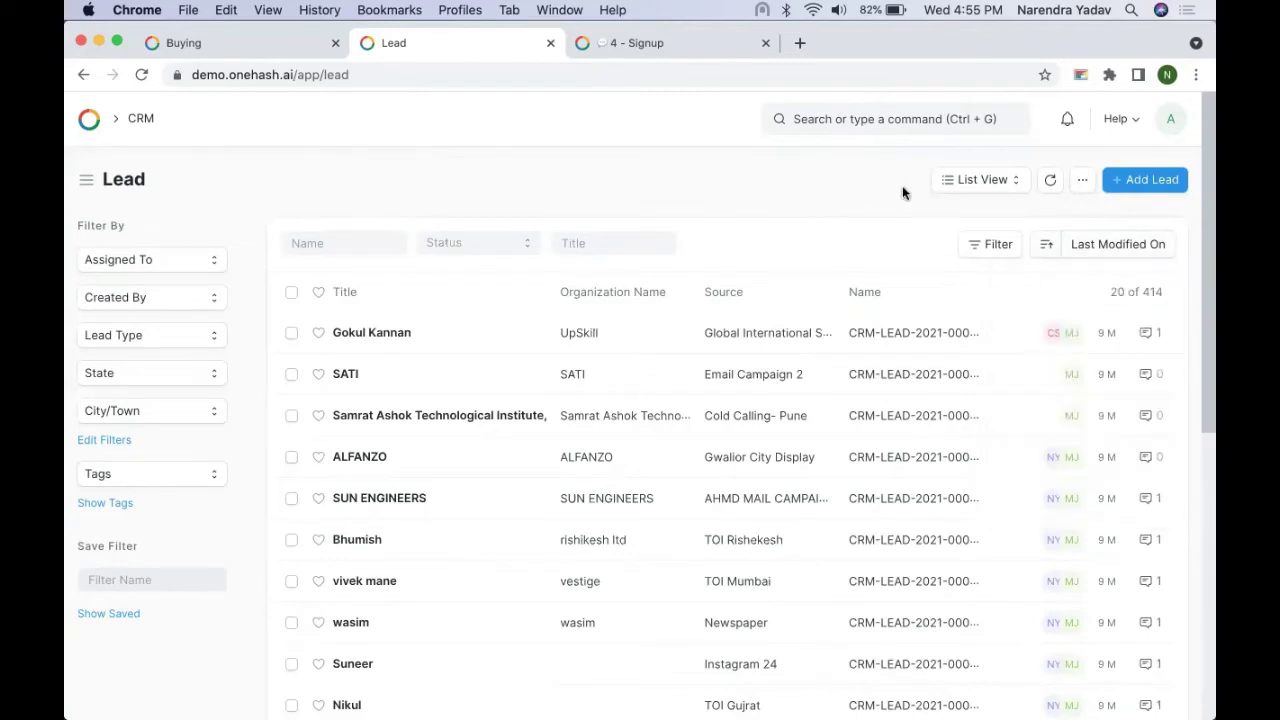
pyautogui.click(988, 181)
pyautogui.click(984, 214)
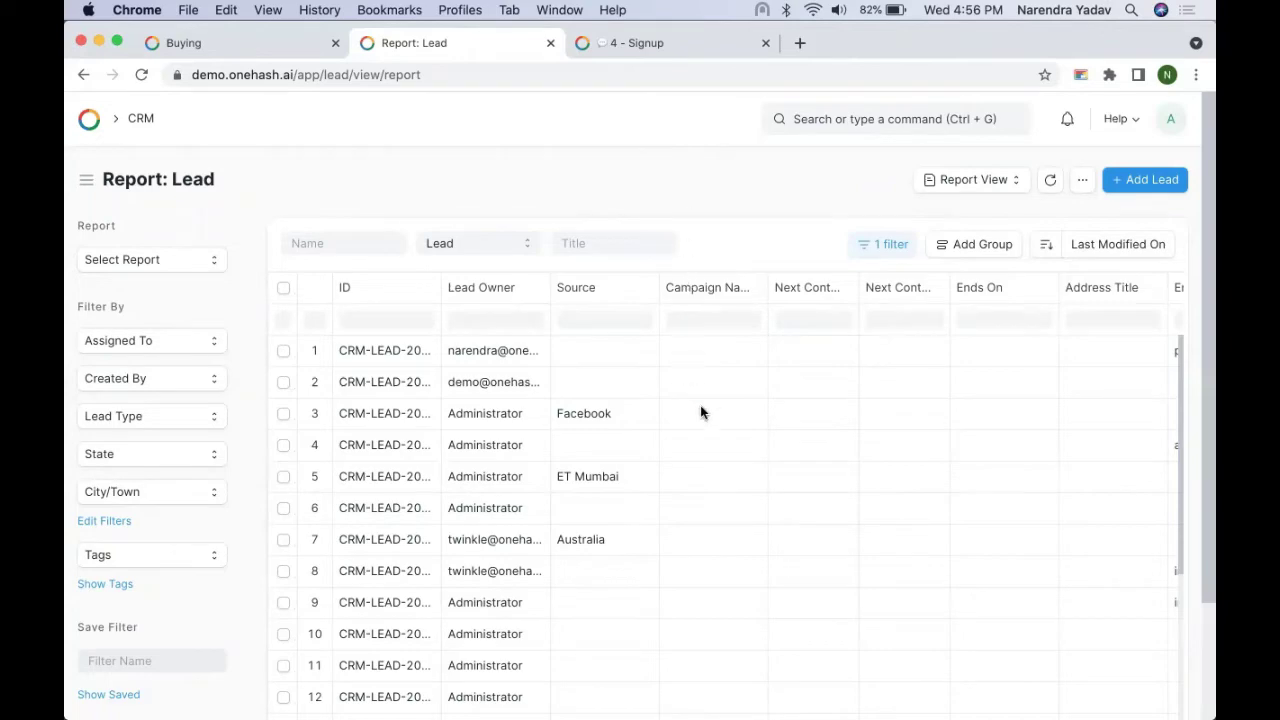
# Step: Add the Package column to the Lead report
pyautogui.scroll(-3, 714, 429)
pyautogui.scroll(3, 800, 414)
pyautogui.scroll(-5, 800, 414)
pyautogui.scroll(5, 800, 414)
pyautogui.click(1082, 179)
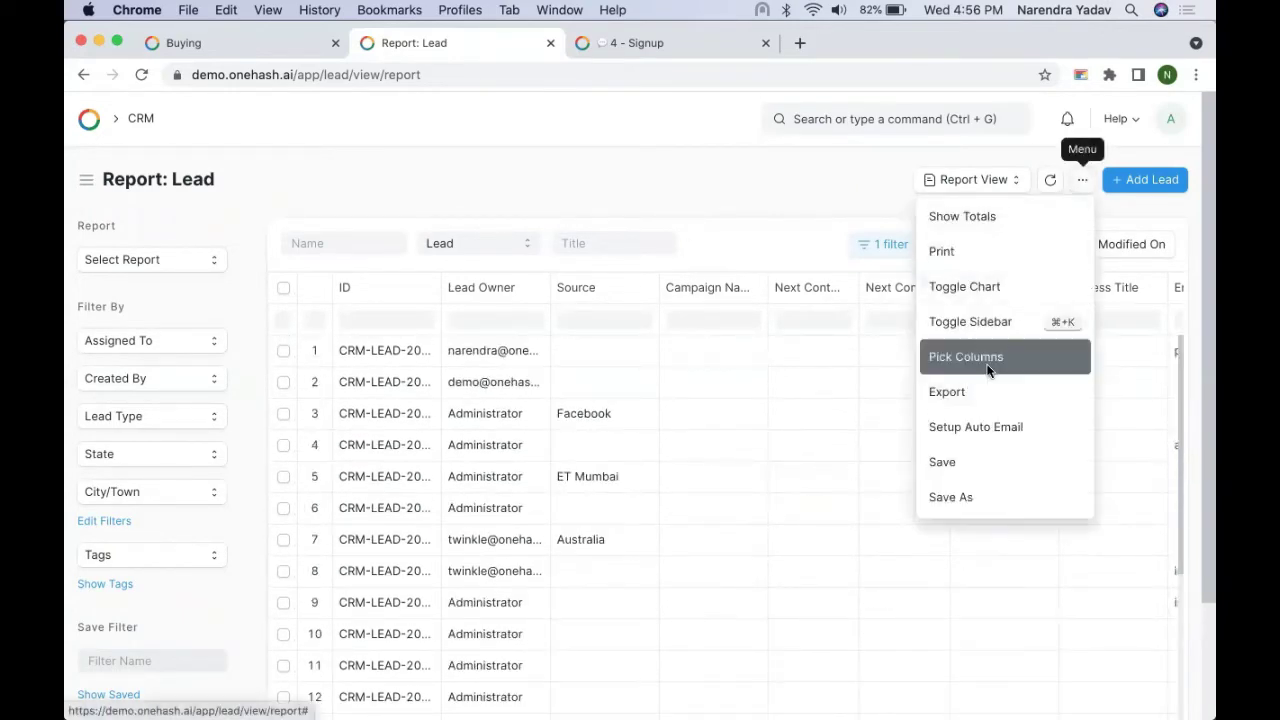
pyautogui.click(990, 362)
pyautogui.click(397, 331)
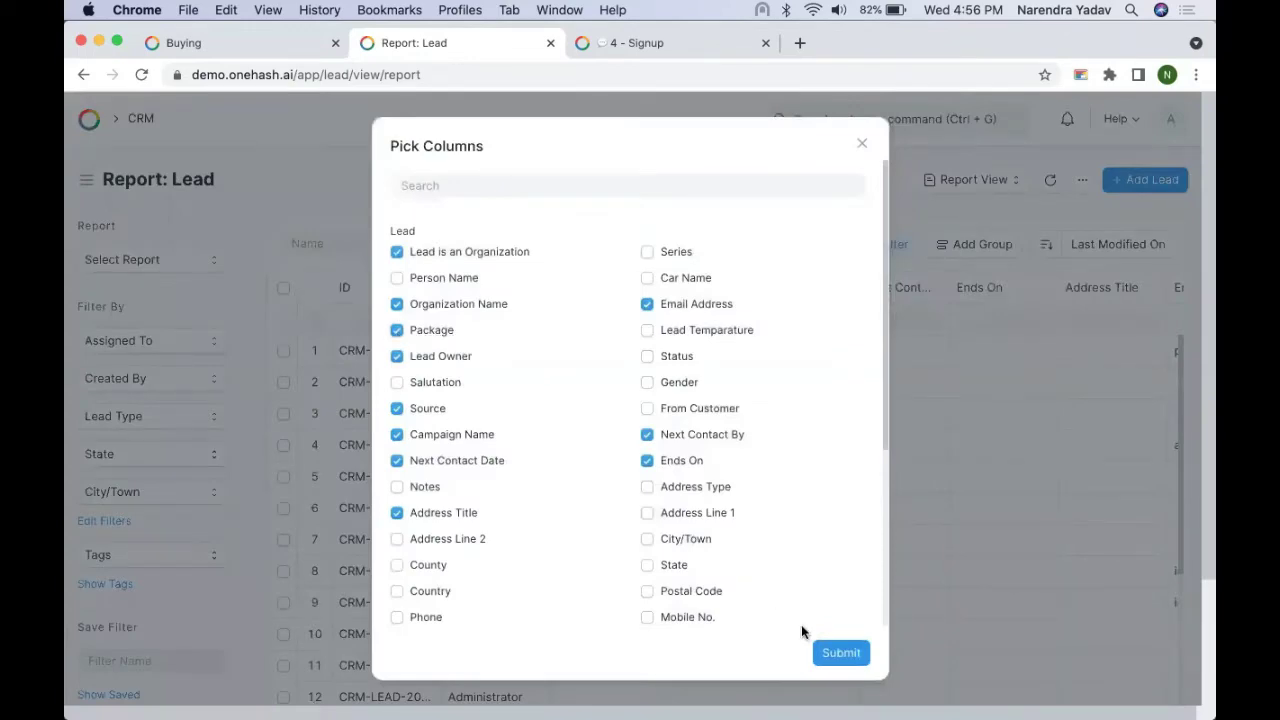
pyautogui.click(843, 658)
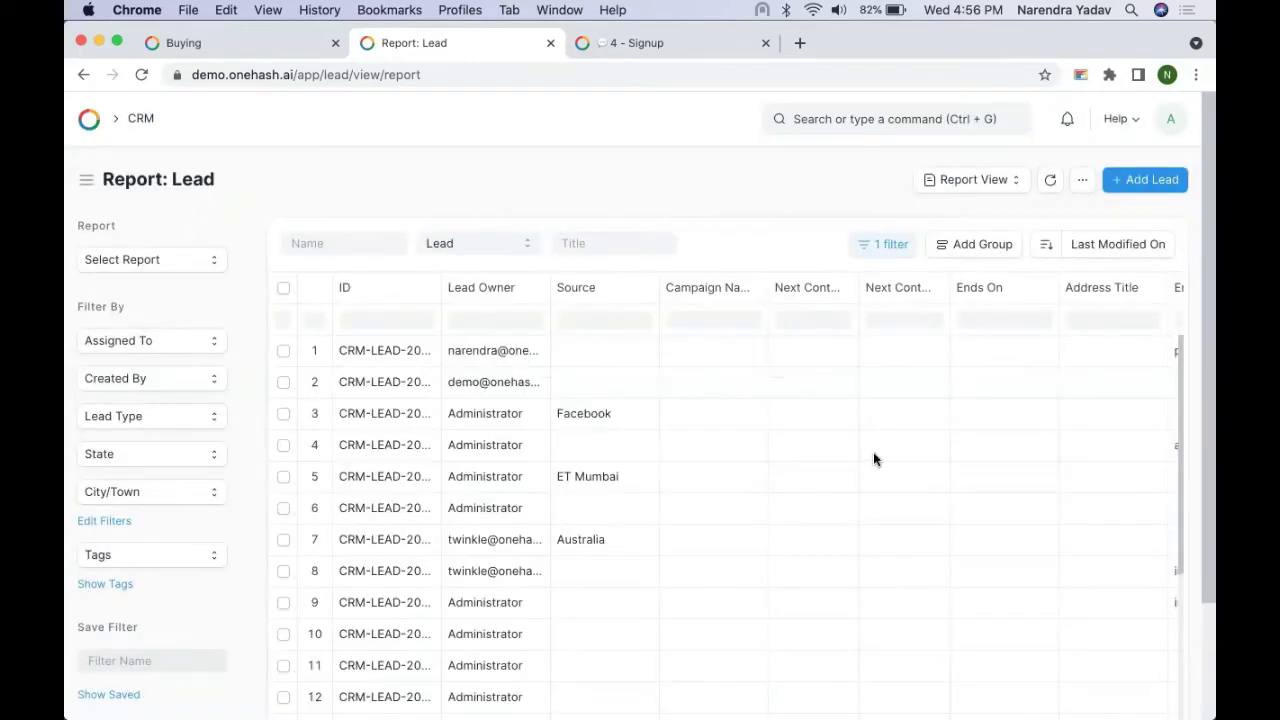
# Step: Try an 'an' Email Address filter, then clear all filters from the report
pyautogui.scroll(-6, 873, 459)
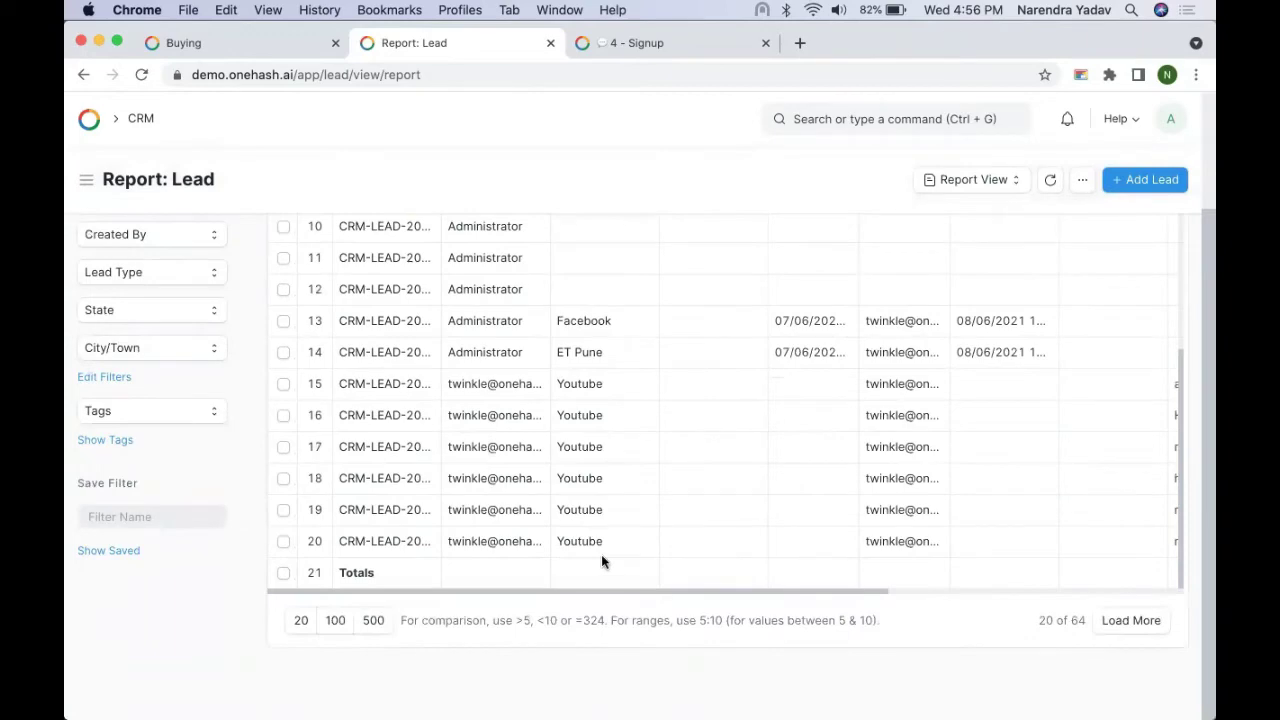
pyautogui.scroll(3, 751, 613)
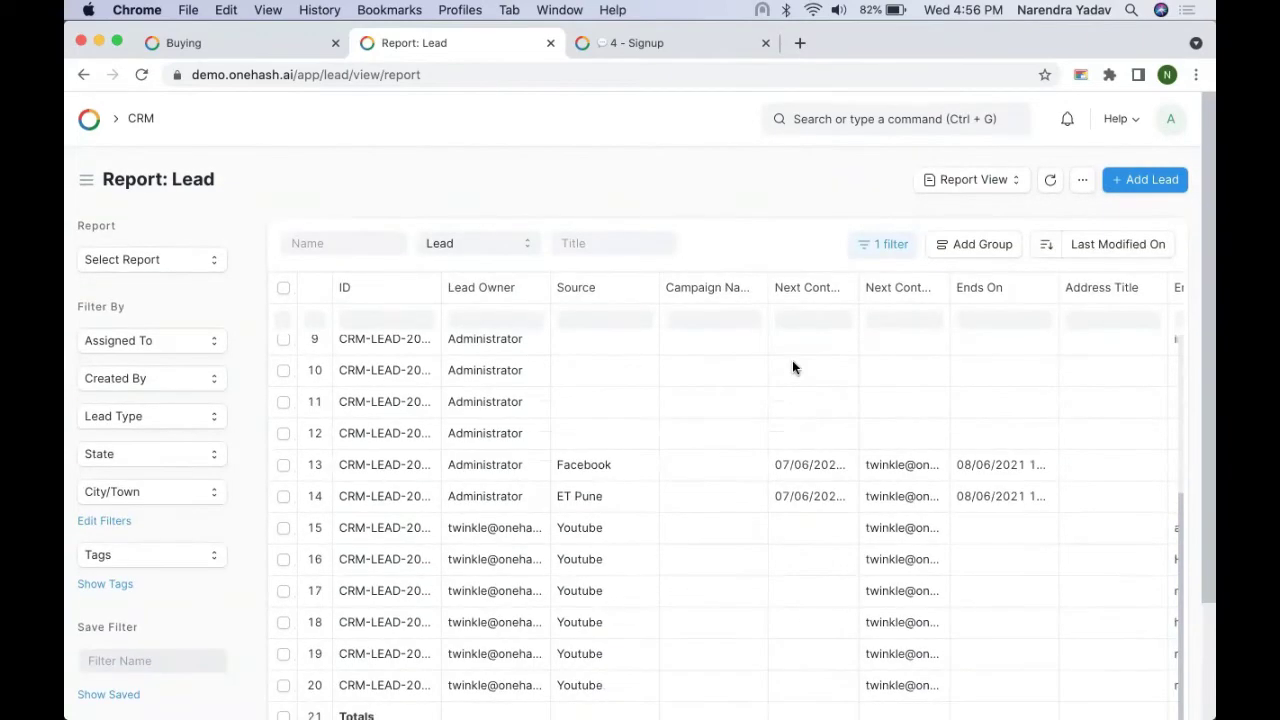
pyautogui.hscroll(4, 792, 366)
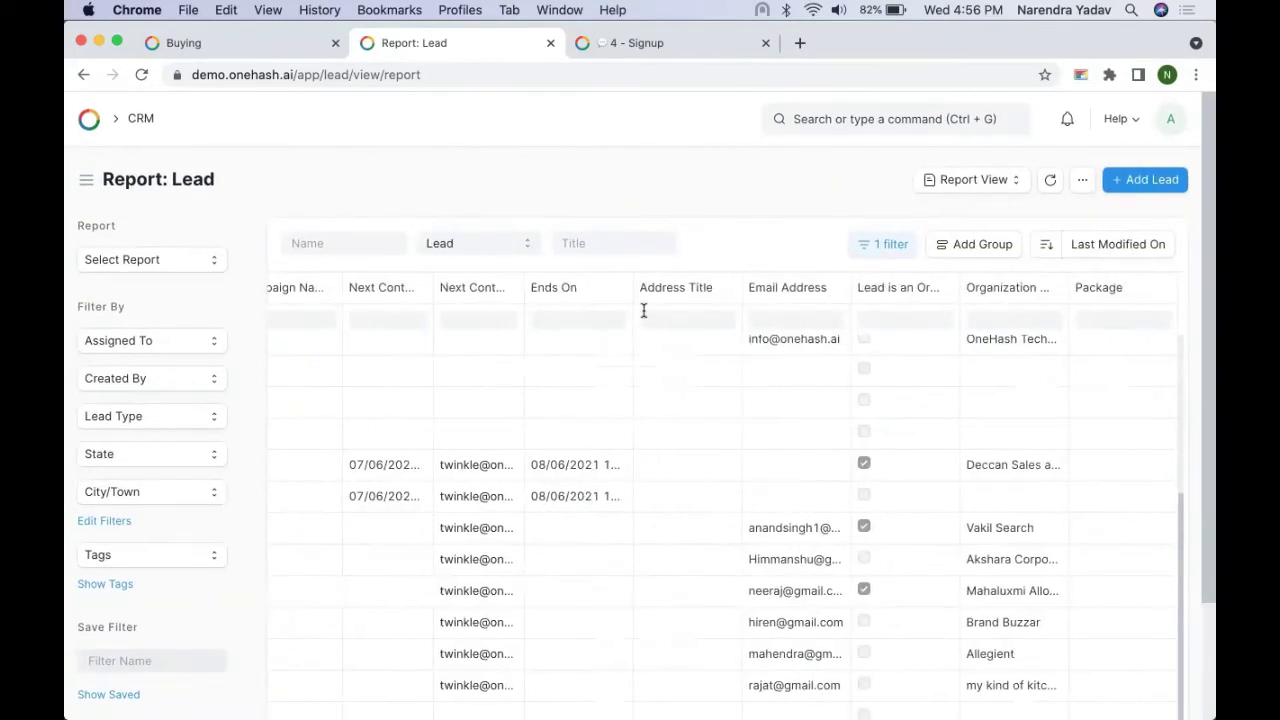
pyautogui.click(786, 320)
pyautogui.write('an')
pyautogui.scroll(-3, 626, 400)
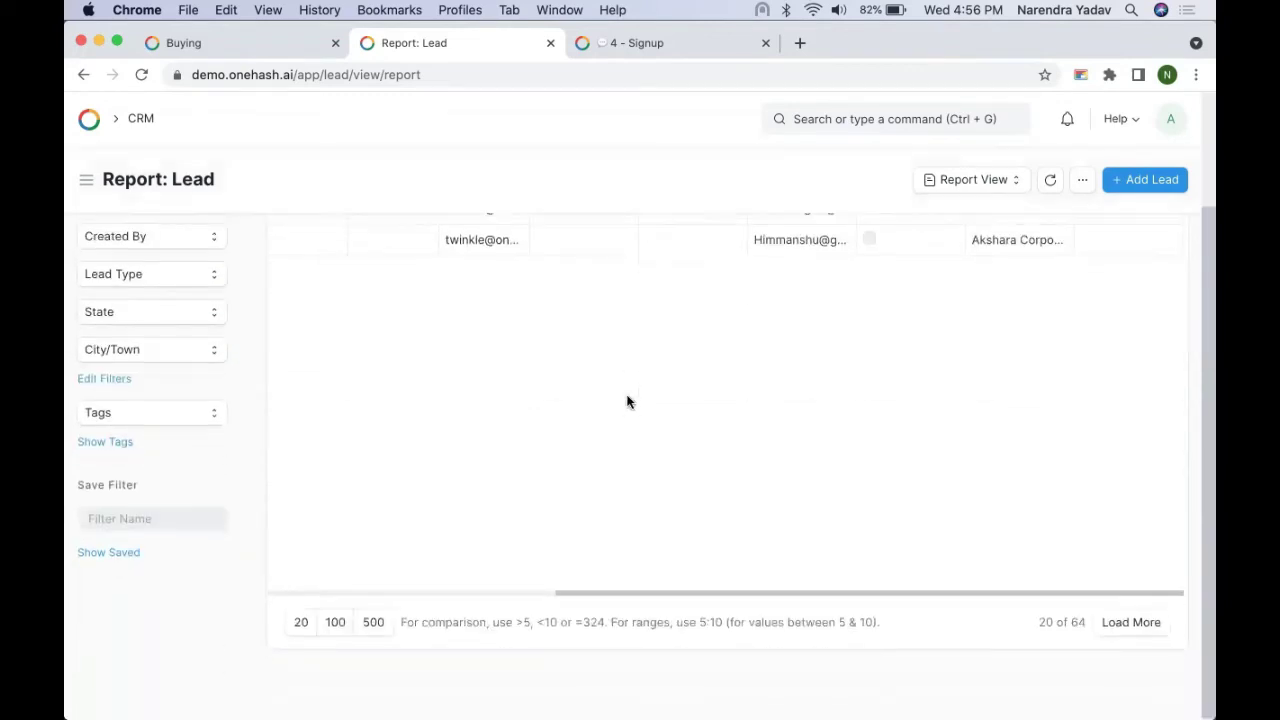
pyautogui.scroll(3, 626, 400)
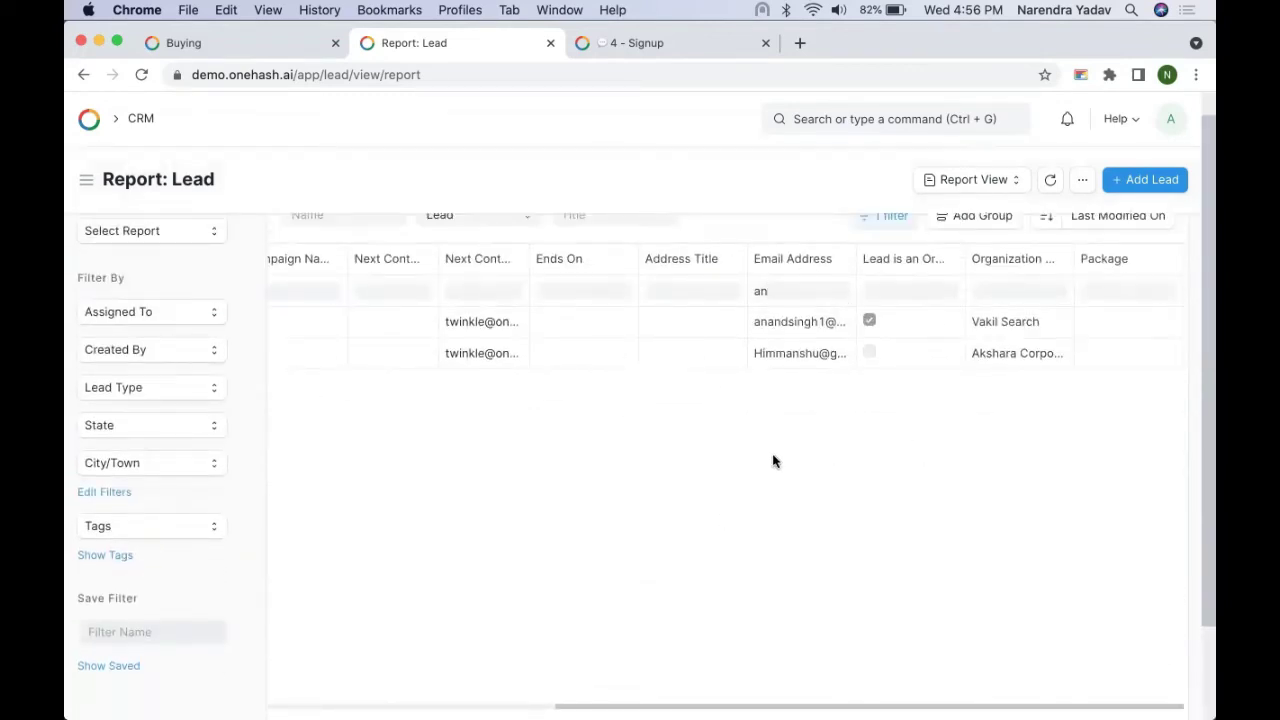
pyautogui.scroll(-2, 729, 459)
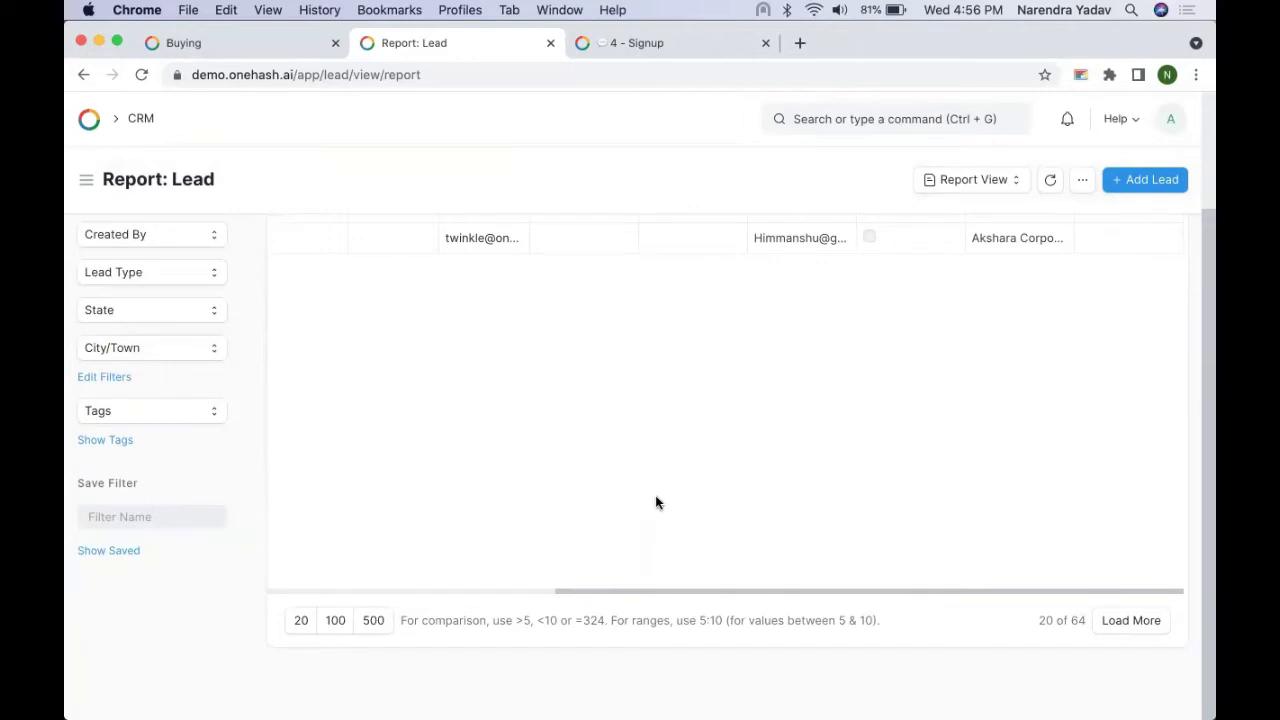
pyautogui.scroll(3, 655, 500)
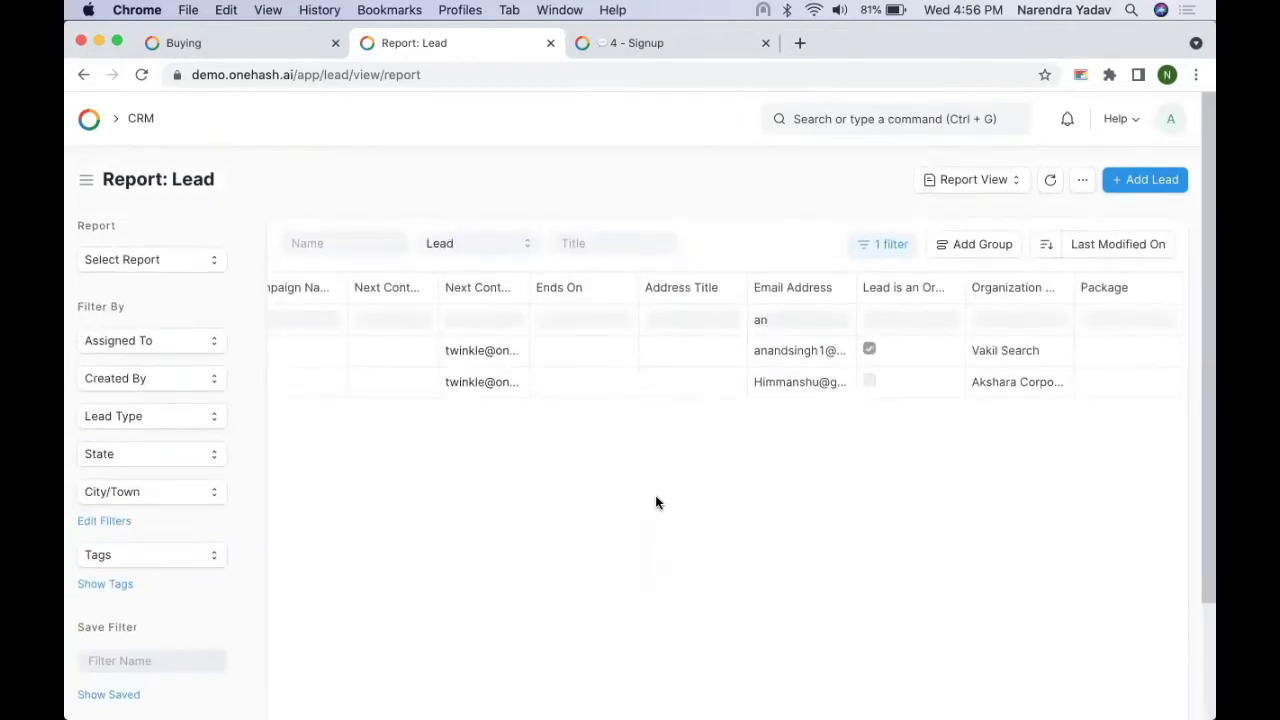
pyautogui.click(893, 246)
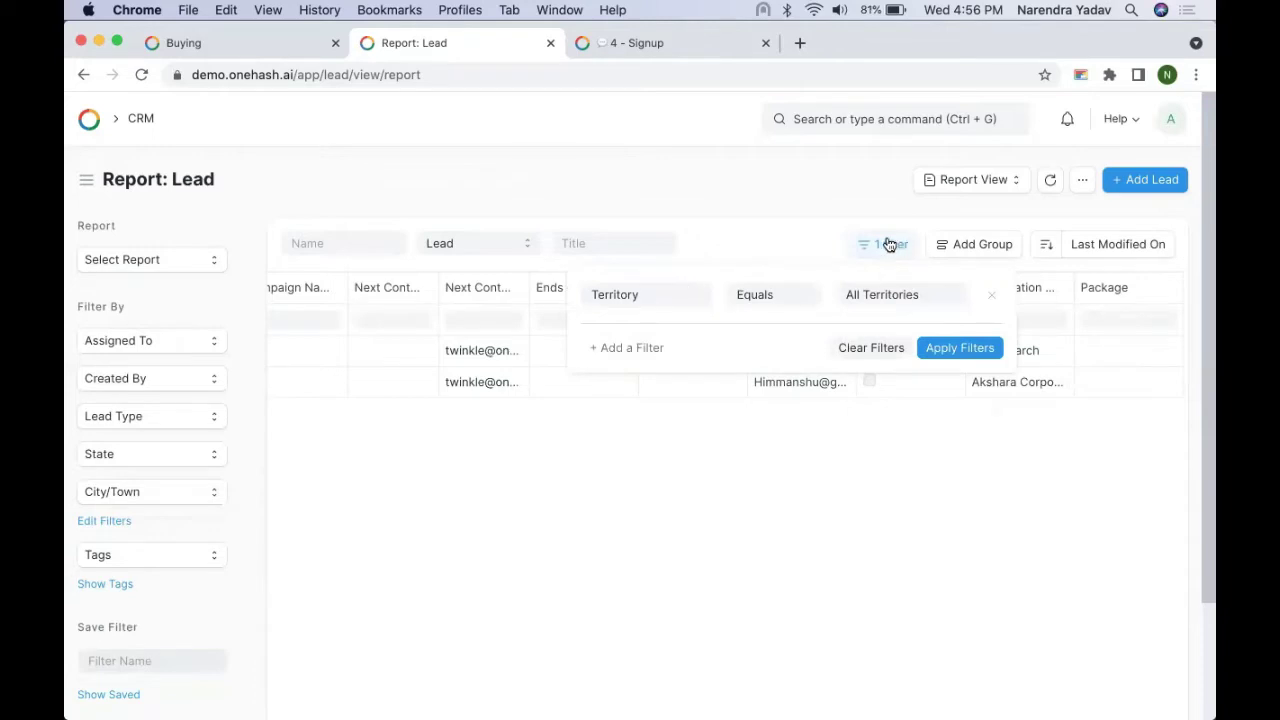
pyautogui.click(862, 347)
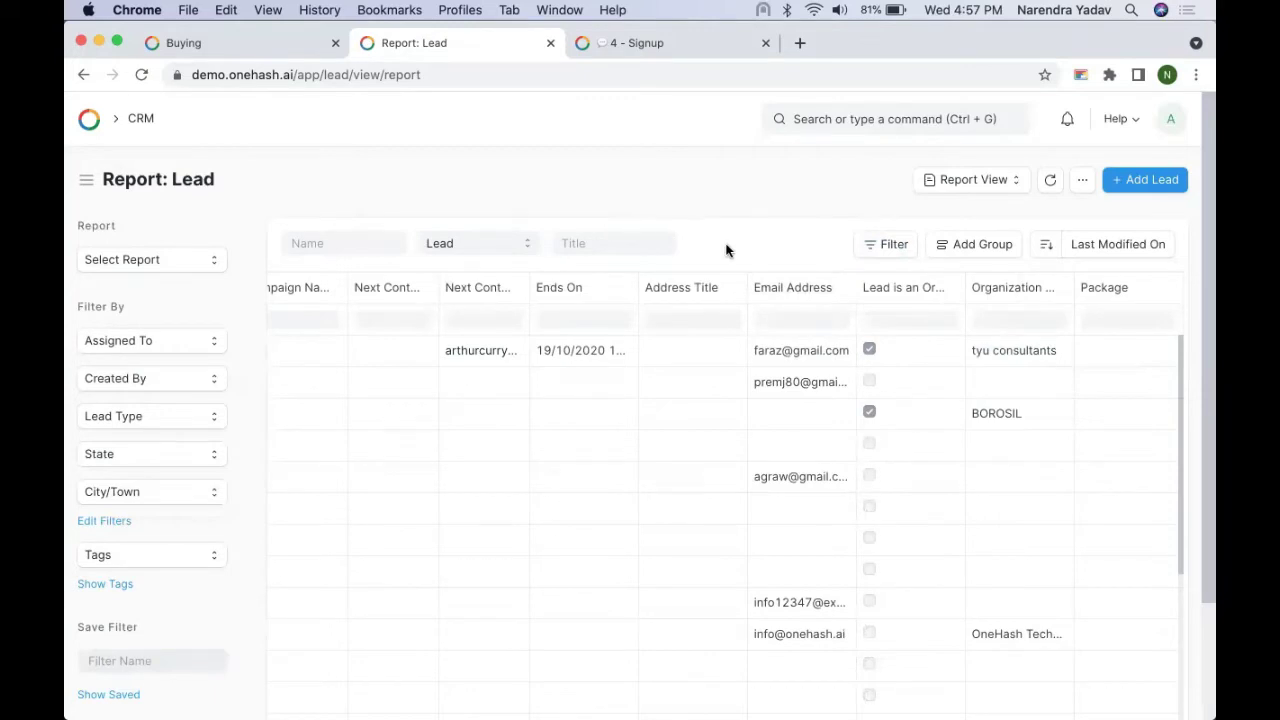
# Step: Open the Lead By Territory and Lead Count report and reload it
pyautogui.click(177, 265)
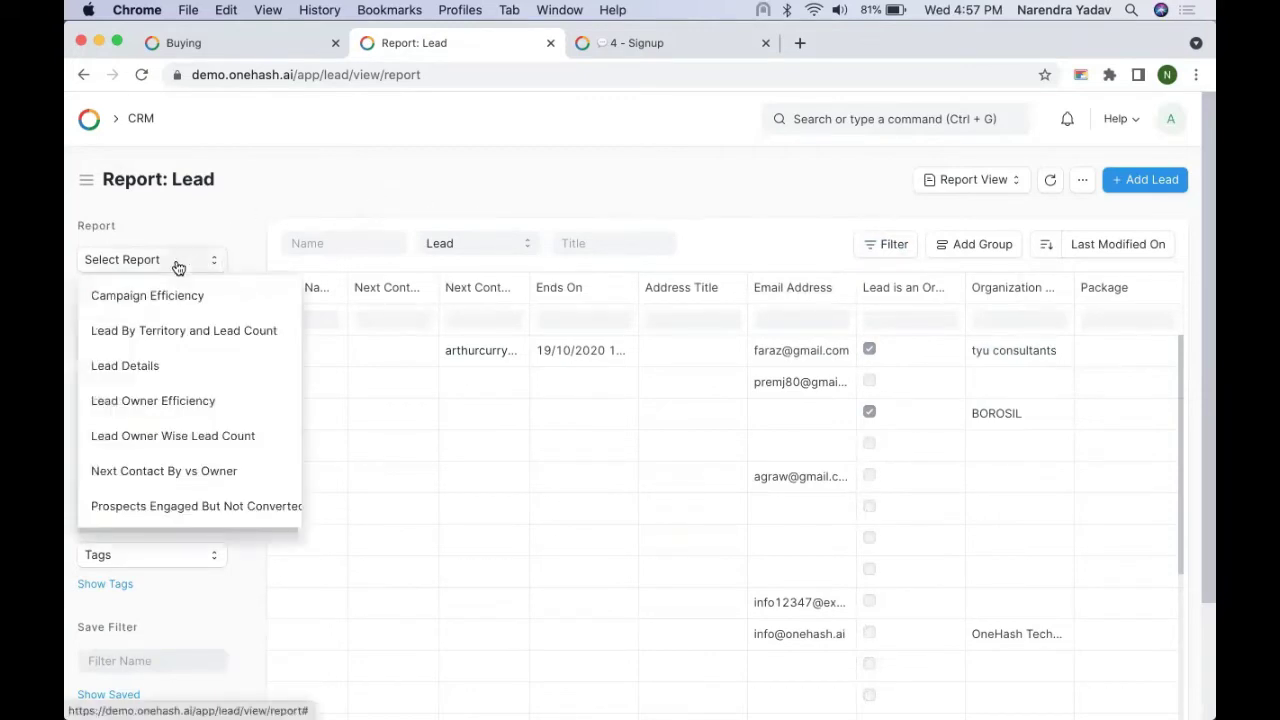
pyautogui.scroll(-3, 171, 366)
pyautogui.scroll(3, 171, 363)
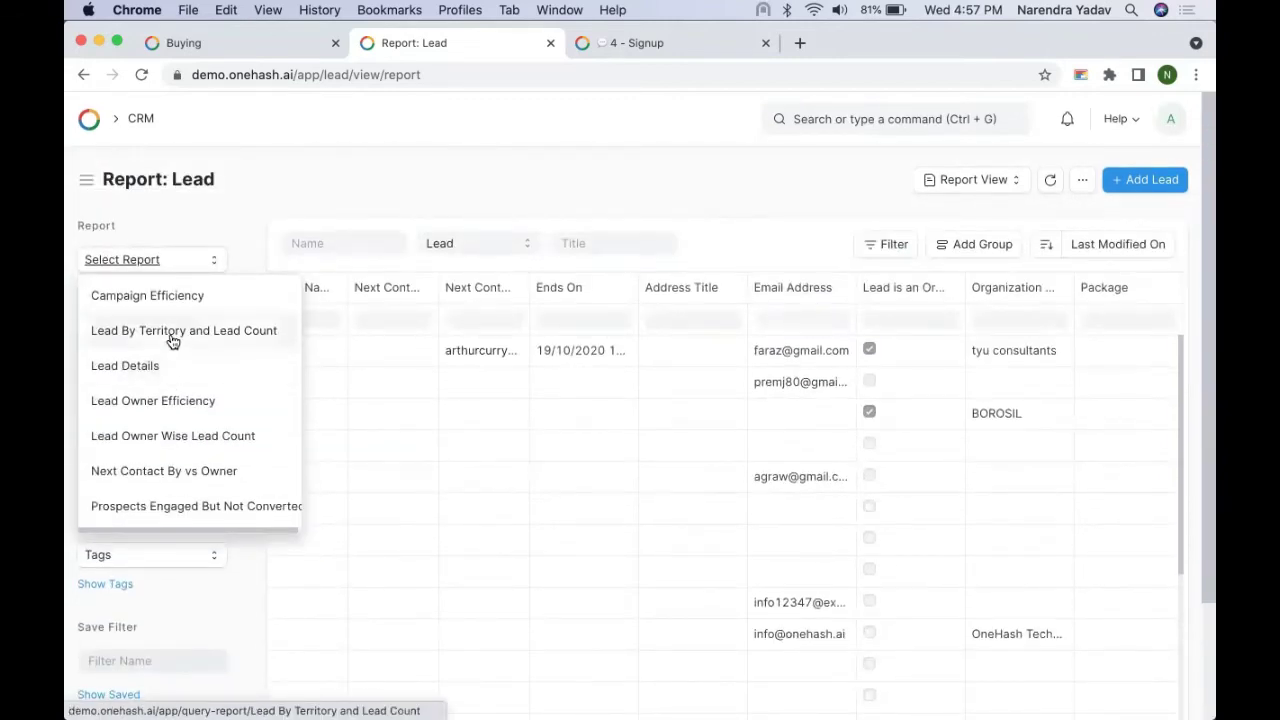
pyautogui.click(172, 338)
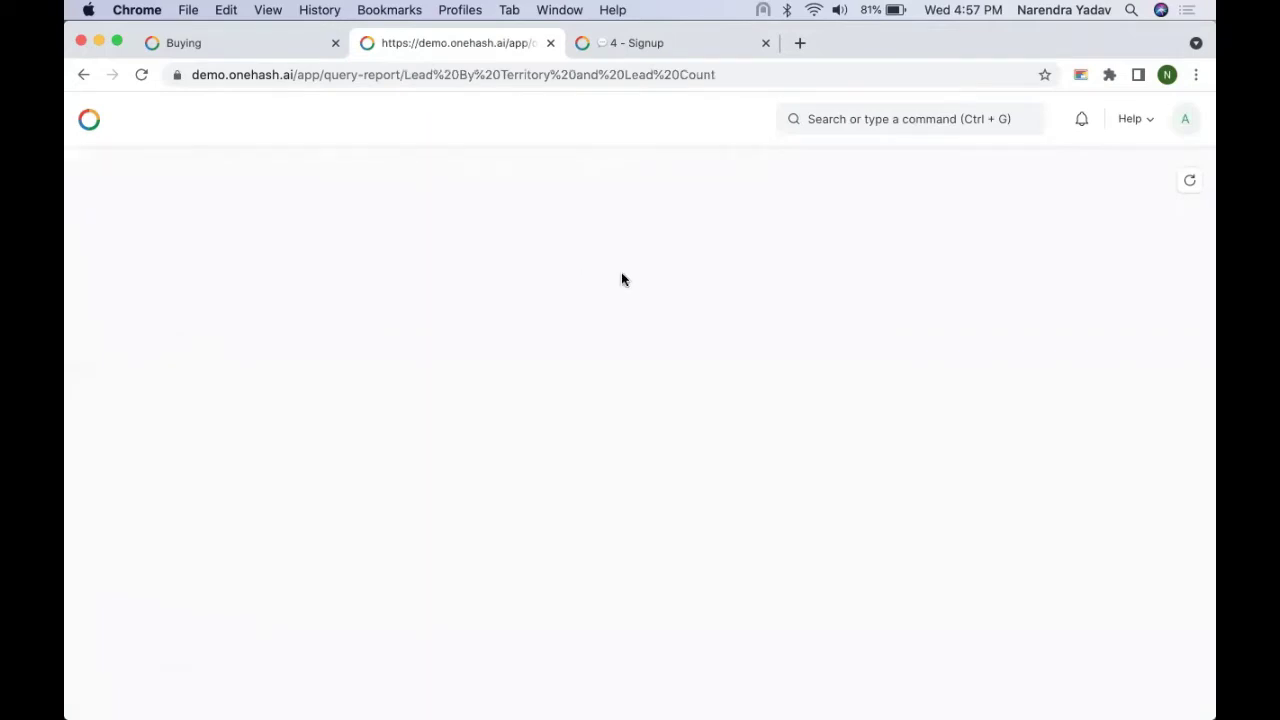
pyautogui.click(141, 76)
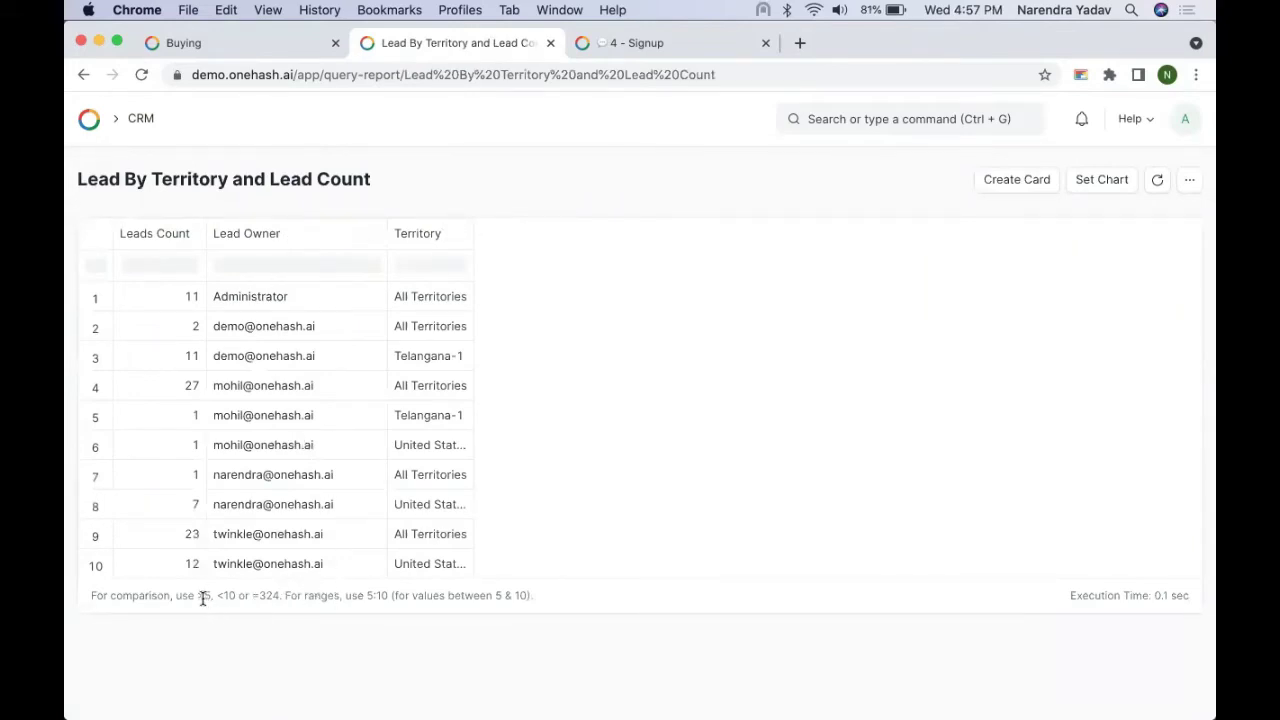
# Step: Try a '>5' Leads Count filter, then delete it
pyautogui.click(186, 268)
pyautogui.write('>')
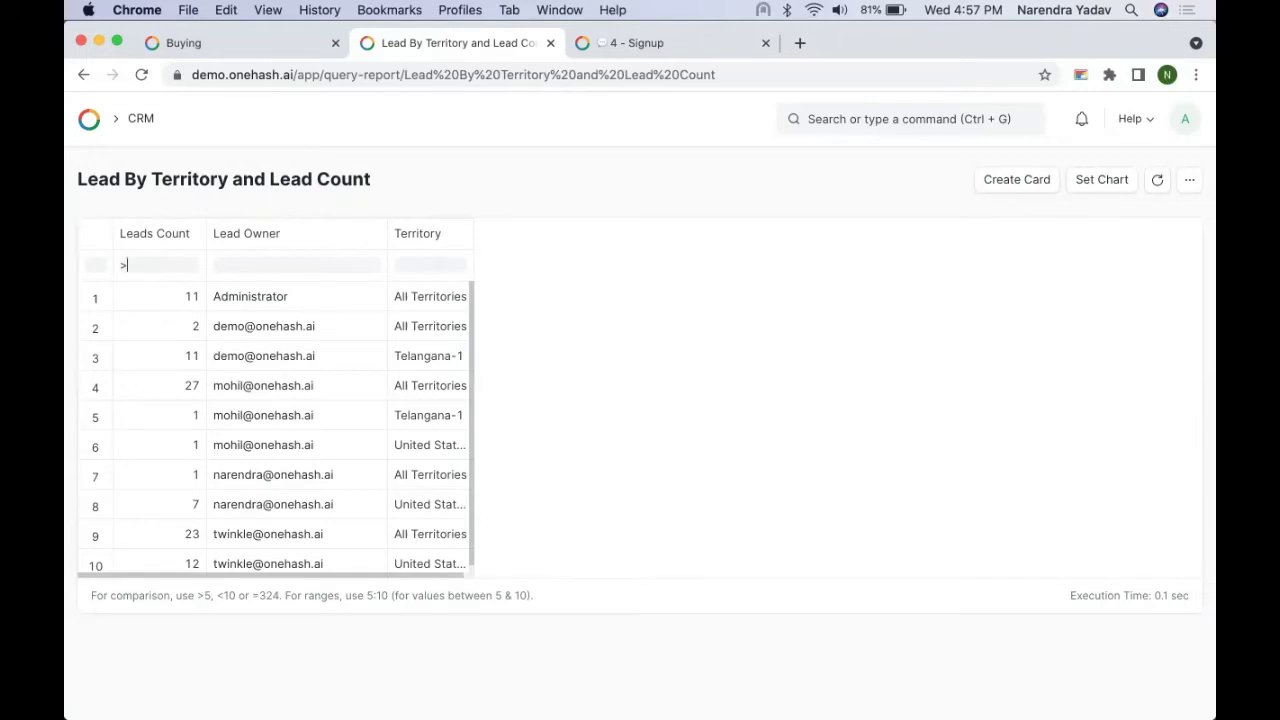
pyautogui.write('5')
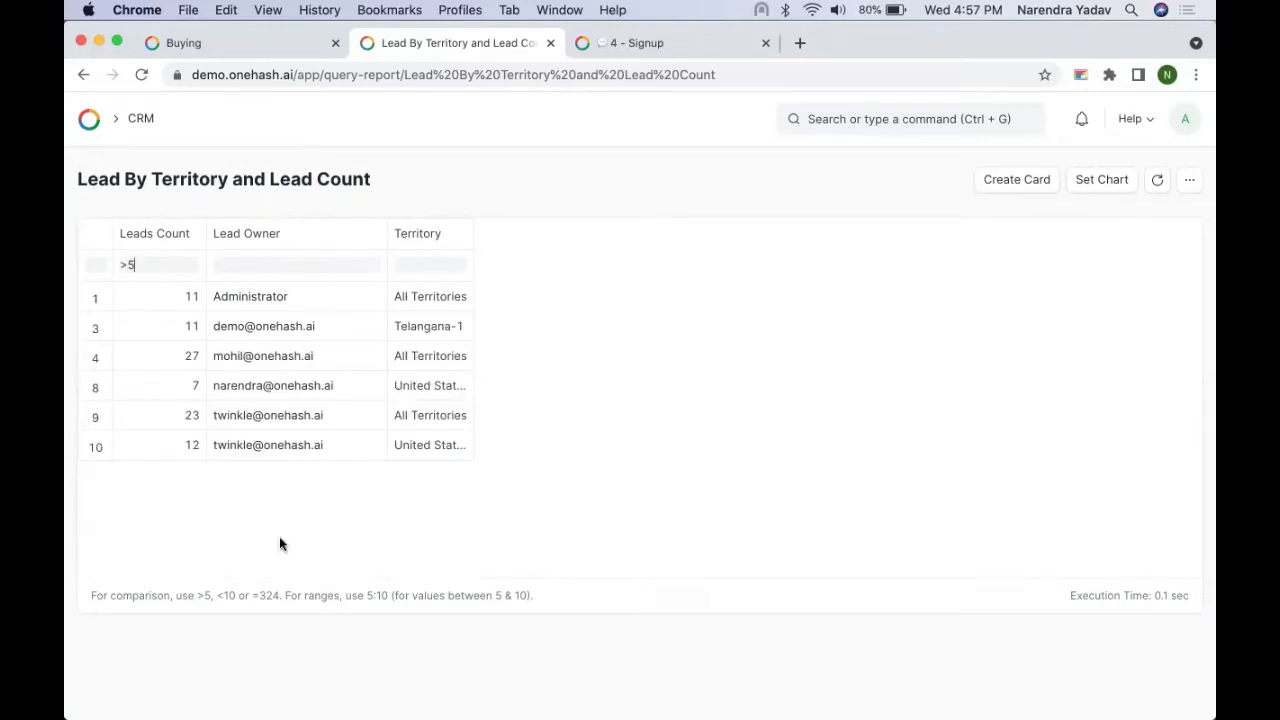
pyautogui.press('BackSpace')
pyautogui.press('BackSpace')
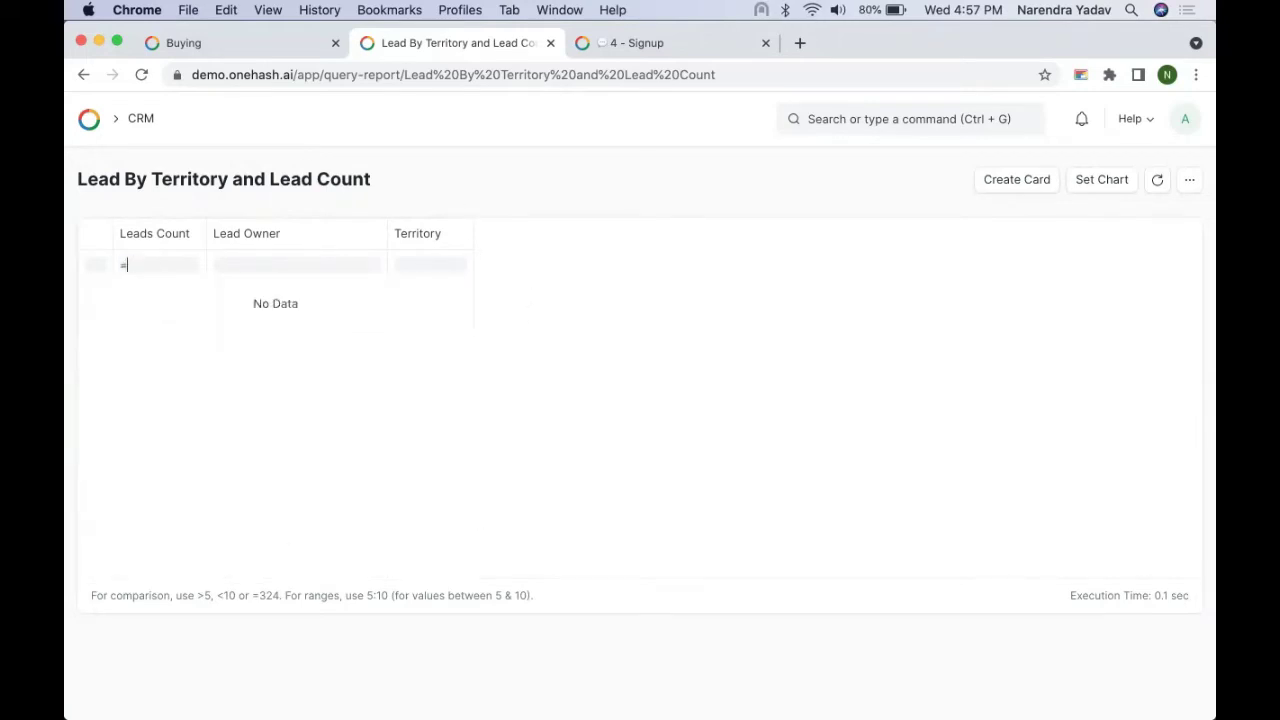
# Step: Chart Leads Count per Lead Owner as a green series and preview it
pyautogui.click(1102, 180)
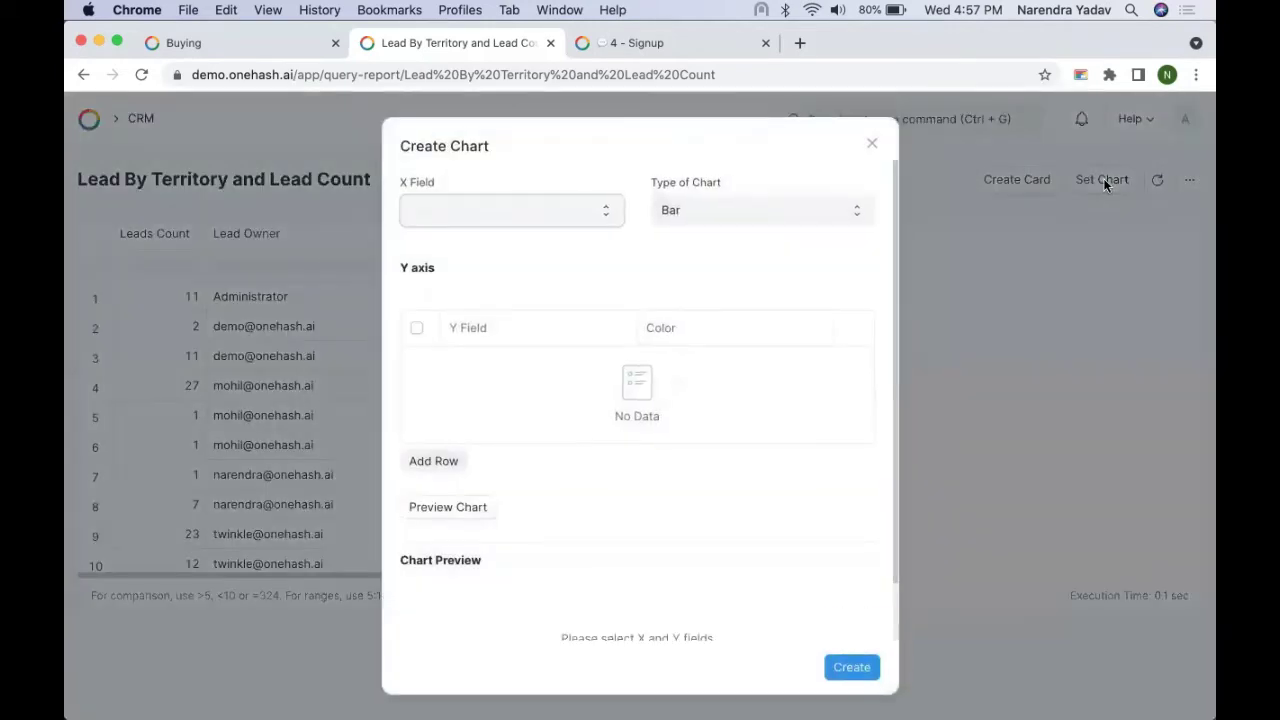
pyautogui.click(540, 212)
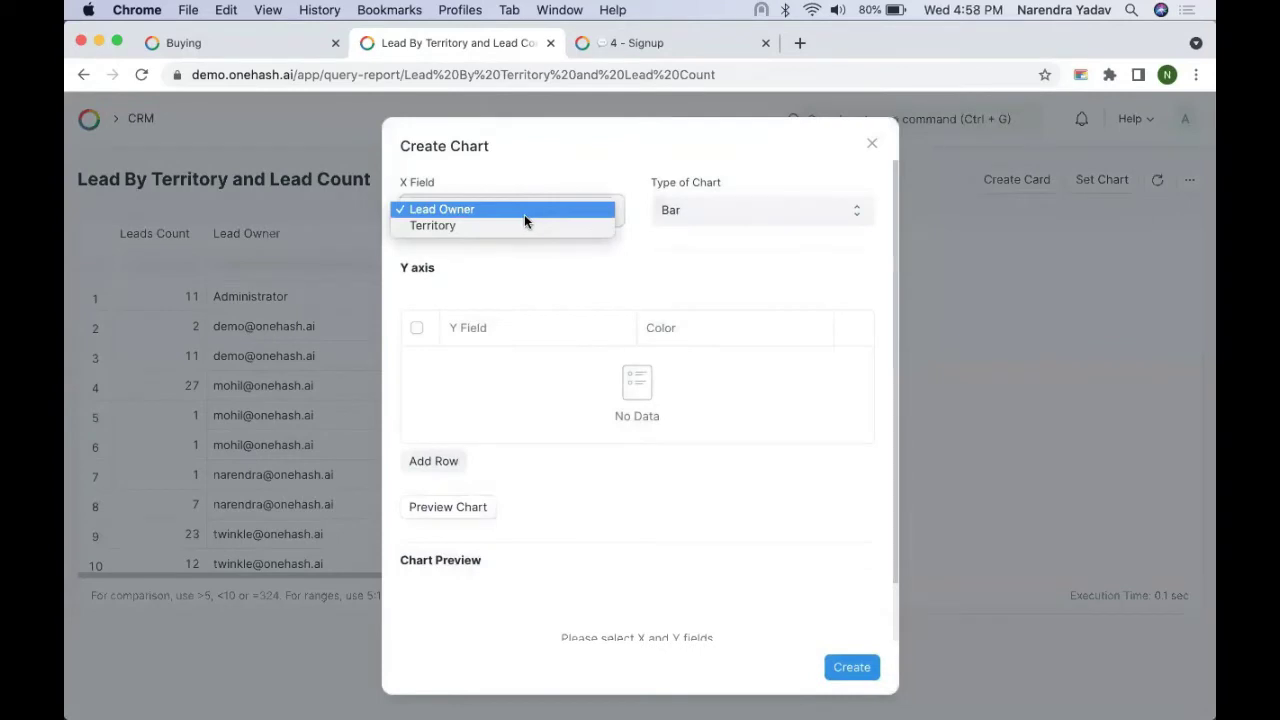
pyautogui.click(524, 214)
pyautogui.click(443, 460)
pyautogui.click(529, 368)
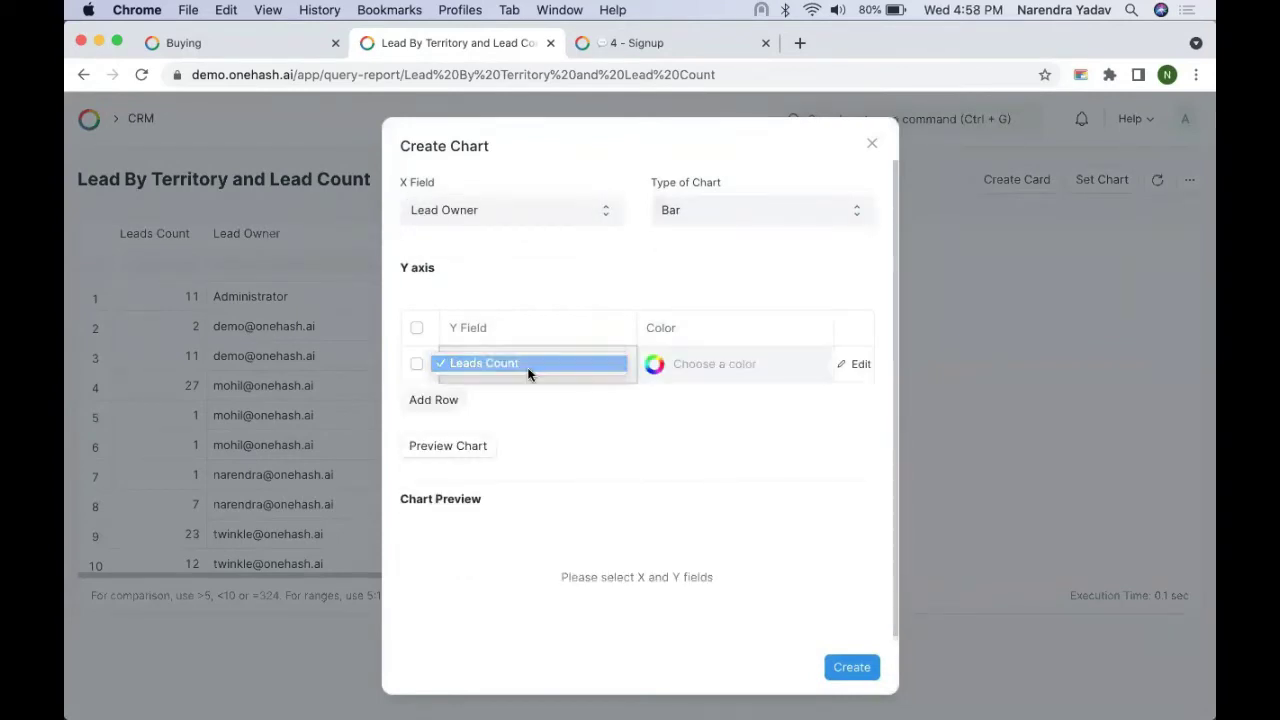
pyautogui.click(529, 370)
pyautogui.click(724, 364)
pyautogui.click(703, 440)
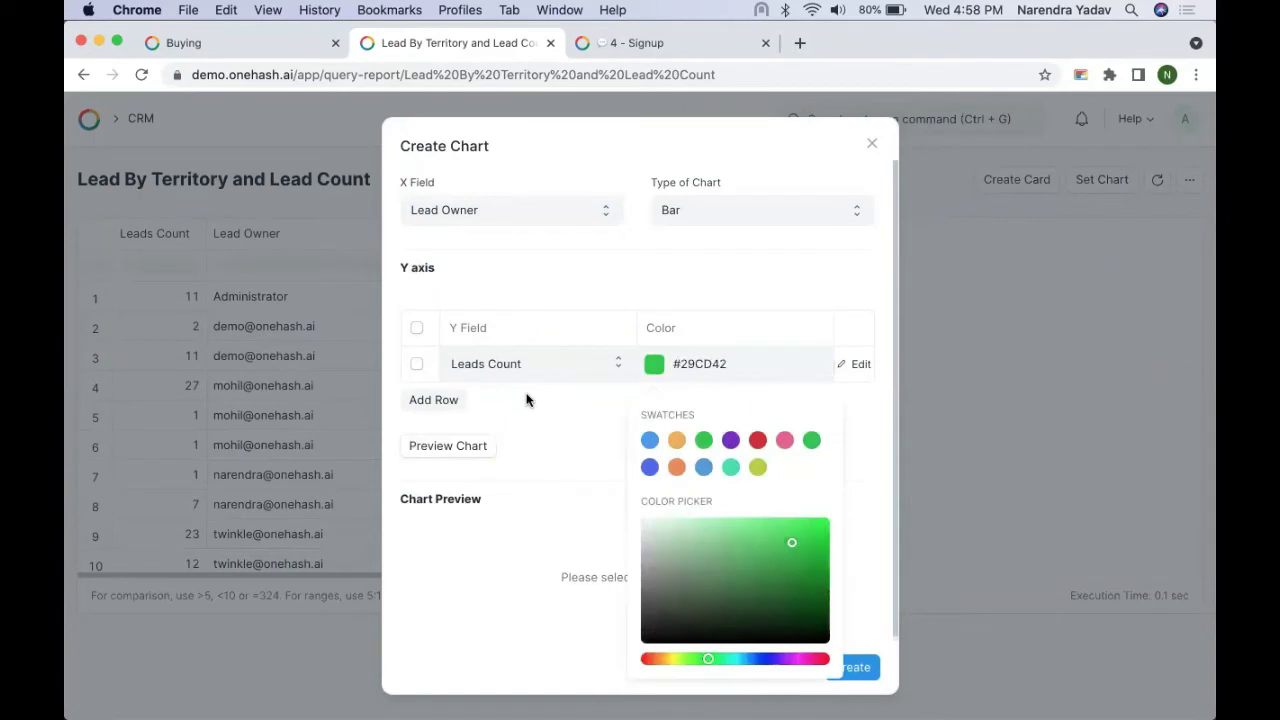
pyautogui.click(448, 446)
pyautogui.scroll(-3, 685, 450)
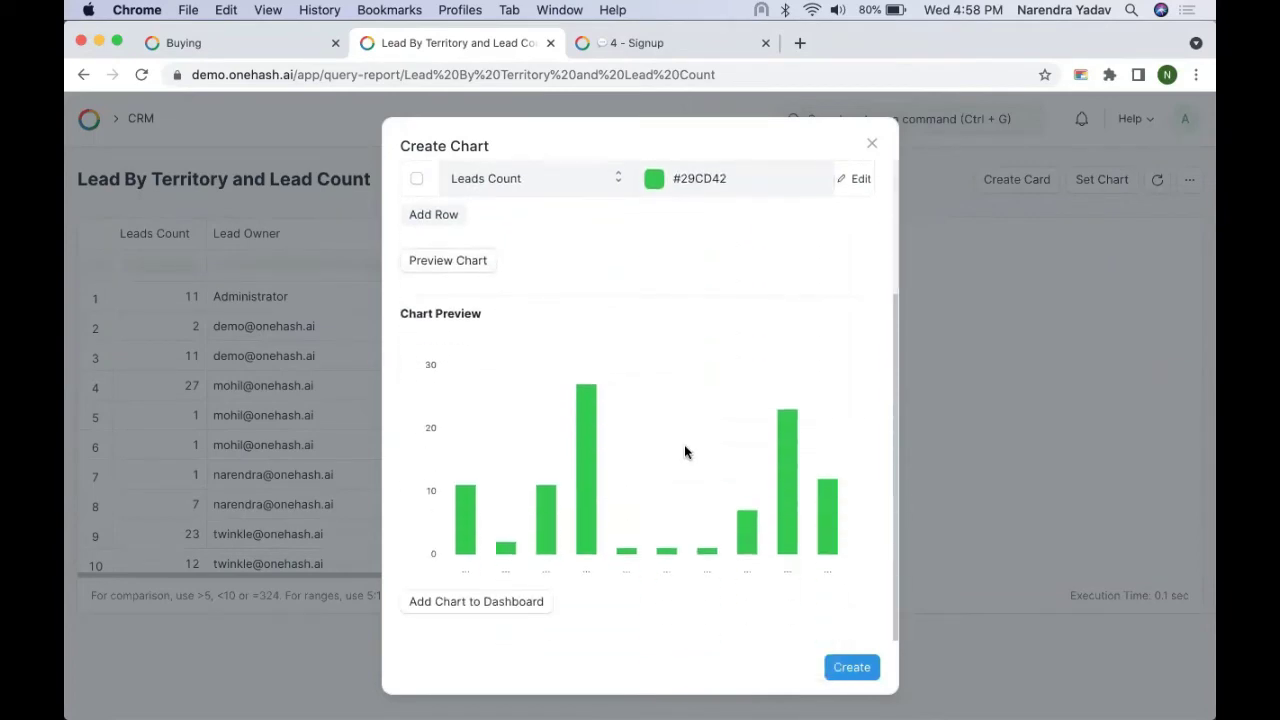
pyautogui.scroll(3, 685, 450)
# Step: Change the chart to a Line chart, re-preview it, and choose Add Chart to Dashboard
pyautogui.click(722, 205)
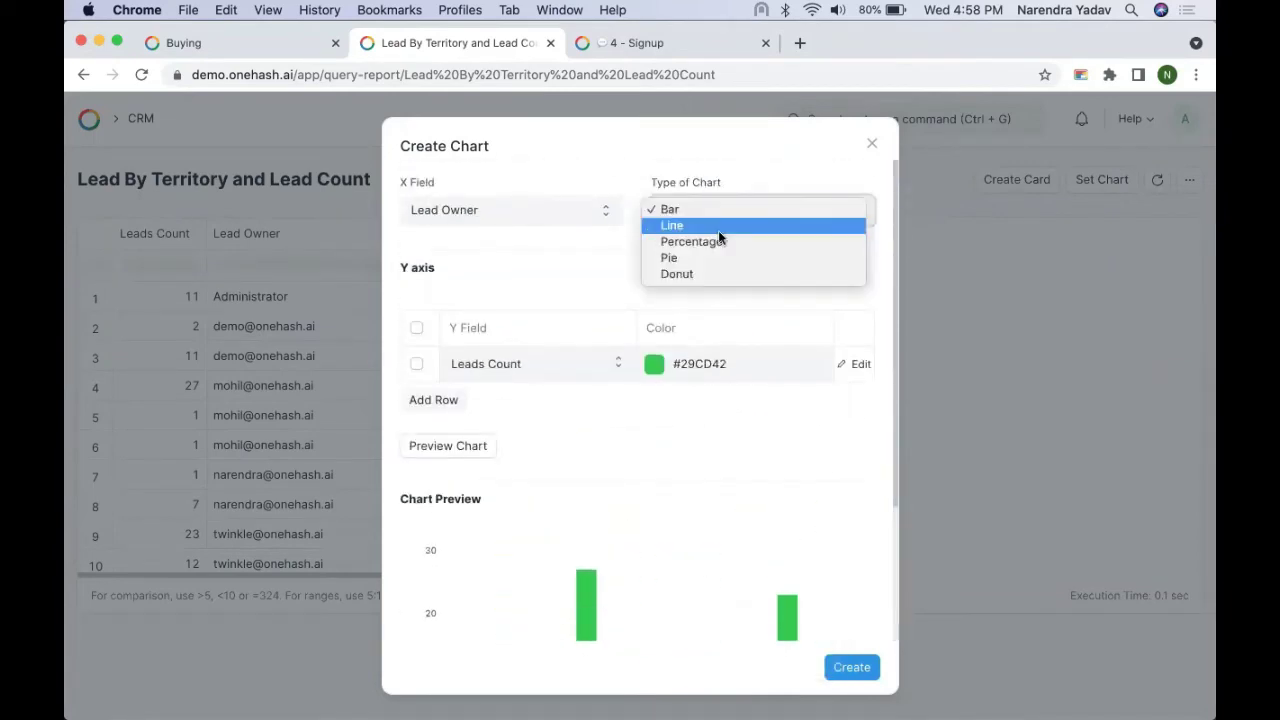
pyautogui.click(718, 230)
pyautogui.scroll(-2, 725, 256)
pyautogui.click(463, 264)
pyautogui.scroll(-2, 702, 414)
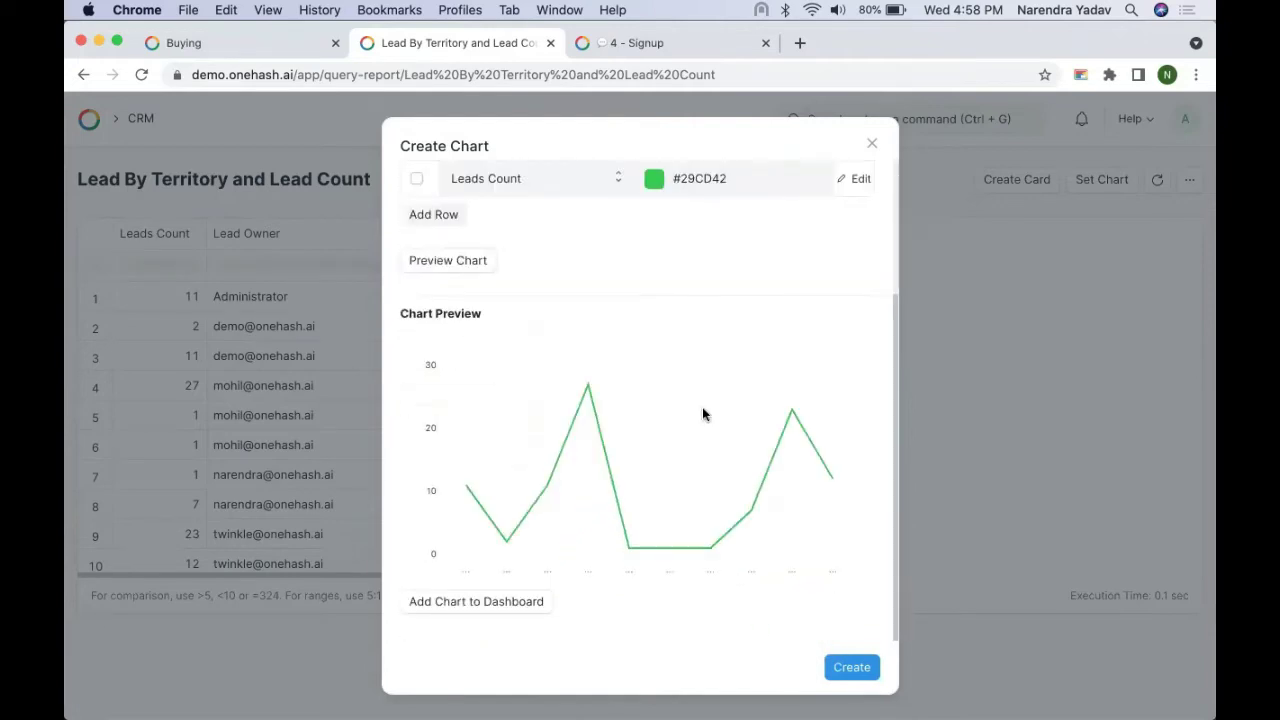
pyautogui.click(455, 602)
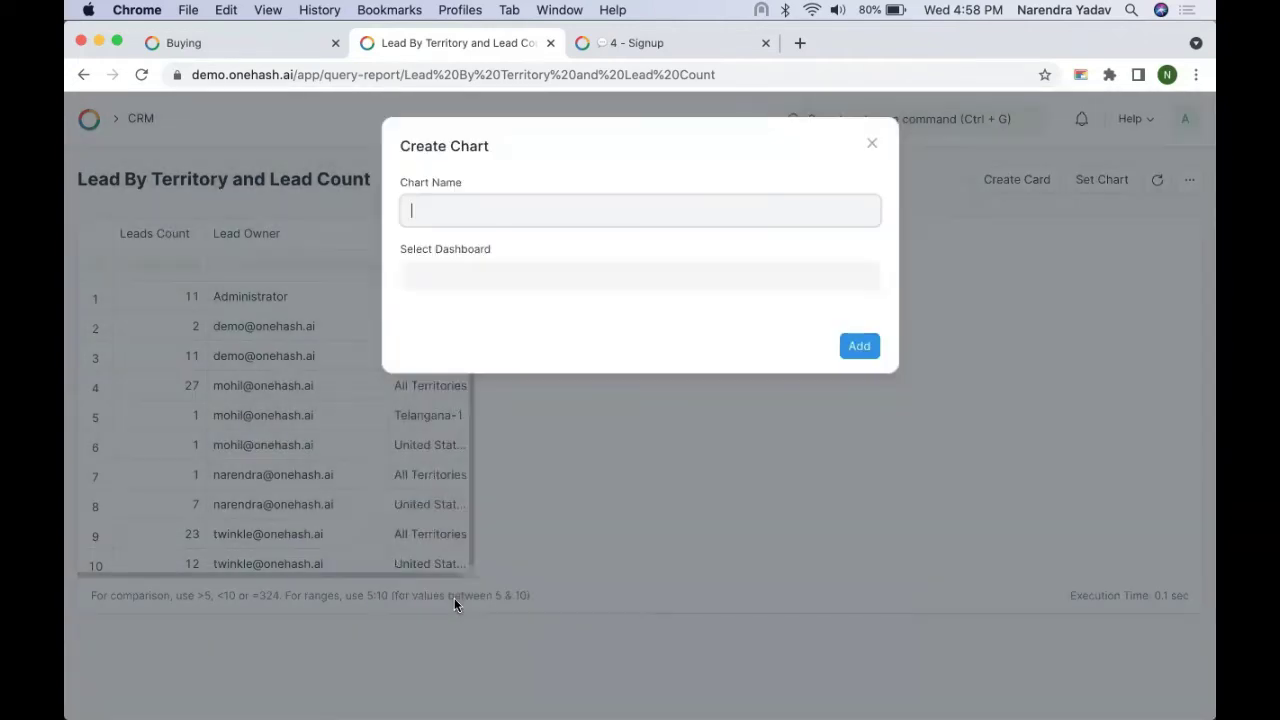
# Step: Add the Leads Count line chart to Test Dasboard
pyautogui.click(494, 278)
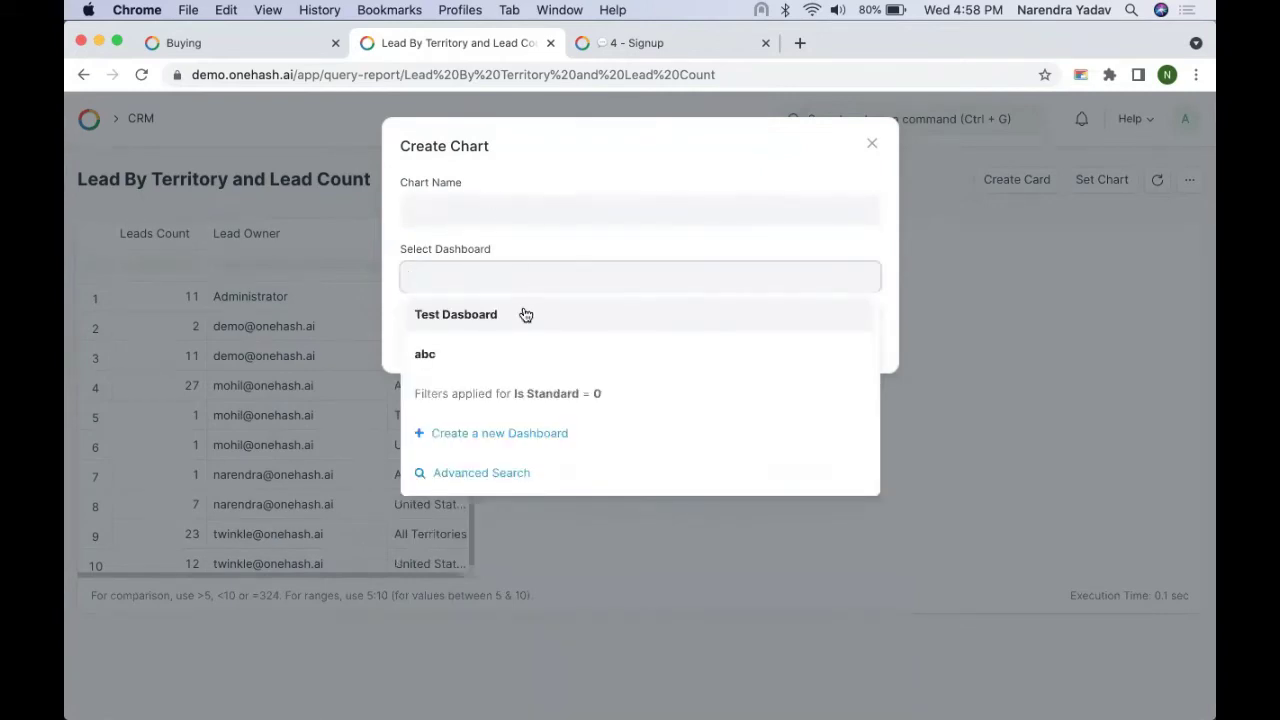
pyautogui.click(523, 314)
pyautogui.click(858, 346)
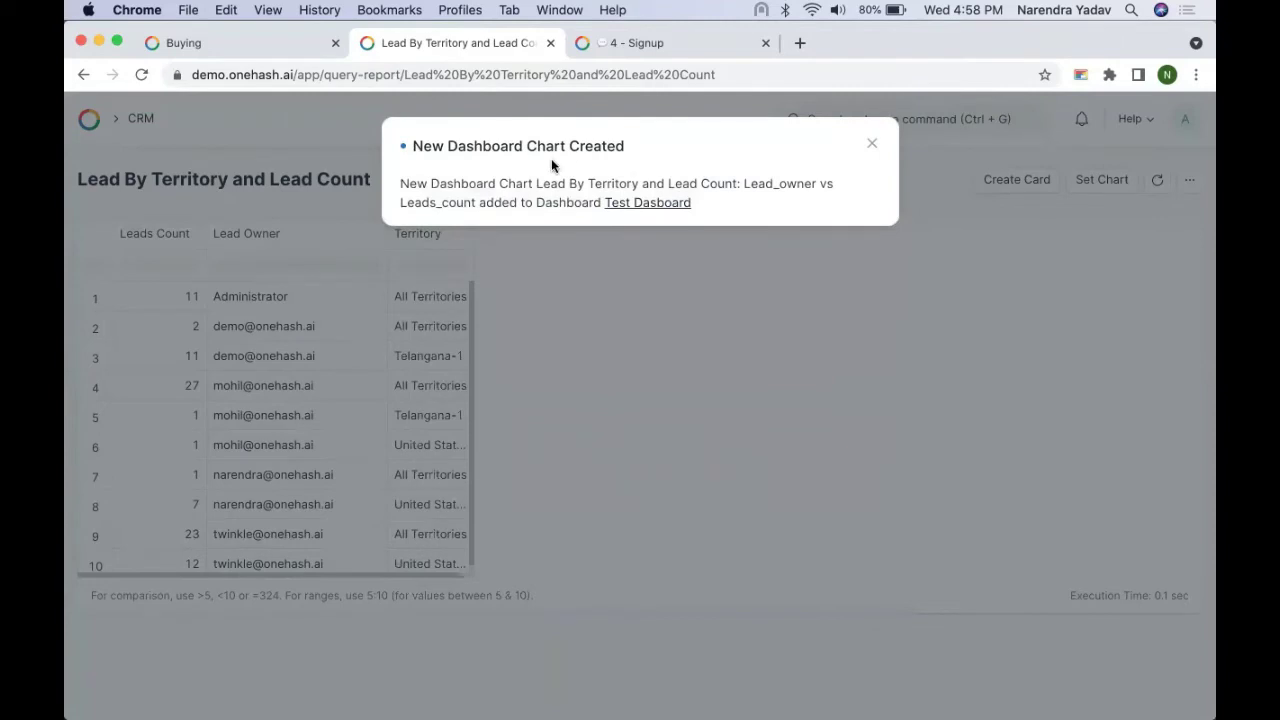
# Step: View the new chart on Test Dasboard, then go back to the territory report
pyautogui.click(655, 204)
pyautogui.scroll(-2, 511, 368)
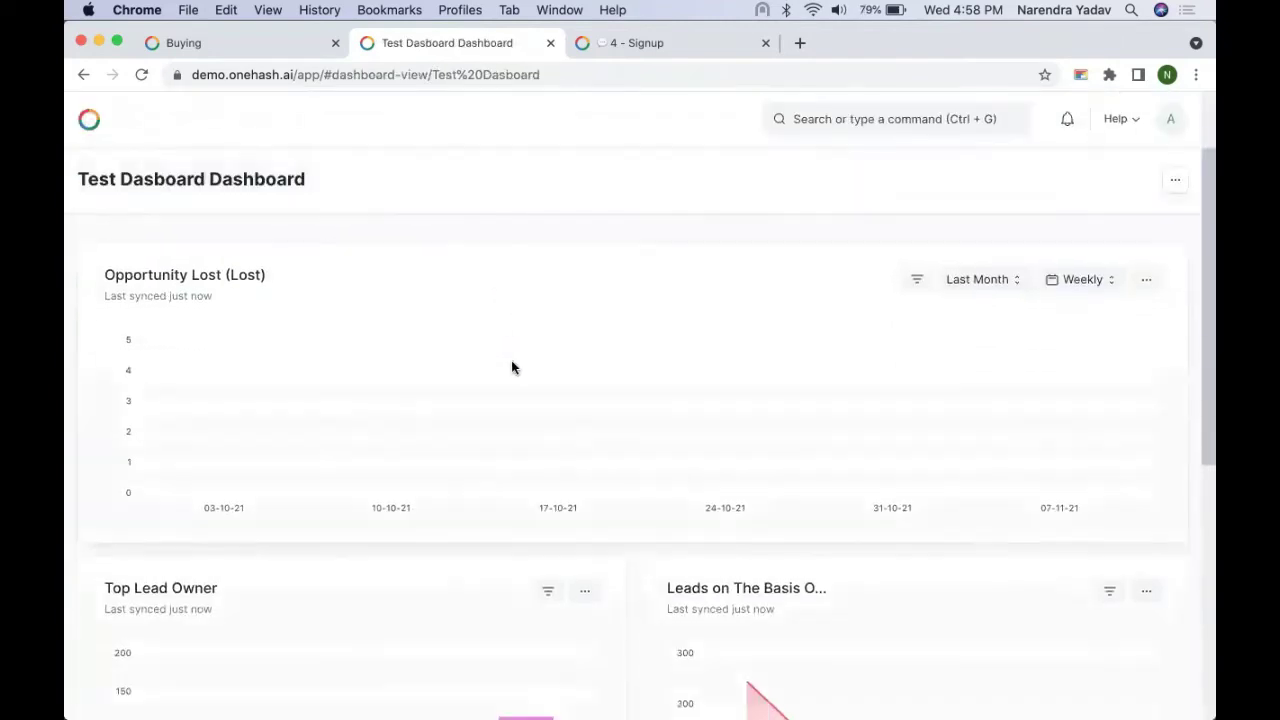
pyautogui.scroll(-5, 511, 368)
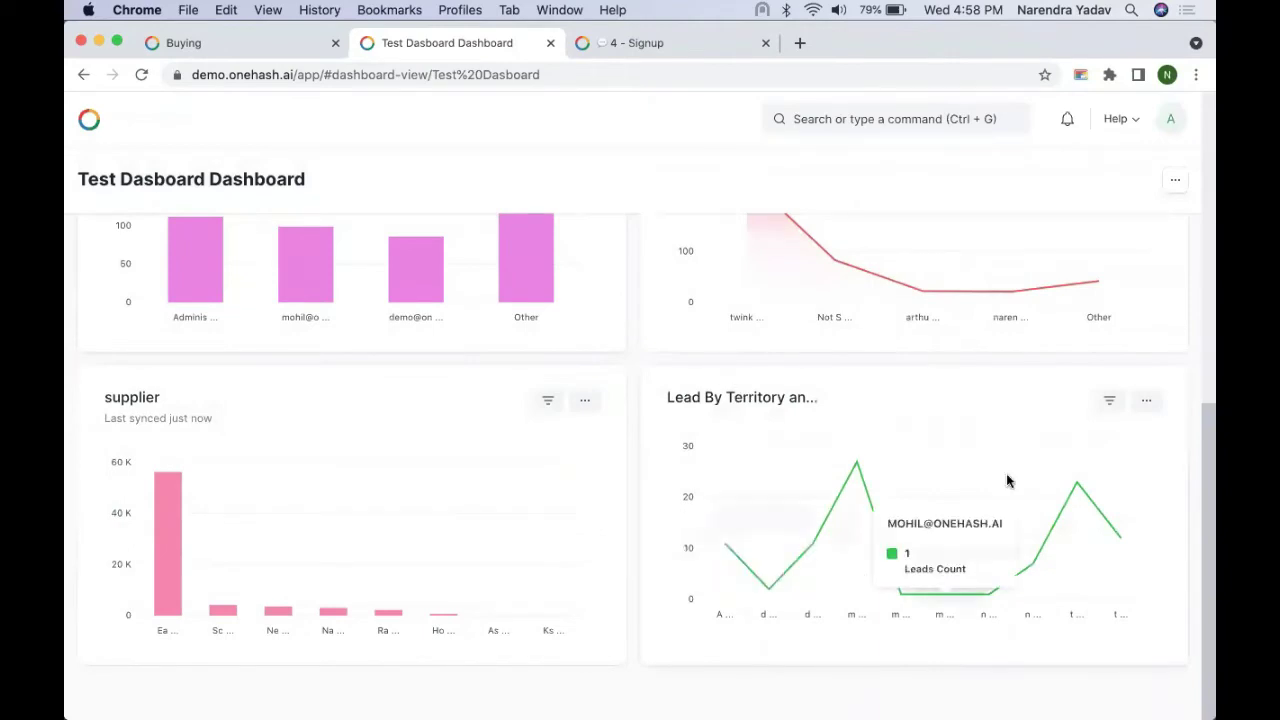
pyautogui.click(83, 75)
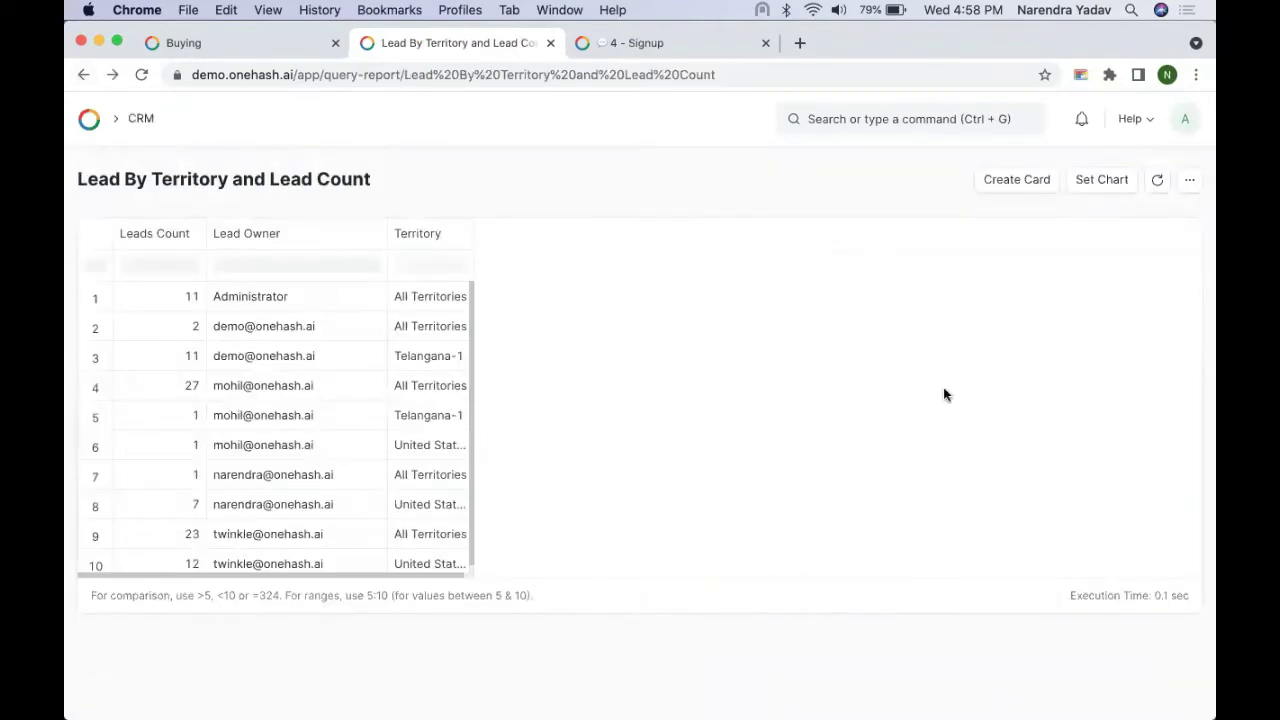
# Step: Create a 'Lead By Terrritory' number card averaging Leads Count on Test Dasboard
pyautogui.click(1188, 186)
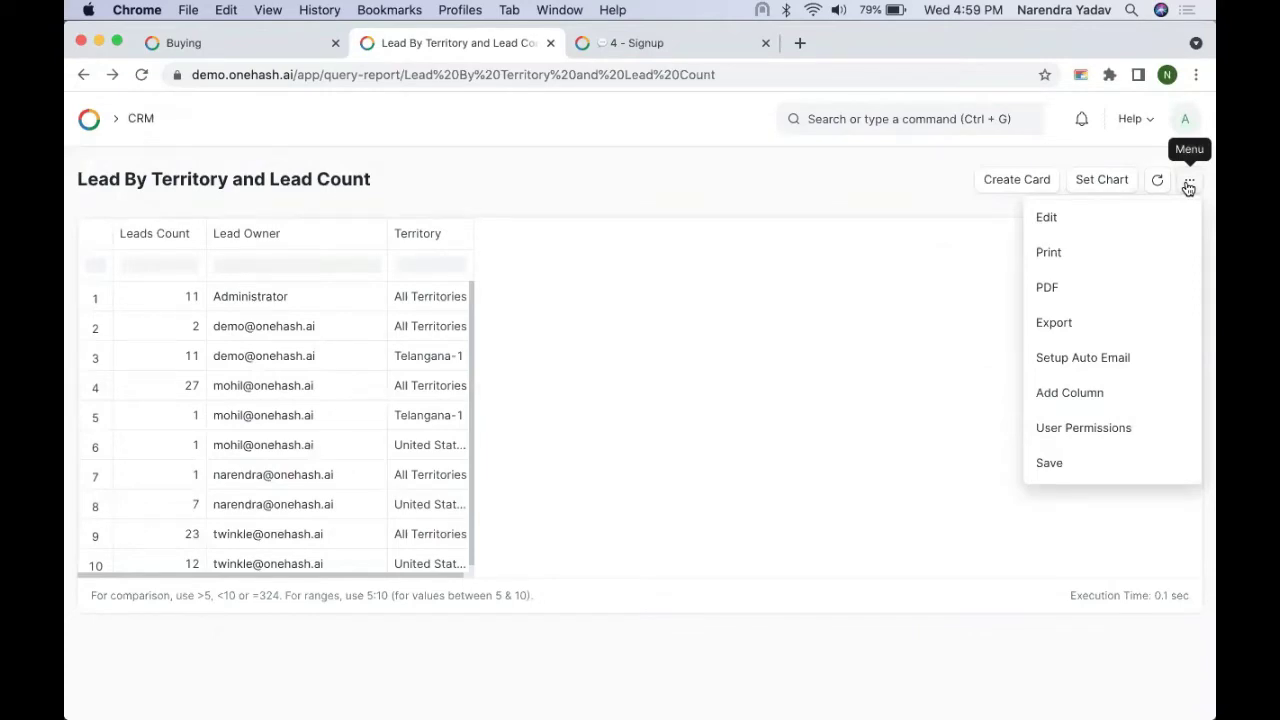
pyautogui.click(1001, 178)
pyautogui.click(508, 214)
pyautogui.click(500, 212)
pyautogui.click(736, 211)
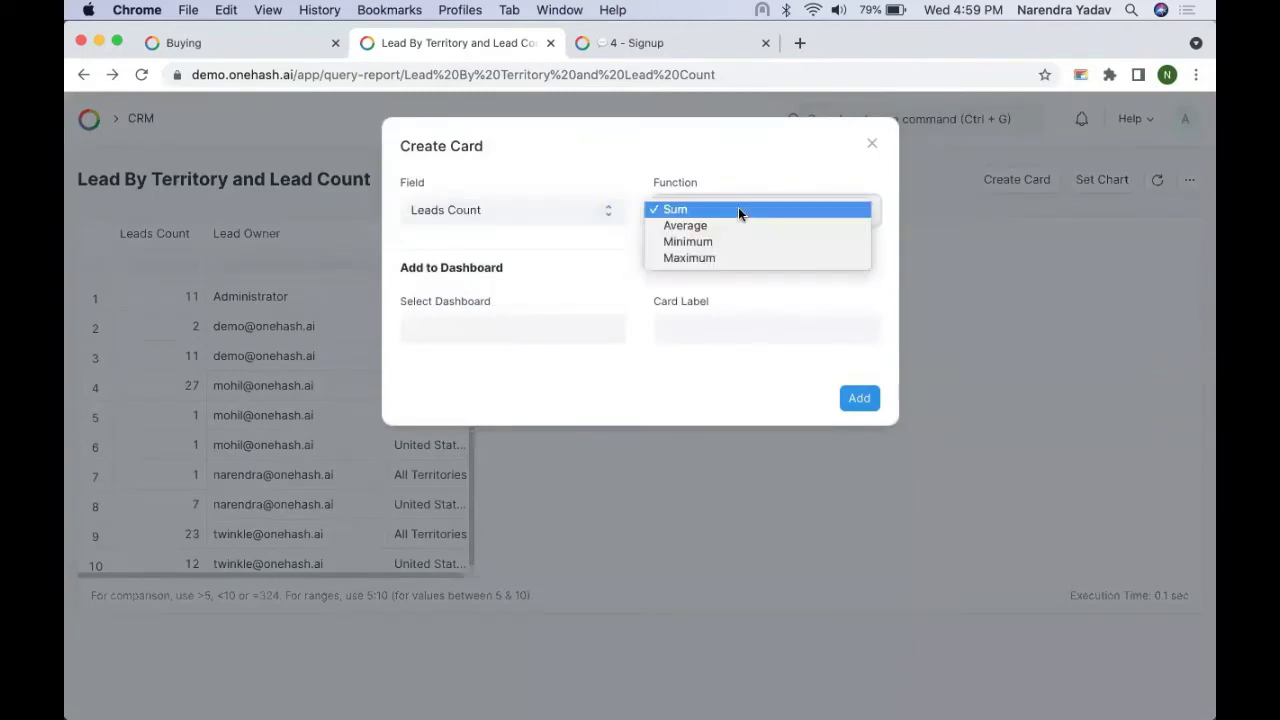
pyautogui.click(736, 225)
pyautogui.click(457, 331)
pyautogui.click(477, 367)
pyautogui.click(726, 318)
pyautogui.write('Lead By Terrritory')
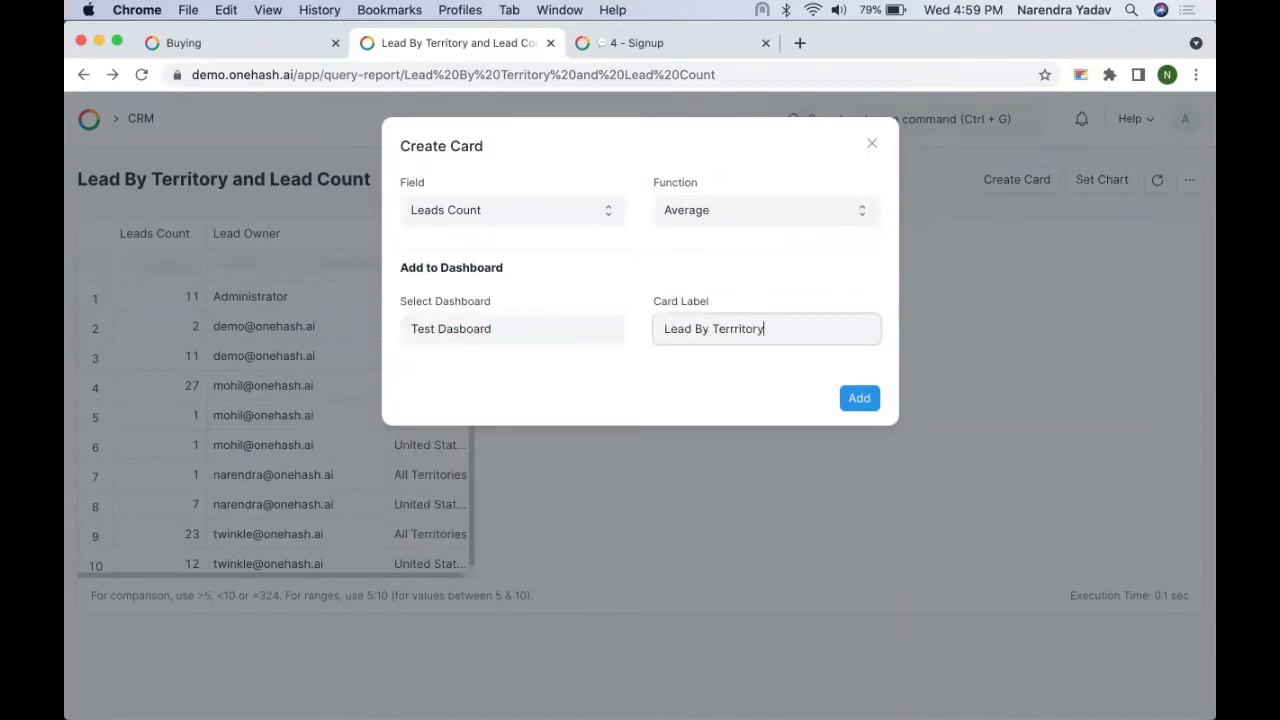
pyautogui.click(859, 397)
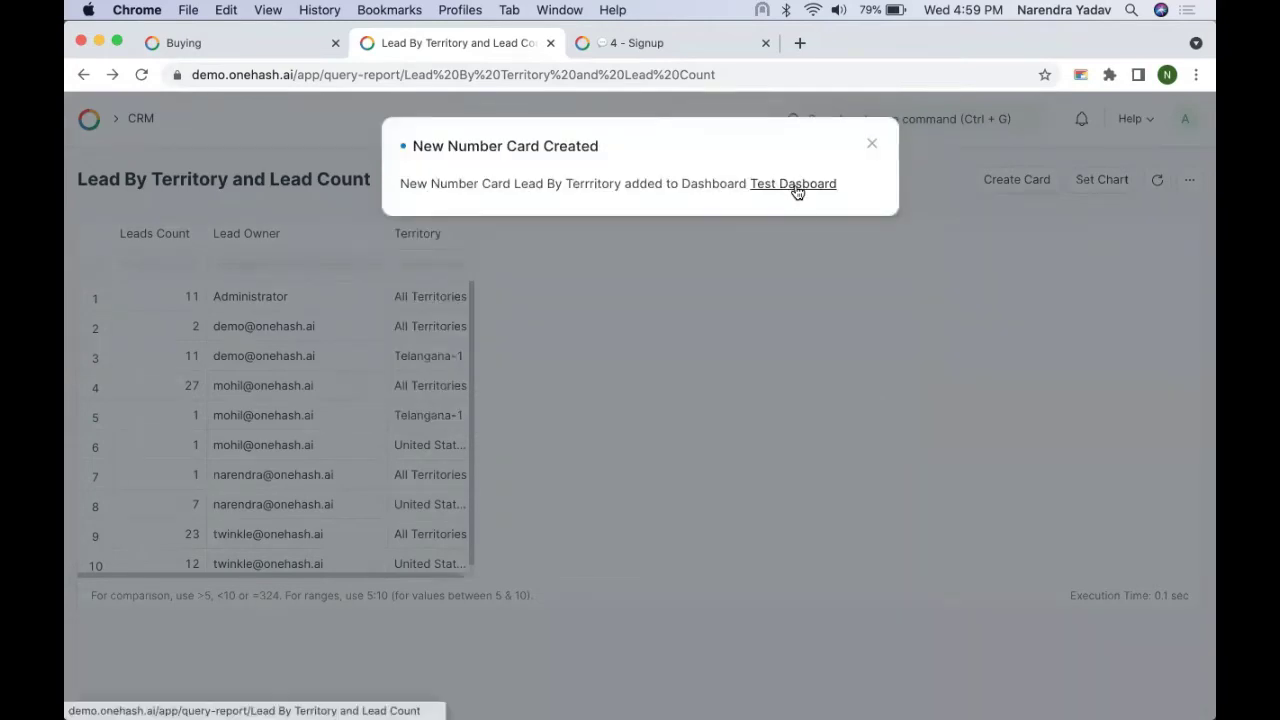
# Step: Check the new card on Test Dasboard, then return to the territory report
pyautogui.click(795, 184)
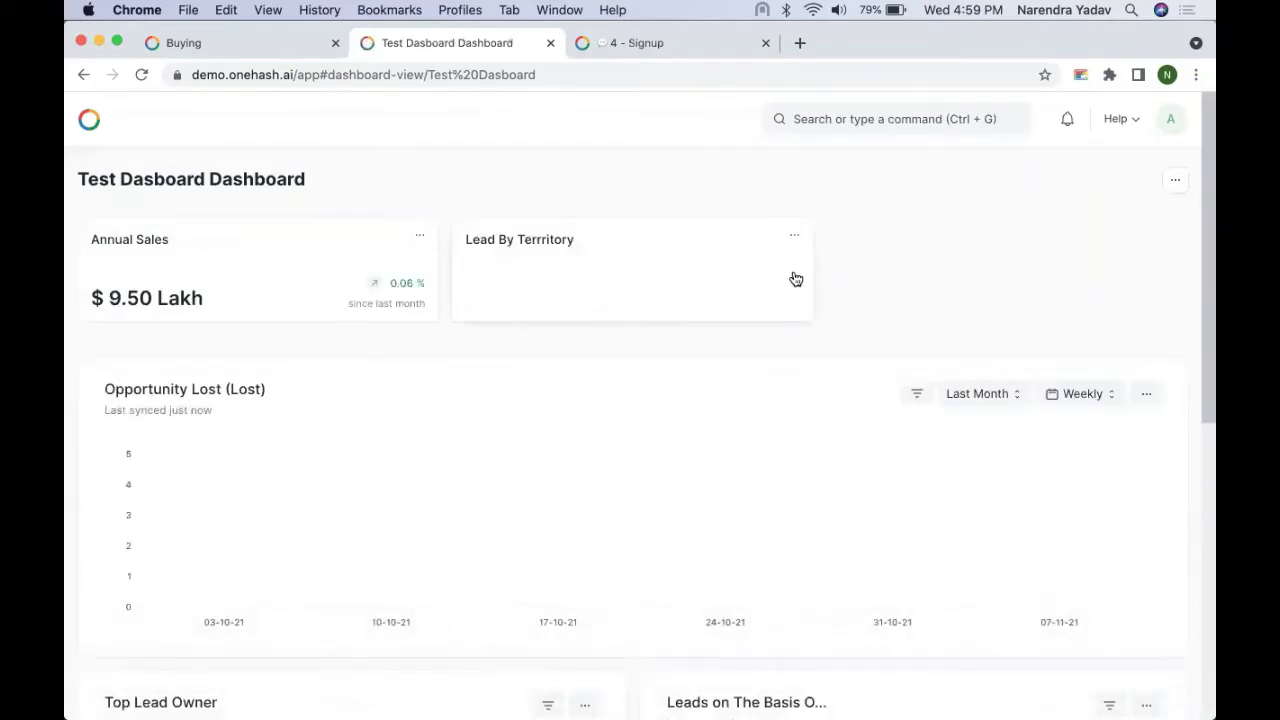
pyautogui.click(793, 236)
pyautogui.click(814, 260)
pyautogui.click(796, 238)
pyautogui.click(840, 262)
pyautogui.scroll(-5, 697, 290)
pyautogui.scroll(5, 697, 290)
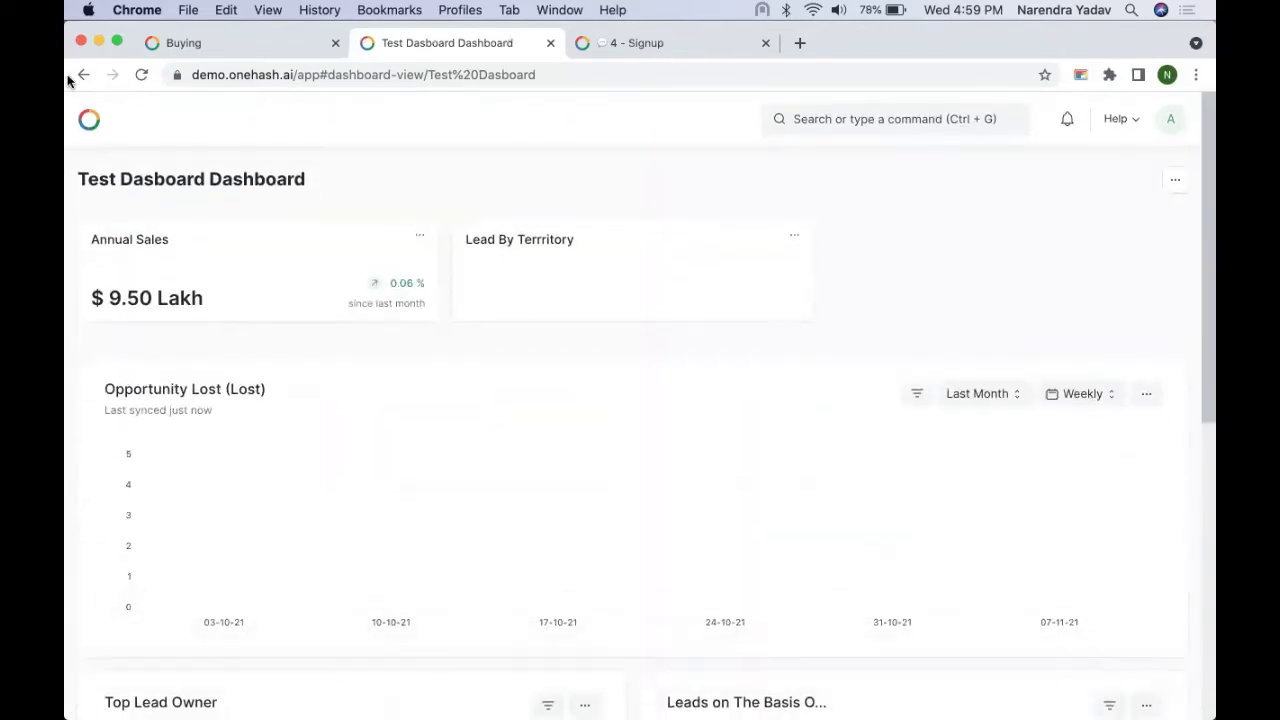
pyautogui.click(80, 77)
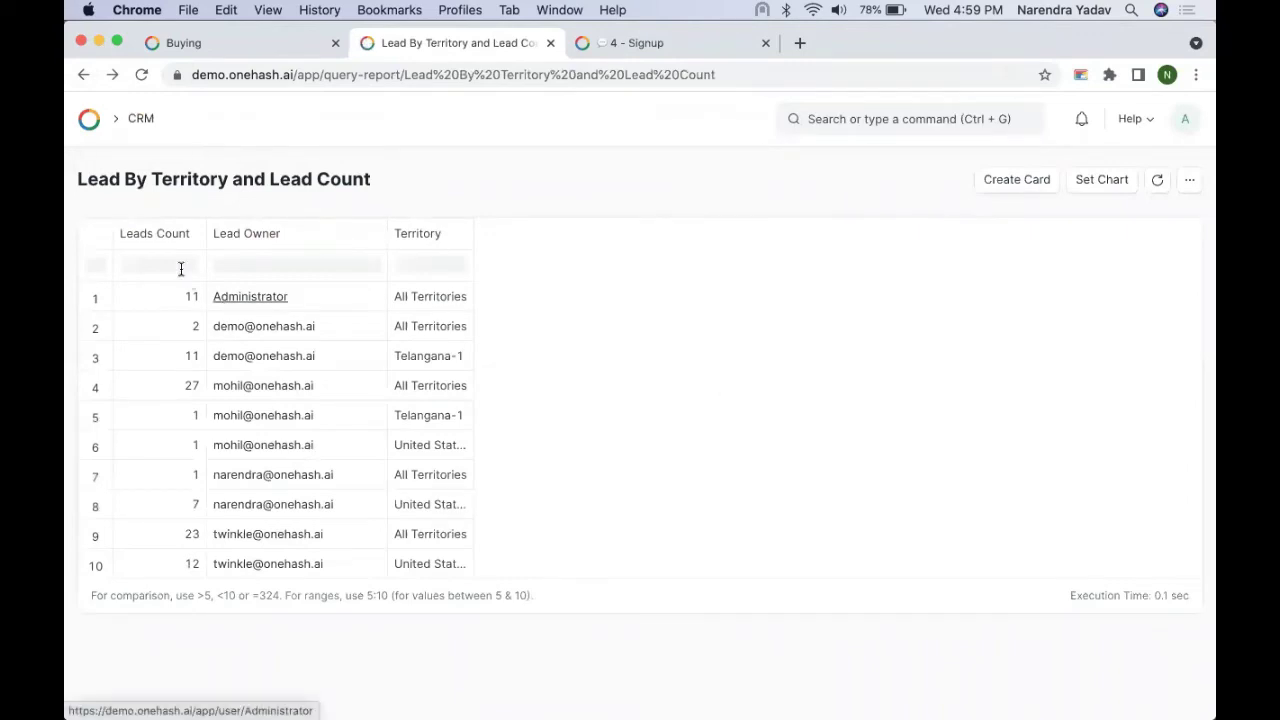
# Step: Go back to the Lead report and look over its columns
pyautogui.click(1191, 181)
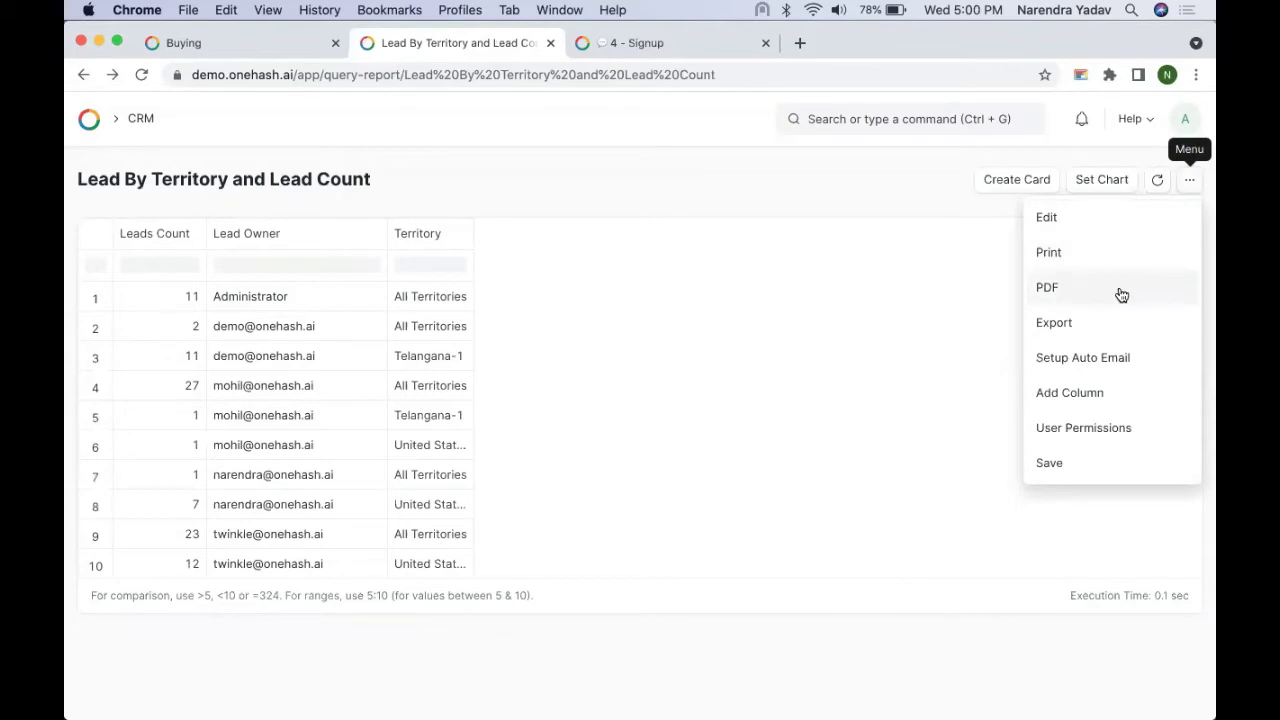
pyautogui.click(82, 76)
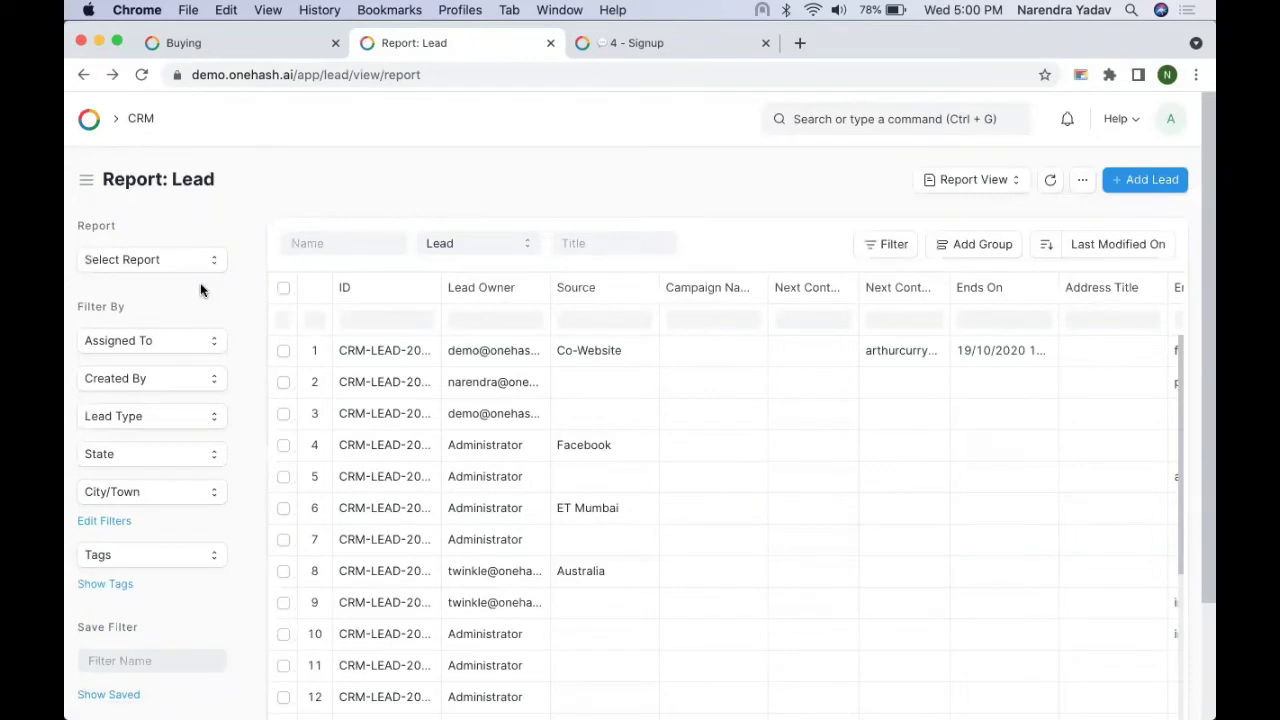
pyautogui.scroll(-3, 208, 520)
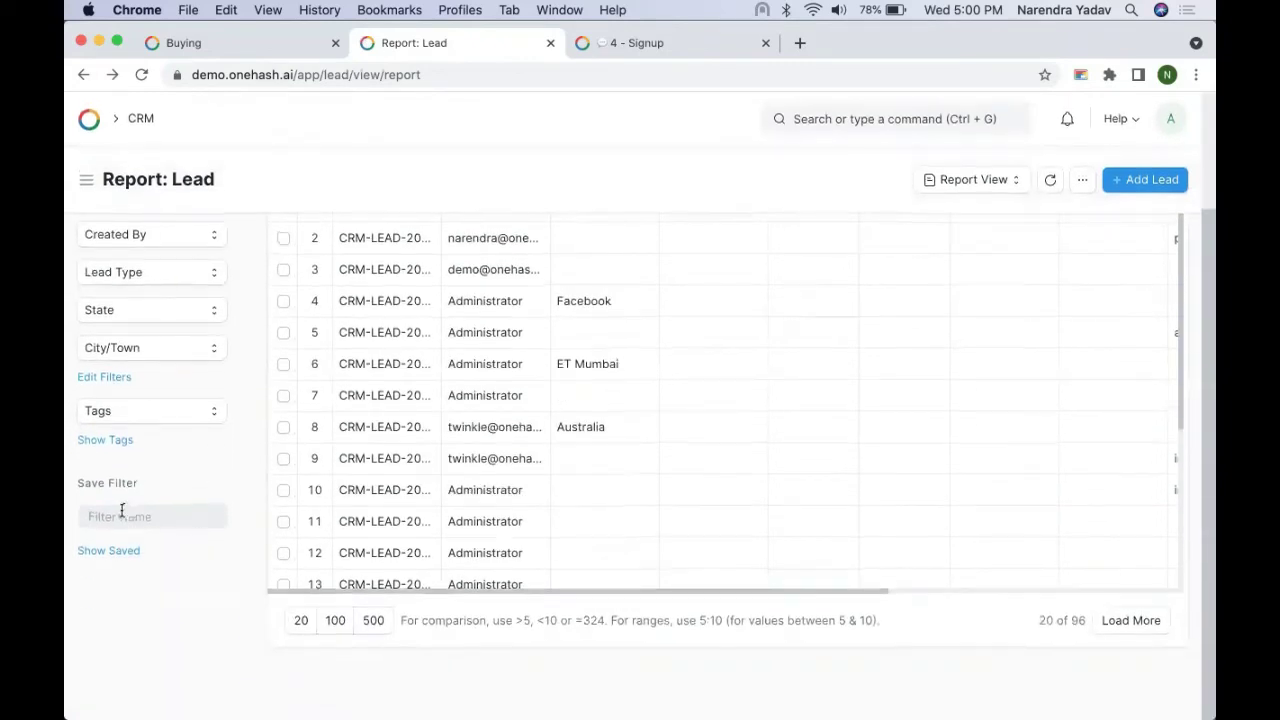
pyautogui.scroll(3, 891, 464)
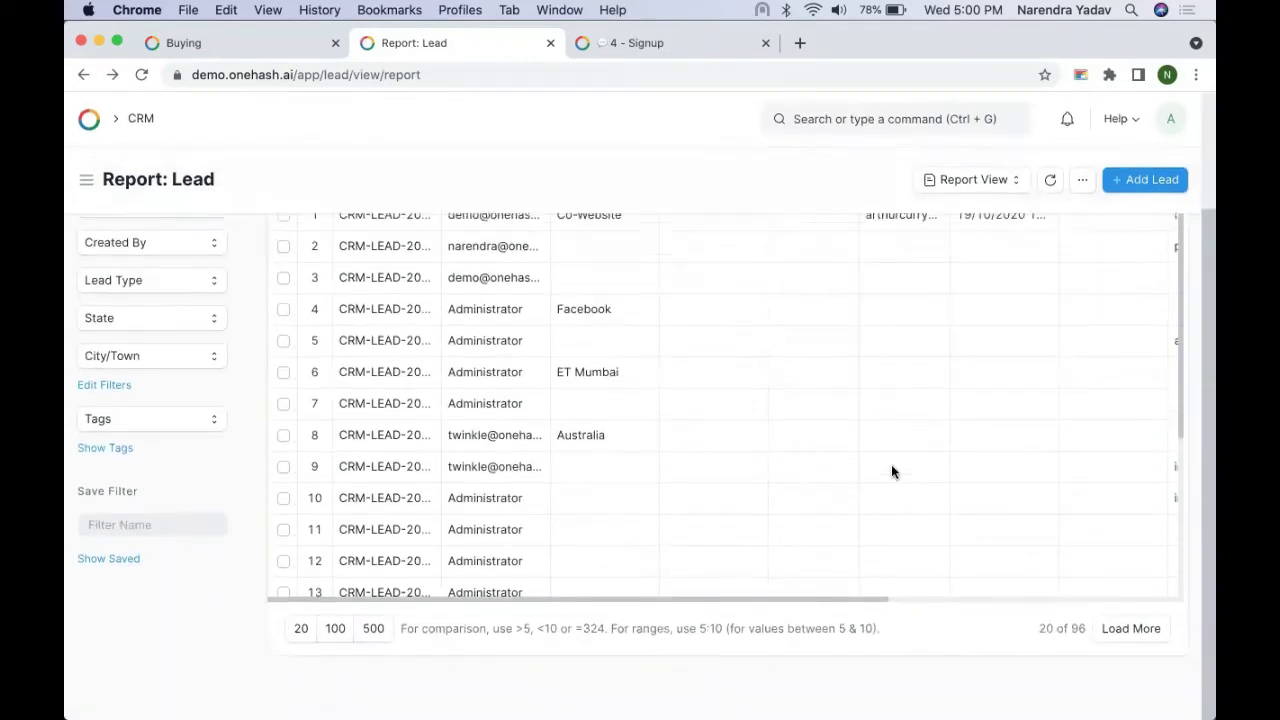
pyautogui.hscroll(4, 983, 409)
pyautogui.hscroll(-4, 723, 285)
# Step: Insert a Person Name column before the Campaign Name column
pyautogui.click(752, 291)
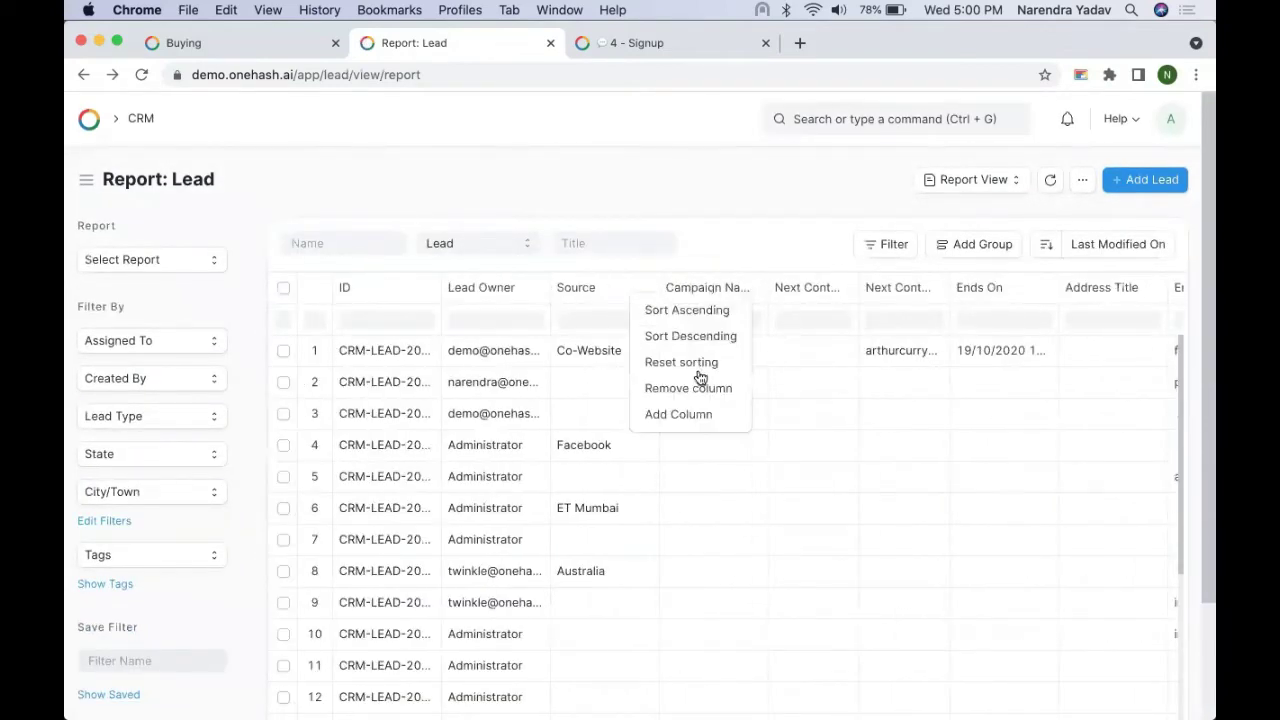
pyautogui.click(694, 412)
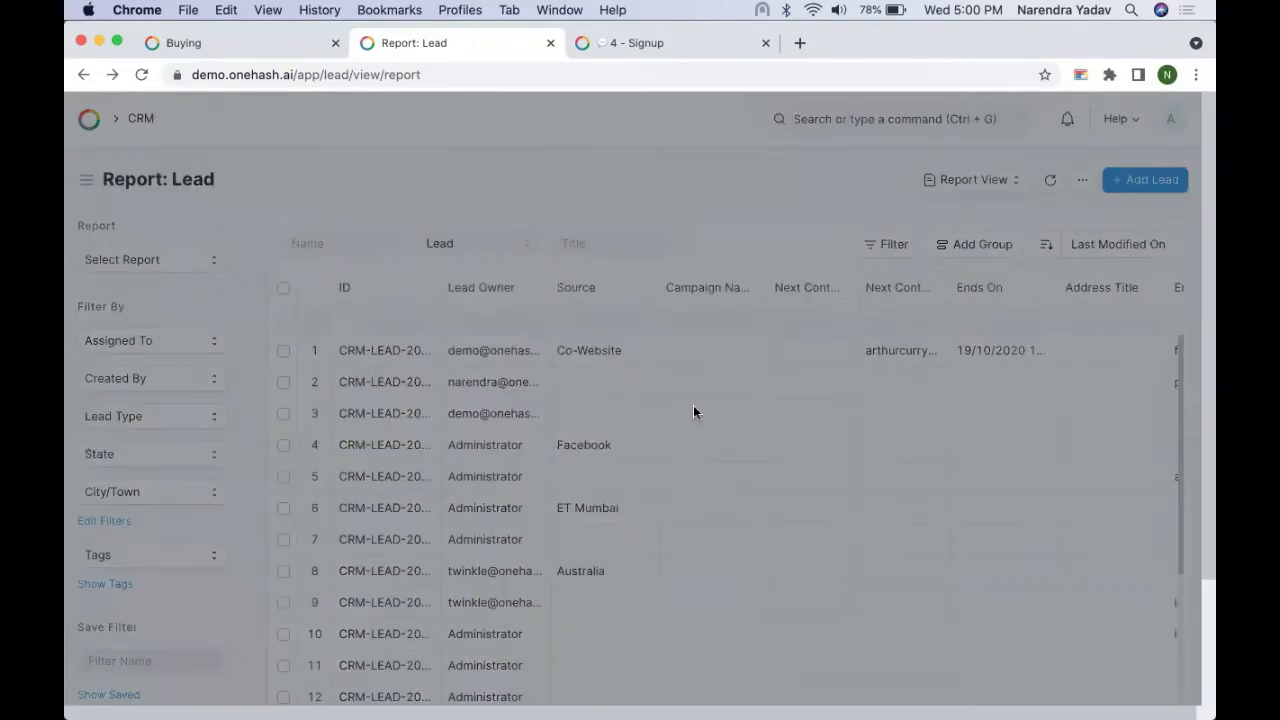
pyautogui.click(568, 332)
pyautogui.click(420, 248)
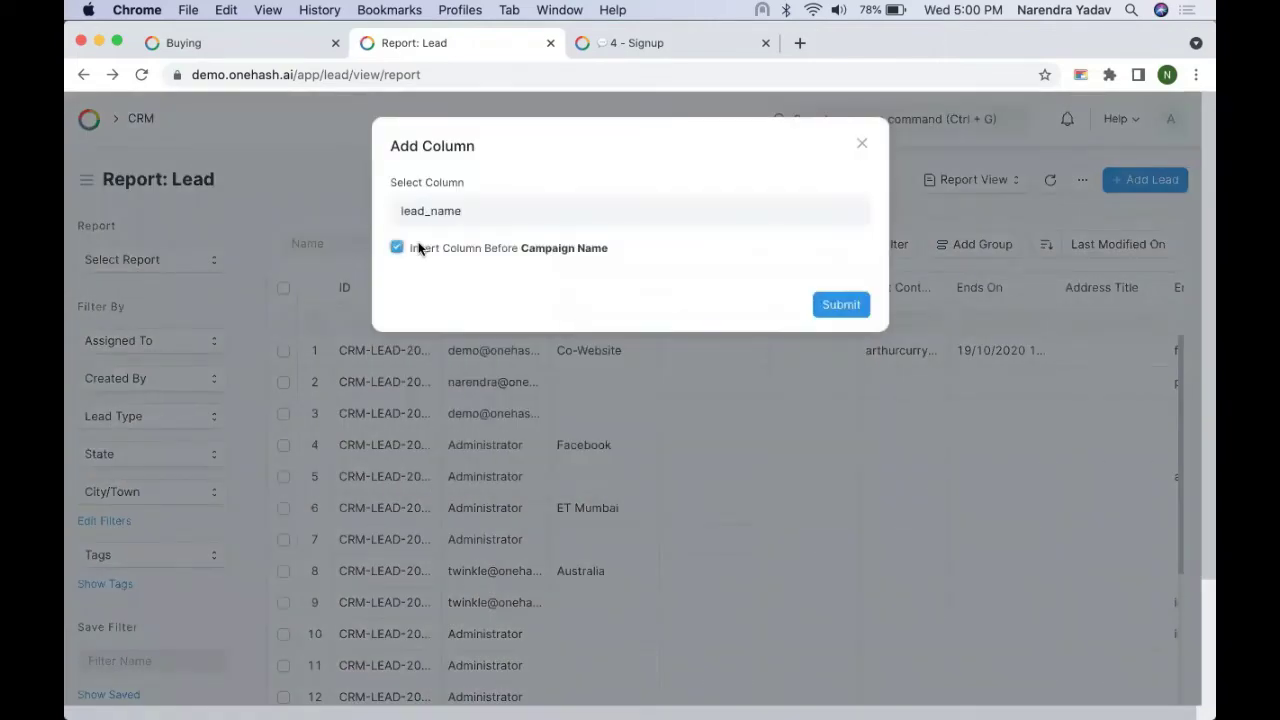
pyautogui.click(829, 305)
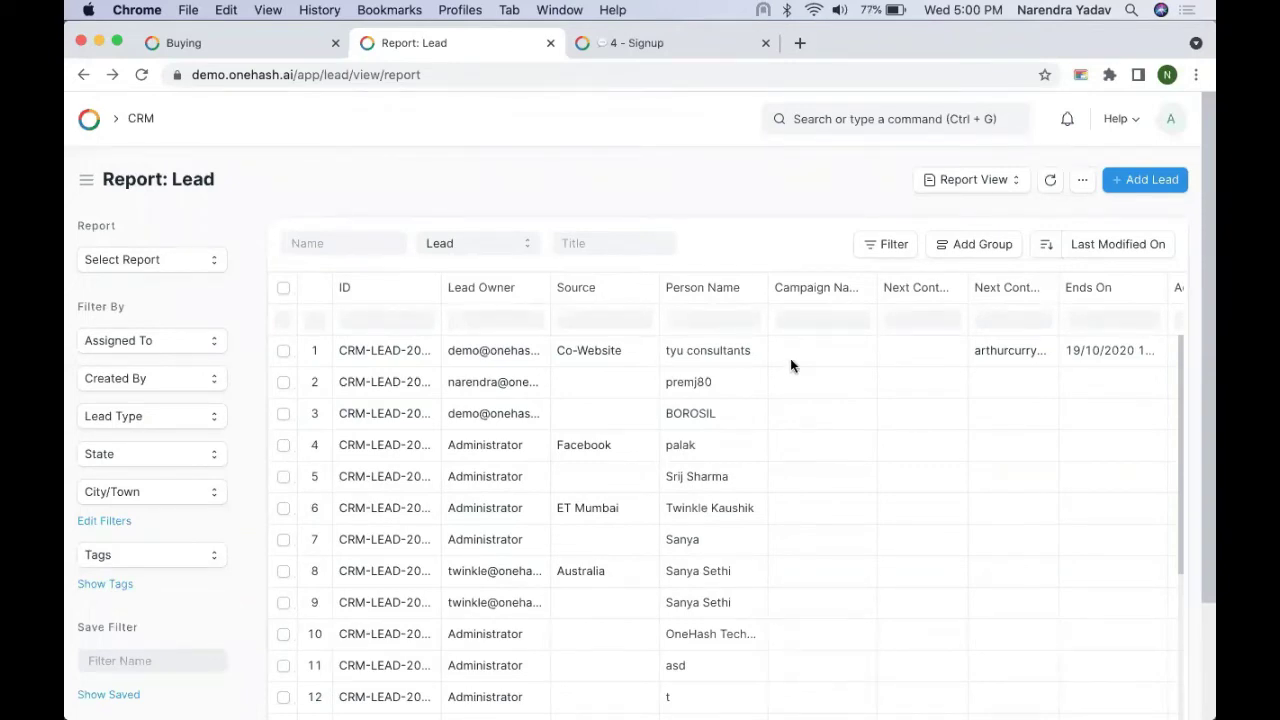
pyautogui.click(889, 245)
# Step: Filter the Lead report to Lead Owner equals the chosen owner
pyautogui.click(631, 294)
pyautogui.write('lead')
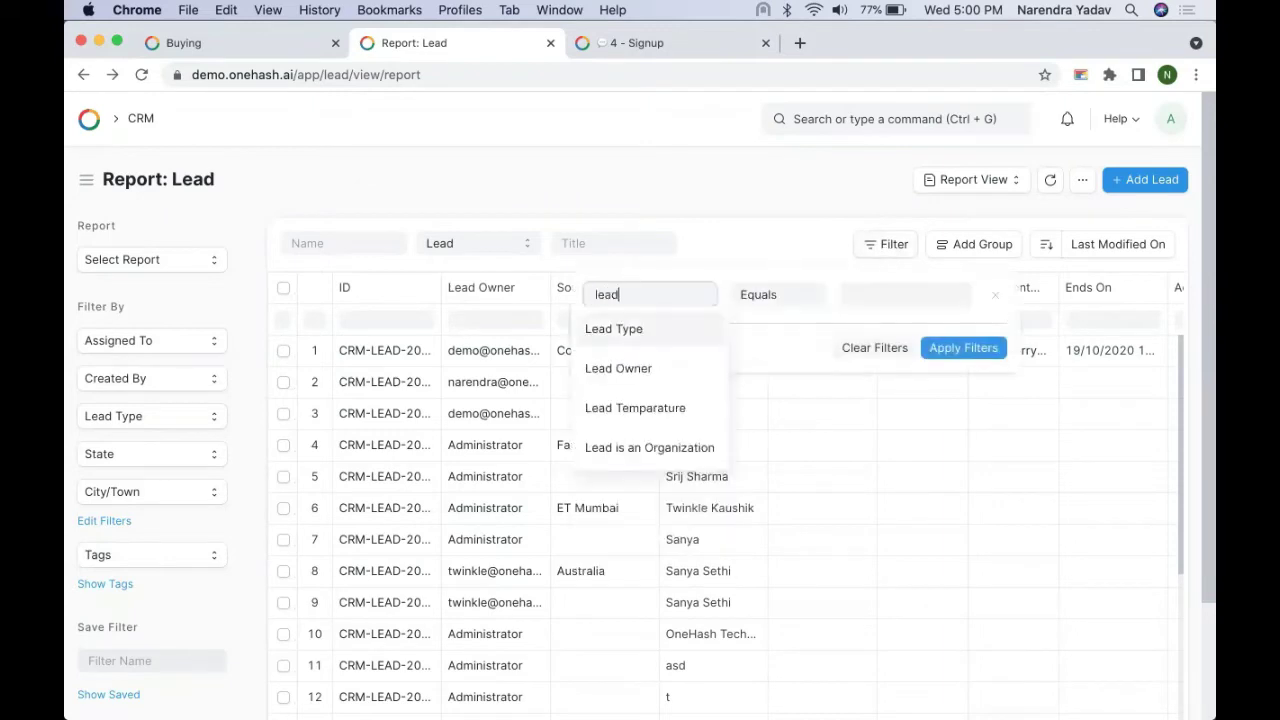
pyautogui.click(652, 366)
pyautogui.click(886, 294)
pyautogui.write('nare')
pyautogui.click(912, 329)
pyautogui.click(963, 347)
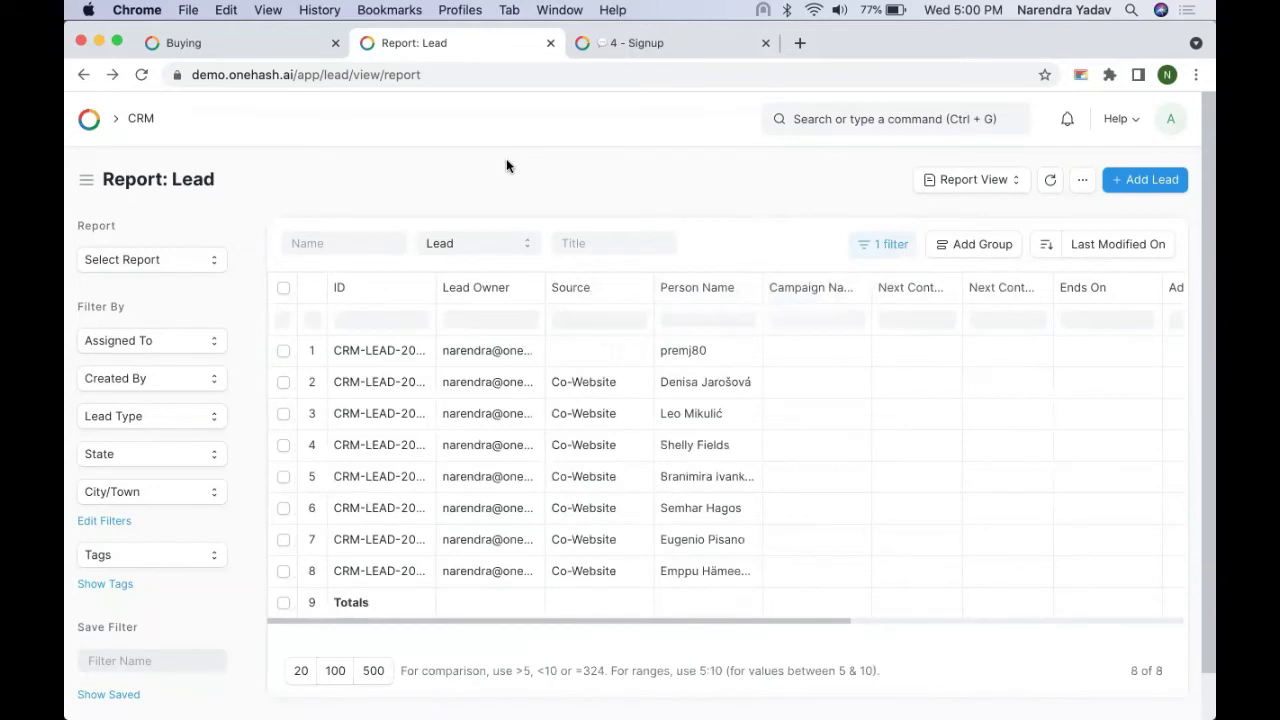
# Step: Clear the Status restriction to include all statuses and group leads by Status with counts
pyautogui.click(477, 243)
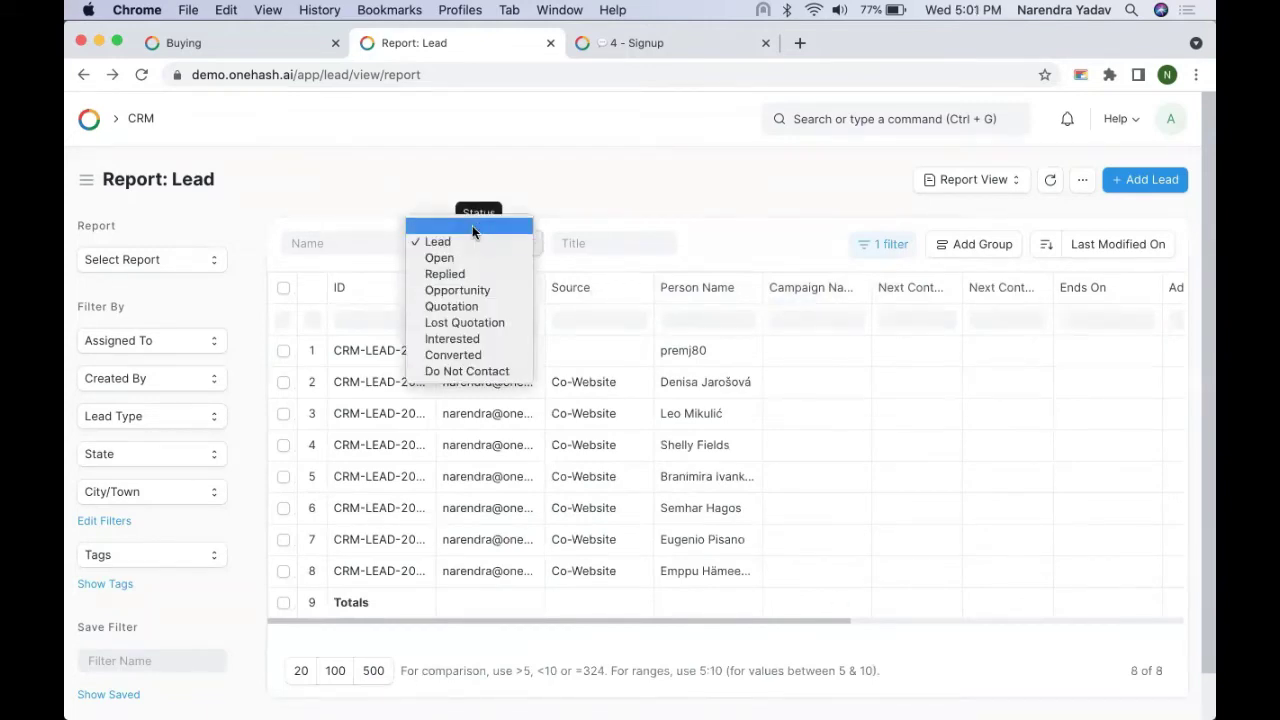
pyautogui.click(472, 225)
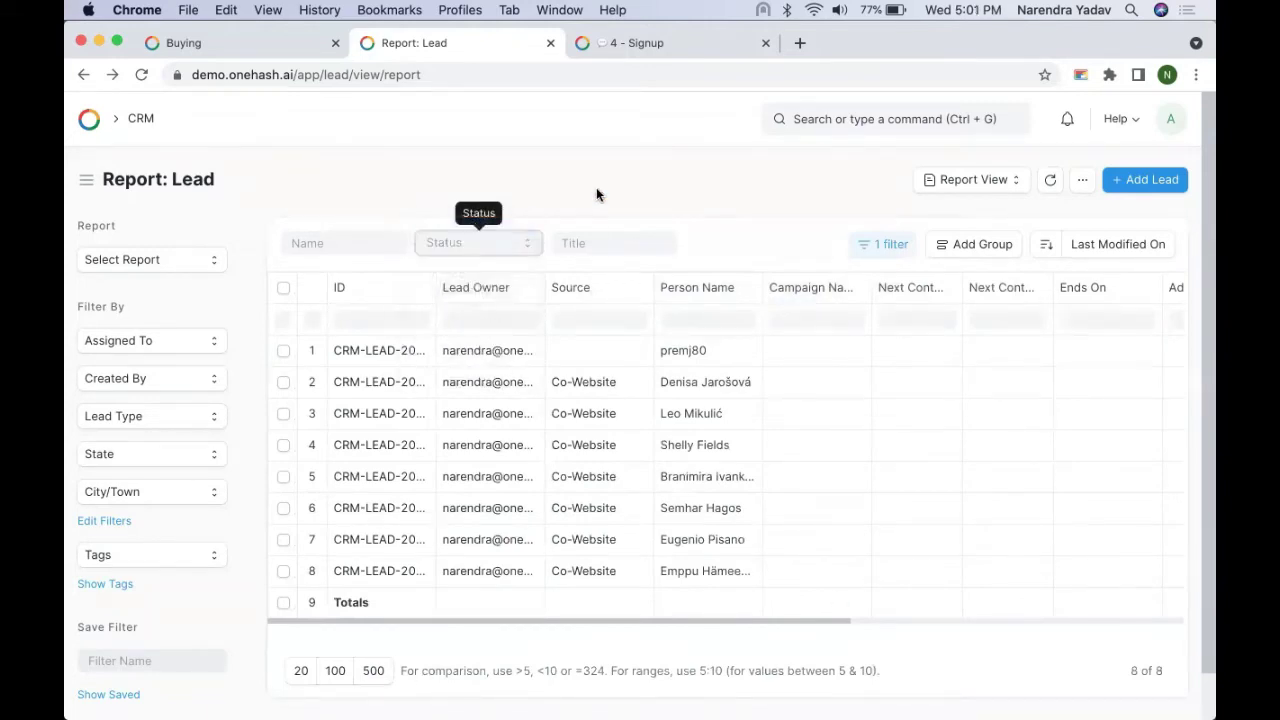
pyautogui.click(983, 248)
pyautogui.click(804, 296)
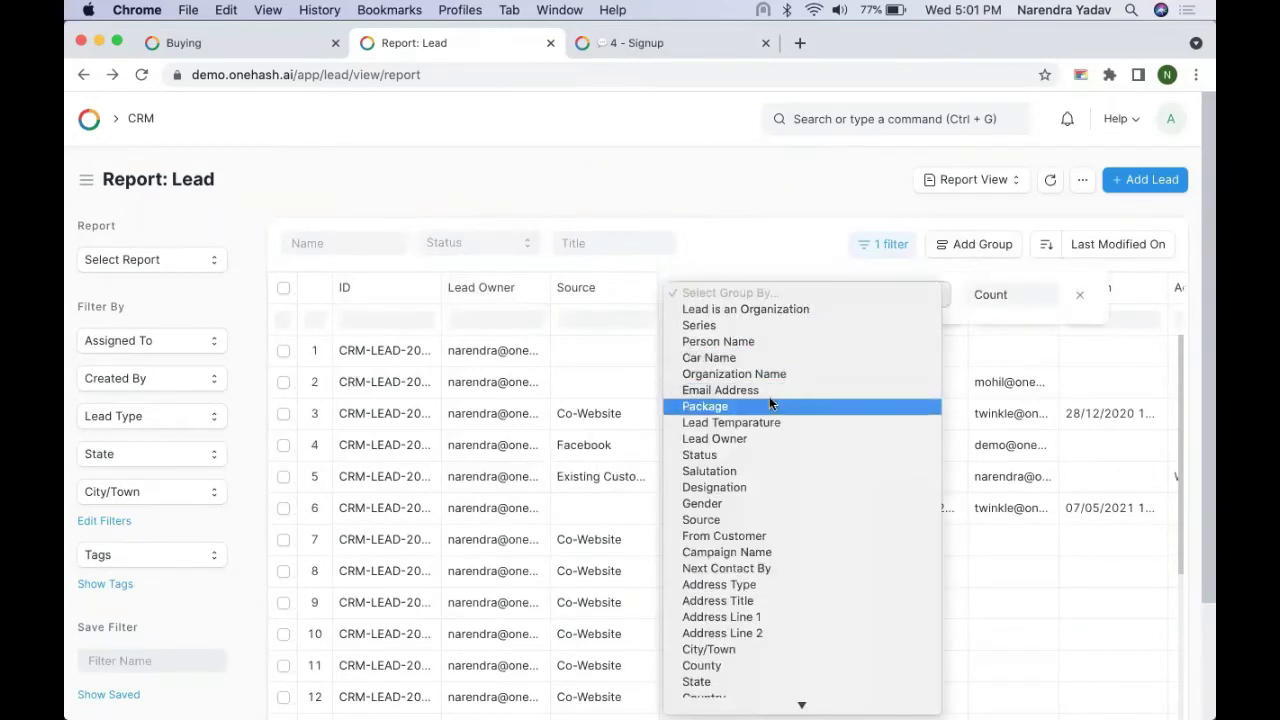
pyautogui.click(752, 458)
pyautogui.click(749, 204)
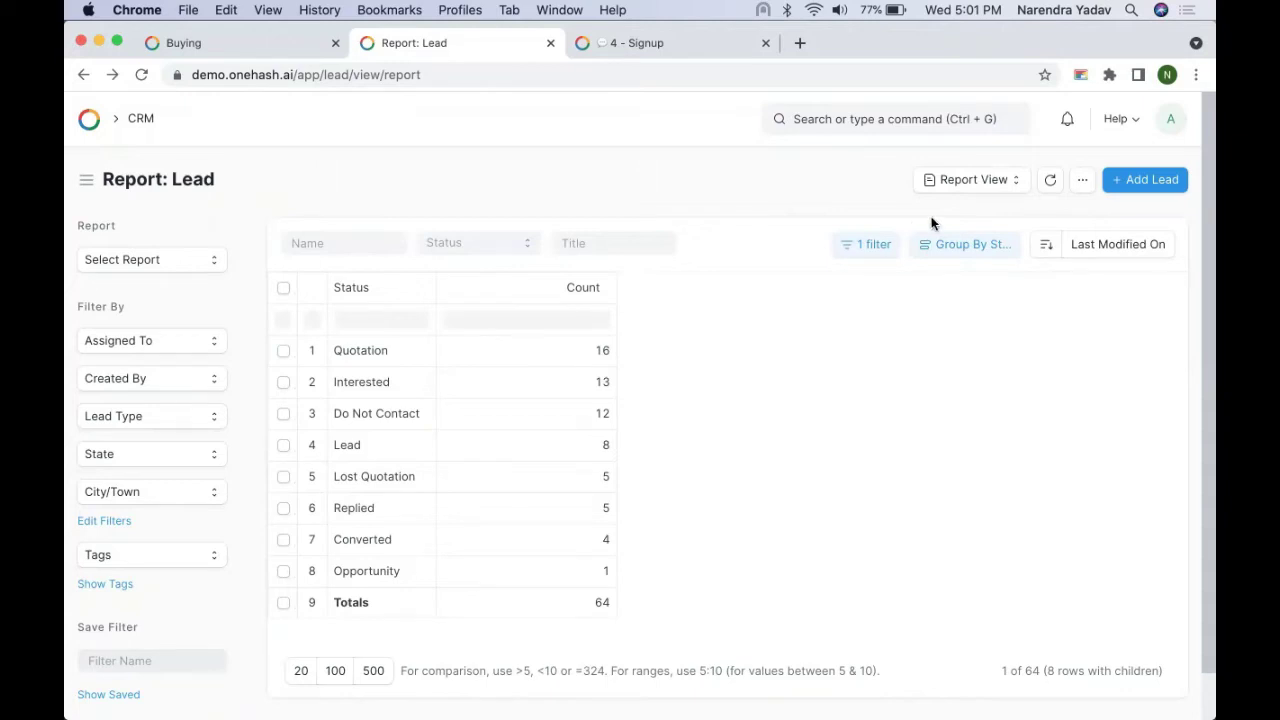
pyautogui.click(1083, 180)
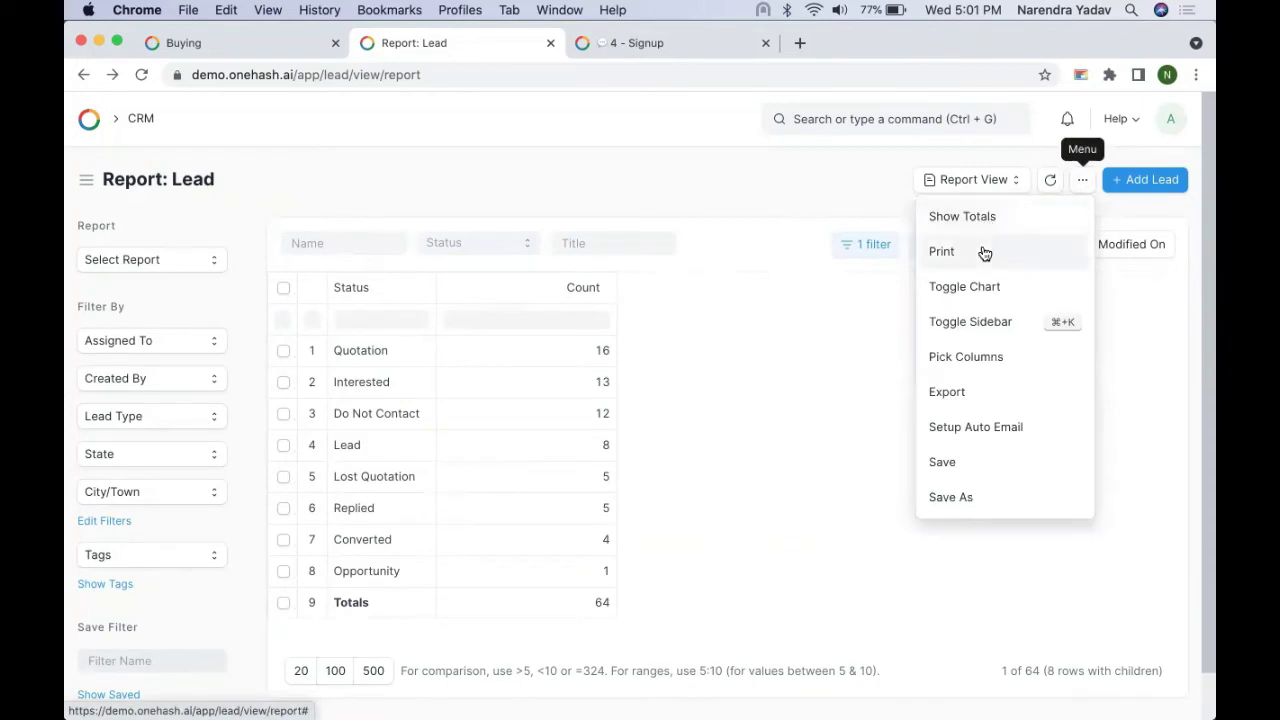
# Step: Add a line chart of the report with Status on the x-axis
pyautogui.click(985, 288)
pyautogui.click(596, 214)
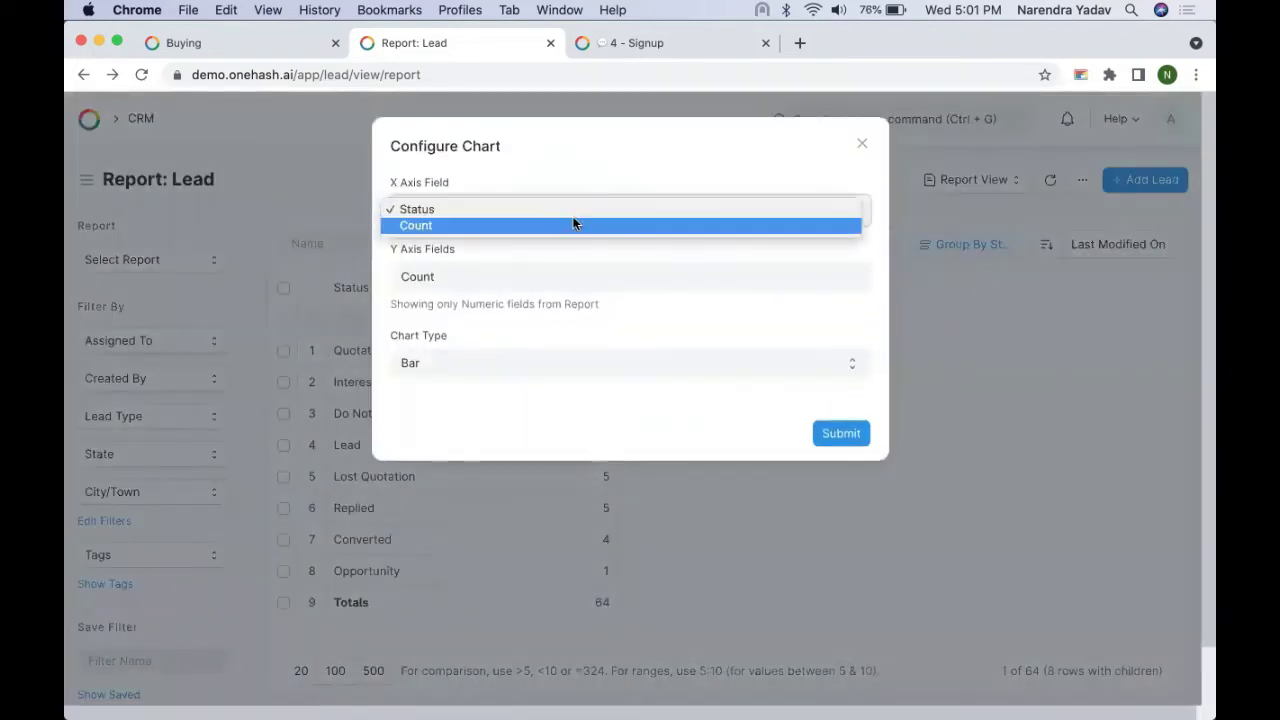
pyautogui.click(549, 221)
pyautogui.click(542, 210)
pyautogui.click(506, 189)
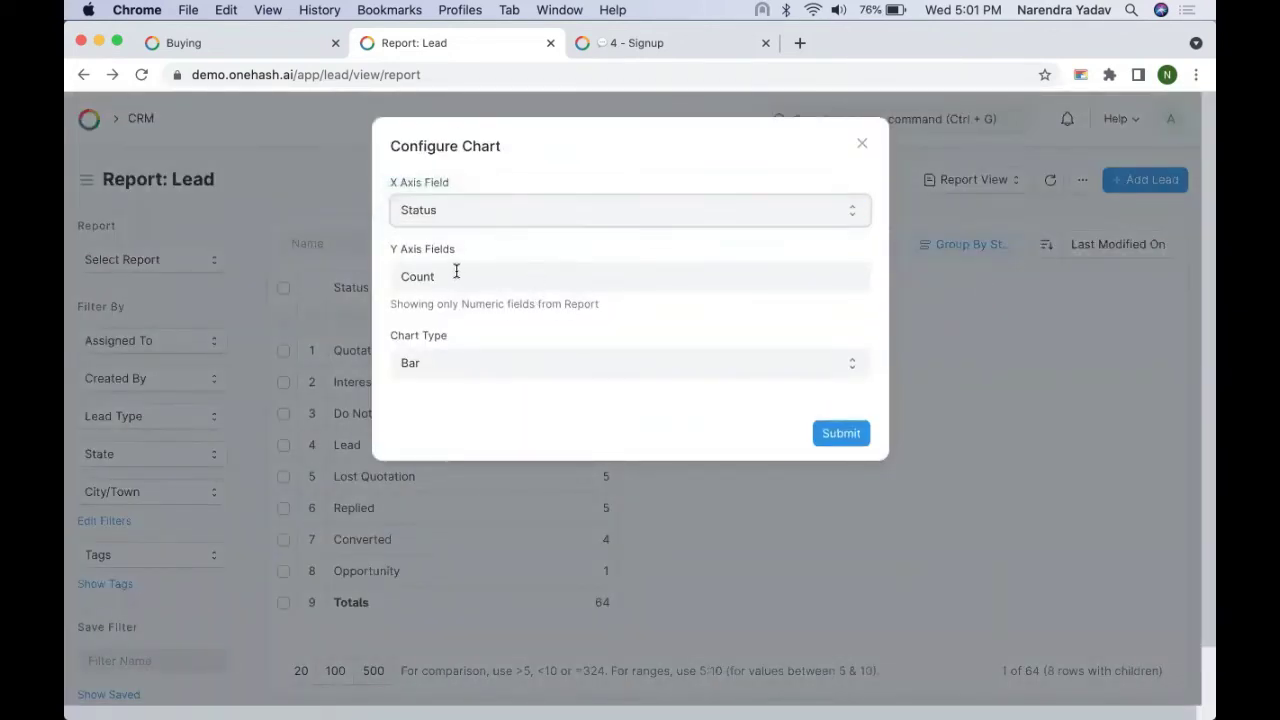
pyautogui.click(684, 362)
pyautogui.click(620, 380)
pyautogui.click(842, 433)
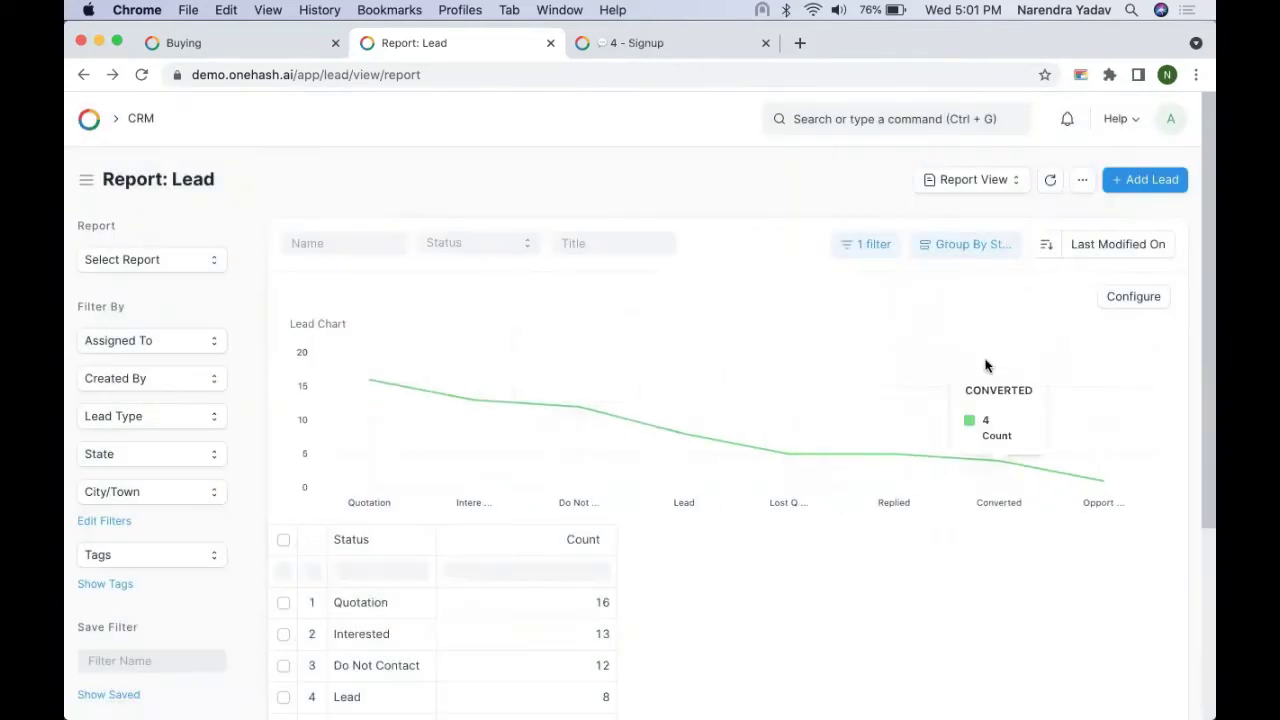
# Step: Change the chart type from line to bar
pyautogui.click(1140, 300)
pyautogui.click(547, 367)
pyautogui.click(497, 343)
pyautogui.click(841, 434)
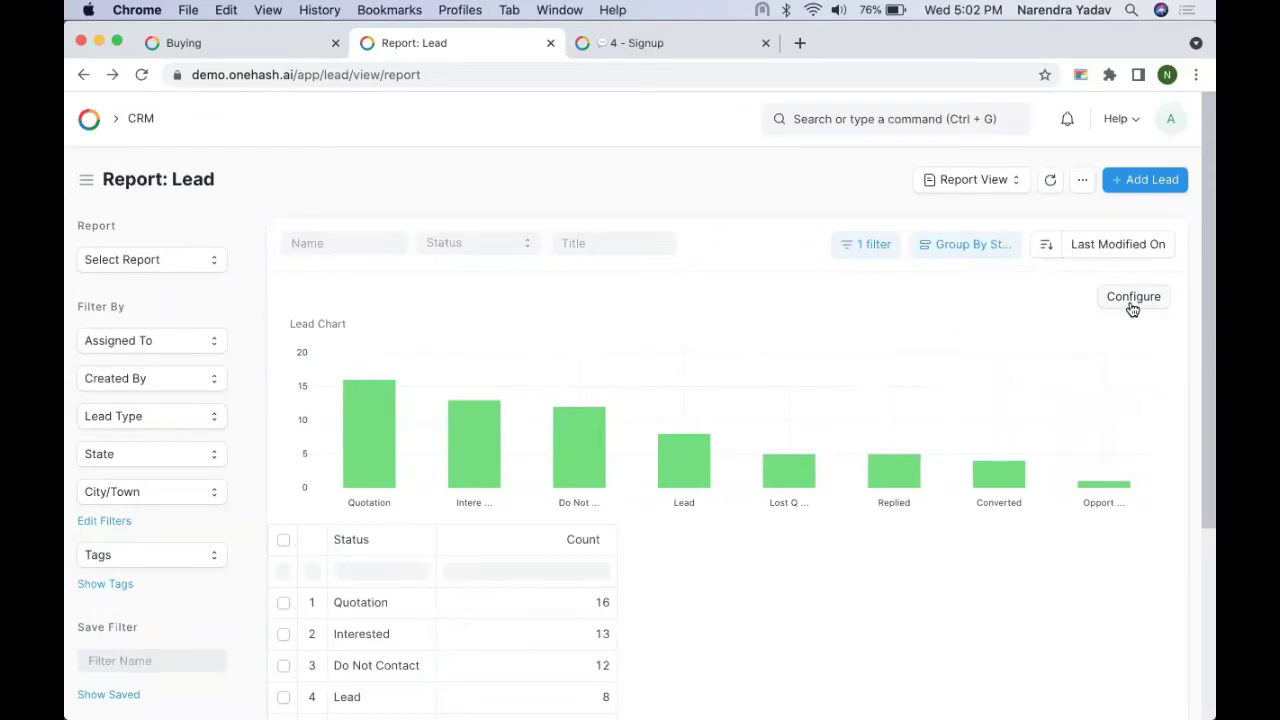
pyautogui.click(855, 246)
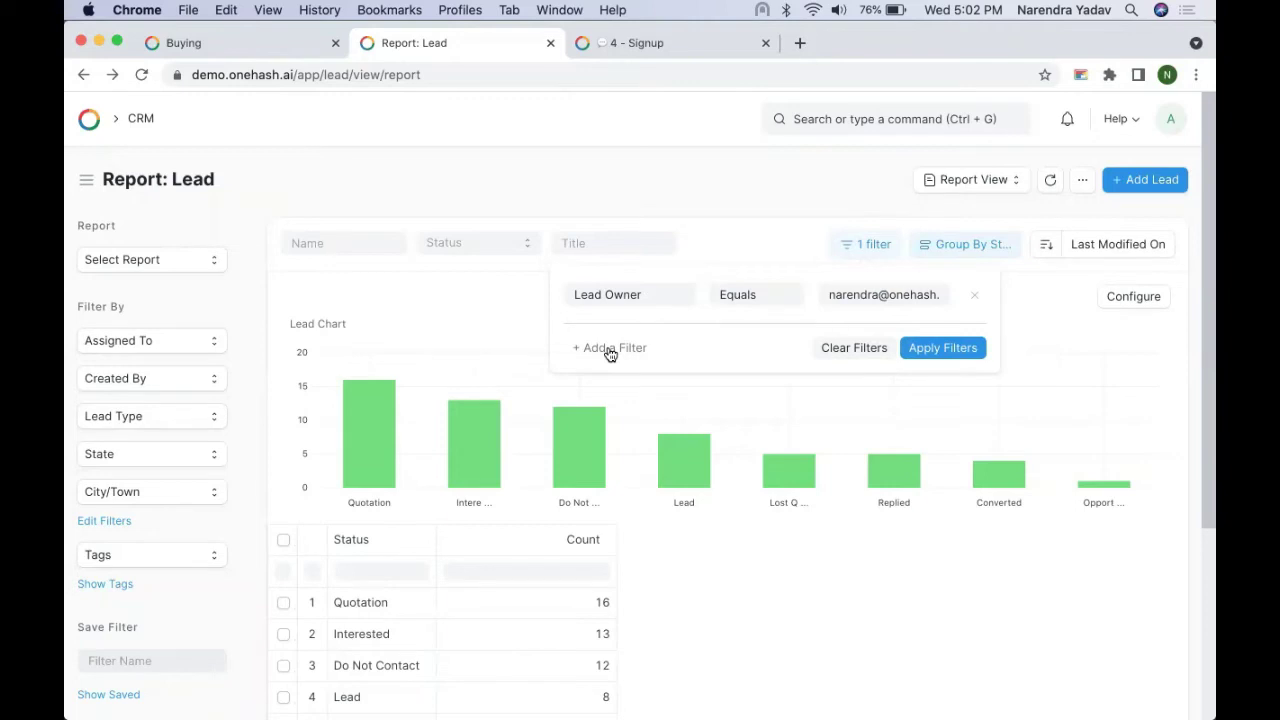
# Step: Clear all report filters and remove the Status group-by row
pyautogui.click(851, 347)
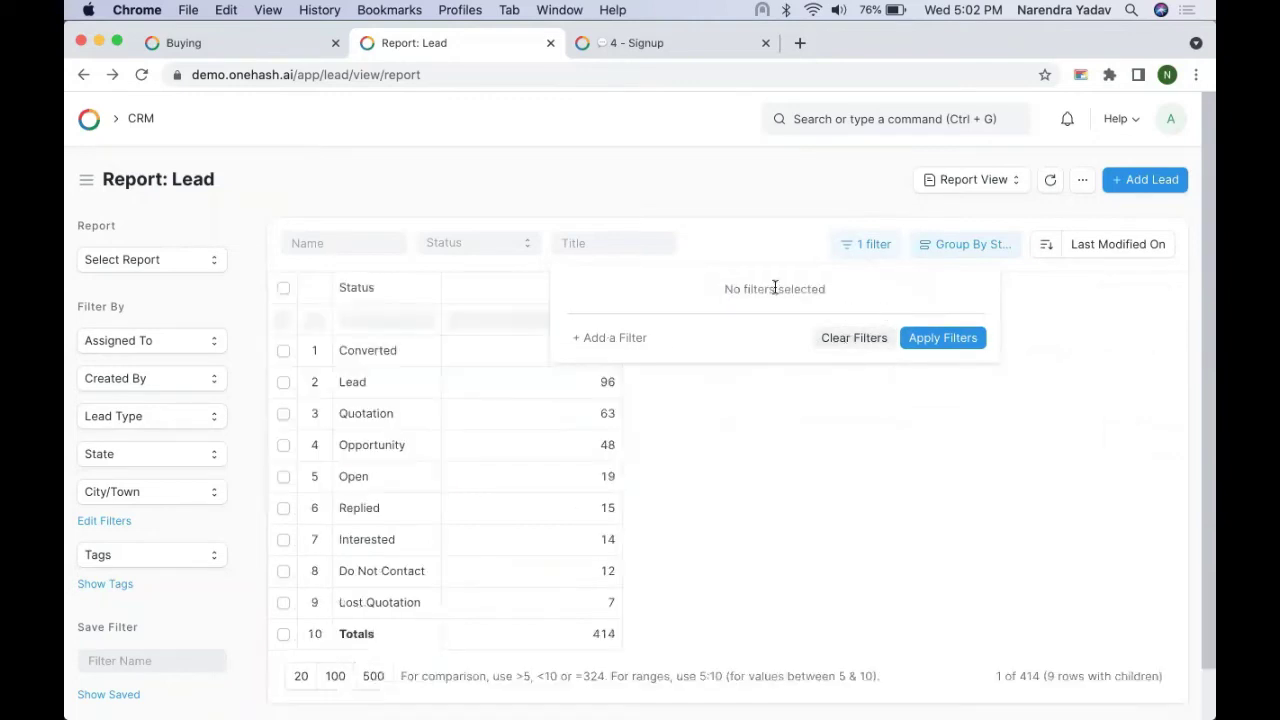
pyautogui.click(963, 246)
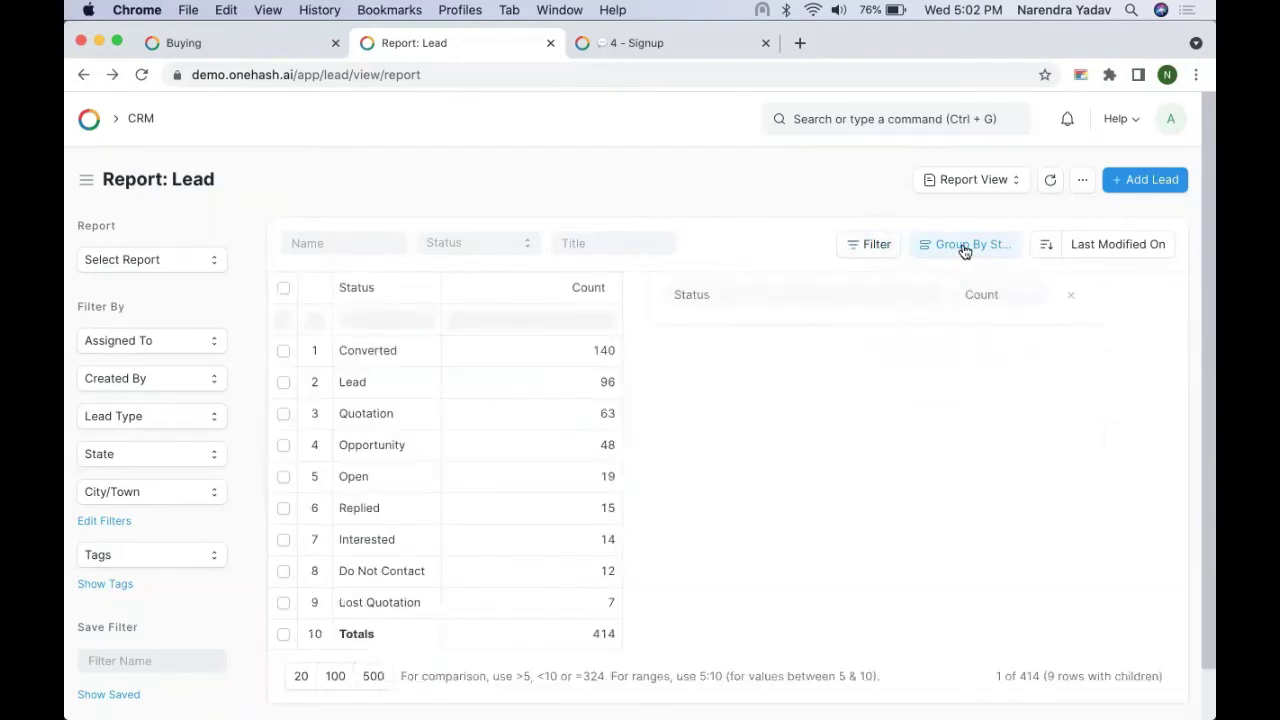
pyautogui.click(1072, 299)
pyautogui.click(1012, 292)
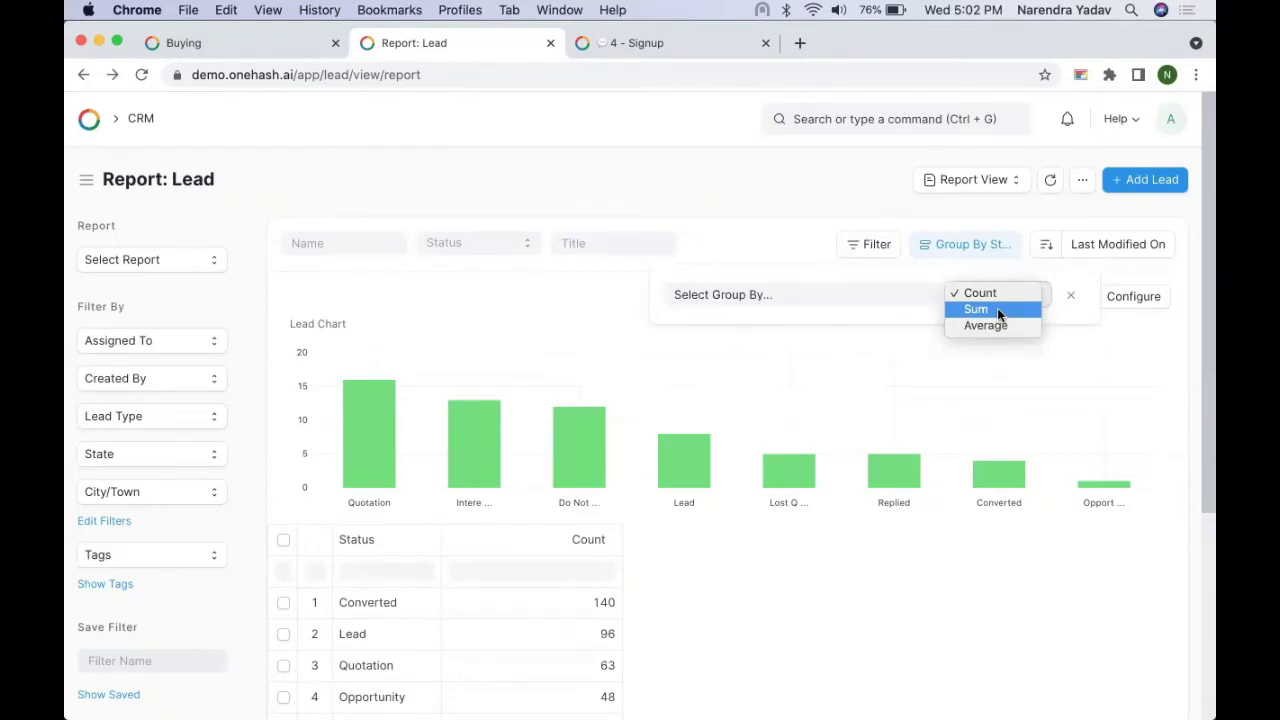
pyautogui.click(1070, 296)
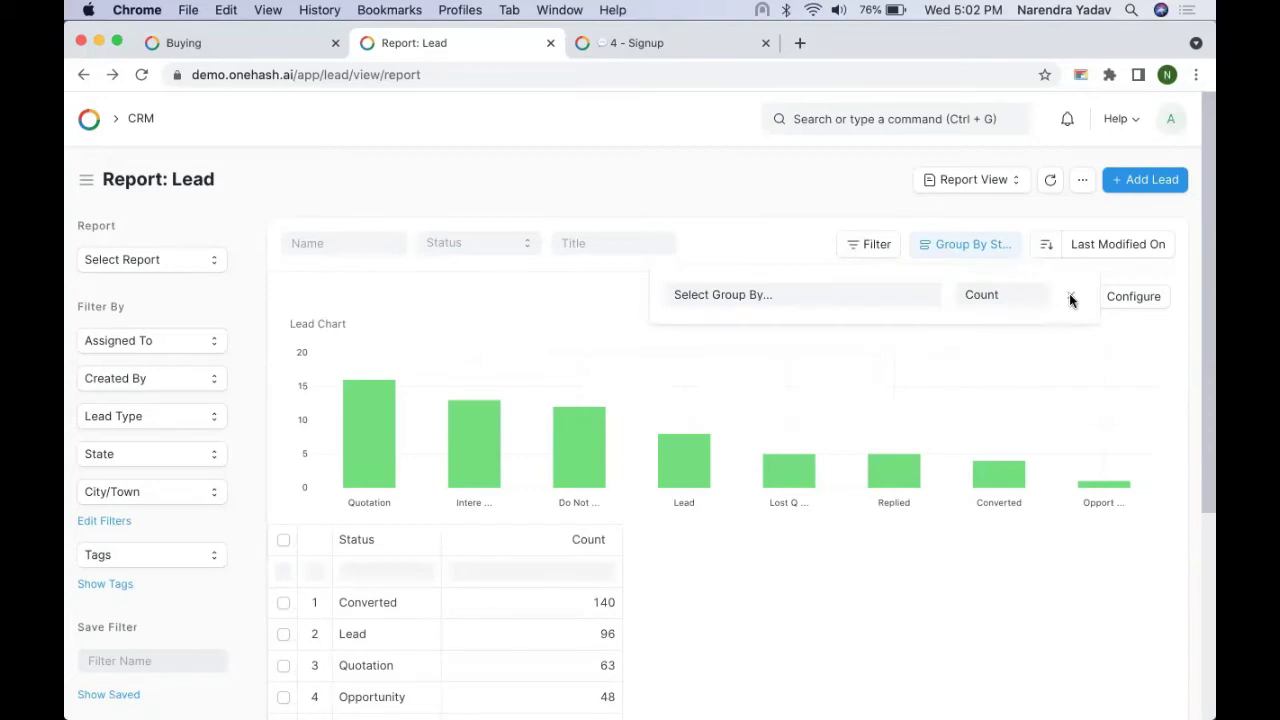
pyautogui.click(1069, 296)
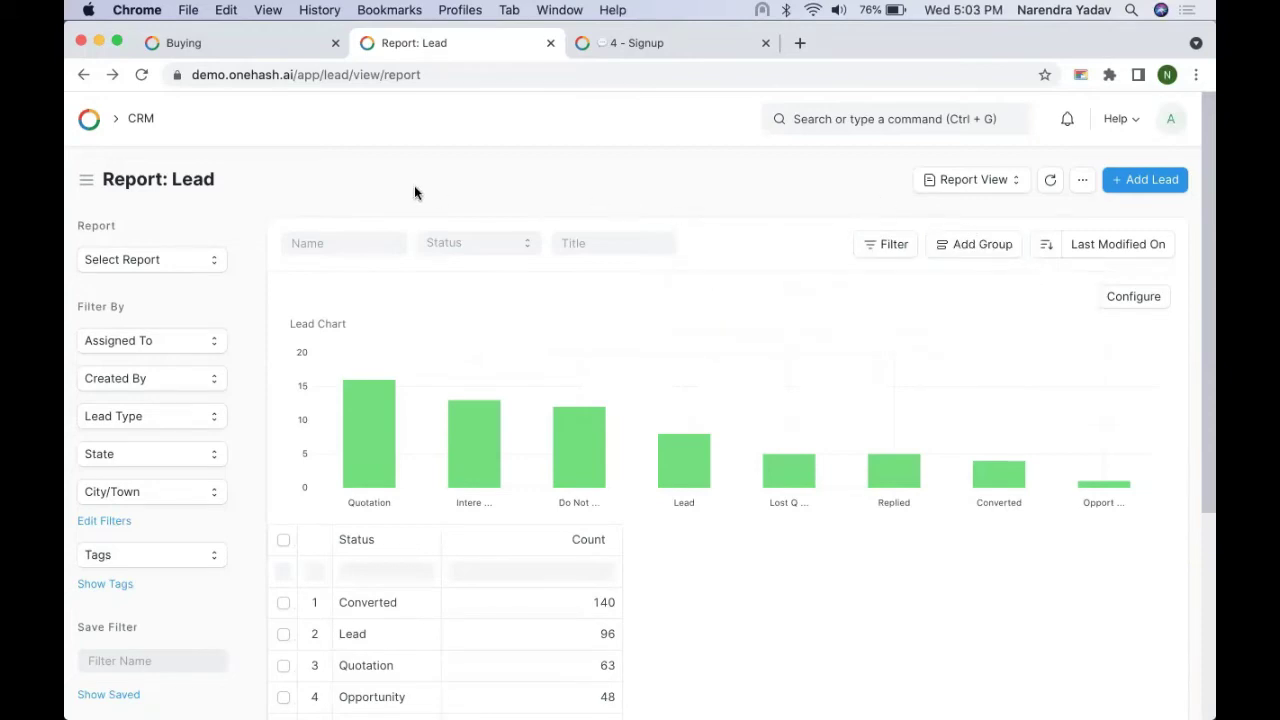
# Step: Hard-reload the report with Ctrl+Shift+R and remove the remaining Status grouping
pyautogui.hotkey('ctrl', 'shift', 'r')
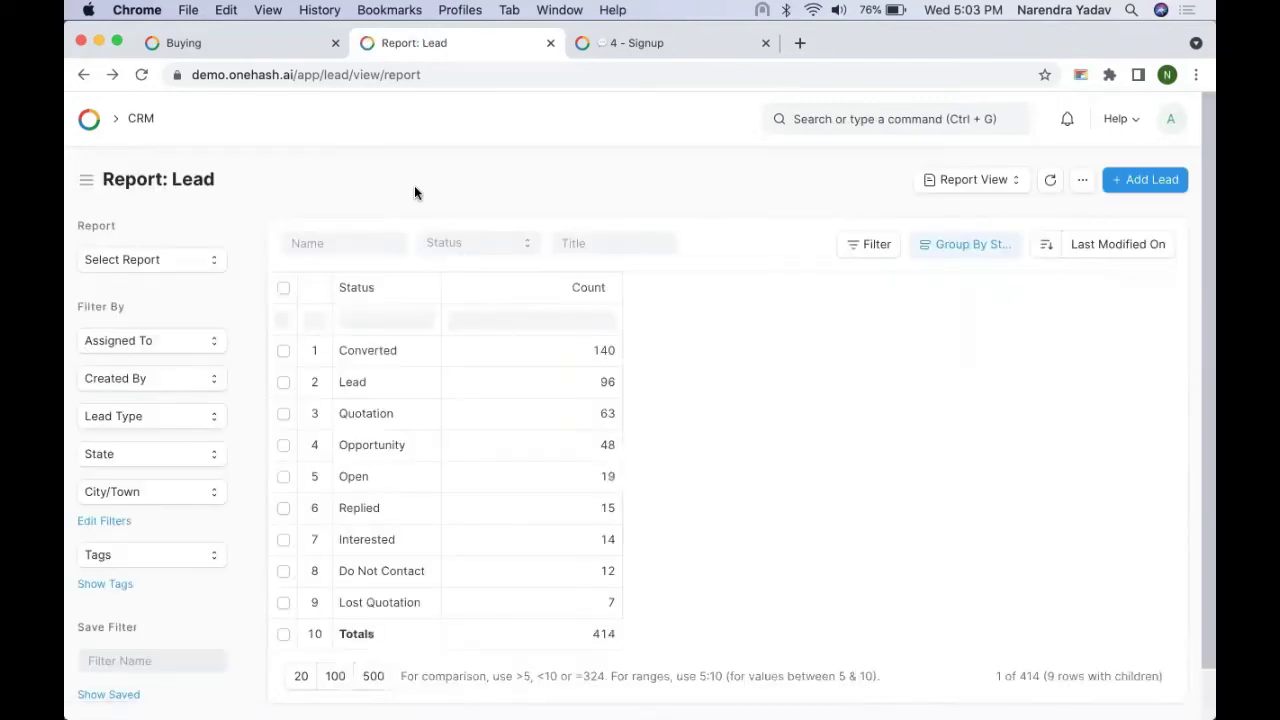
pyautogui.click(968, 246)
pyautogui.click(1069, 296)
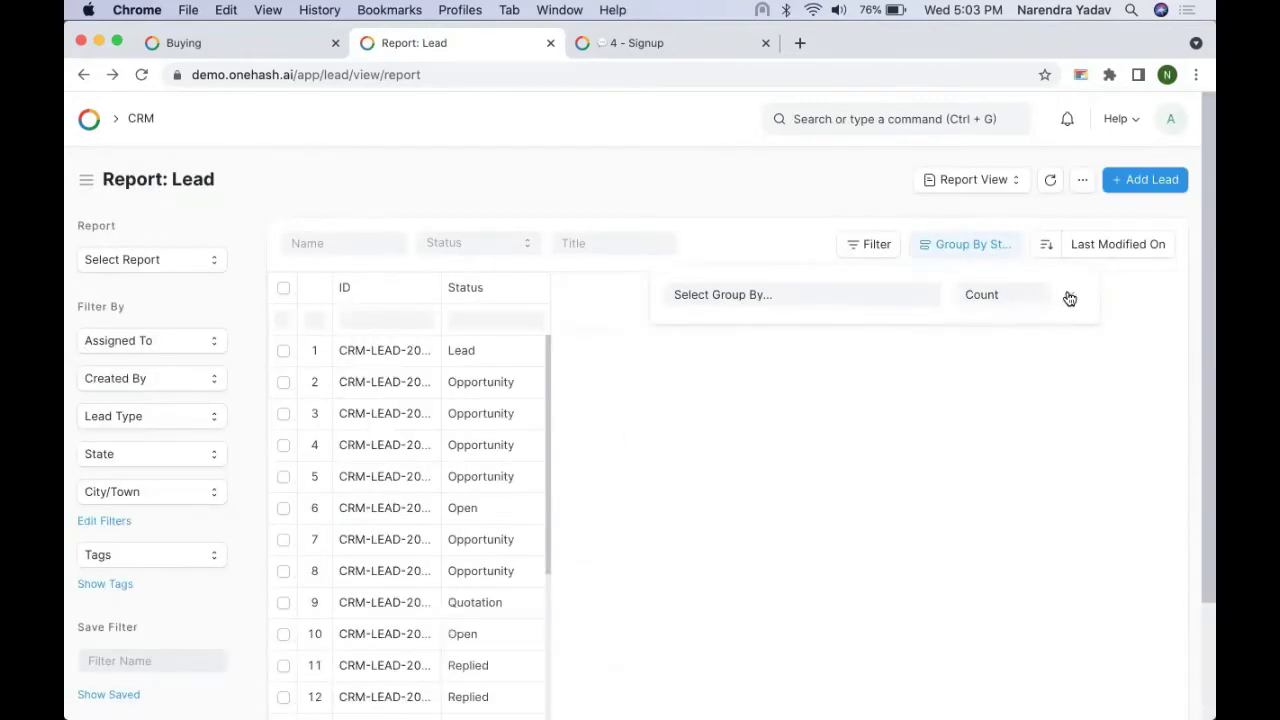
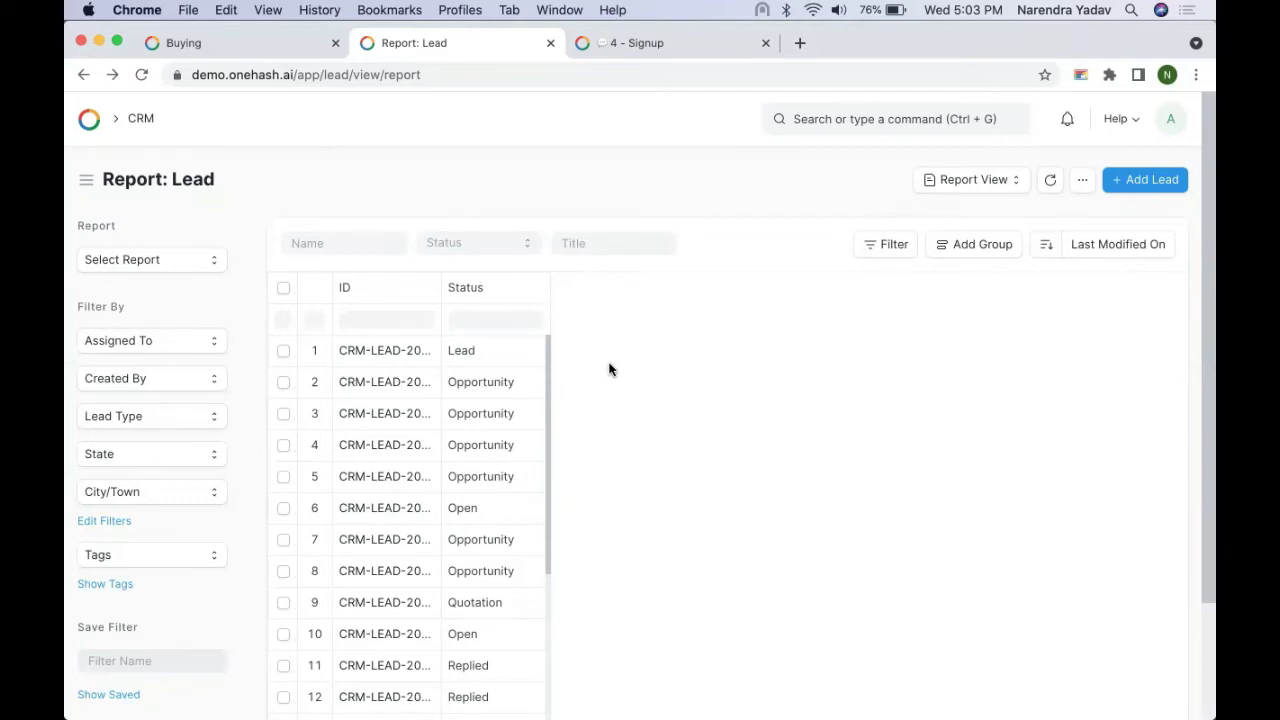
pyautogui.click(142, 75)
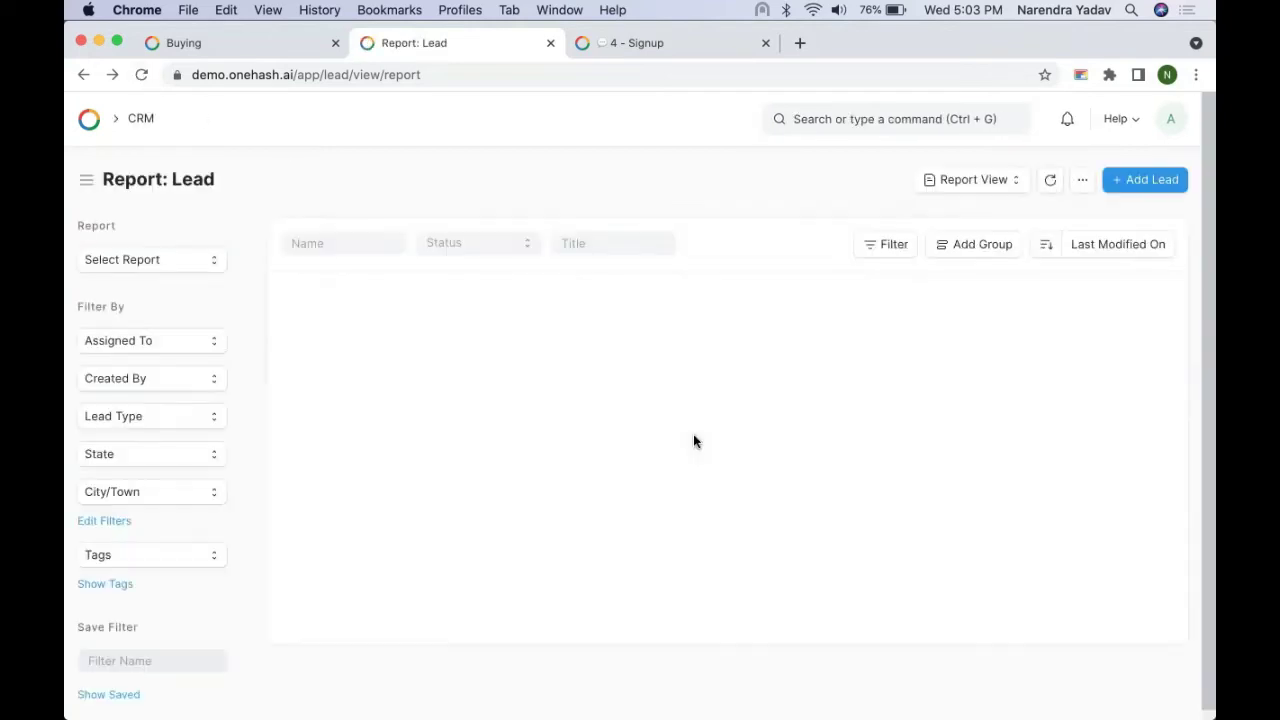
pyautogui.click(1120, 120)
pyautogui.click(852, 168)
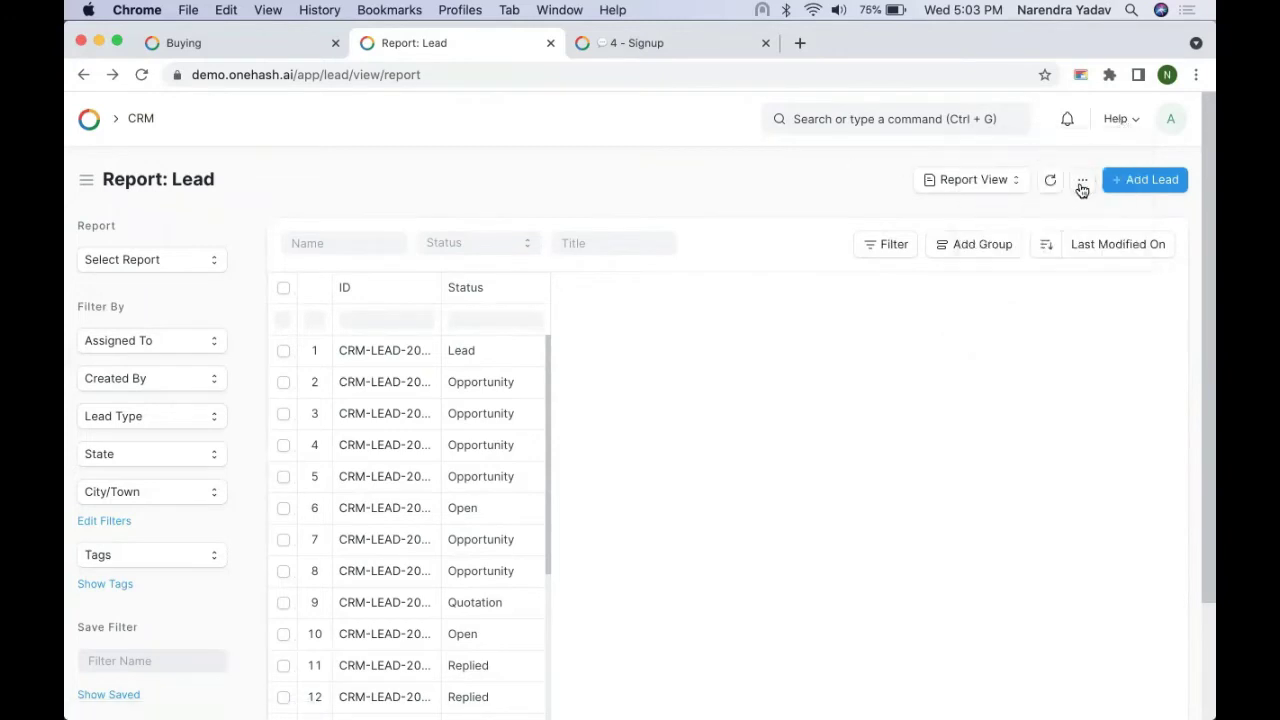
pyautogui.click(1082, 185)
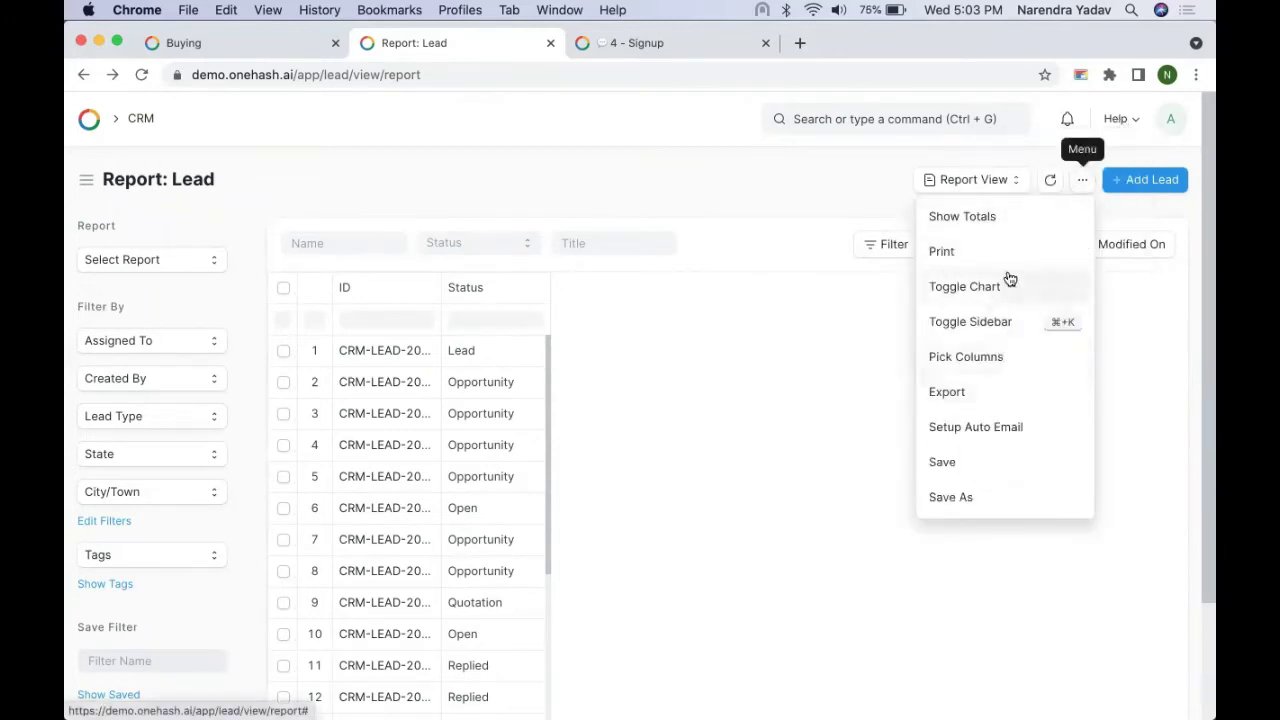
pyautogui.click(1049, 180)
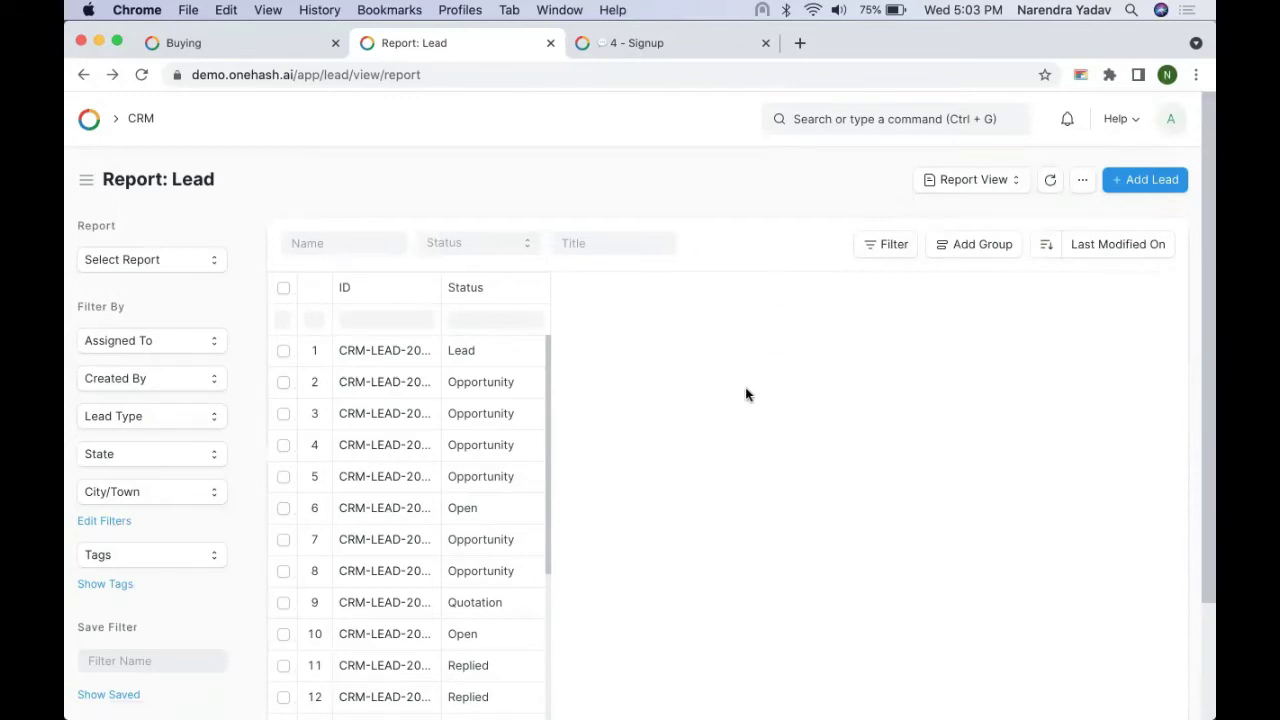
pyautogui.scroll(-3, 745, 394)
pyautogui.scroll(3, 745, 394)
pyautogui.click(1082, 180)
pyautogui.click(968, 392)
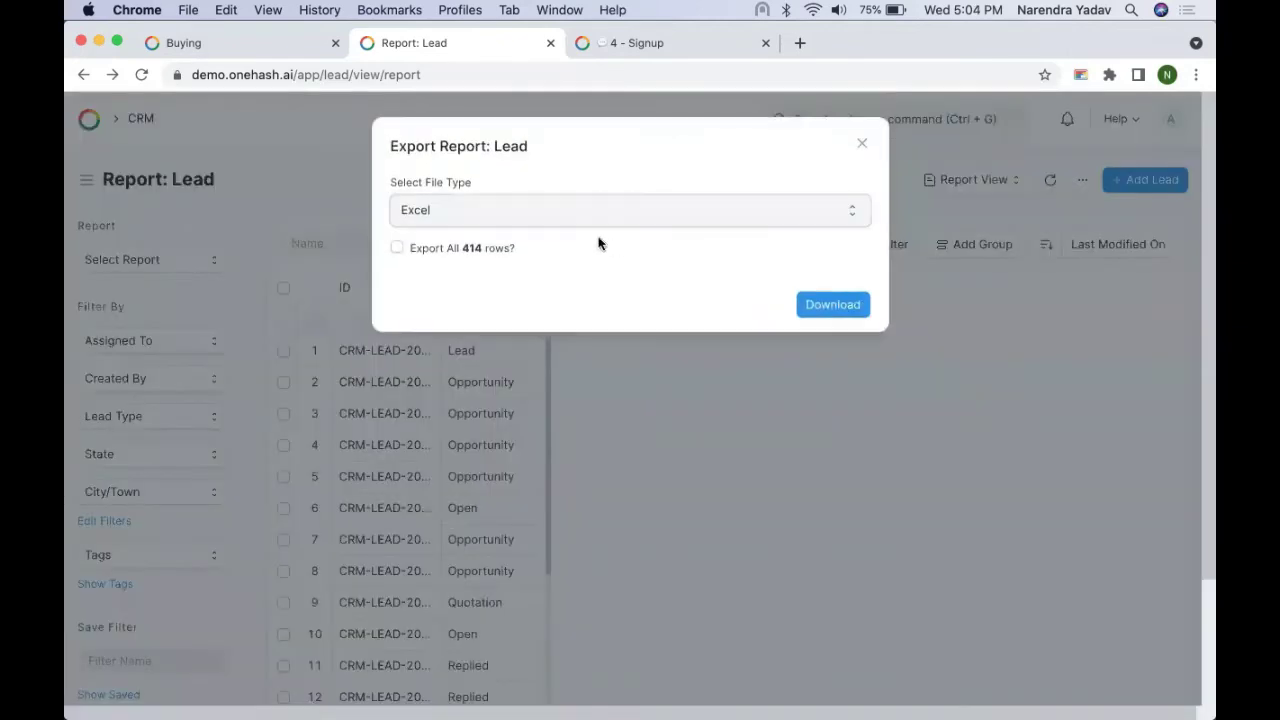
pyautogui.click(515, 207)
pyautogui.click(668, 155)
pyautogui.click(450, 250)
pyautogui.click(450, 250)
pyautogui.click(862, 143)
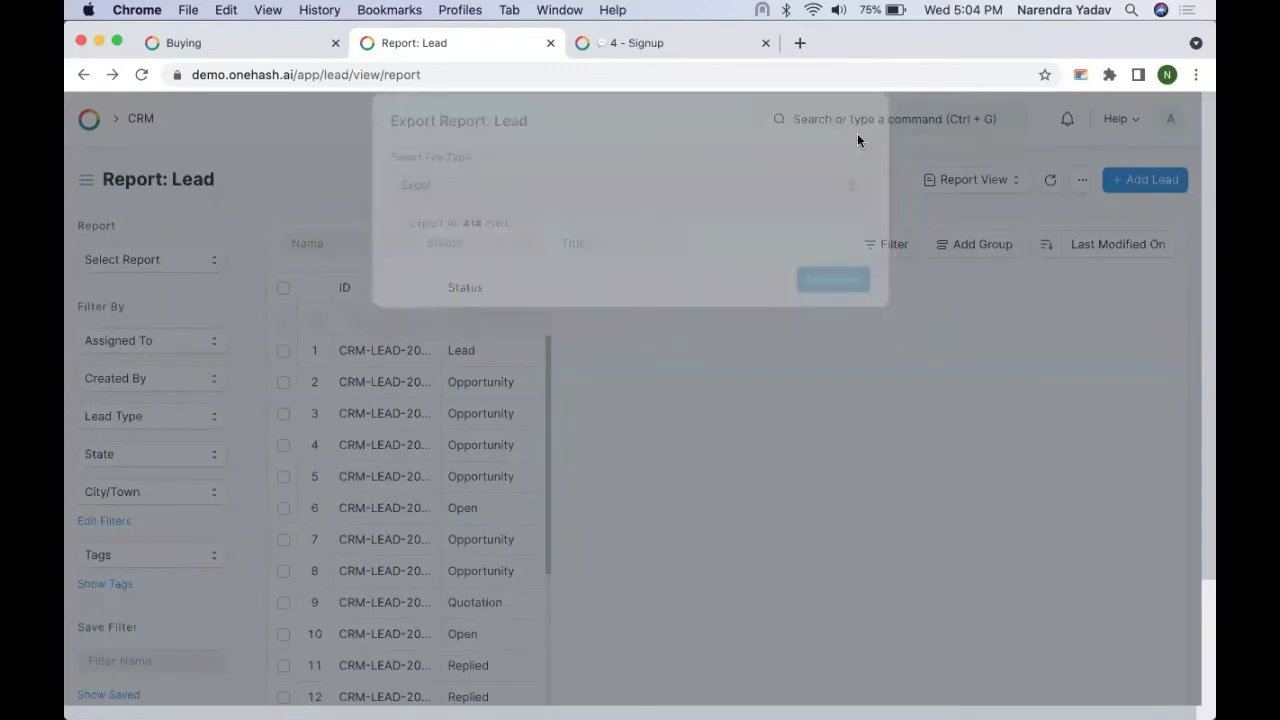
pyautogui.click(1082, 180)
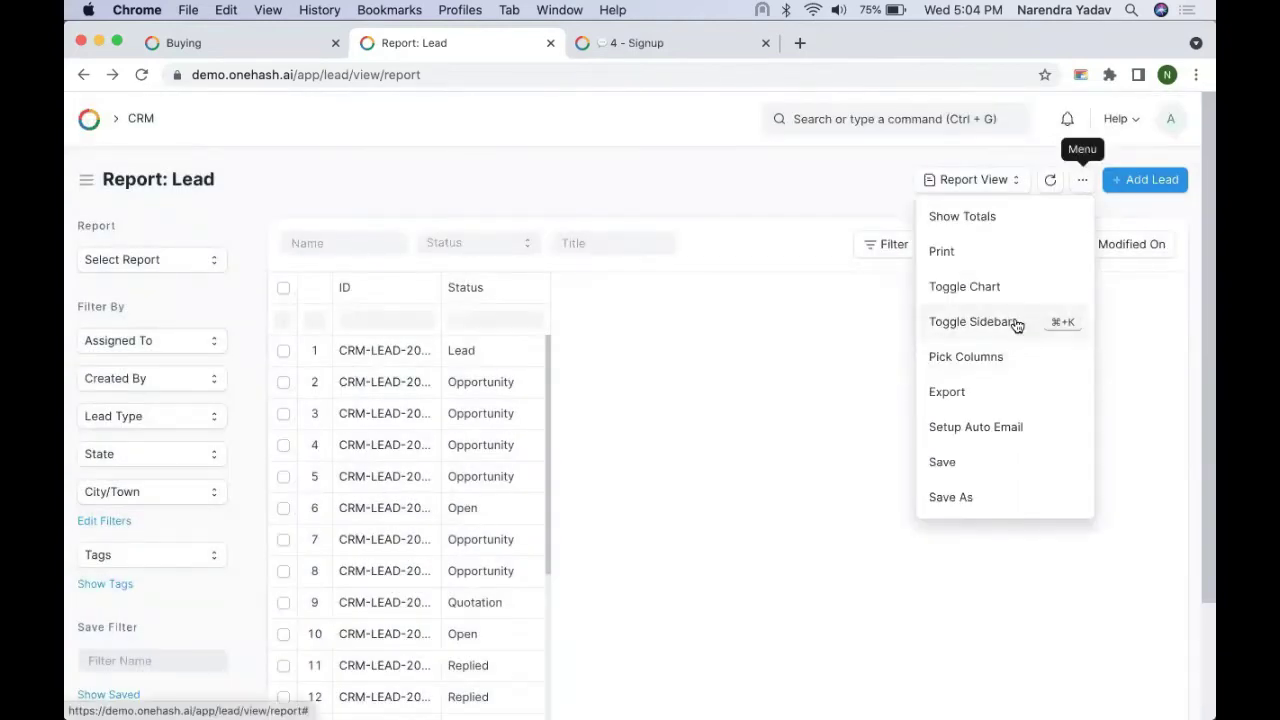
# Step: Hide the Lead report's filter sidebar, then try Toggle Chart and cancel without adding a chart
pyautogui.click(1015, 322)
pyautogui.click(1081, 182)
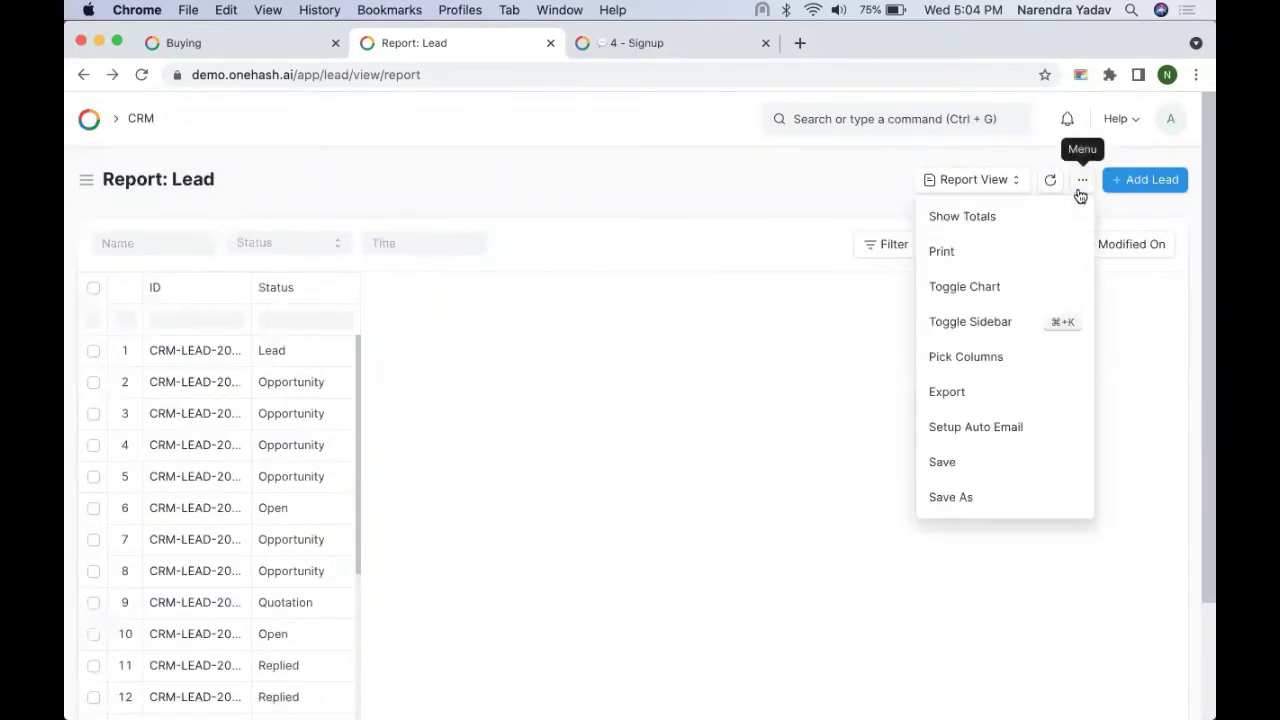
pyautogui.click(1010, 289)
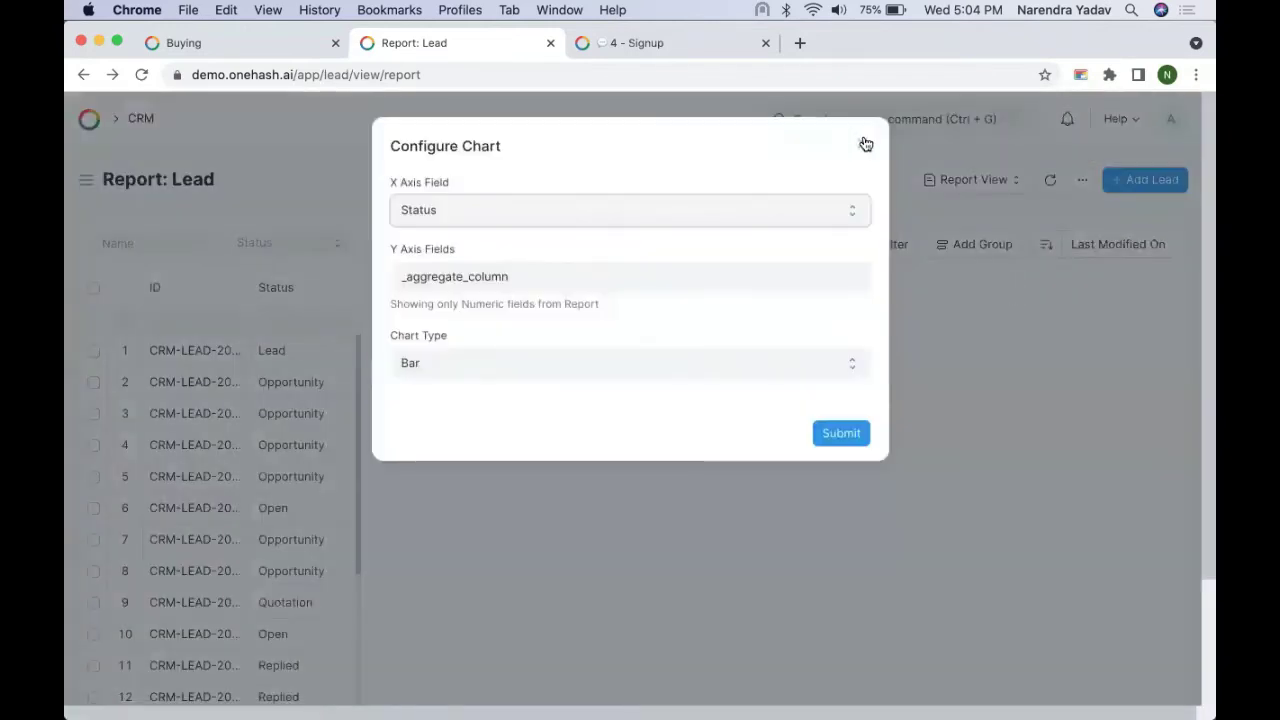
pyautogui.click(864, 143)
pyautogui.click(1087, 182)
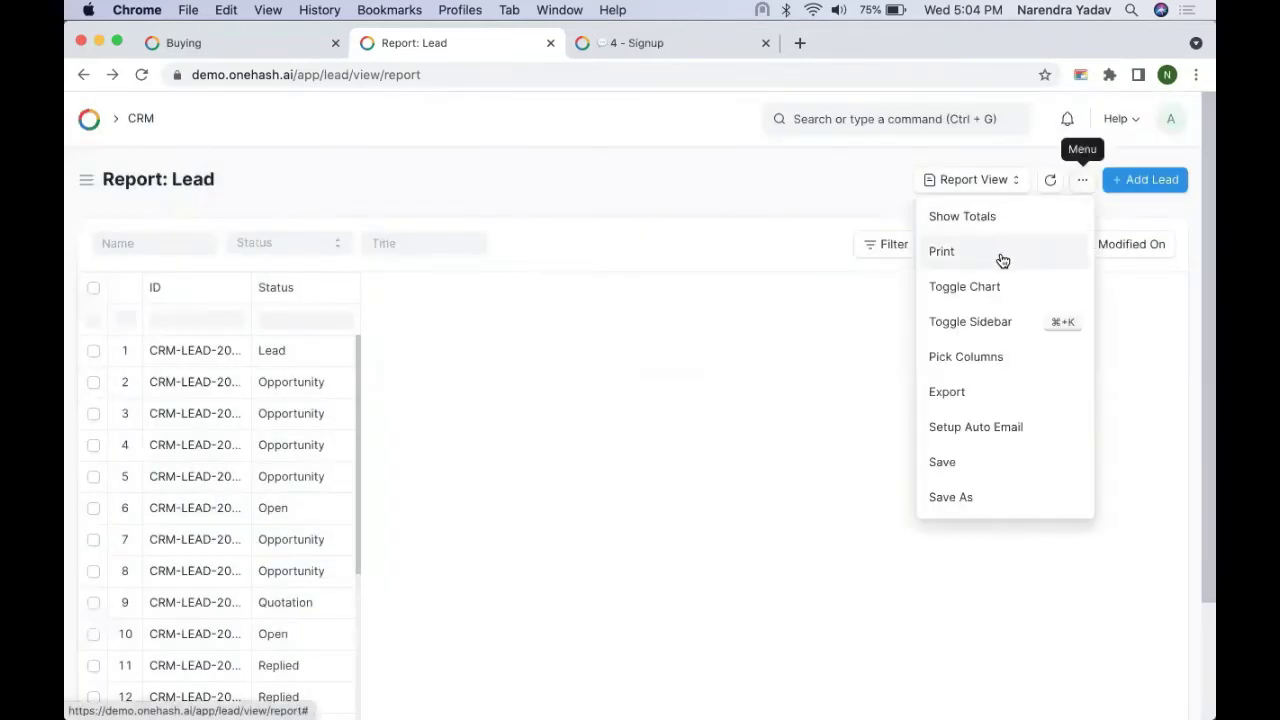
pyautogui.click(578, 371)
# Step: Select every row in the Lead report and turn on Show Totals
pyautogui.click(93, 288)
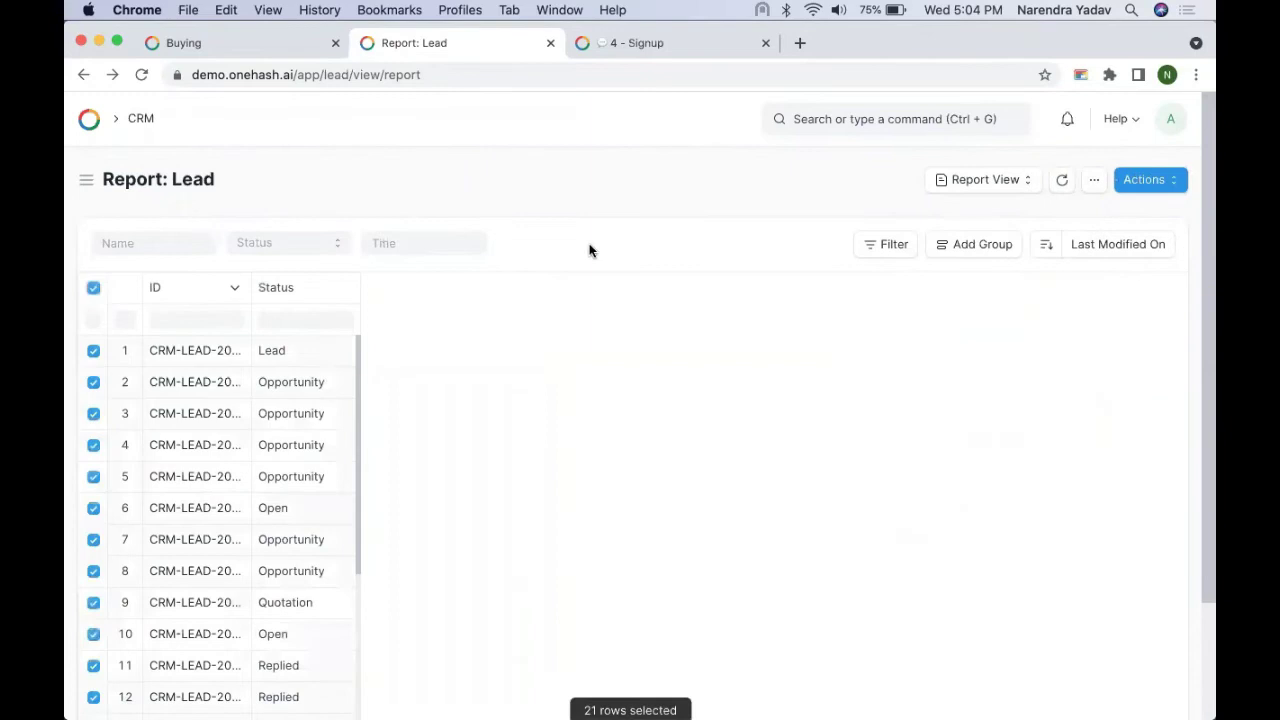
pyautogui.click(1096, 183)
pyautogui.click(986, 219)
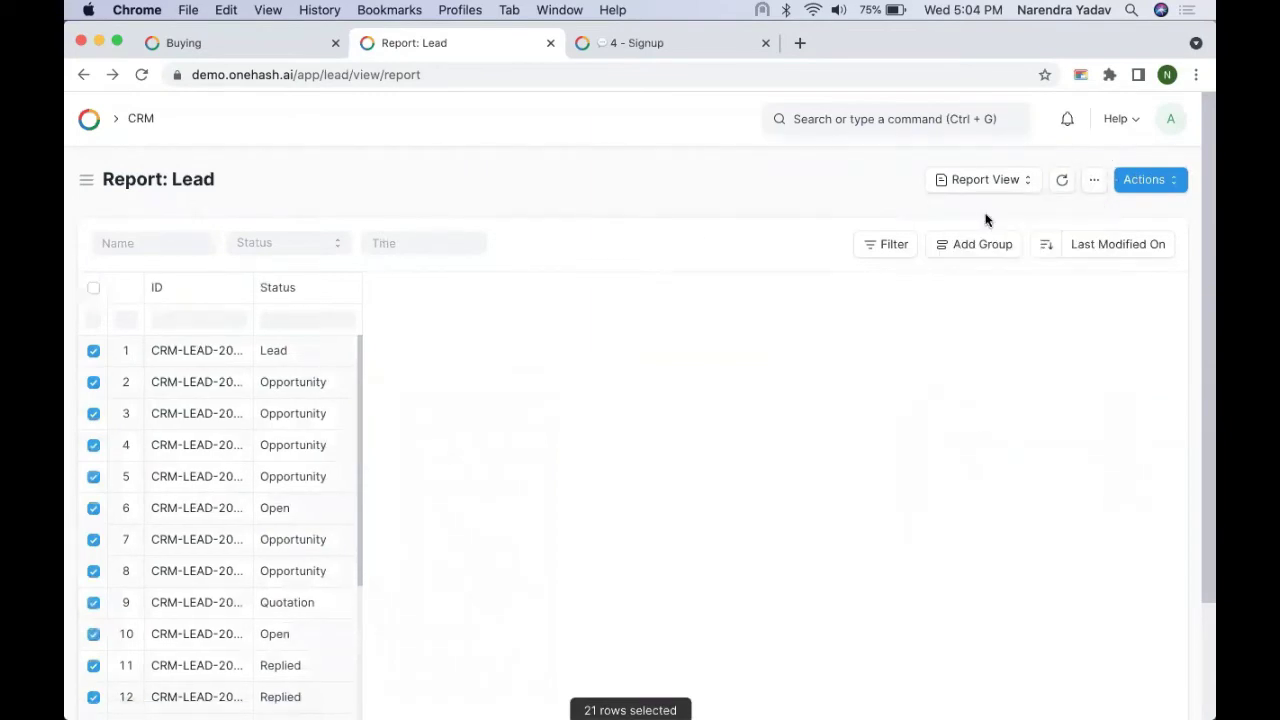
pyautogui.scroll(-5, 261, 435)
pyautogui.scroll(3, 96, 316)
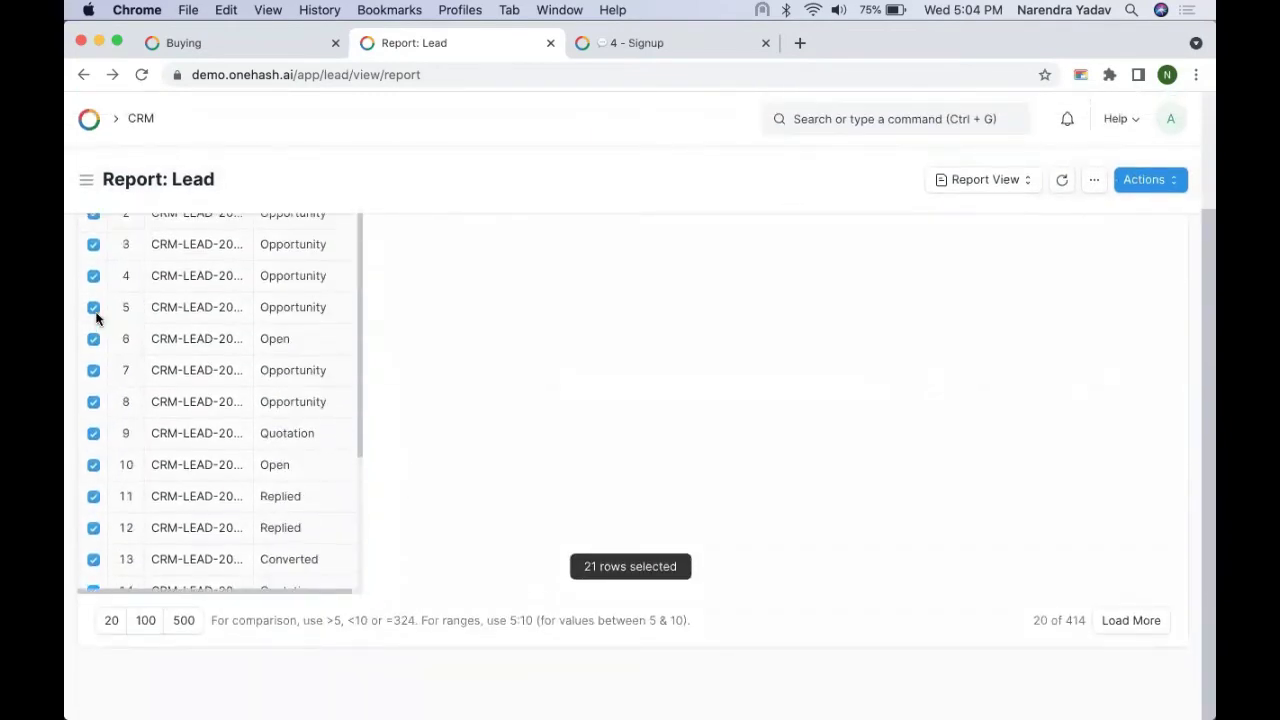
pyautogui.scroll(3, 96, 316)
# Step: Deselect all report rows and reopen the report actions menu
pyautogui.click(86, 290)
pyautogui.scroll(-3, 490, 389)
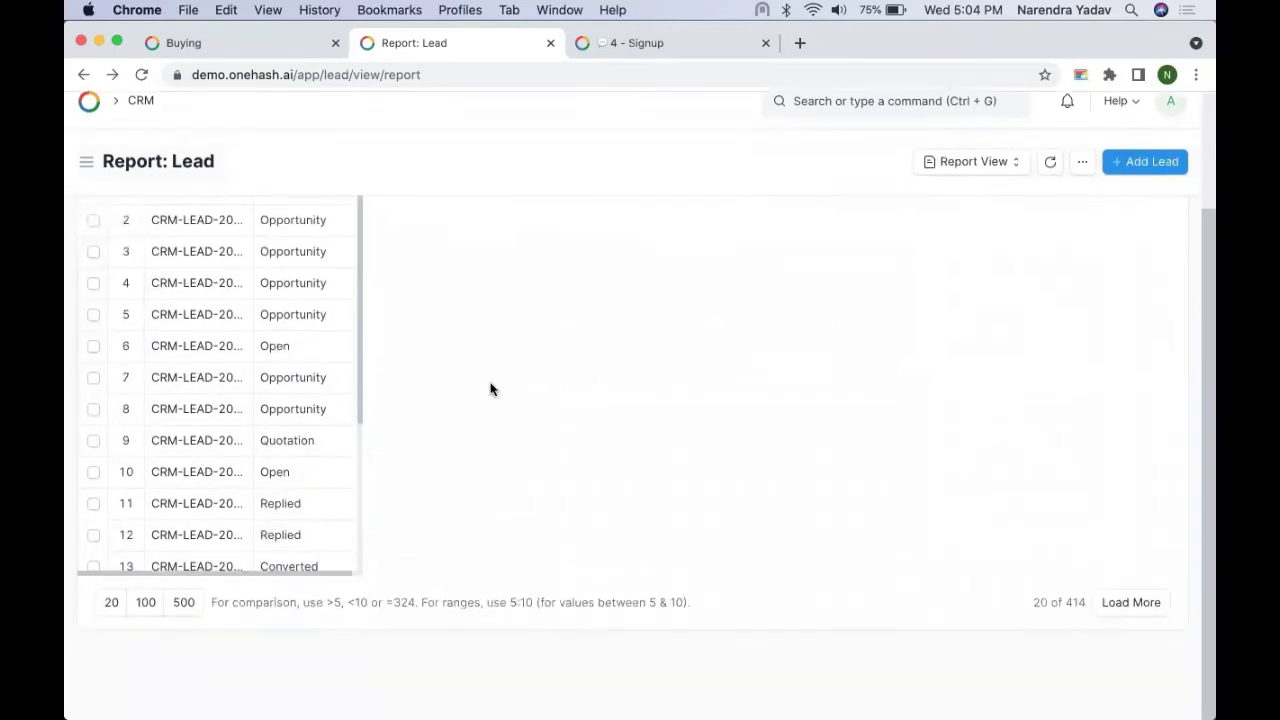
pyautogui.scroll(-3, 237, 429)
pyautogui.scroll(2, 913, 317)
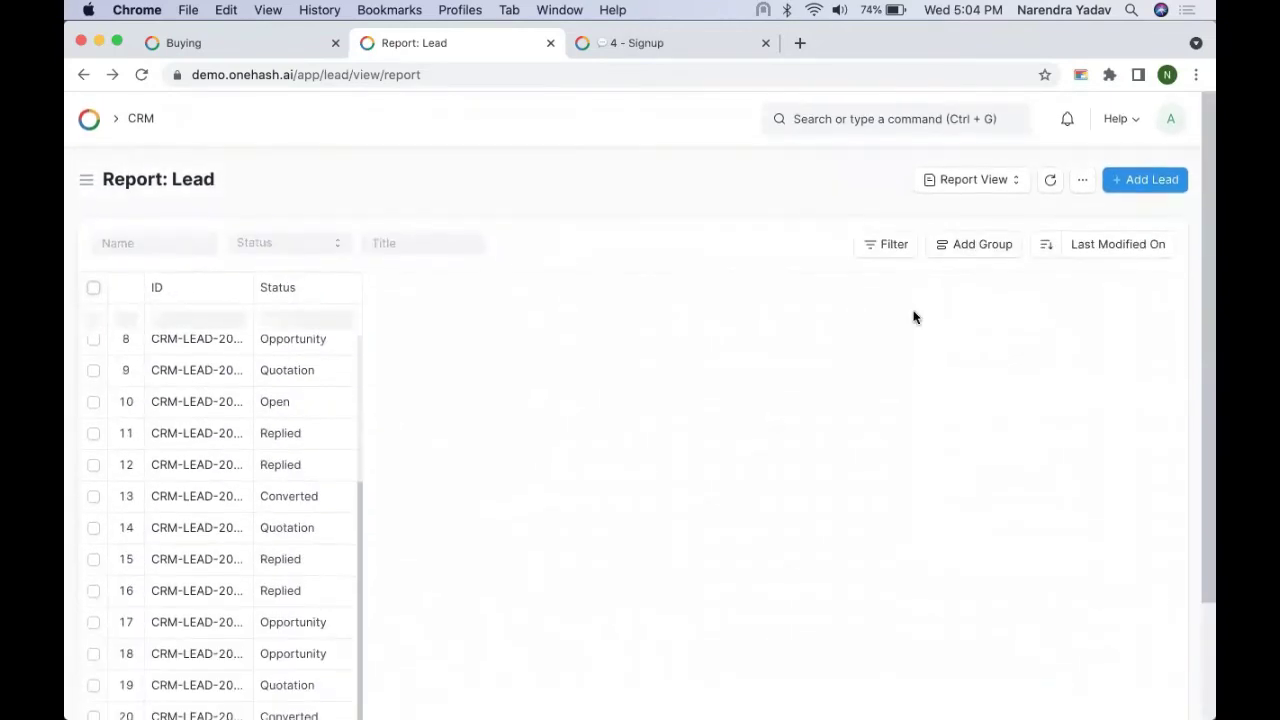
pyautogui.click(1082, 180)
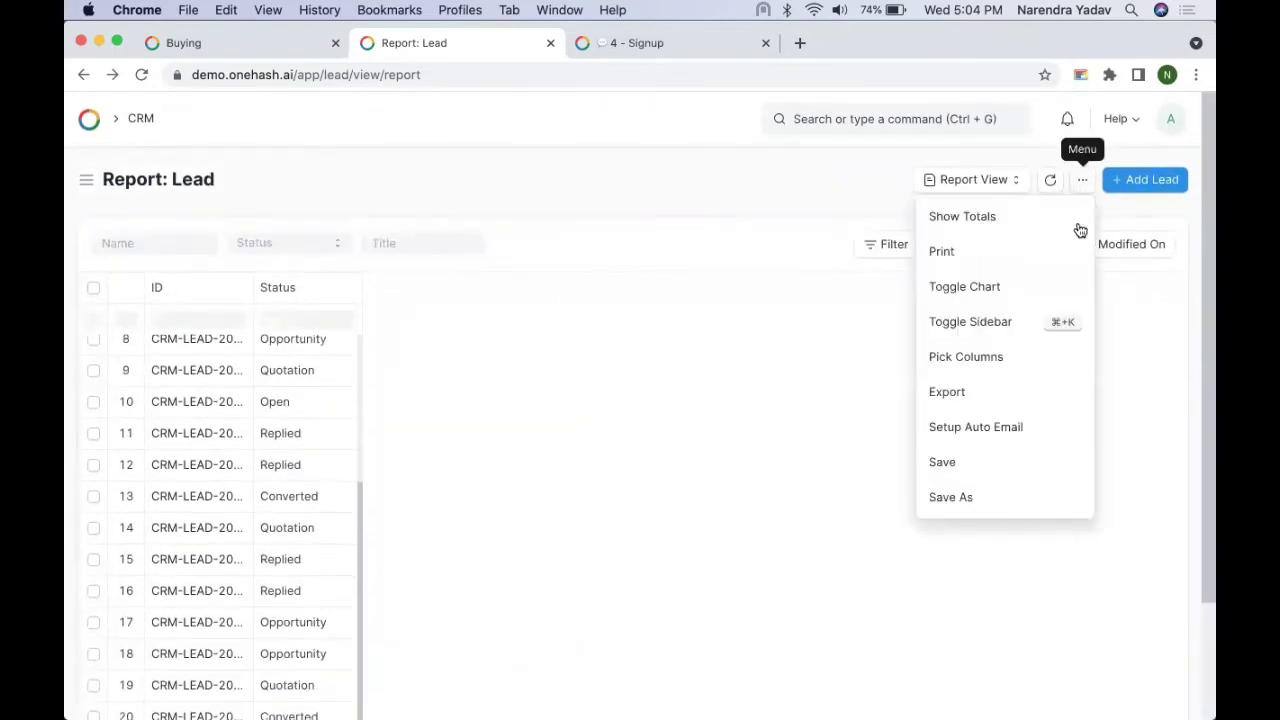
# Step: Save the Lead report as a new report named 'Custom Report'
pyautogui.click(1018, 430)
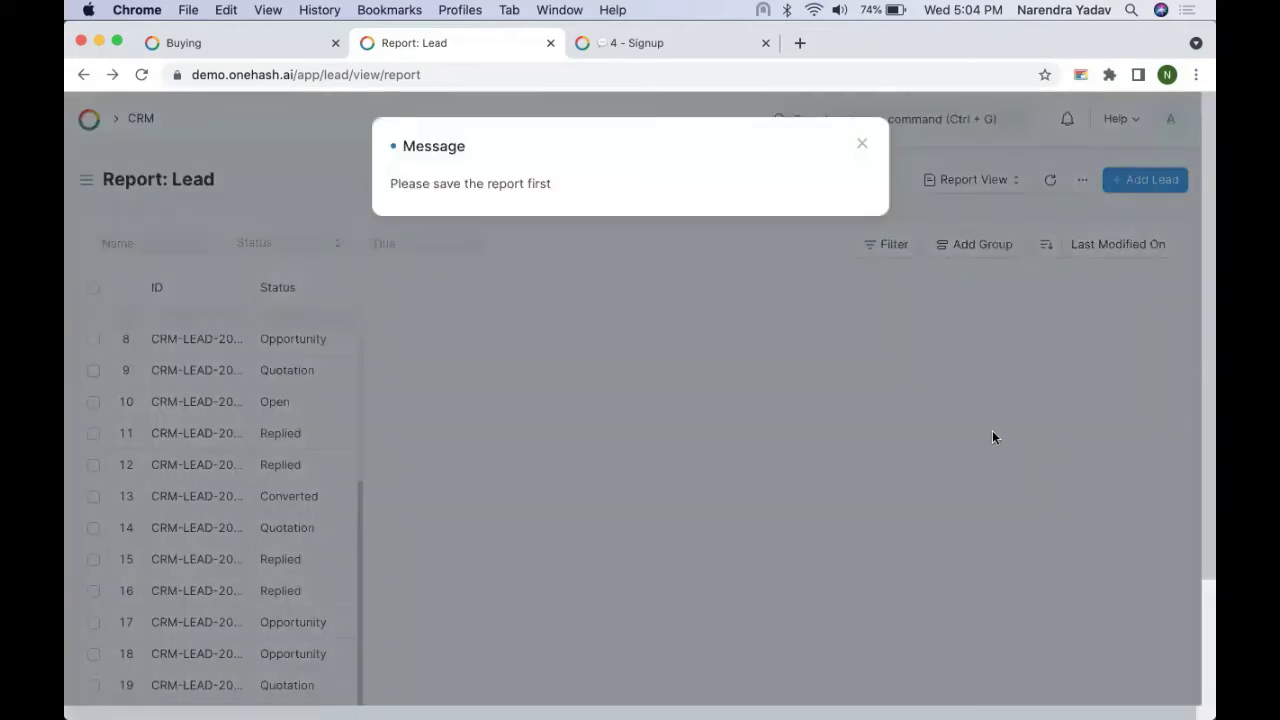
pyautogui.click(860, 142)
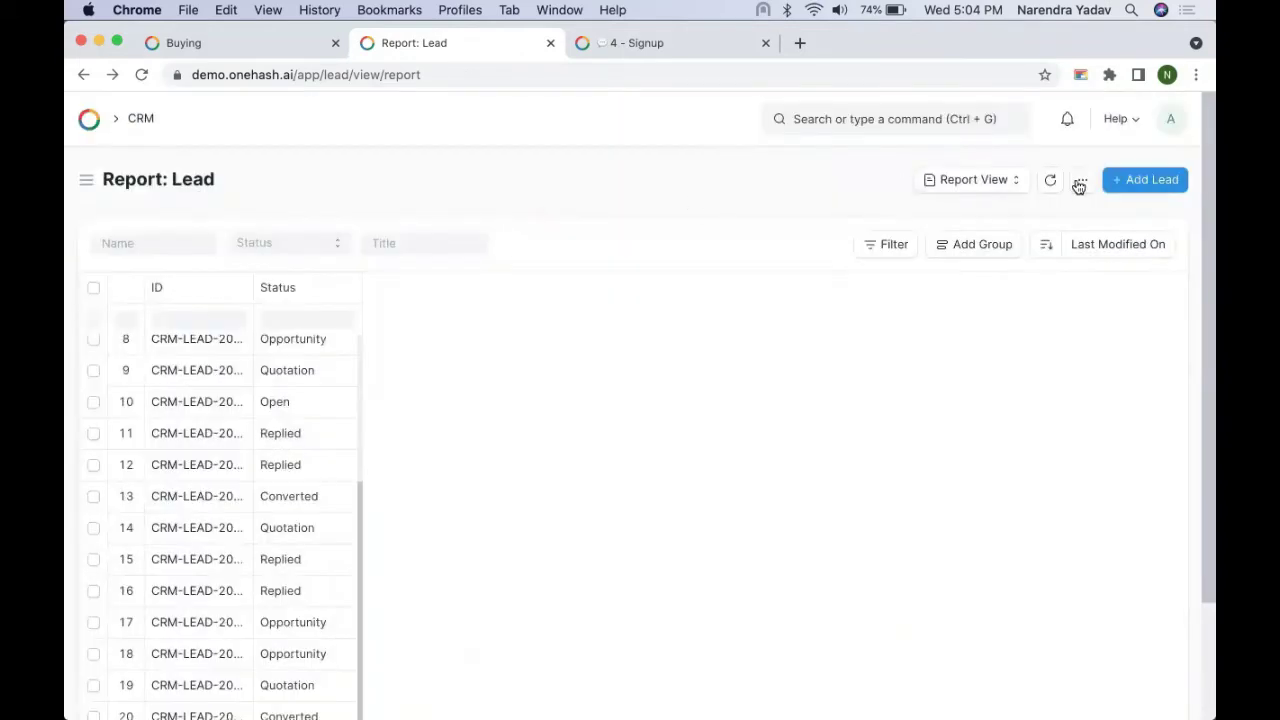
pyautogui.click(1082, 182)
pyautogui.click(983, 467)
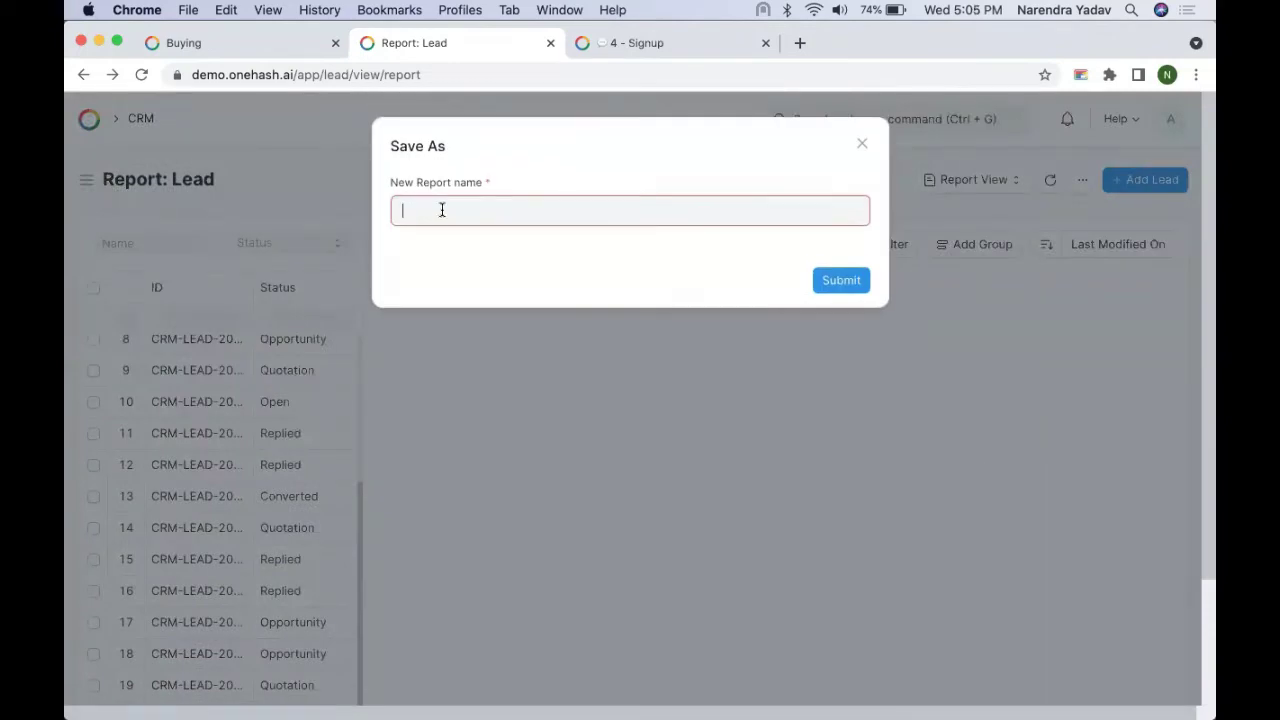
pyautogui.write('Custom Report')
pyautogui.click(843, 280)
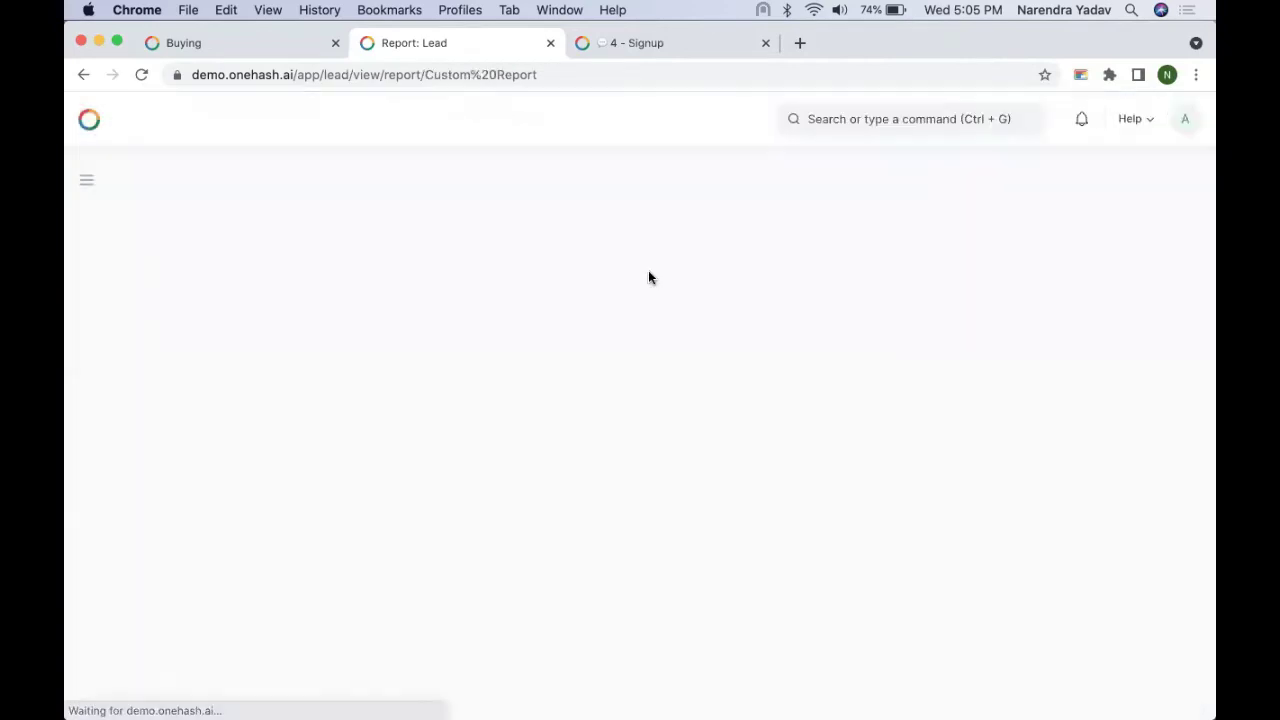
# Step: Restore the filter sidebar, browse the saved lead reports list, and hard-reload the page
pyautogui.click(90, 187)
pyautogui.click(206, 268)
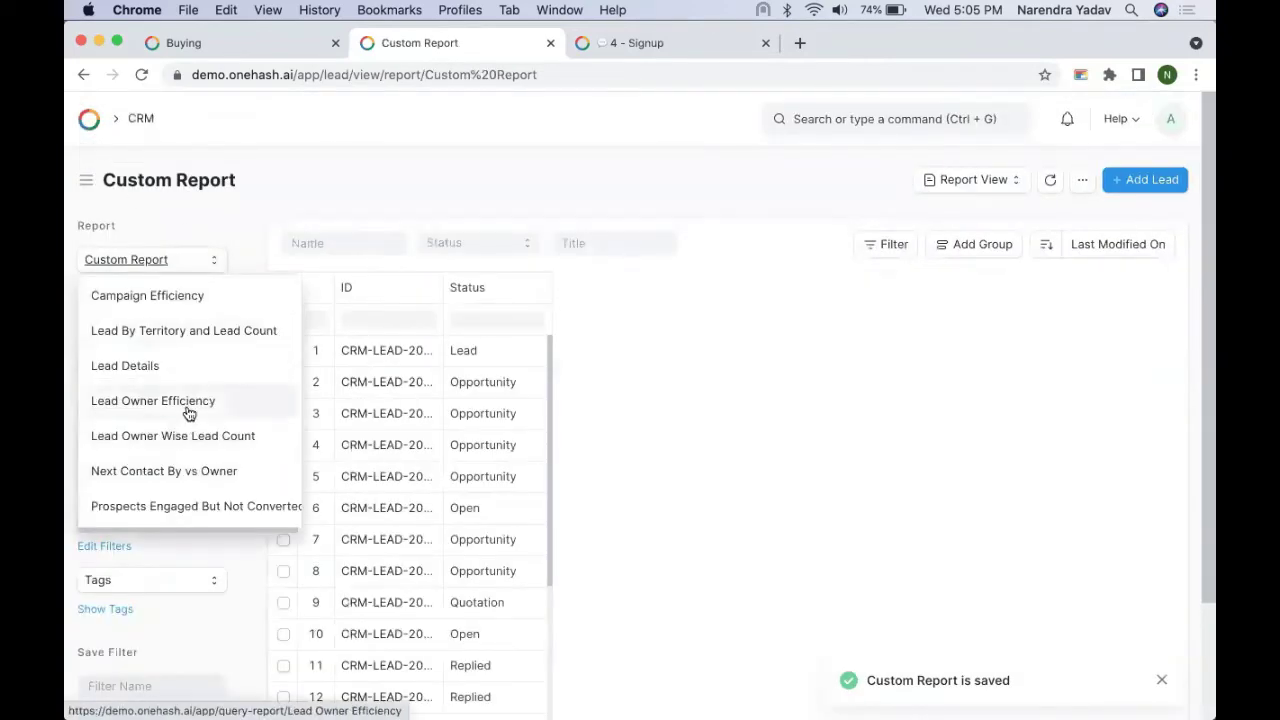
pyautogui.scroll(-3, 186, 413)
pyautogui.scroll(3, 186, 413)
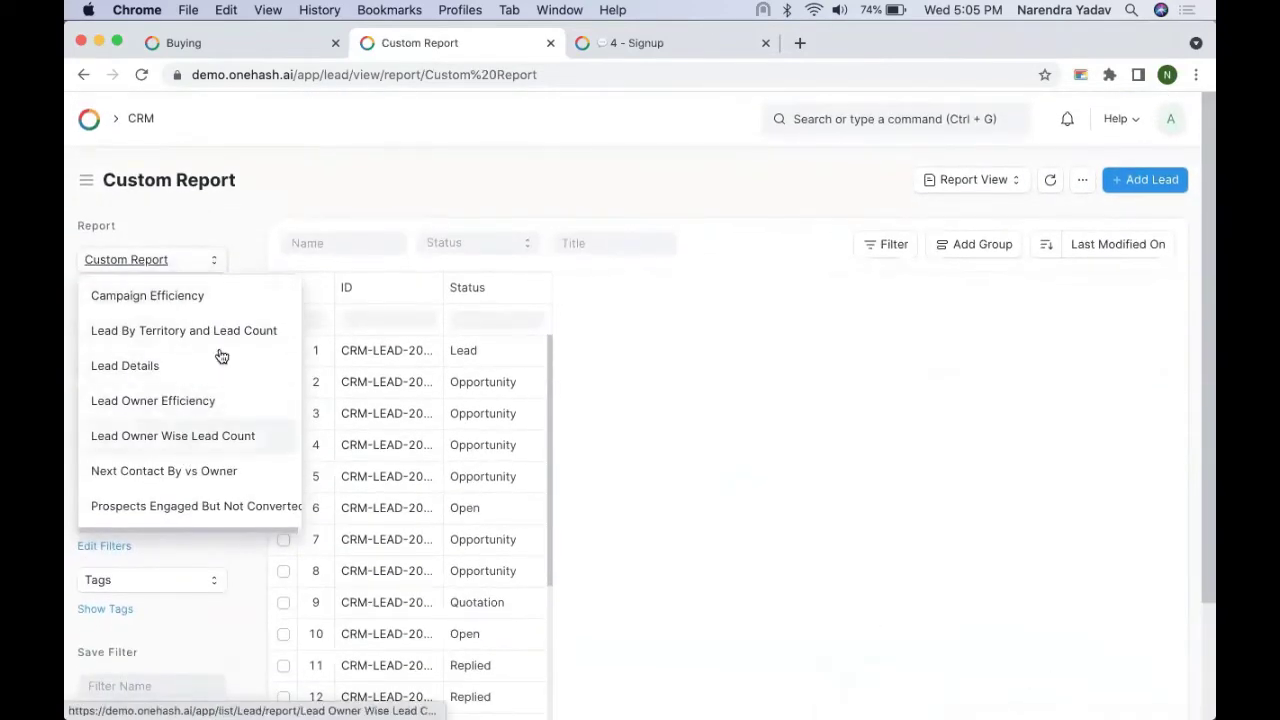
pyautogui.click(276, 197)
pyautogui.press('super+shift+r')
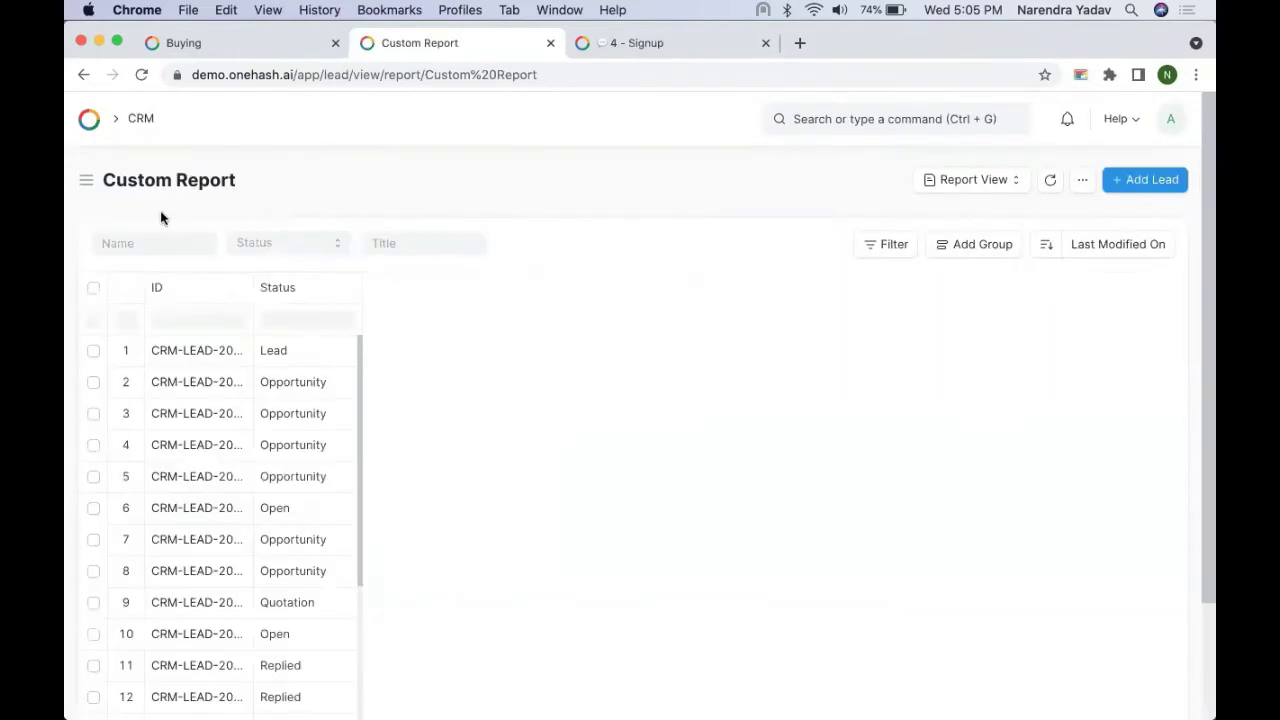
# Step: Open the Lead By Territory and Lead Count report, then return to the plain Lead report
pyautogui.click(155, 259)
pyautogui.scroll(-3, 164, 352)
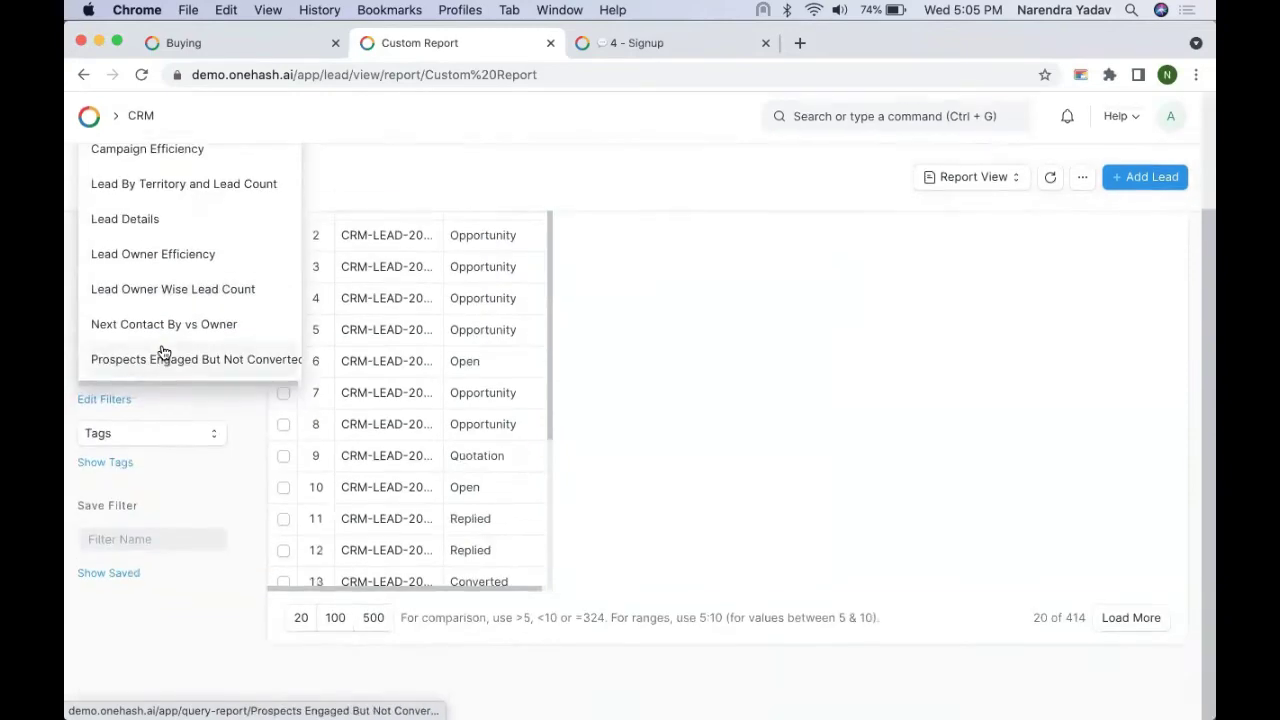
pyautogui.scroll(3, 164, 352)
pyautogui.click(171, 330)
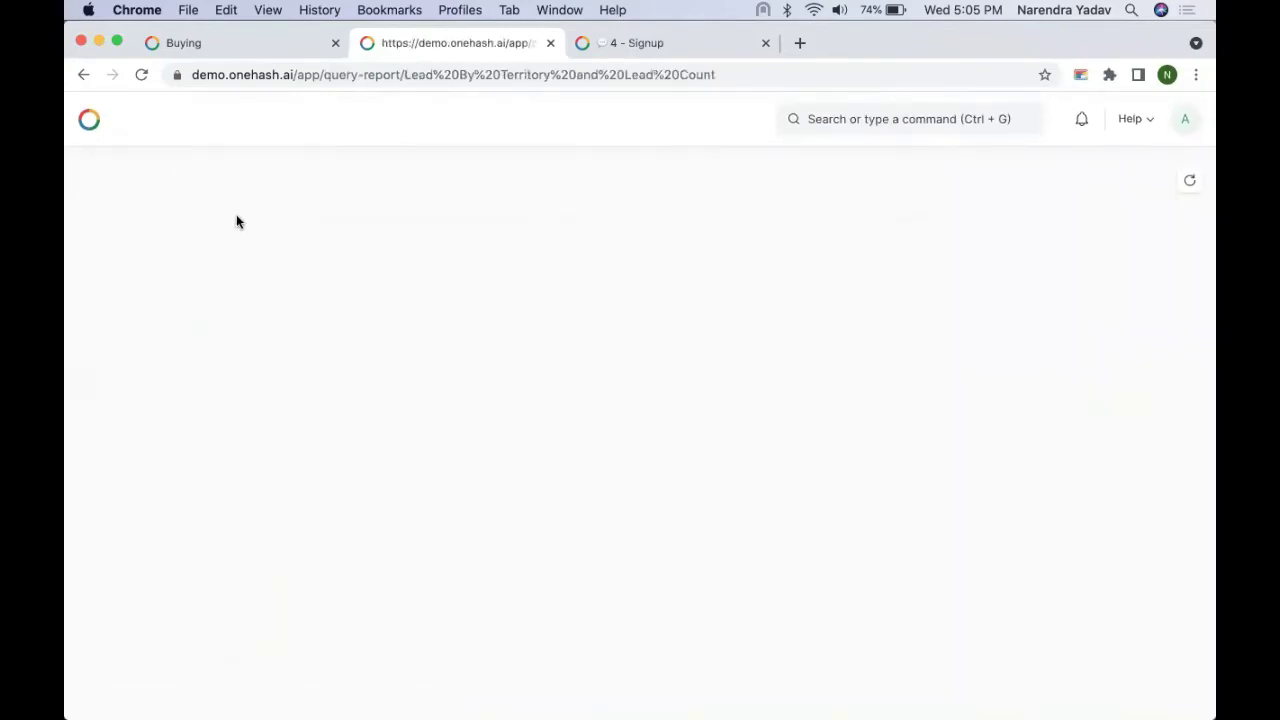
pyautogui.click(83, 75)
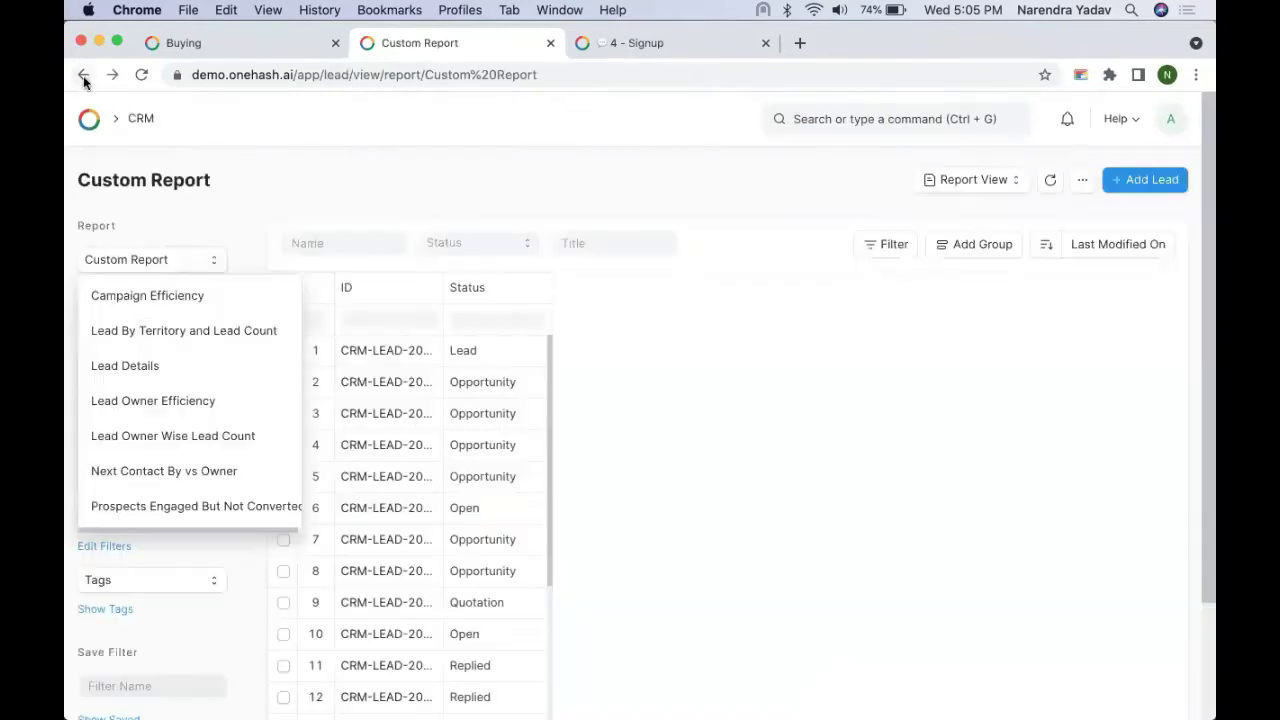
pyautogui.click(249, 229)
pyautogui.click(89, 289)
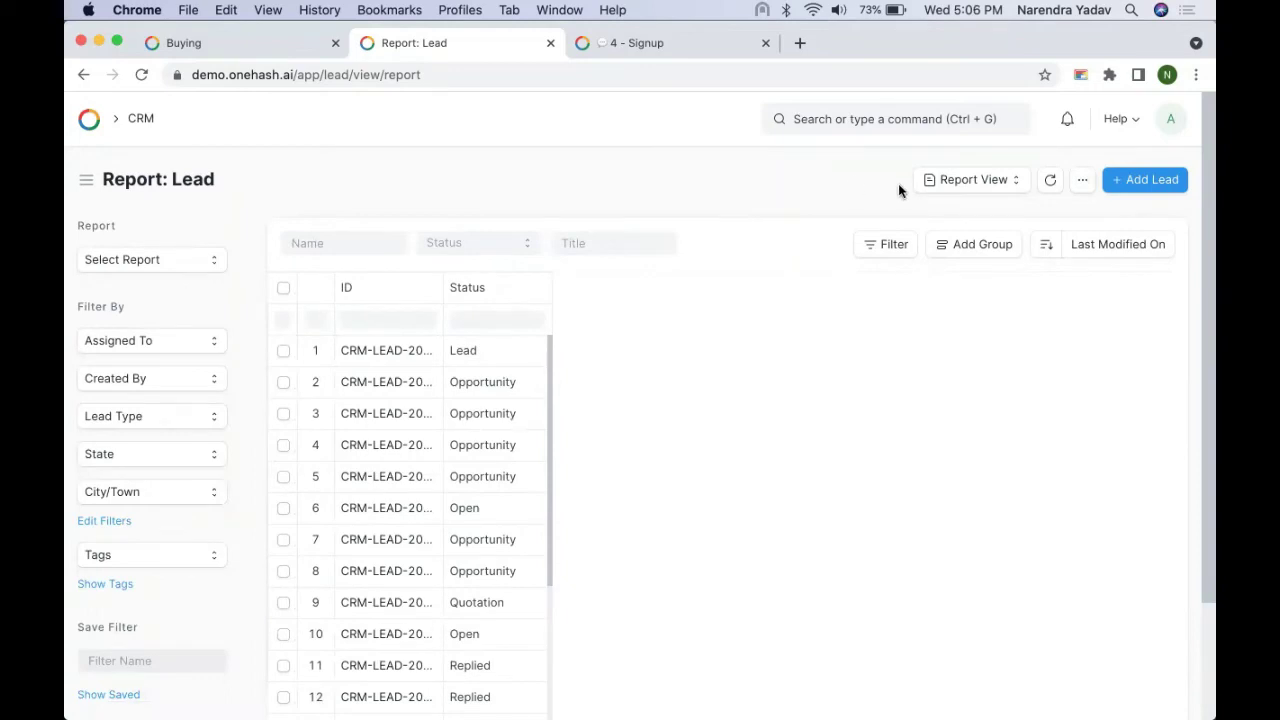
# Step: Switch the leads view to Dashboard, showing the New Lead (Last 1 Month) count and lead charts
pyautogui.click(978, 179)
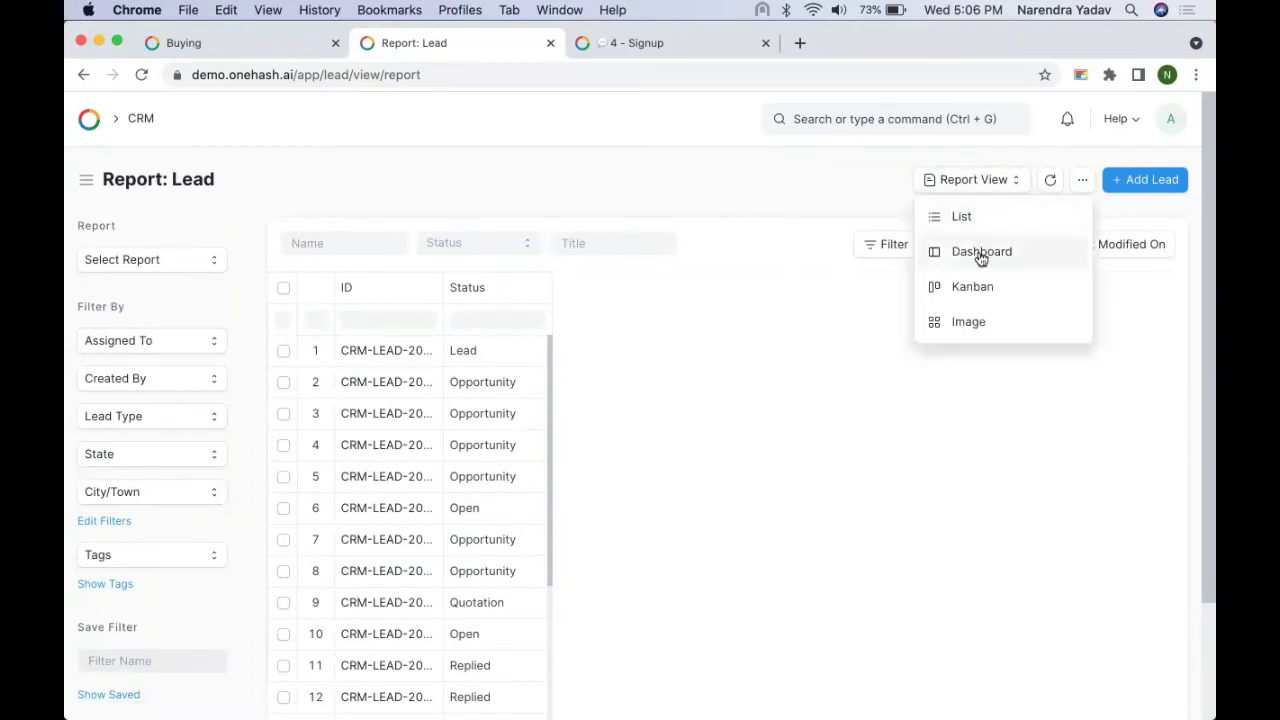
pyautogui.click(981, 253)
pyautogui.click(1080, 179)
pyautogui.click(1060, 179)
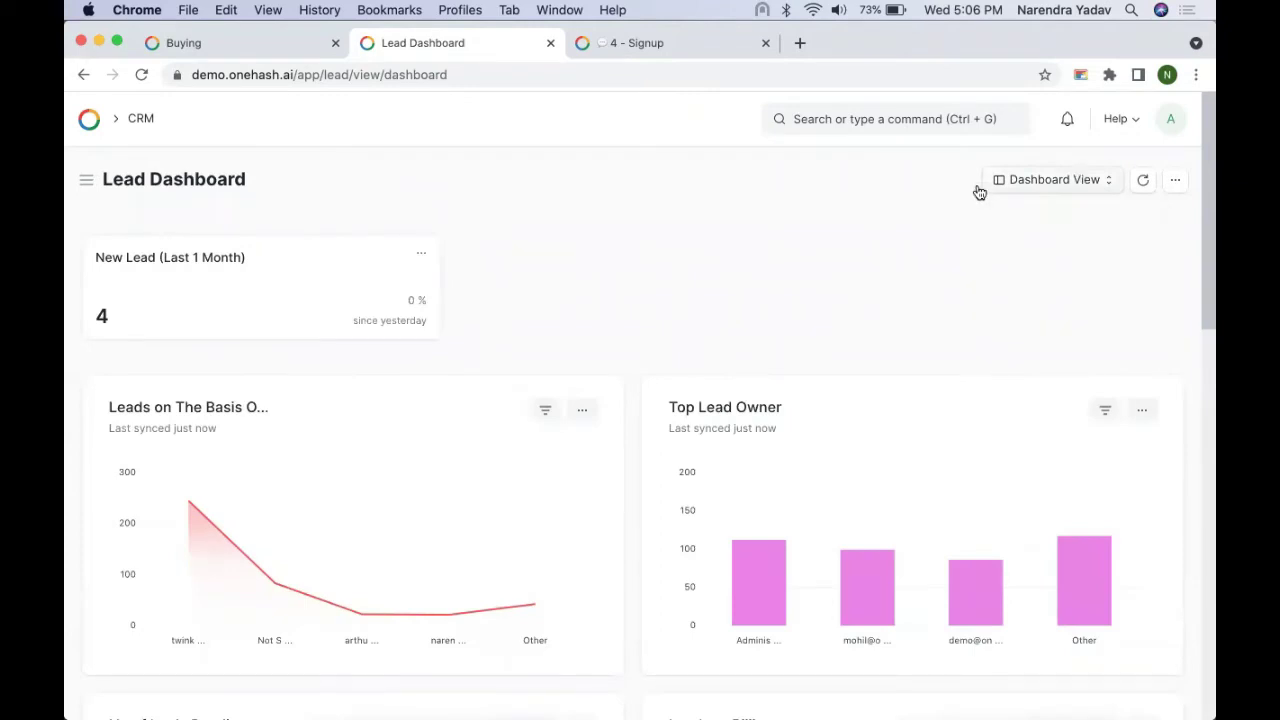
pyautogui.click(1177, 182)
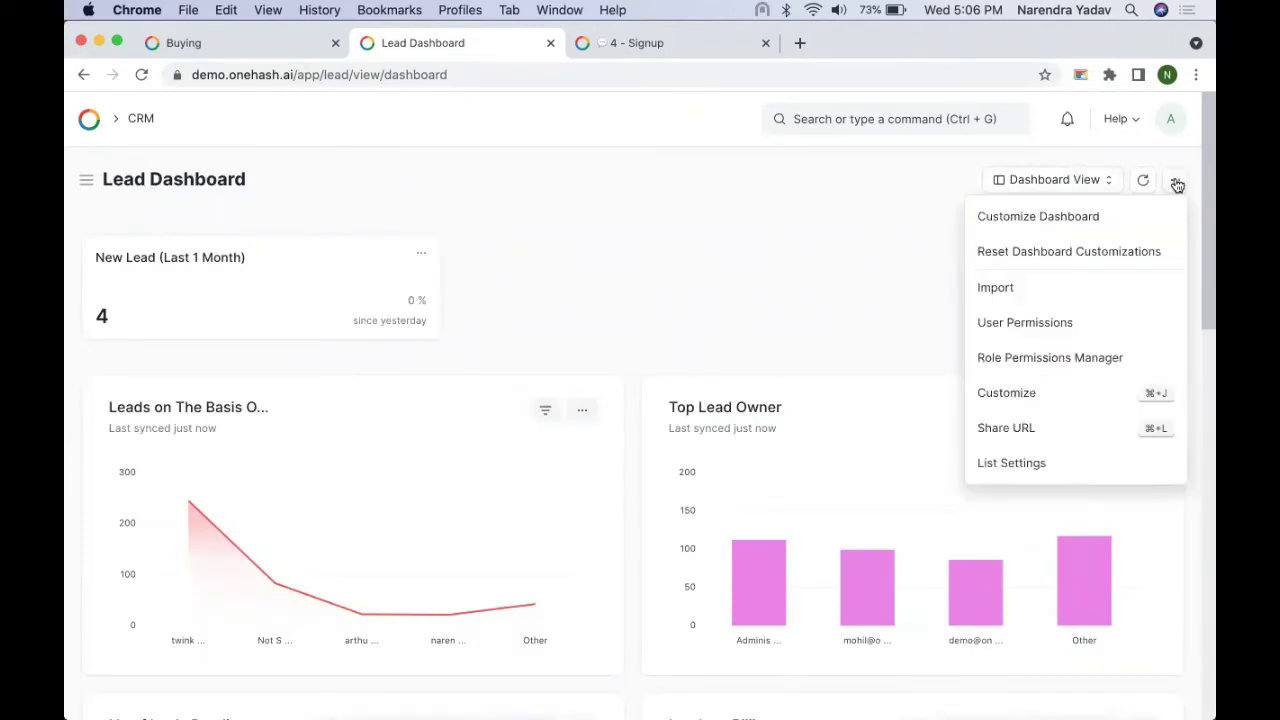
# Step: Customize the Lead Dashboard, toggling the Leads on The Basis chart's visibility and width
pyautogui.click(1103, 218)
pyautogui.scroll(-2, 530, 518)
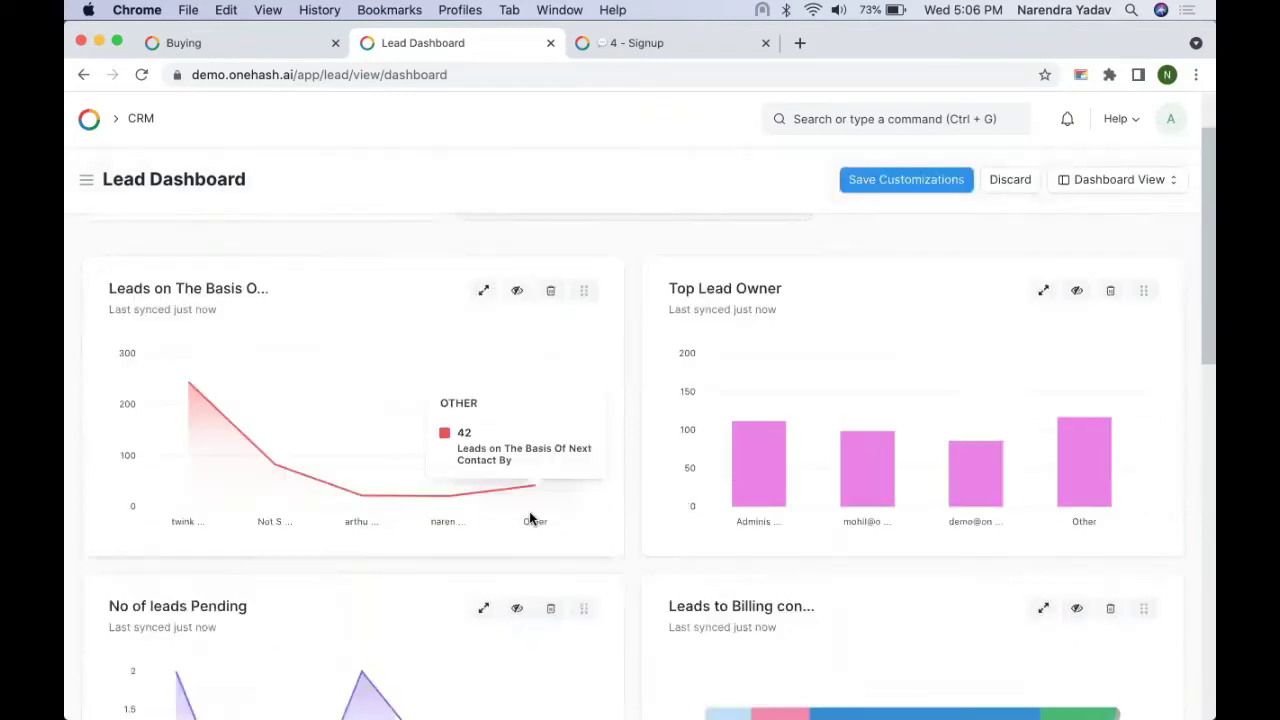
pyautogui.scroll(-3, 530, 518)
pyautogui.scroll(5, 529, 517)
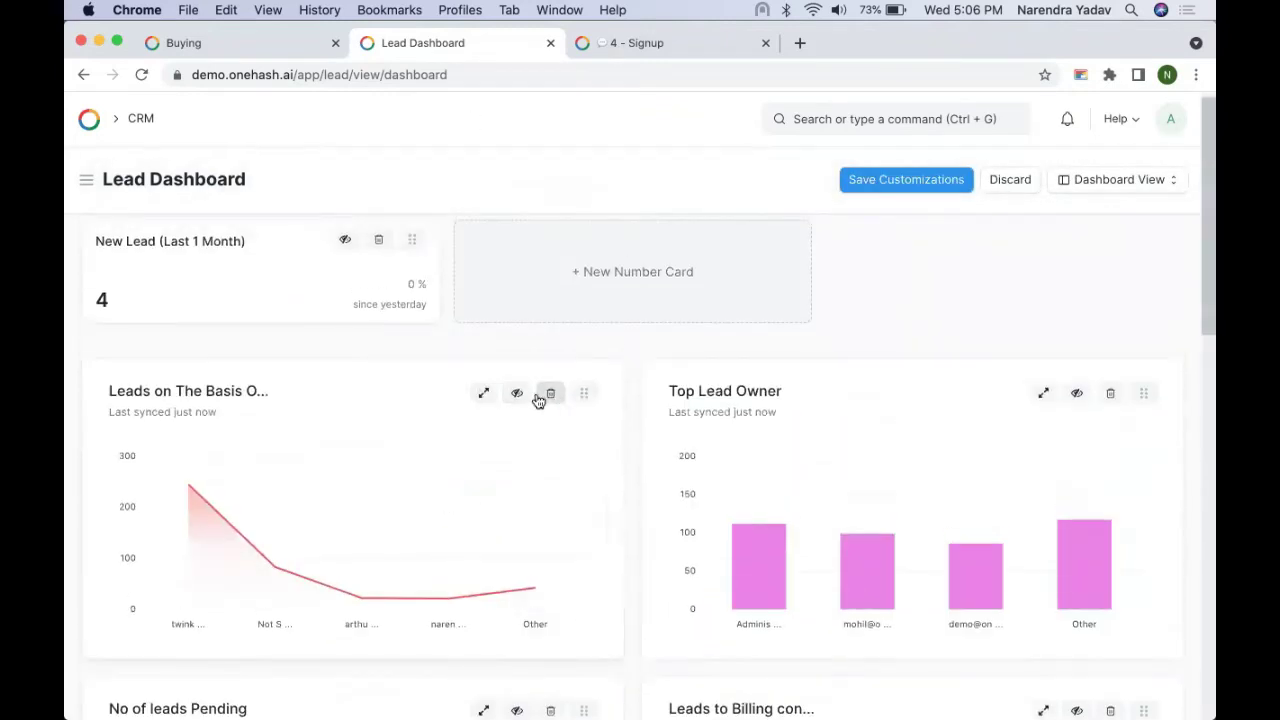
pyautogui.click(516, 394)
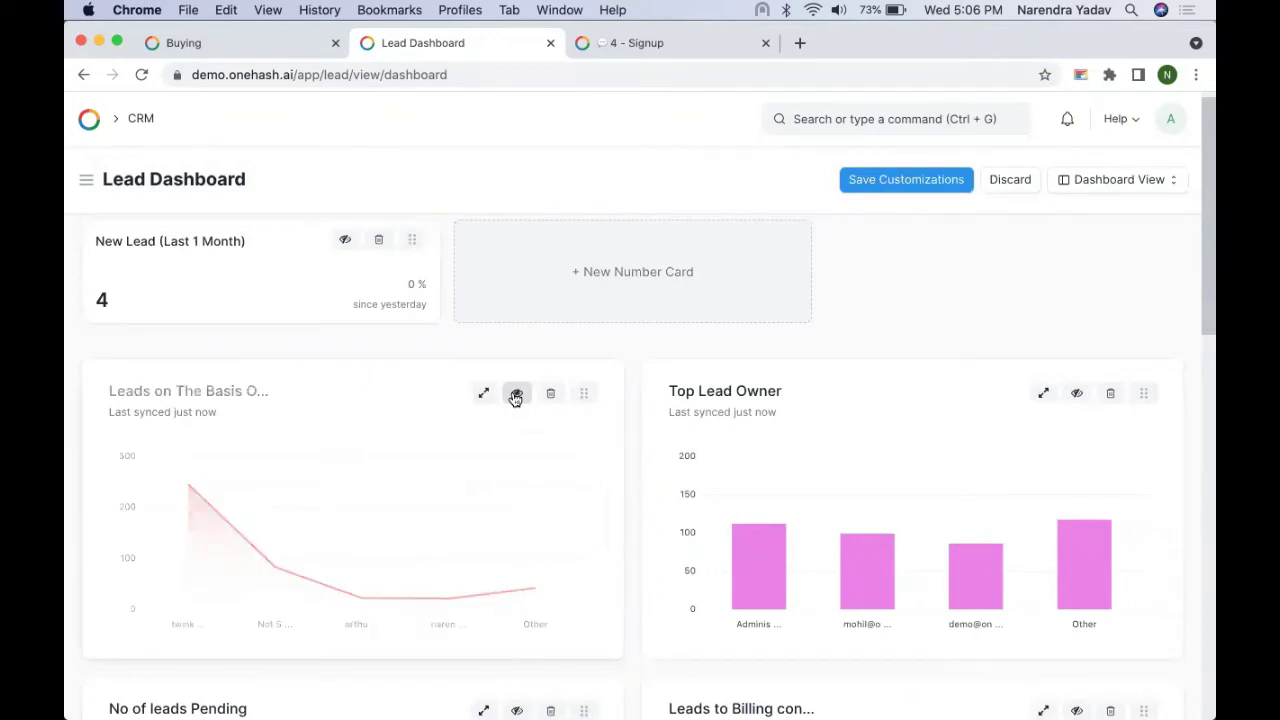
pyautogui.click(516, 394)
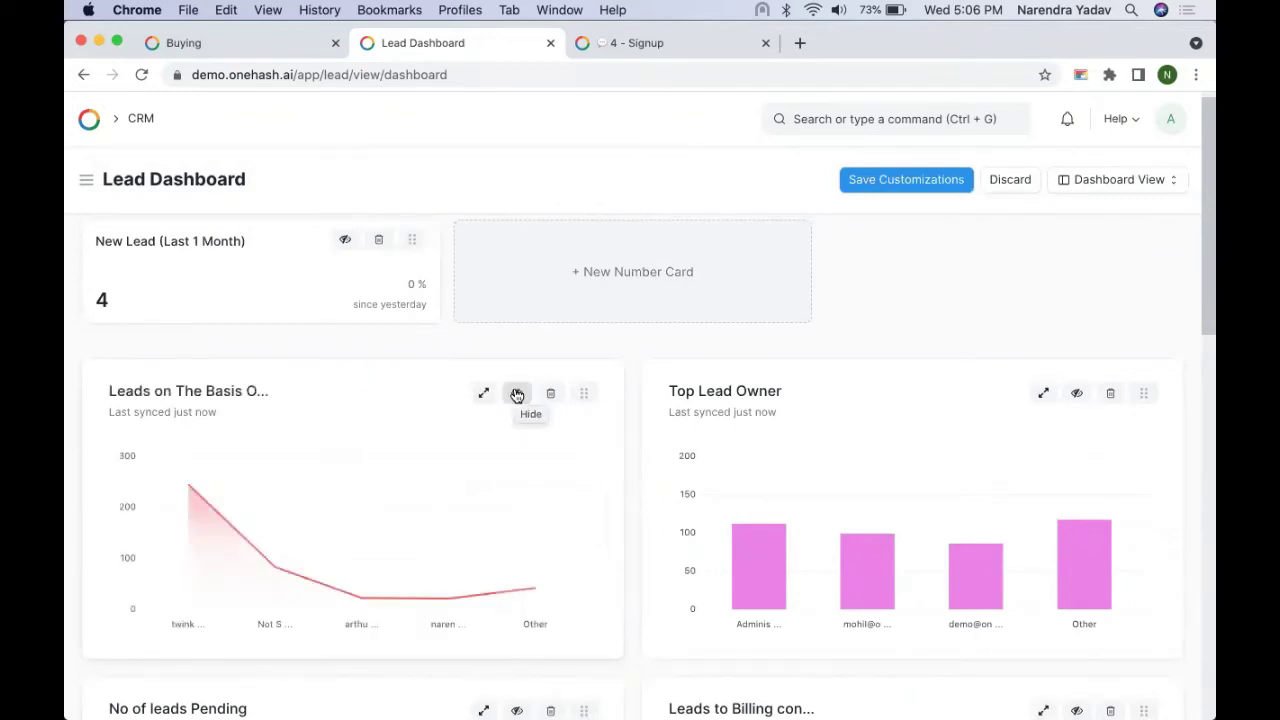
pyautogui.click(483, 394)
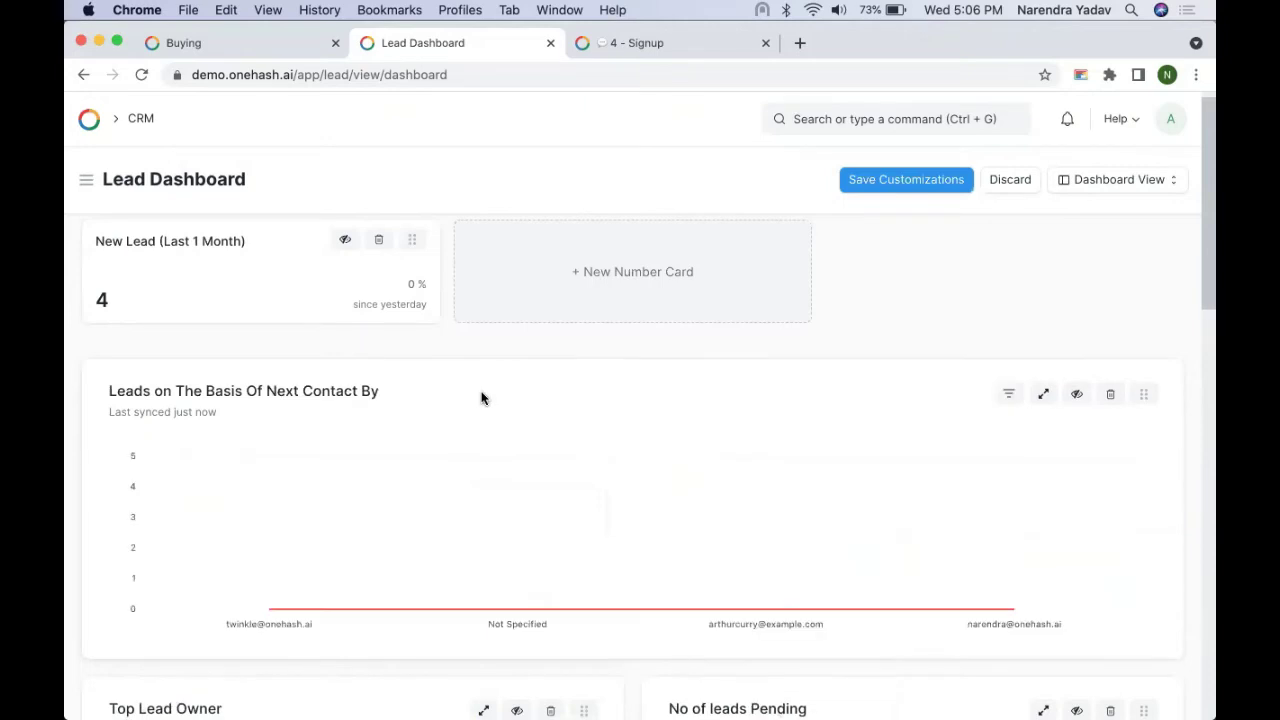
pyautogui.click(1038, 394)
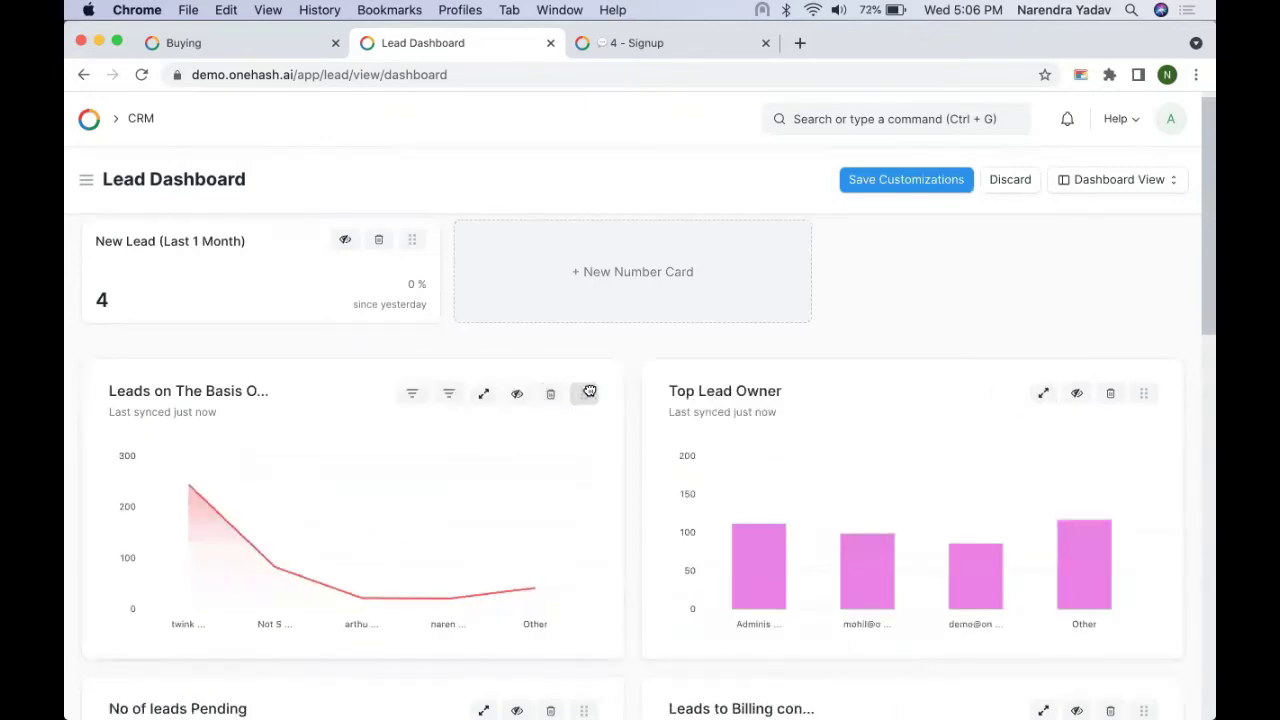
# Step: Drag the Leads on The Basis chart to the right slot, then remove its ID Equals filter
pyautogui.moveTo(588, 393); pyautogui.dragTo(840, 405)
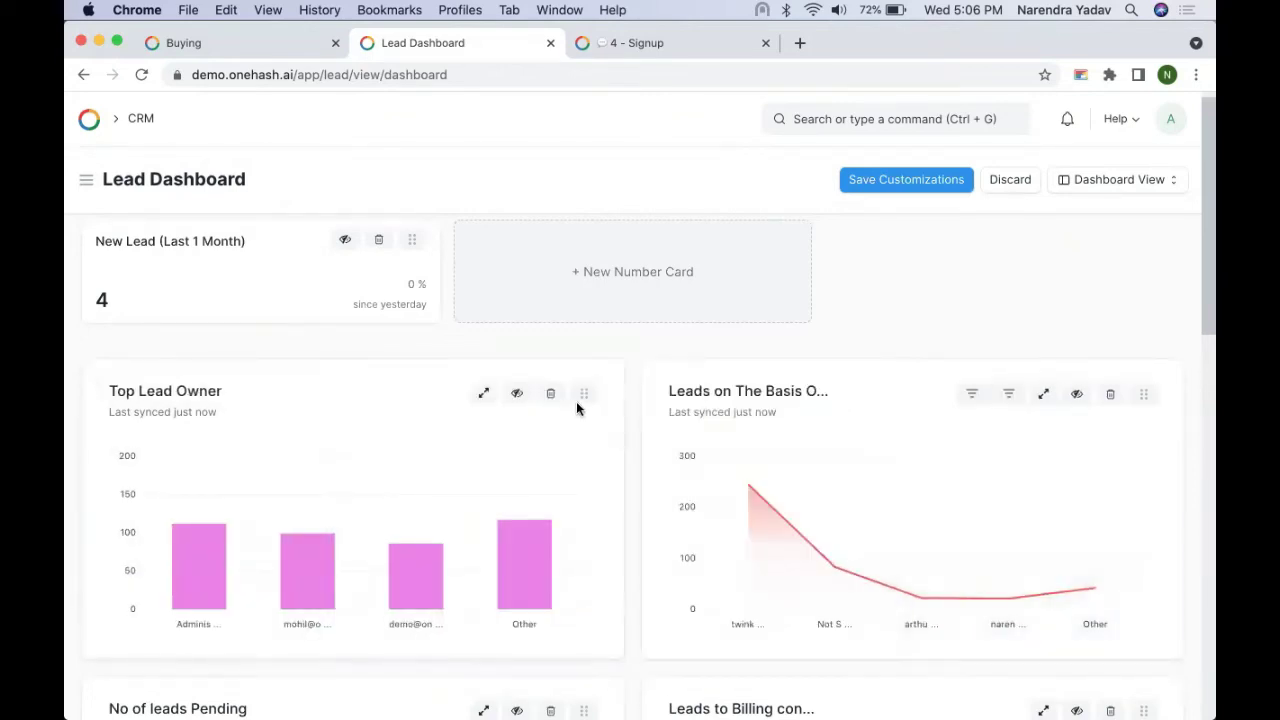
pyautogui.click(1008, 396)
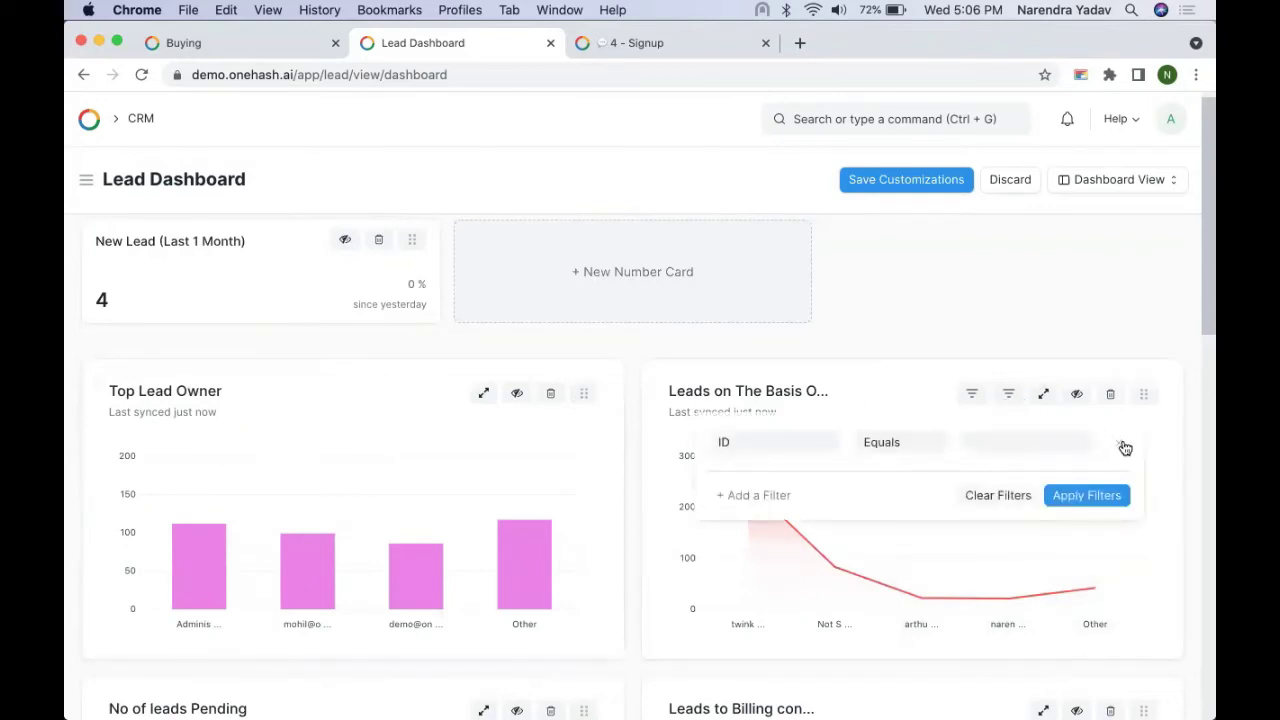
pyautogui.click(1119, 443)
pyautogui.click(983, 463)
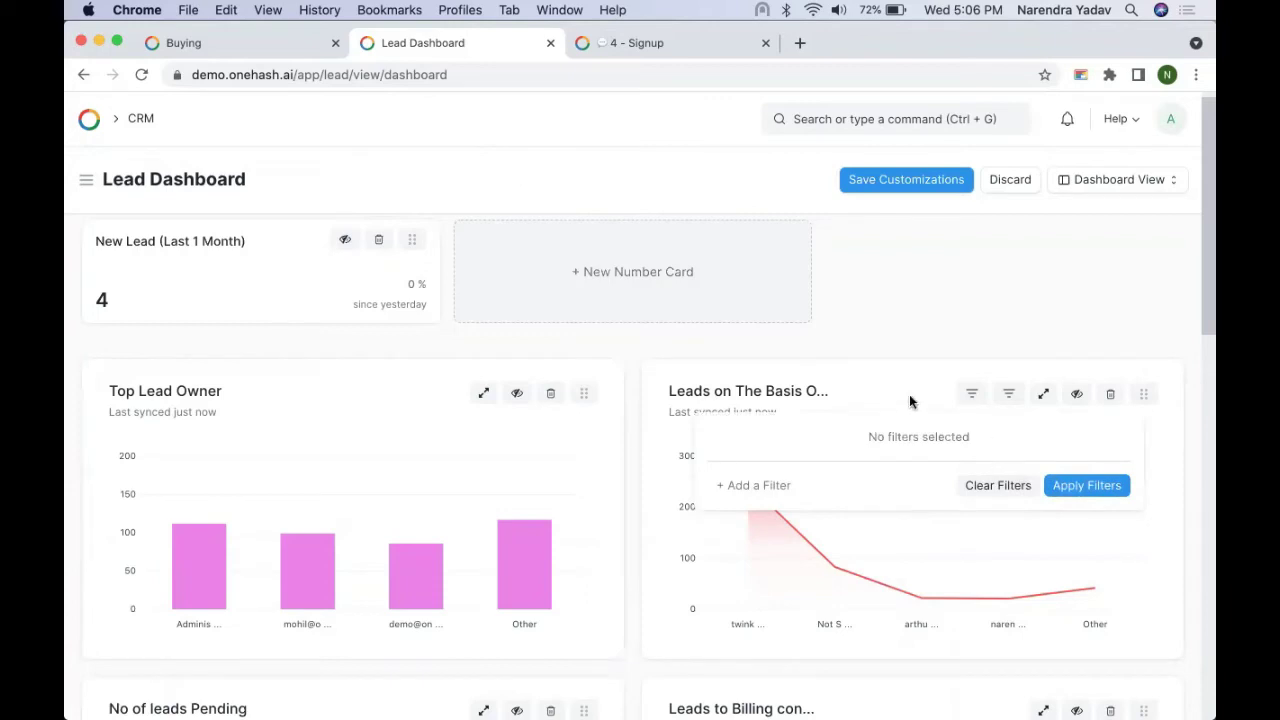
pyautogui.click(833, 382)
pyautogui.scroll(-5, 623, 391)
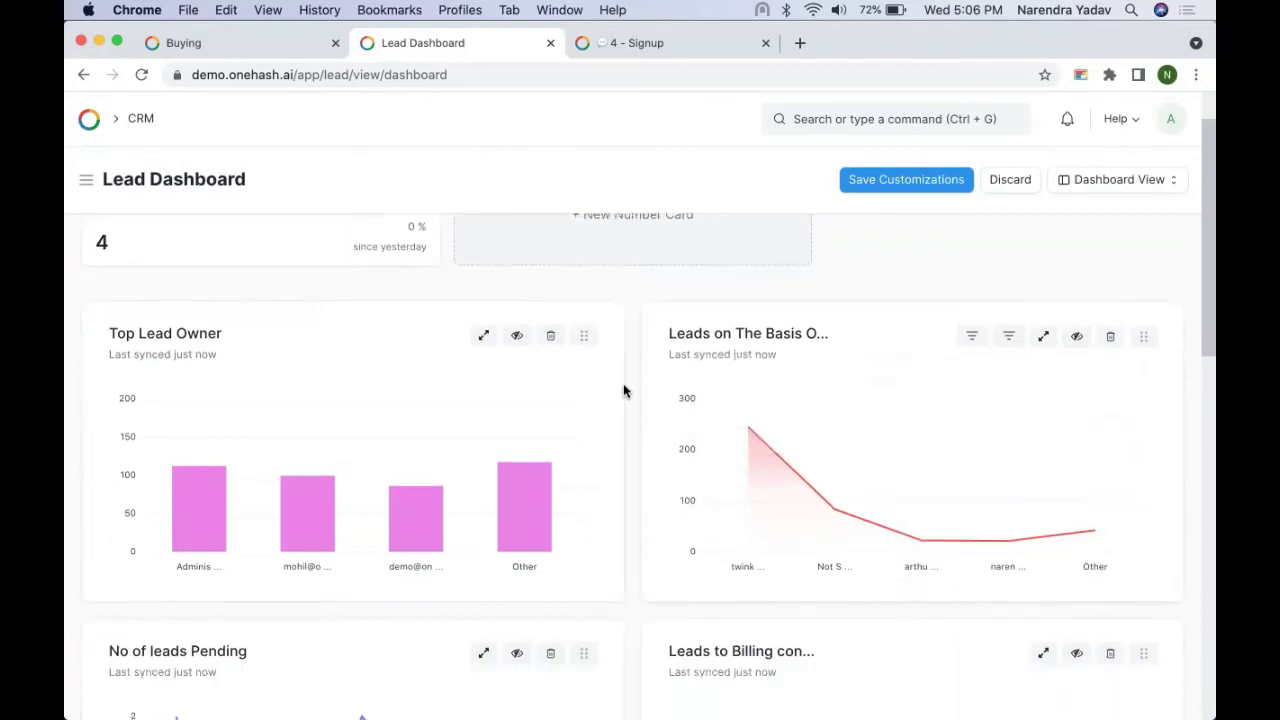
pyautogui.scroll(-10, 623, 391)
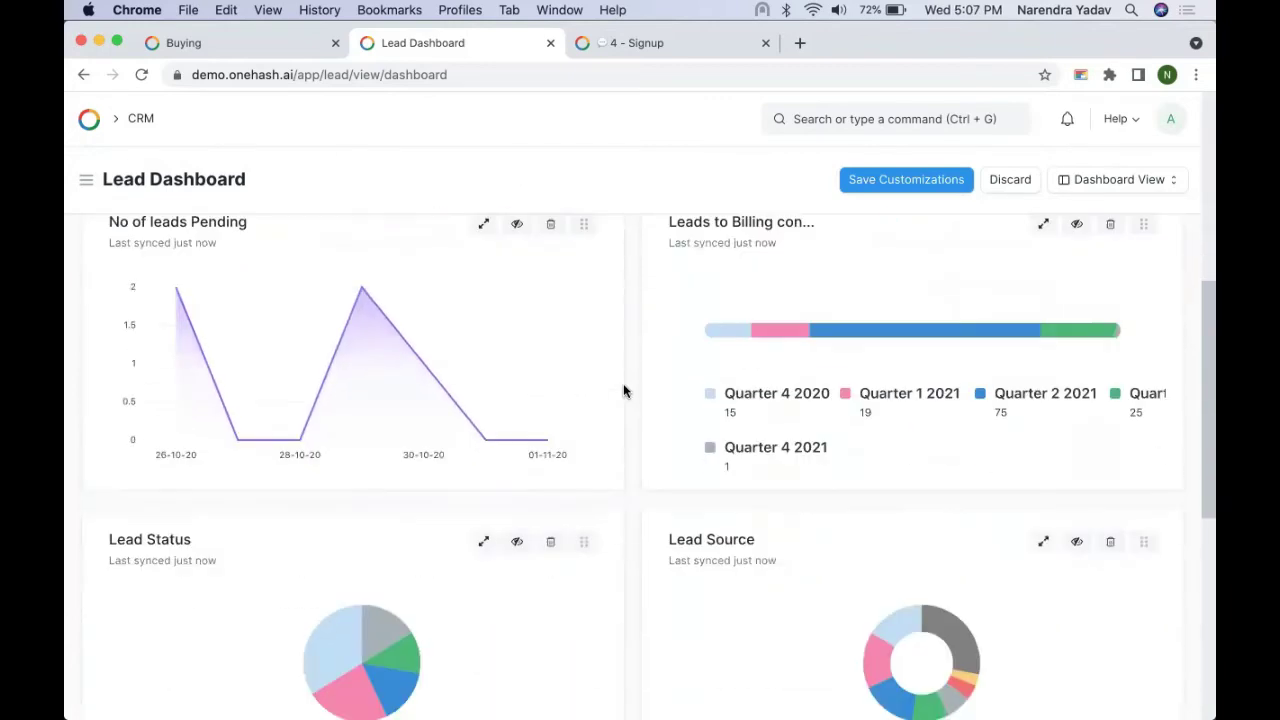
pyautogui.scroll(-2, 623, 391)
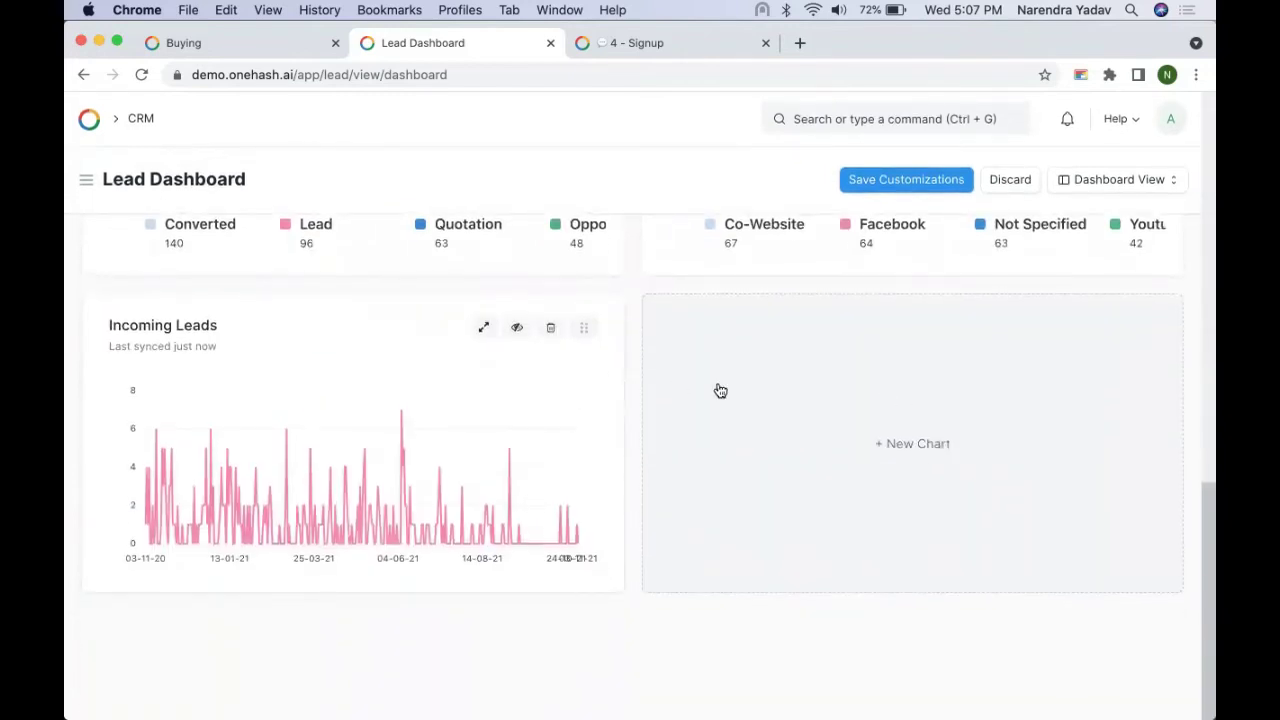
pyautogui.scroll(20, 720, 390)
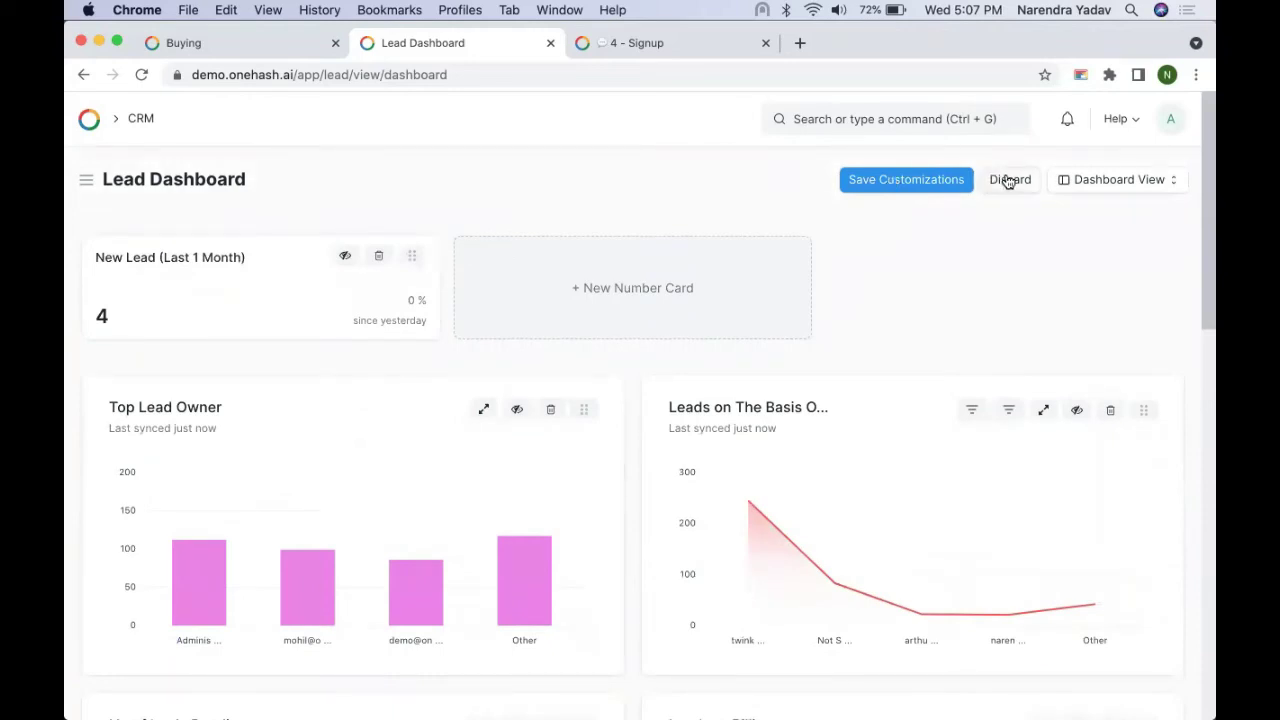
# Step: Discard the dashboard customizations, then open the leads behind a chart's first data point
pyautogui.click(1009, 180)
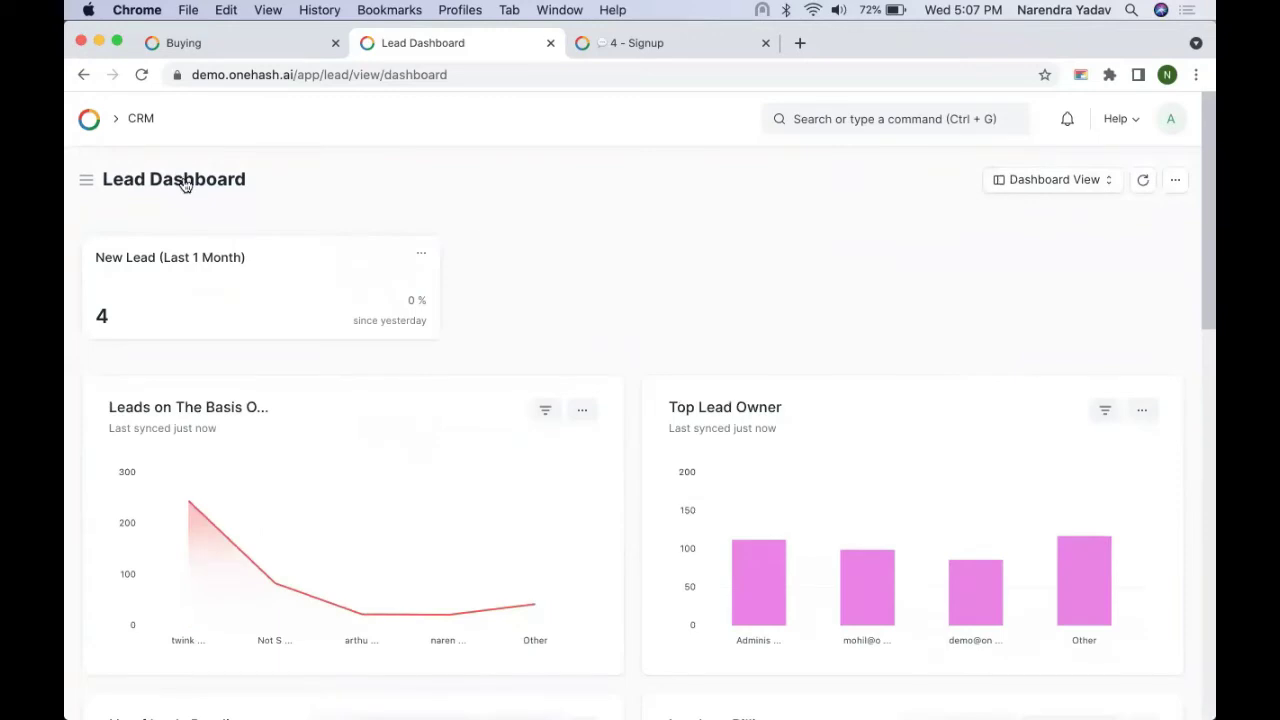
pyautogui.click(86, 180)
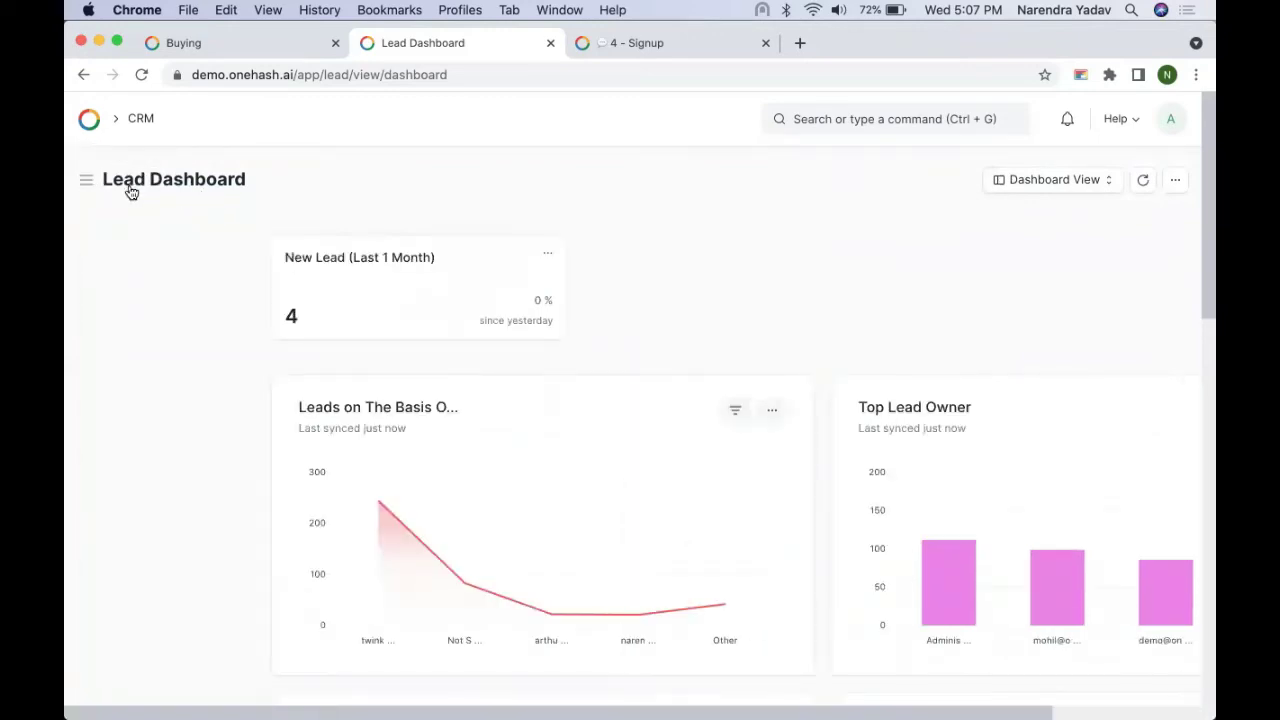
pyautogui.click(87, 180)
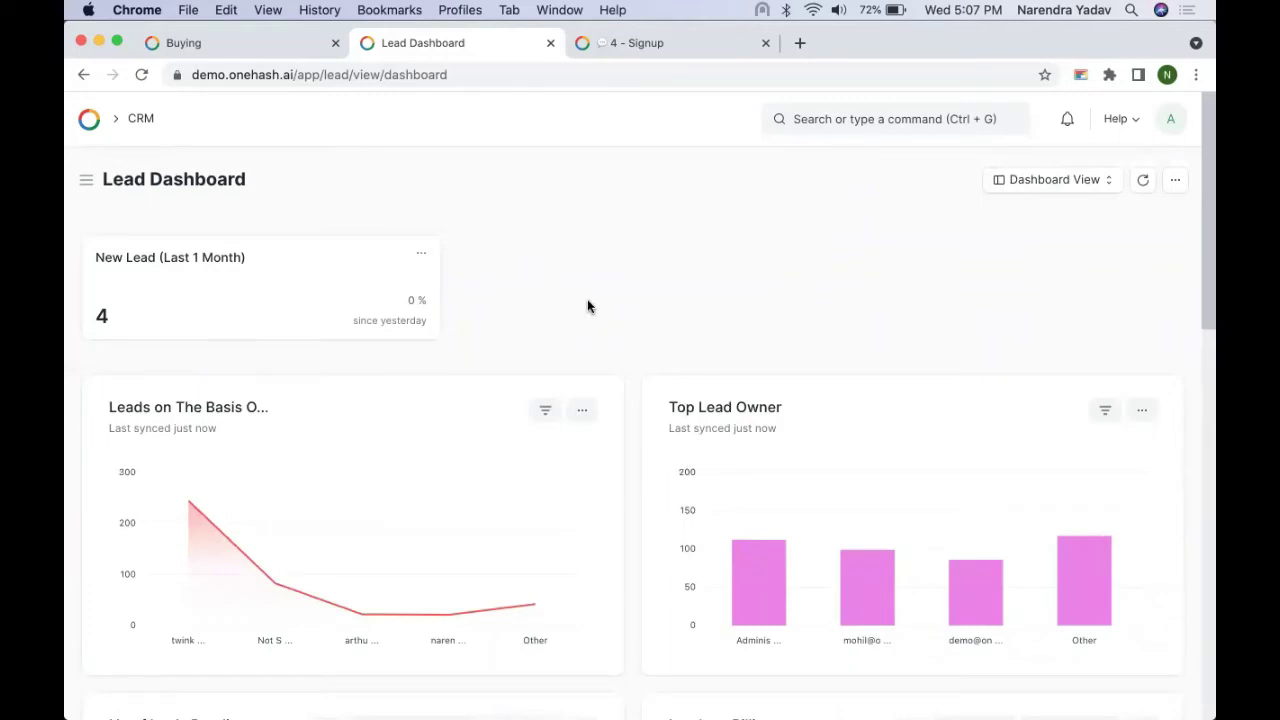
pyautogui.moveTo(223, 571)
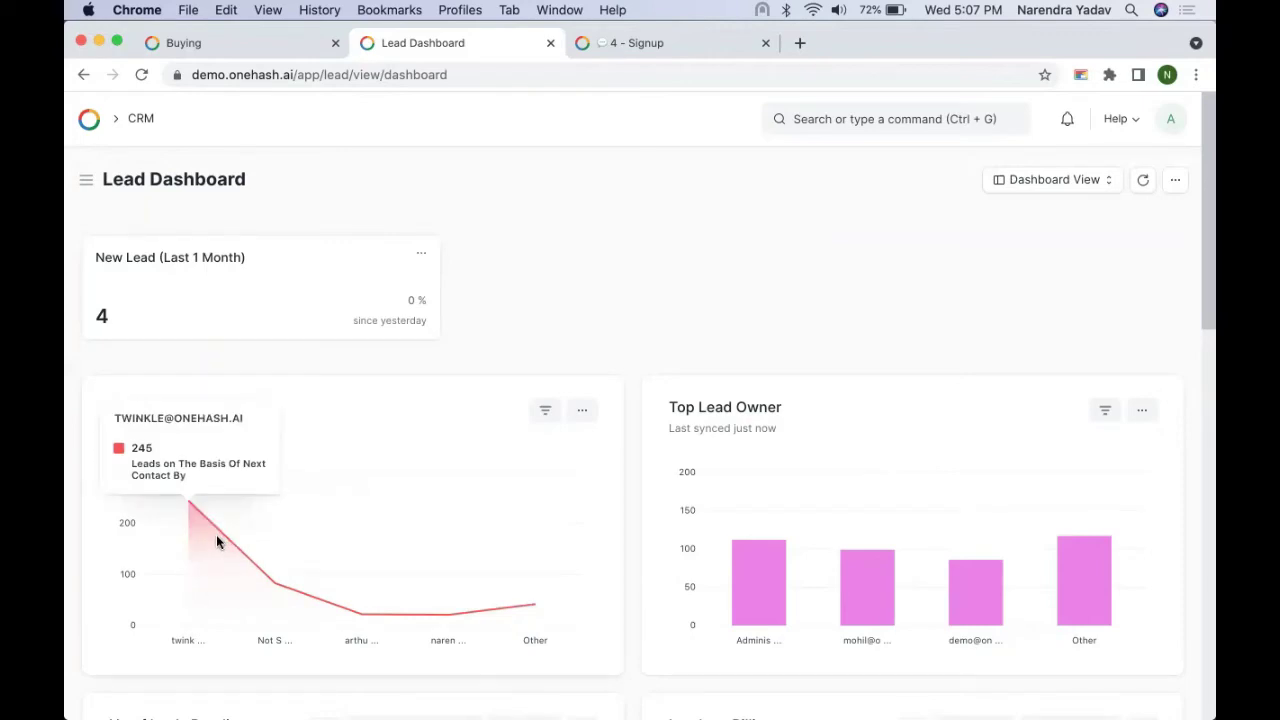
pyautogui.click(216, 536)
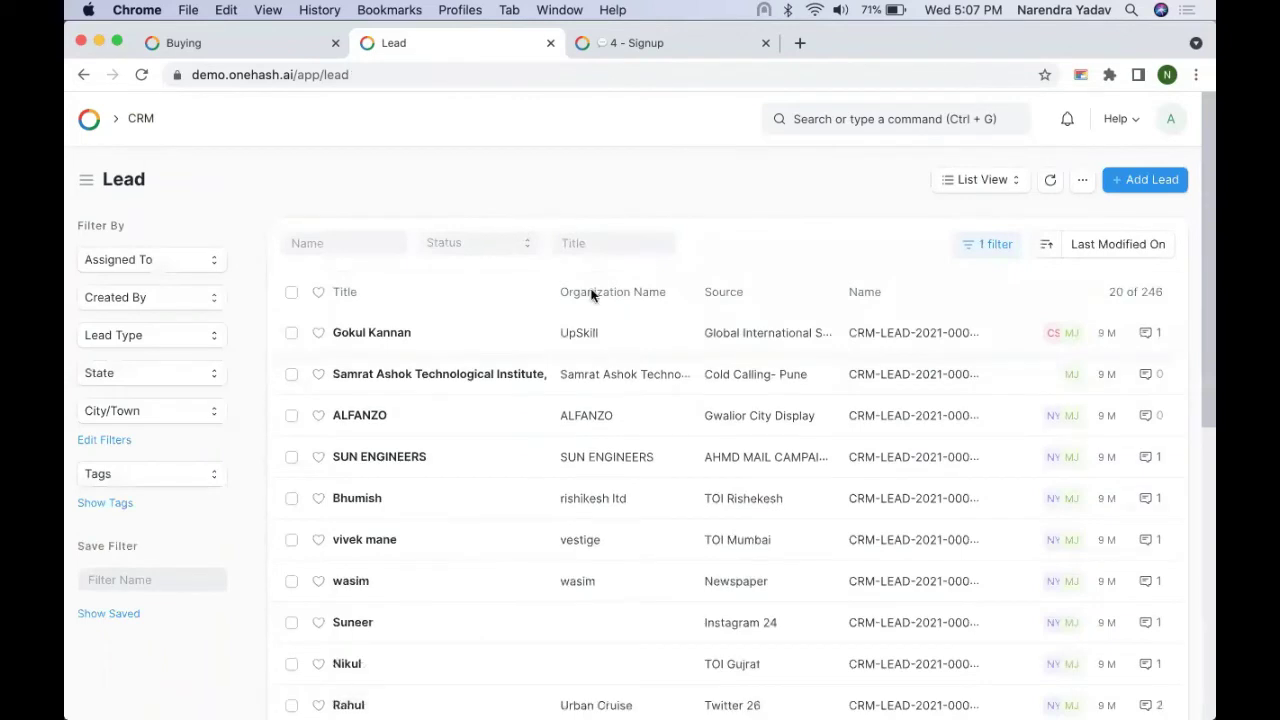
# Step: Return to the Lead Dashboard, reload the chart data and dismiss the server error
pyautogui.click(83, 74)
pyautogui.moveTo(268, 580)
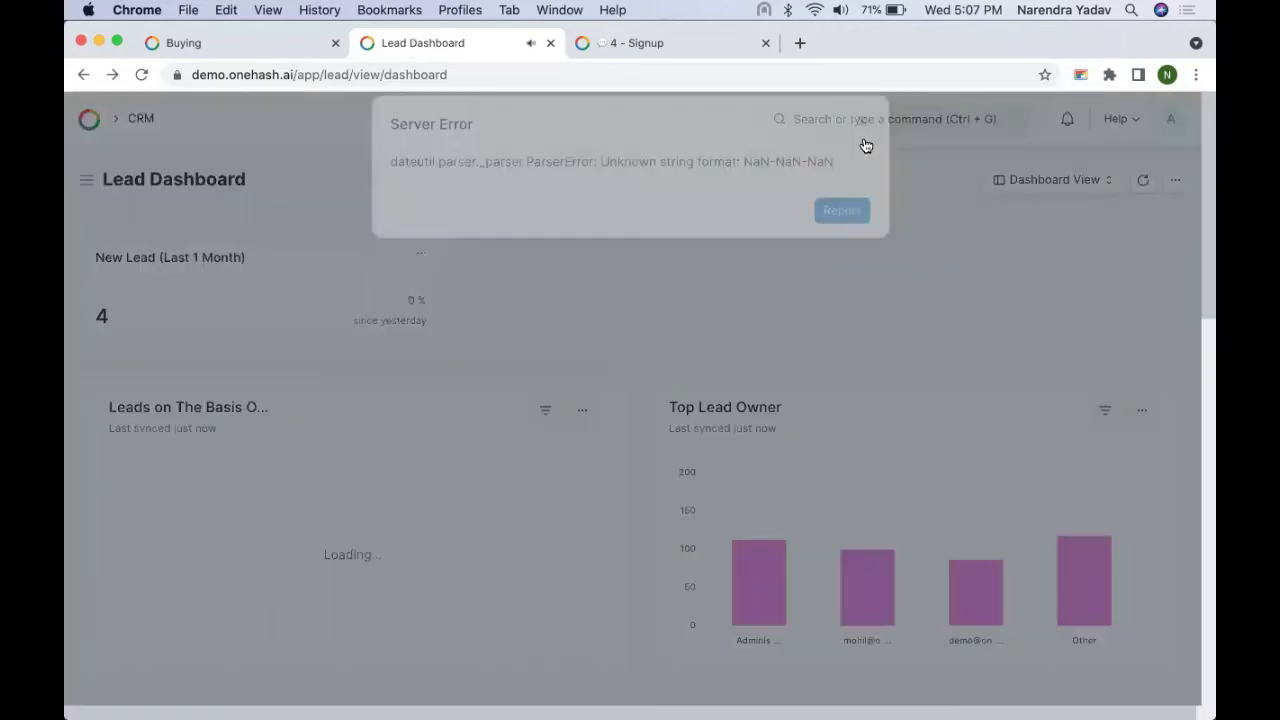
pyautogui.click(863, 140)
pyautogui.click(582, 410)
pyautogui.click(450, 446)
pyautogui.scroll(-5, 450, 500)
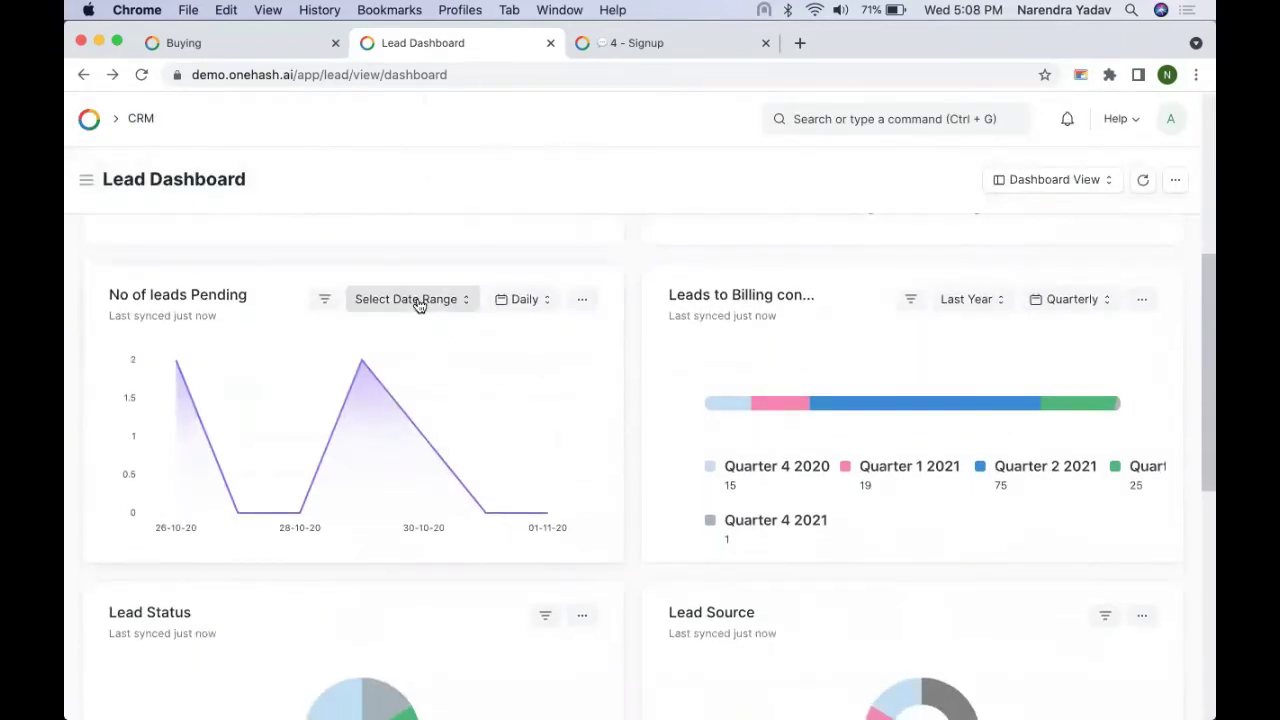
# Step: Set the No of leads Pending chart to Last Year with a Yearly interval
pyautogui.click(420, 299)
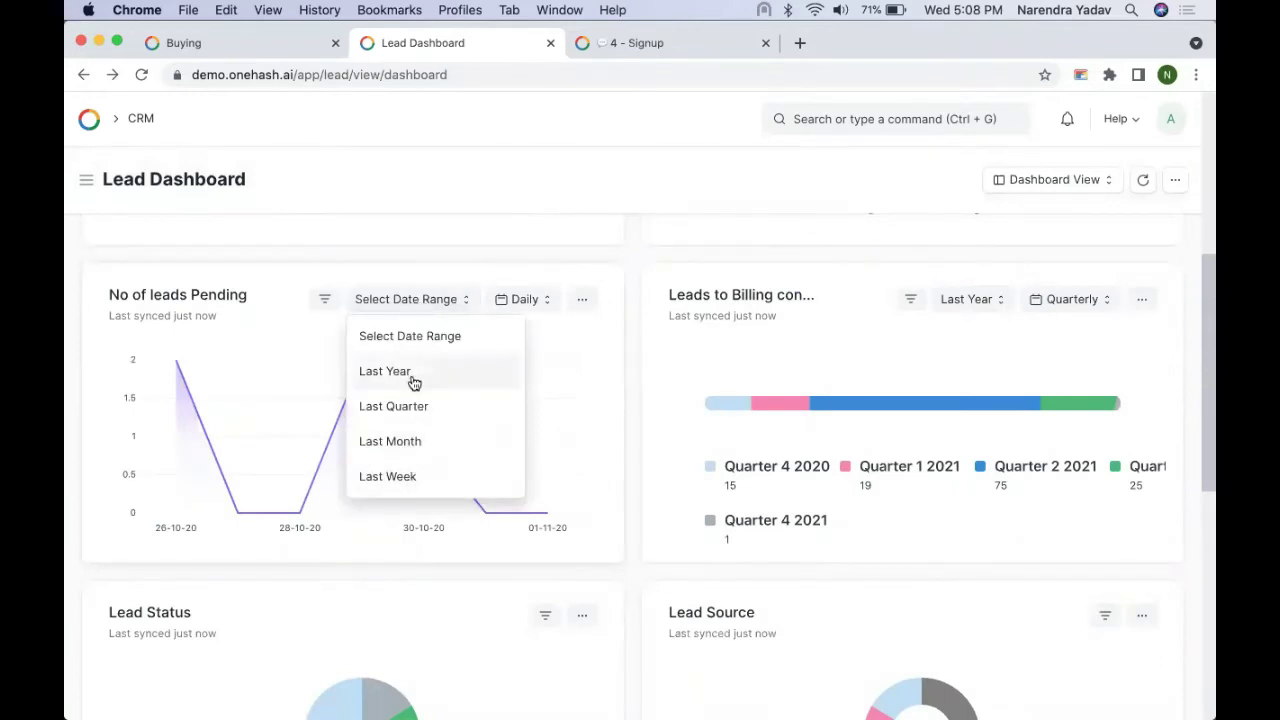
pyautogui.click(414, 381)
pyautogui.click(524, 300)
pyautogui.click(530, 338)
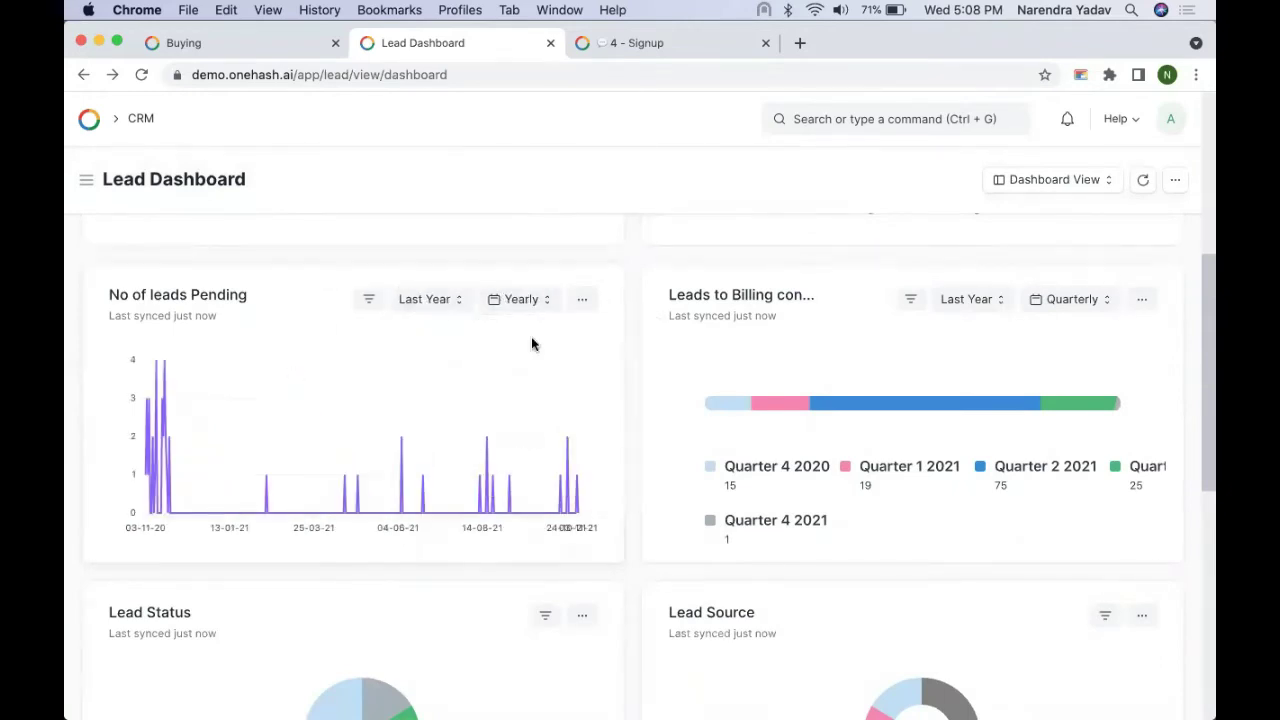
pyautogui.moveTo(189, 389)
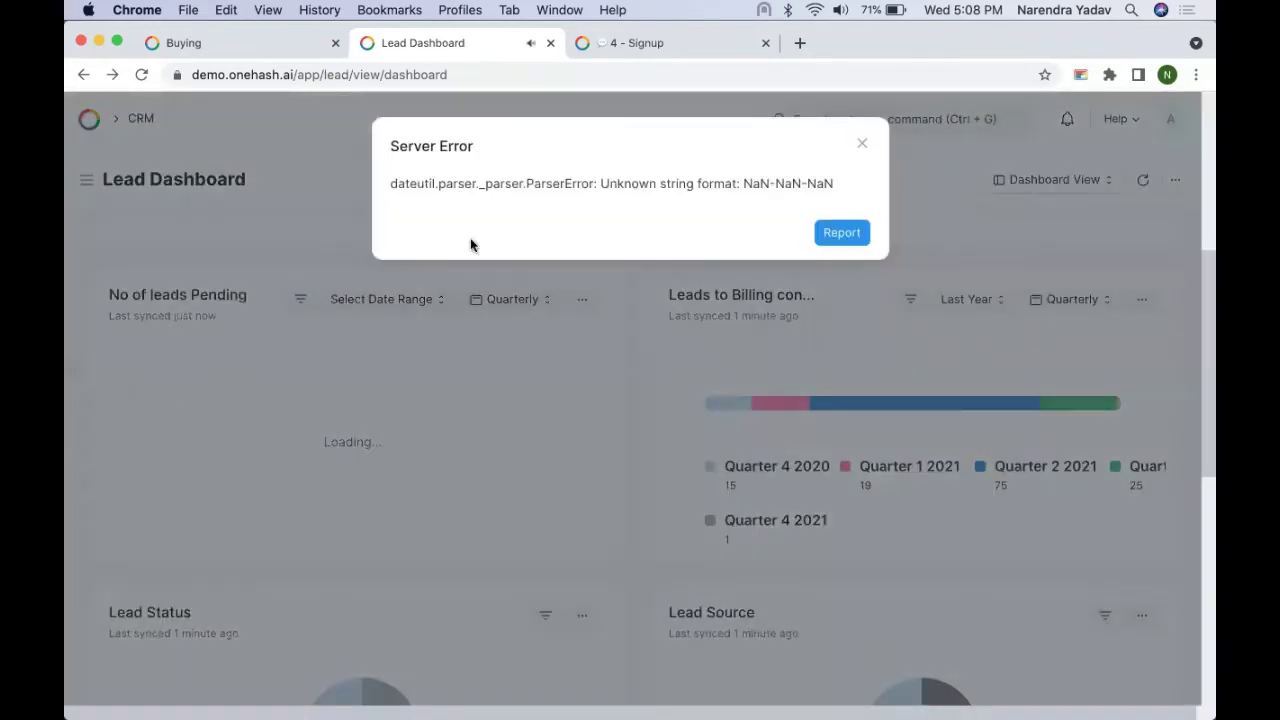
pyautogui.click(451, 377)
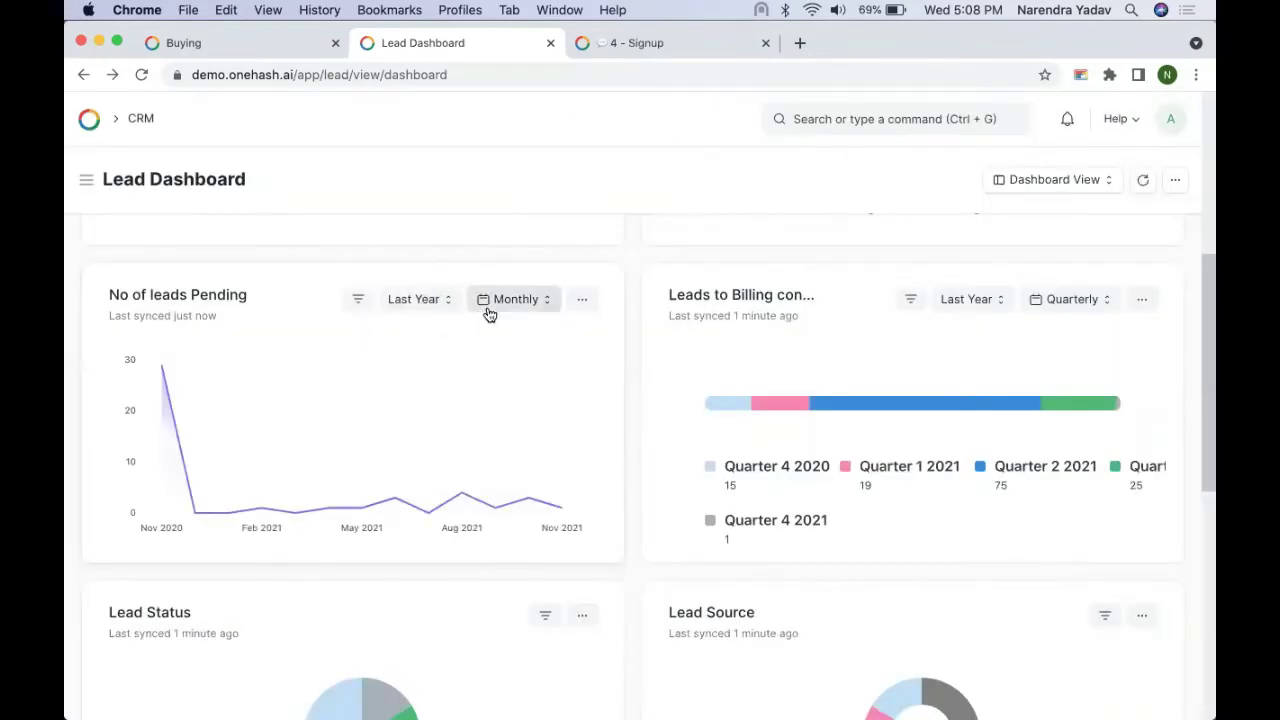
# Step: Drill into November 2020 weekly, then week 22-11-20 daily, and view the 19-11-20 peak's leads
pyautogui.moveTo(160, 400)
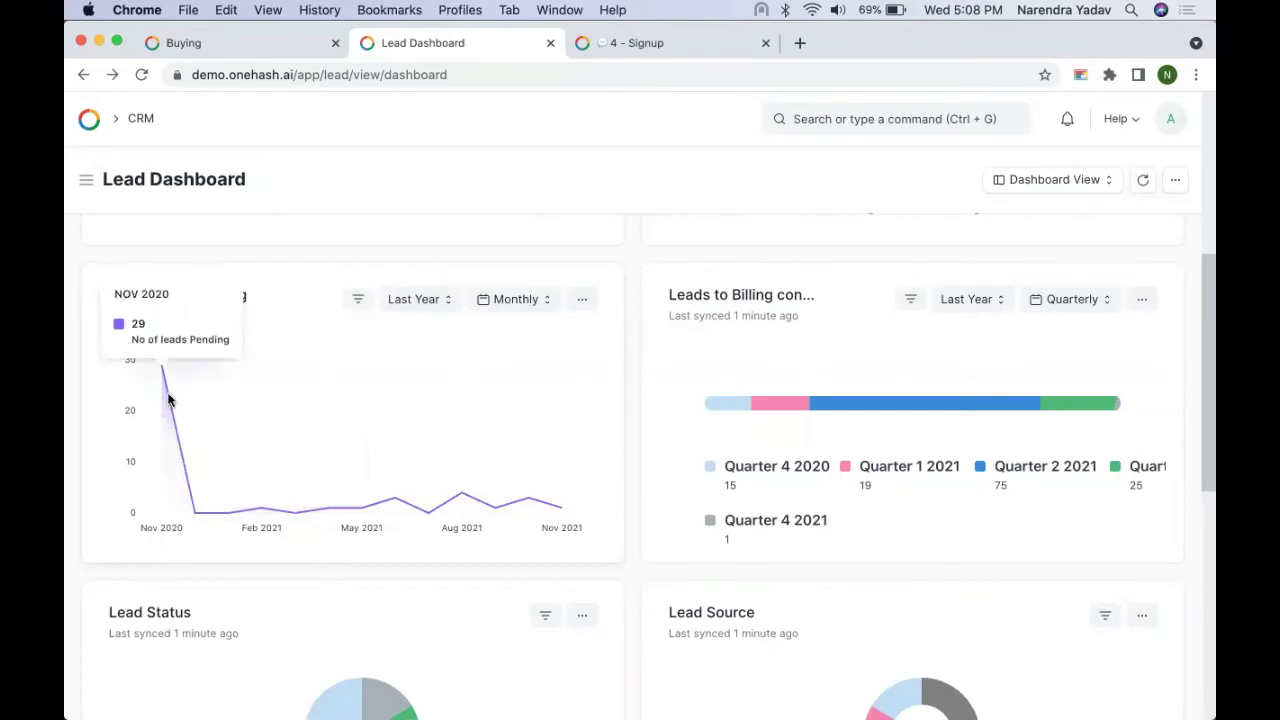
pyautogui.click(168, 400)
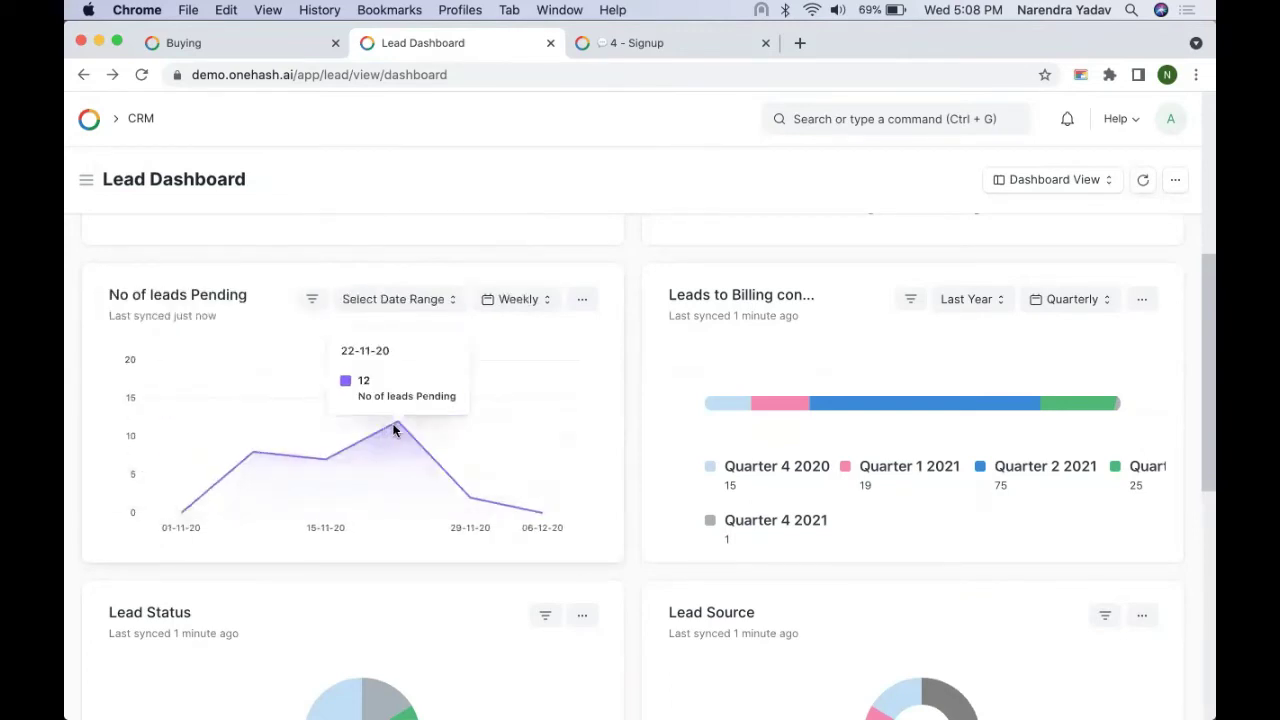
pyautogui.click(393, 430)
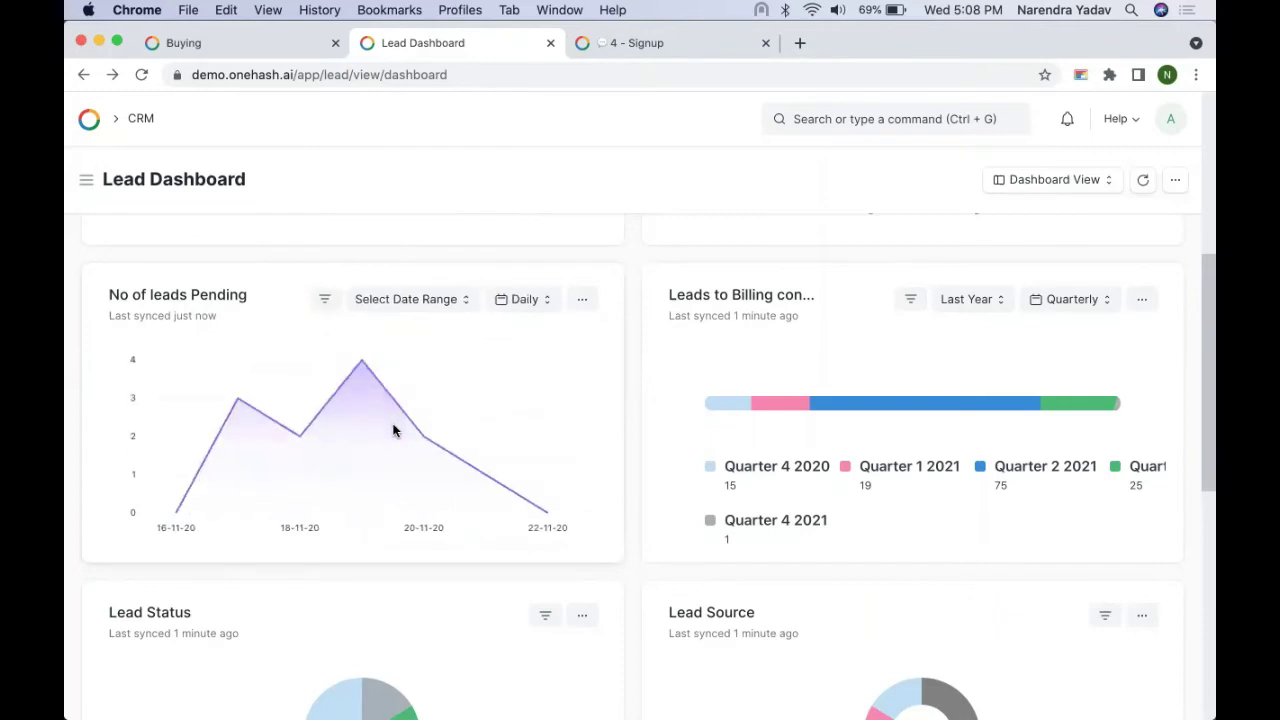
pyautogui.moveTo(360, 383)
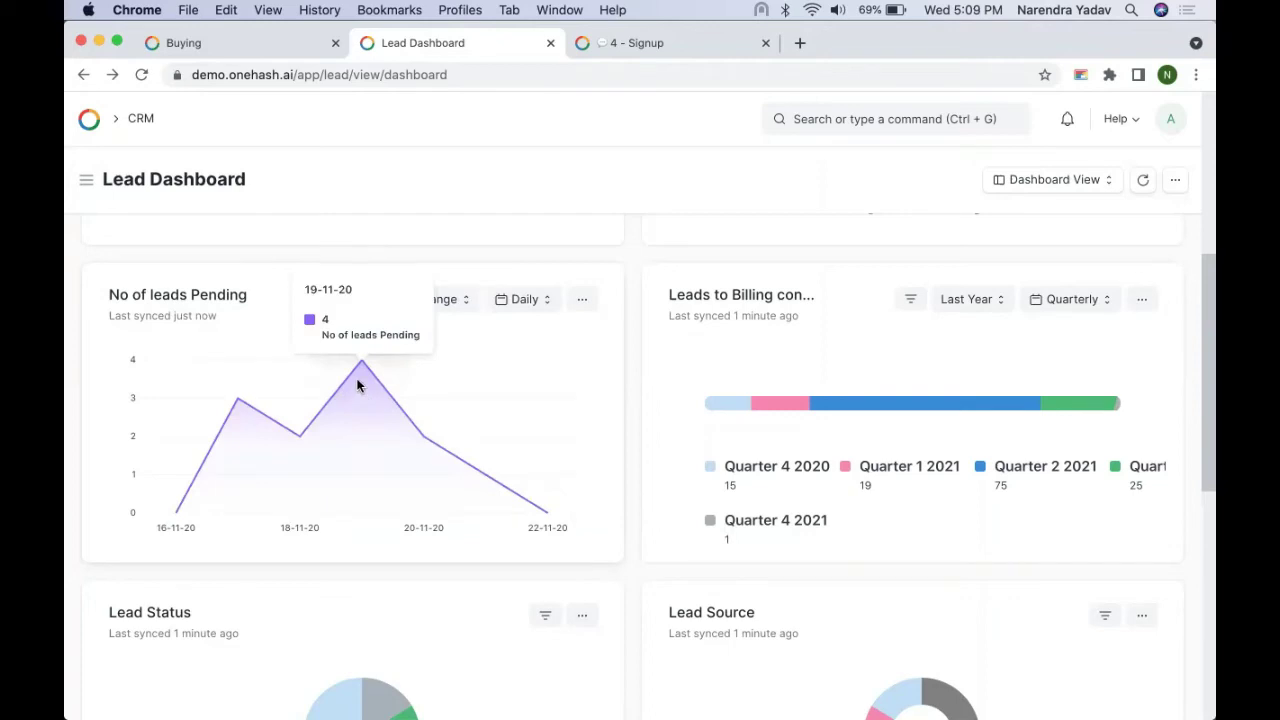
pyautogui.click(358, 385)
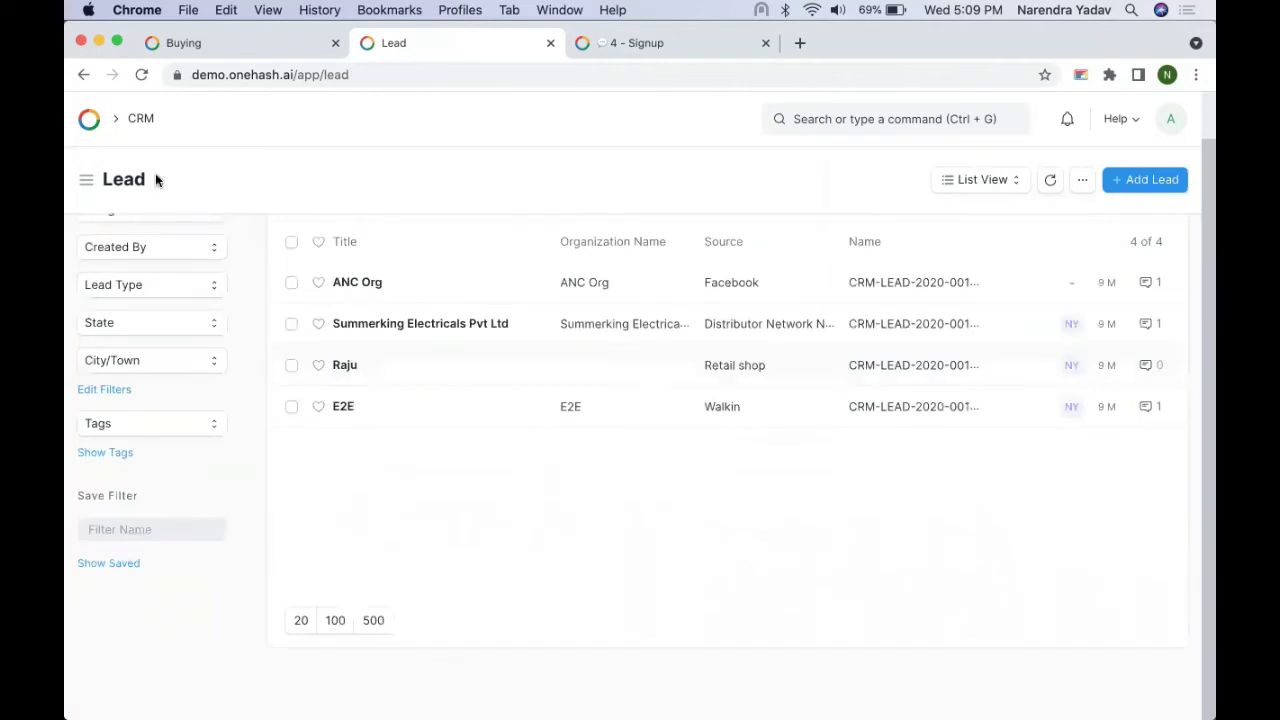
pyautogui.click(85, 74)
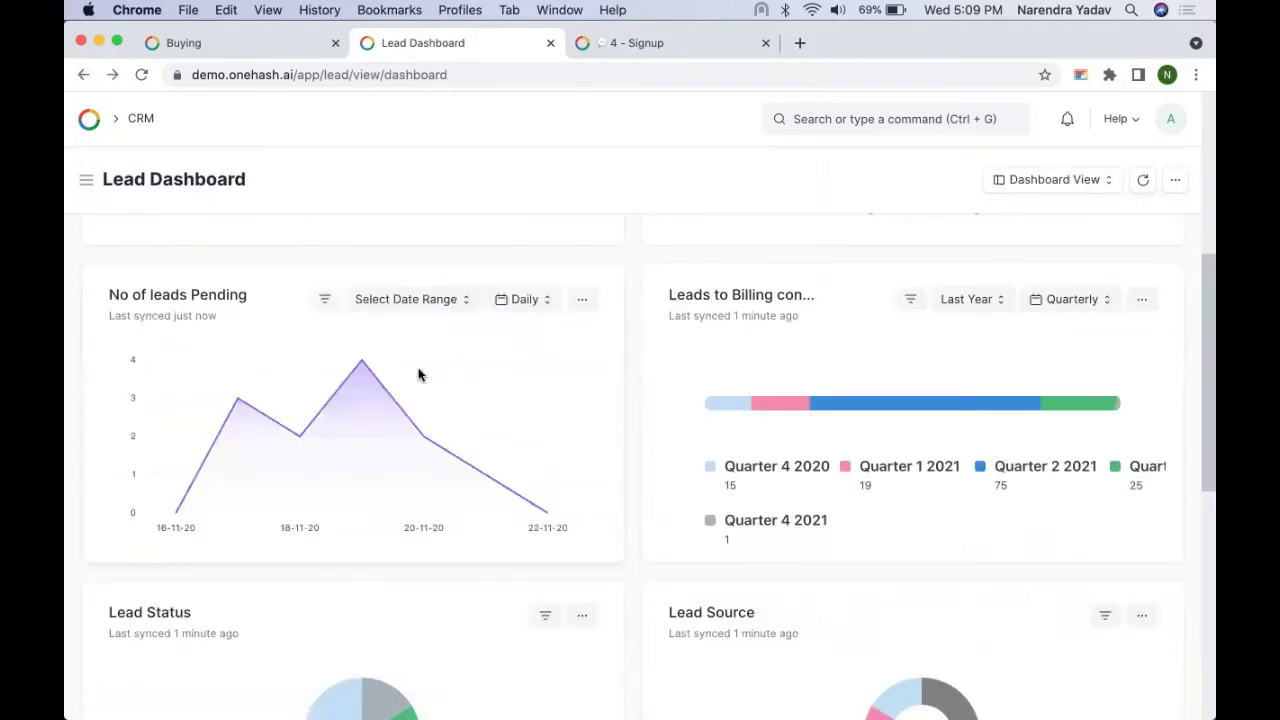
pyautogui.click(360, 362)
pyautogui.press('super+bracketleft')
# Step: Set the Incoming Leads chart to Last Year with a Yearly interval
pyautogui.scroll(-10, 862, 346)
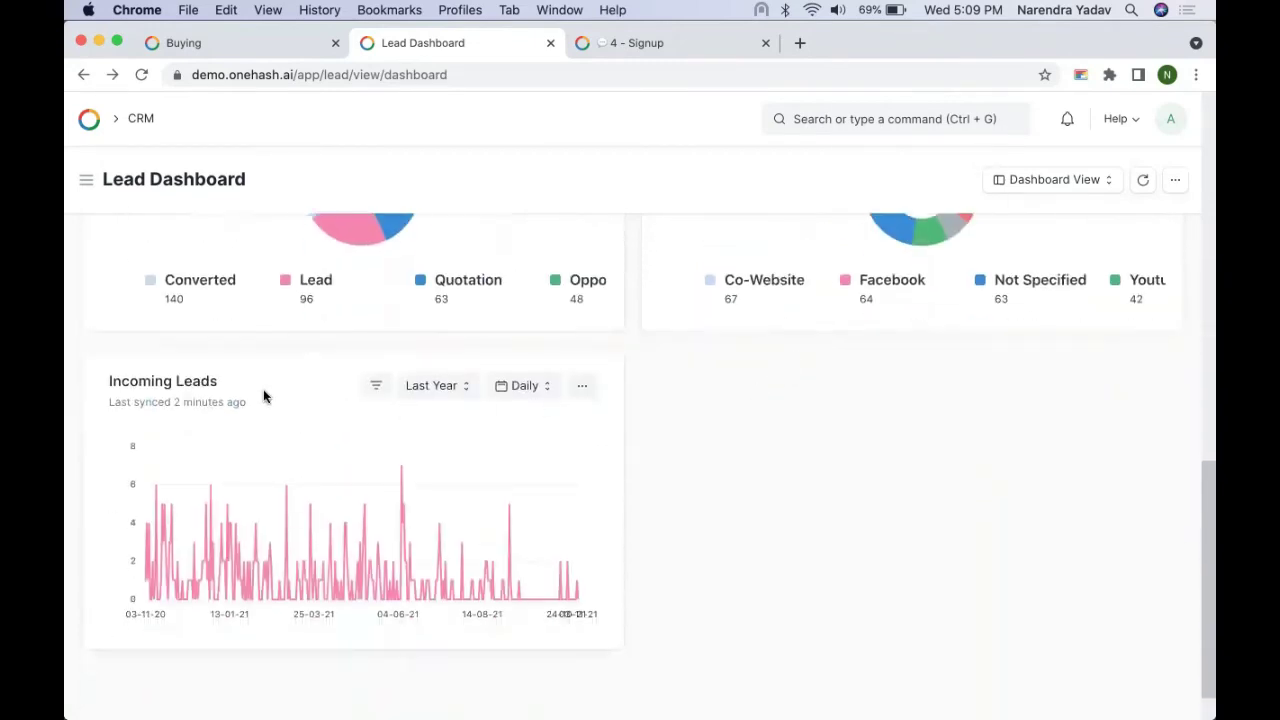
pyautogui.click(440, 394)
pyautogui.click(432, 459)
pyautogui.click(540, 392)
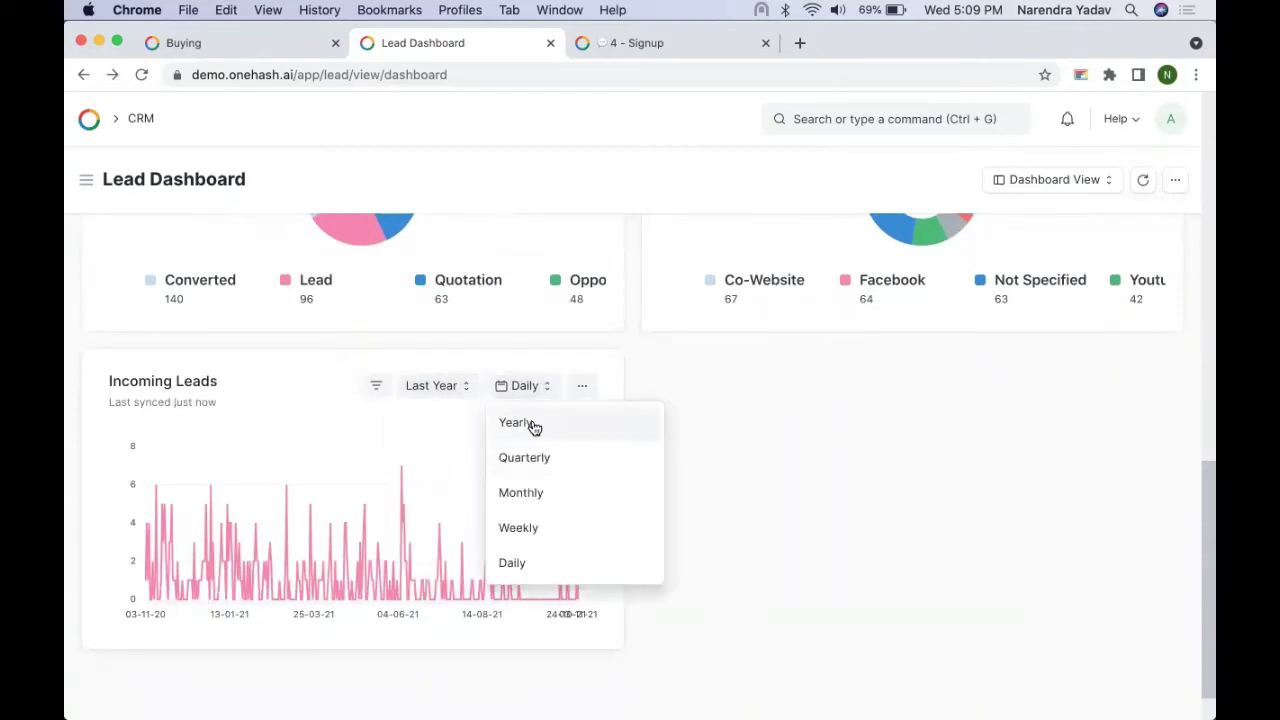
pyautogui.click(532, 424)
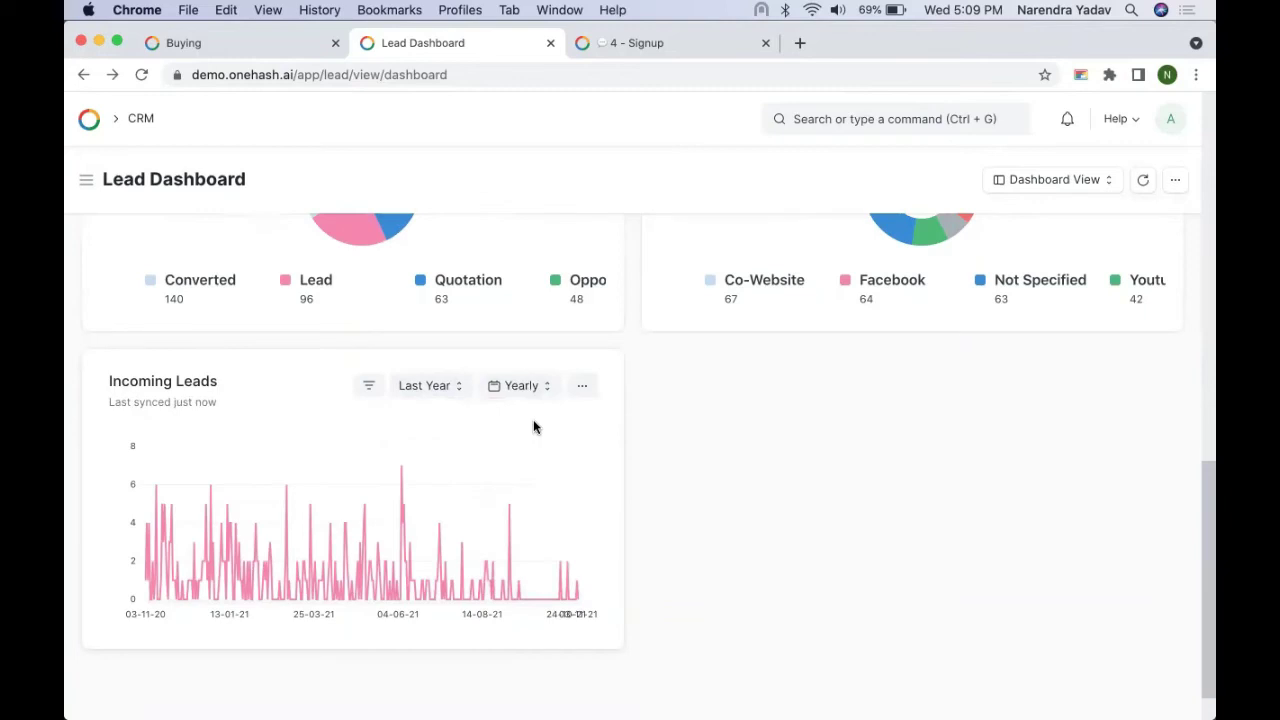
# Step: Switch the Incoming Leads interval through Quarterly and Monthly, then briefly view Administrator's leads
pyautogui.click(524, 392)
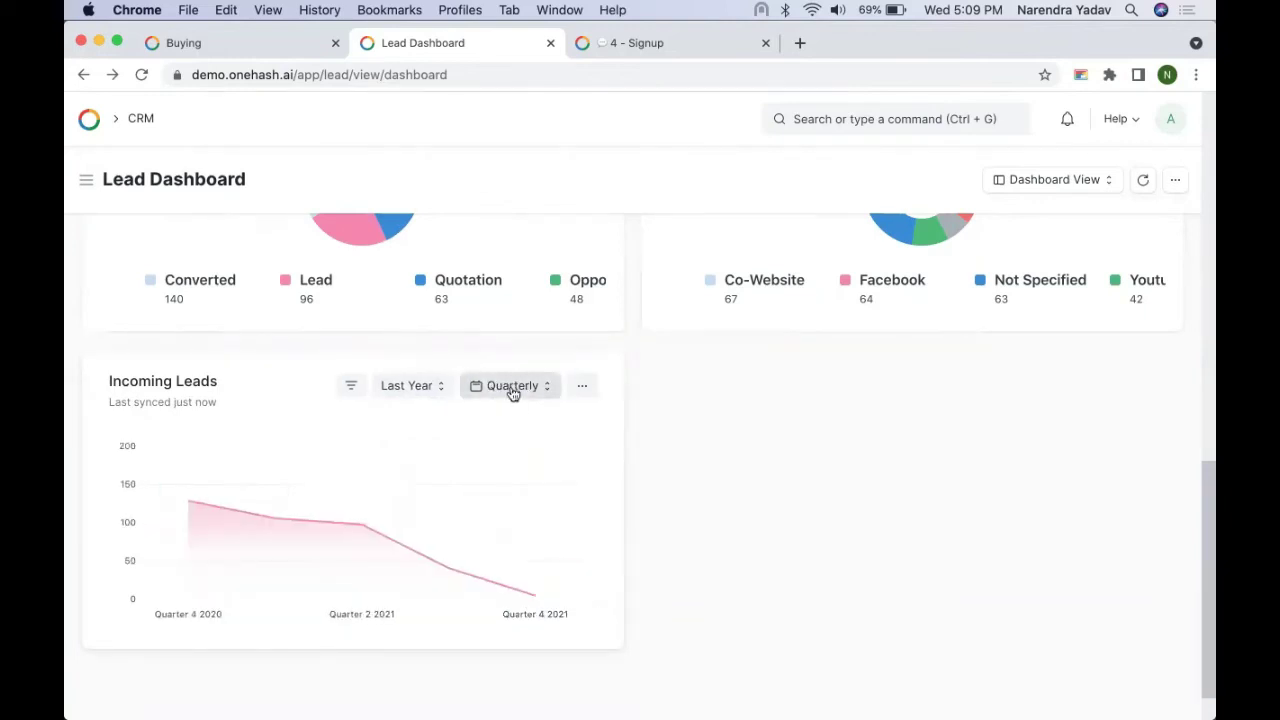
pyautogui.click(508, 389)
pyautogui.click(508, 491)
pyautogui.click(509, 395)
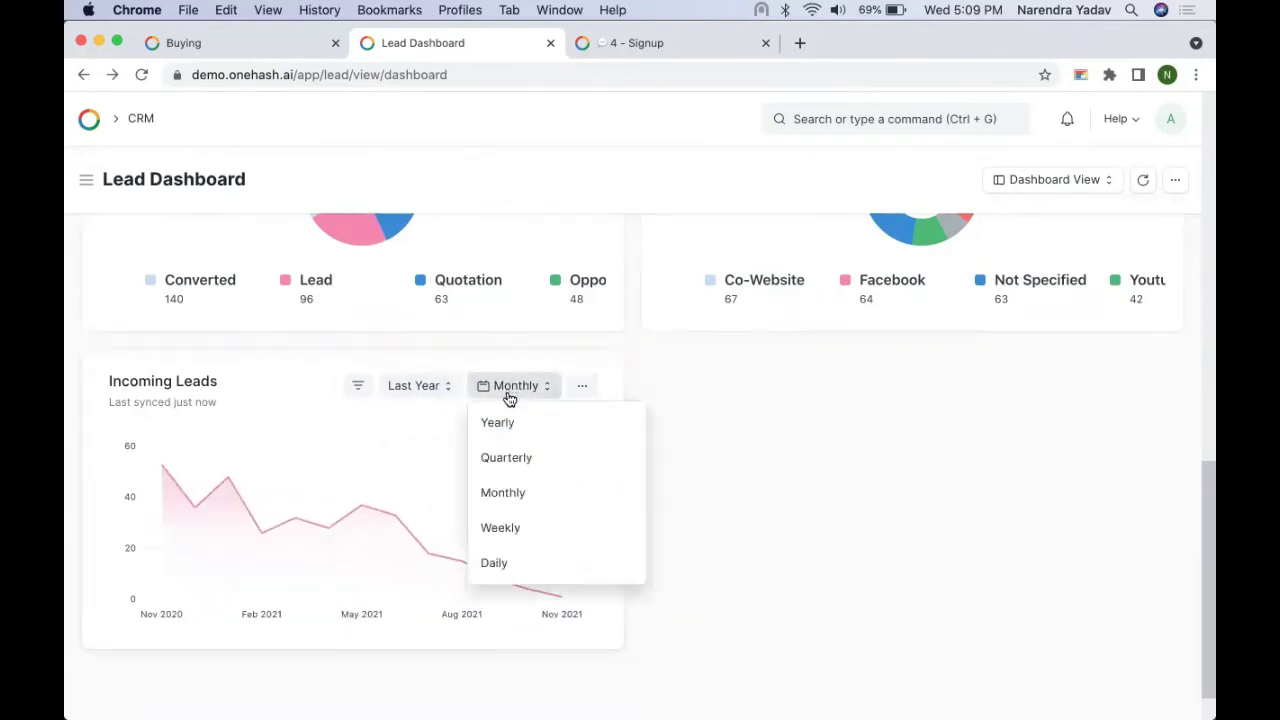
pyautogui.click(505, 421)
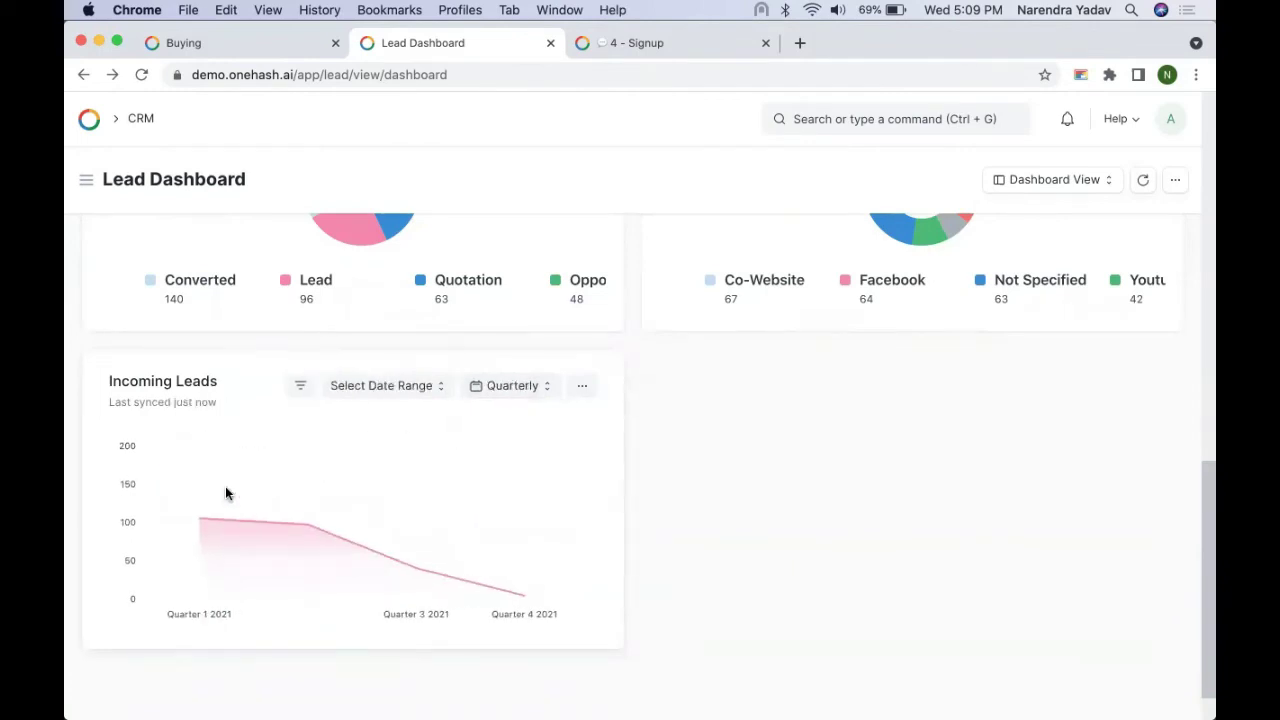
pyautogui.scroll(10, 723, 423)
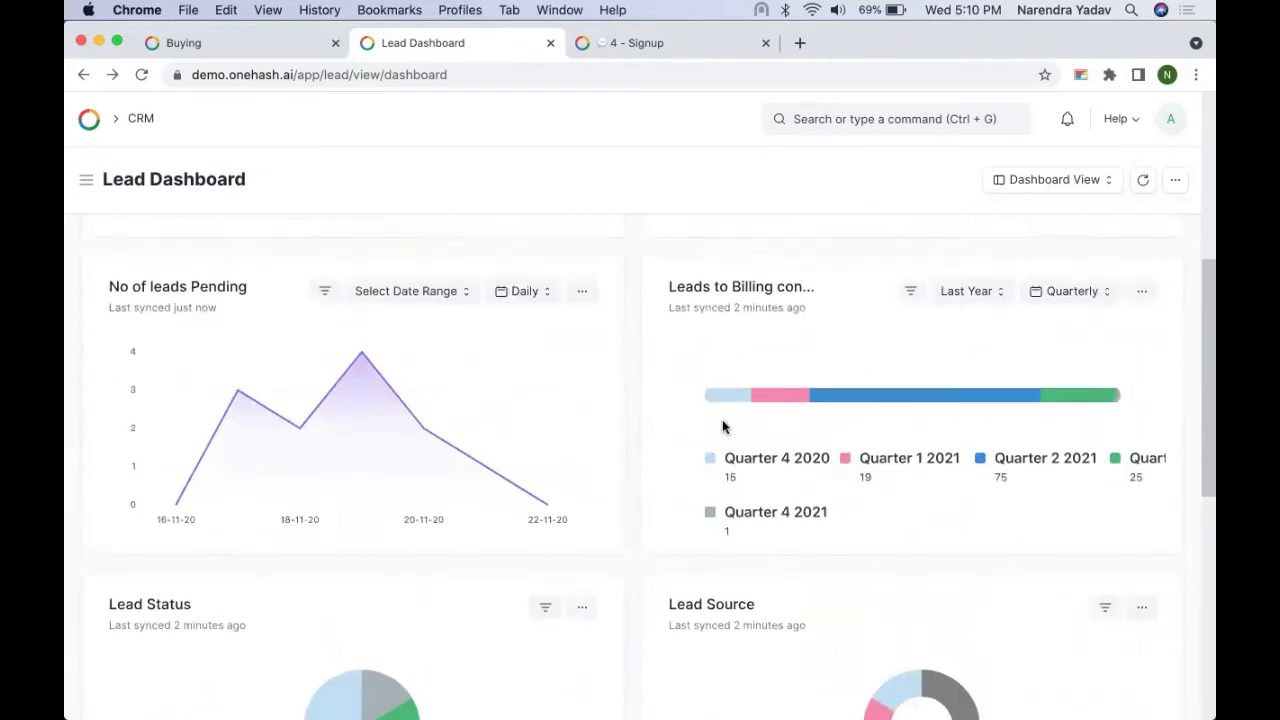
pyautogui.click(756, 576)
pyautogui.press('super+Left')
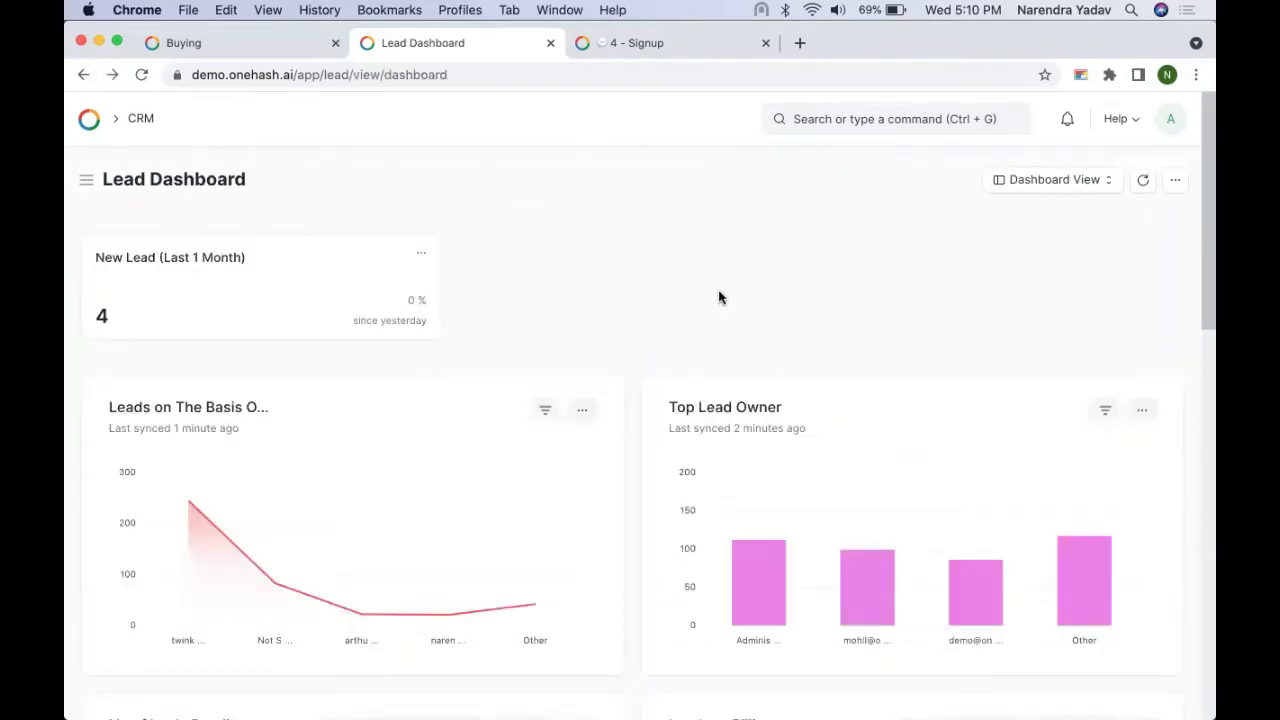
# Step: Switch the leads to Kanban view using the Kanban | OneHash board
pyautogui.click(1071, 182)
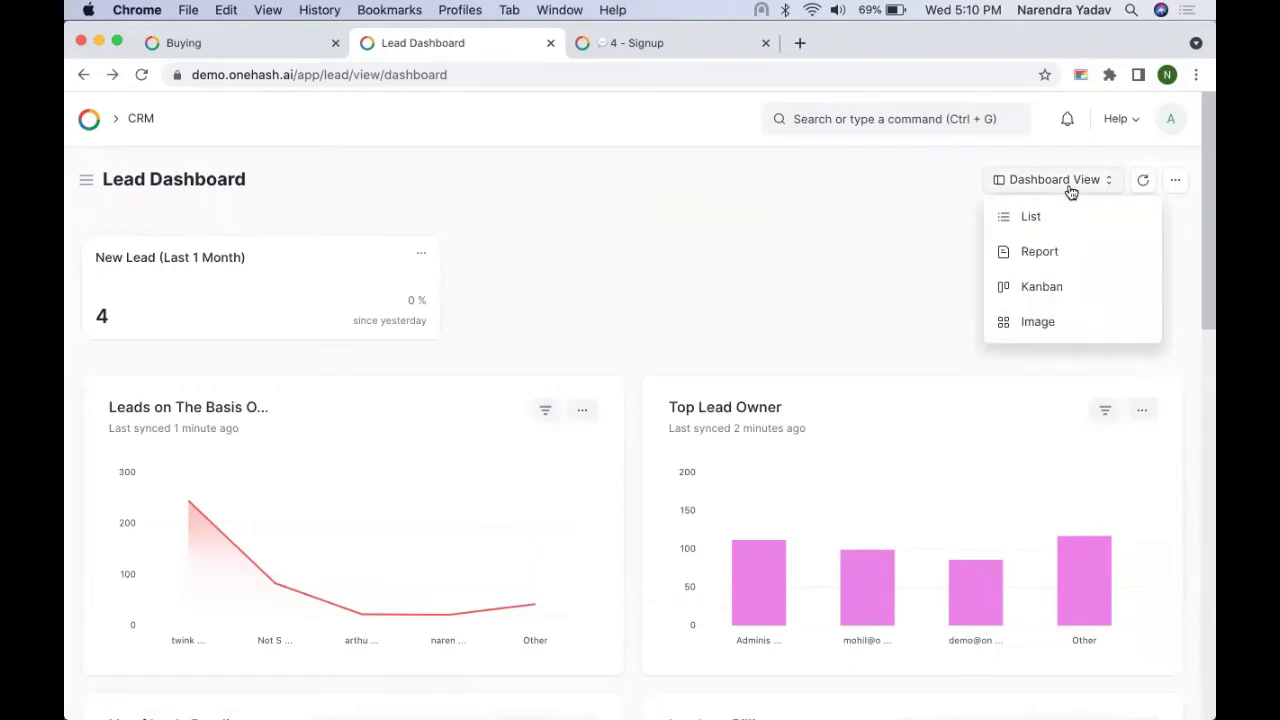
pyautogui.click(1056, 299)
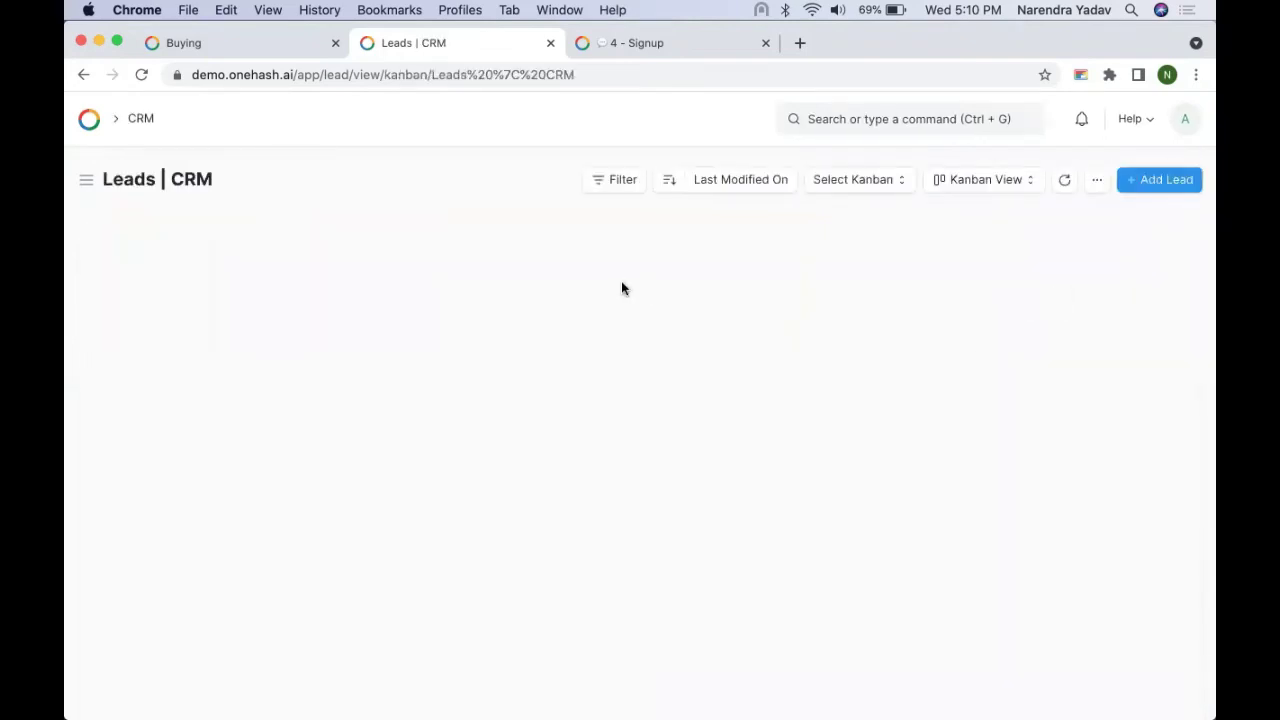
pyautogui.click(878, 181)
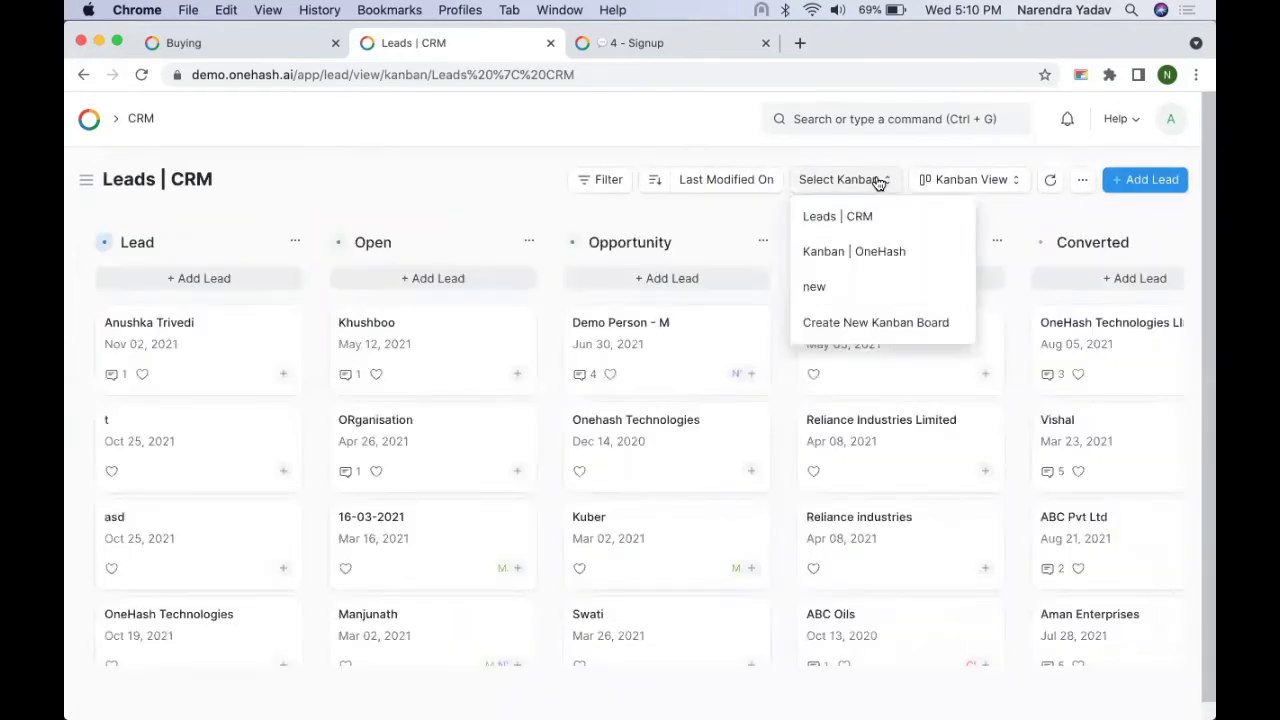
pyautogui.click(863, 251)
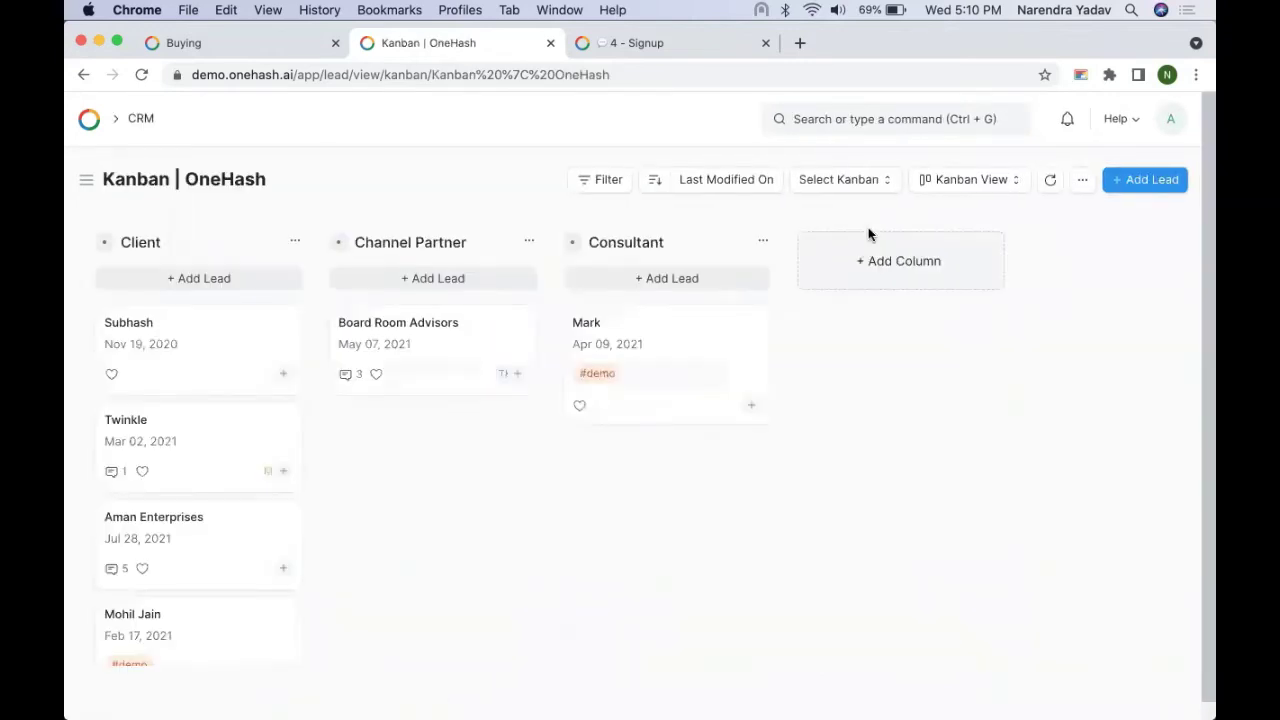
# Step: Look at the Create New Kanban Board dialog, cancel it, and select the Leads | CRM board
pyautogui.click(872, 180)
pyautogui.click(870, 322)
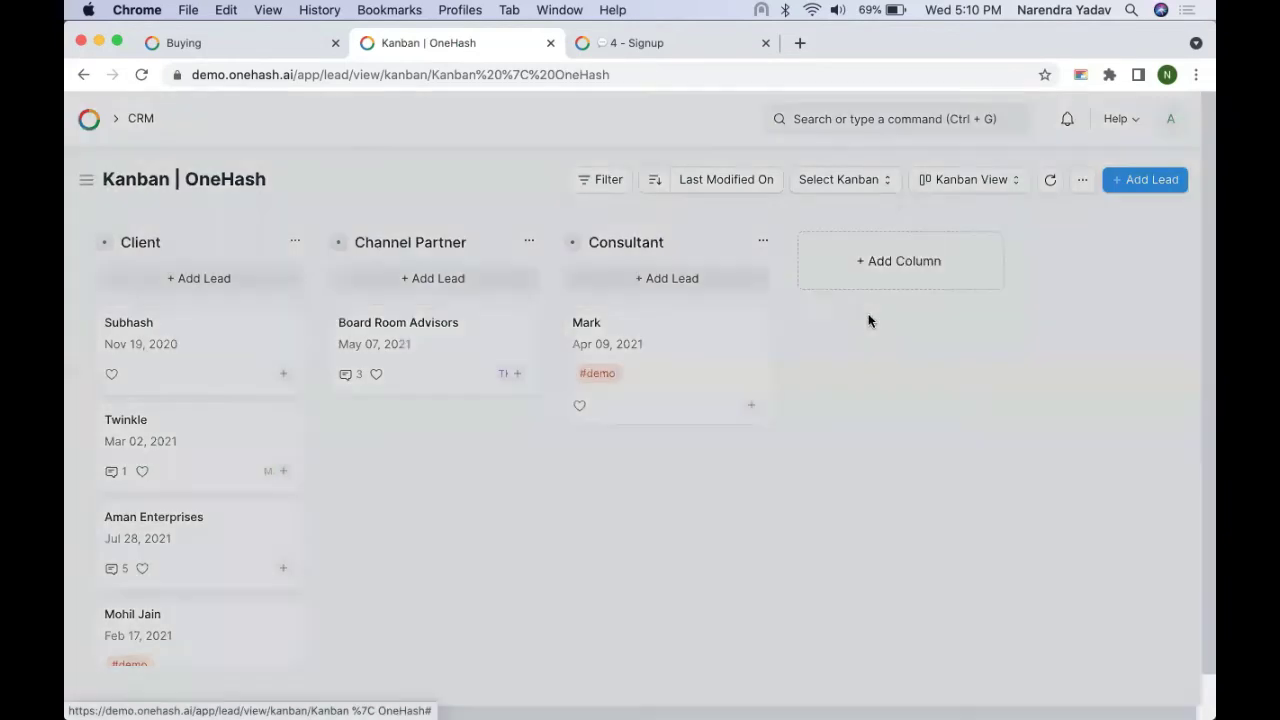
pyautogui.click(502, 299)
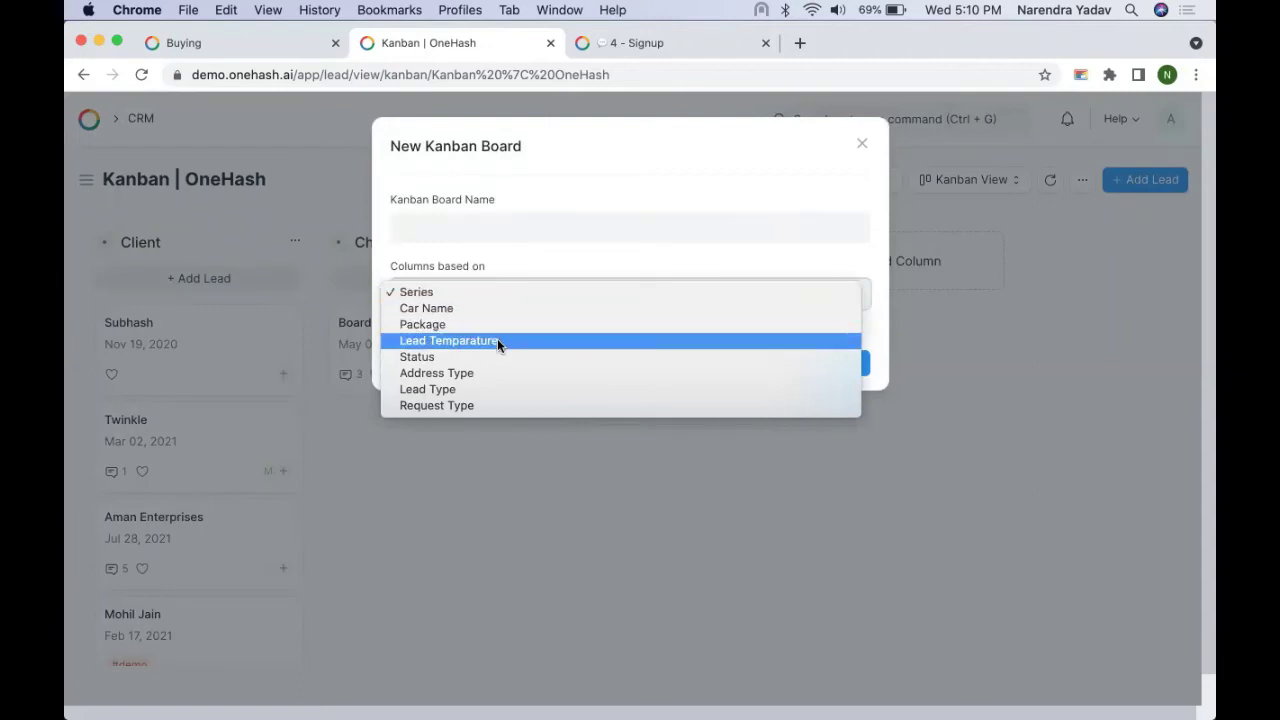
pyautogui.click(498, 220)
pyautogui.click(862, 144)
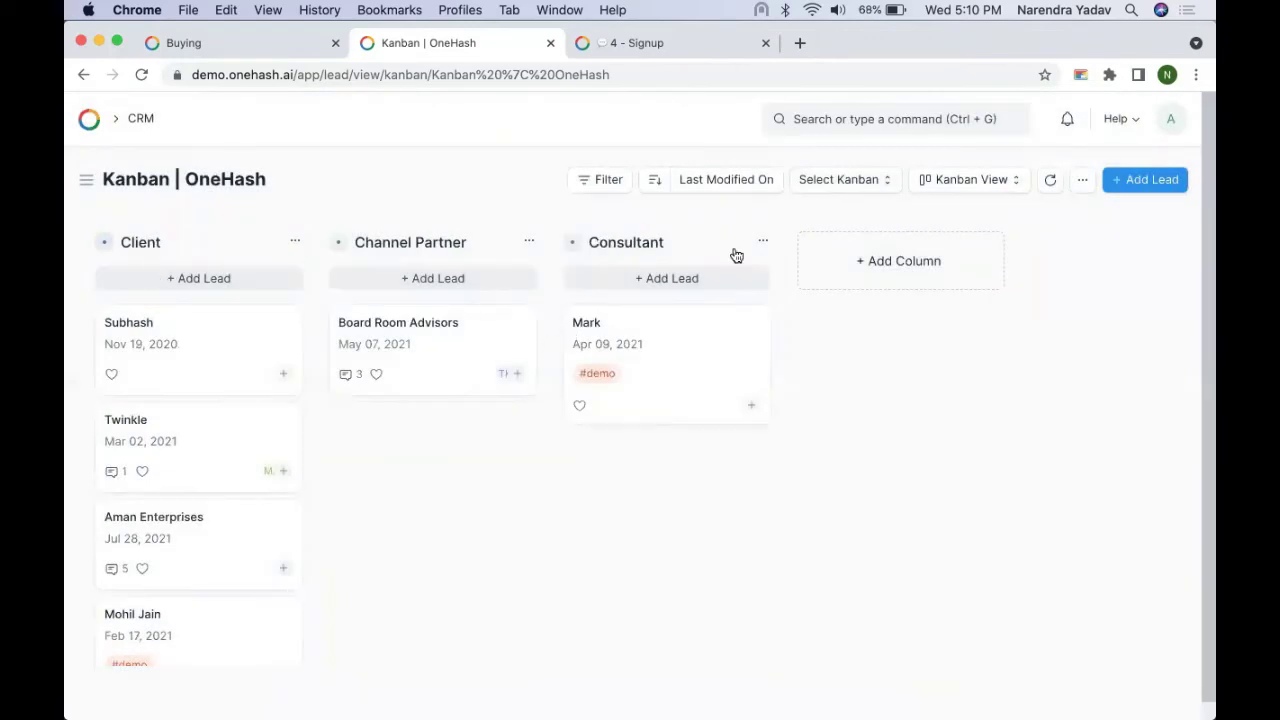
pyautogui.click(862, 180)
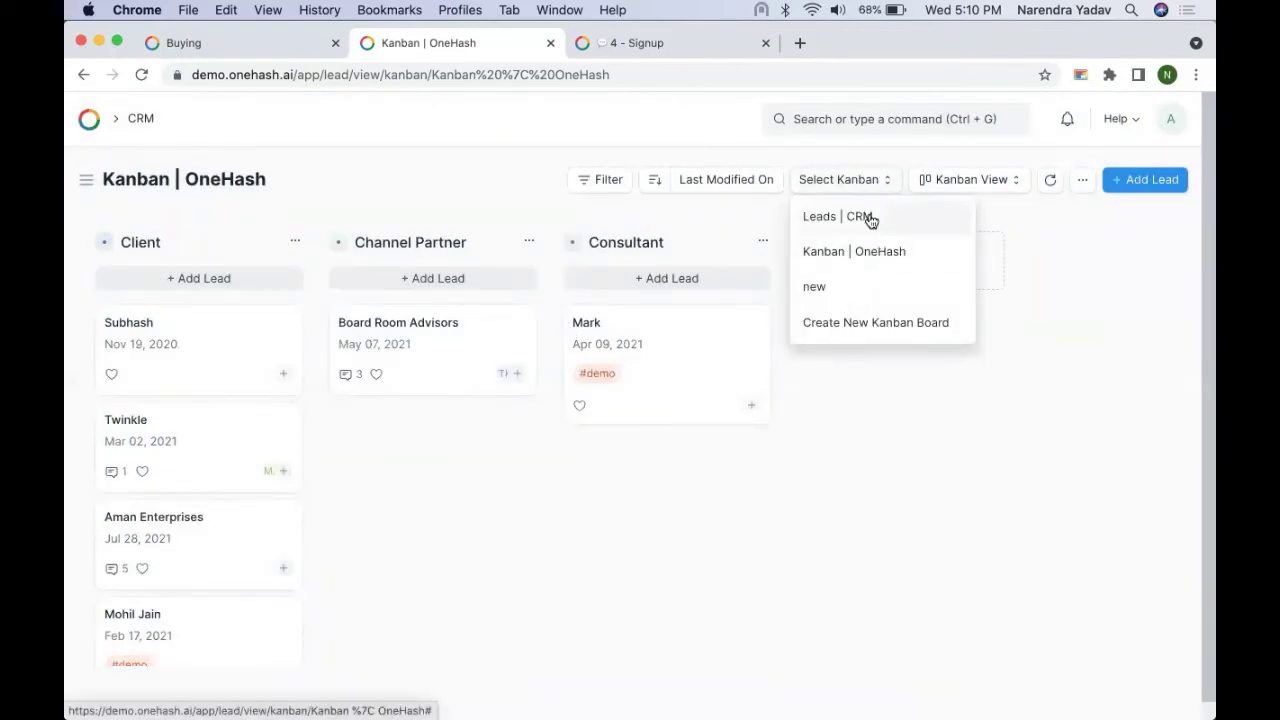
pyautogui.click(869, 219)
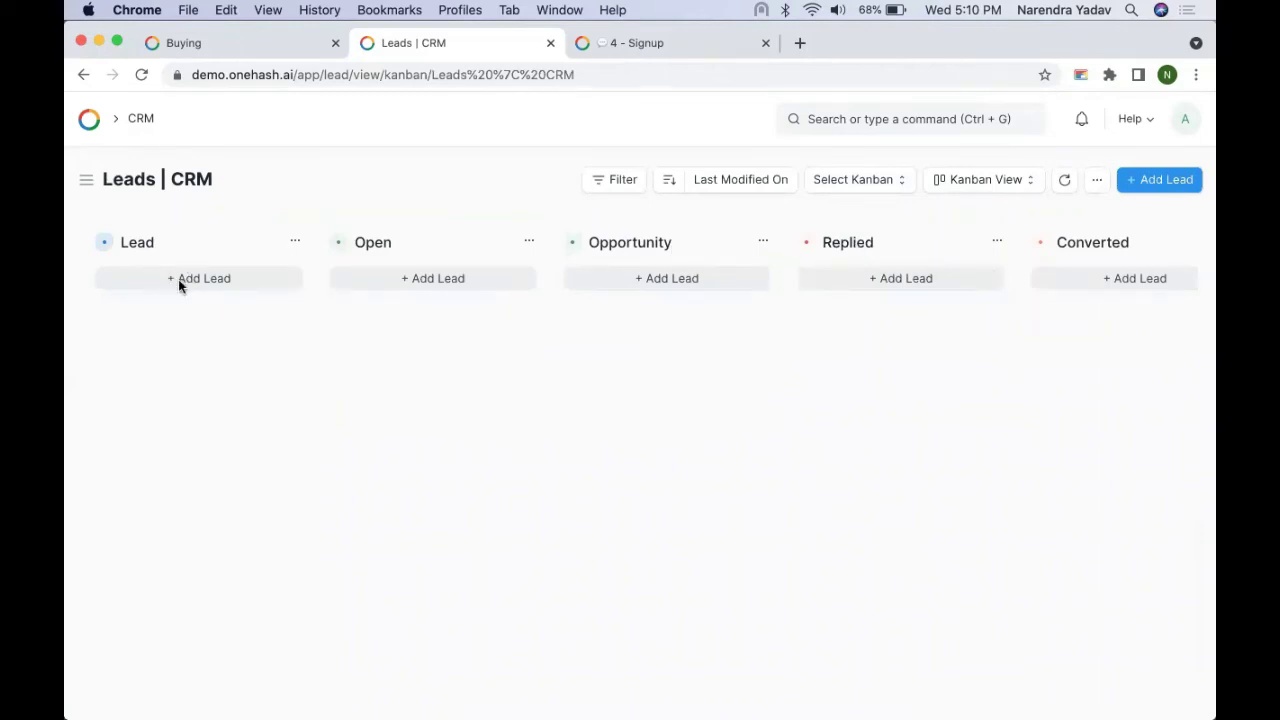
# Step: Like the first Lead-column card, check the like in its record's Activity, and return to the board
pyautogui.click(295, 243)
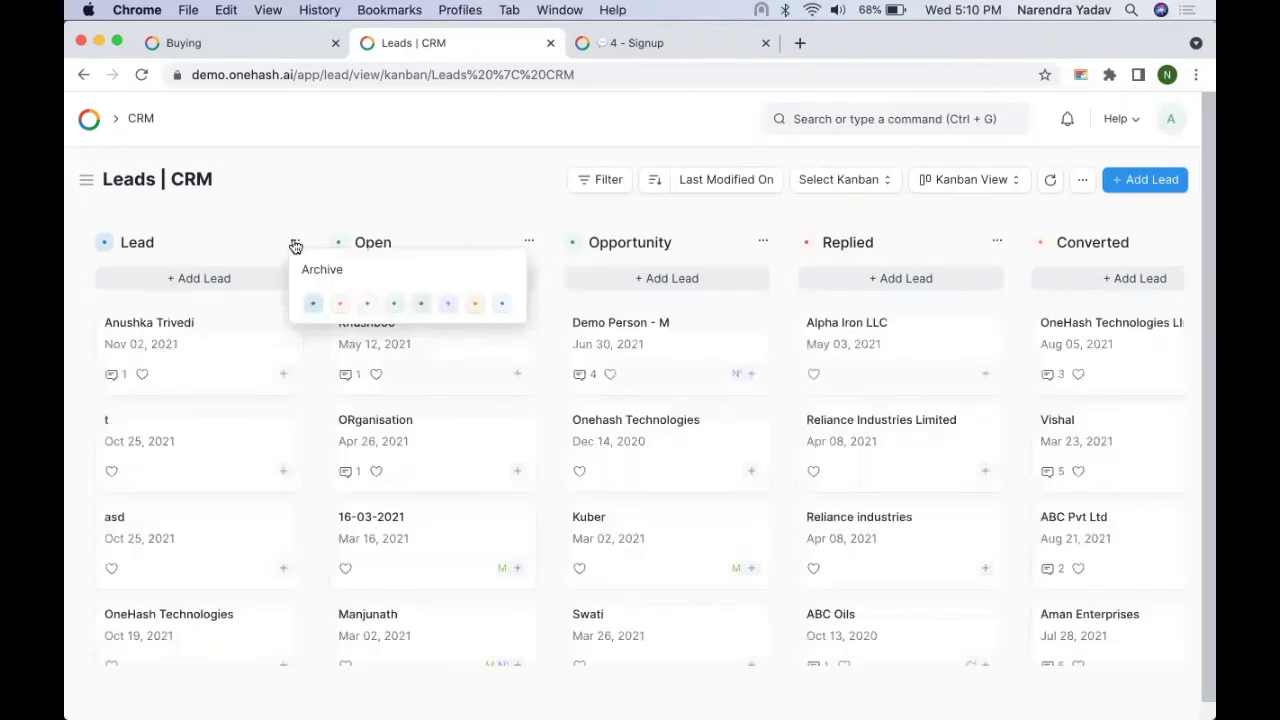
pyautogui.click(198, 225)
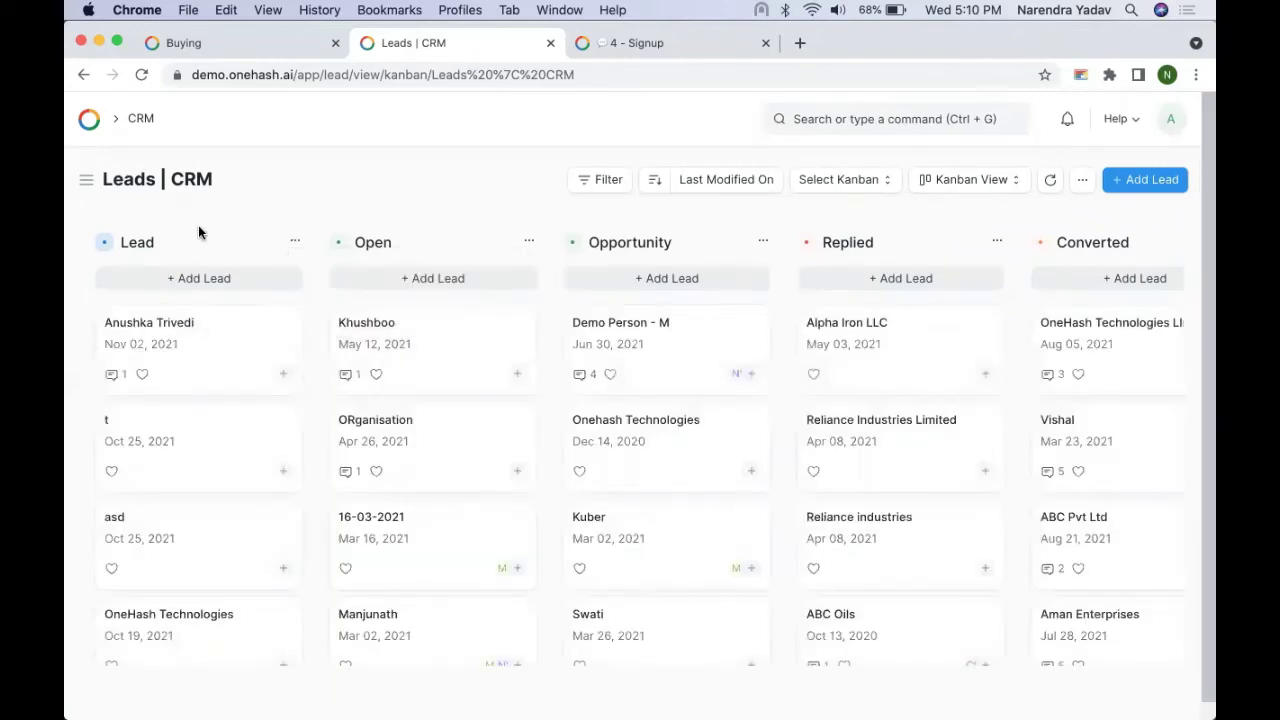
pyautogui.click(144, 375)
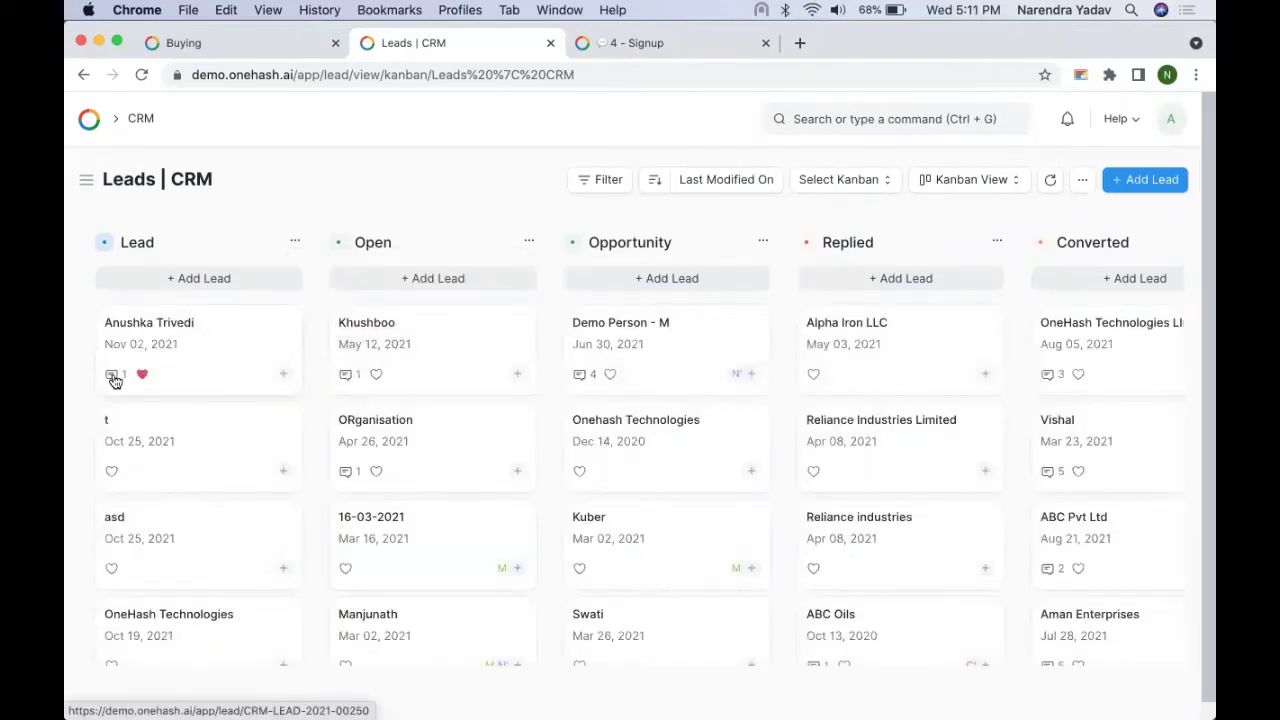
pyautogui.click(114, 380)
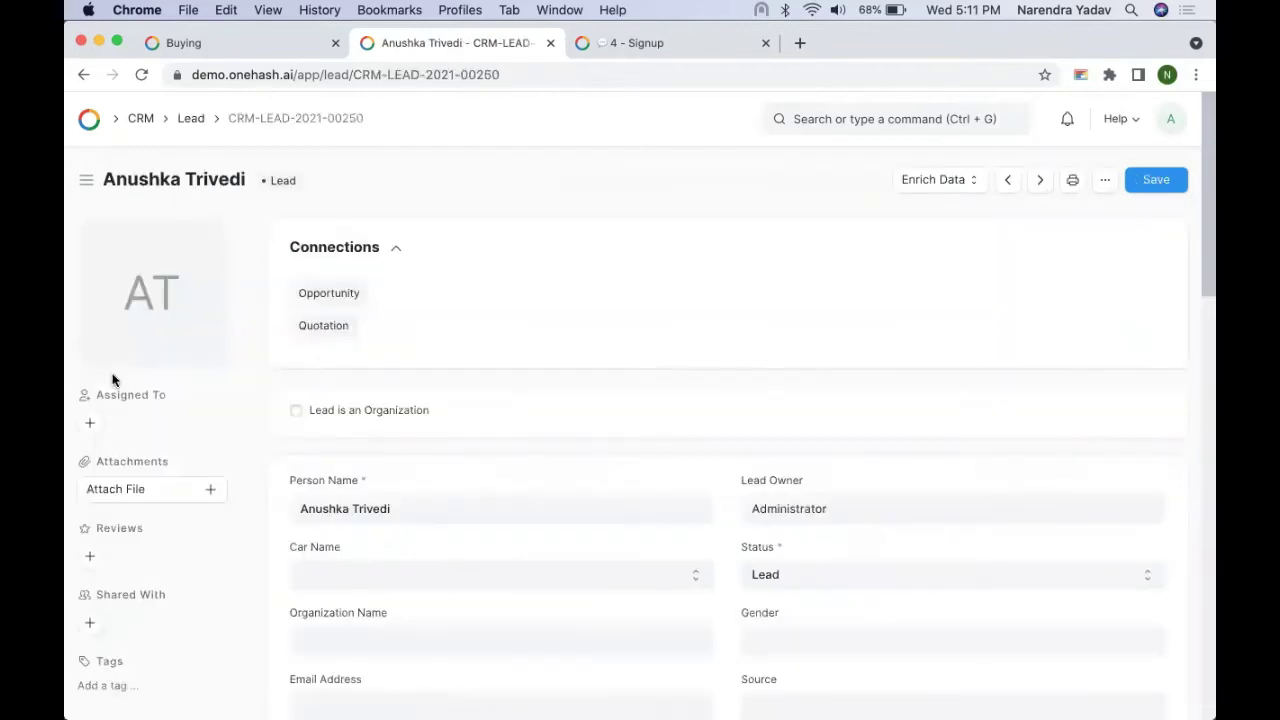
pyautogui.scroll(-15, 481, 398)
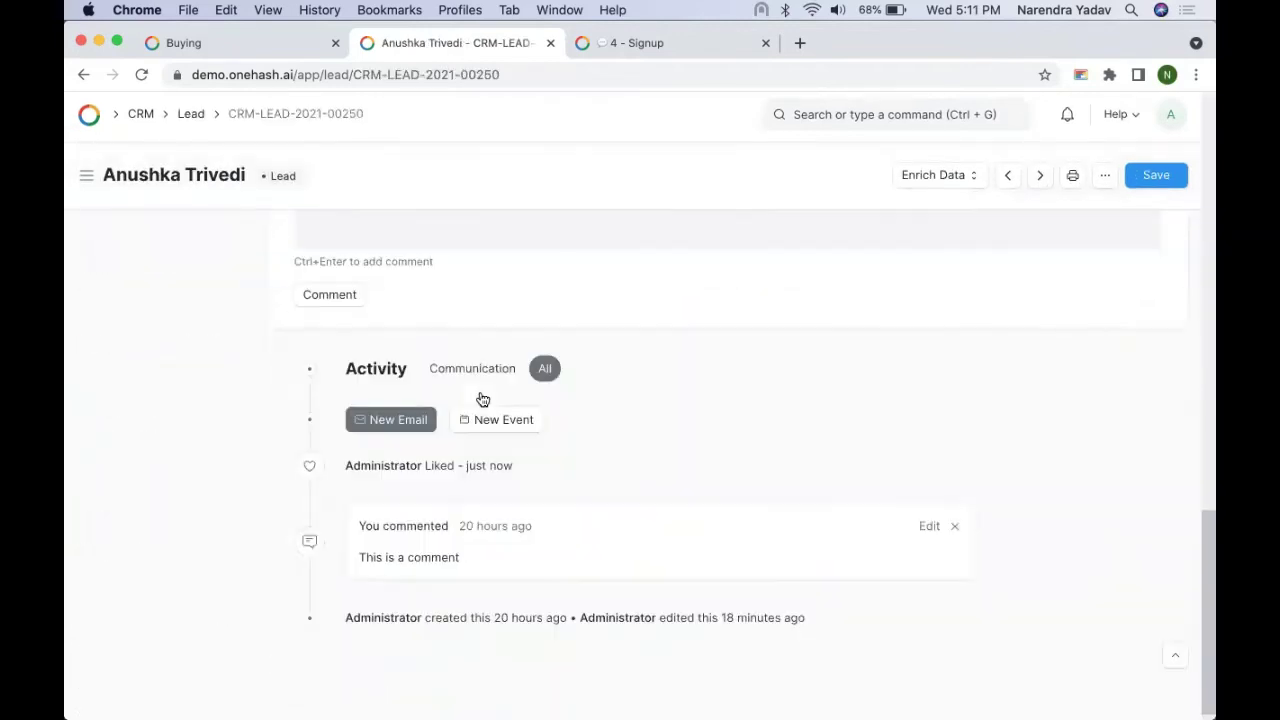
pyautogui.click(81, 75)
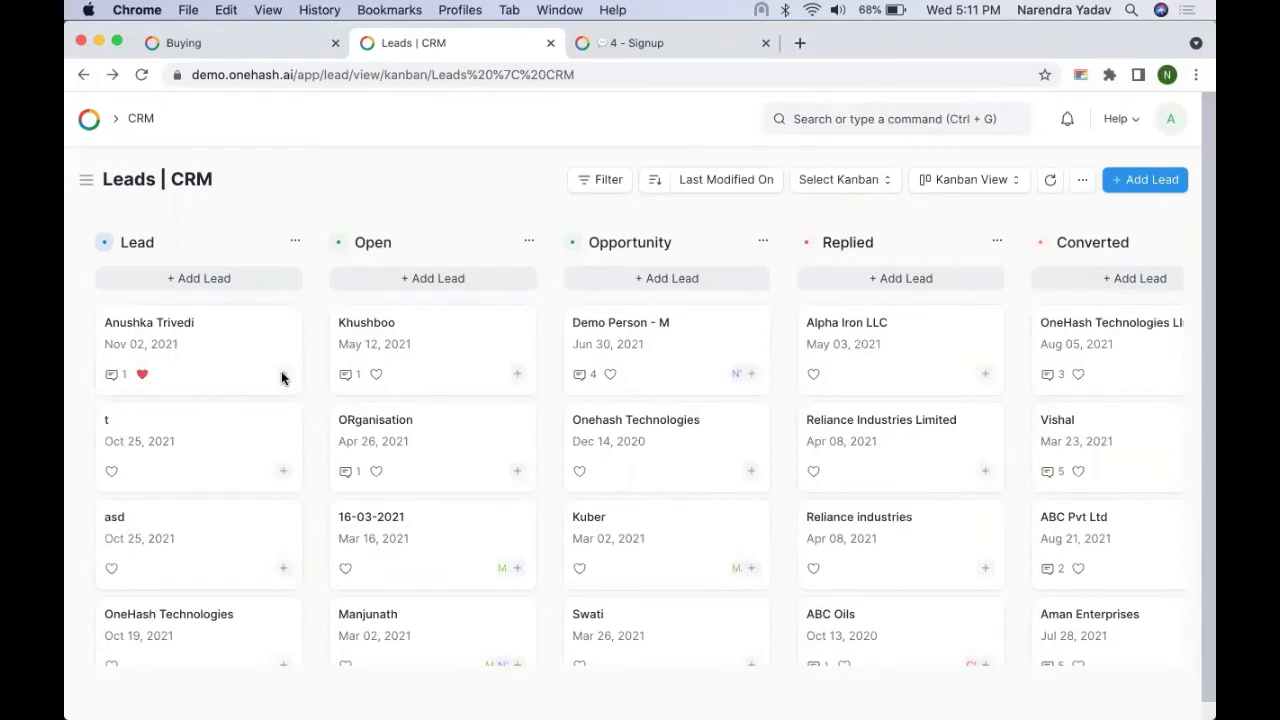
# Step: Assign the liked lead to a team member through Assign To
pyautogui.click(282, 375)
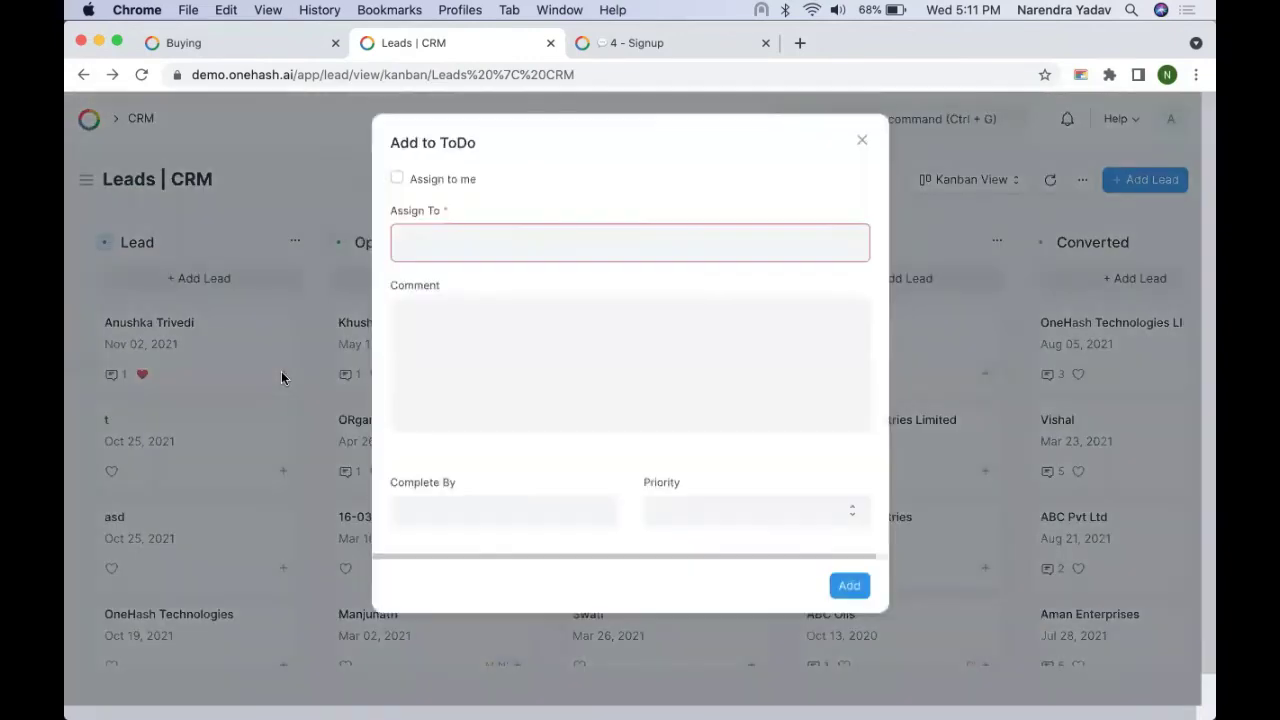
pyautogui.click(460, 250)
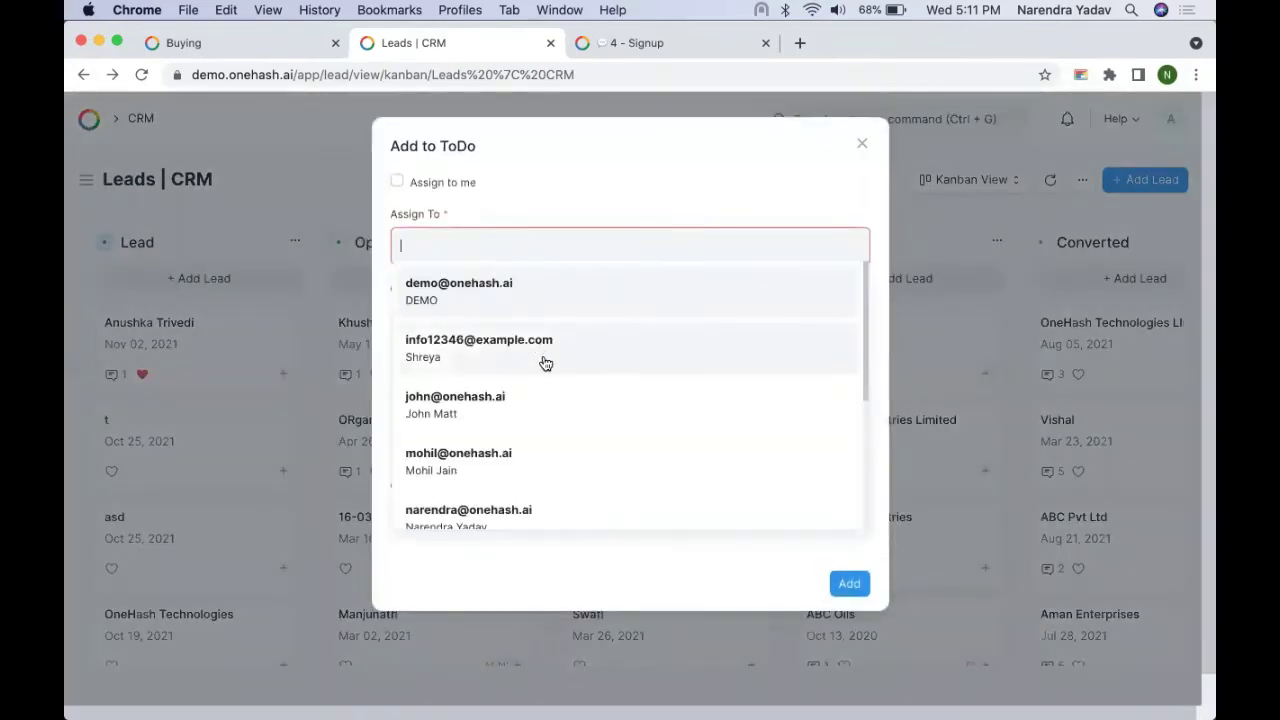
pyautogui.scroll(-2, 538, 481)
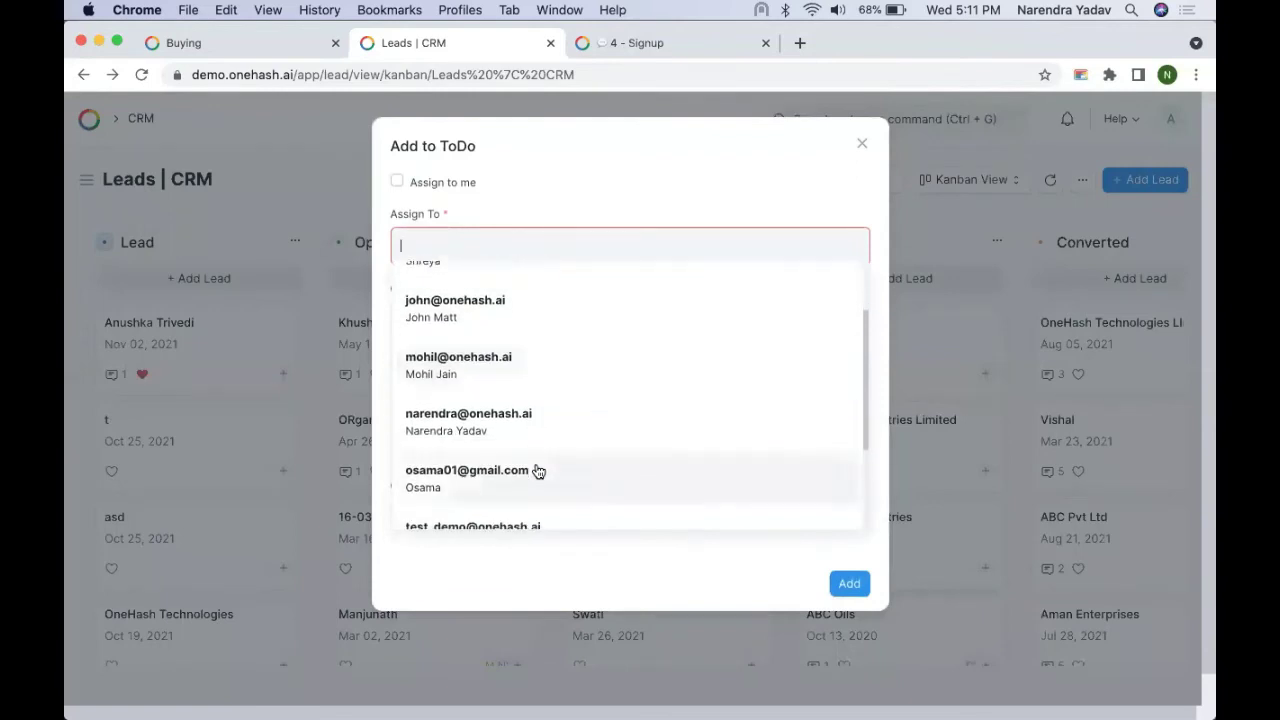
pyautogui.click(517, 426)
pyautogui.click(845, 613)
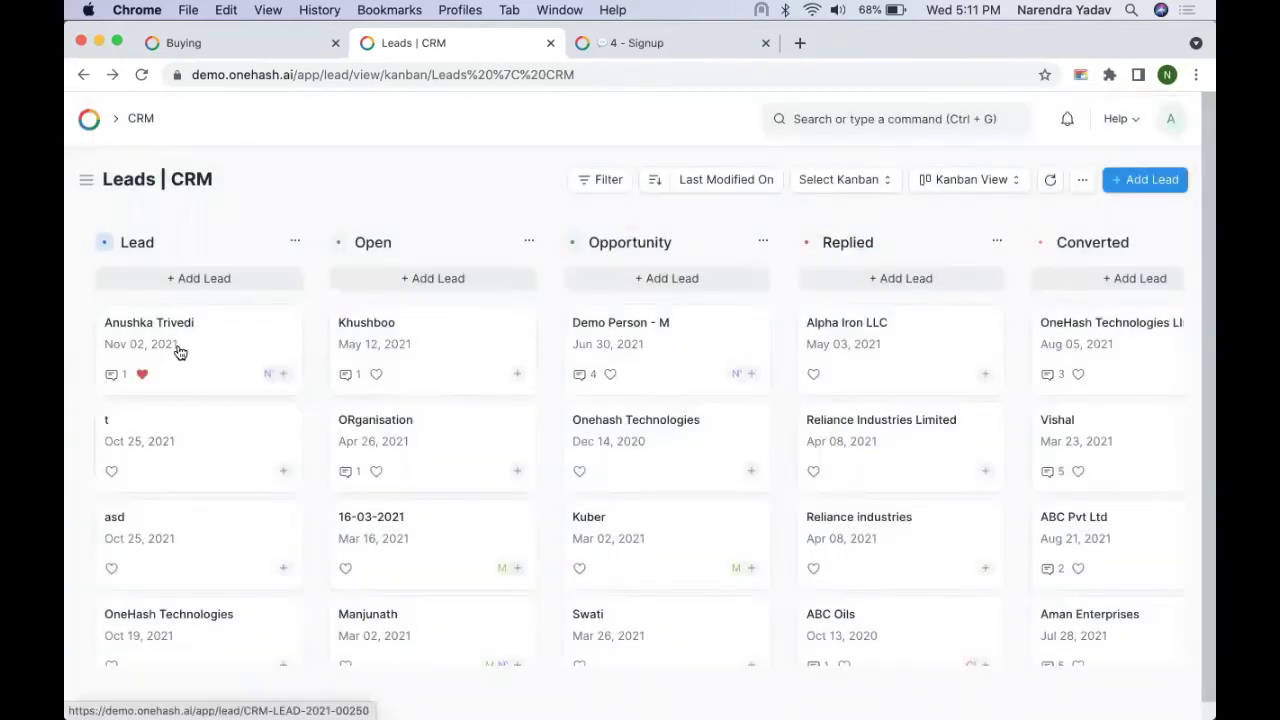
# Step: Move the lead card to the top of the Open column and scroll the board right
pyautogui.moveTo(180, 352); pyautogui.dragTo(470, 354)
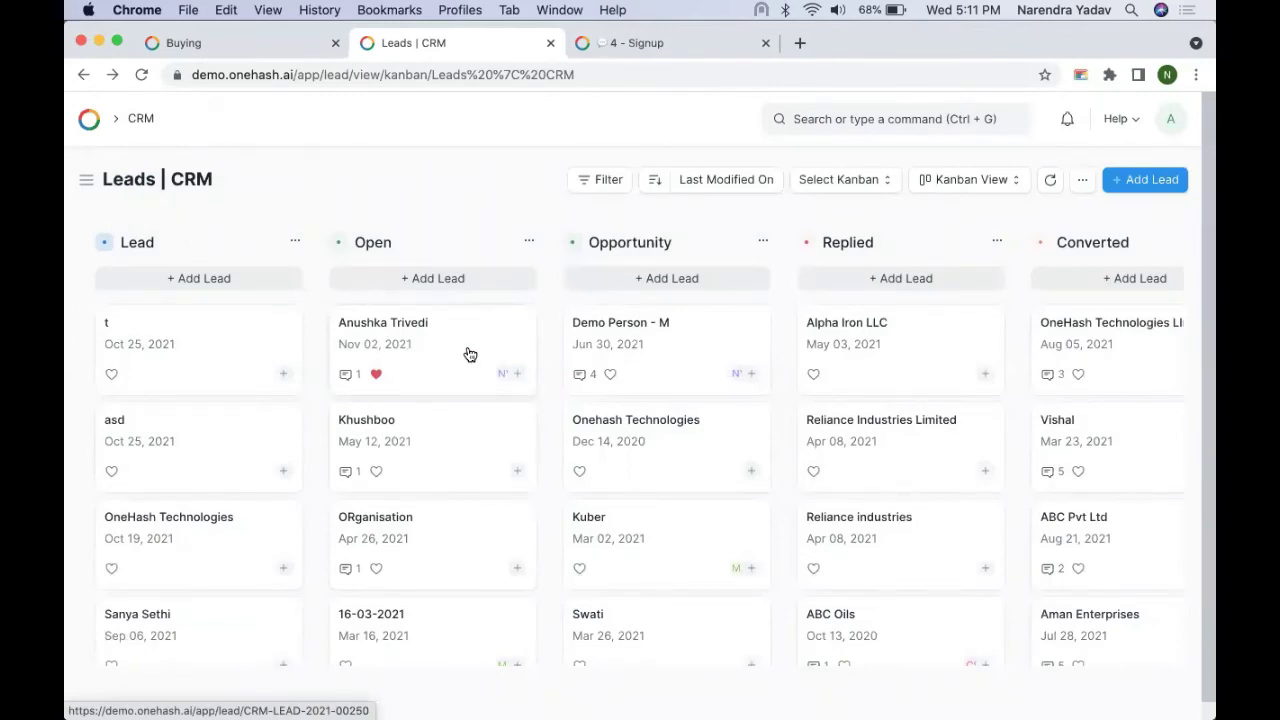
pyautogui.click(433, 278)
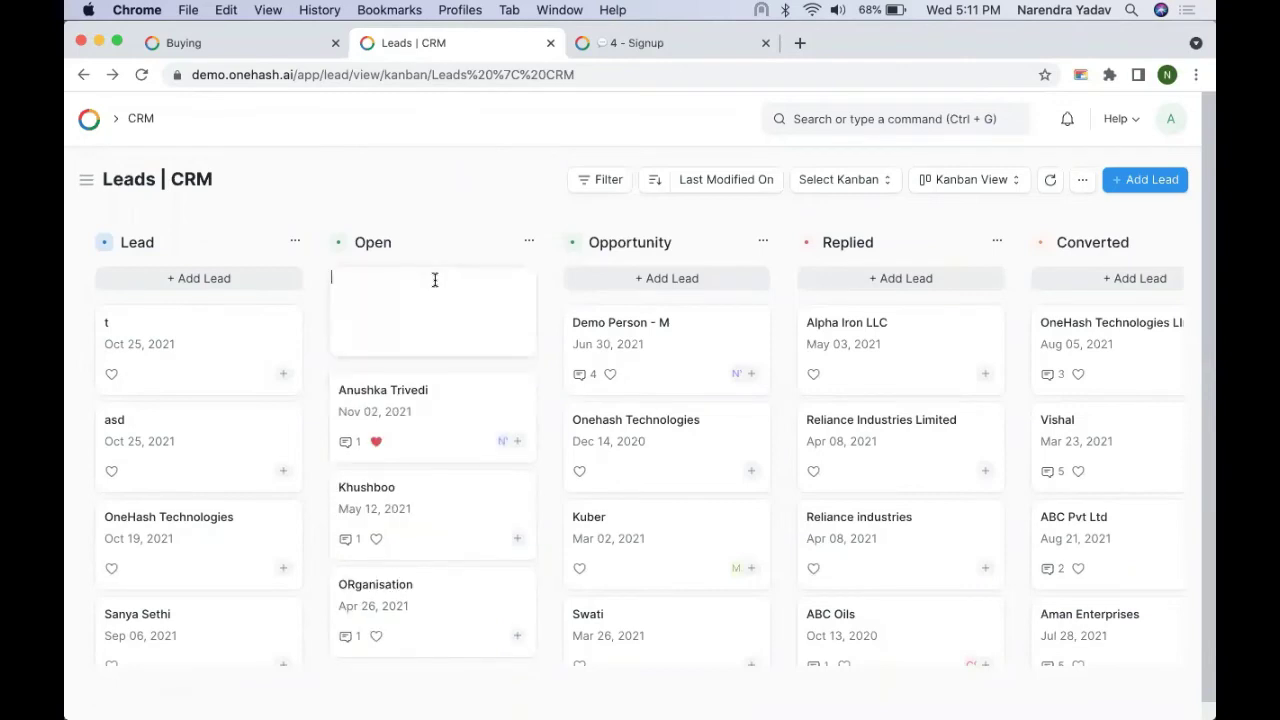
pyautogui.click(486, 209)
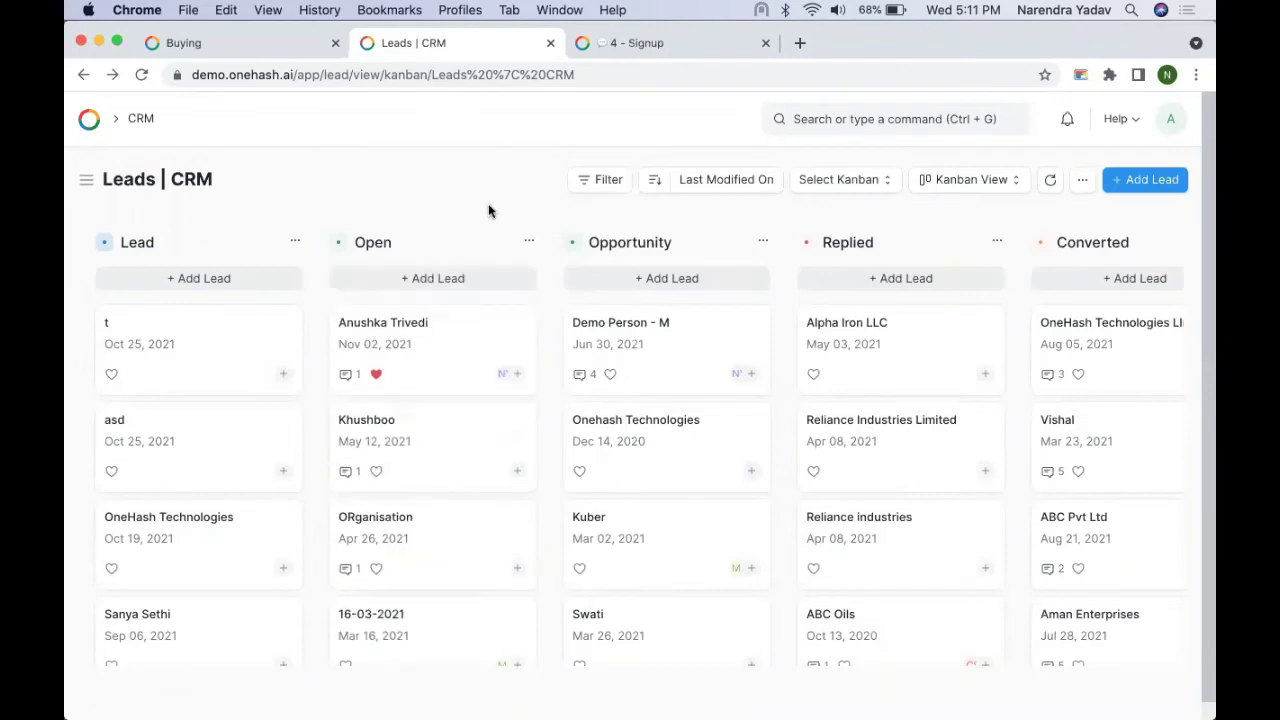
pyautogui.click(295, 242)
pyautogui.click(368, 305)
pyautogui.hscroll(5, 1005, 345)
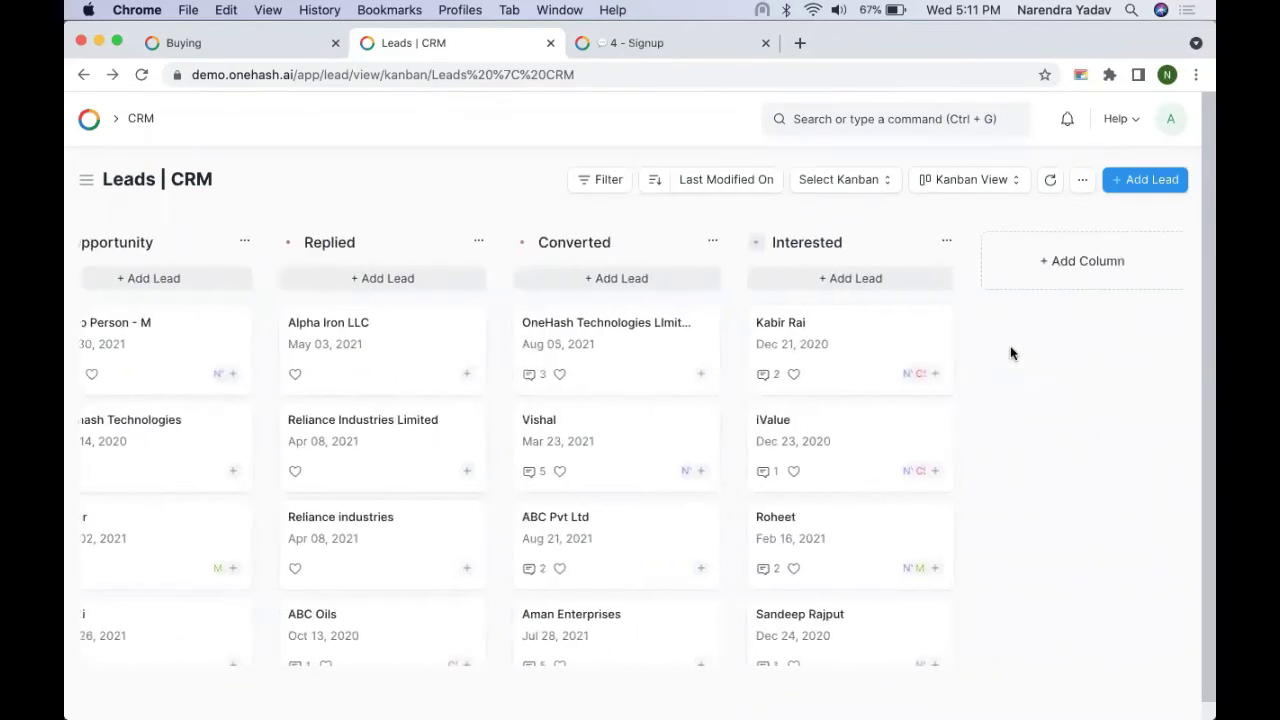
# Step: Clear the leftover empty ID filter from the Leads kanban board
pyautogui.scroll(-1, 1031, 311)
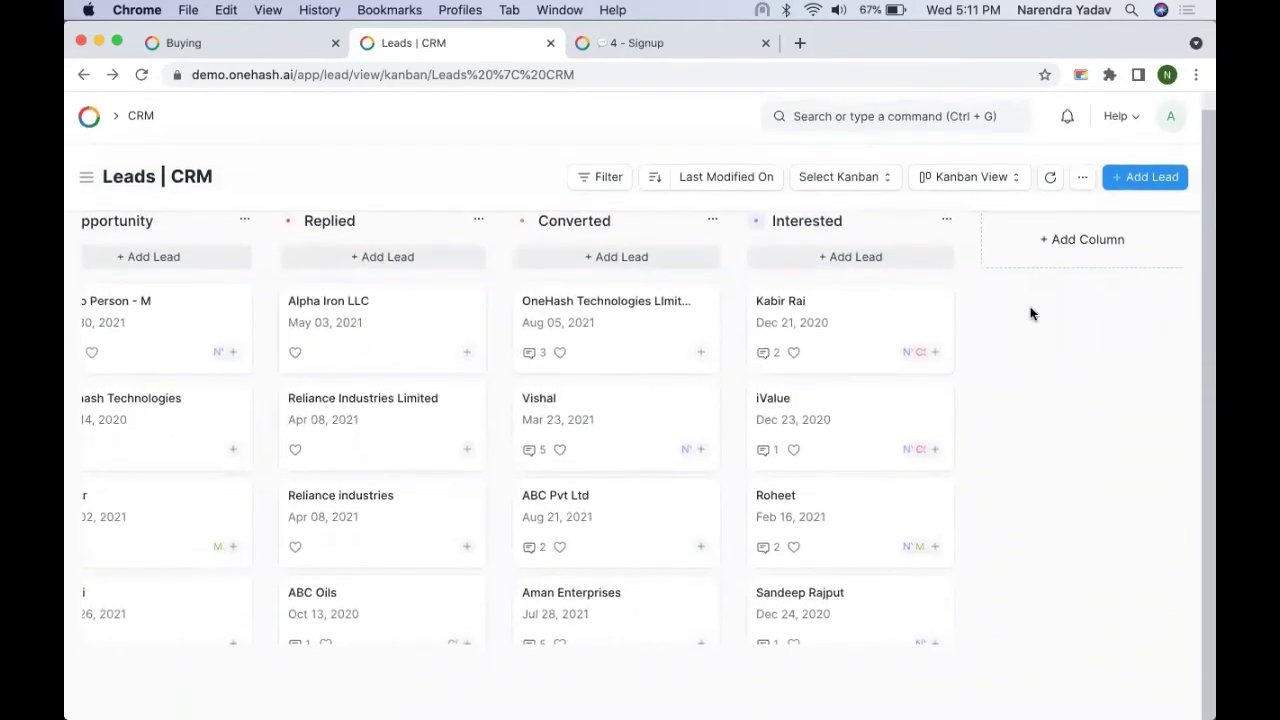
pyautogui.scroll(-5, 642, 437)
pyautogui.scroll(5, 642, 437)
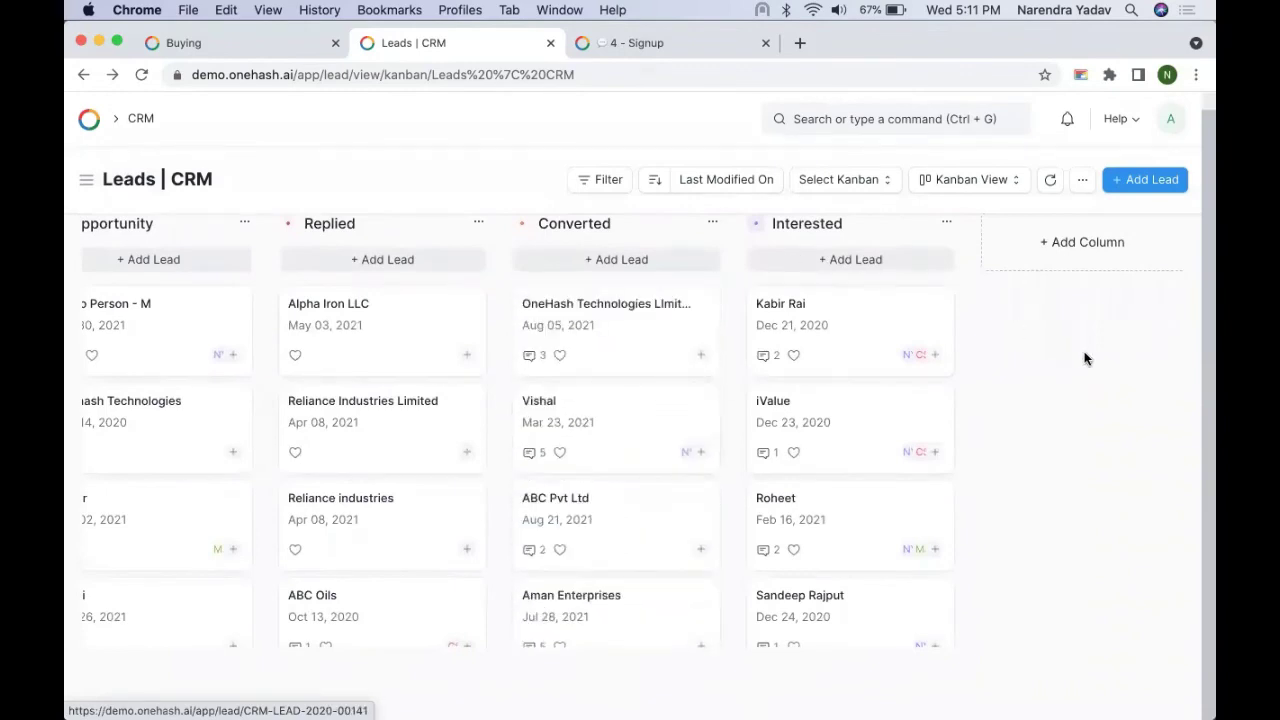
pyautogui.scroll(1, 1060, 355)
pyautogui.click(601, 181)
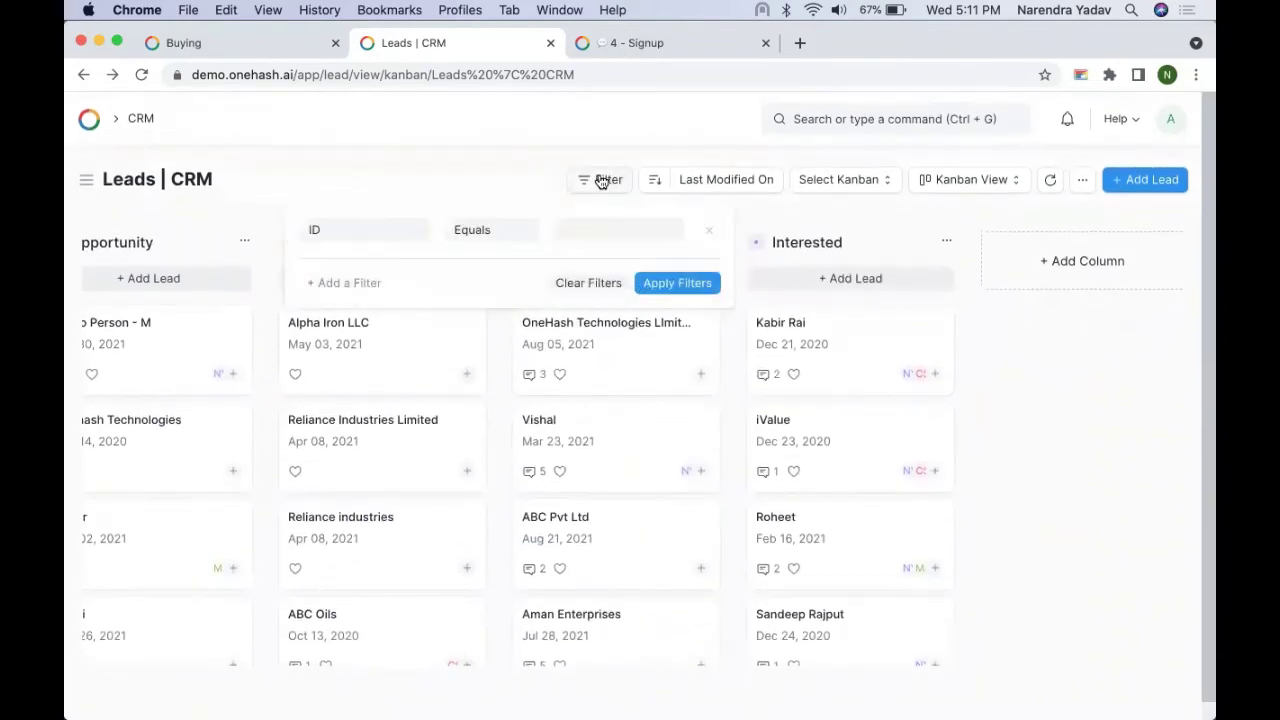
pyautogui.click(590, 276)
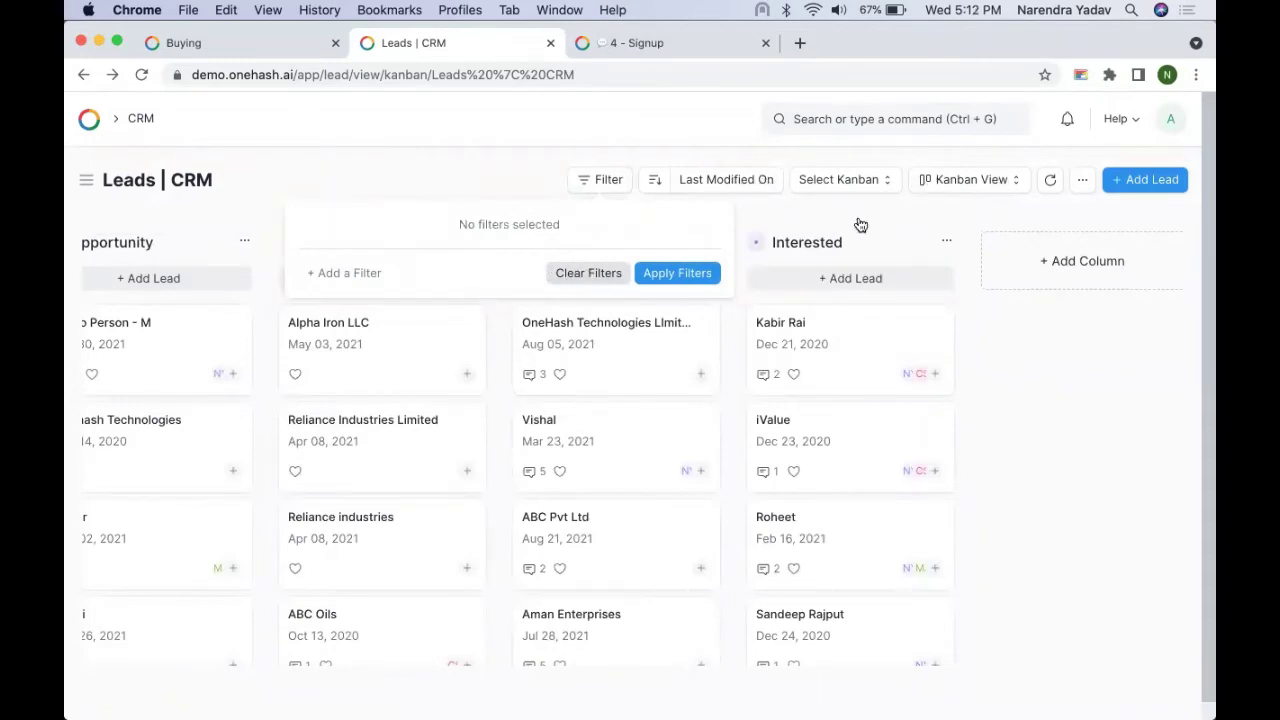
pyautogui.click(857, 223)
pyautogui.click(1000, 185)
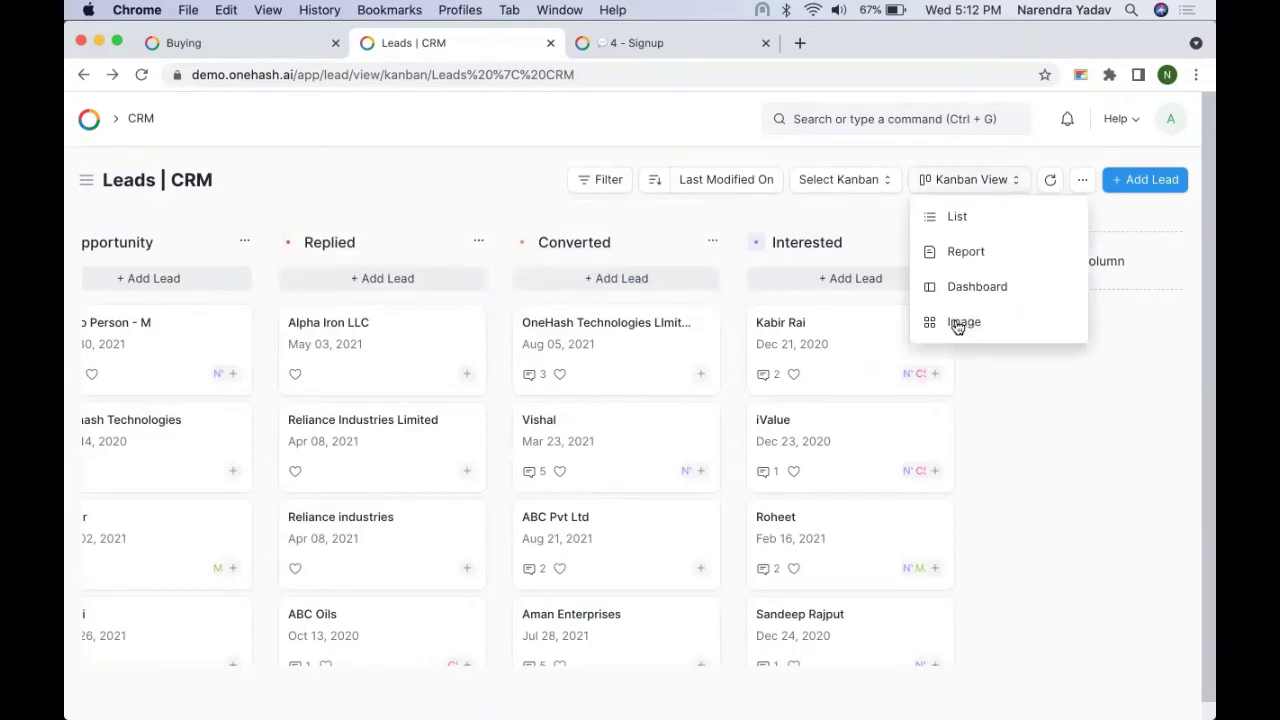
# Step: Switch leads to the Image gallery view and reveal the five saved lead filters
pyautogui.click(958, 324)
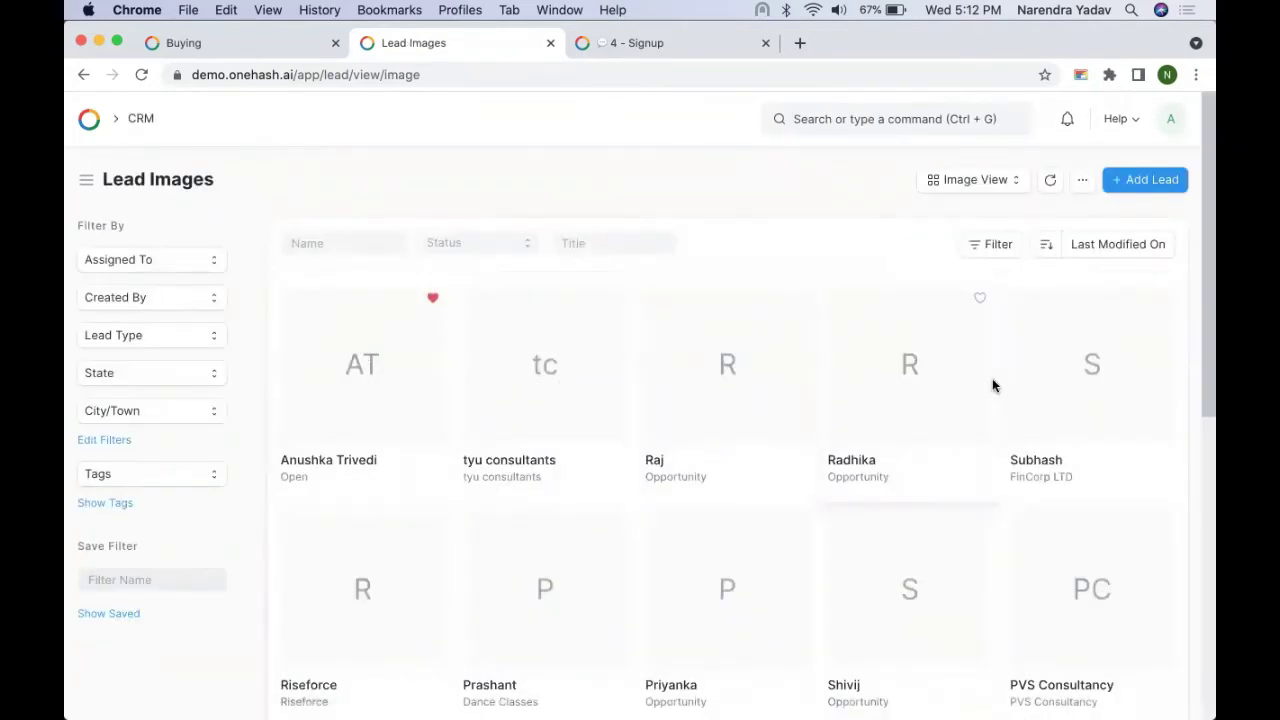
pyautogui.scroll(-6, 715, 441)
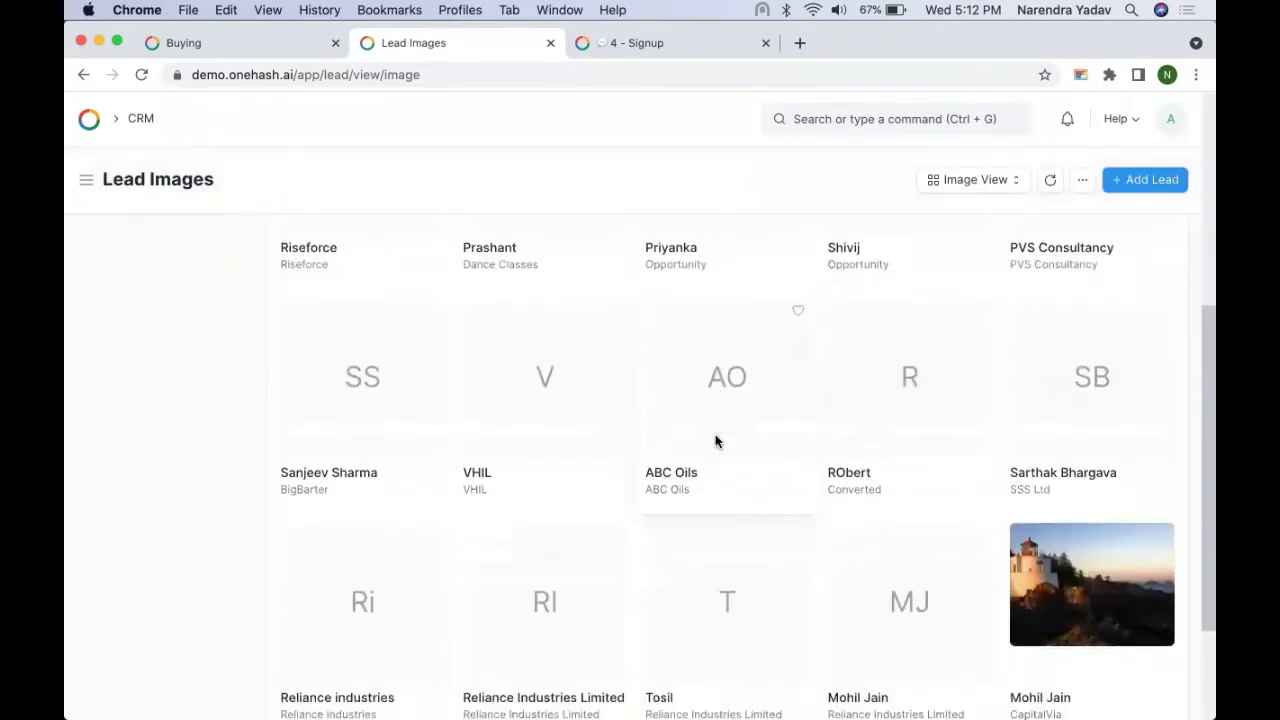
pyautogui.scroll(10, 715, 441)
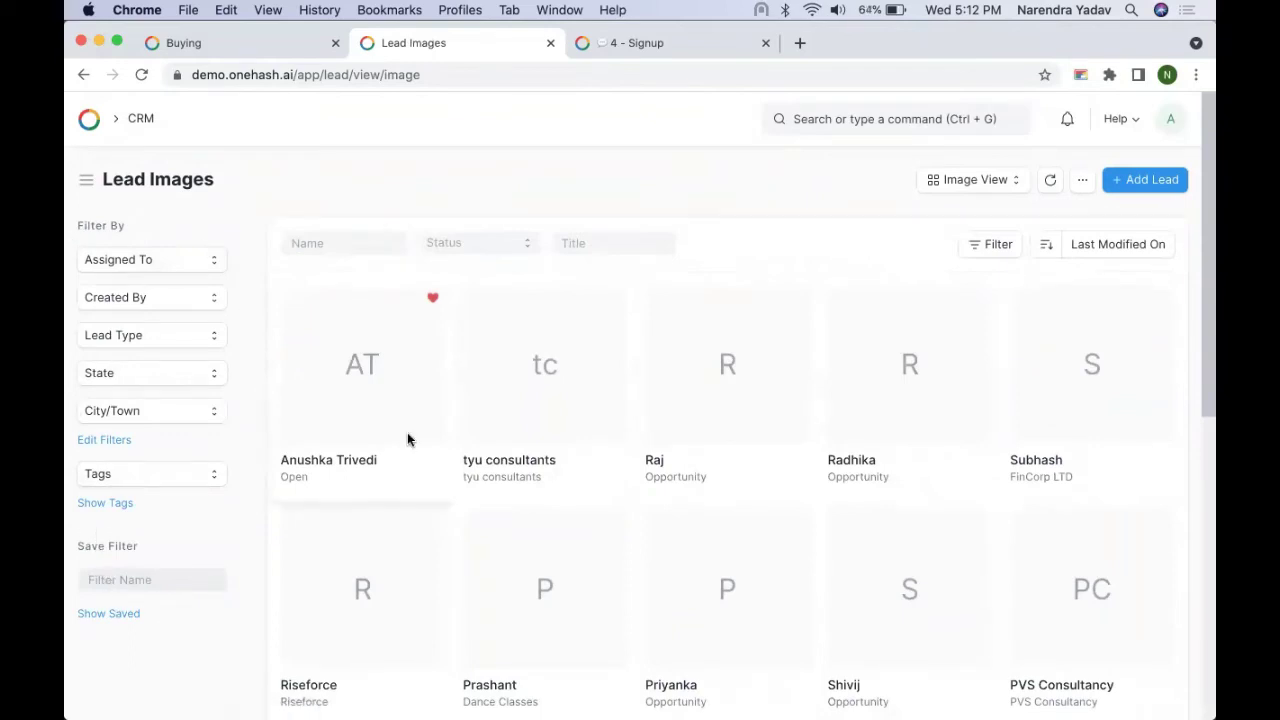
pyautogui.click(108, 614)
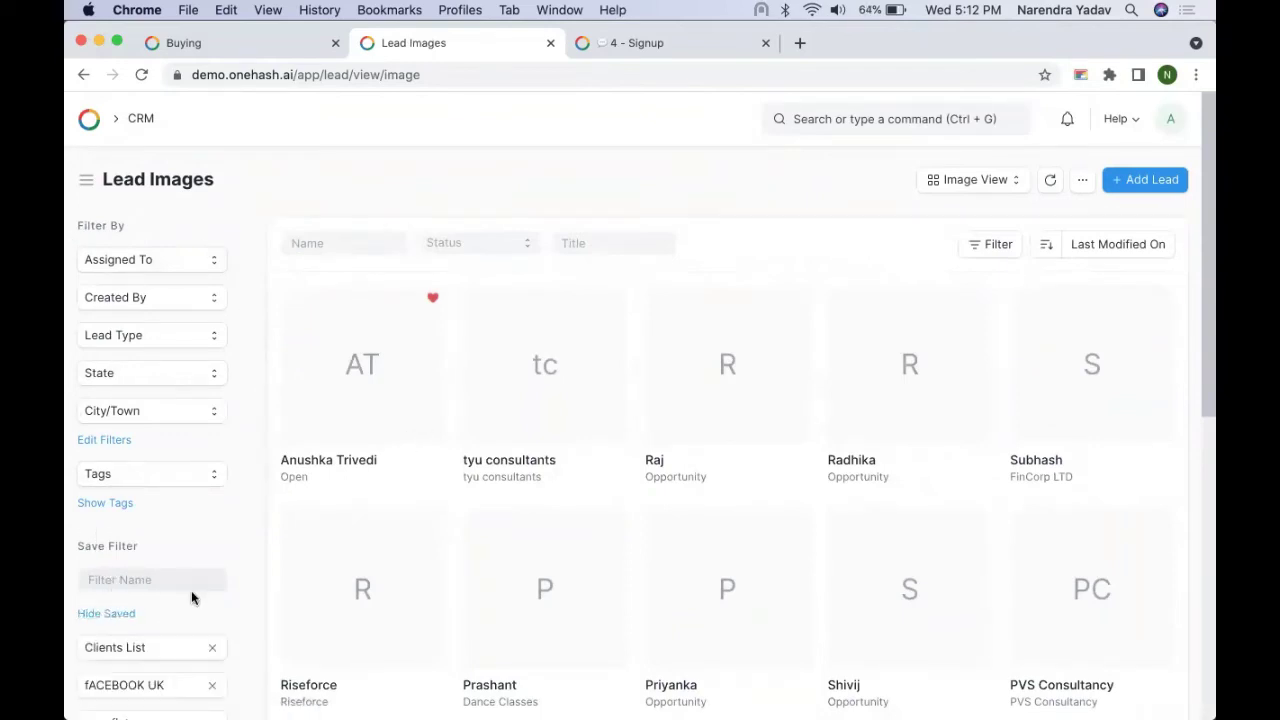
pyautogui.scroll(-3, 191, 590)
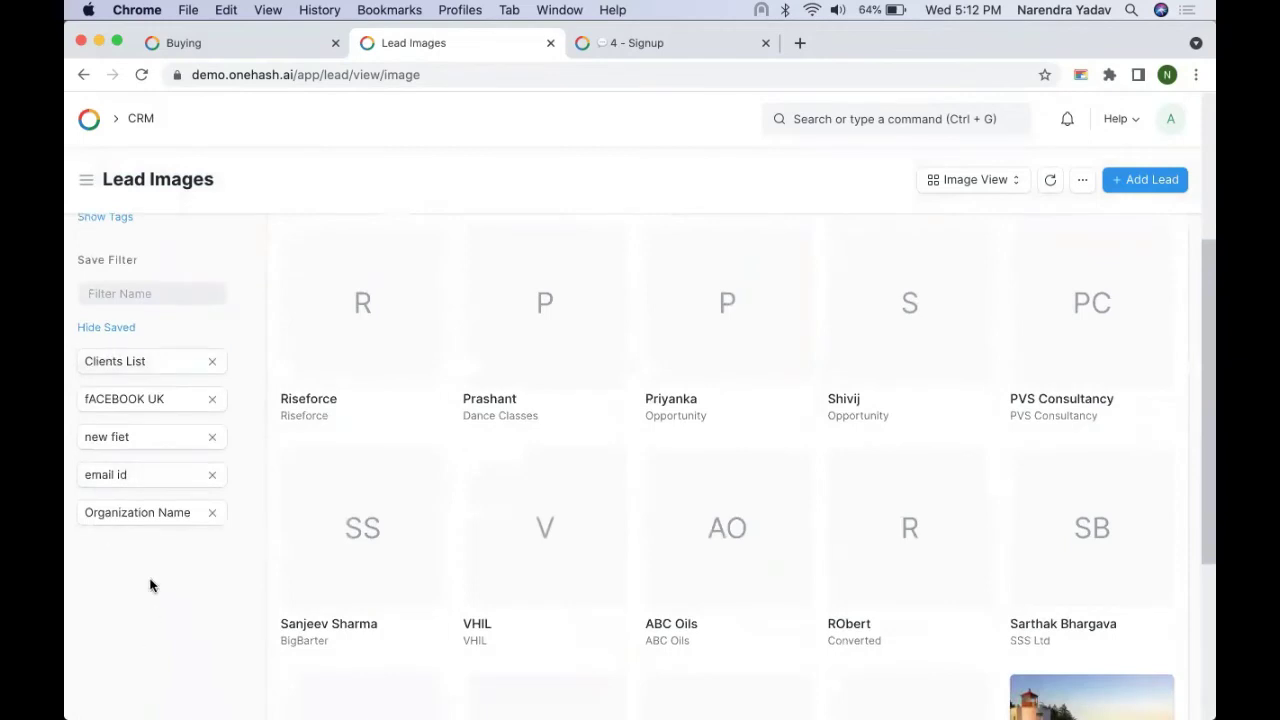
pyautogui.scroll(3, 149, 586)
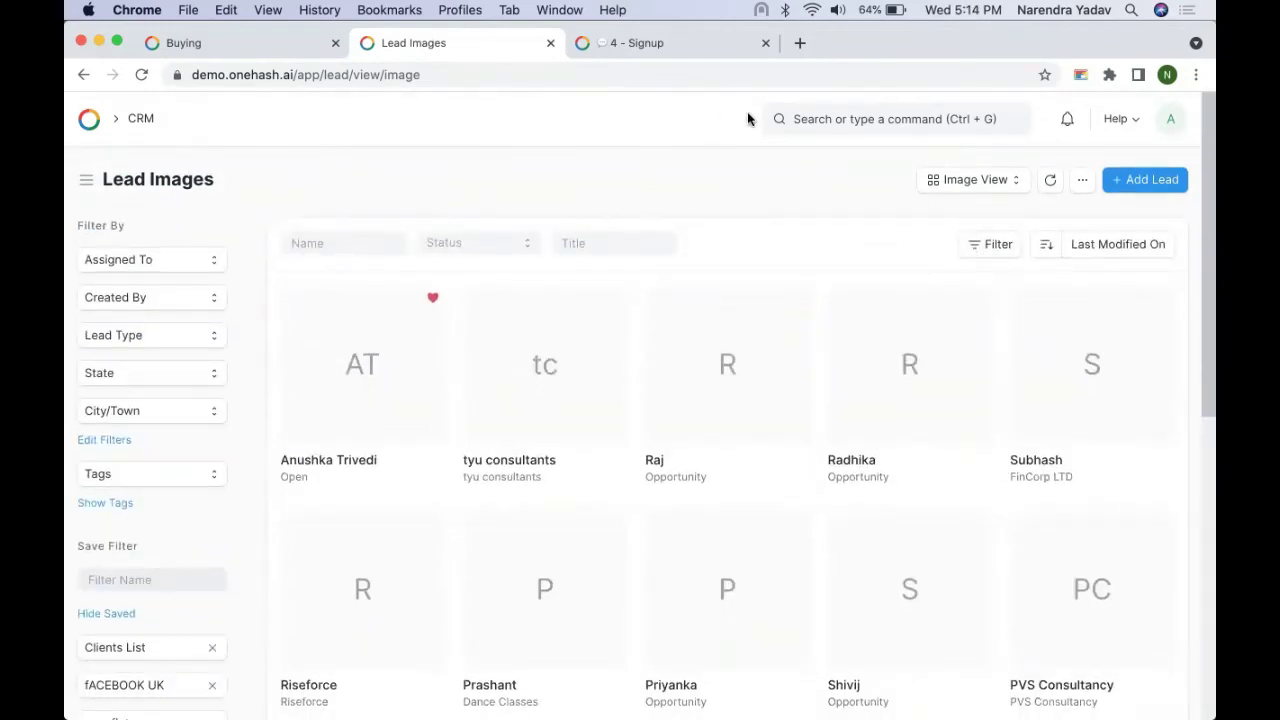
# Step: Search the awesome bar for 'Events', then 'Calen', and open the Calendar
pyautogui.click(843, 116)
pyautogui.write('Events')
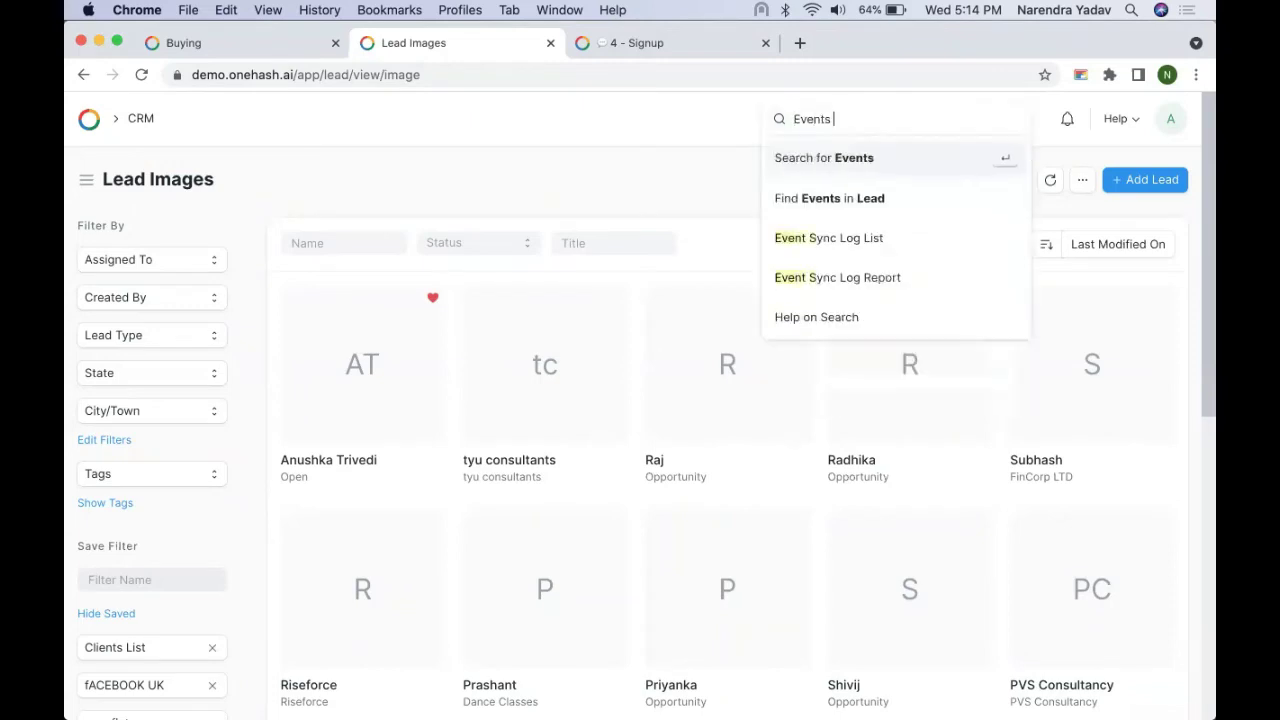
pyautogui.press('Return')
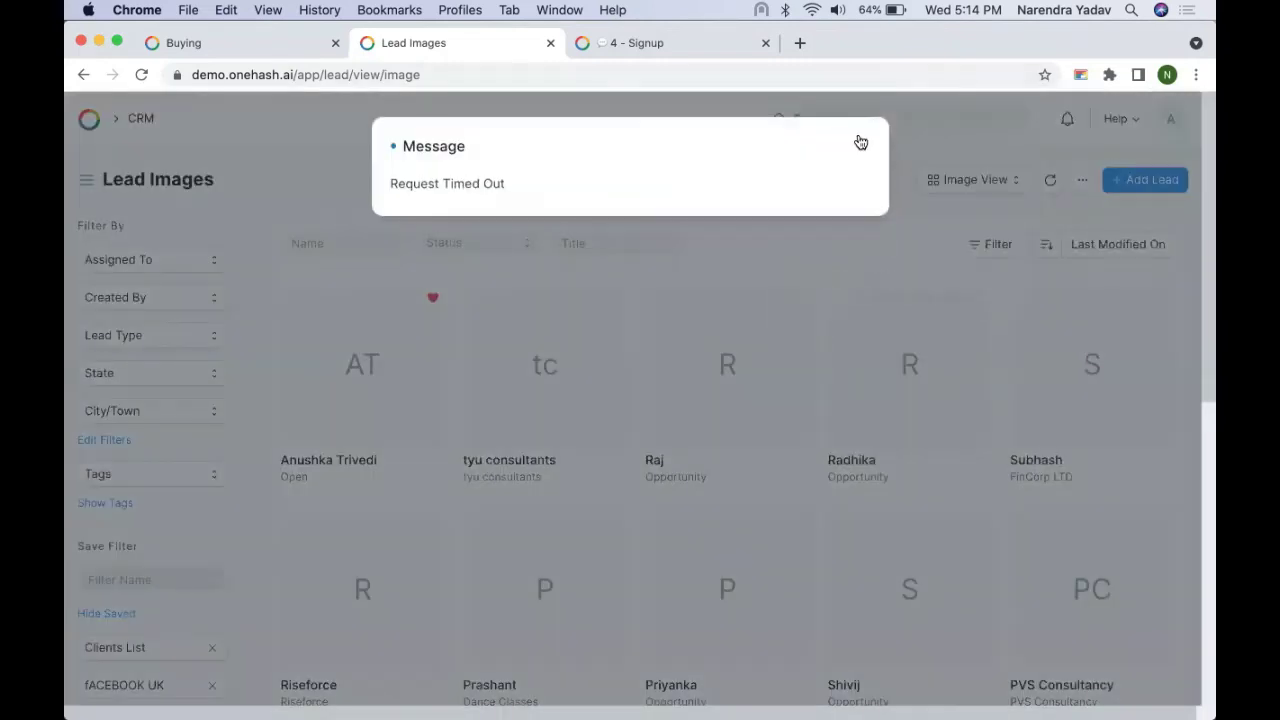
pyautogui.click(860, 142)
pyautogui.press('BackSpace')
pyautogui.press('BackSpace')
pyautogui.press('BackSpace')
pyautogui.press('BackSpace')
pyautogui.press('BackSpace')
pyautogui.press('BackSpace')
pyautogui.write('Calen')
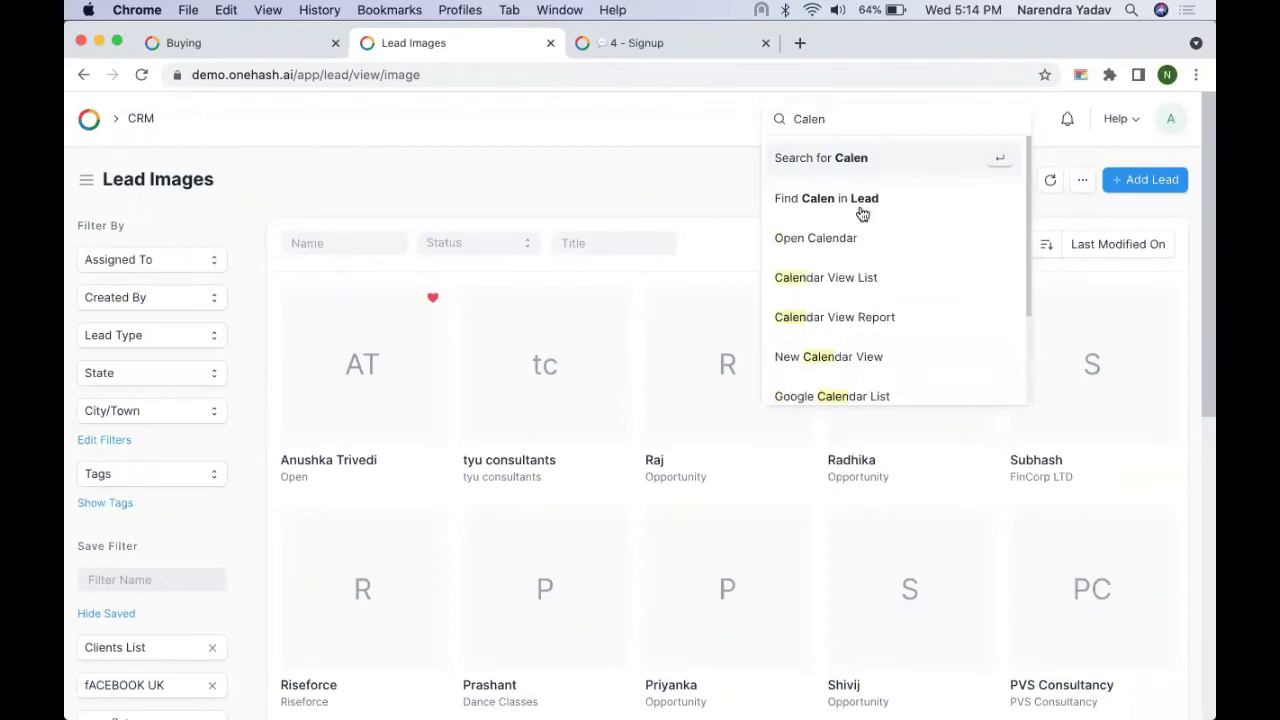
pyautogui.click(816, 237)
# Step: Show events as a November 2021 monthly calendar and check the available calendars
pyautogui.click(980, 180)
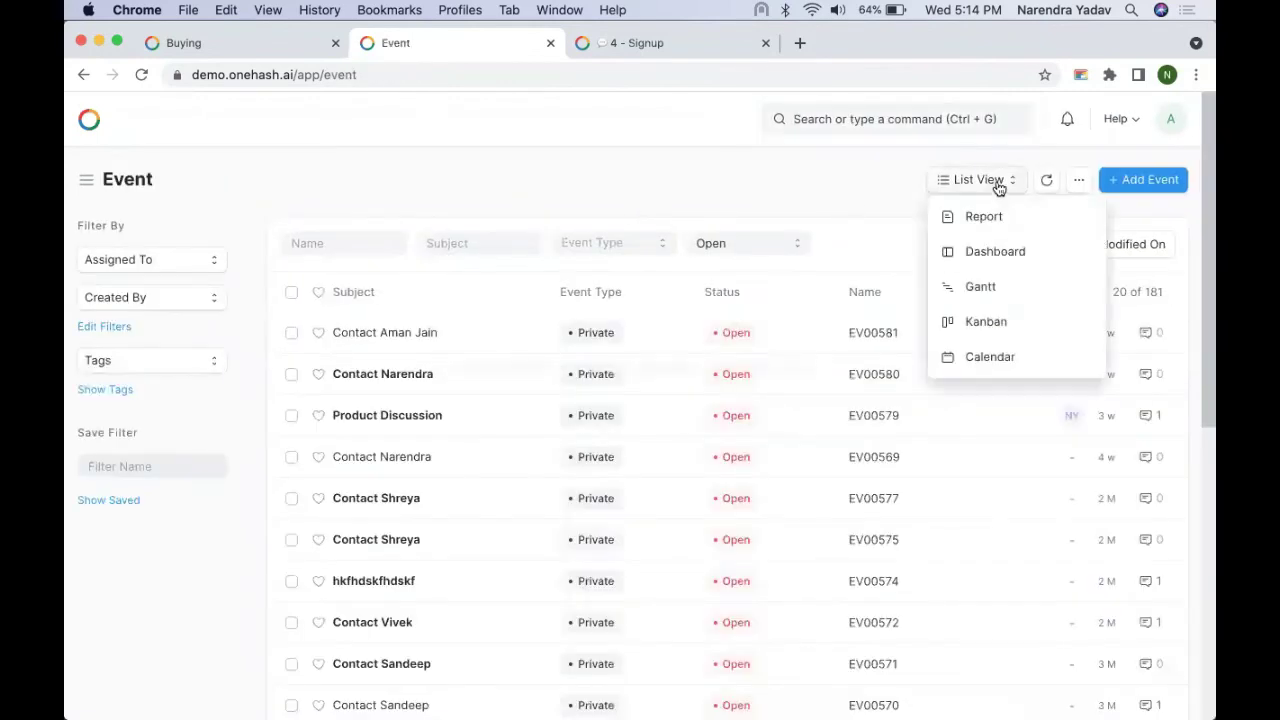
pyautogui.click(1000, 357)
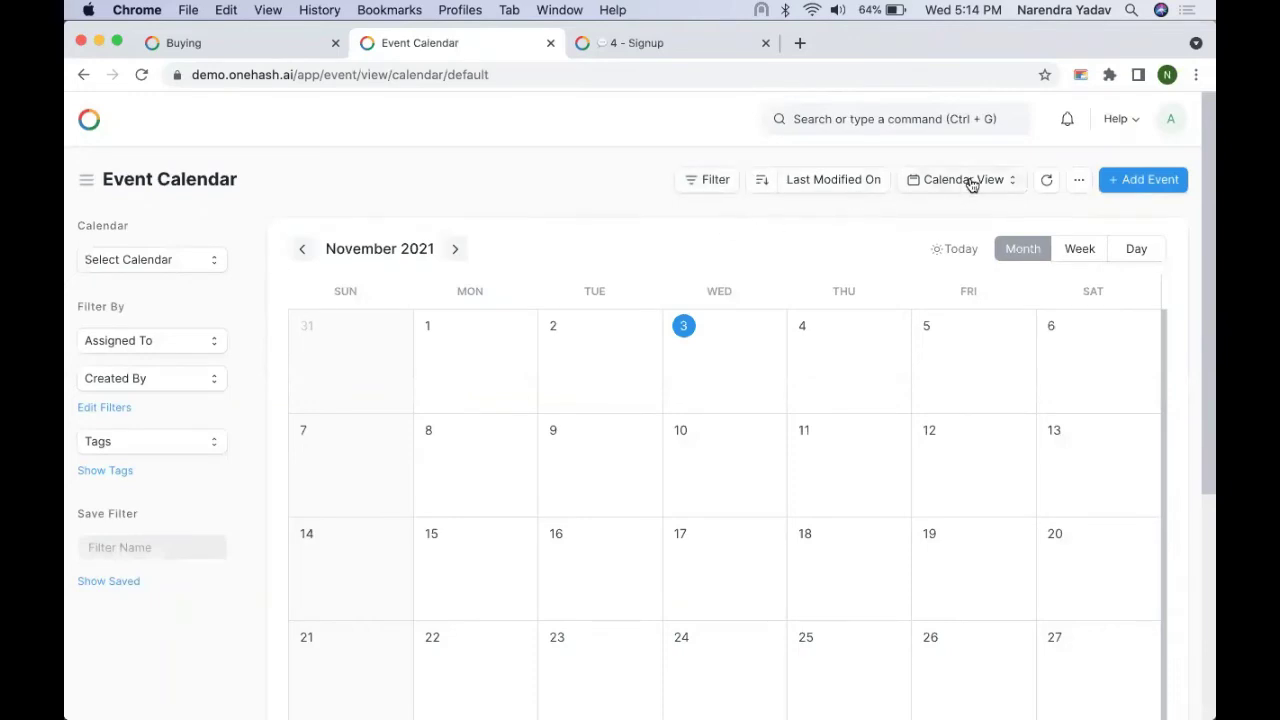
pyautogui.click(149, 260)
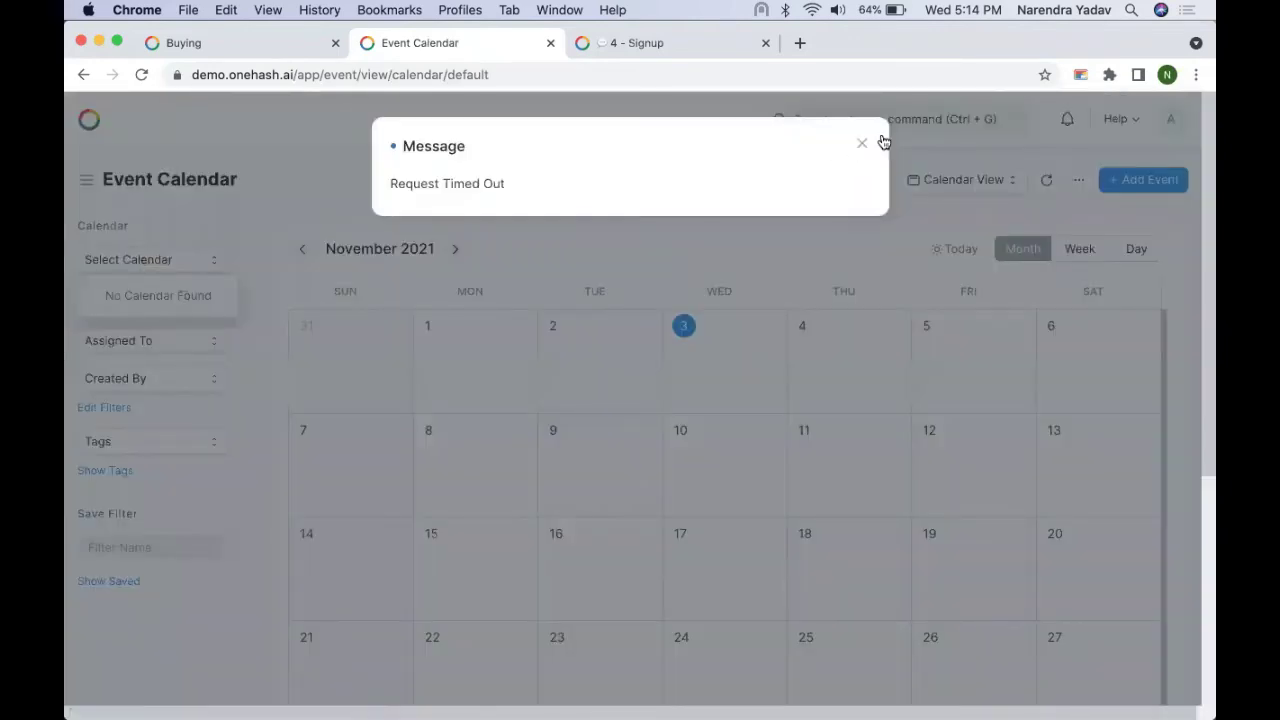
pyautogui.click(863, 142)
pyautogui.click(155, 261)
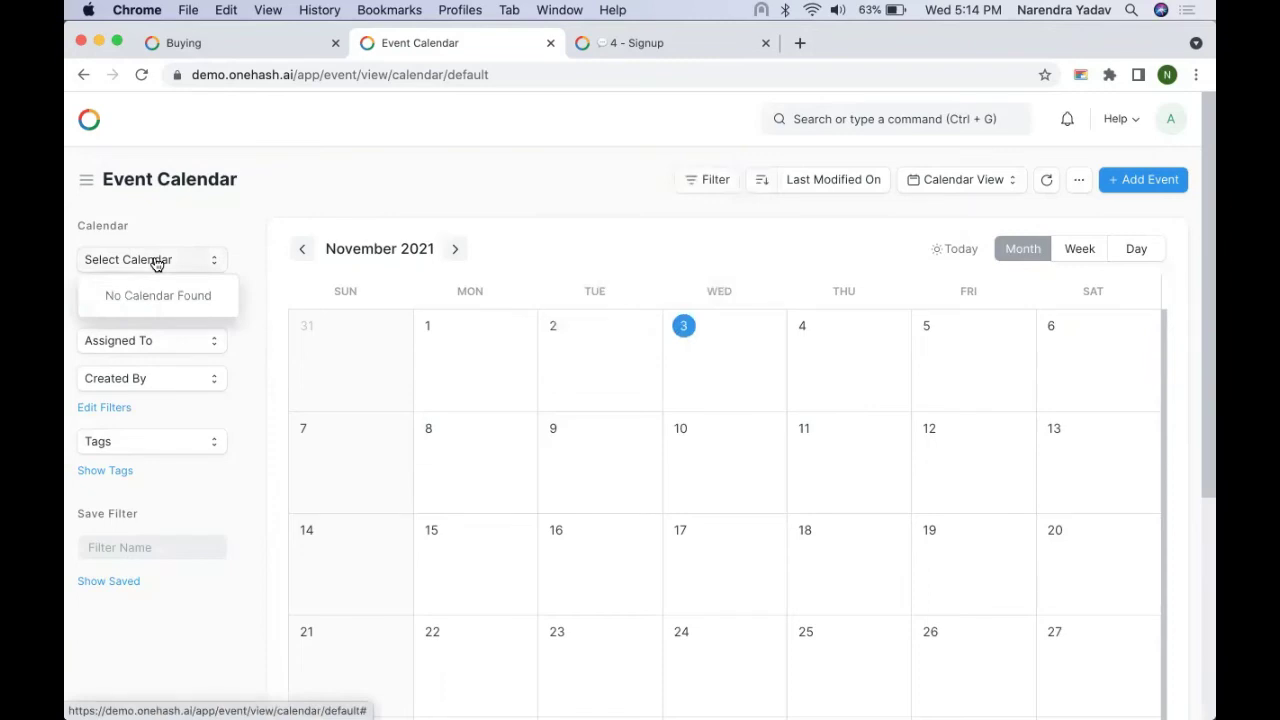
# Step: Start a new global search, correcting the misspelled query text
pyautogui.click(861, 112)
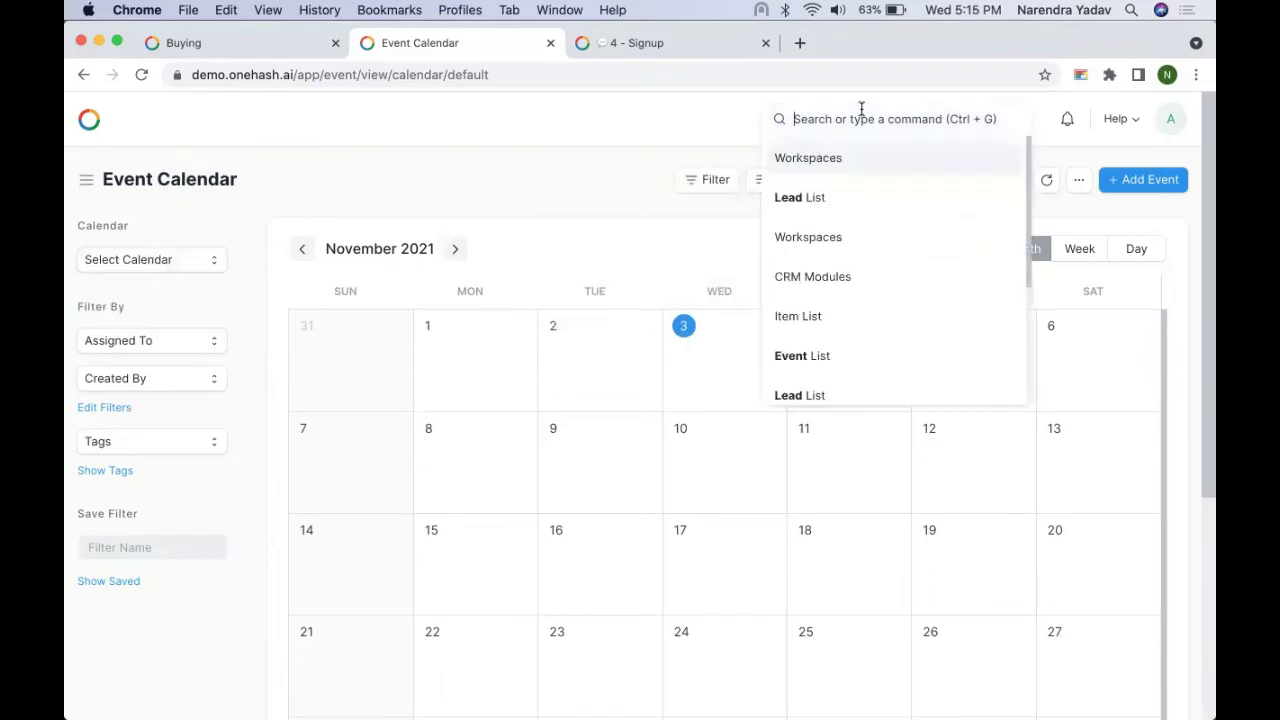
pyautogui.write('Can')
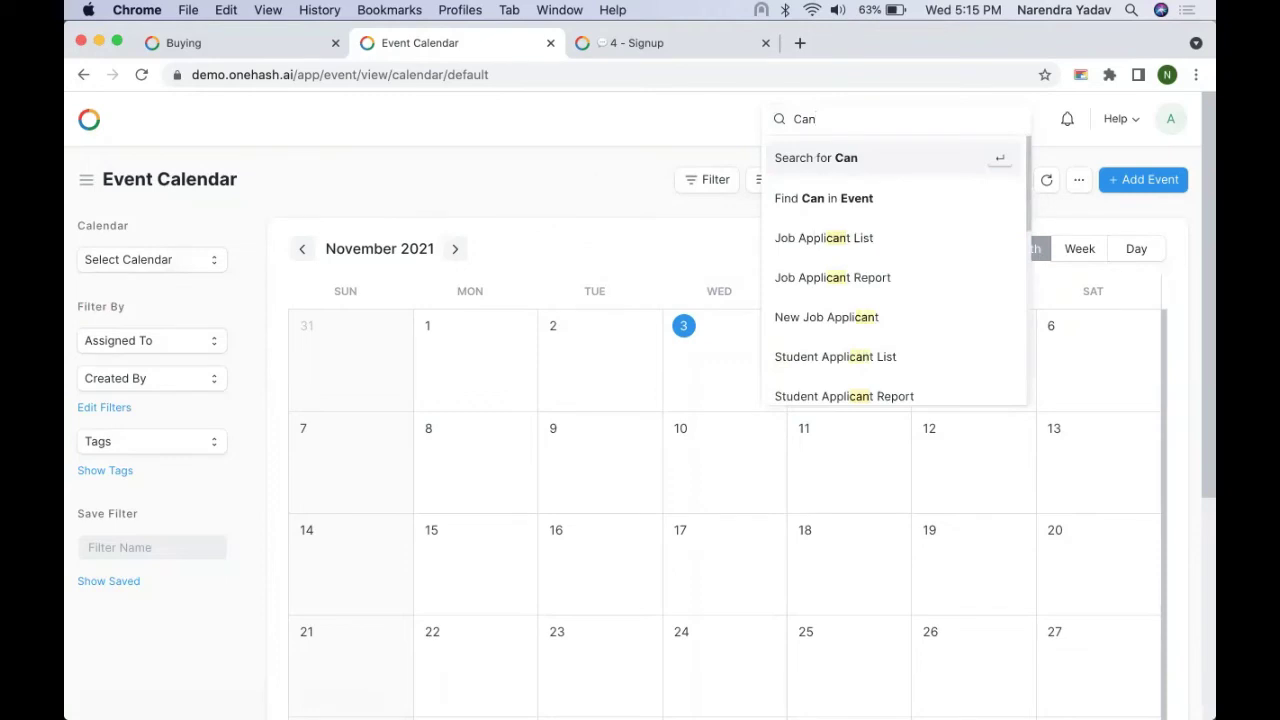
pyautogui.write('ce')
pyautogui.press('BackSpace')
pyautogui.press('BackSpace')
pyautogui.press('BackSpace')
pyautogui.write('ne')
pyautogui.press('BackSpace')
pyautogui.press('BackSpace')
# Step: Open Calendar View List from search and show leads on the Twinkle calendar
pyautogui.write('len')
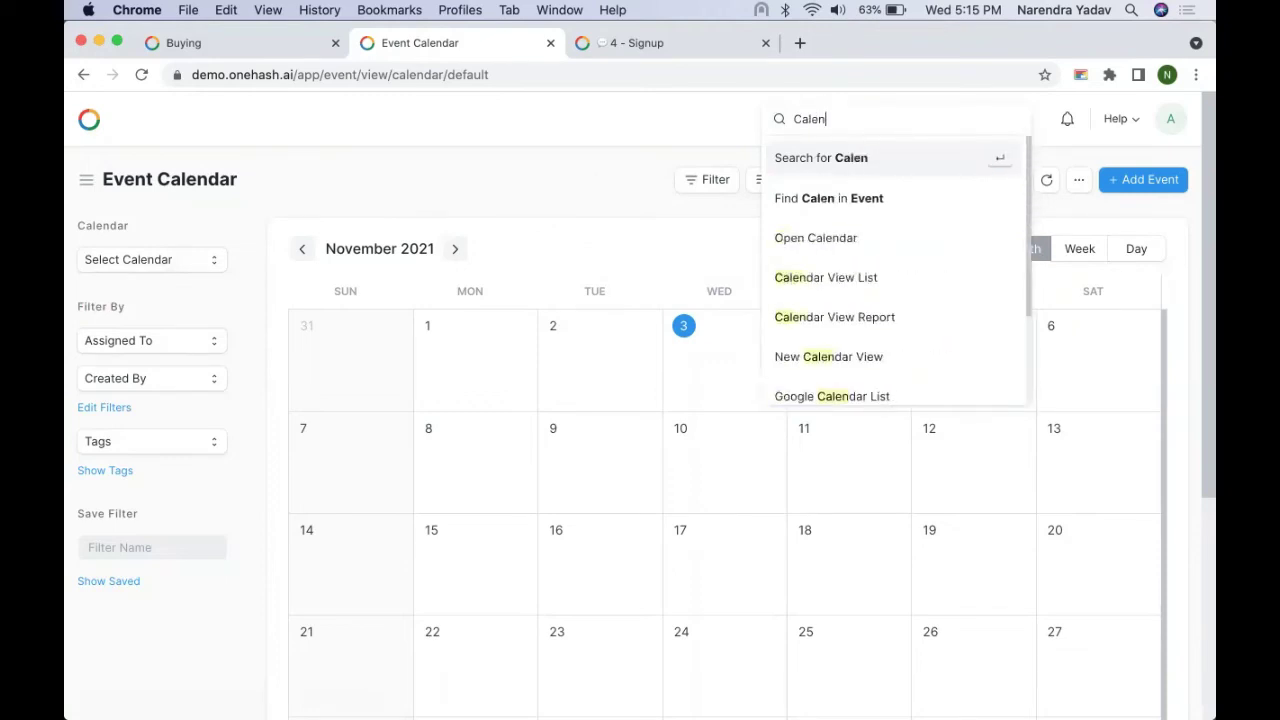
pyautogui.click(857, 277)
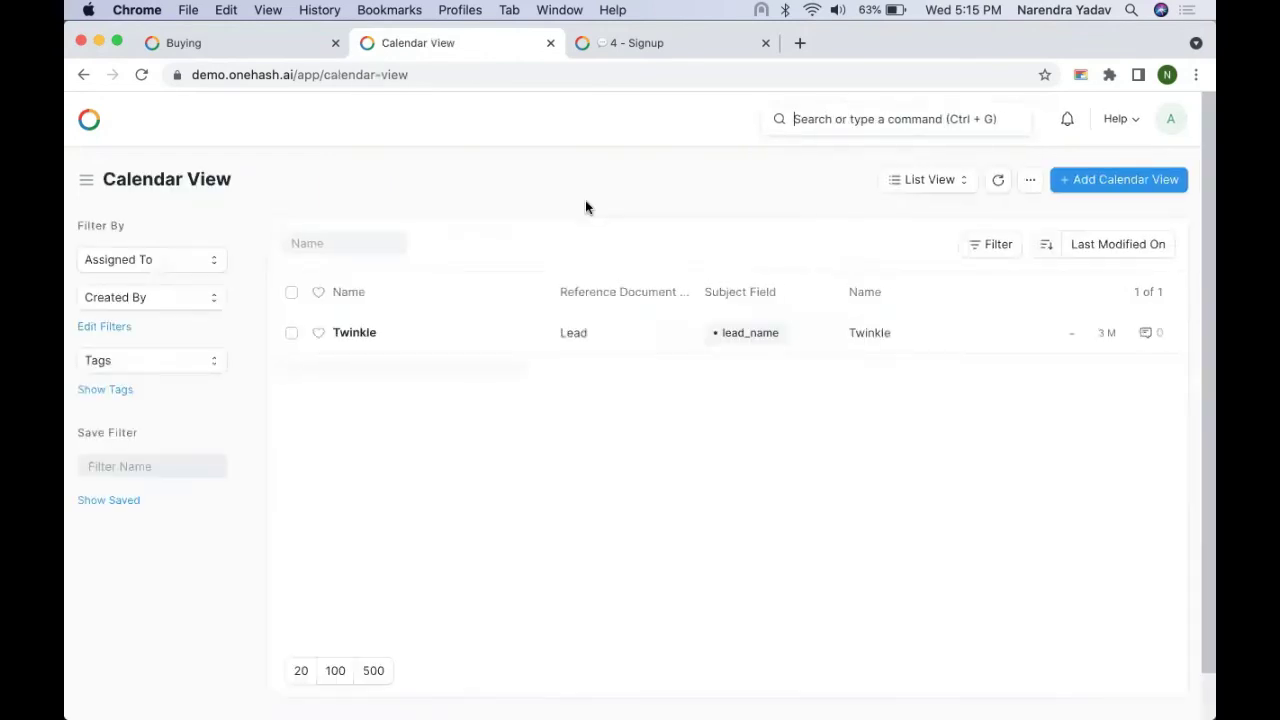
pyautogui.click(352, 334)
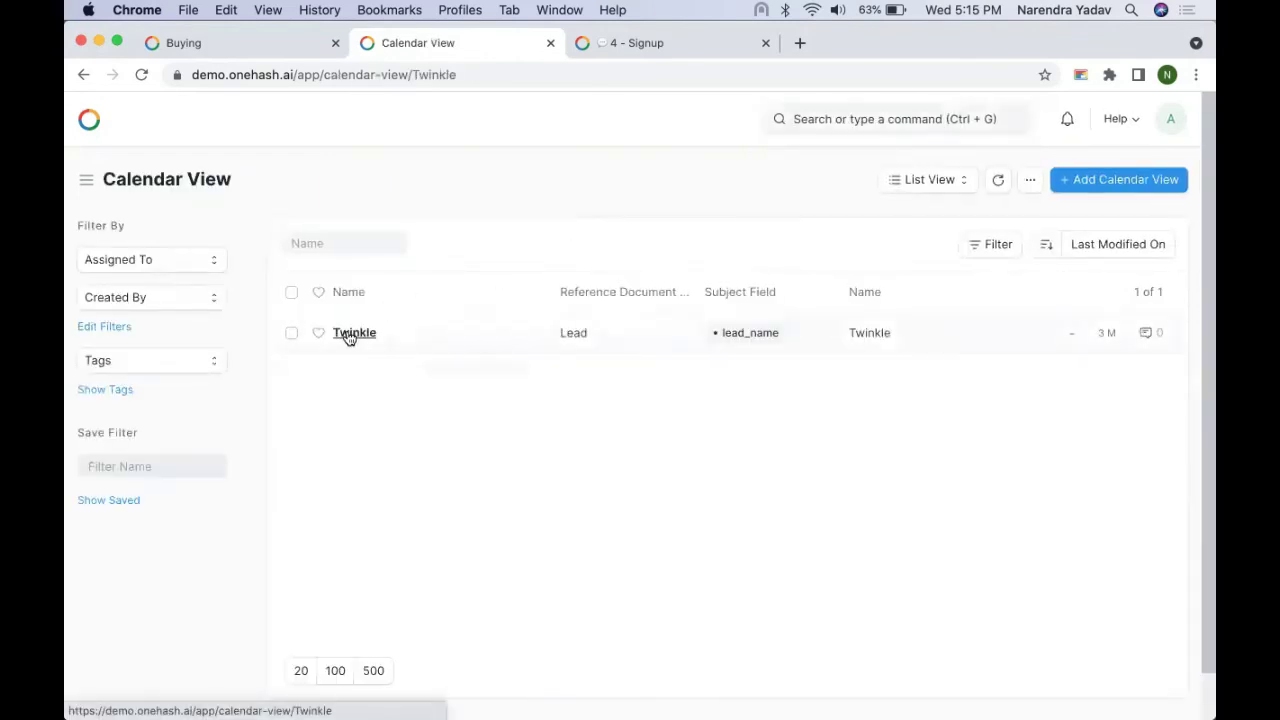
pyautogui.click(937, 182)
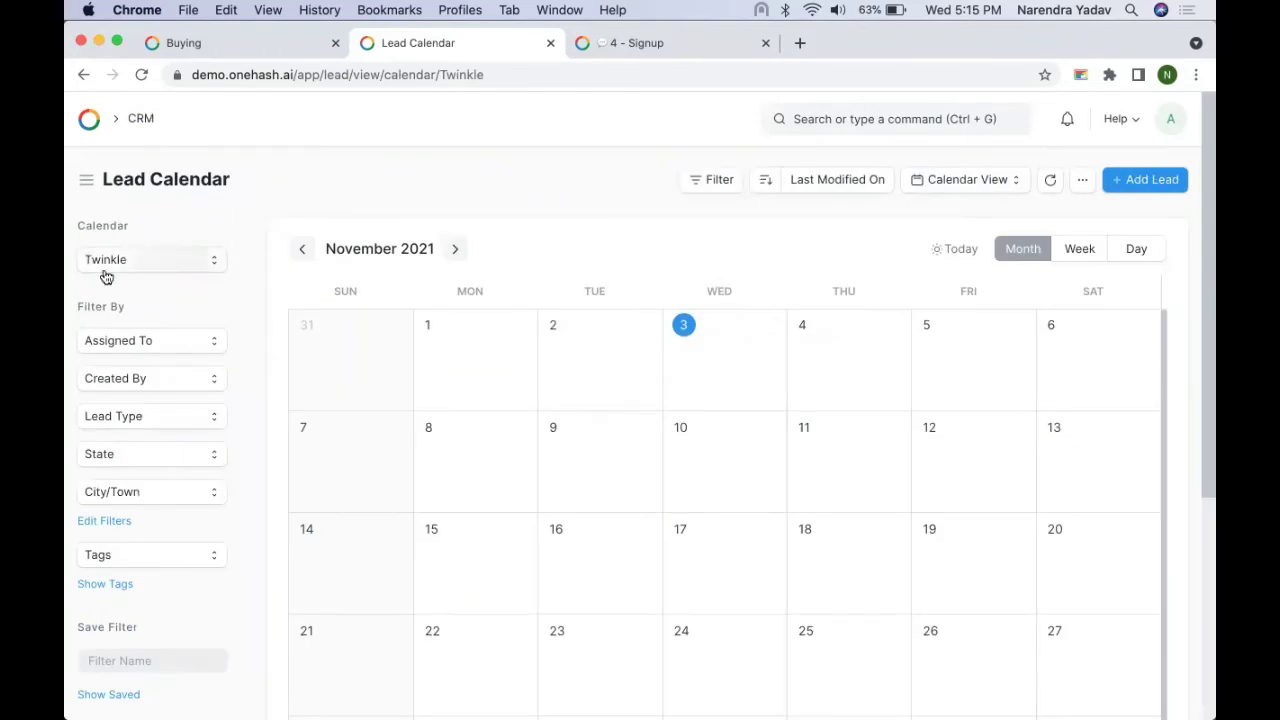
# Step: Check the calendar choices for November 2021, then switch leads back to List view
pyautogui.click(140, 265)
pyautogui.scroll(-4, 594, 371)
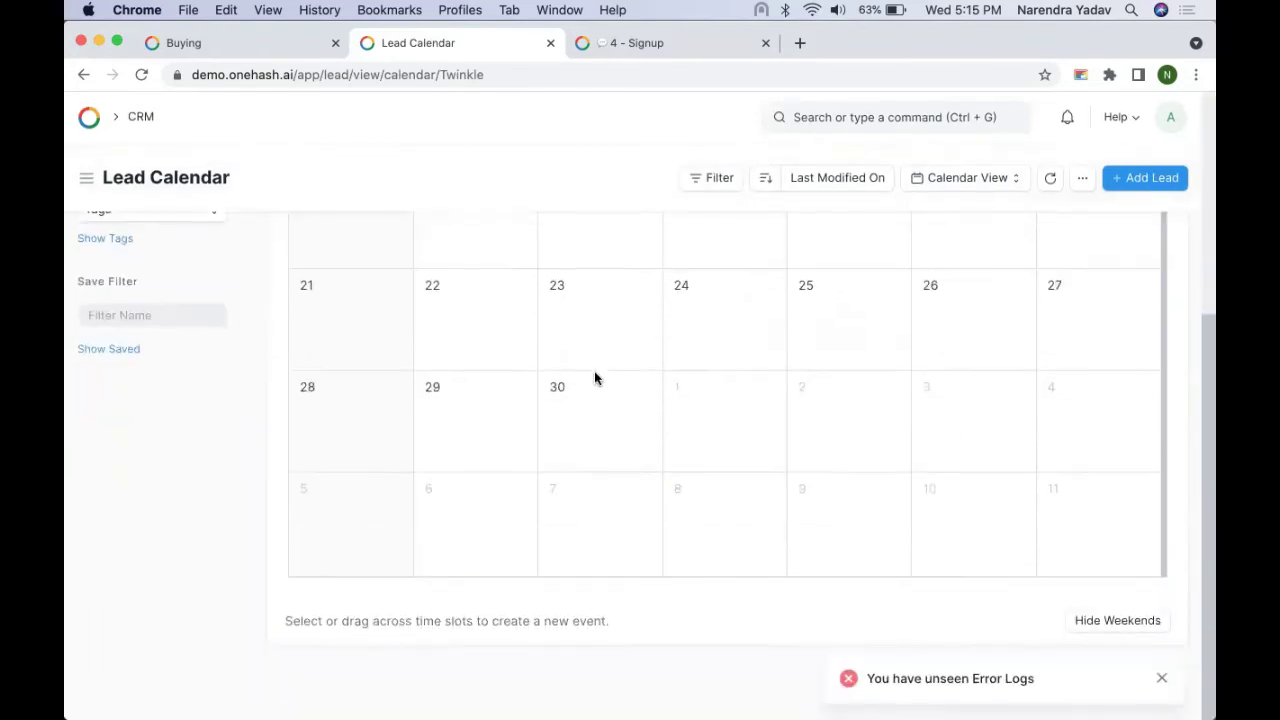
pyautogui.scroll(4, 675, 355)
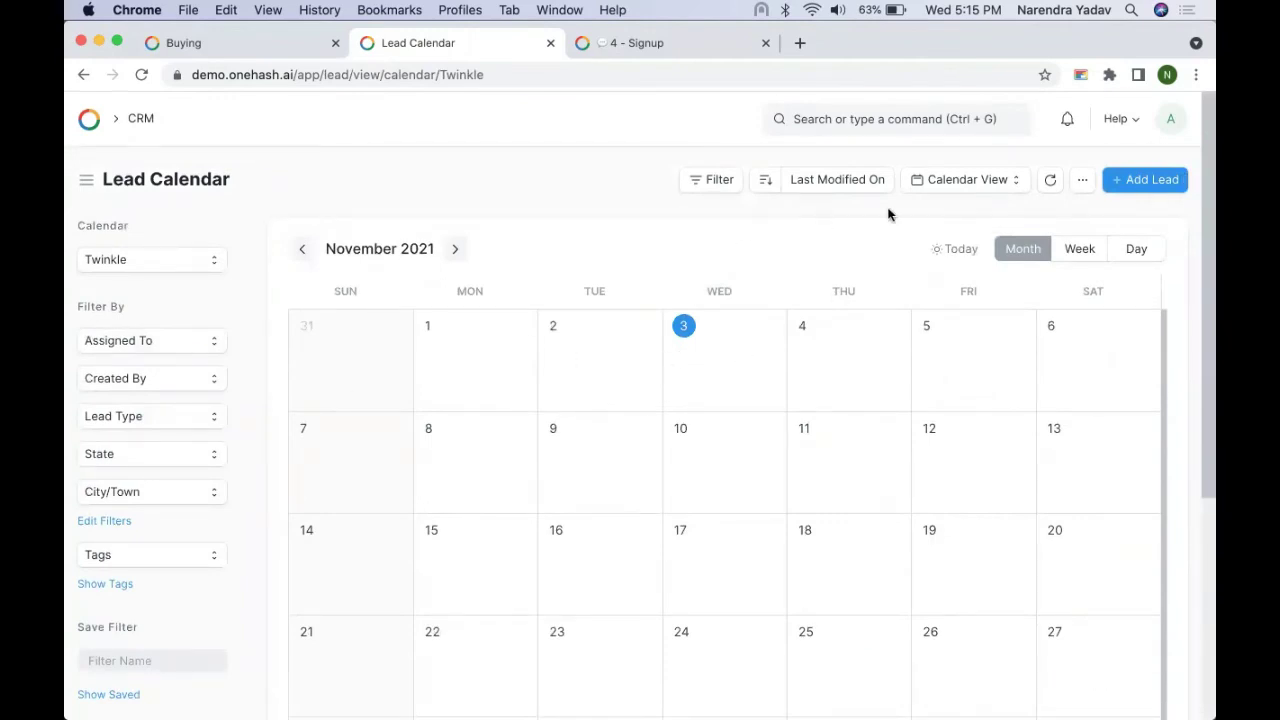
pyautogui.click(985, 182)
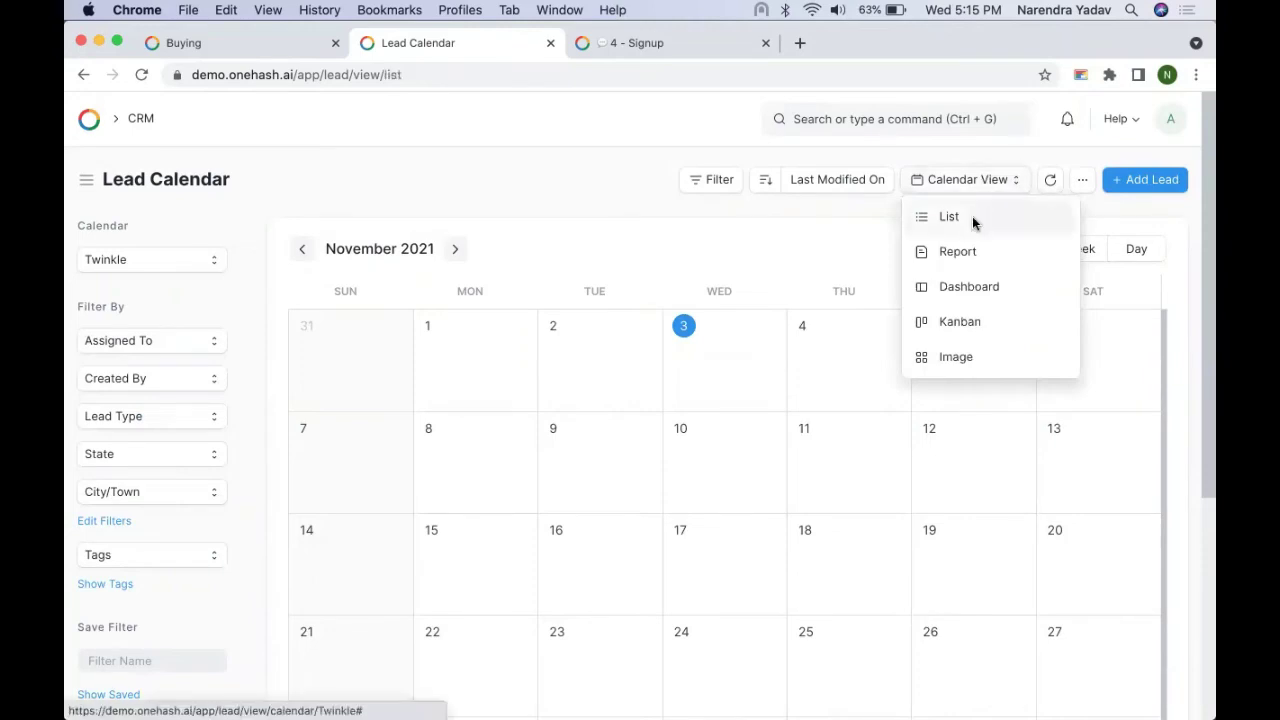
pyautogui.click(973, 218)
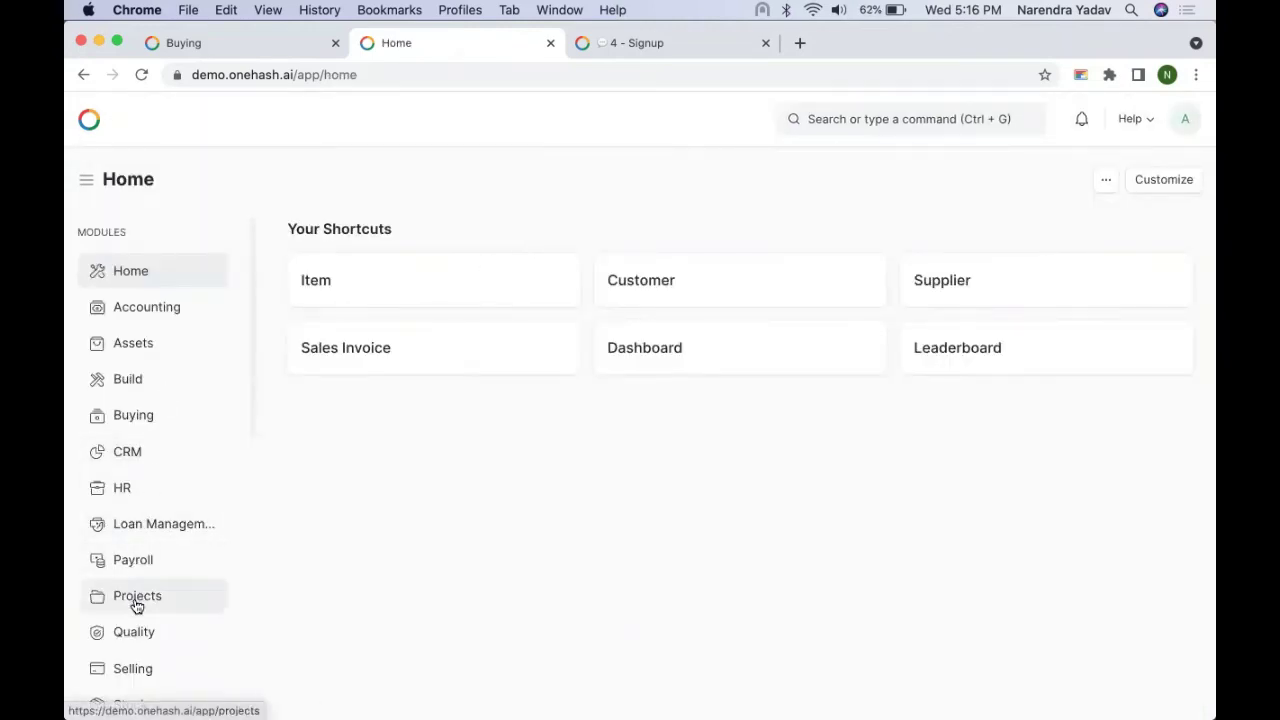
# Step: Go to the Projects workspace and show the project's tasks as a Gantt chart
pyautogui.click(137, 603)
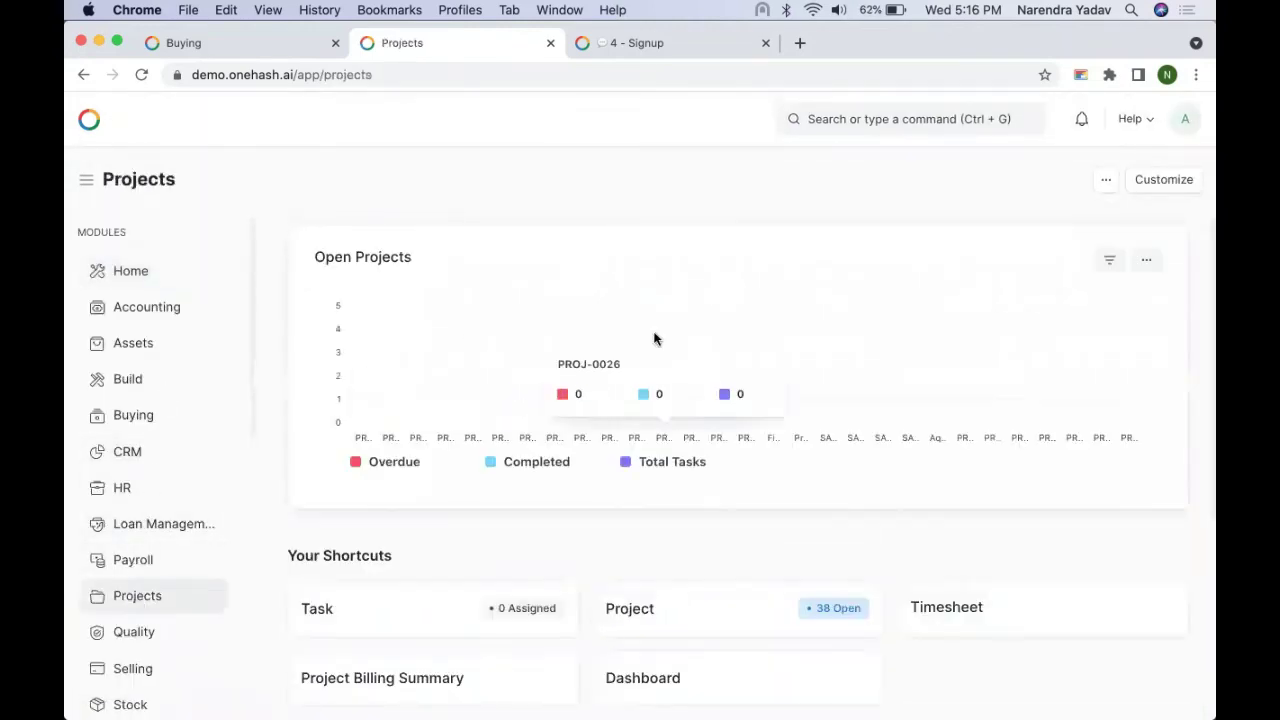
pyautogui.scroll(-3, 654, 337)
pyautogui.click(641, 276)
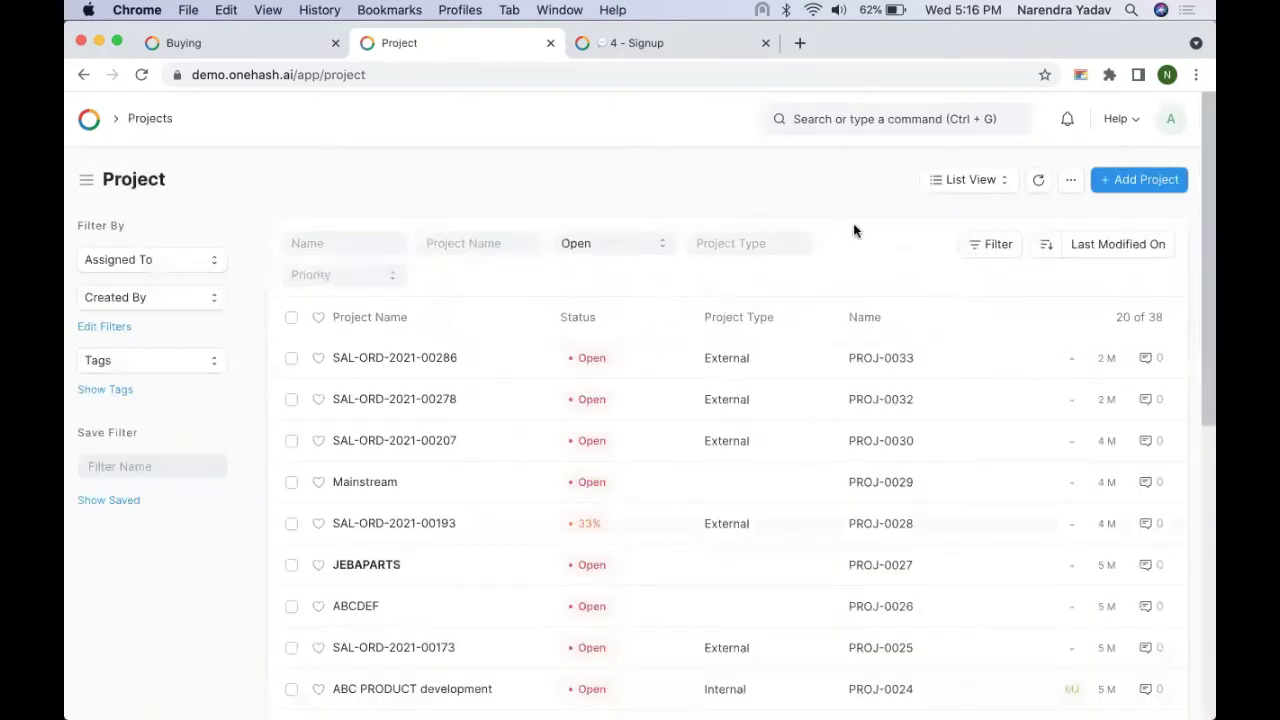
pyautogui.click(966, 180)
pyautogui.click(806, 143)
pyautogui.click(83, 74)
pyautogui.click(380, 287)
pyautogui.click(1002, 181)
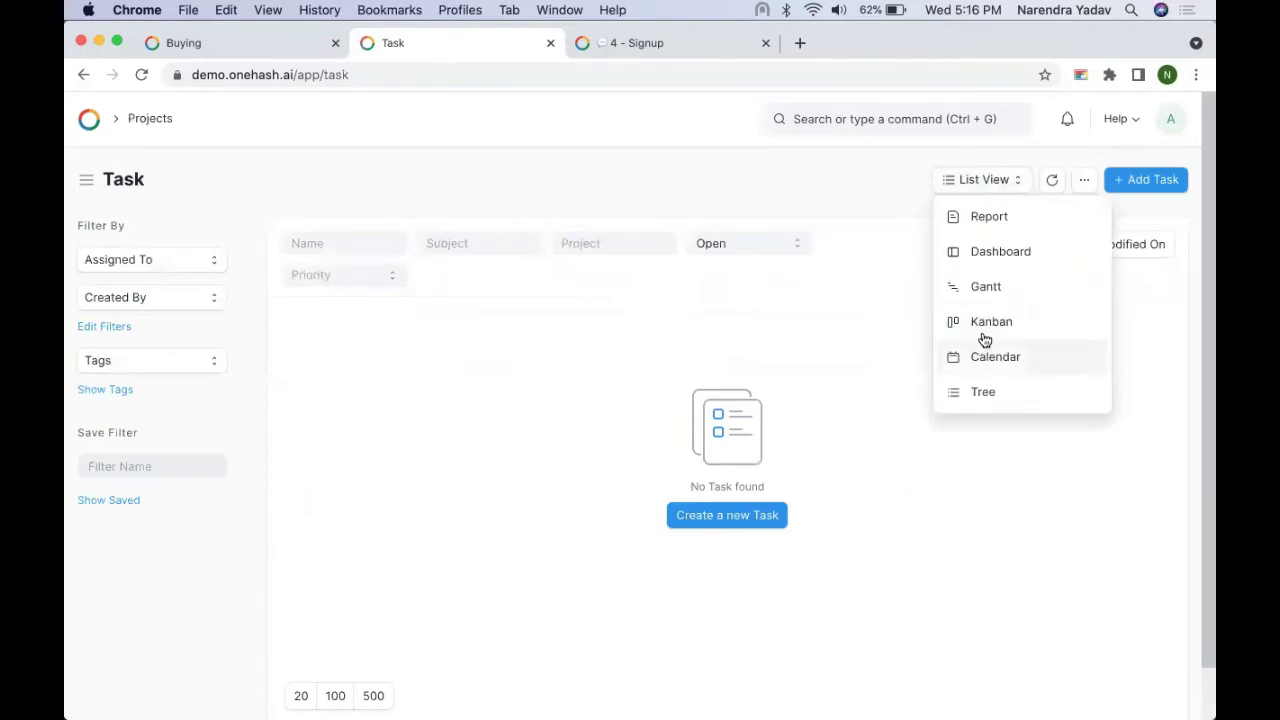
pyautogui.click(986, 289)
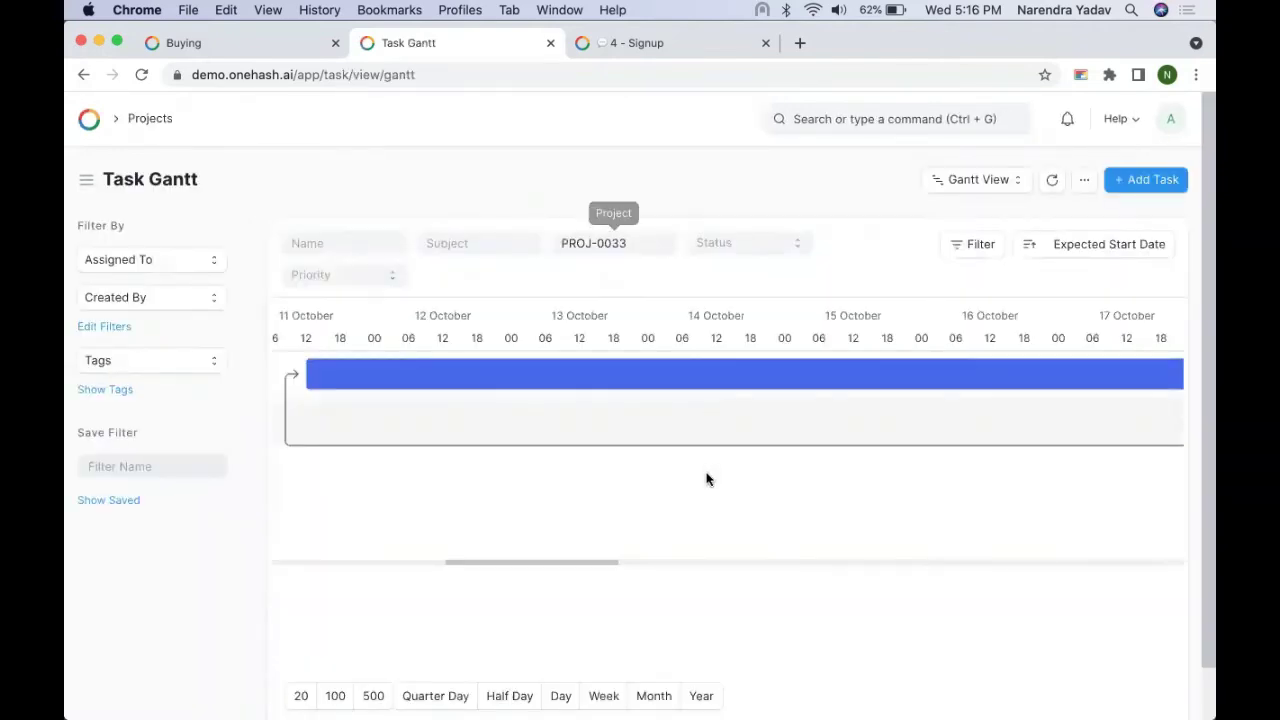
# Step: Give the Subject 1 task the orange colour #EC864B and save it
pyautogui.click(564, 378)
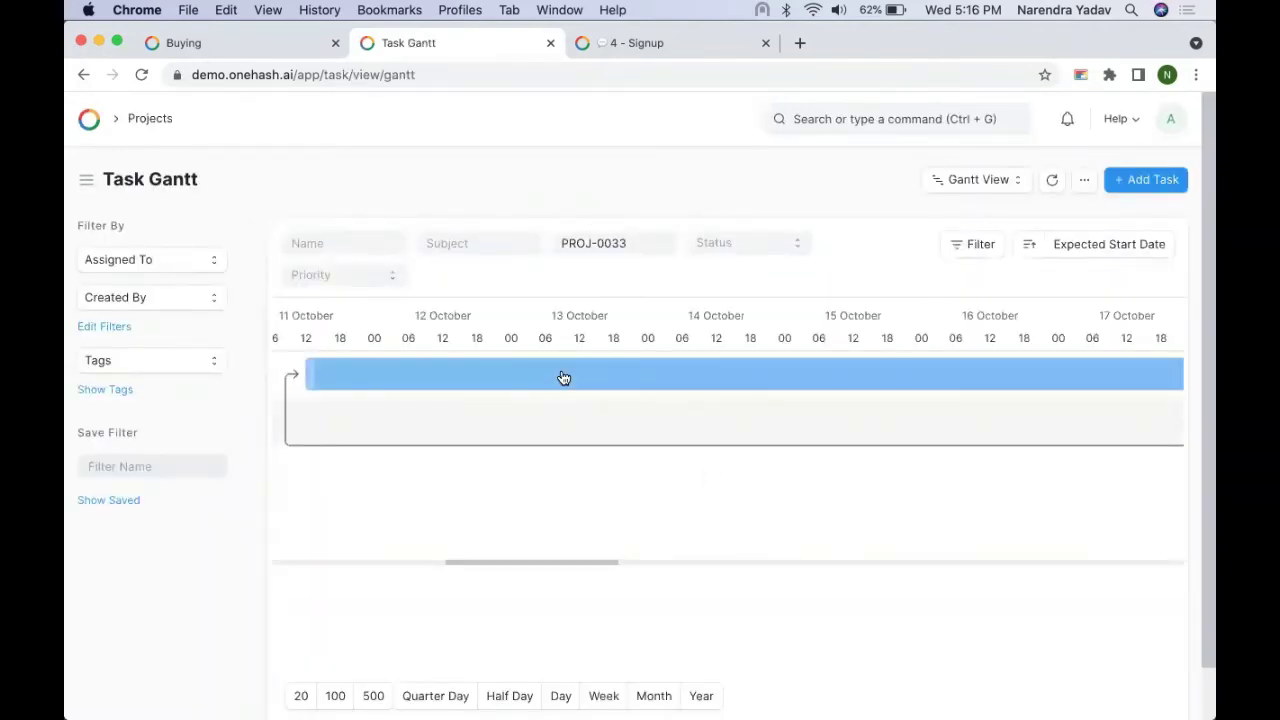
pyautogui.scroll(-3, 486, 428)
pyautogui.click(383, 463)
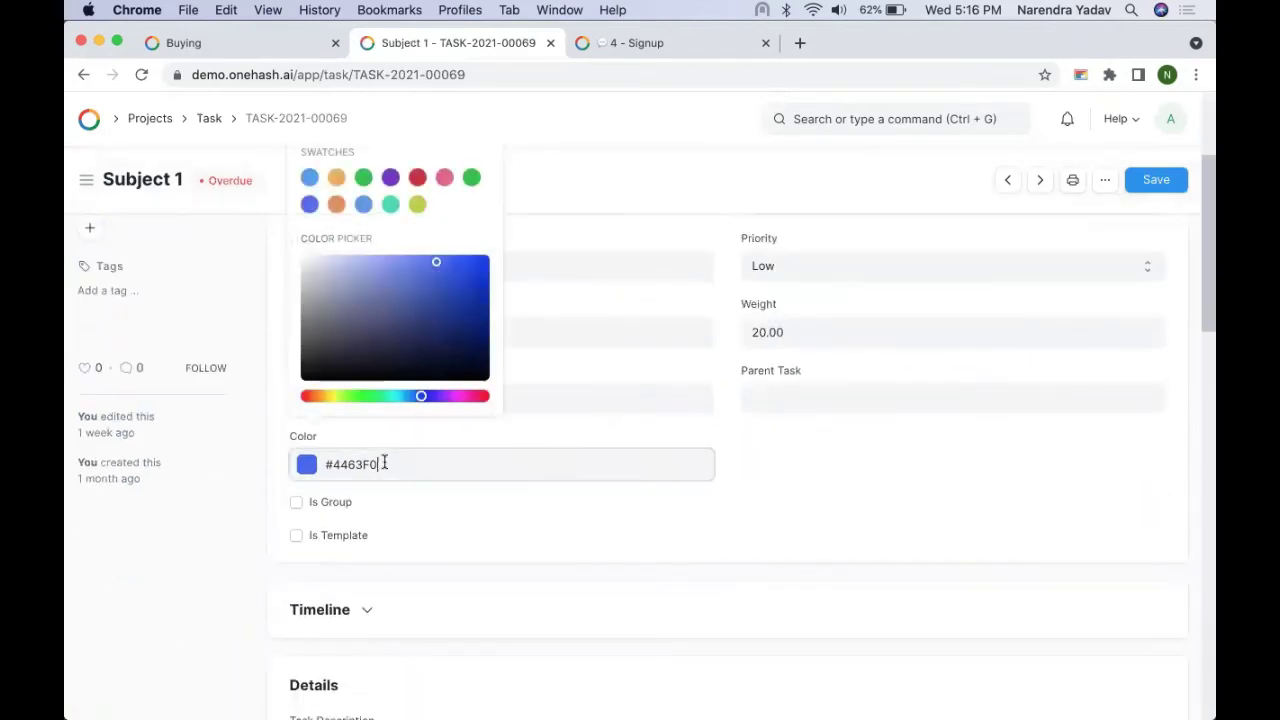
pyautogui.click(337, 305)
pyautogui.click(336, 204)
pyautogui.click(1168, 179)
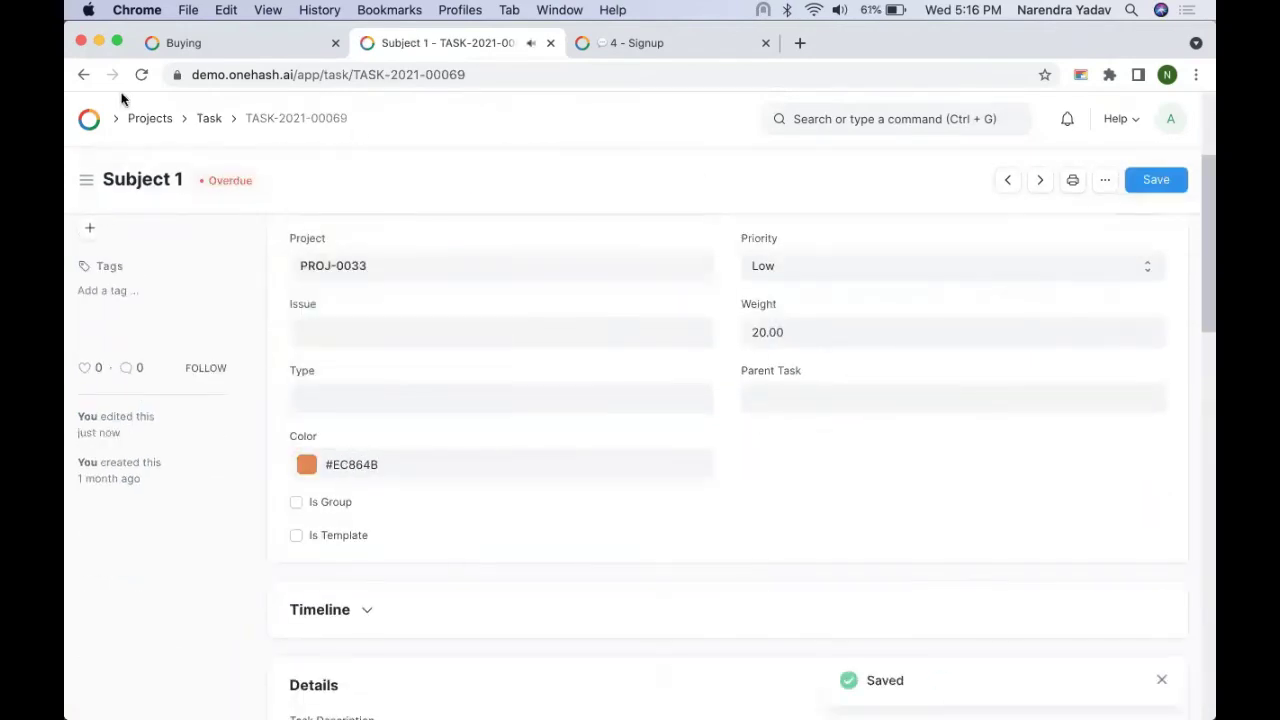
# Step: Return to the PROJ-0033 task Gantt chart and scroll across it
pyautogui.click(83, 74)
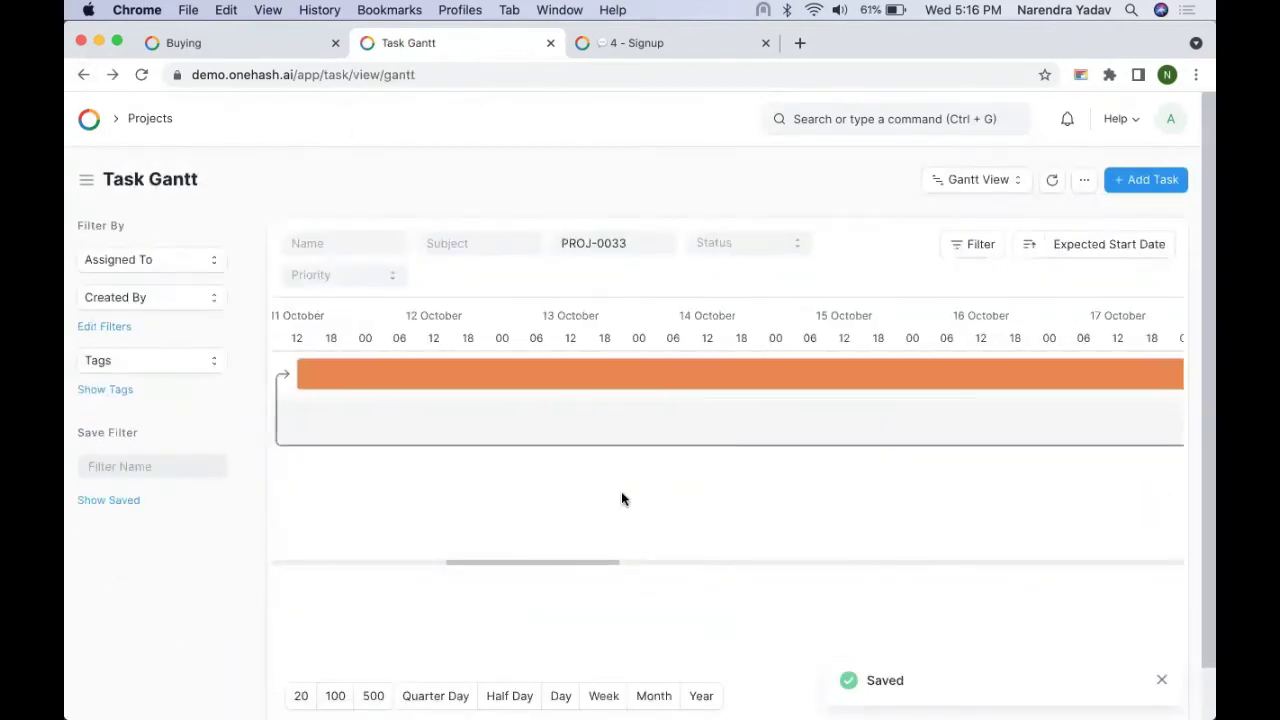
pyautogui.hscroll(15, 621, 498)
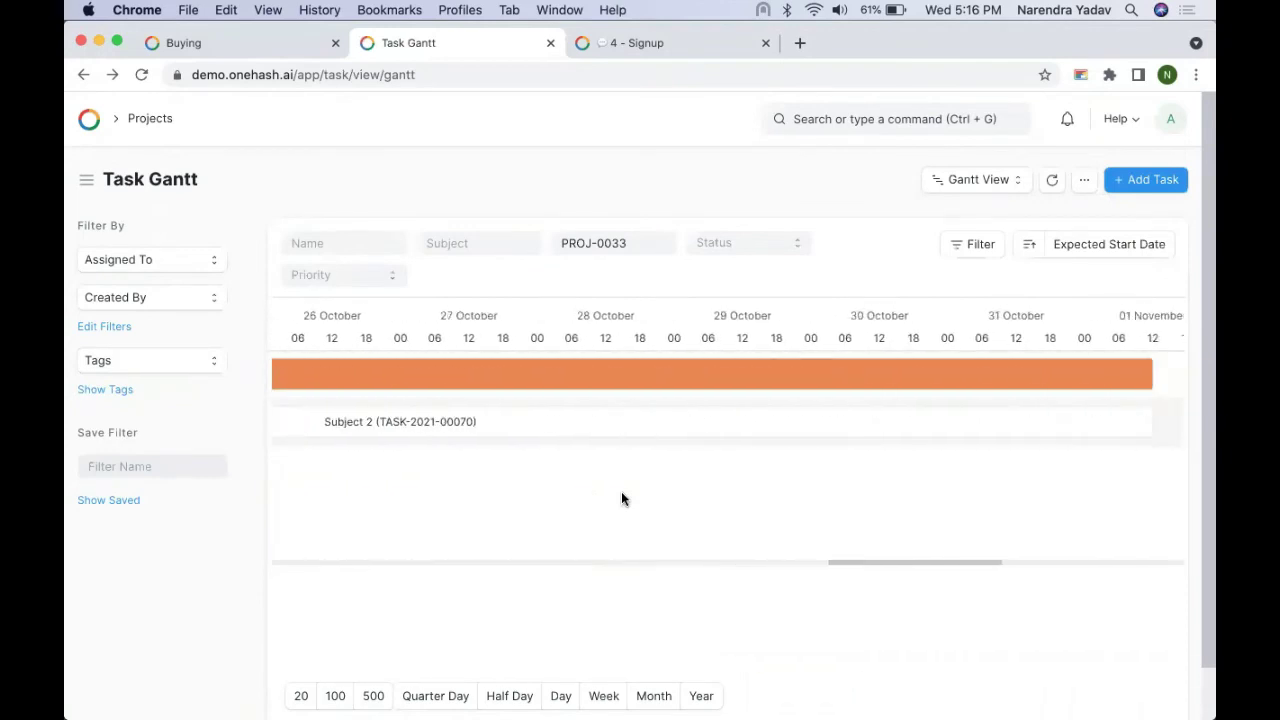
pyautogui.hscroll(-20, 829, 493)
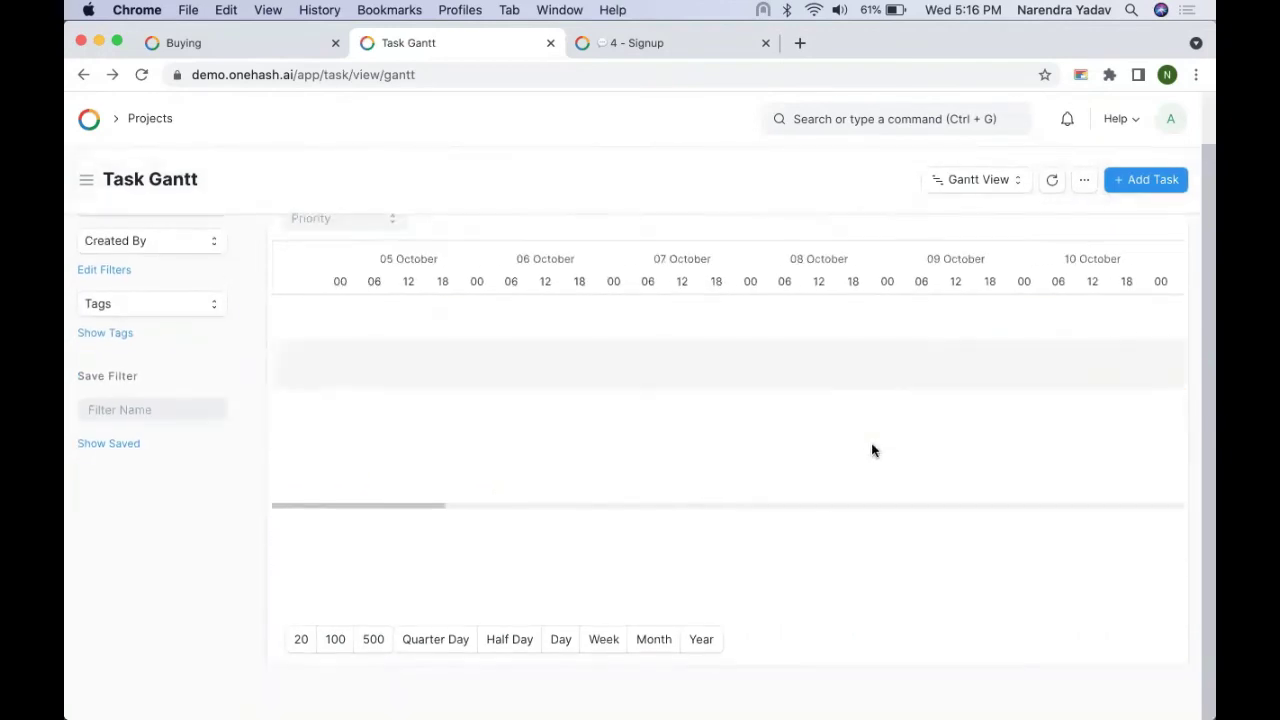
pyautogui.scroll(1, 872, 450)
pyautogui.click(990, 180)
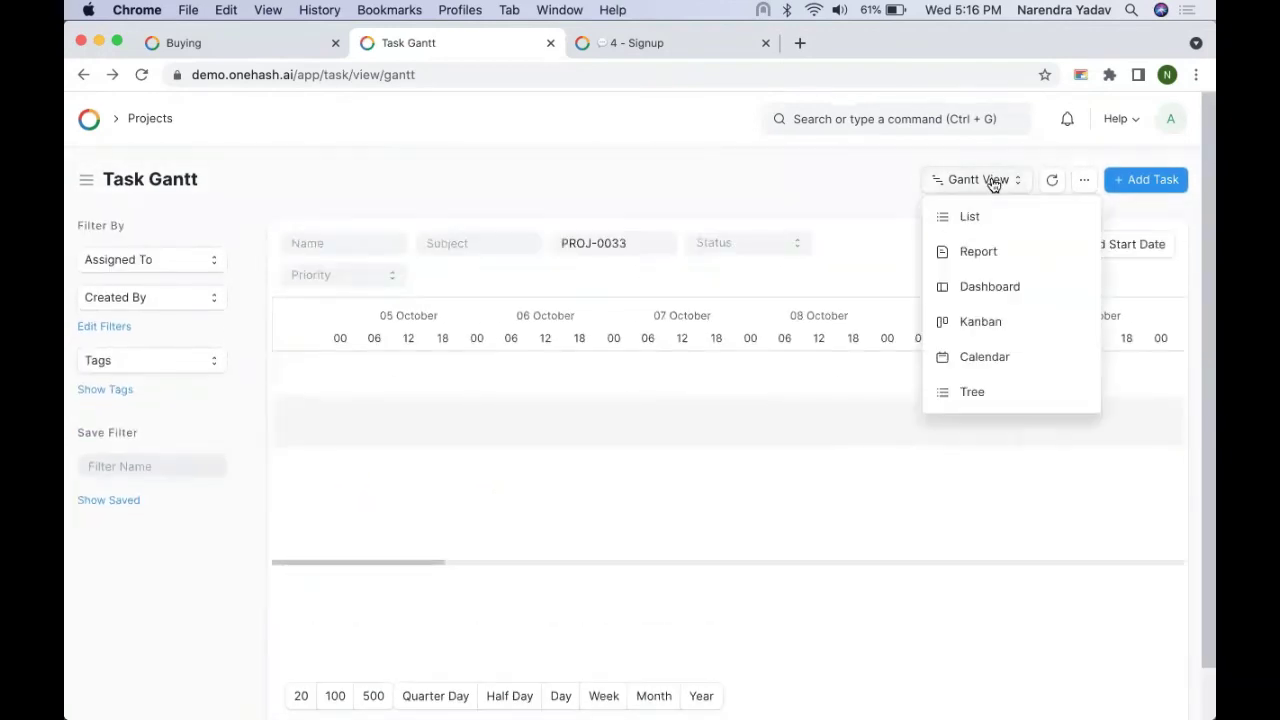
# Step: Switch tasks to Tree view and expand Subject 1 to show its child tasks
pyautogui.click(990, 395)
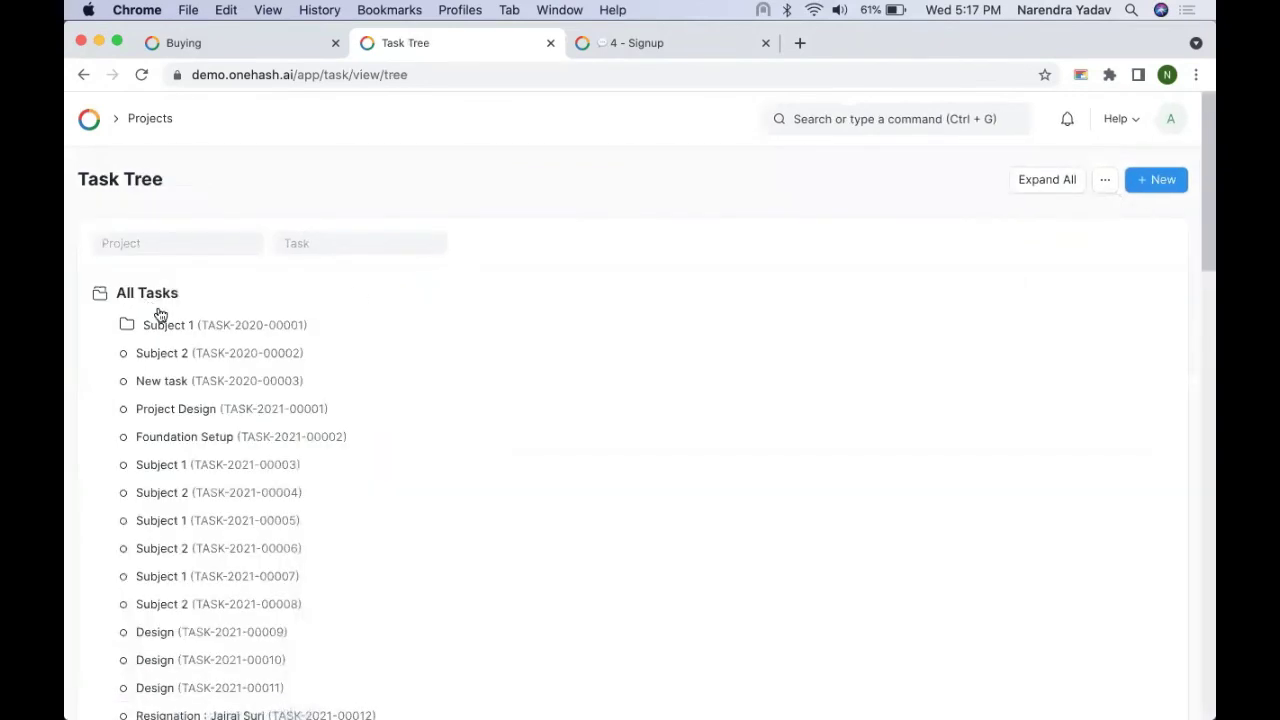
pyautogui.click(168, 324)
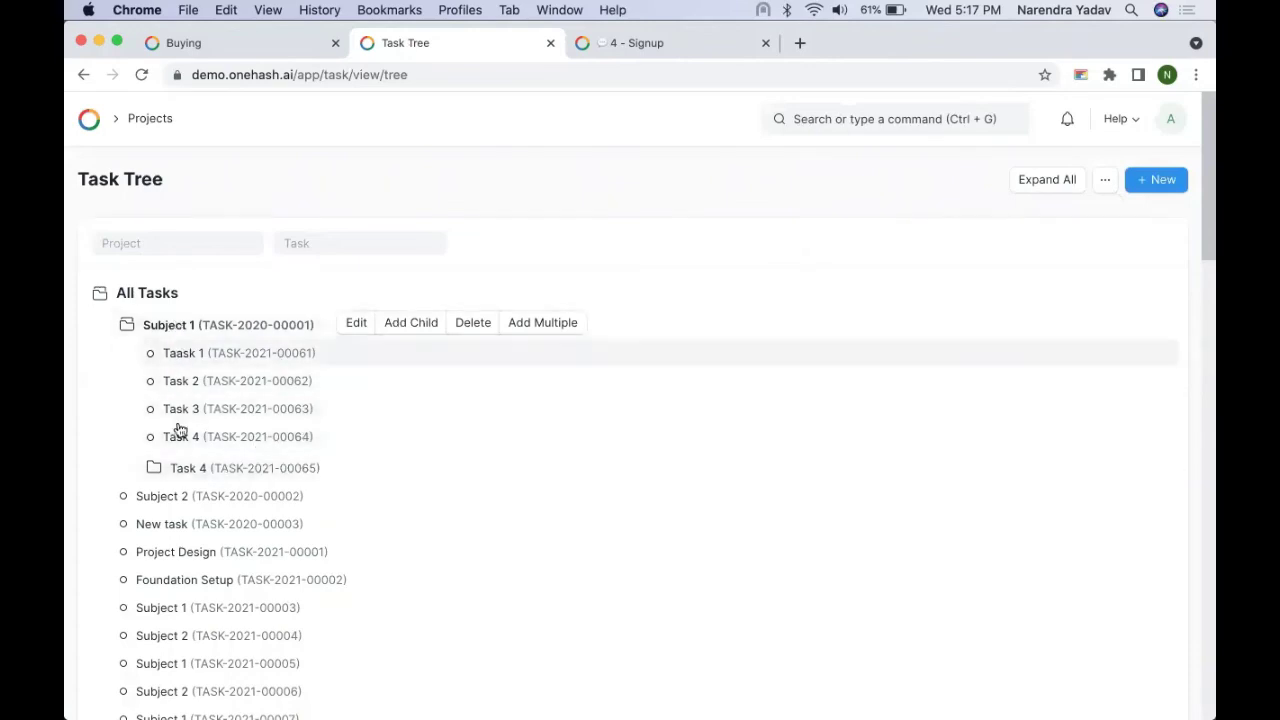
pyautogui.click(185, 472)
pyautogui.click(428, 466)
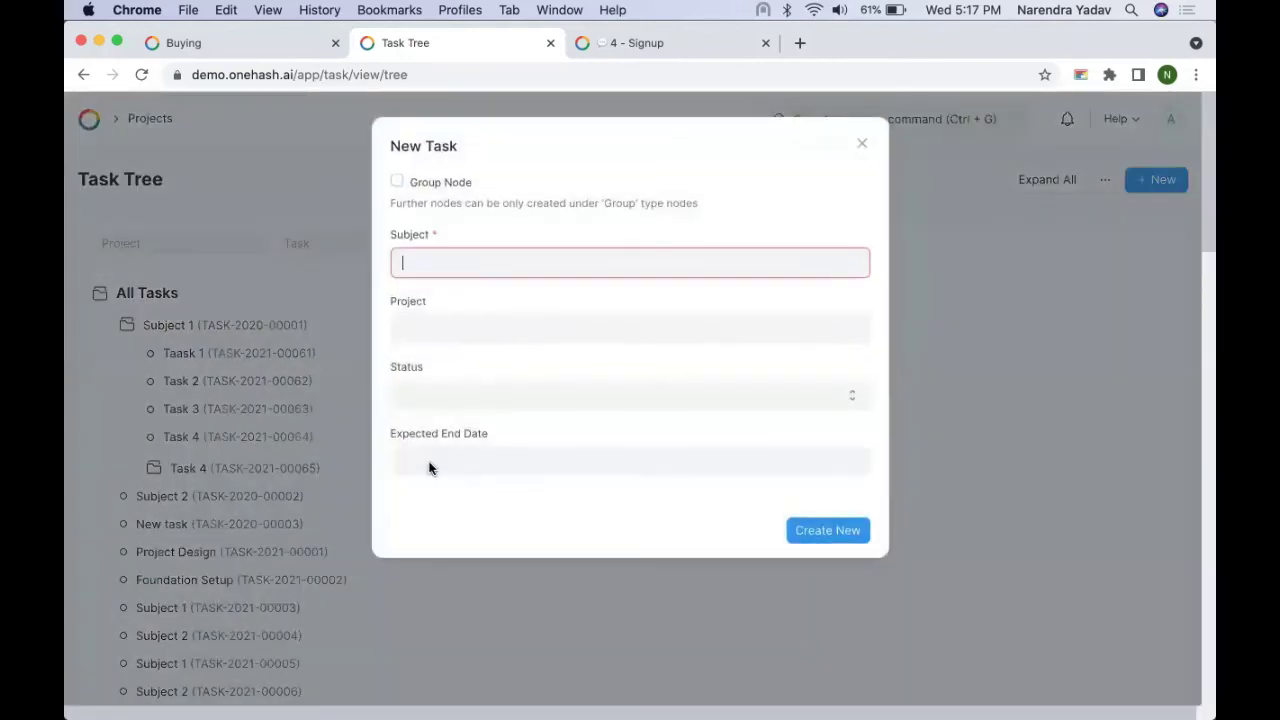
pyautogui.click(864, 146)
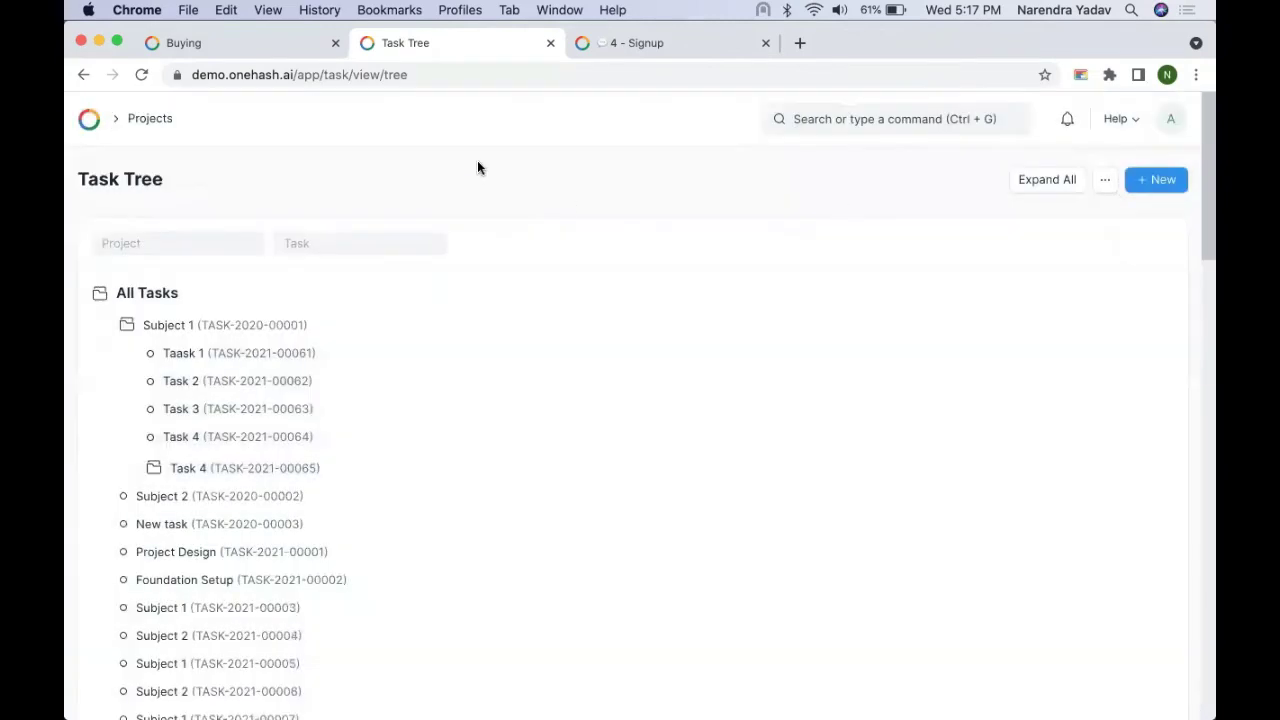
# Step: Create a child task 'Task Group' under Subject 1
pyautogui.click(222, 323)
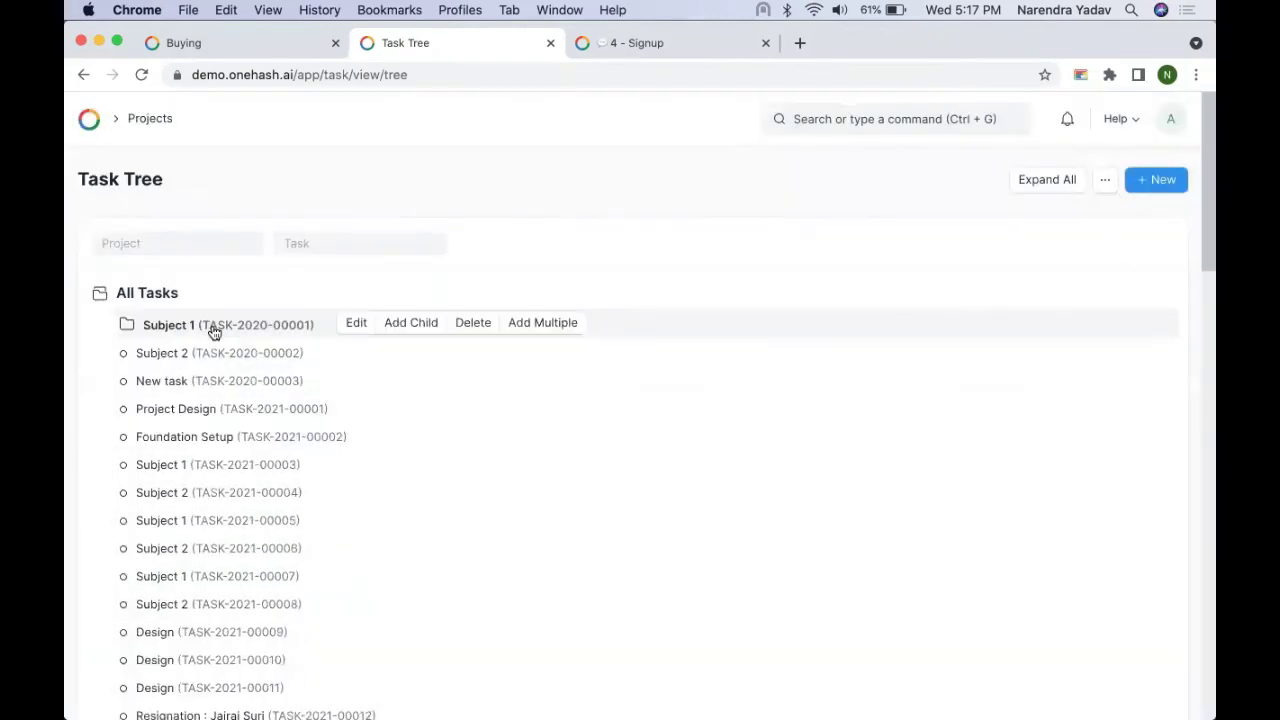
pyautogui.click(414, 324)
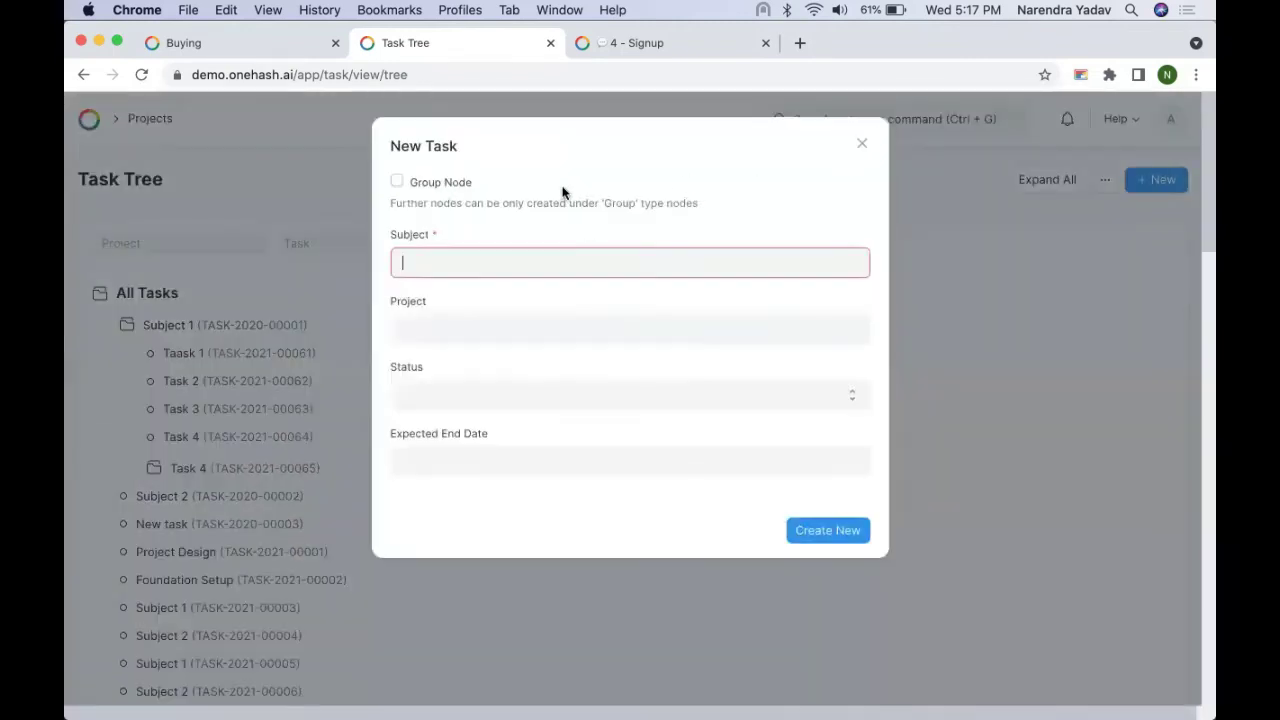
pyautogui.click(510, 262)
pyautogui.write('Task Group')
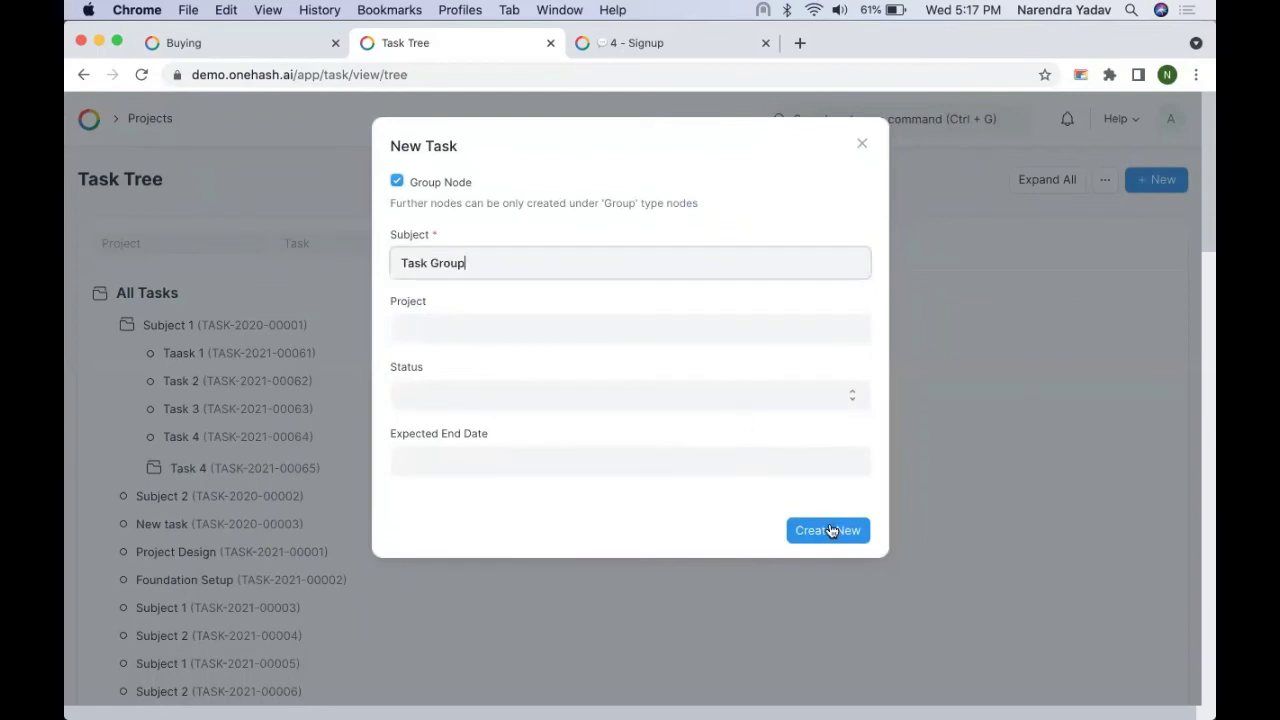
pyautogui.click(828, 530)
pyautogui.click(862, 144)
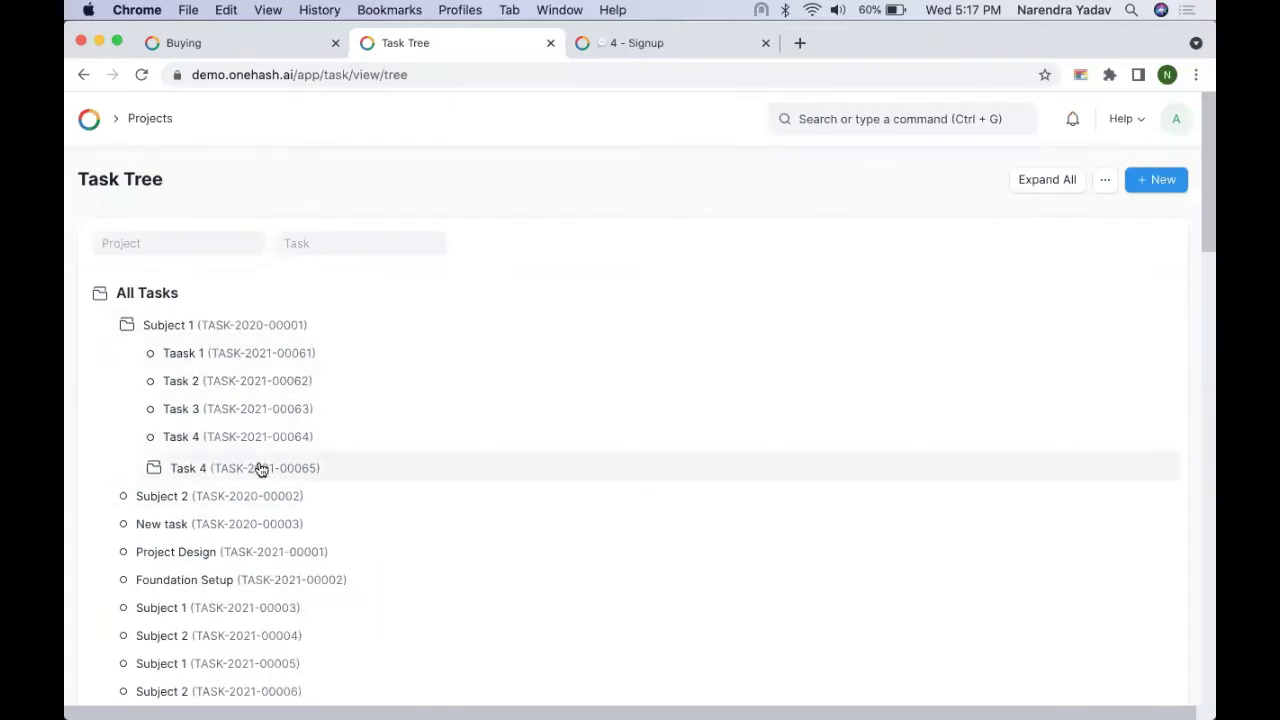
# Step: Tick Is Group on Taask 1 and save it as a group task
pyautogui.click(228, 353)
pyautogui.click(357, 354)
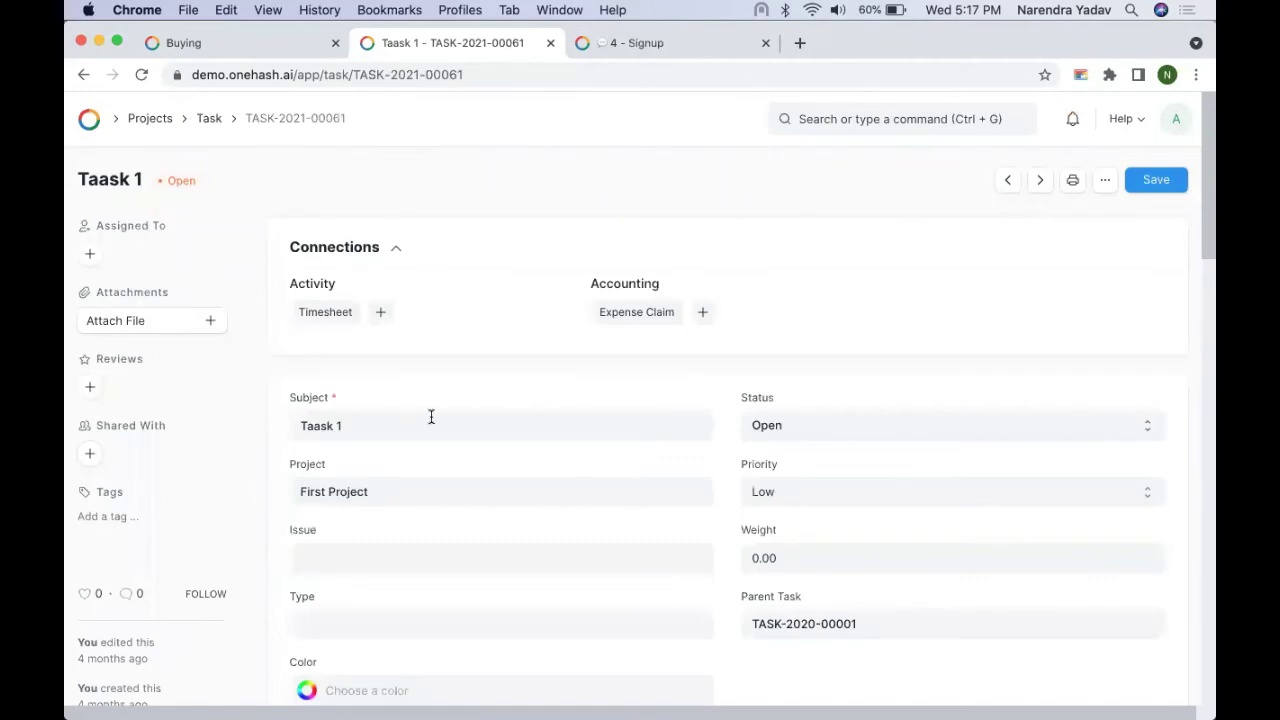
pyautogui.scroll(-5, 431, 417)
pyautogui.click(310, 353)
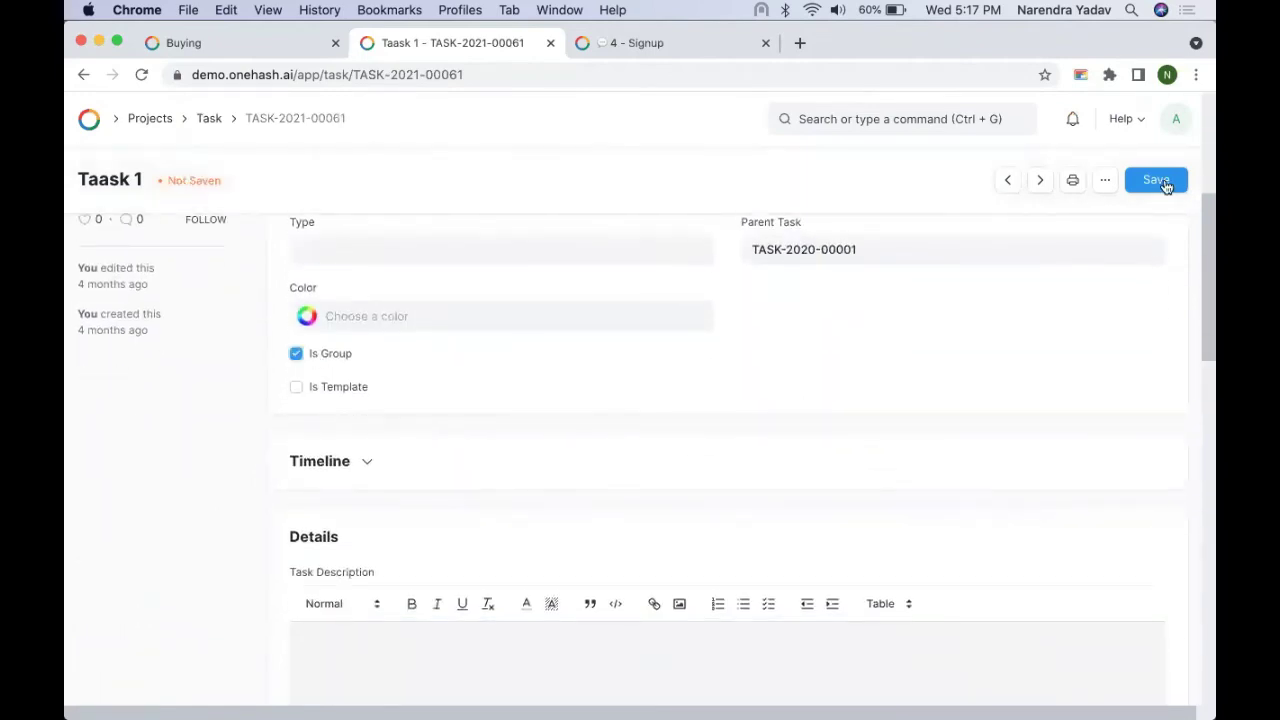
pyautogui.click(1153, 180)
pyautogui.click(866, 144)
pyautogui.click(365, 352)
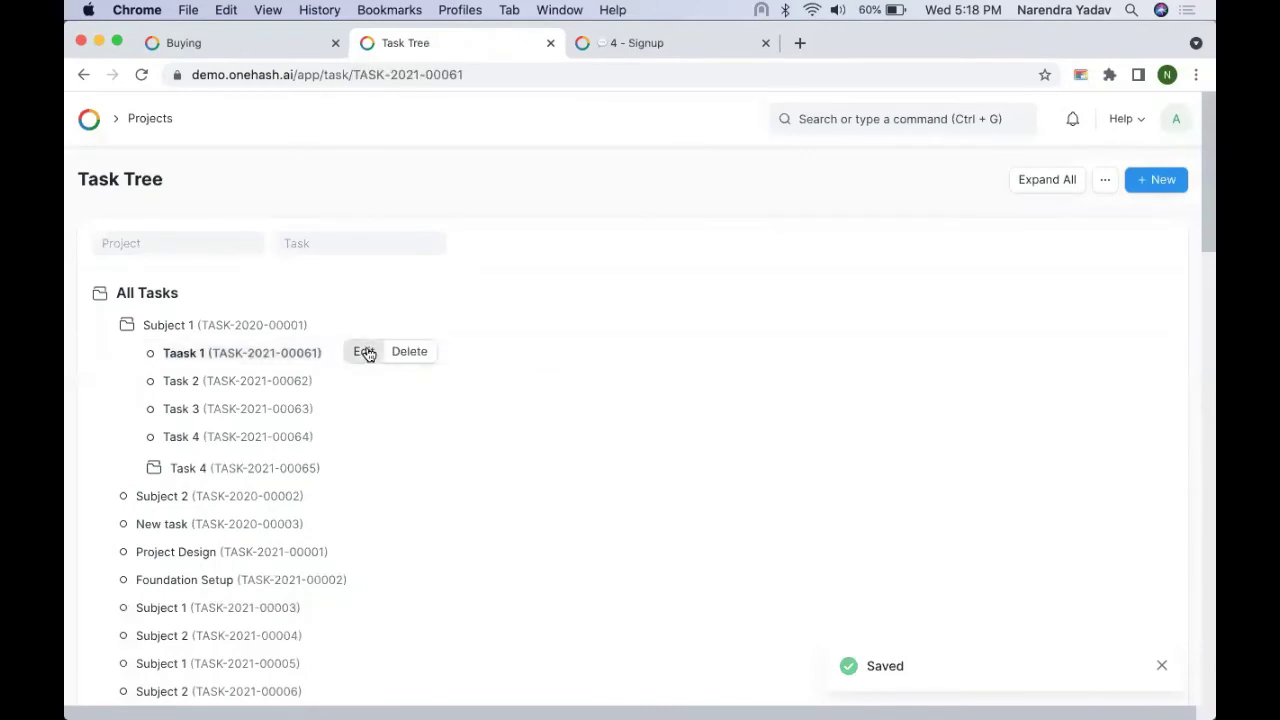
pyautogui.scroll(-5, 419, 462)
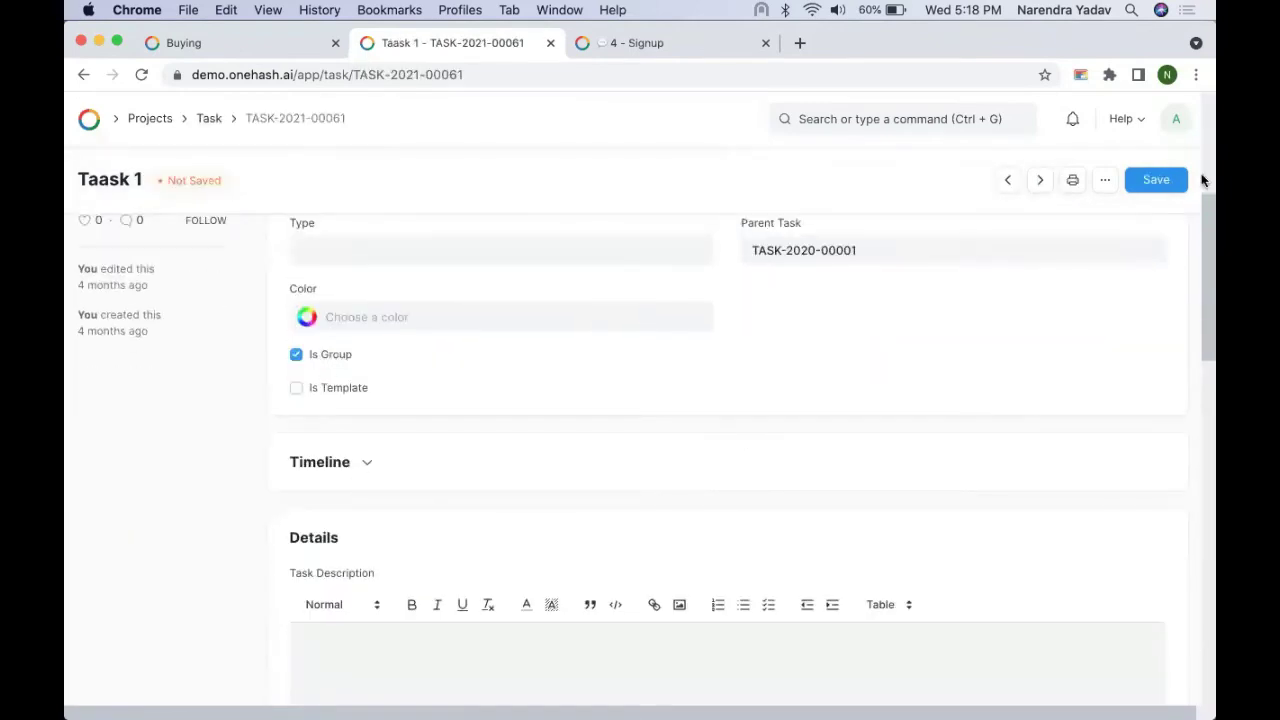
pyautogui.click(1163, 179)
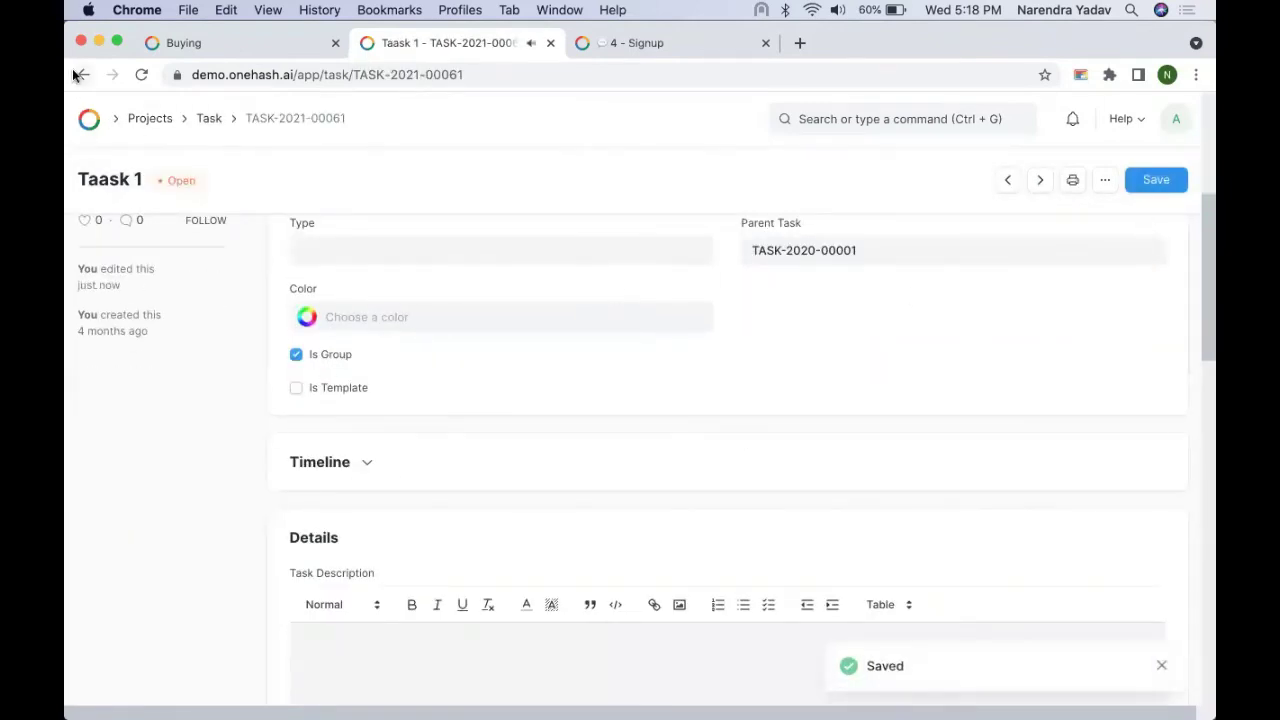
pyautogui.click(80, 75)
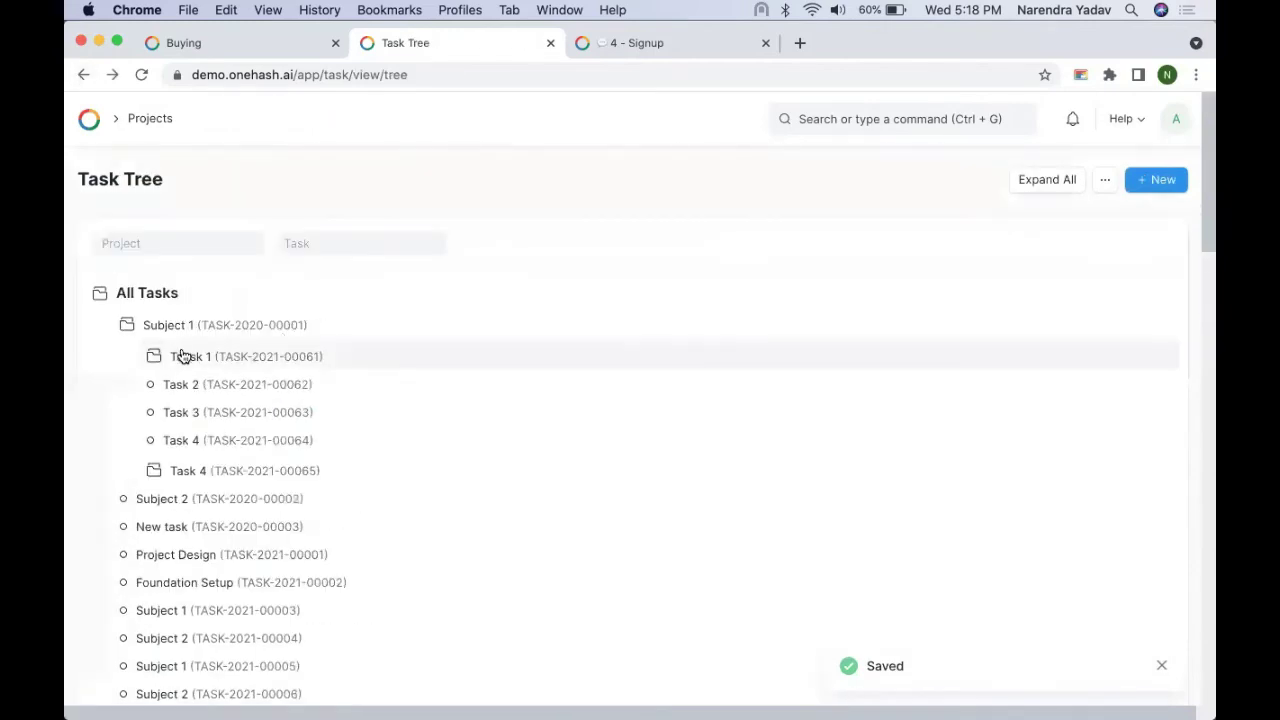
# Step: Add the child task 'Subtask 1' under Taask 1
pyautogui.rightClick(183, 357)
pyautogui.press('Escape')
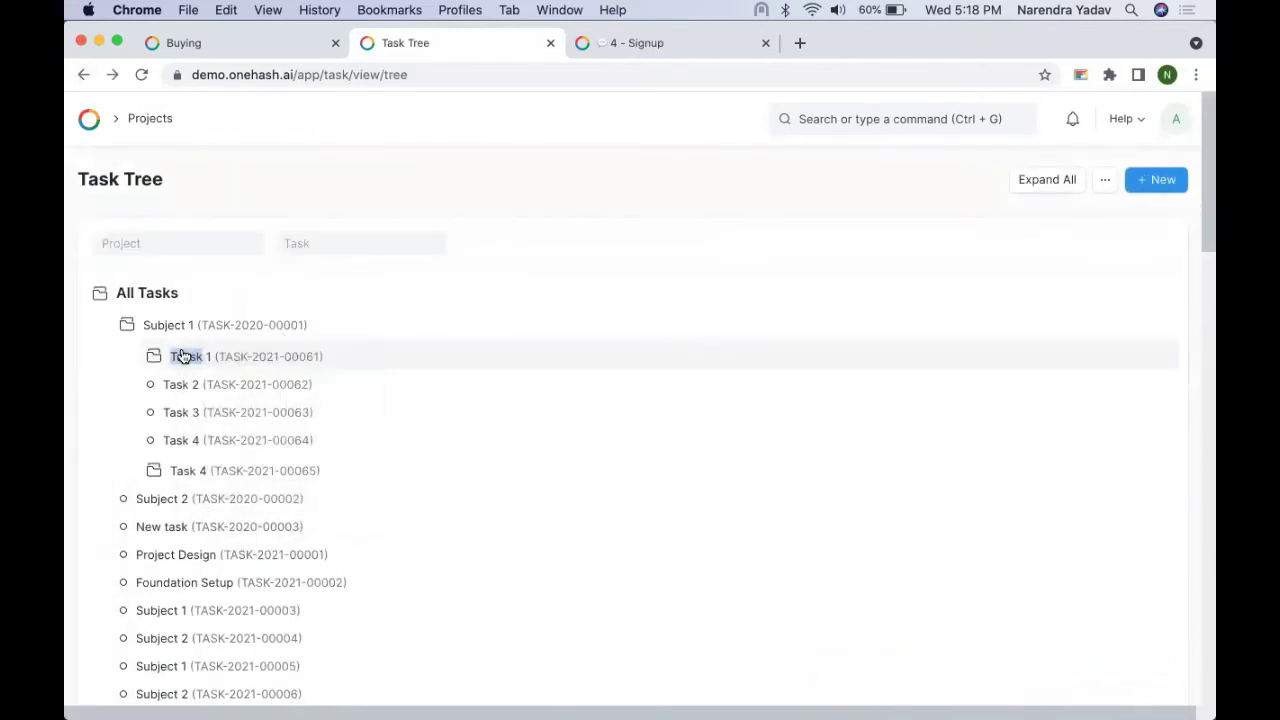
pyautogui.click(183, 357)
pyautogui.click(425, 356)
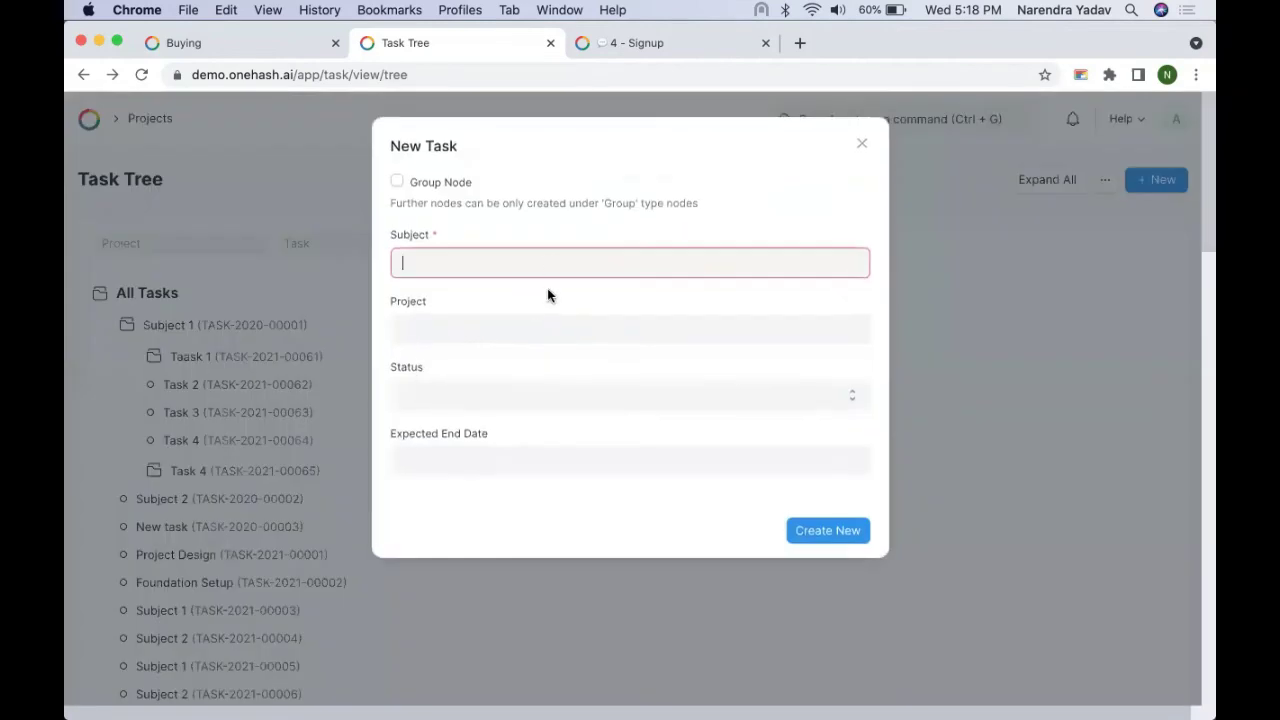
pyautogui.write('Subtask 1')
pyautogui.click(828, 530)
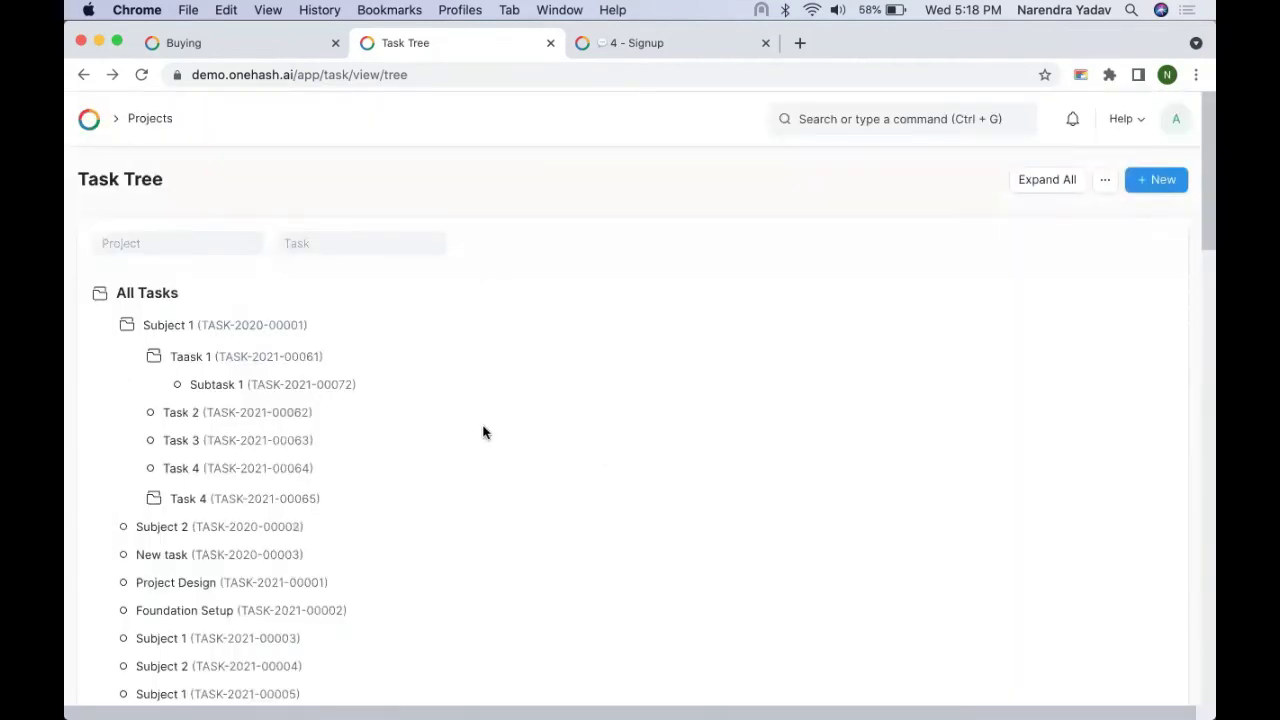
# Step: Switch to the task list and return to the Home workspace
pyautogui.click(1105, 179)
pyautogui.click(975, 214)
pyautogui.click(88, 120)
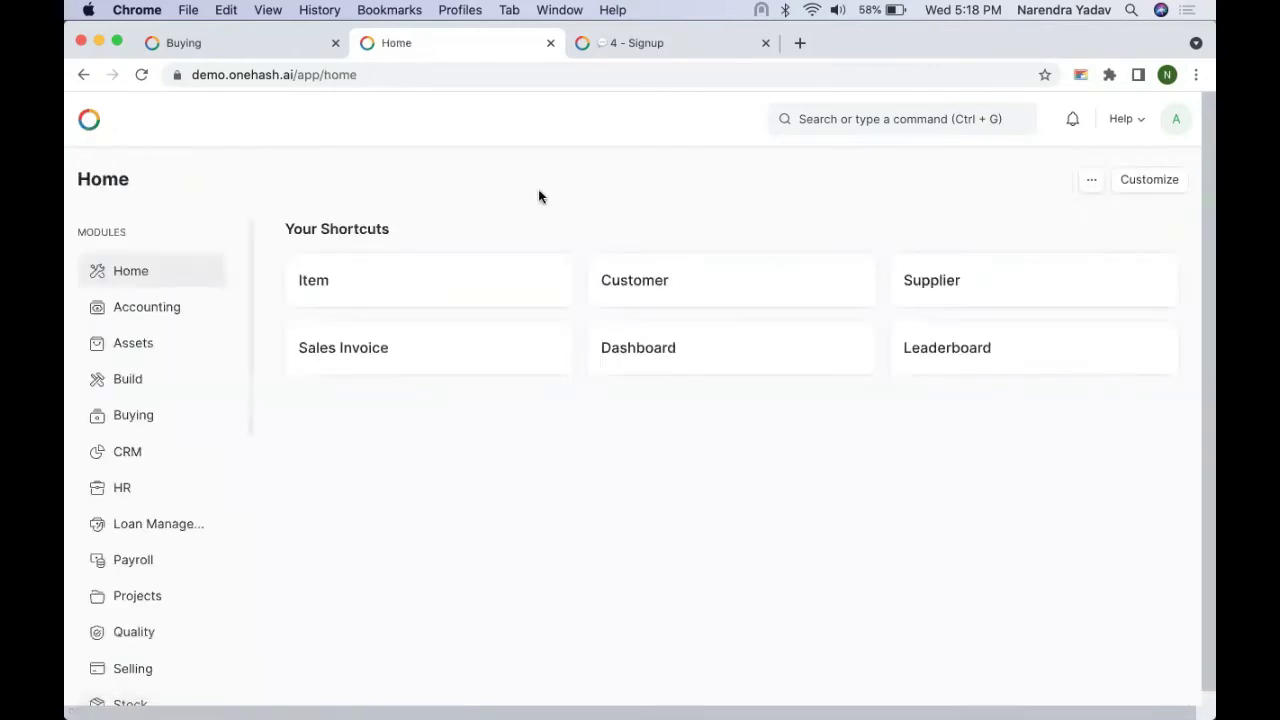
# Step: Open the Aryanveda Herbals lead from the CRM leads list
pyautogui.click(127, 451)
pyautogui.scroll(-3, 390, 399)
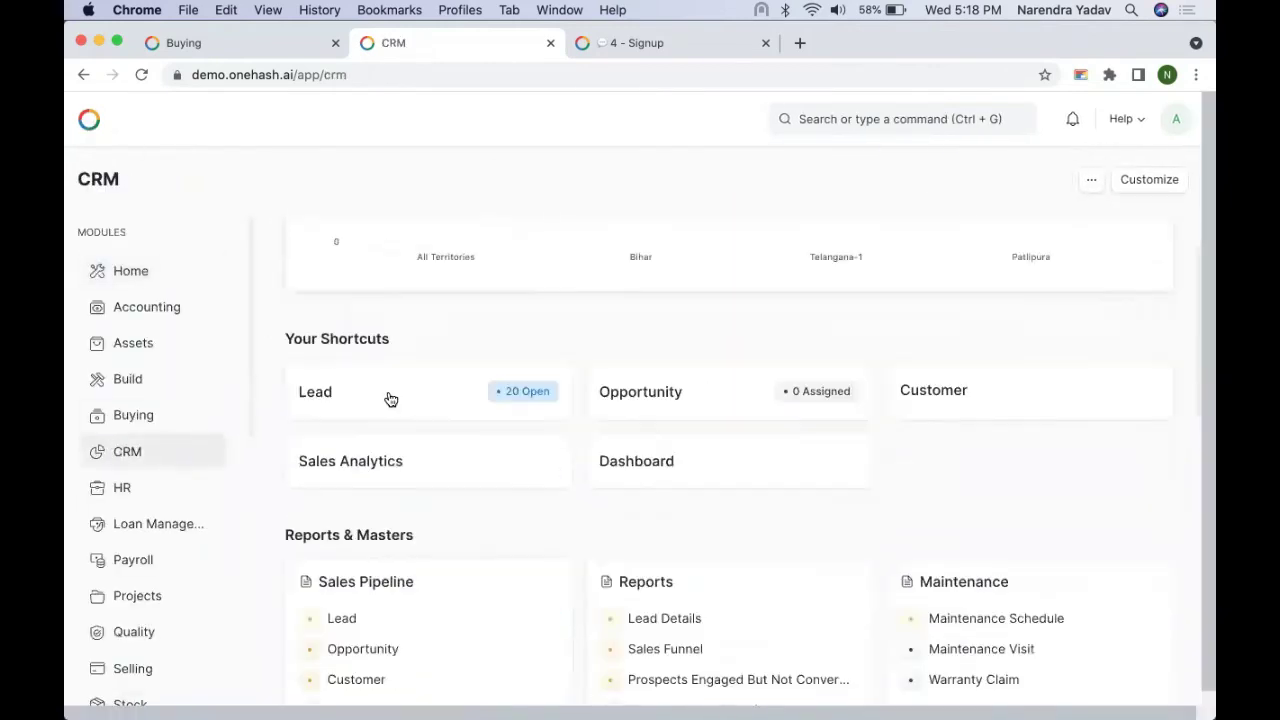
pyautogui.click(329, 351)
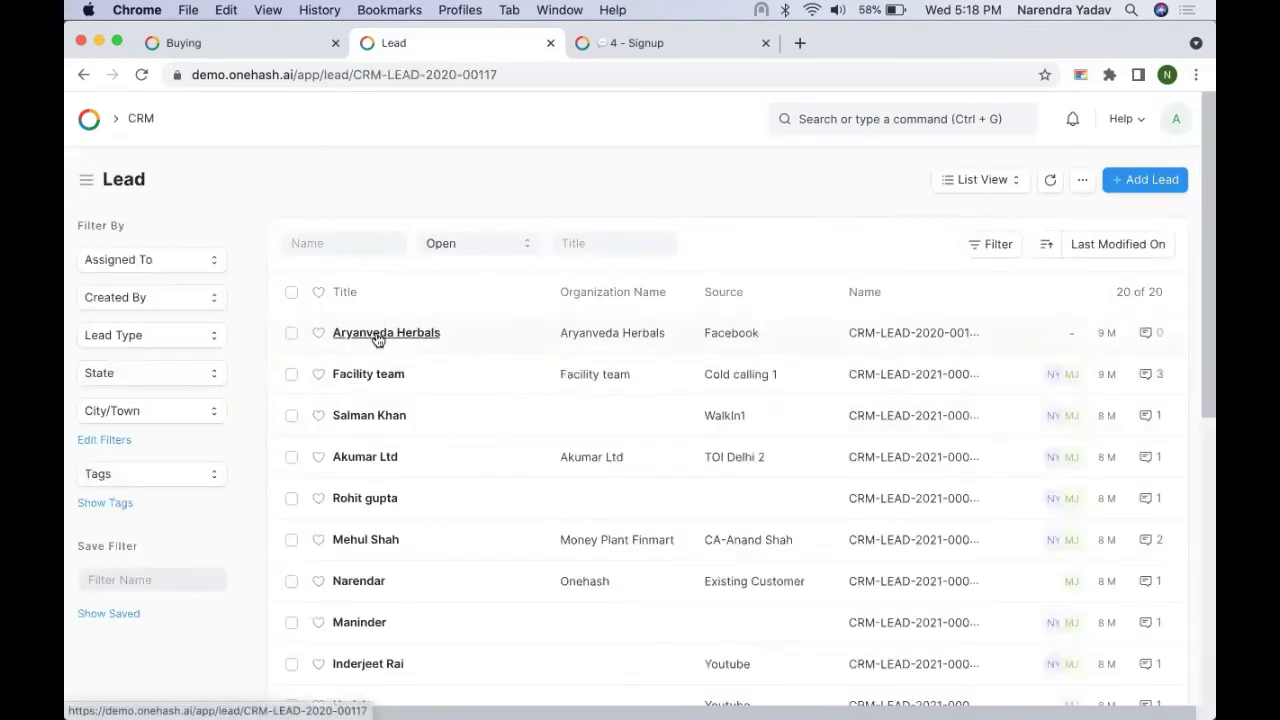
pyautogui.click(377, 336)
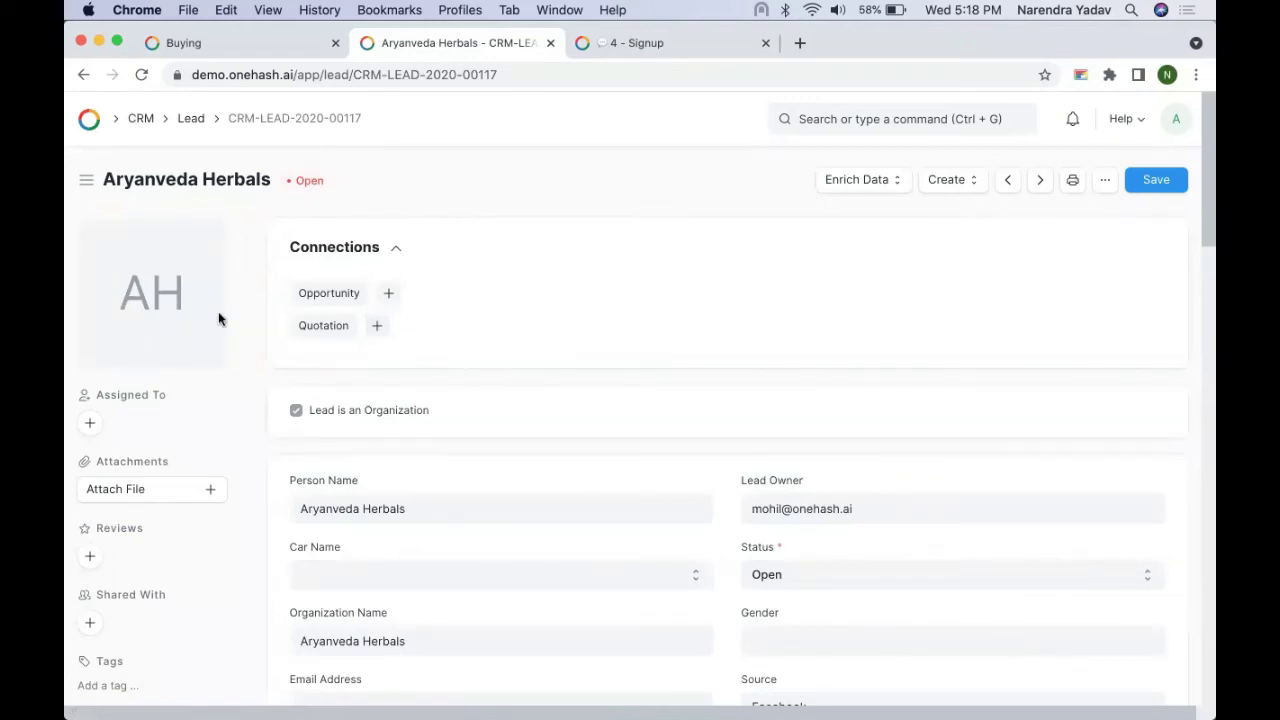
# Step: Open and close the Assign and Attach File forms without making changes
pyautogui.moveTo(218, 320)
pyautogui.click(83, 426)
pyautogui.click(663, 204)
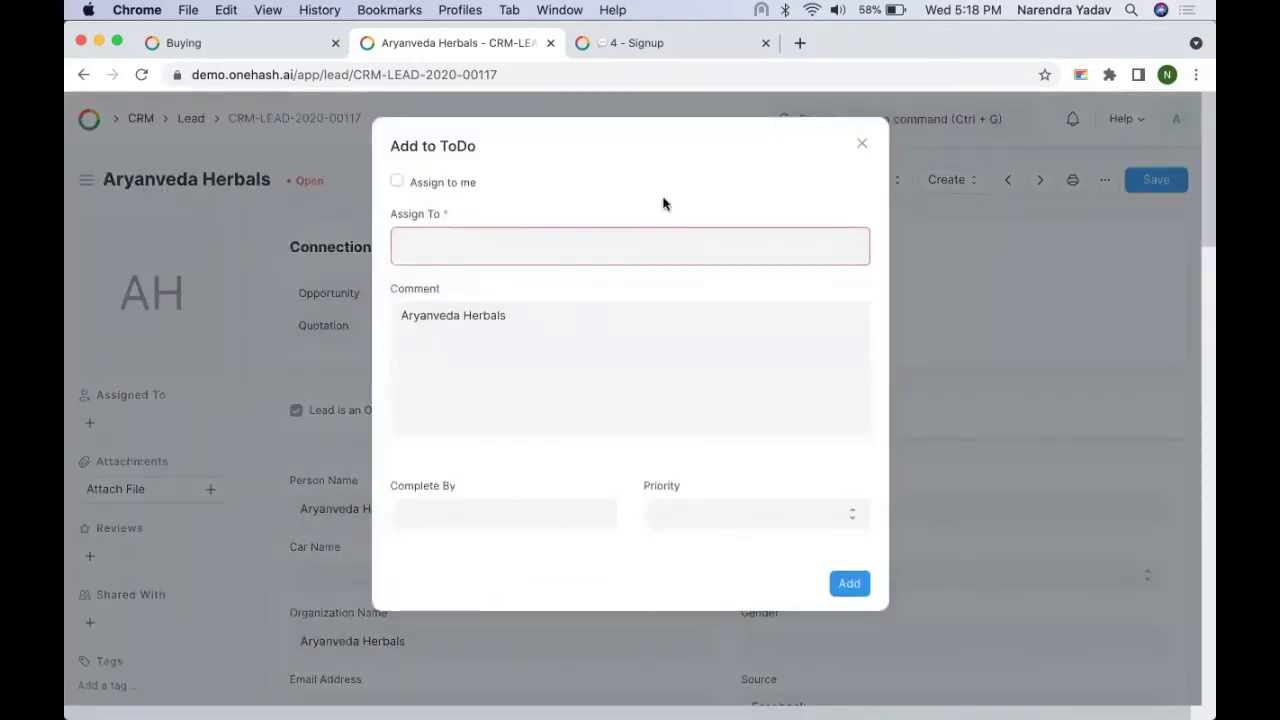
pyautogui.click(863, 145)
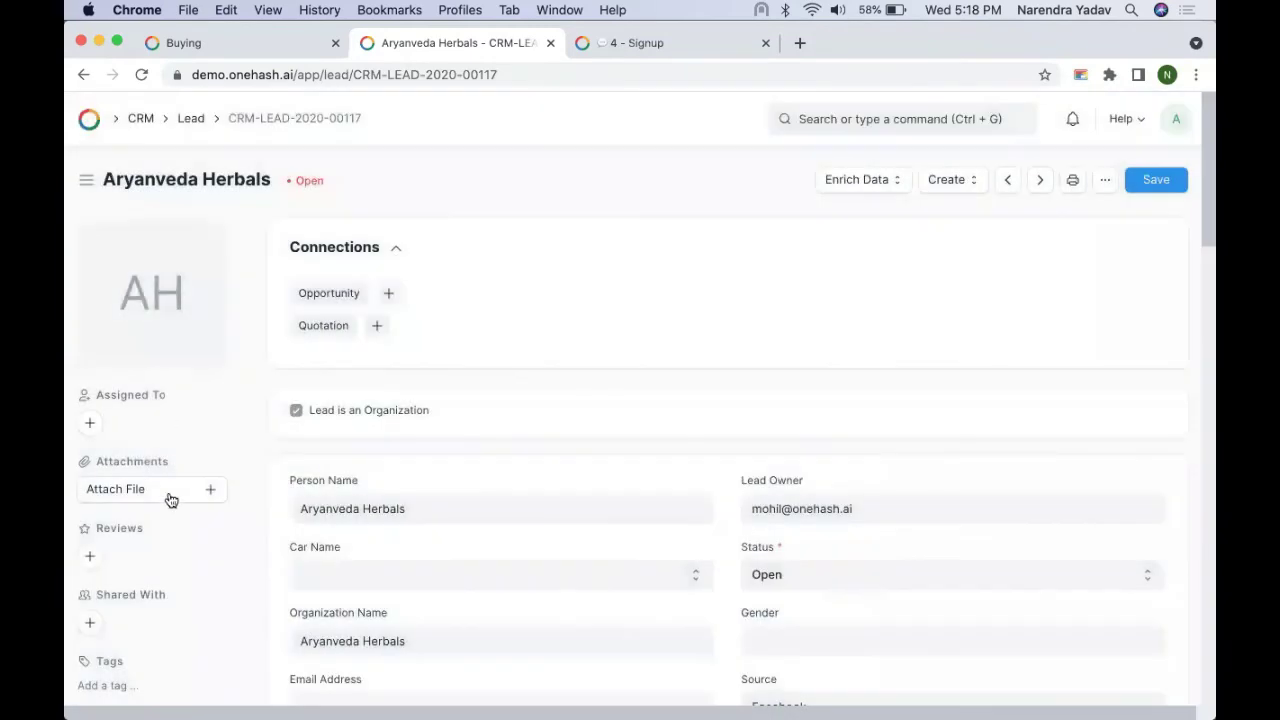
pyautogui.click(169, 494)
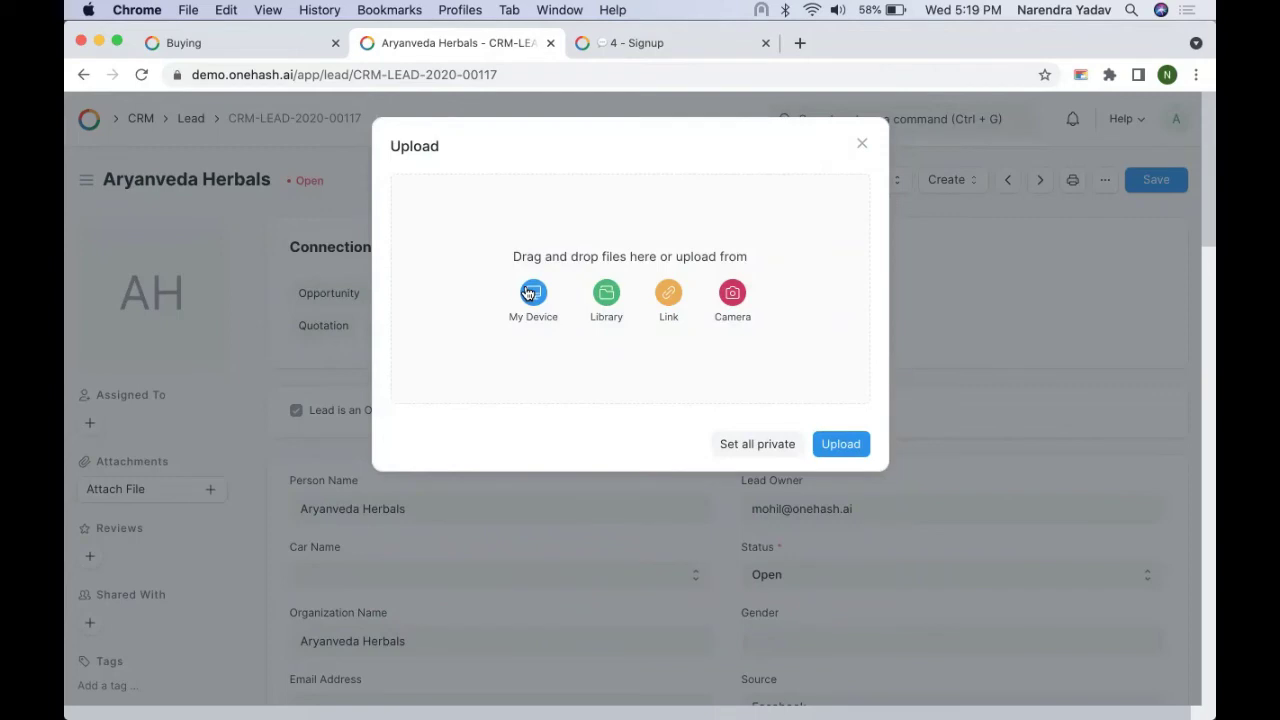
pyautogui.click(861, 144)
# Step: Close the Share dialog without sharing and like the lead
pyautogui.scroll(-5, 146, 485)
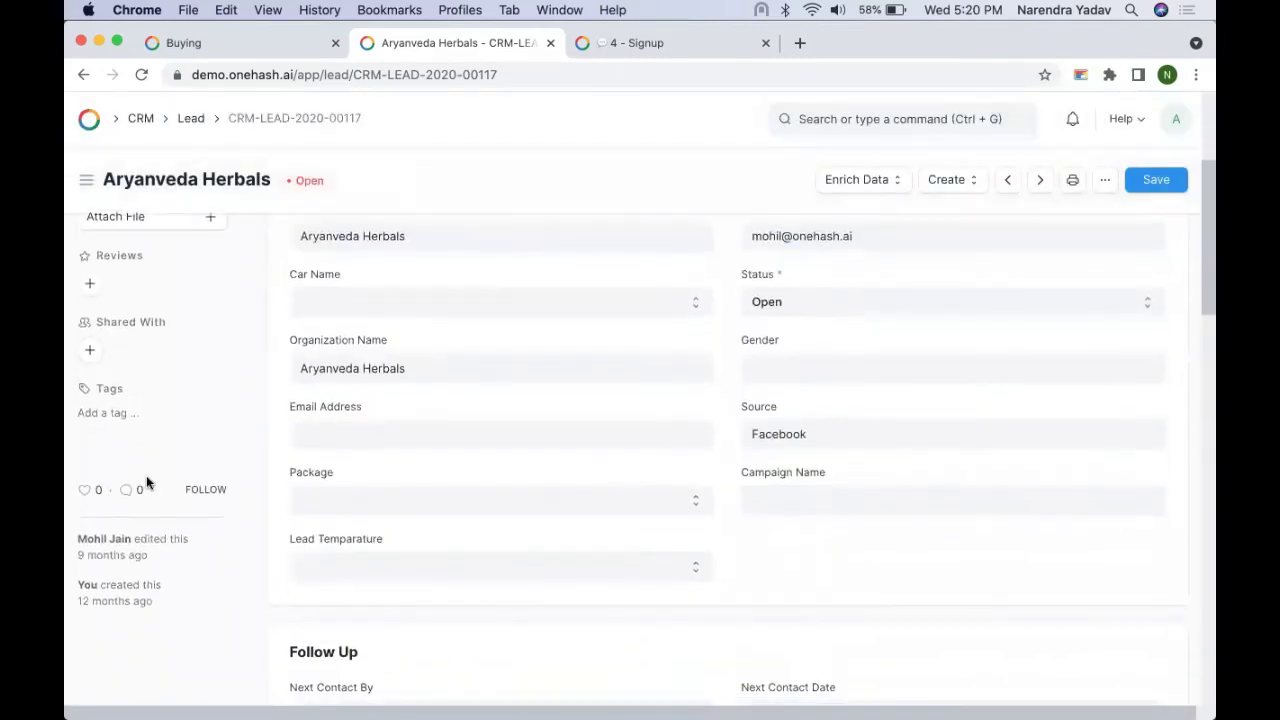
pyautogui.click(89, 351)
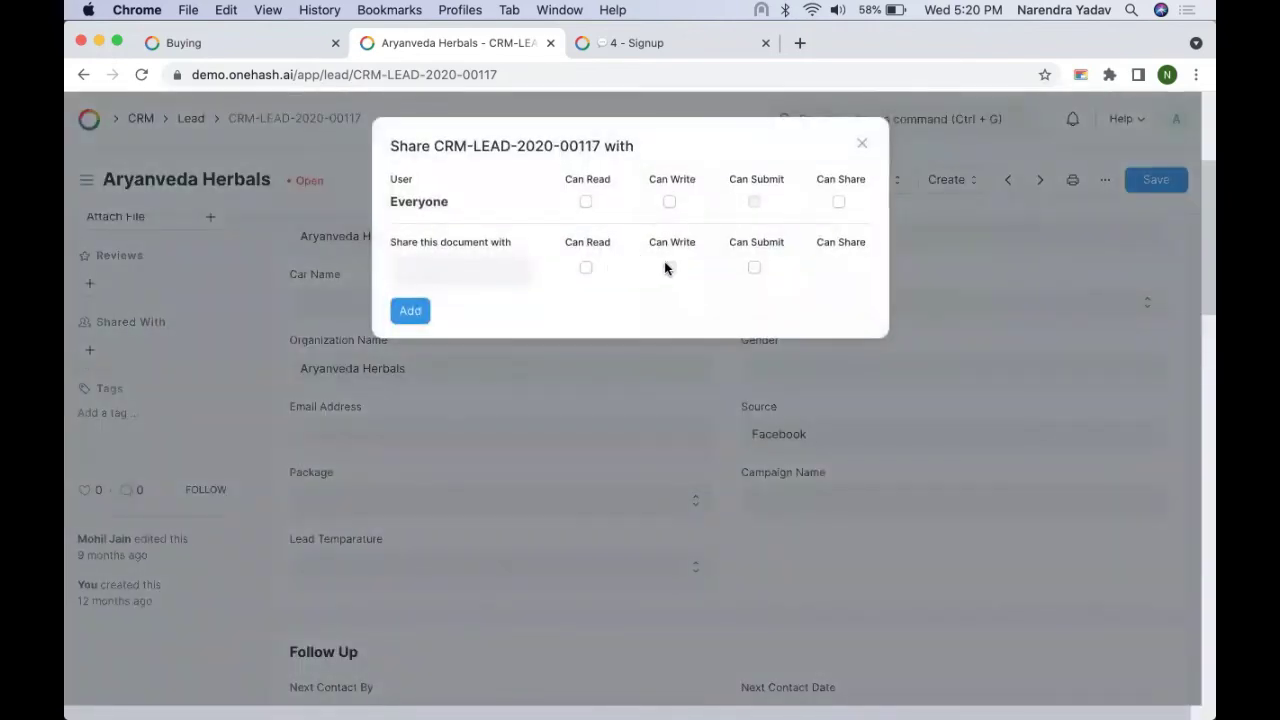
pyautogui.click(862, 145)
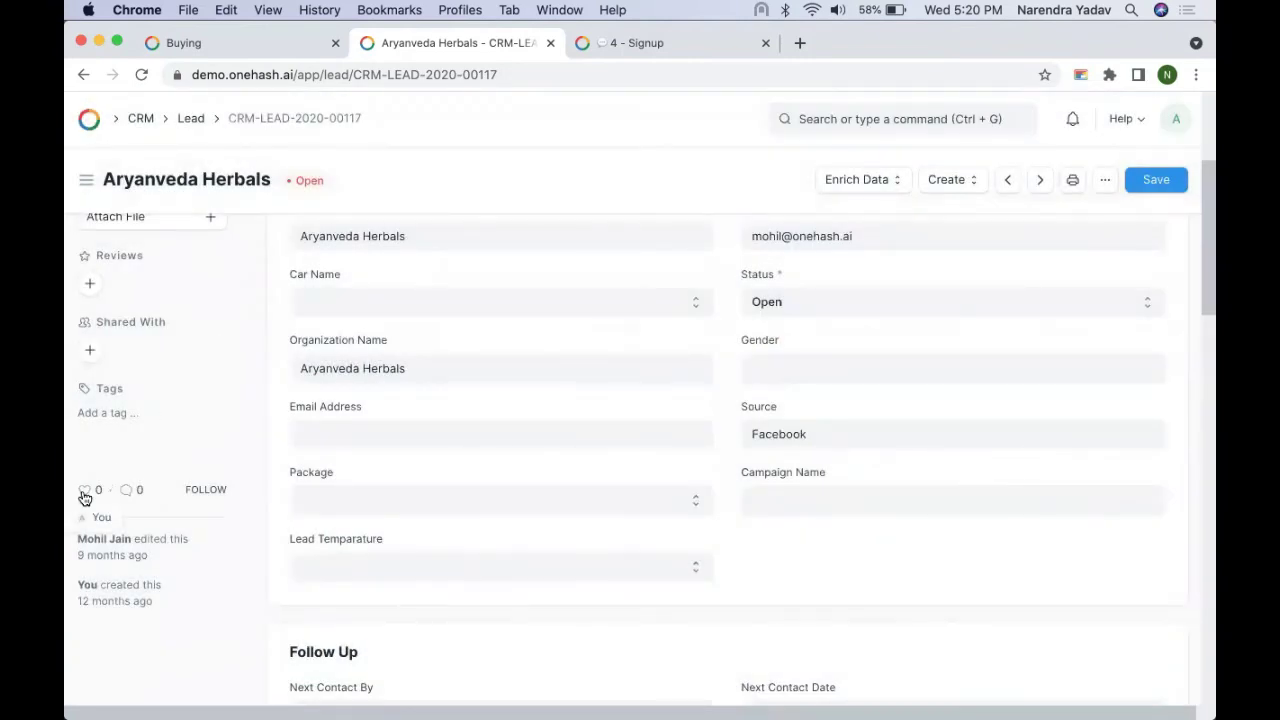
pyautogui.click(85, 492)
# Step: Jump to the lead's comments and toggle the activity feed between communications and all
pyautogui.click(126, 491)
pyautogui.scroll(-5, 590, 393)
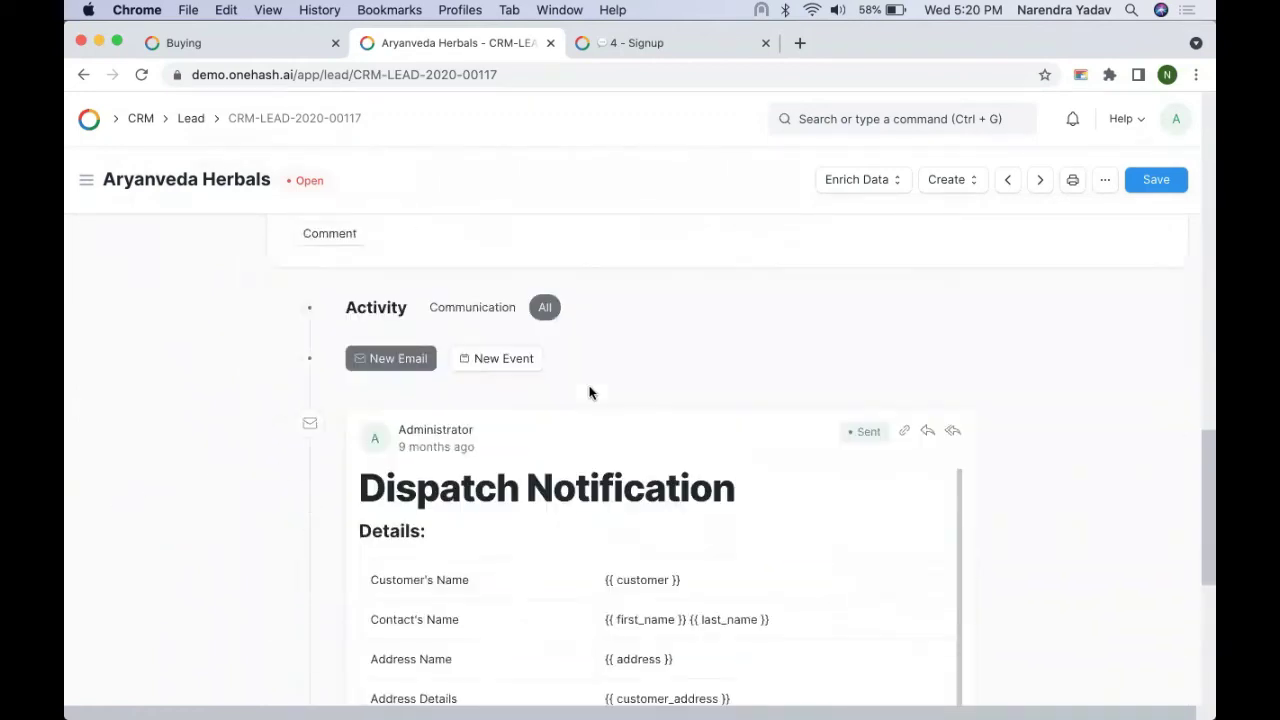
pyautogui.scroll(6, 590, 392)
pyautogui.scroll(-4, 566, 428)
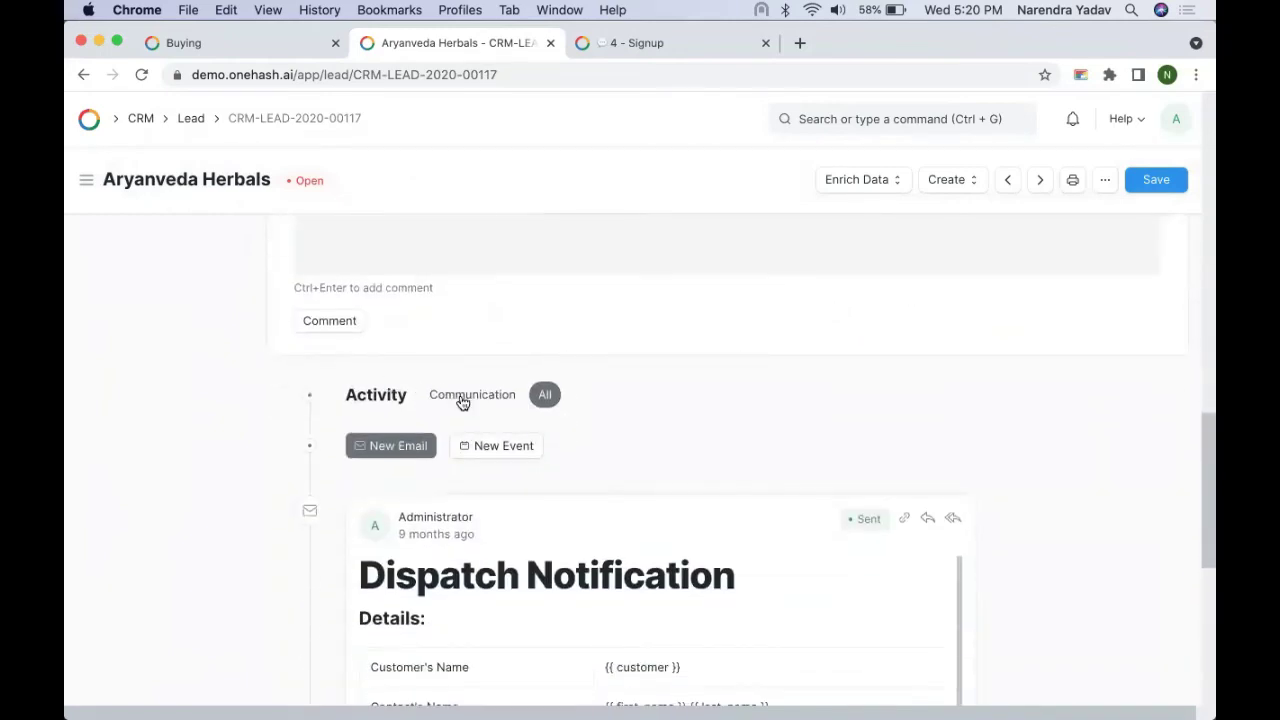
pyautogui.click(462, 397)
pyautogui.click(543, 394)
# Step: Post the comment 'ksdjvbkjsdf' on the lead
pyautogui.scroll(1, 519, 319)
pyautogui.scroll(2, 519, 319)
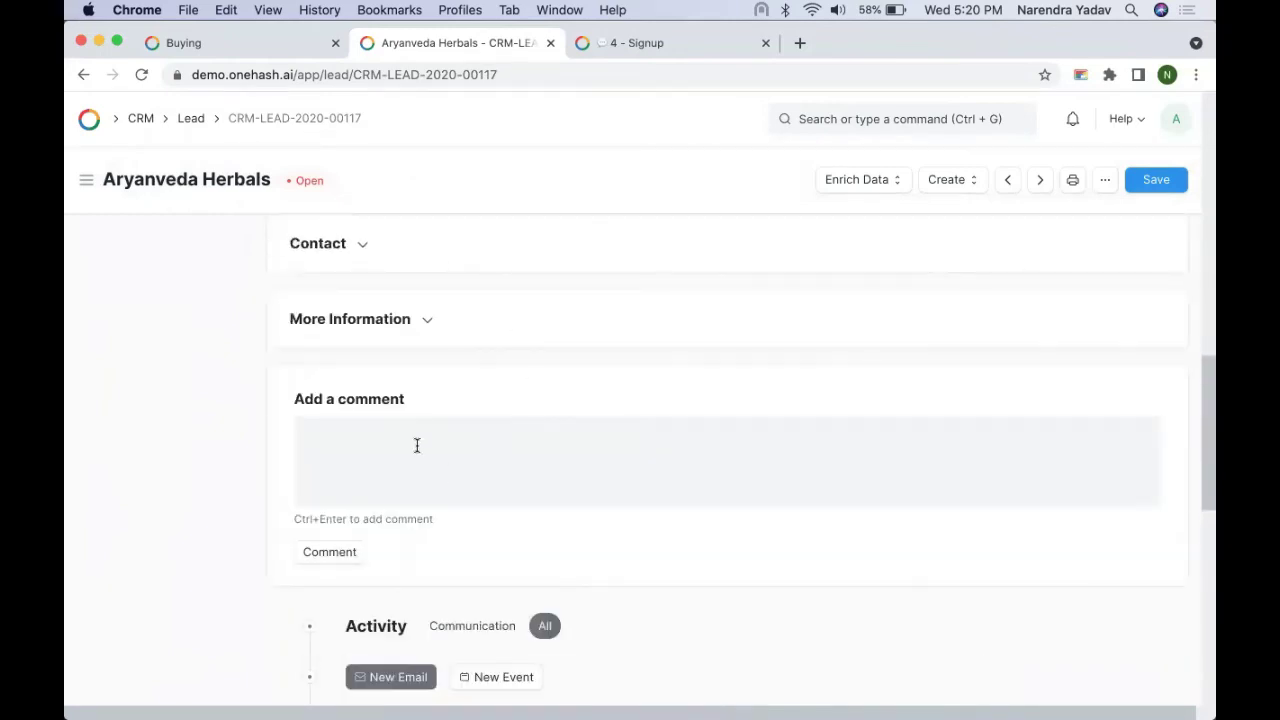
pyautogui.write('ksdjvbkjsdf')
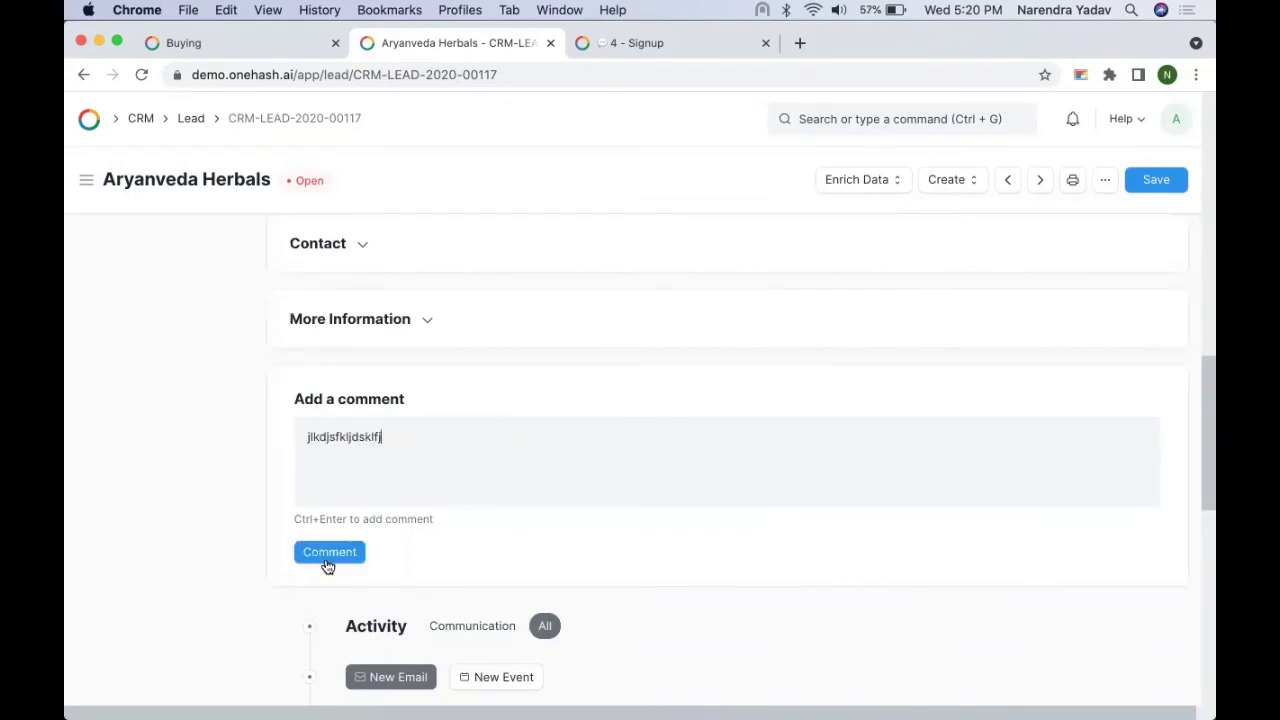
pyautogui.click(327, 552)
# Step: Post a second comment 'hjkfdhkjhfjkds' mentioning the suggested team member
pyautogui.scroll(-4, 545, 522)
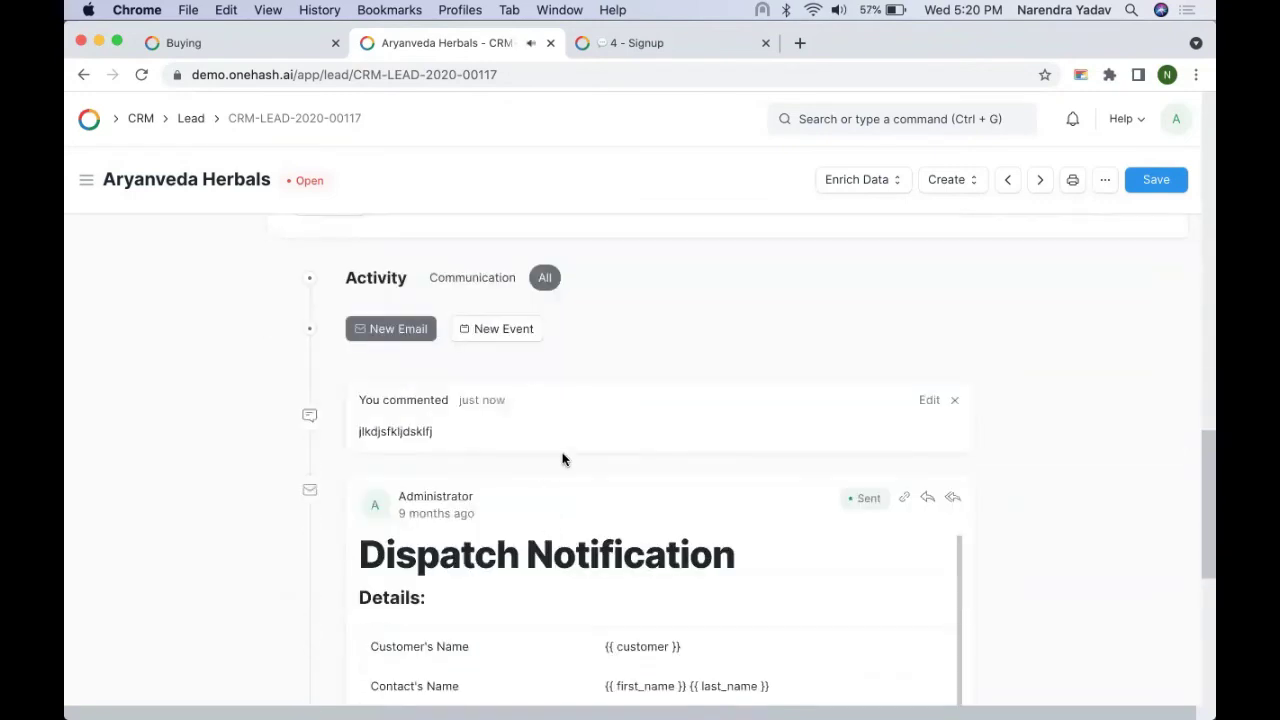
pyautogui.scroll(2, 562, 459)
pyautogui.scroll(1, 562, 459)
pyautogui.click(373, 370)
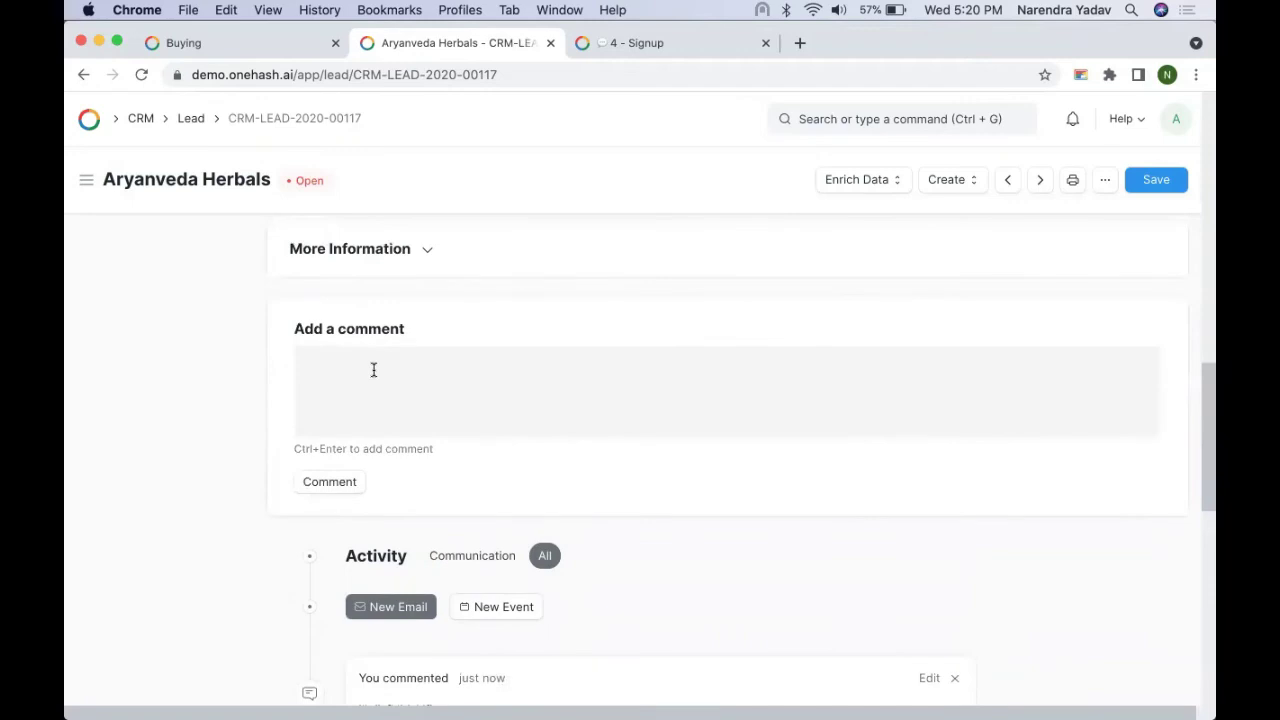
pyautogui.write('@nare')
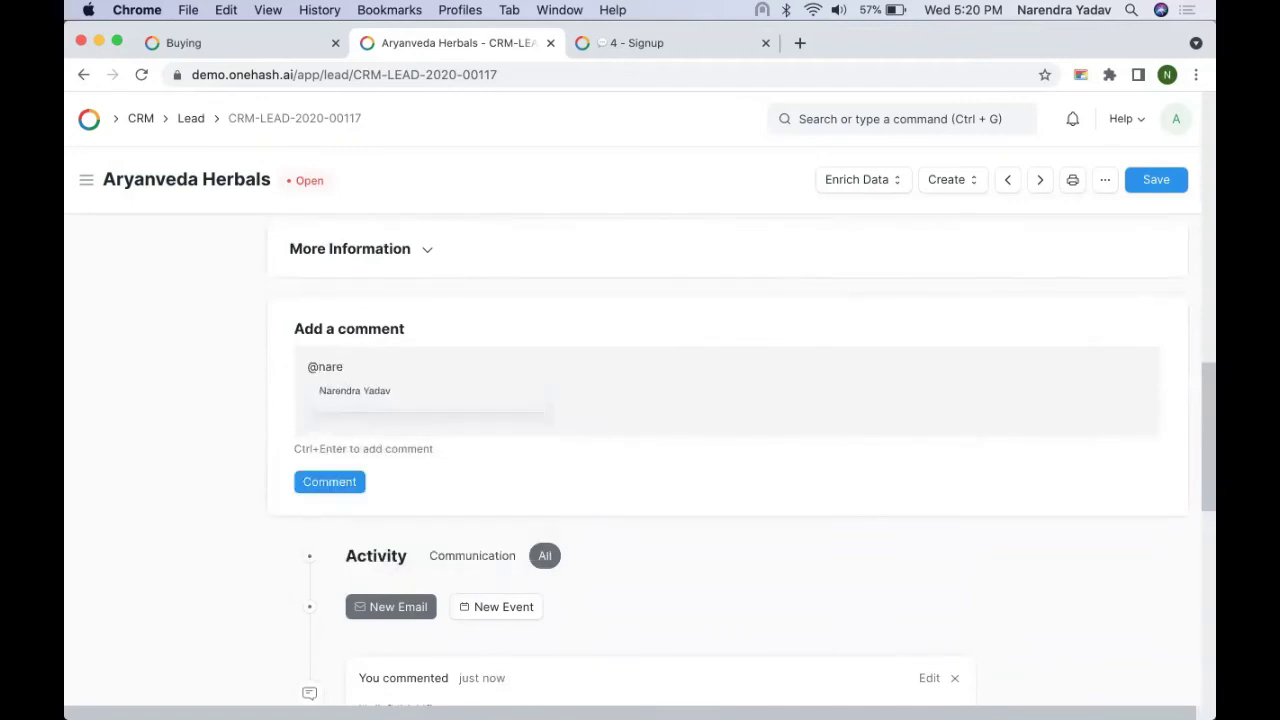
pyautogui.click(409, 394)
pyautogui.write('hjkfdhkjhfjkds')
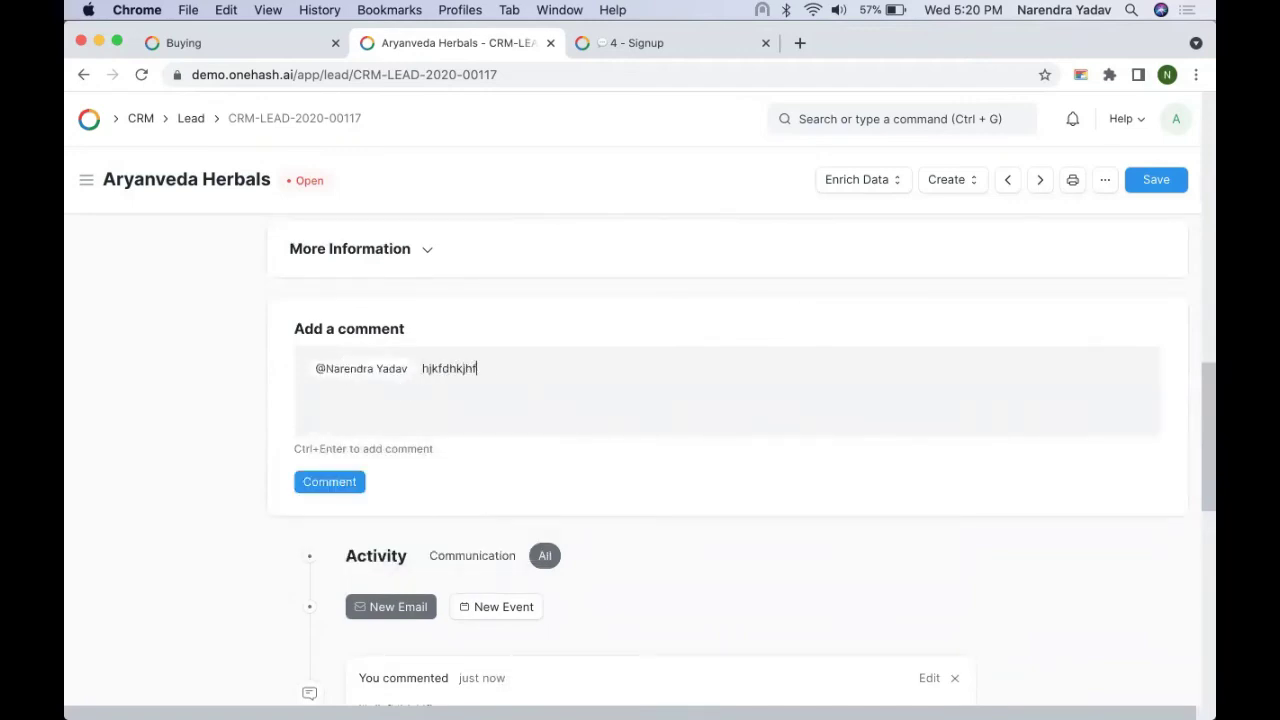
pyautogui.click(347, 482)
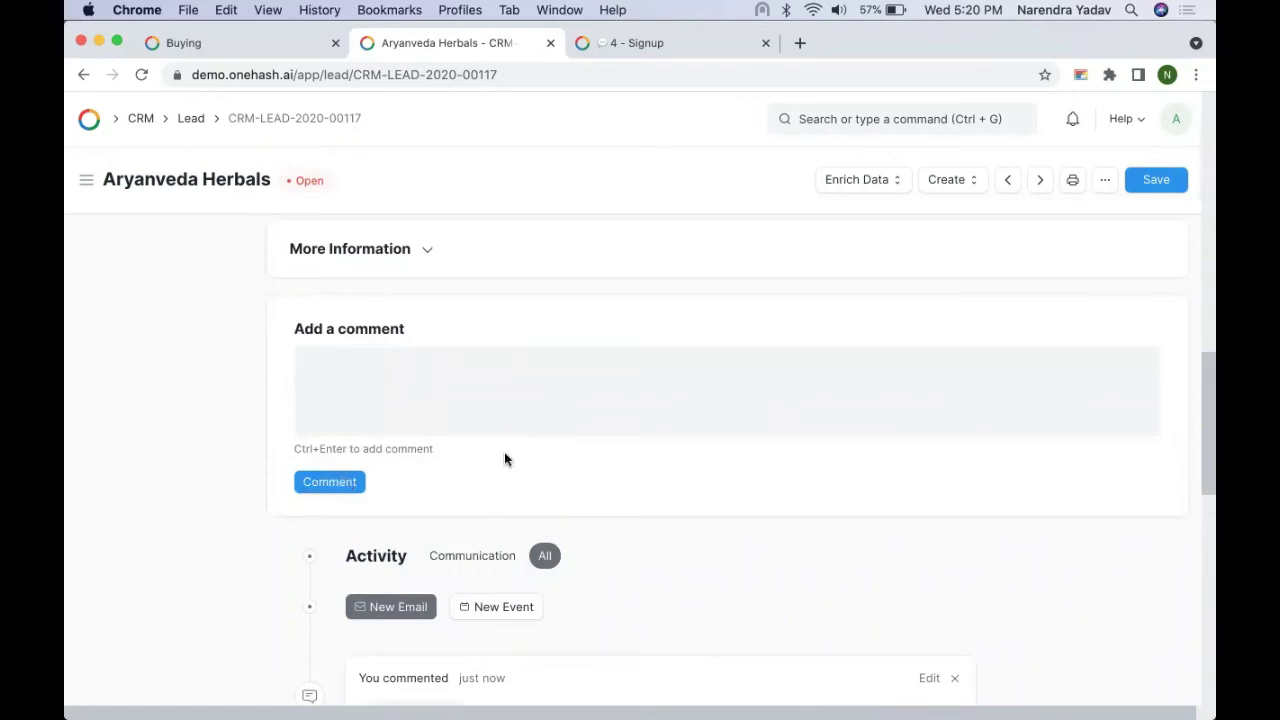
pyautogui.scroll(4, 571, 402)
pyautogui.scroll(3, 571, 402)
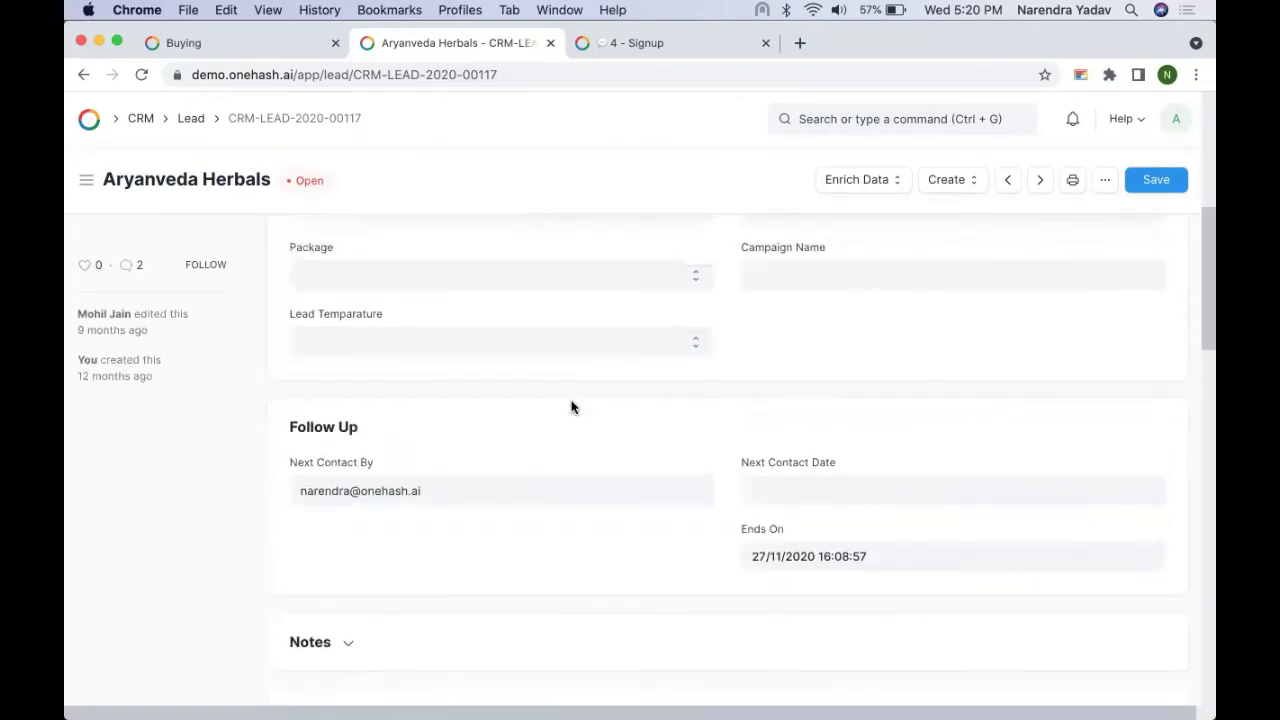
# Step: Check the lead's Person Name and Lead Owner fields, viewing the owner's user record
pyautogui.scroll(5, 571, 406)
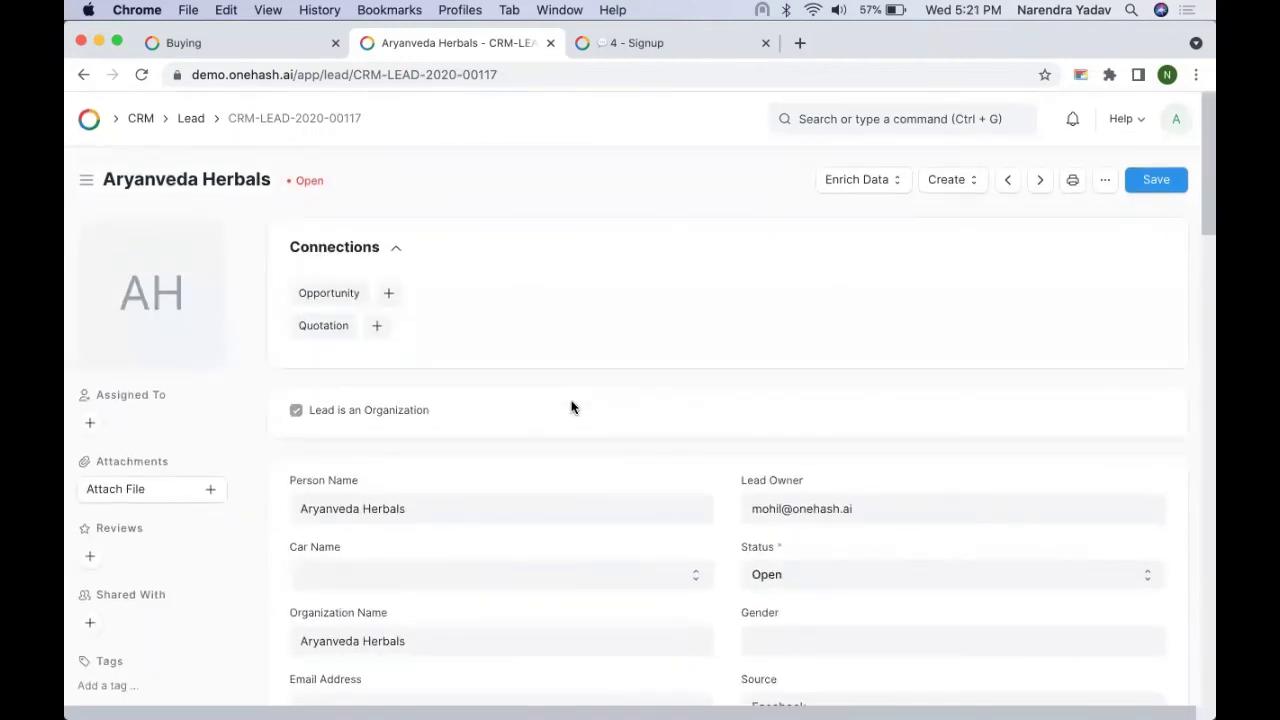
pyautogui.click(436, 503)
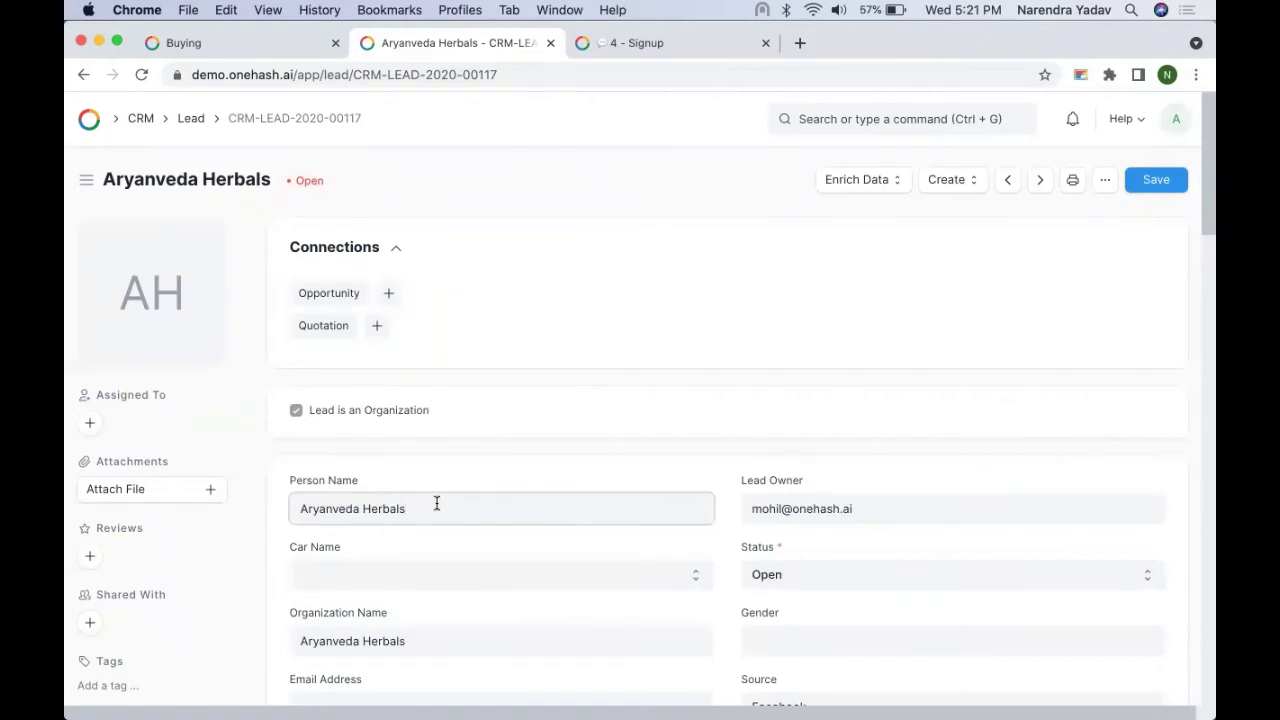
pyautogui.scroll(-3, 436, 503)
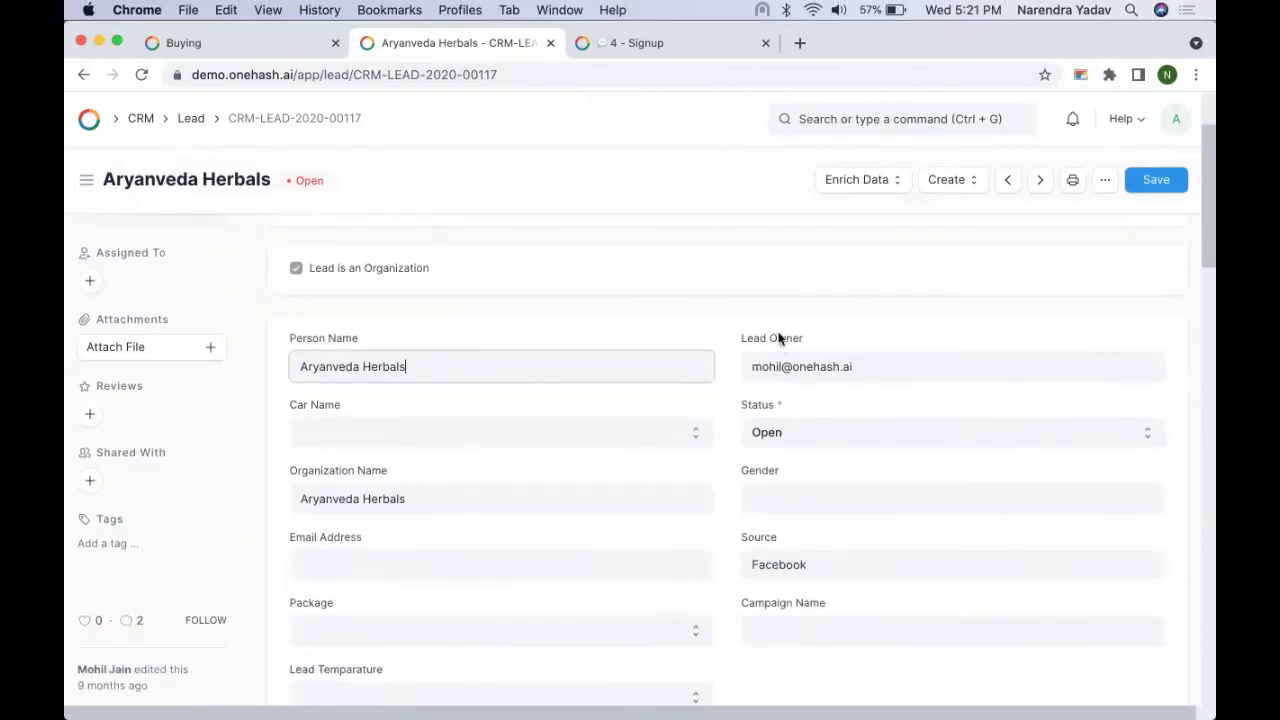
pyautogui.click(797, 367)
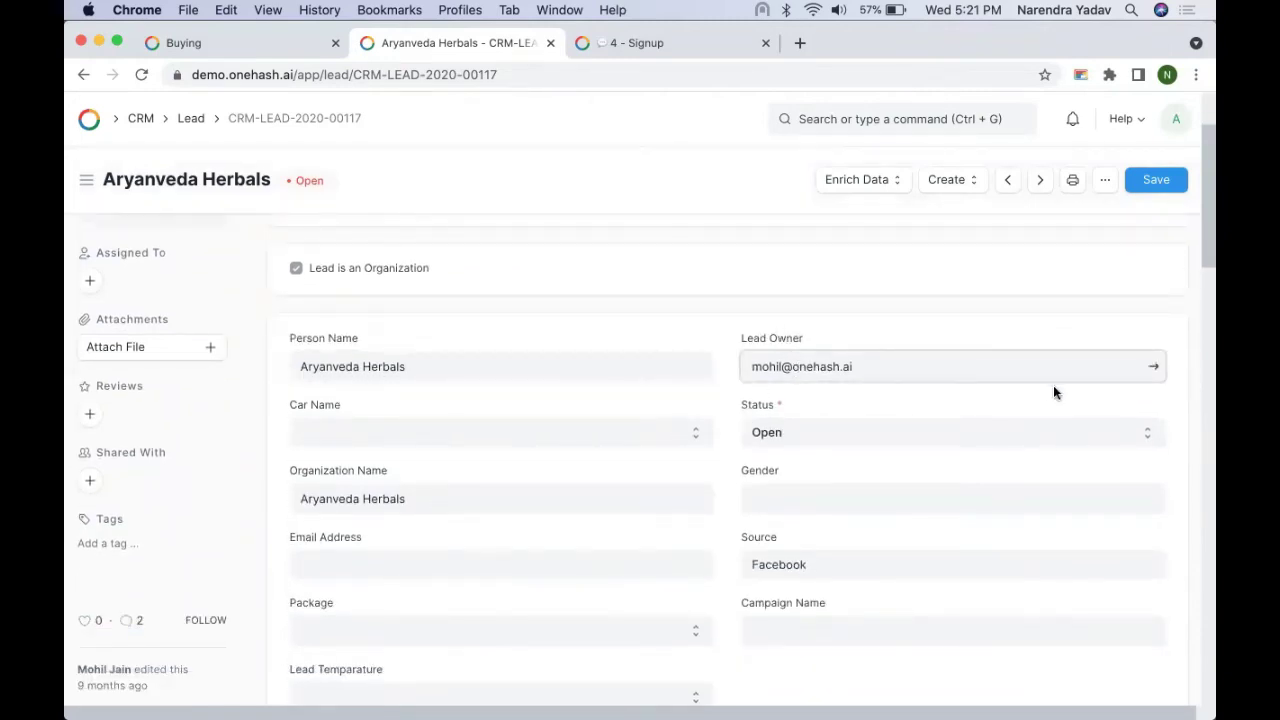
pyautogui.click(1155, 372)
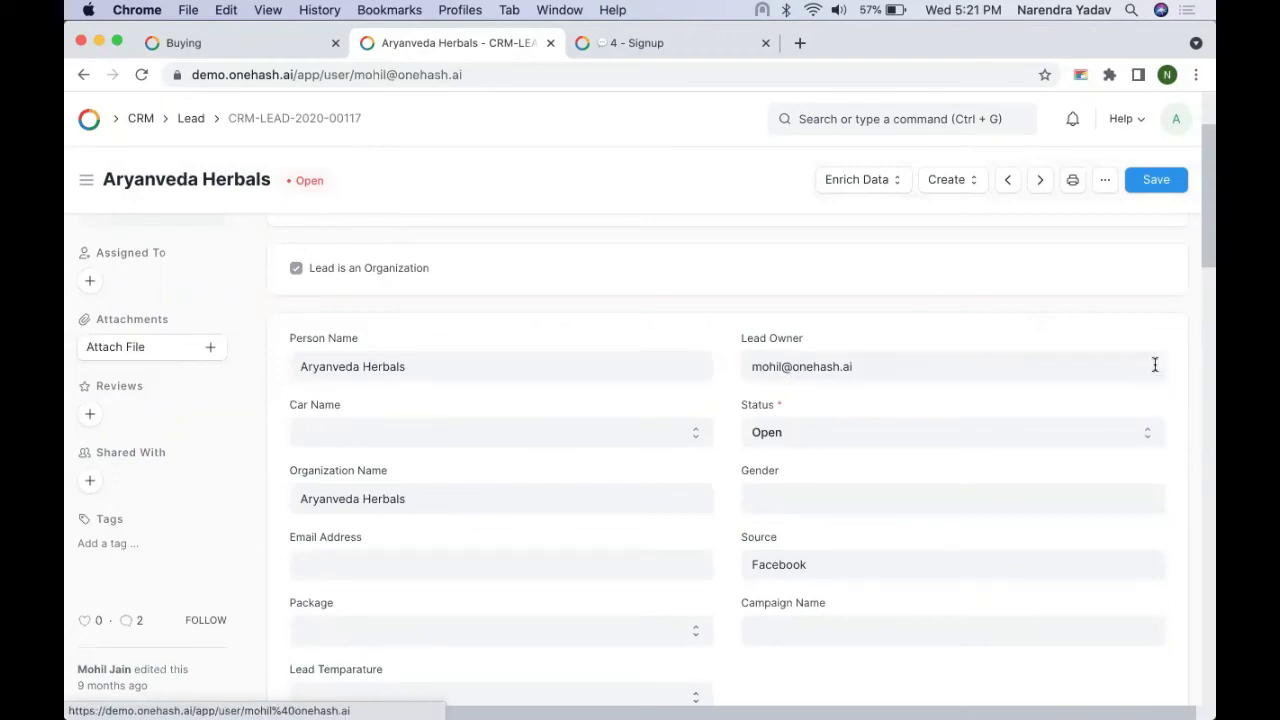
pyautogui.click(83, 75)
# Step: Look through the Package choices and the Ends On date picker, leaving both unchanged
pyautogui.scroll(-5, 626, 354)
pyautogui.click(589, 334)
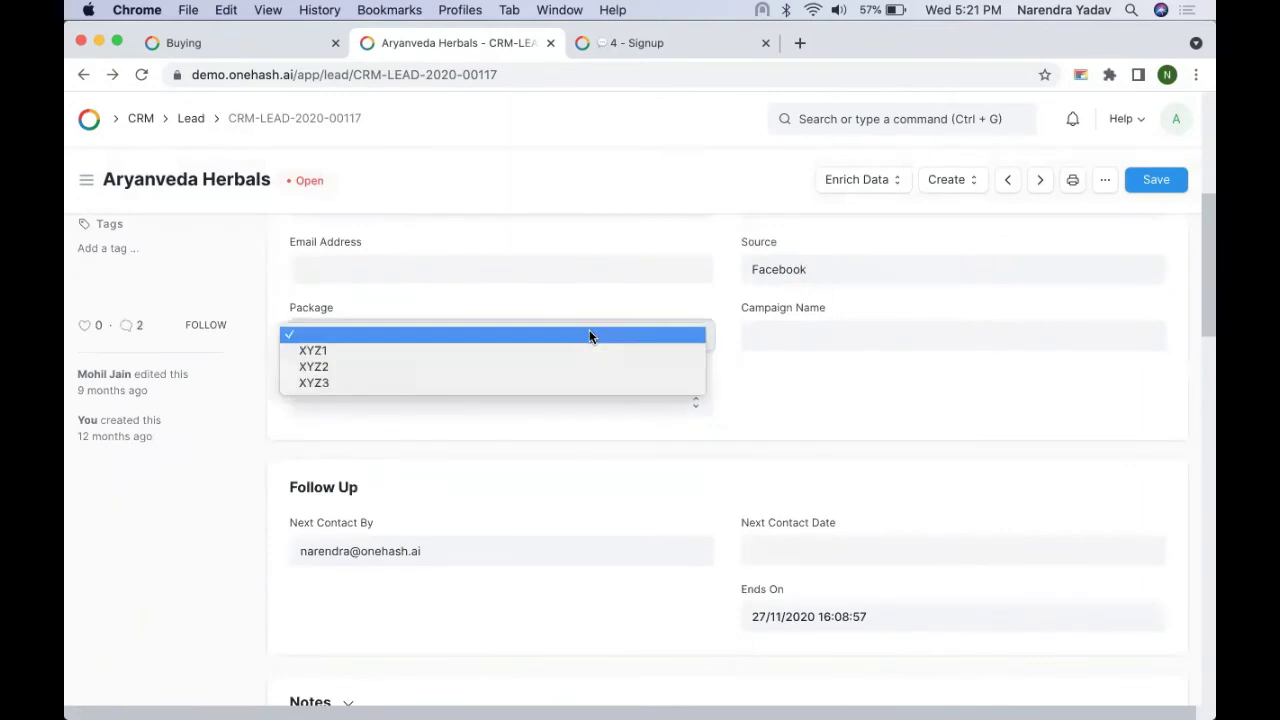
pyautogui.click(569, 330)
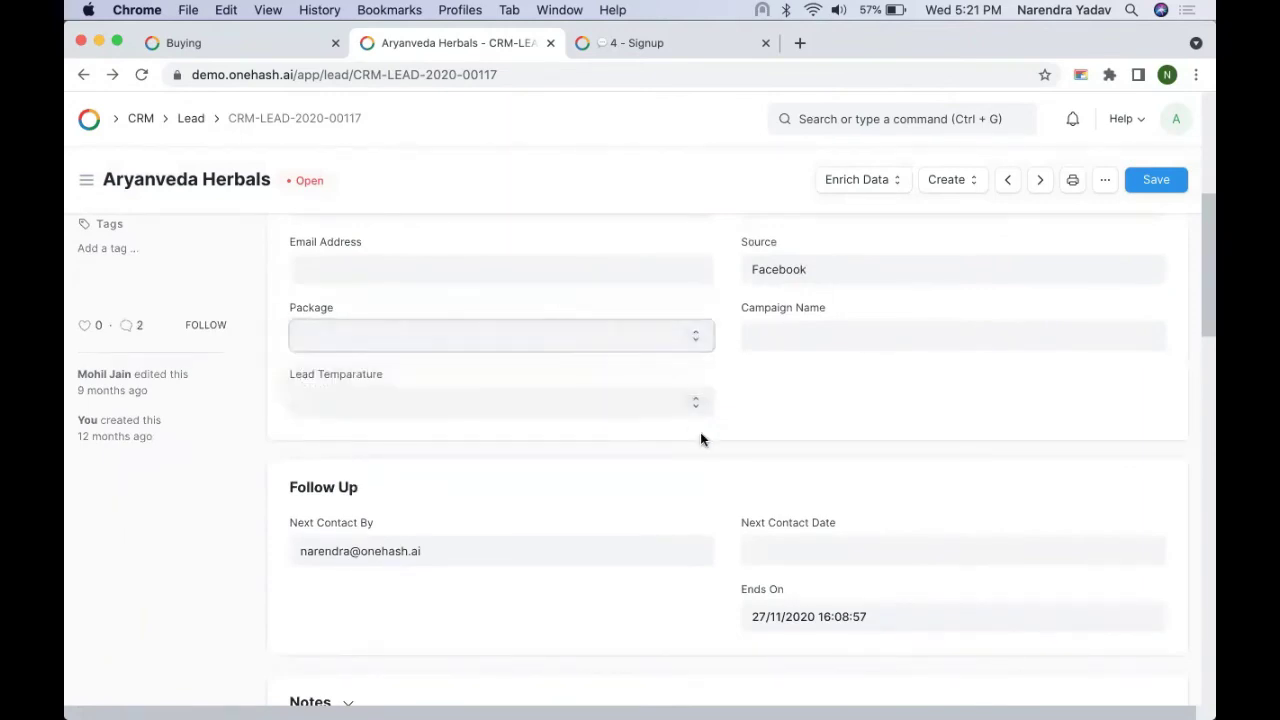
pyautogui.scroll(-3, 700, 435)
pyautogui.click(926, 446)
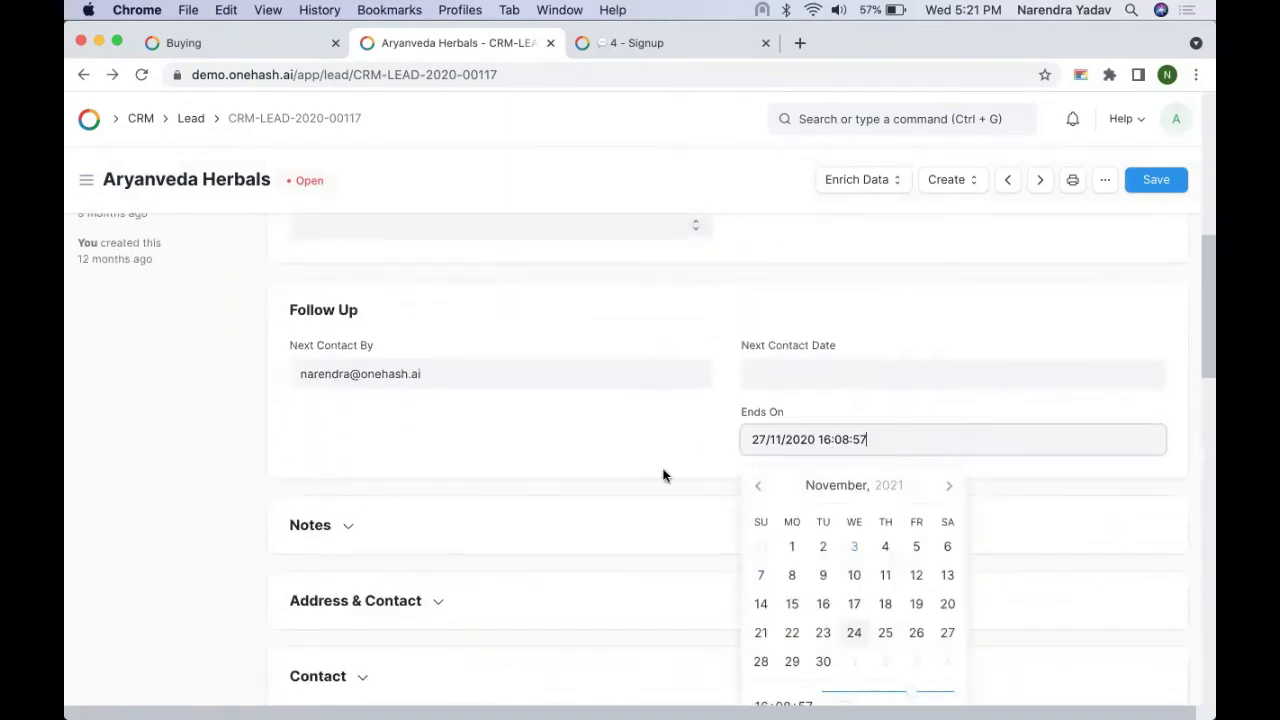
pyautogui.click(614, 443)
pyautogui.scroll(-2, 600, 440)
# Step: Add the note 'hjkhjkhjfkda' formatted bold, italic and as a numbered list
pyautogui.click(278, 434)
pyautogui.scroll(-3, 700, 450)
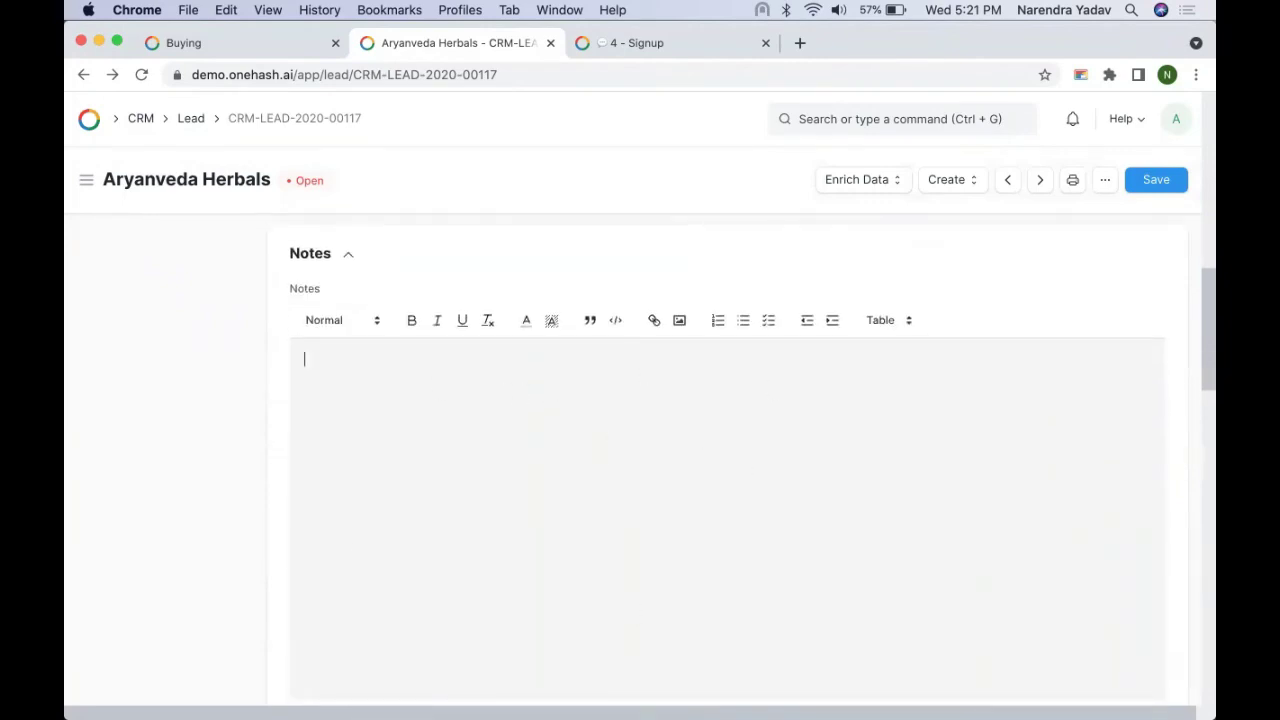
pyautogui.write('hjkhjkhjfkda')
pyautogui.press('super+a')
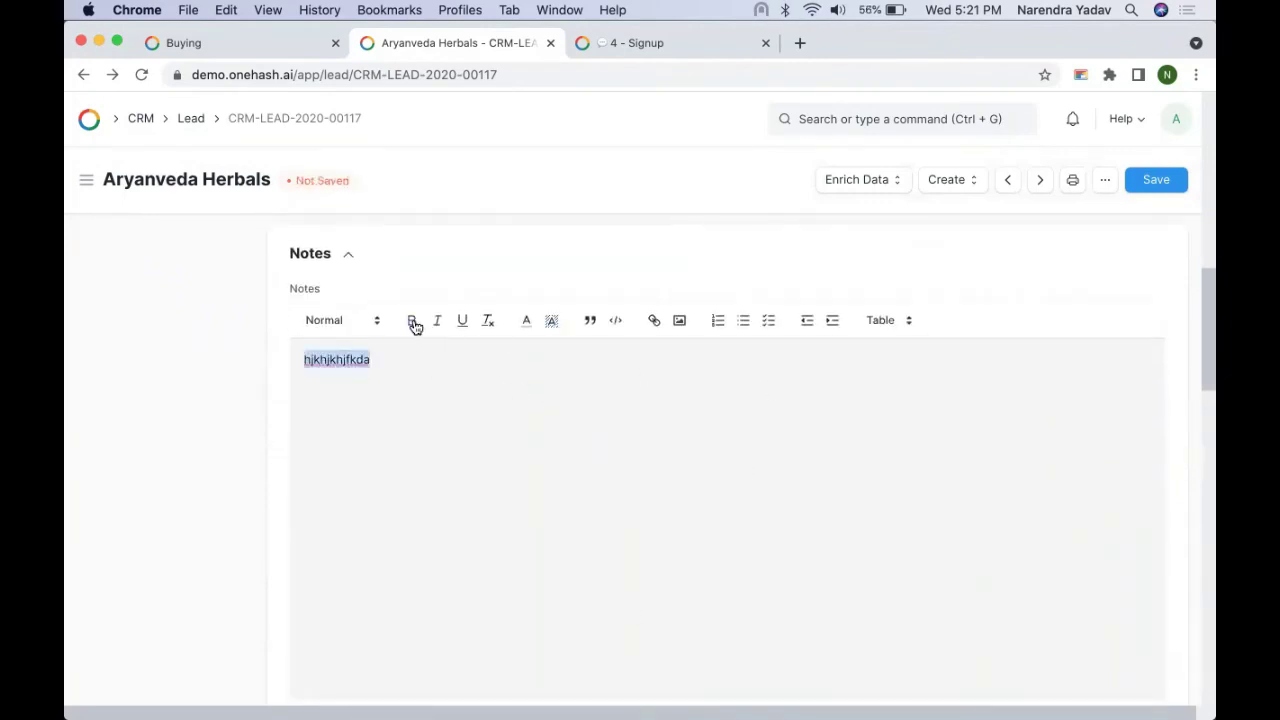
pyautogui.click(413, 324)
pyautogui.click(437, 321)
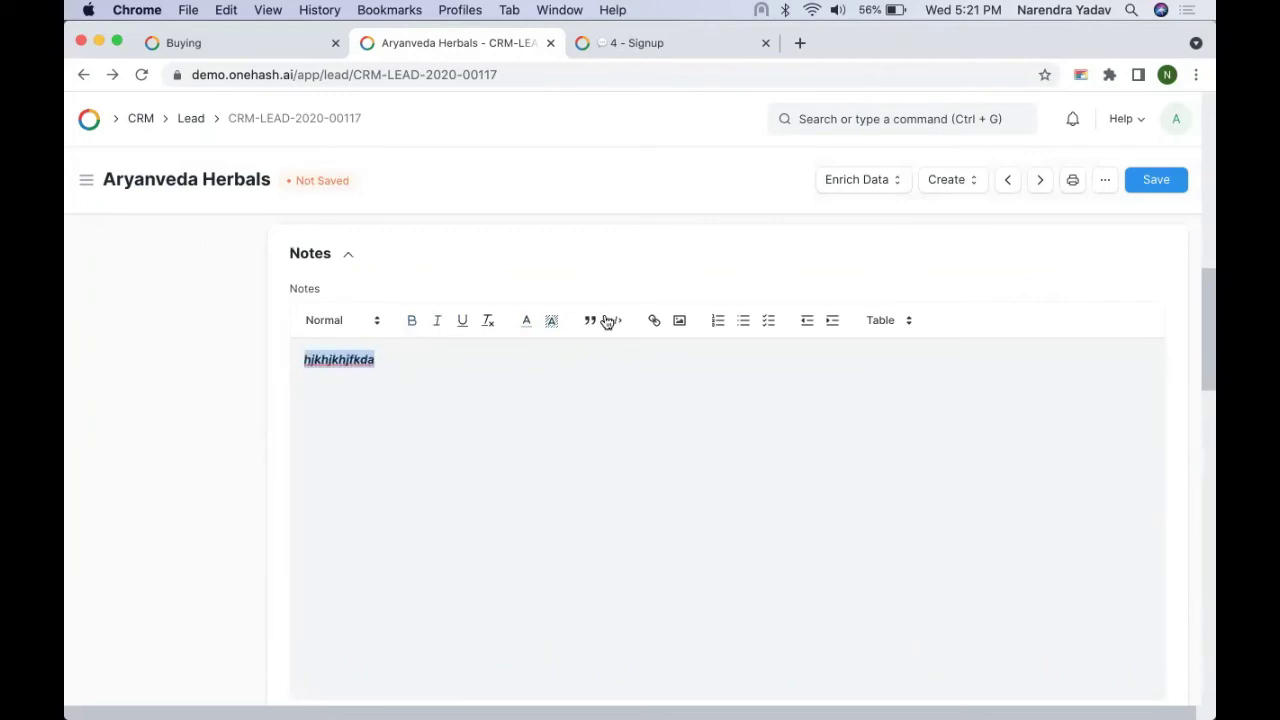
pyautogui.click(716, 322)
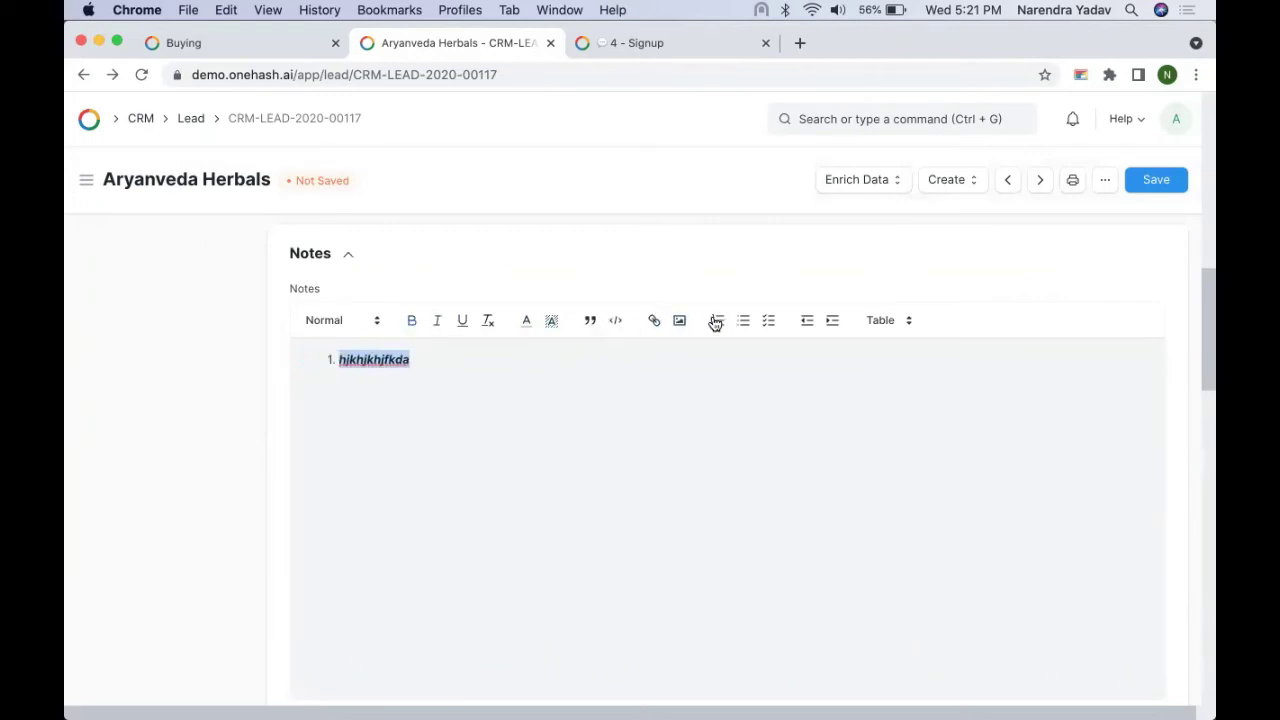
pyautogui.click(564, 363)
# Step: Expand Address & Contact, Contact and More Information, then move to the Facility team lead
pyautogui.scroll(-5, 408, 437)
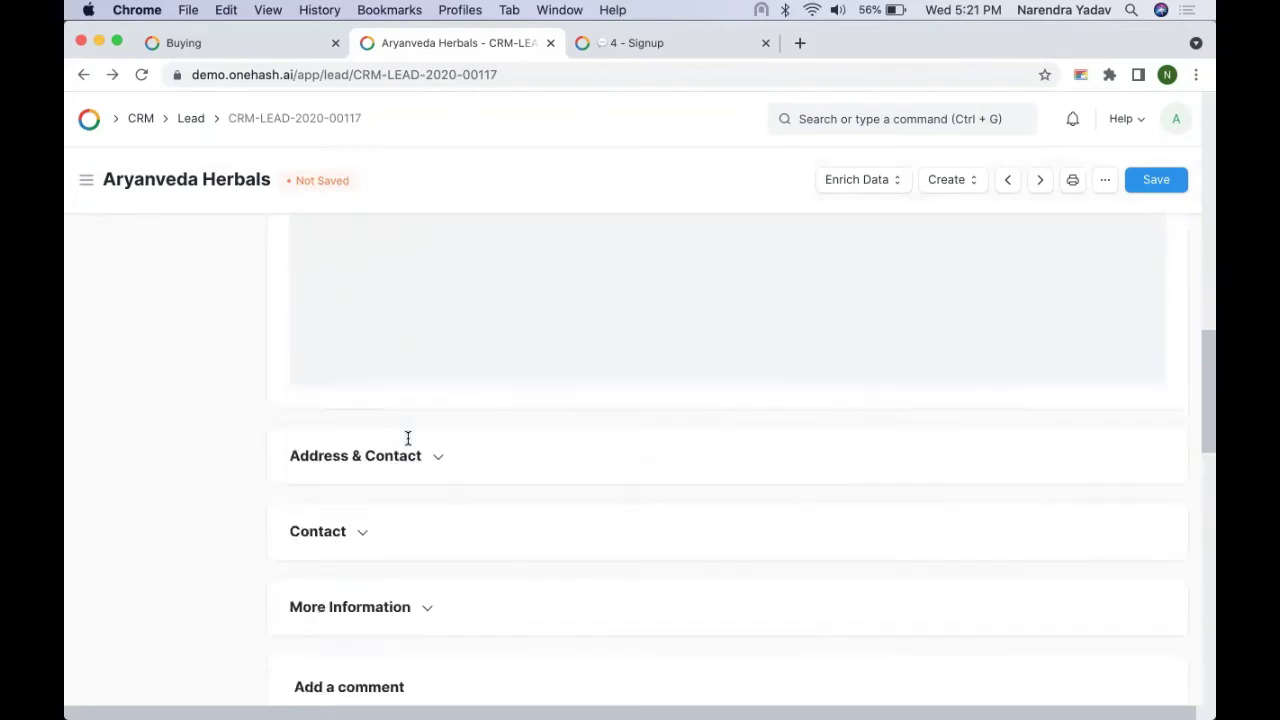
pyautogui.click(389, 401)
pyautogui.scroll(-4, 576, 416)
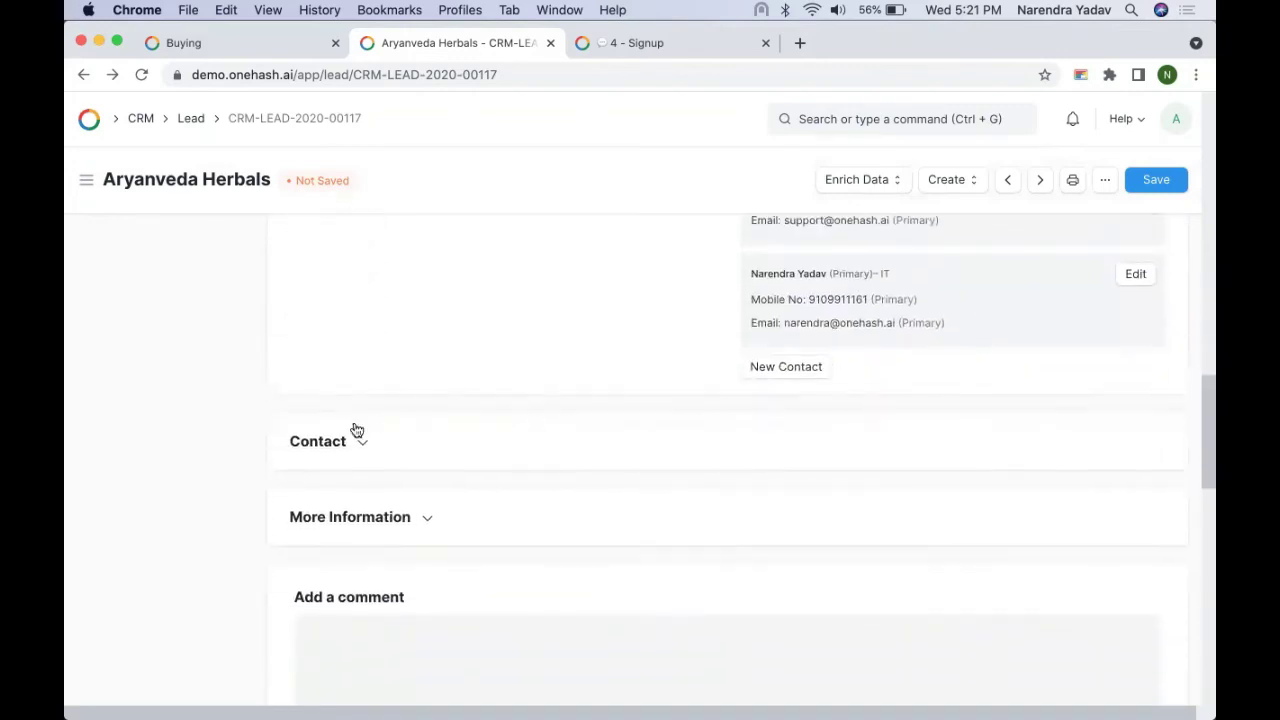
pyautogui.click(357, 430)
pyautogui.scroll(-3, 508, 437)
pyautogui.click(351, 410)
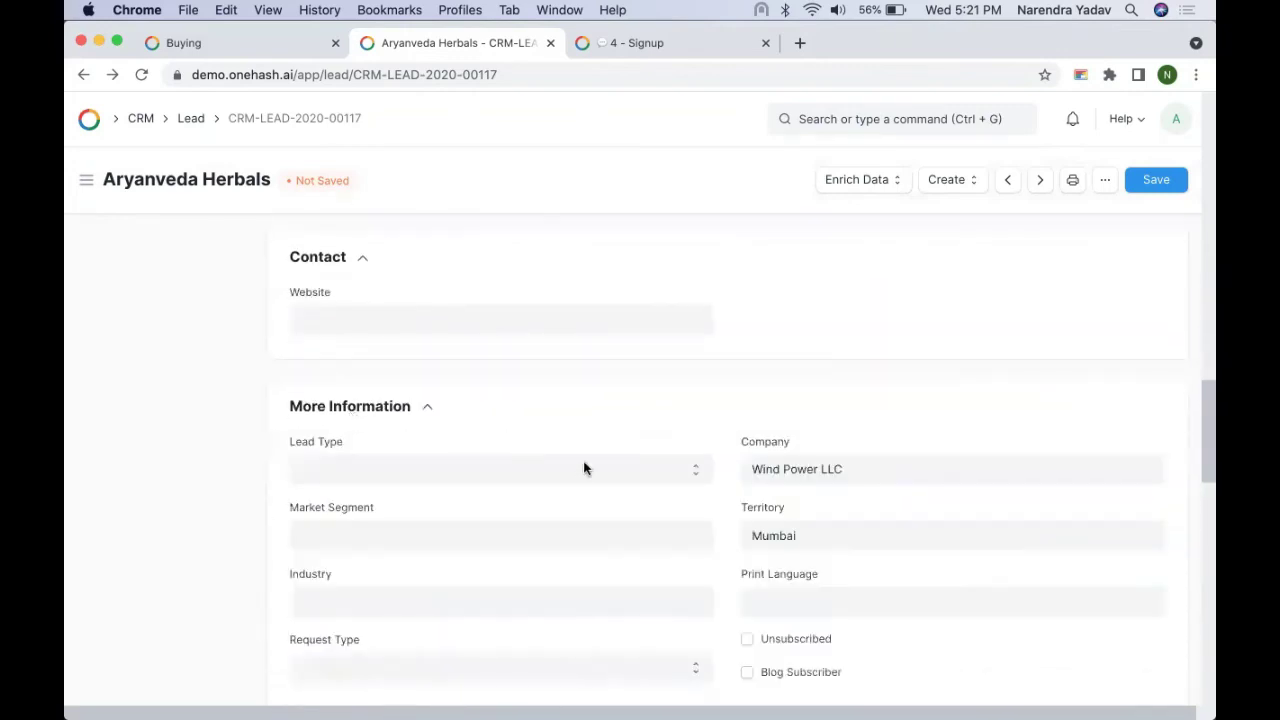
pyautogui.scroll(-5, 585, 468)
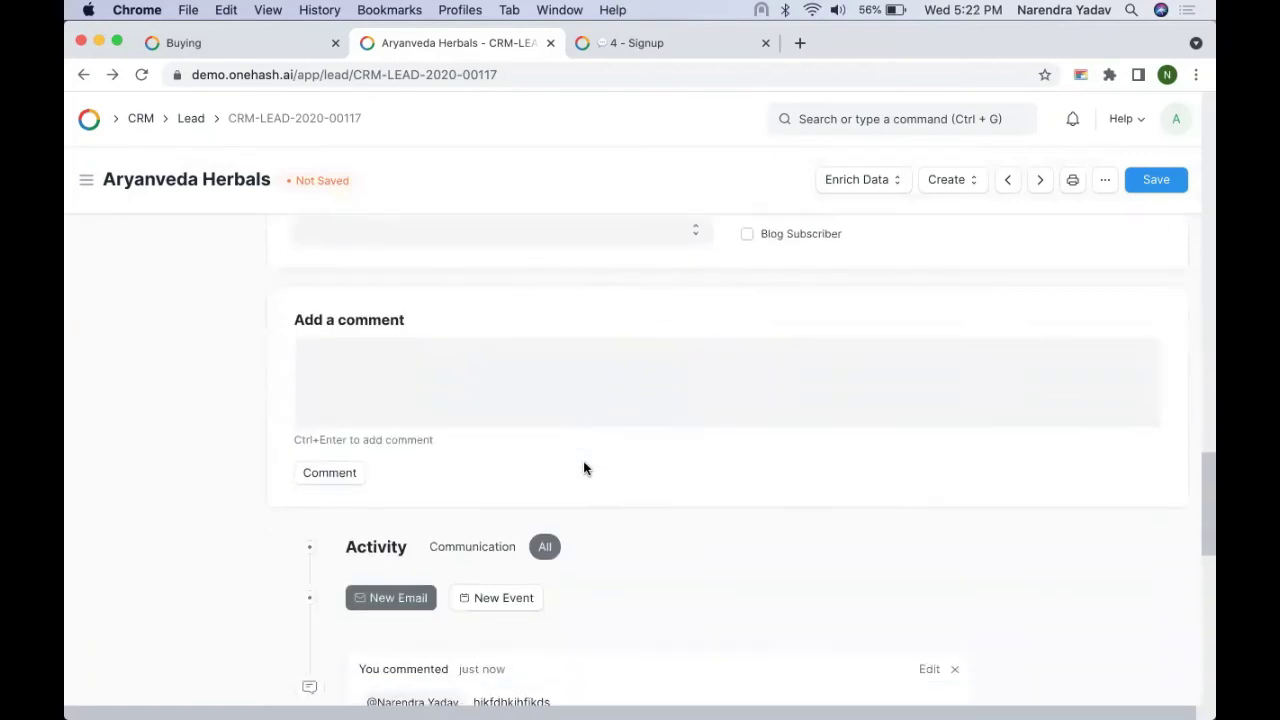
pyautogui.scroll(6, 585, 468)
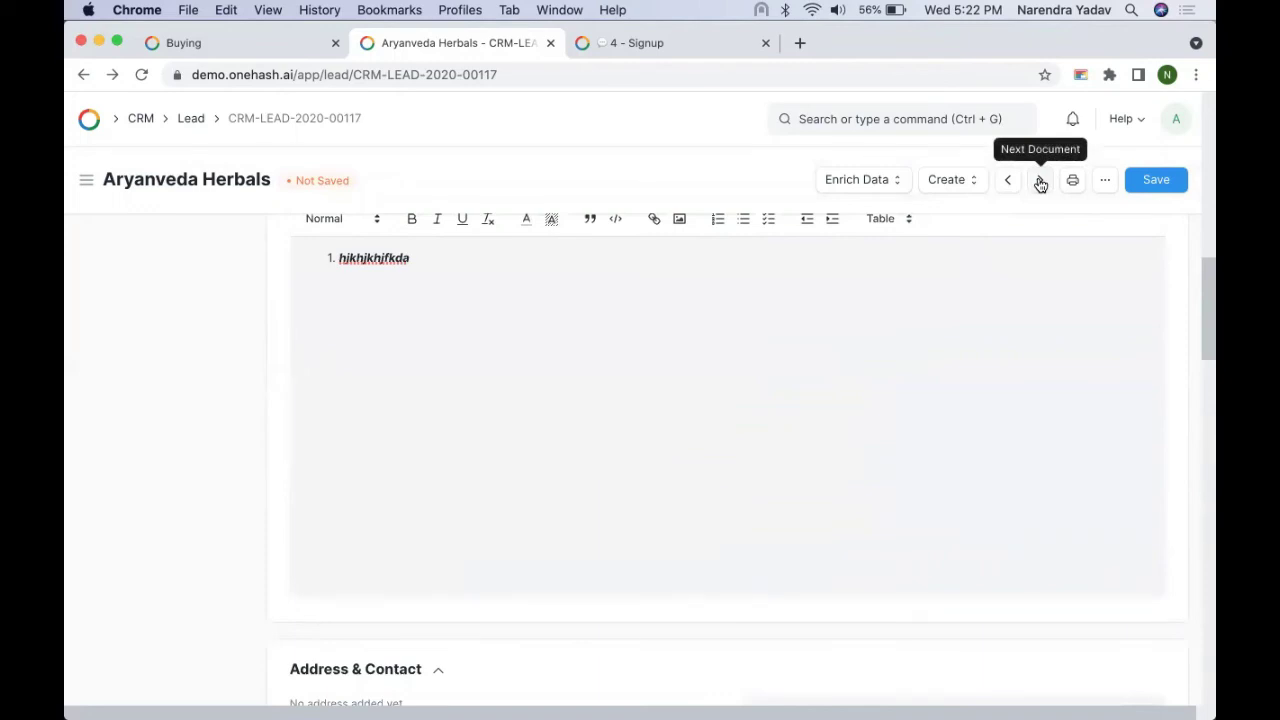
pyautogui.click(1040, 181)
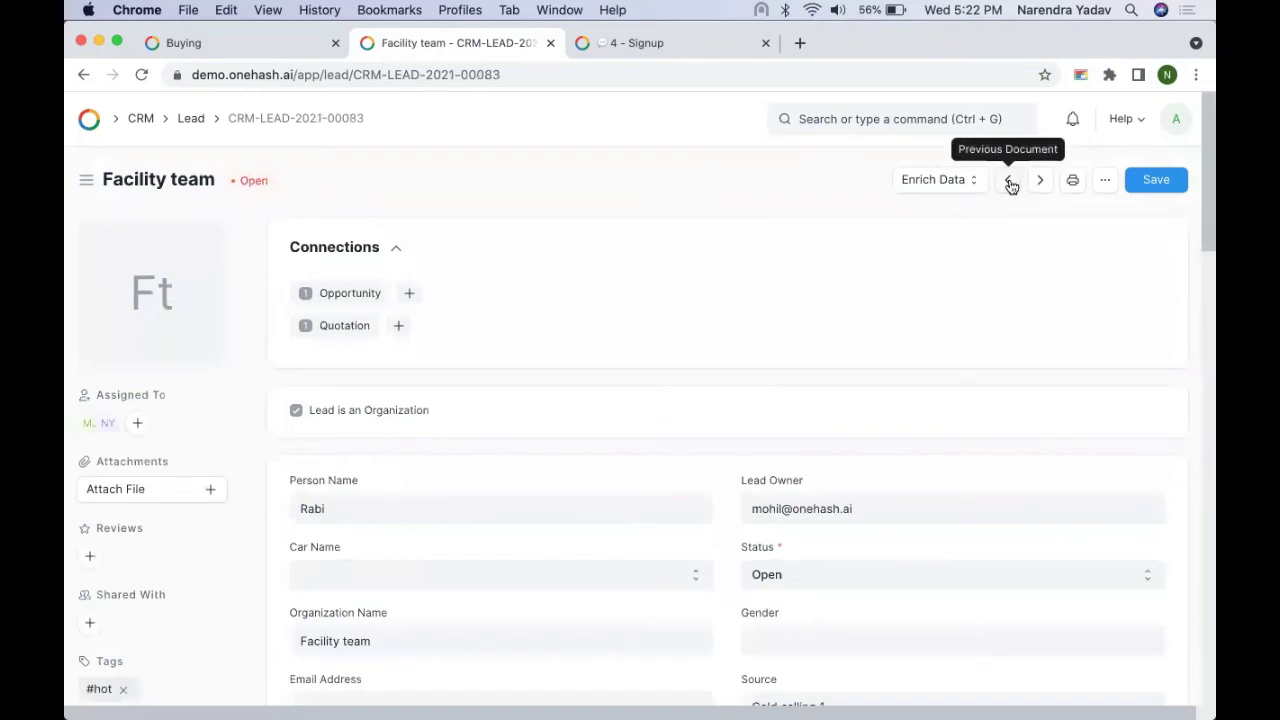
# Step: Return via the lead list to Aryanveda Herbals, step to Facility team and open its print preview
pyautogui.click(1009, 181)
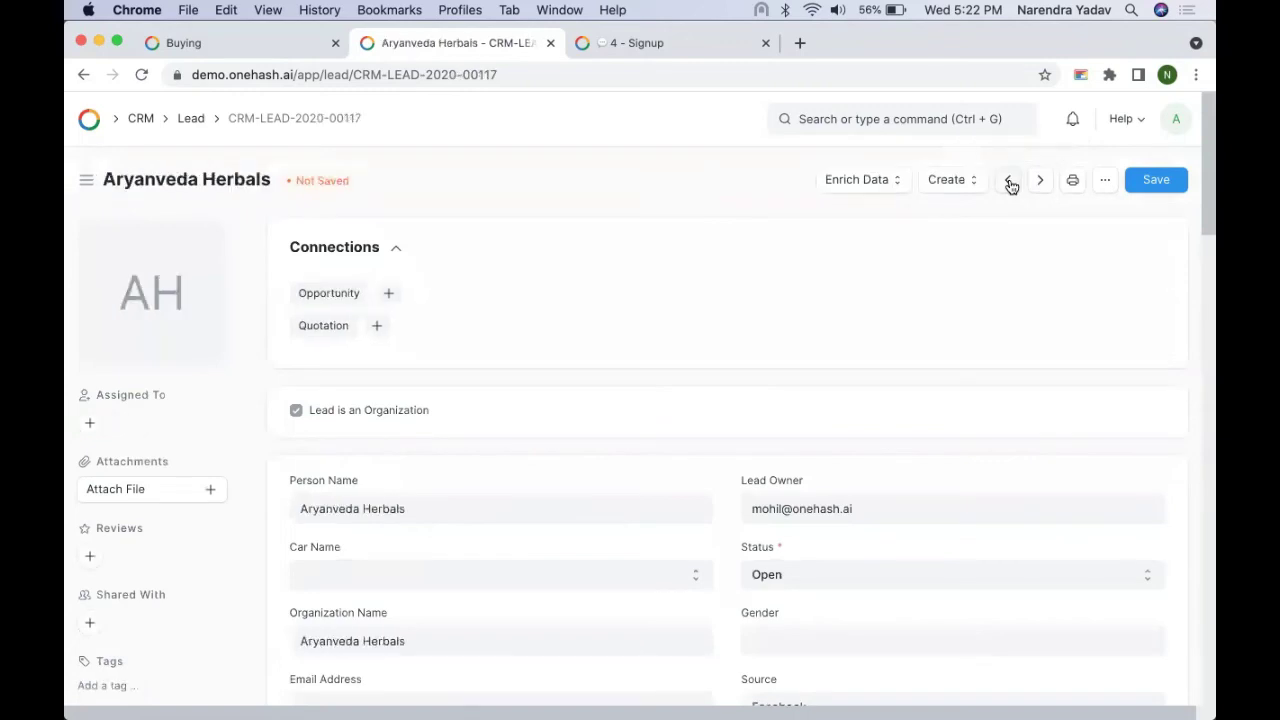
pyautogui.click(191, 119)
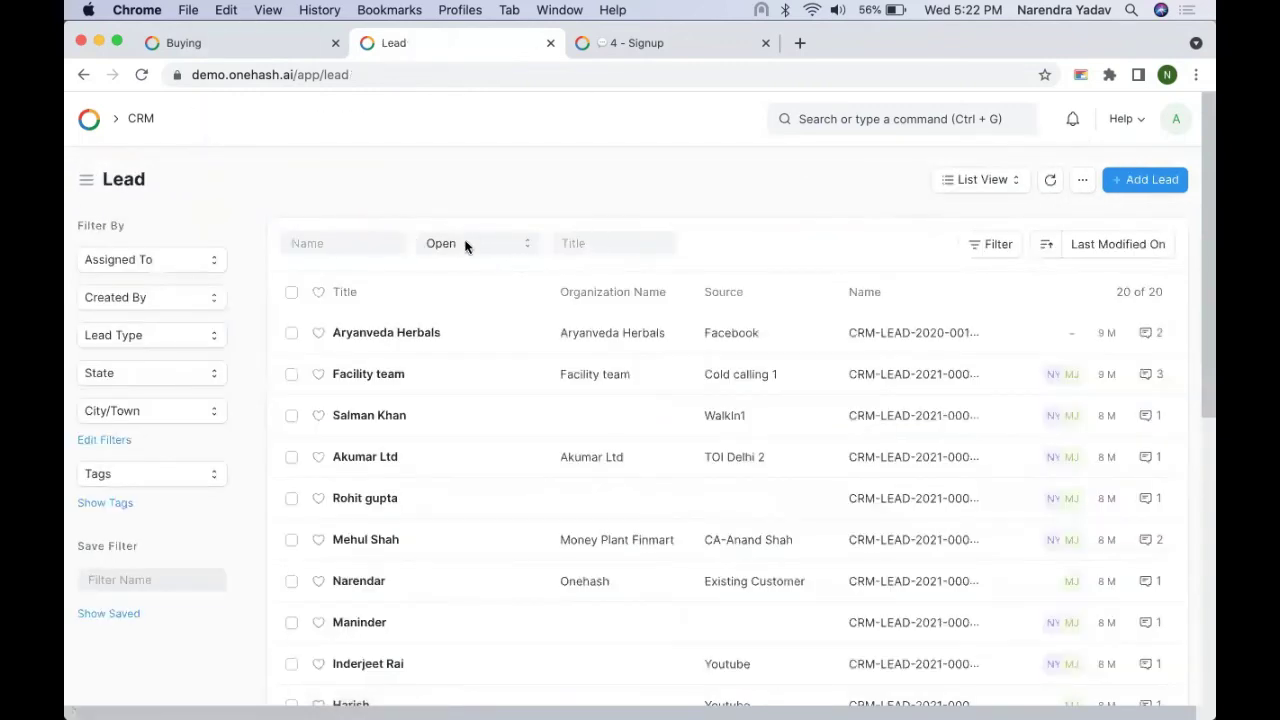
pyautogui.click(381, 333)
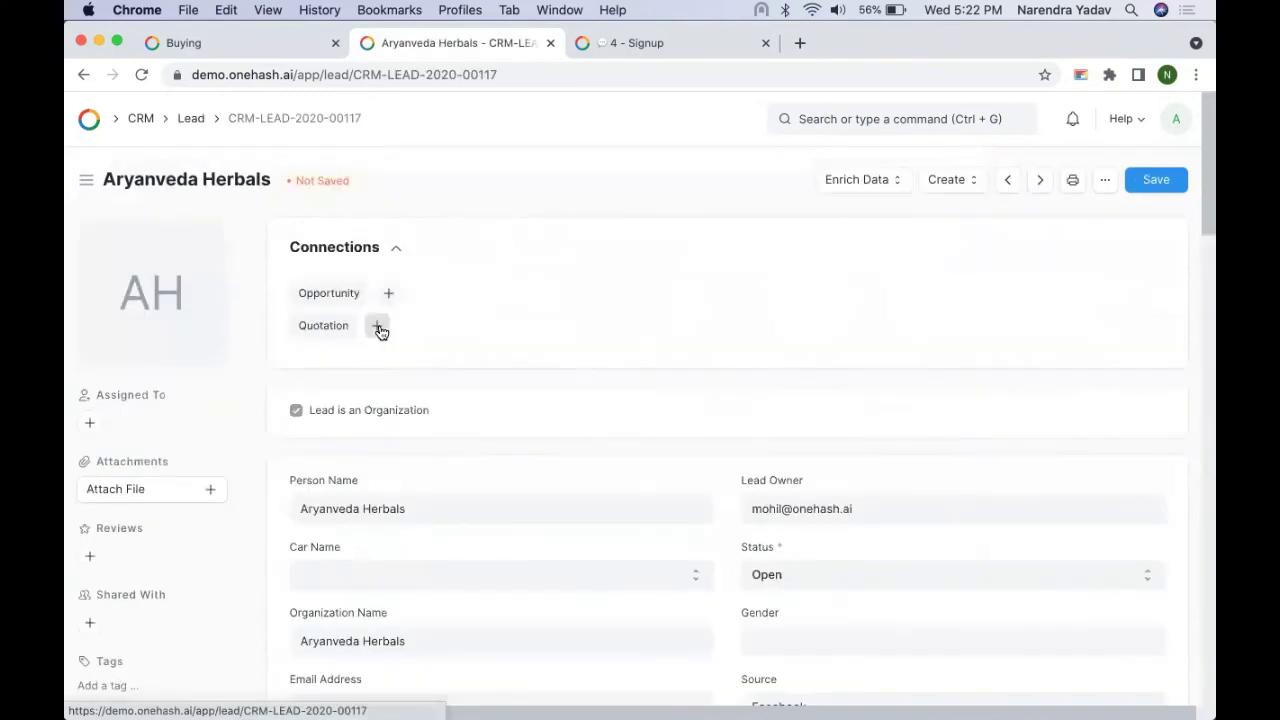
pyautogui.click(1041, 180)
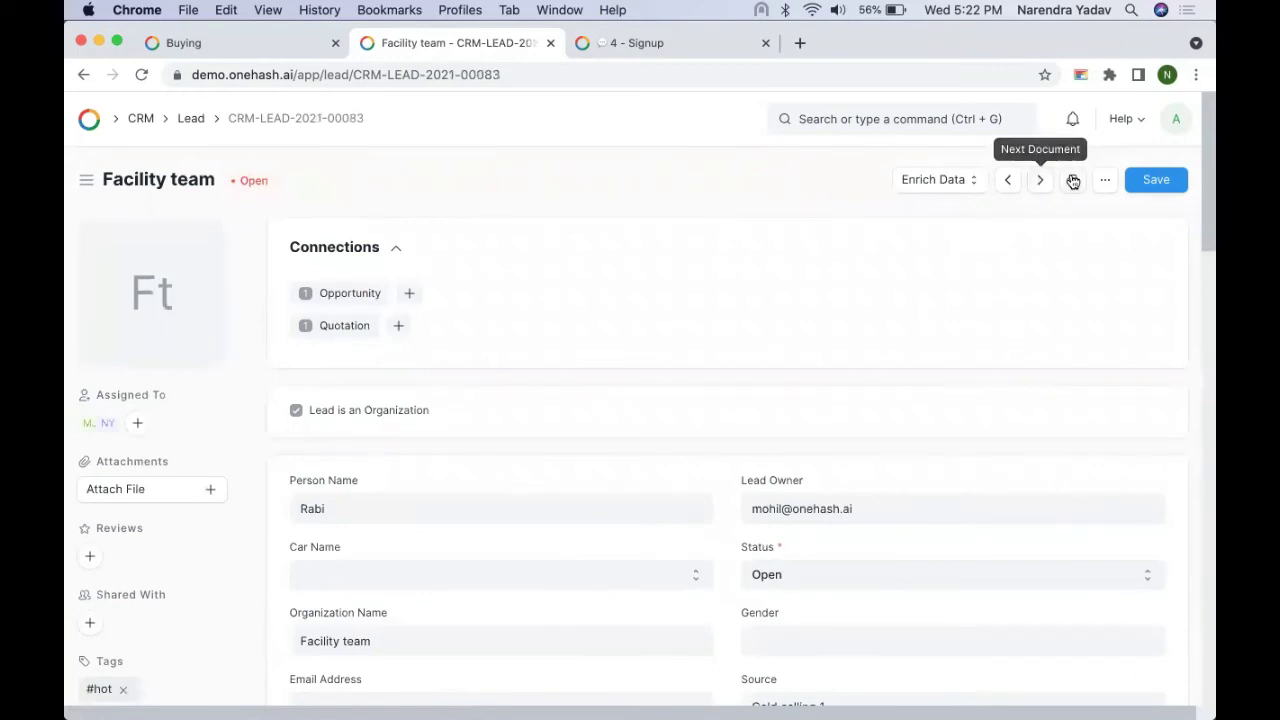
pyautogui.click(1073, 180)
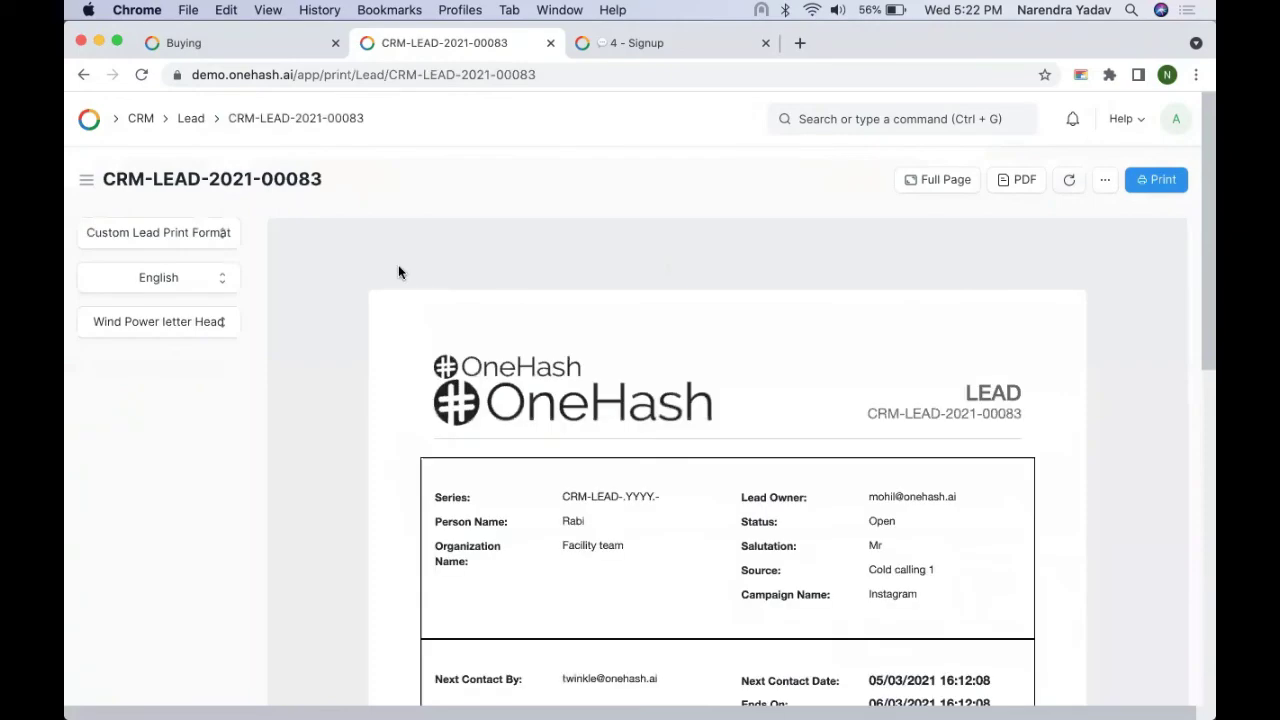
# Step: Switch the print format to Standard and the print language to Español (Chile)
pyautogui.scroll(-5, 636, 356)
pyautogui.scroll(-5, 634, 355)
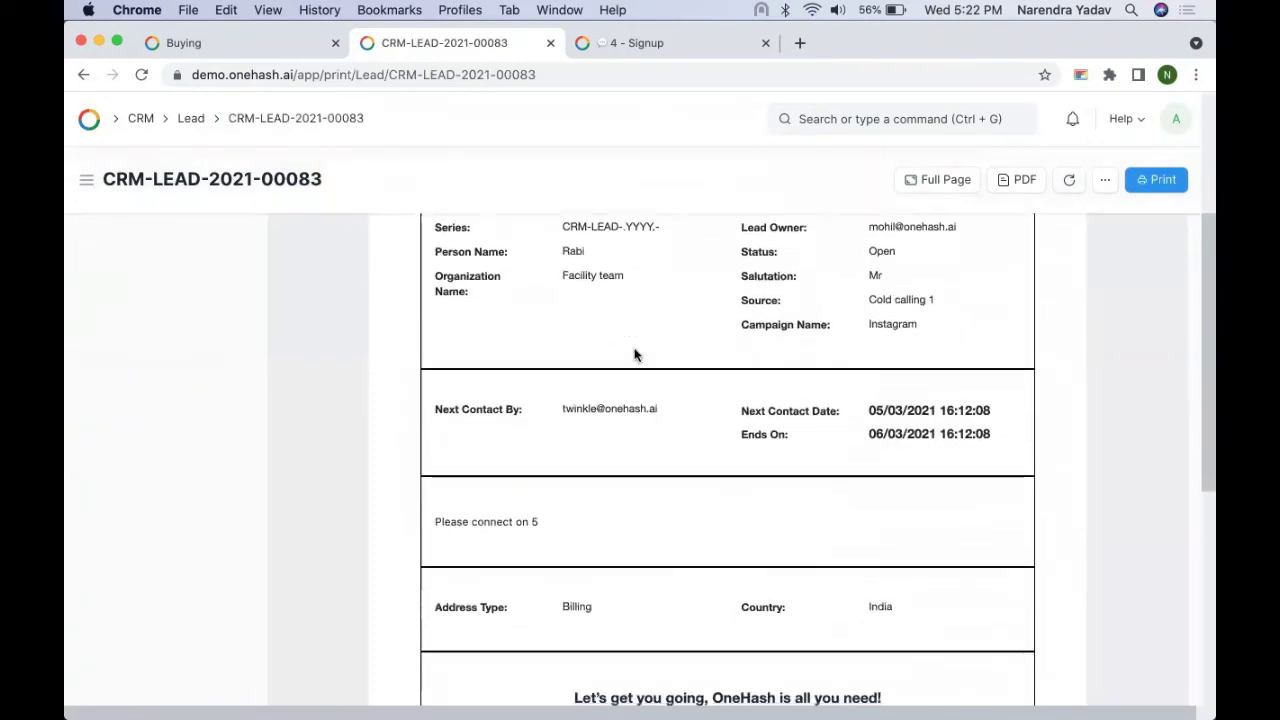
pyautogui.scroll(3, 634, 355)
pyautogui.scroll(5, 634, 355)
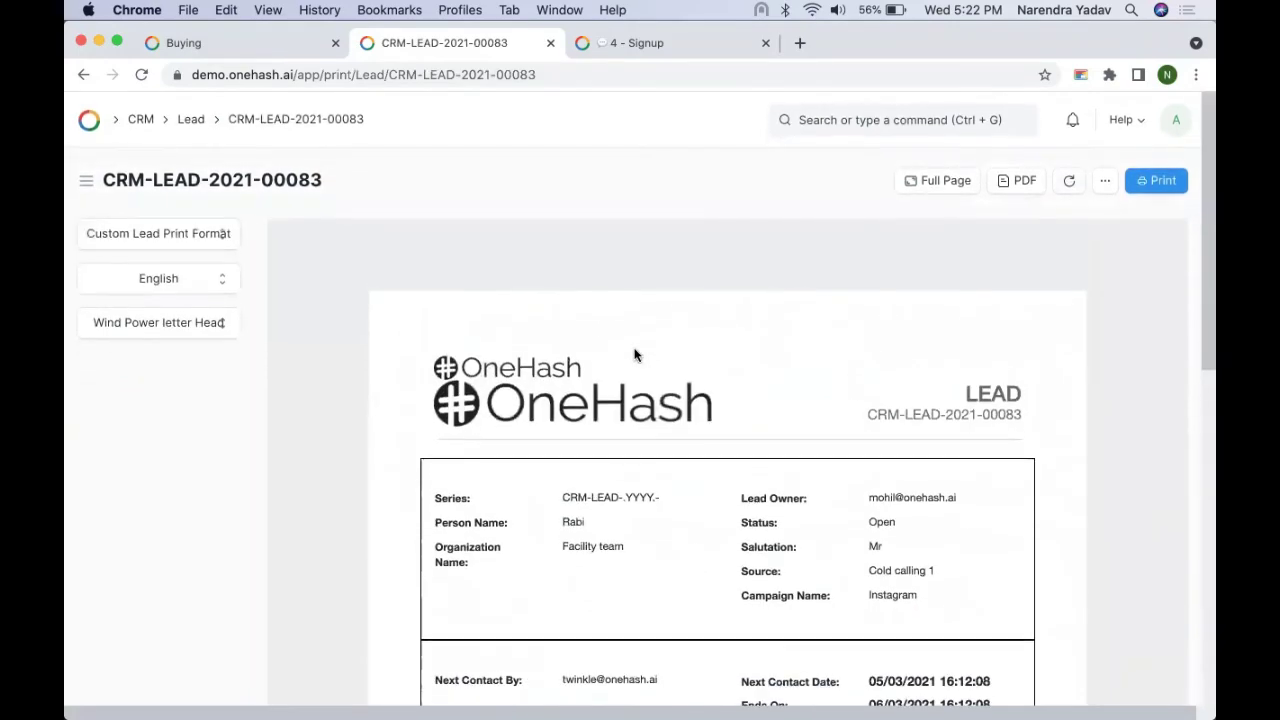
pyautogui.scroll(-2, 556, 338)
pyautogui.scroll(2, 556, 338)
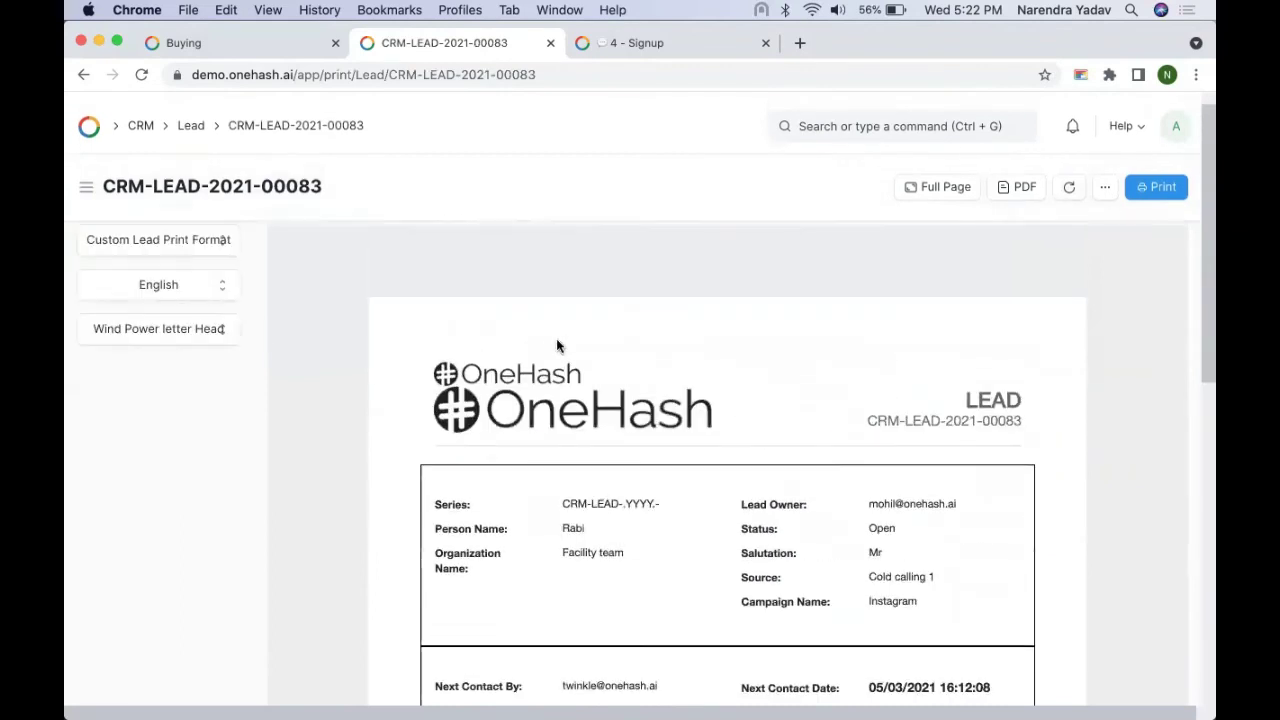
pyautogui.click(180, 241)
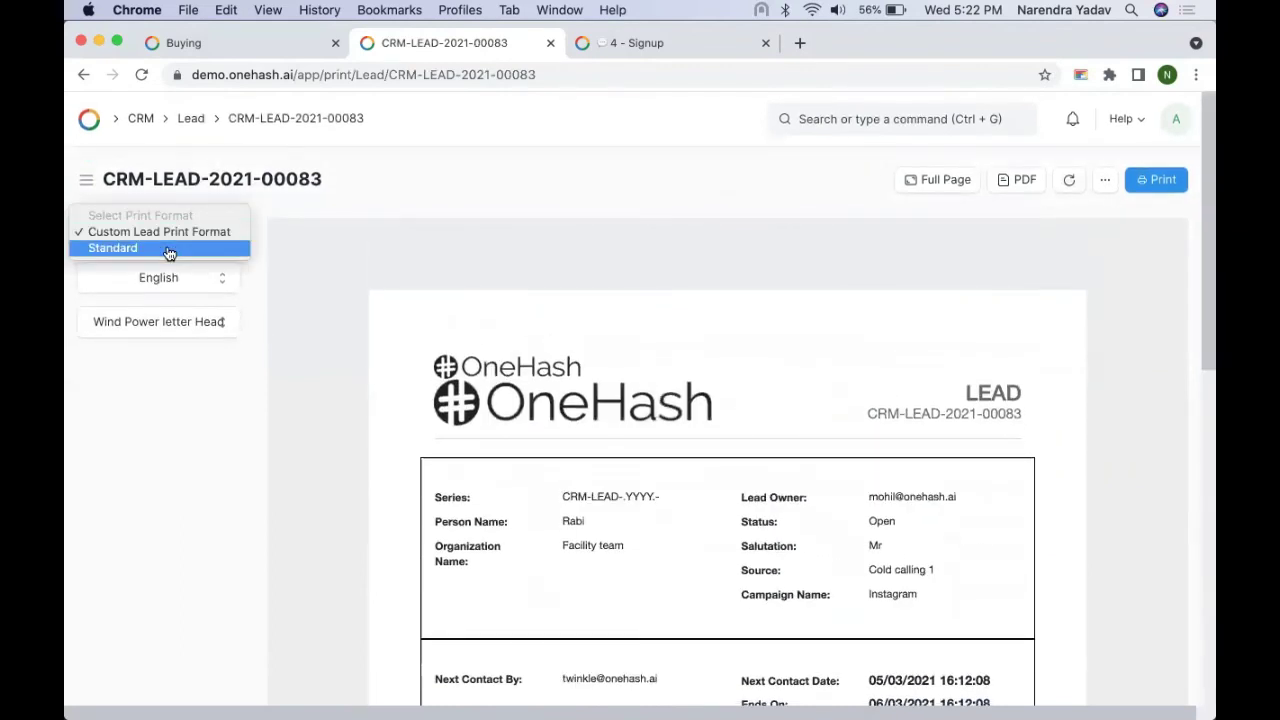
pyautogui.click(174, 249)
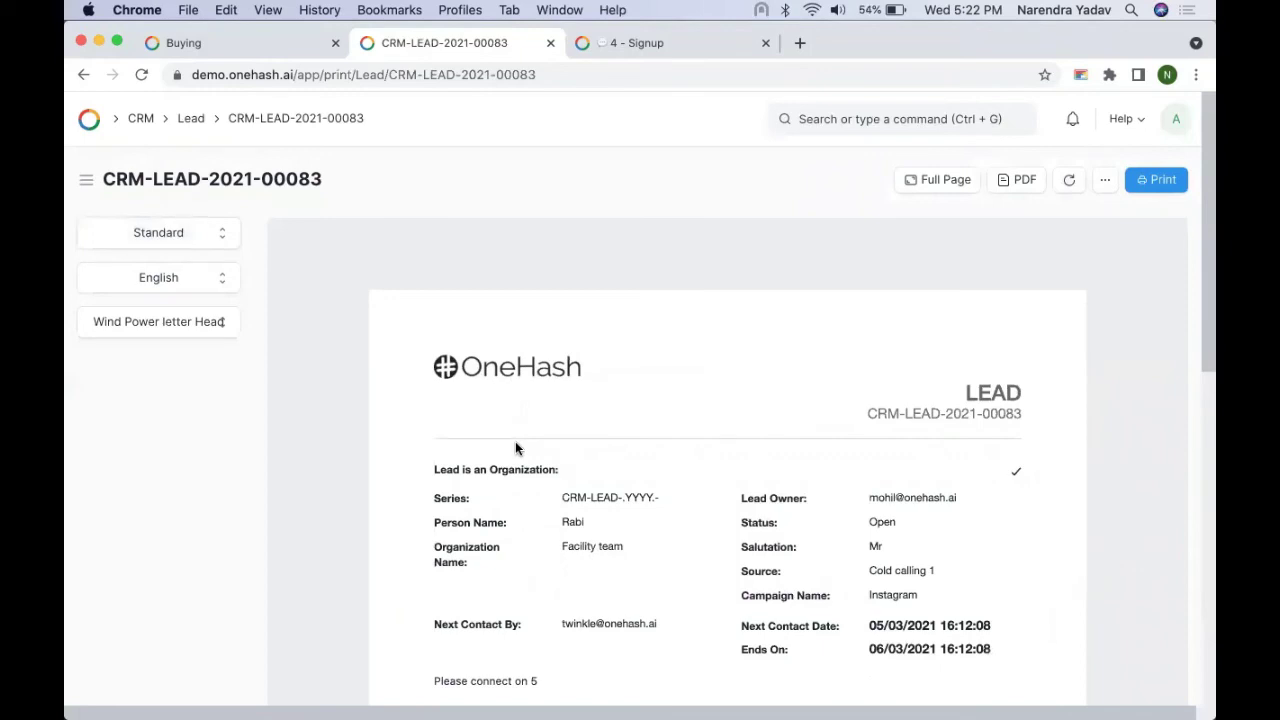
pyautogui.click(158, 280)
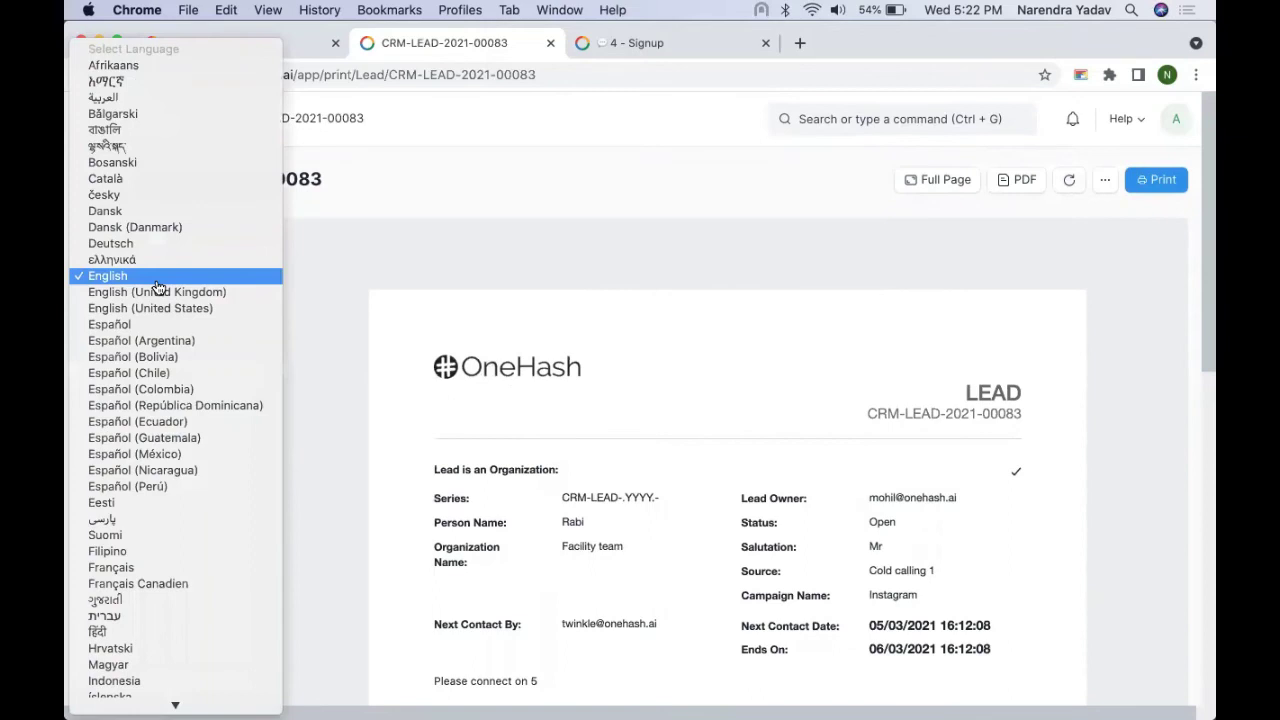
pyautogui.click(155, 372)
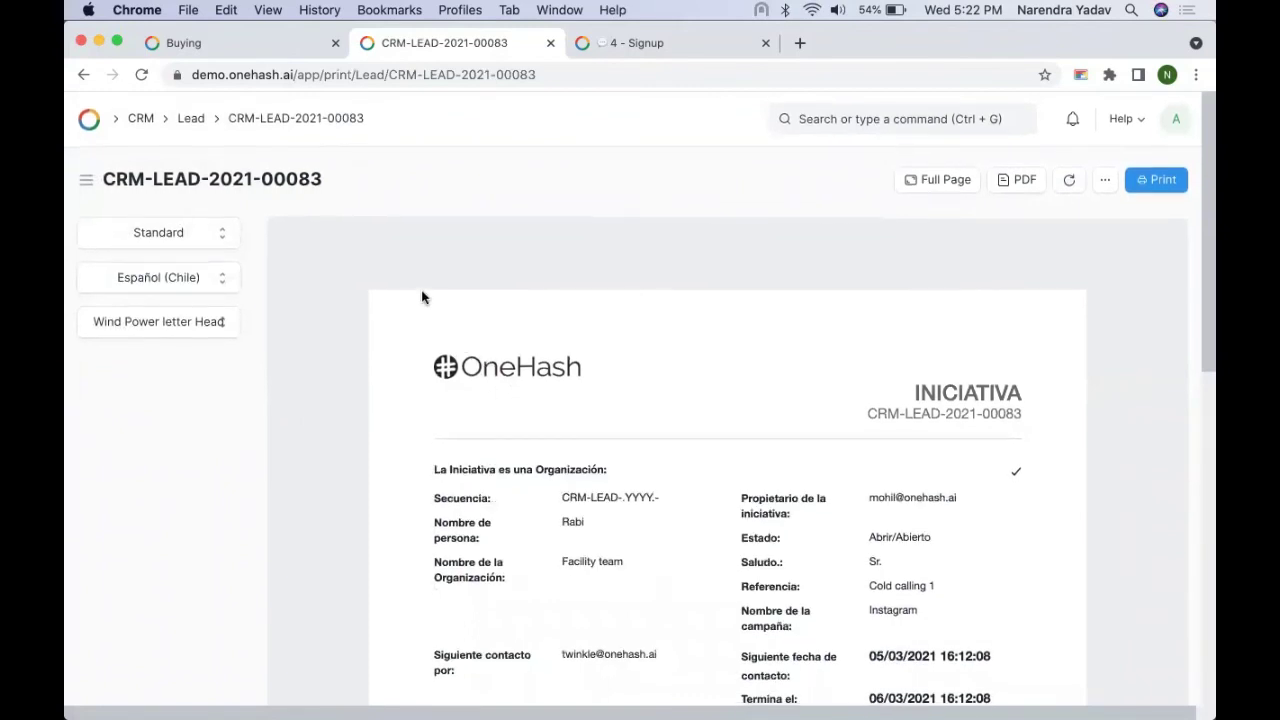
# Step: Try no letterhead and the New letterhead, then settle on the Wind Power letterhead
pyautogui.click(171, 322)
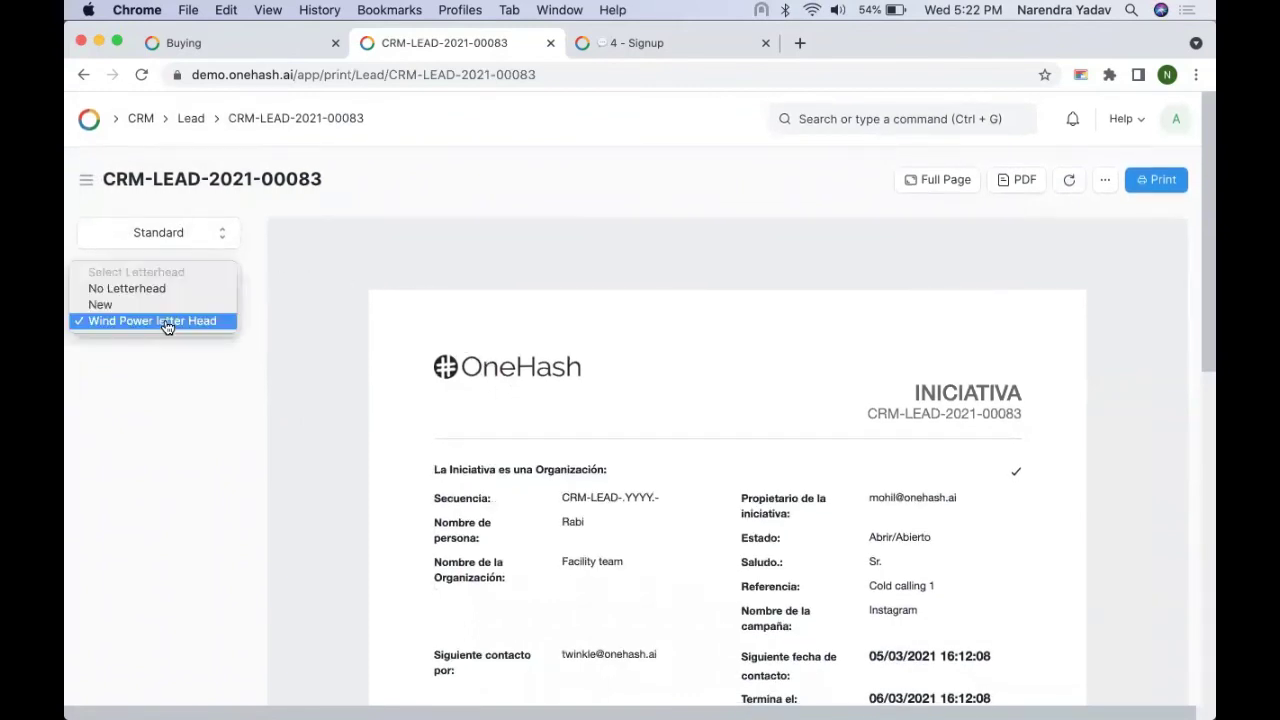
pyautogui.click(159, 295)
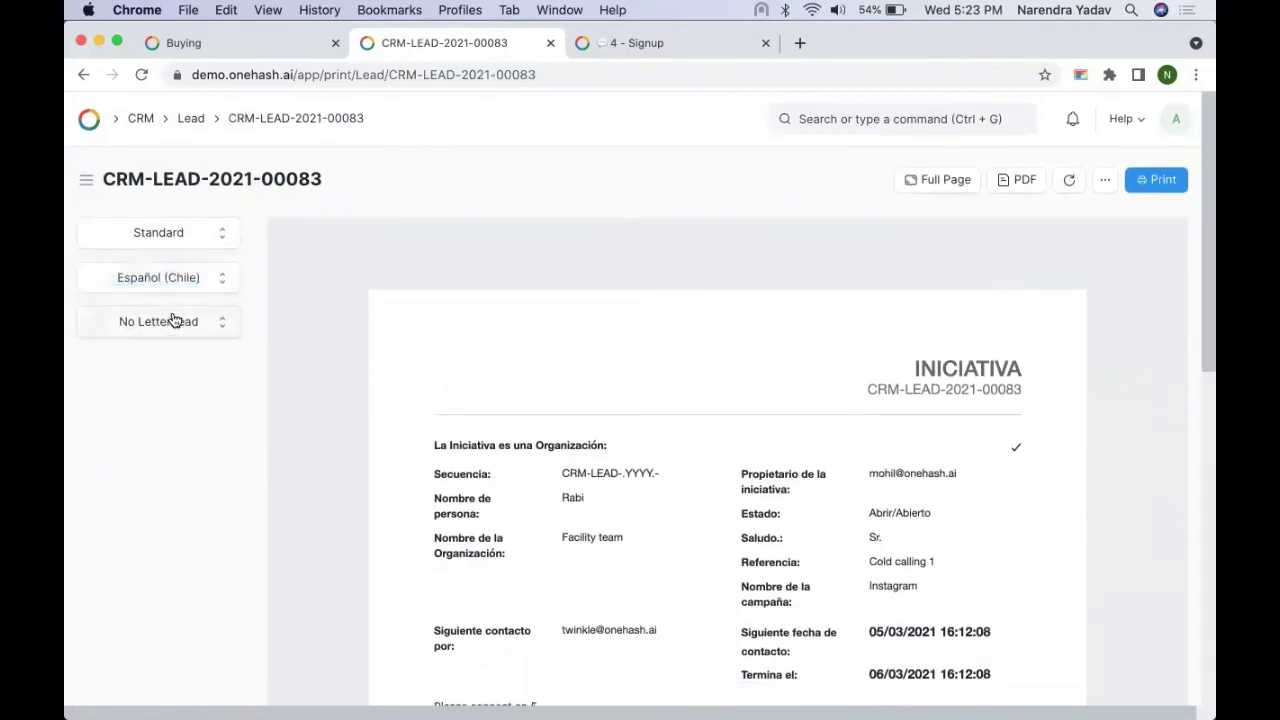
pyautogui.click(171, 321)
pyautogui.click(172, 338)
pyautogui.click(164, 330)
pyautogui.click(155, 345)
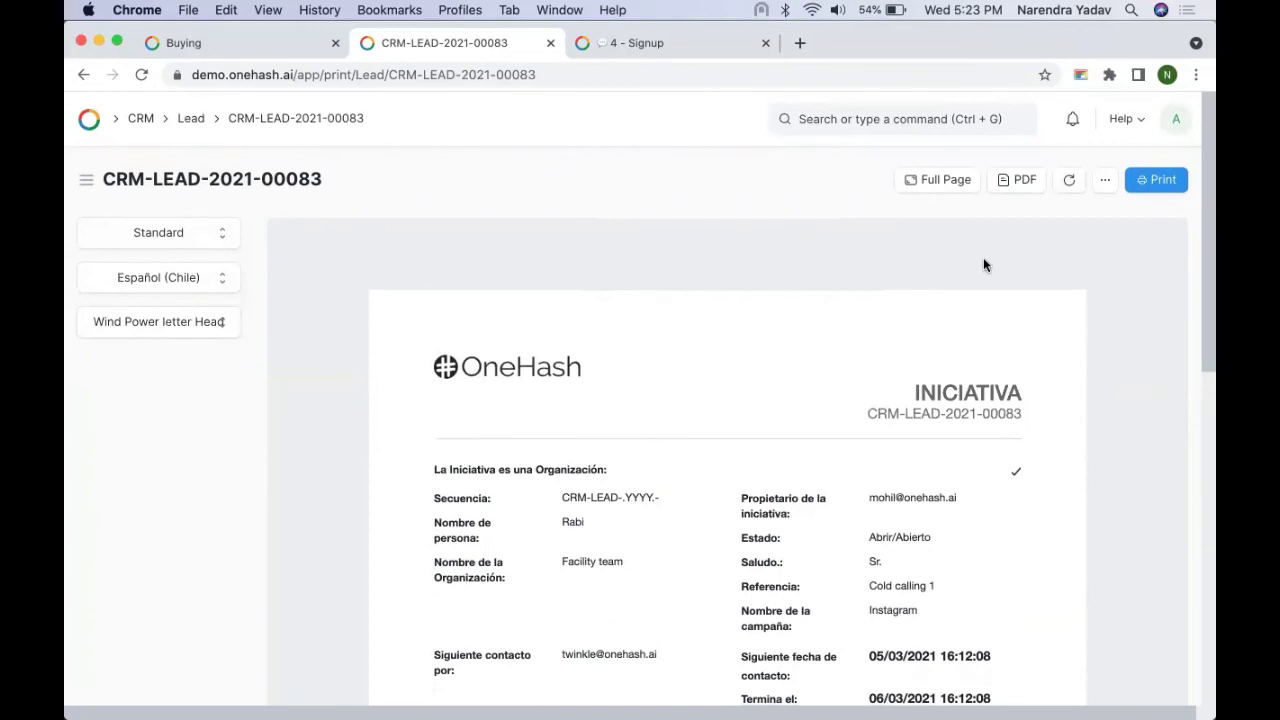
# Step: Generate the lead's PDF and open a full-page print, returning to the print view each time
pyautogui.click(1018, 183)
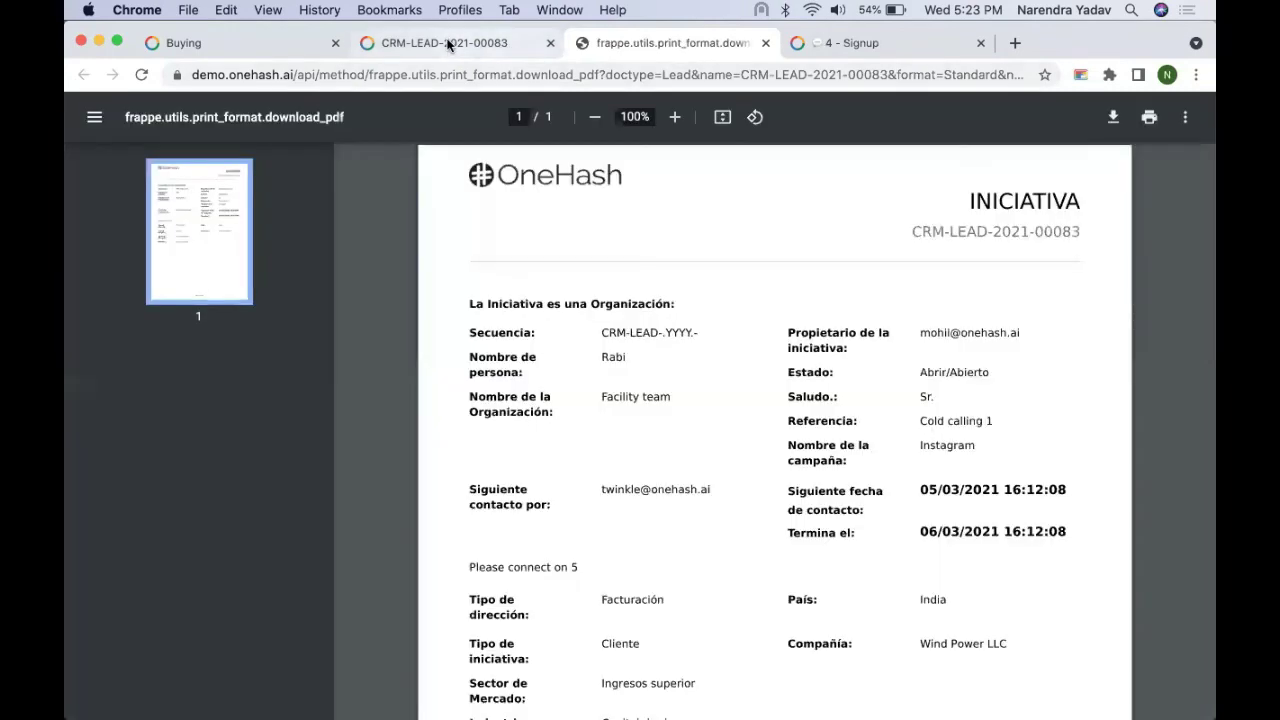
pyautogui.click(474, 45)
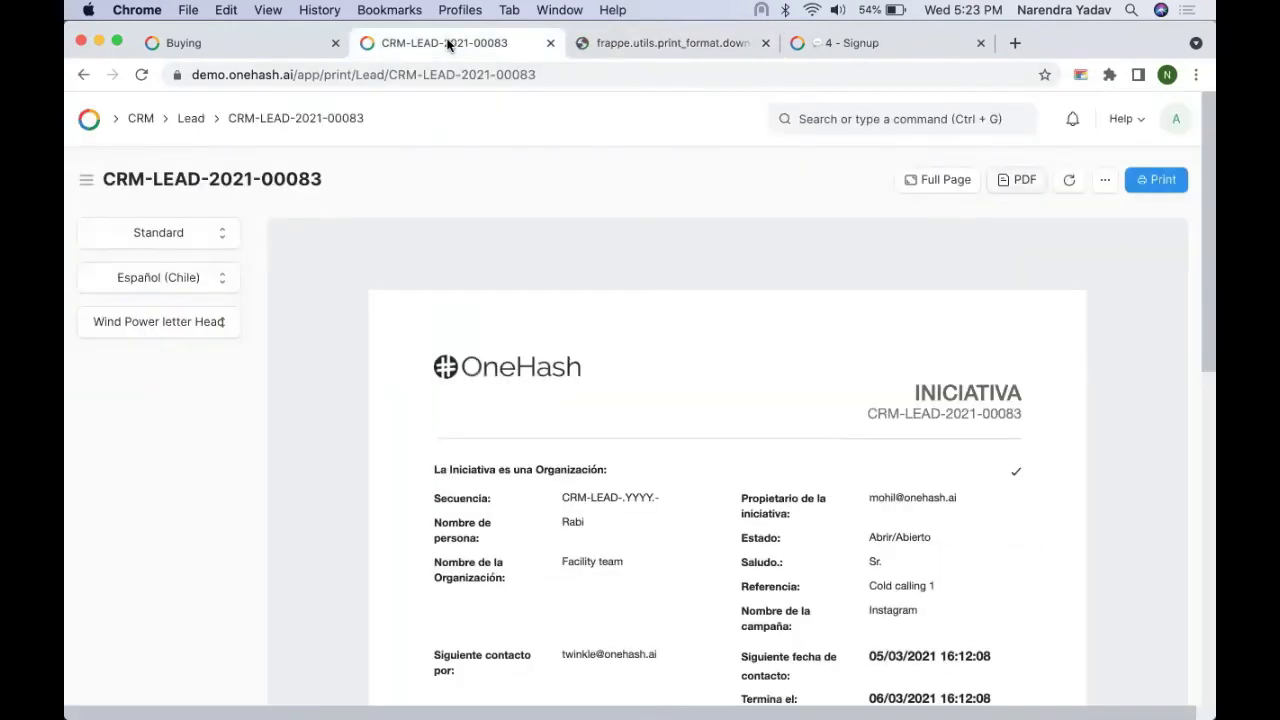
pyautogui.click(939, 184)
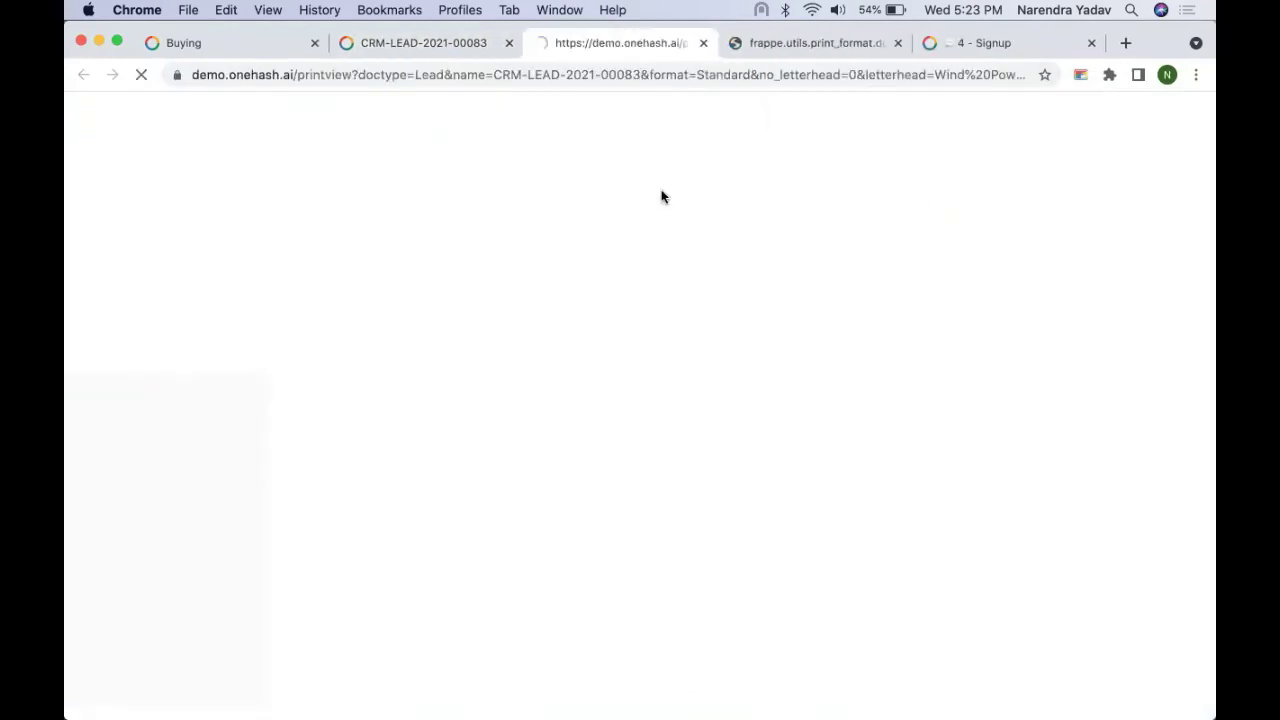
pyautogui.click(1041, 110)
pyautogui.click(379, 50)
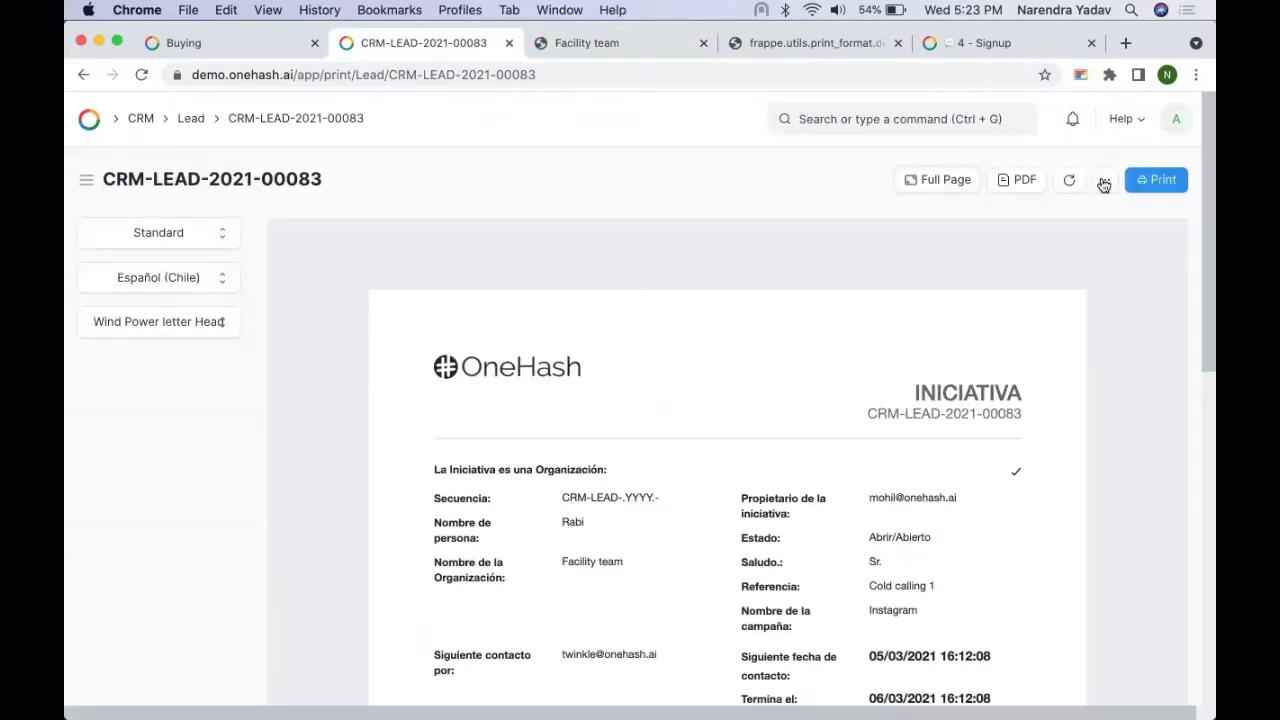
# Step: View the Print Settings, then go back to the Facility team lead form
pyautogui.click(1105, 180)
pyautogui.click(1017, 220)
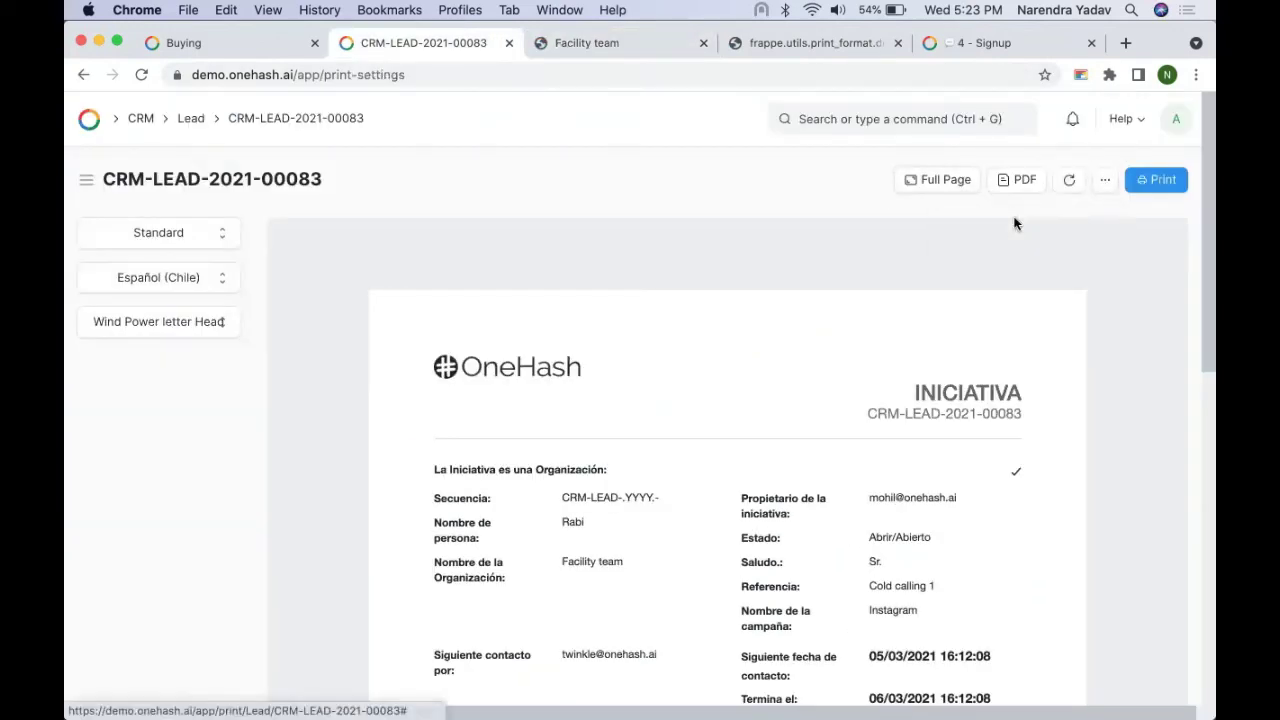
pyautogui.click(83, 74)
pyautogui.scroll(-3, 1026, 330)
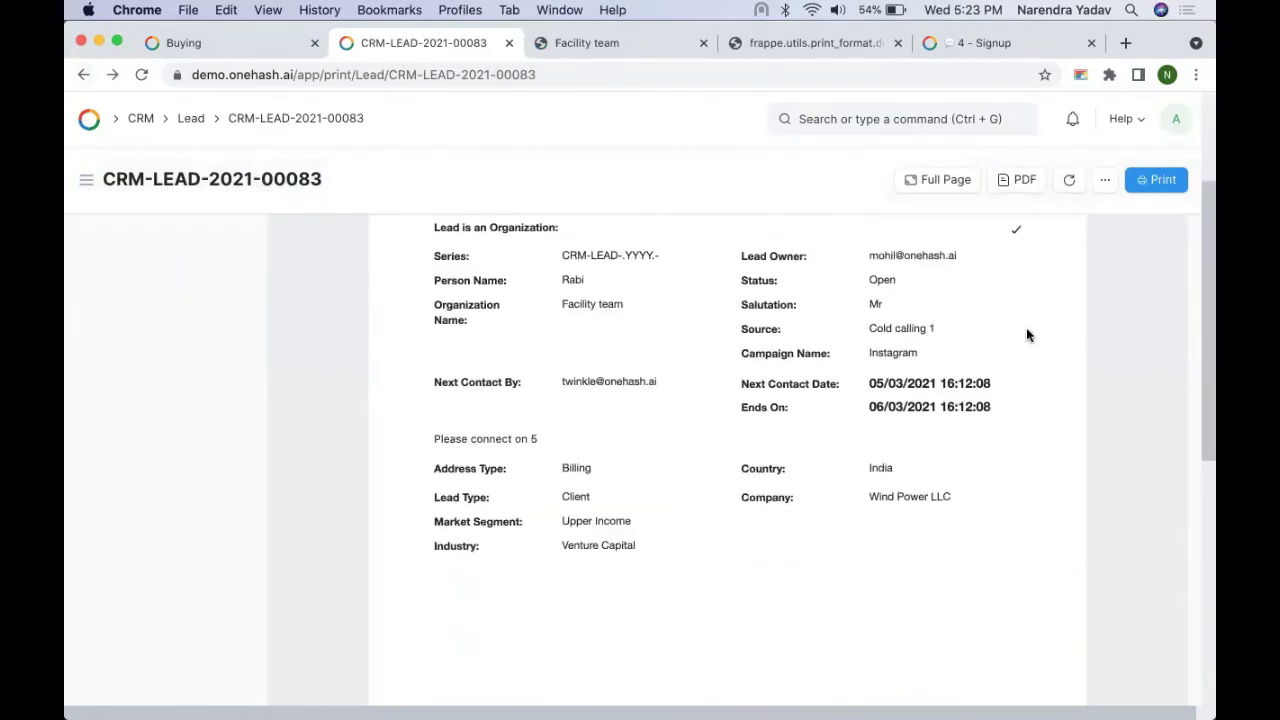
pyautogui.scroll(3, 1026, 330)
pyautogui.click(295, 118)
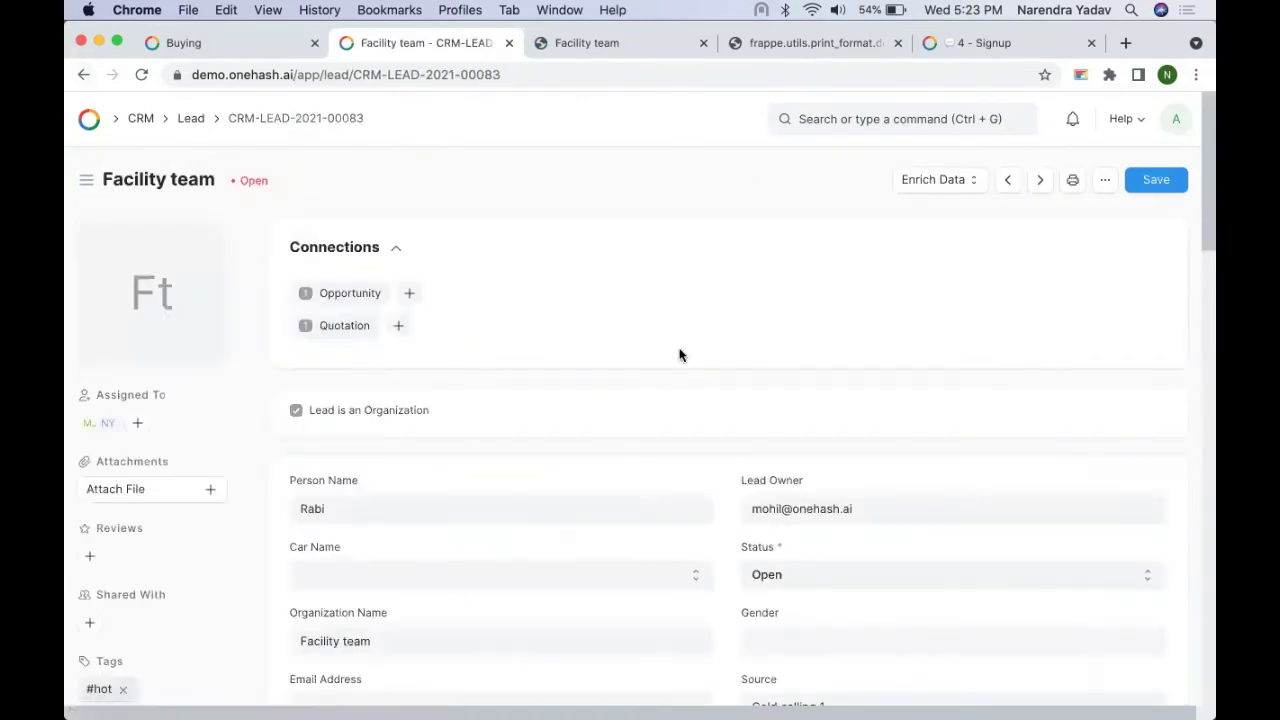
# Step: Open the lead's linked opportunity CRM-OPP-2021-00037 and scroll down to its Items table
pyautogui.scroll(-10, 679, 355)
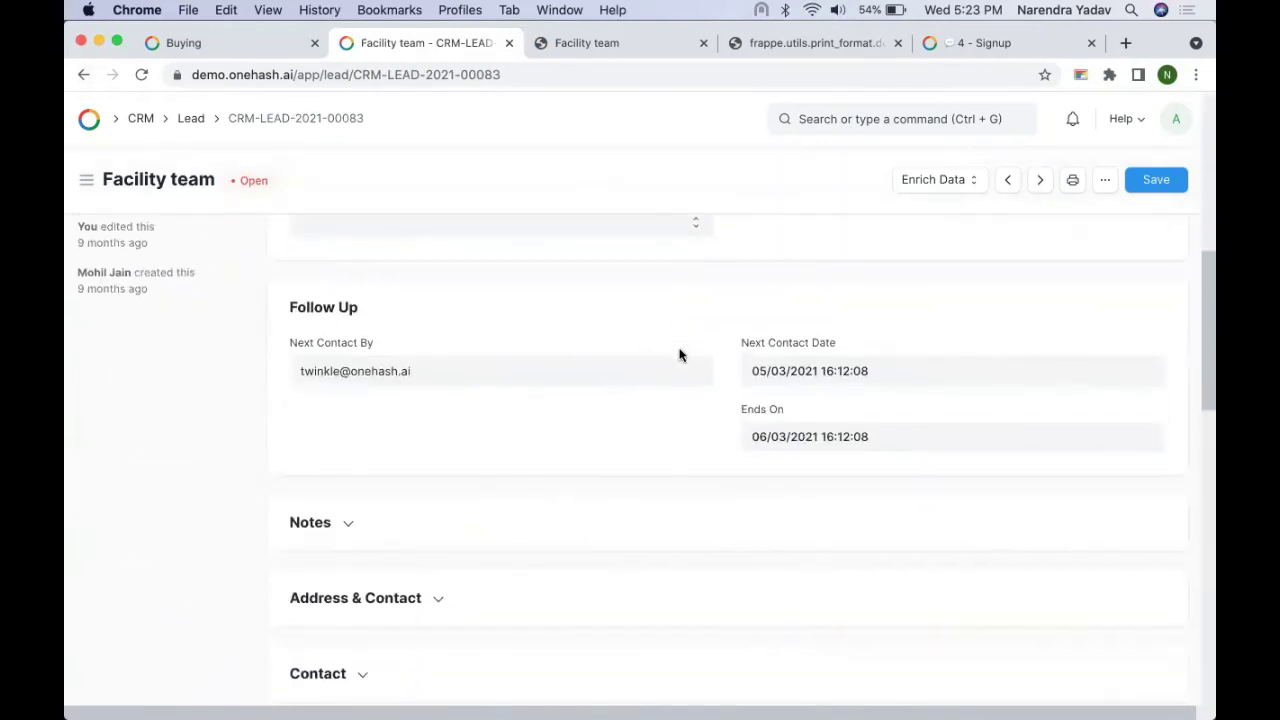
pyautogui.scroll(10, 614, 311)
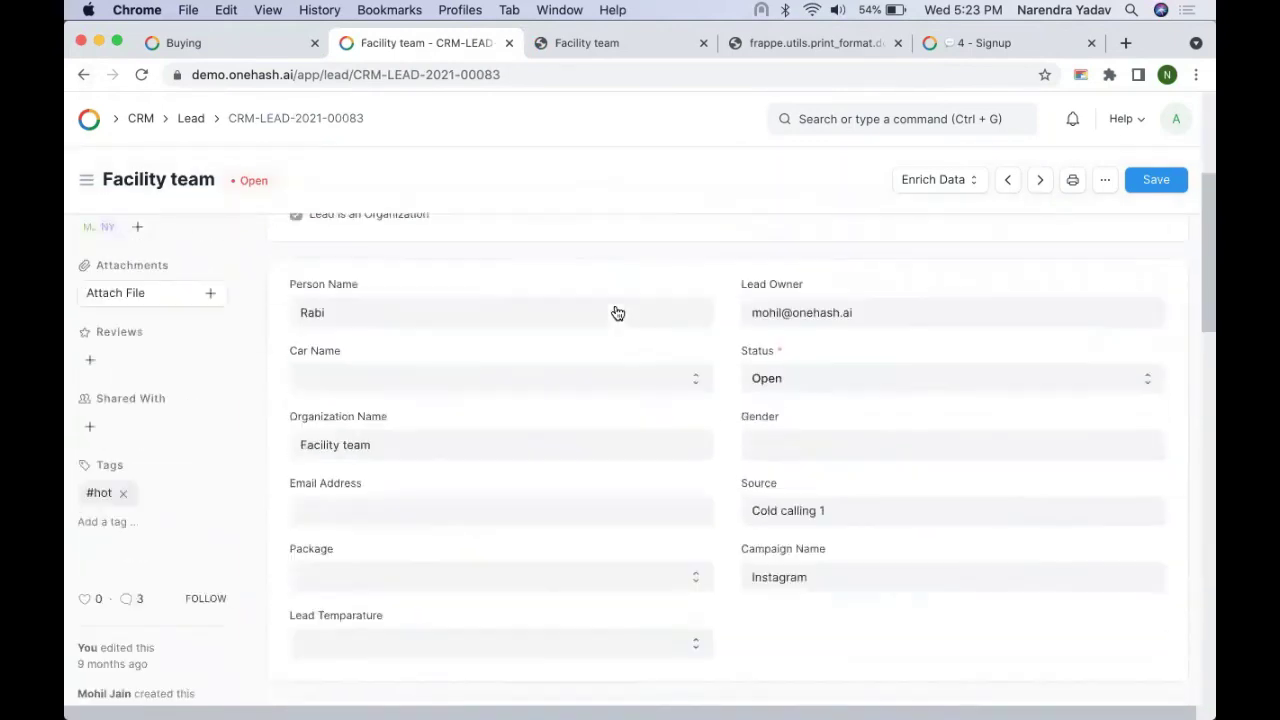
pyautogui.click(350, 296)
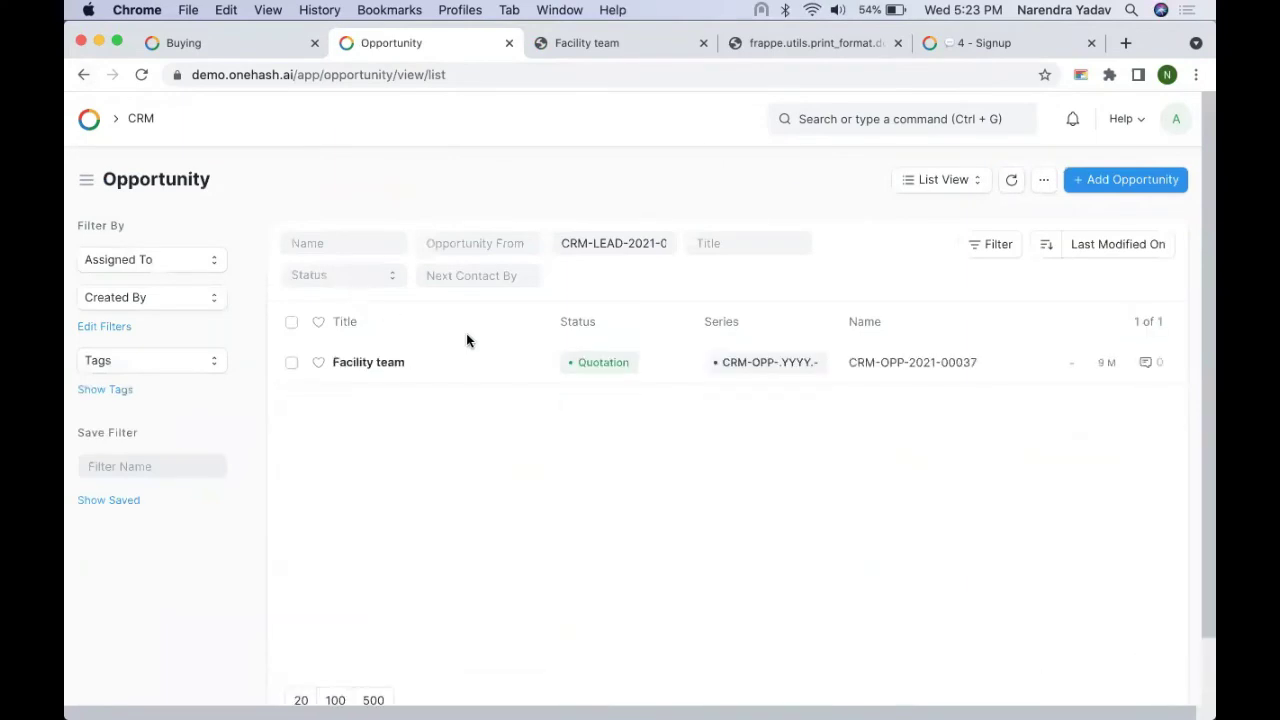
pyautogui.click(403, 362)
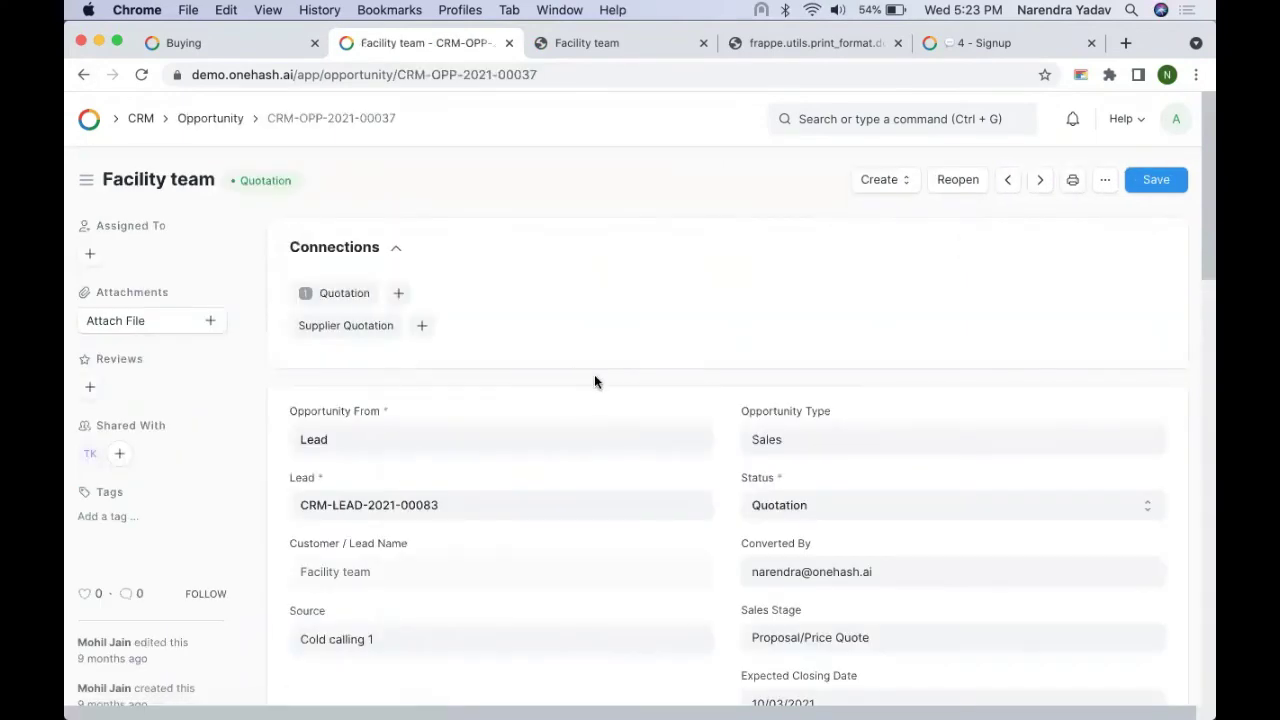
pyautogui.scroll(-15, 594, 381)
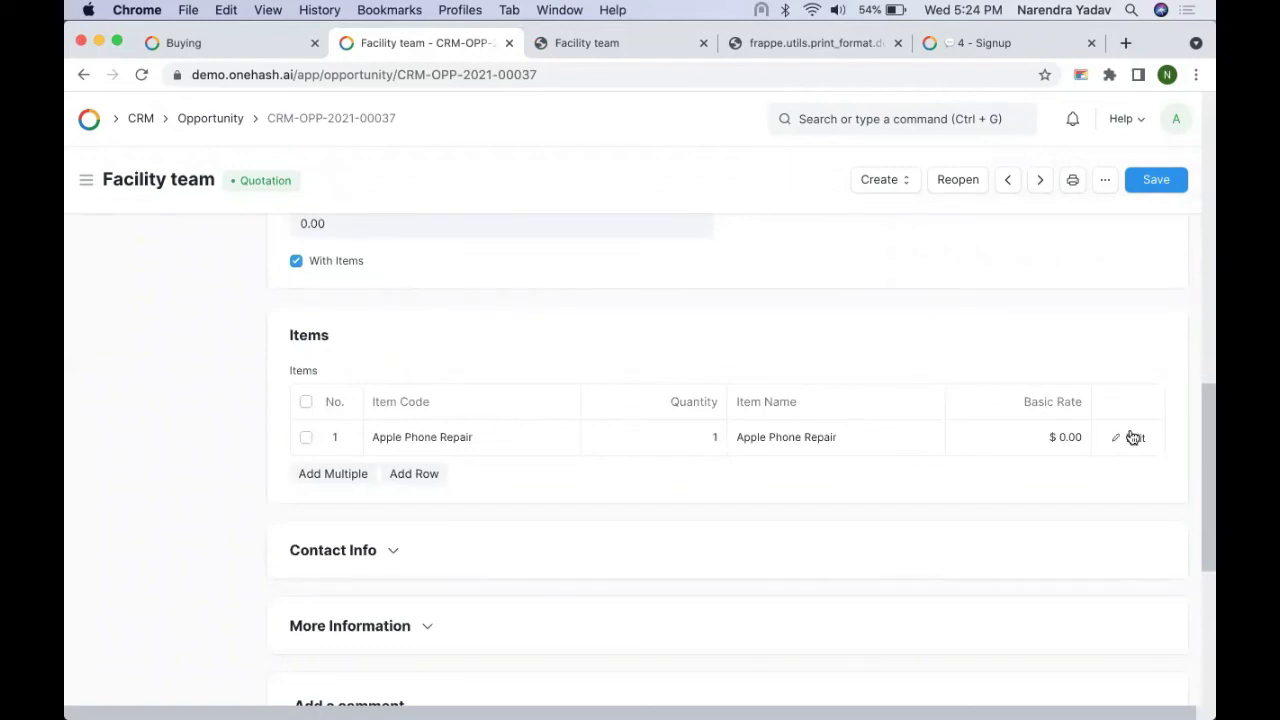
# Step: Add two empty item rows, delete them again, and open the Apple Phone Repair row editor
pyautogui.click(427, 474)
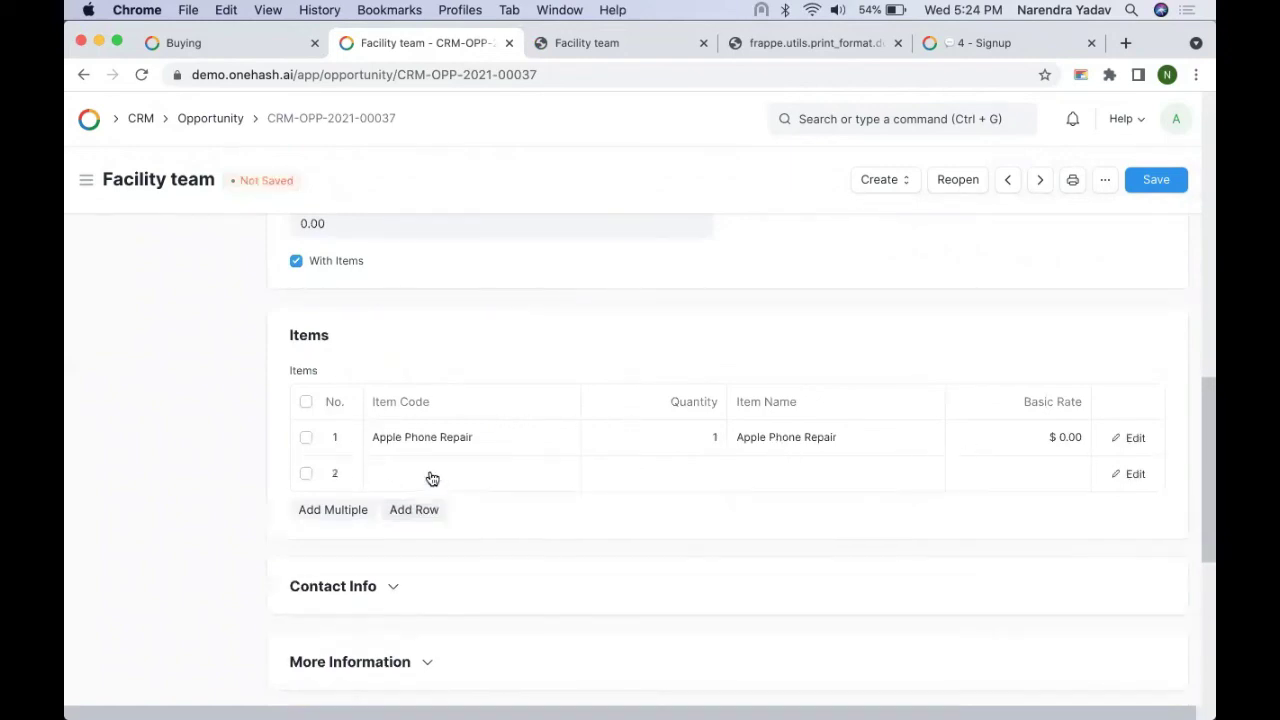
pyautogui.click(425, 509)
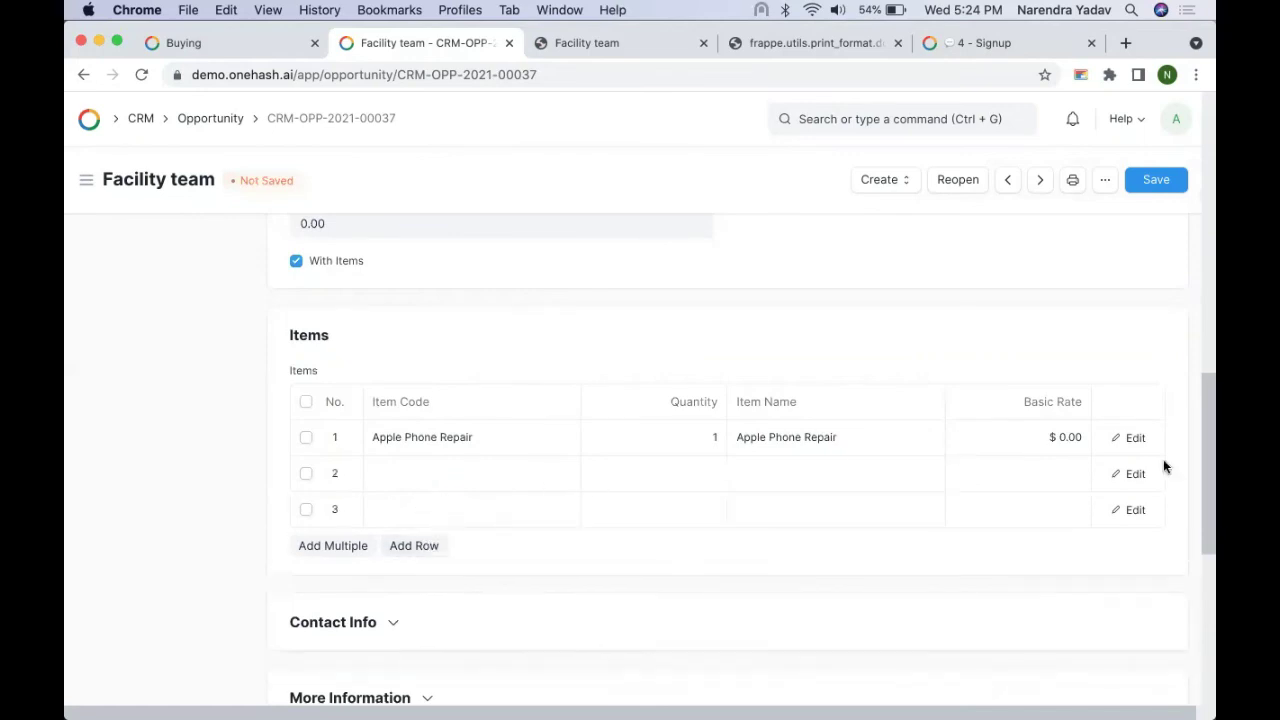
pyautogui.click(1129, 474)
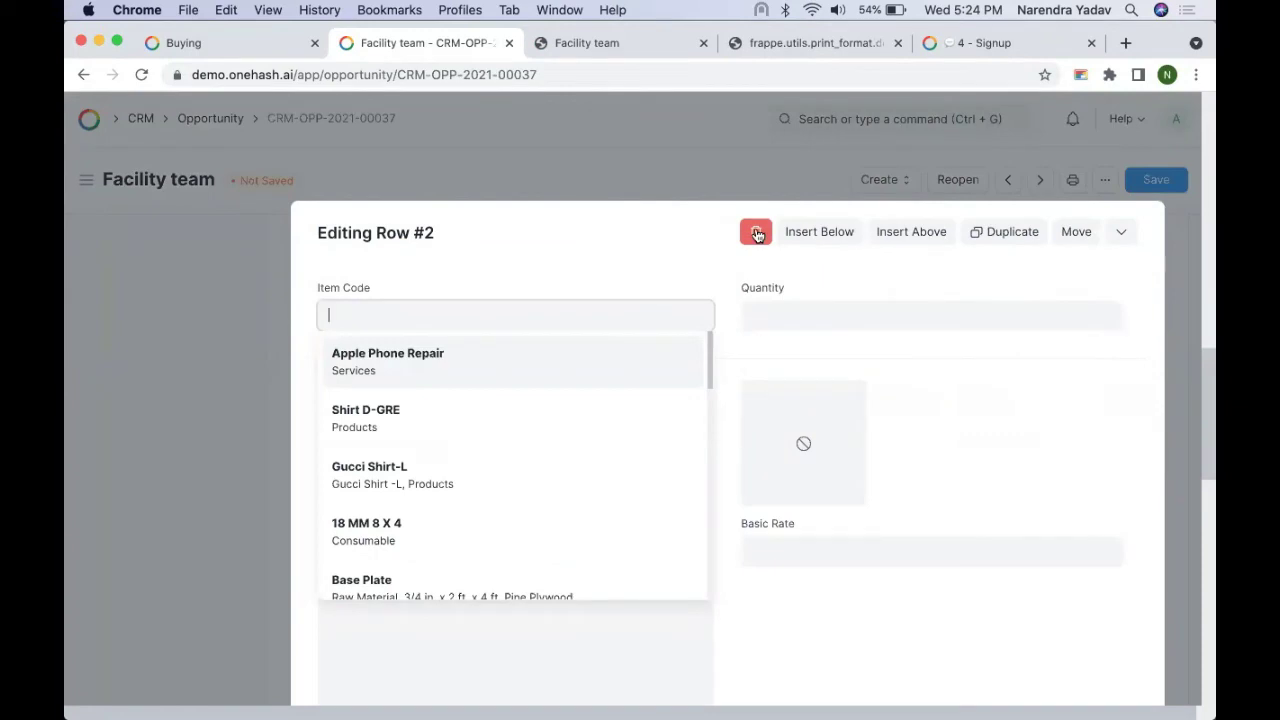
pyautogui.click(757, 234)
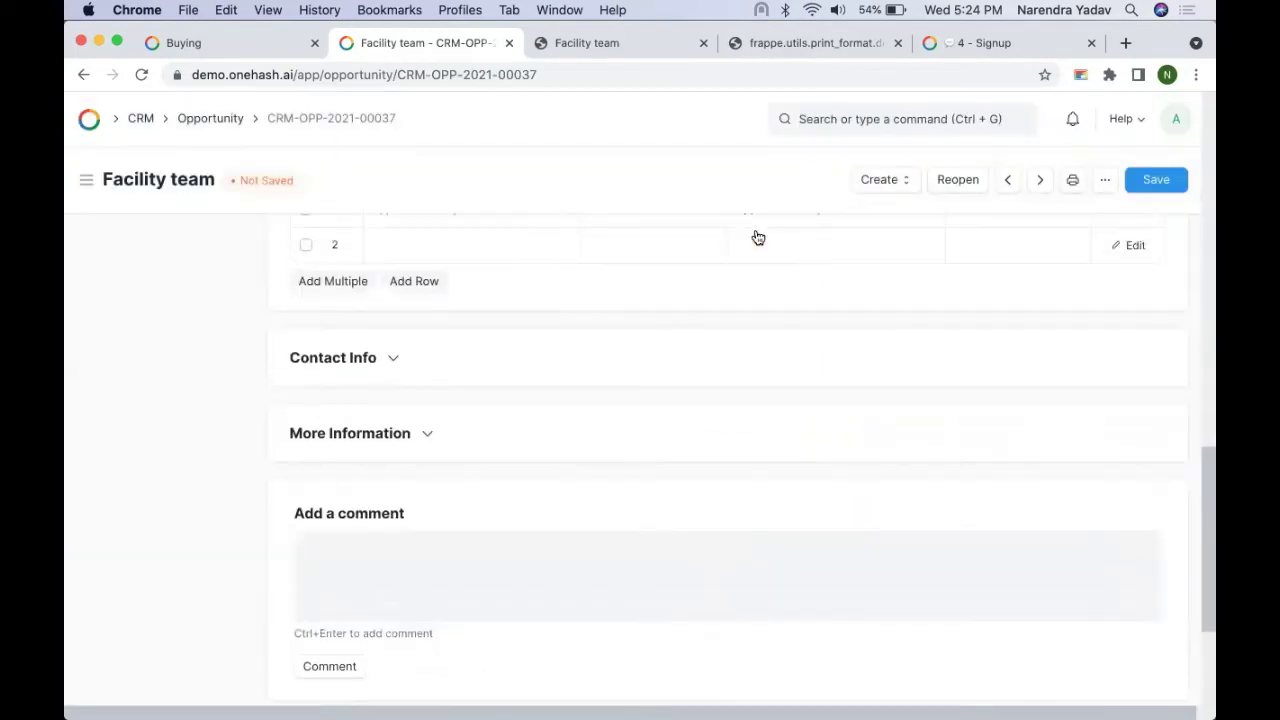
pyautogui.click(306, 438)
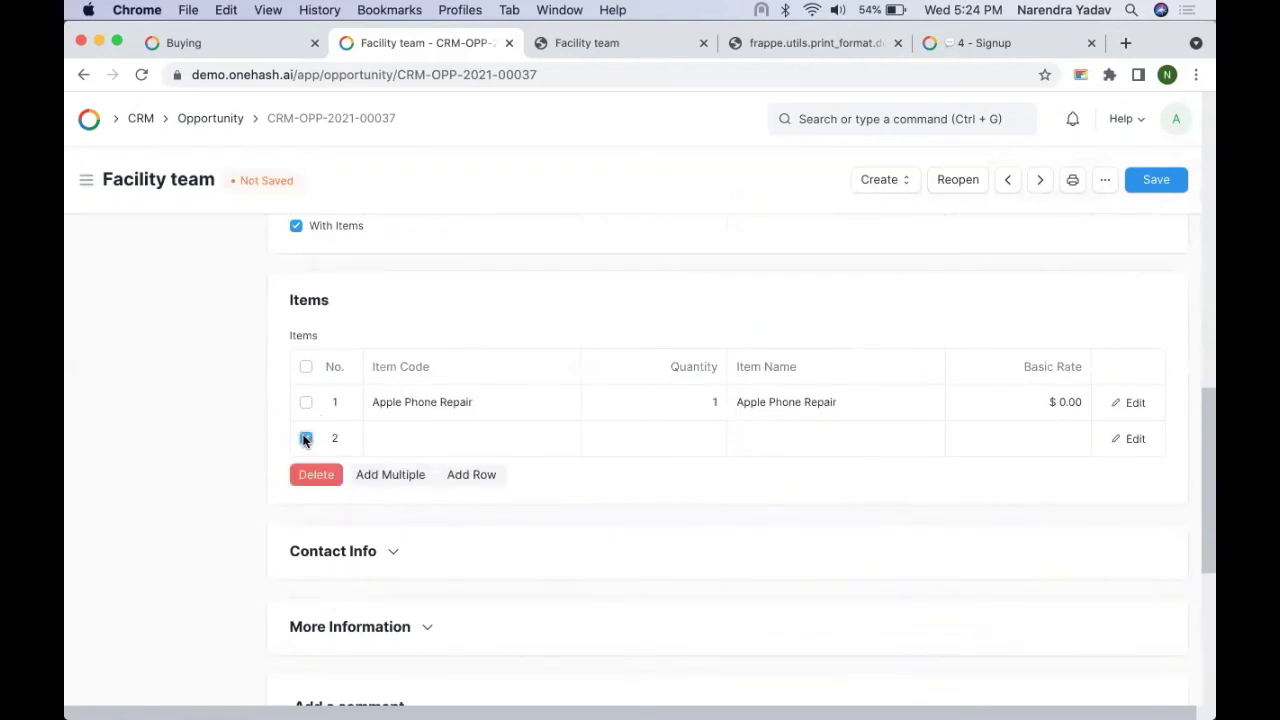
pyautogui.click(308, 474)
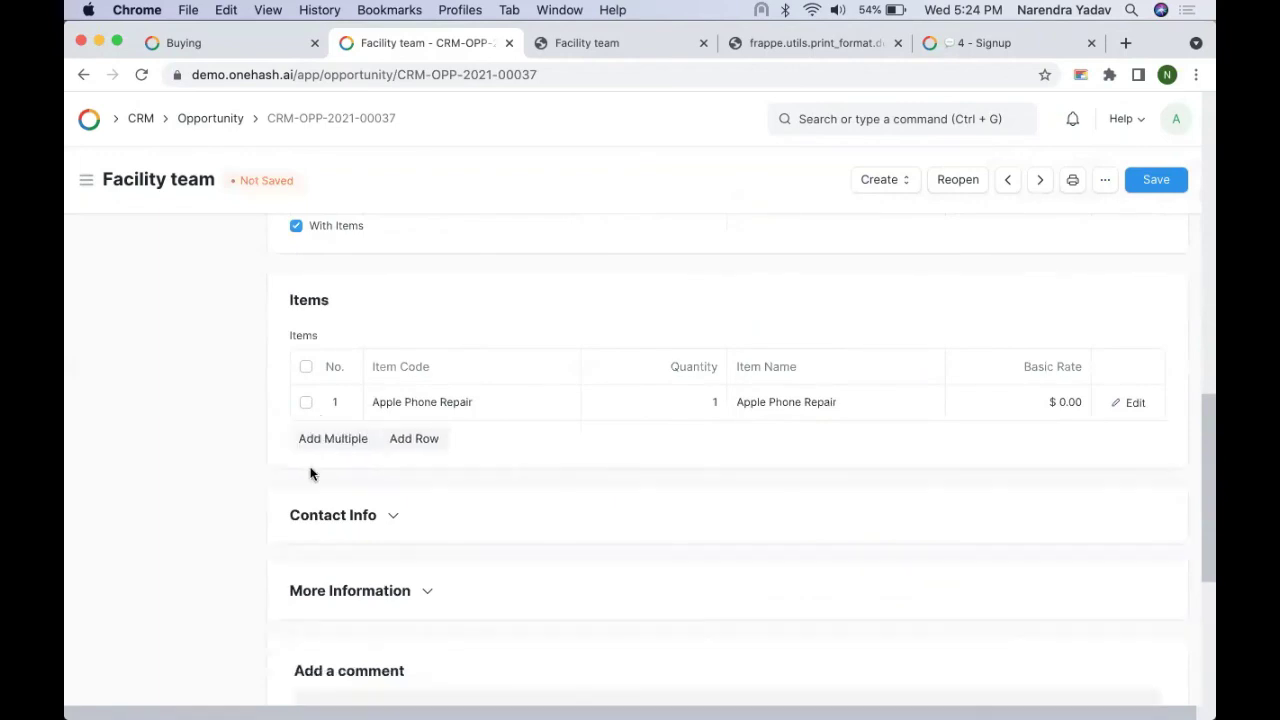
pyautogui.click(1134, 403)
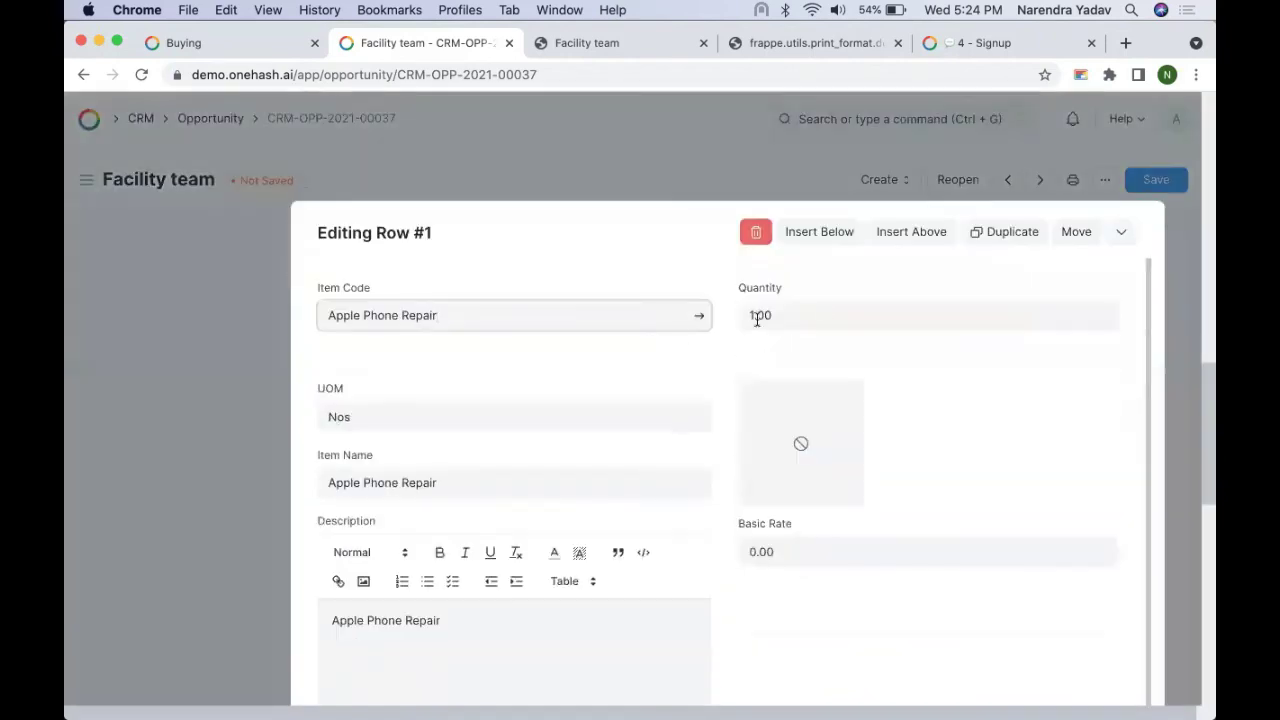
# Step: Insert a Shirt D-GRE row below with quantity 10
pyautogui.scroll(-3, 911, 407)
pyautogui.scroll(3, 911, 407)
pyautogui.click(827, 239)
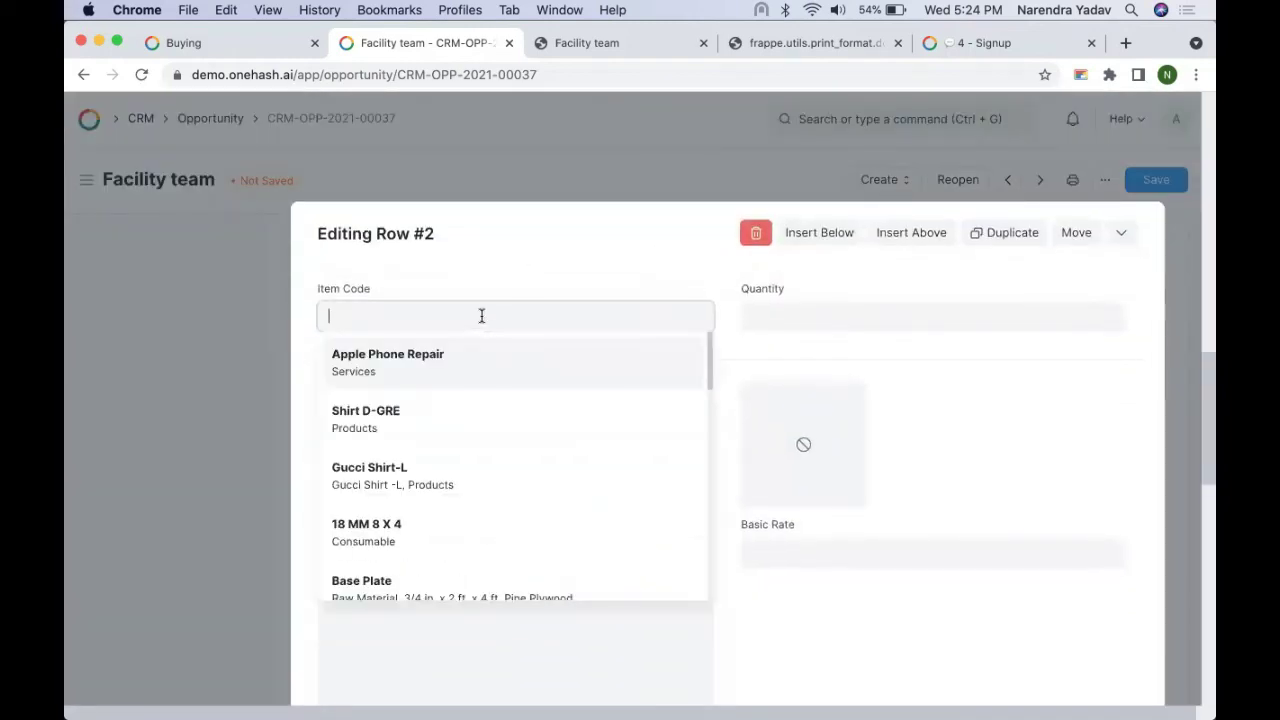
pyautogui.click(454, 419)
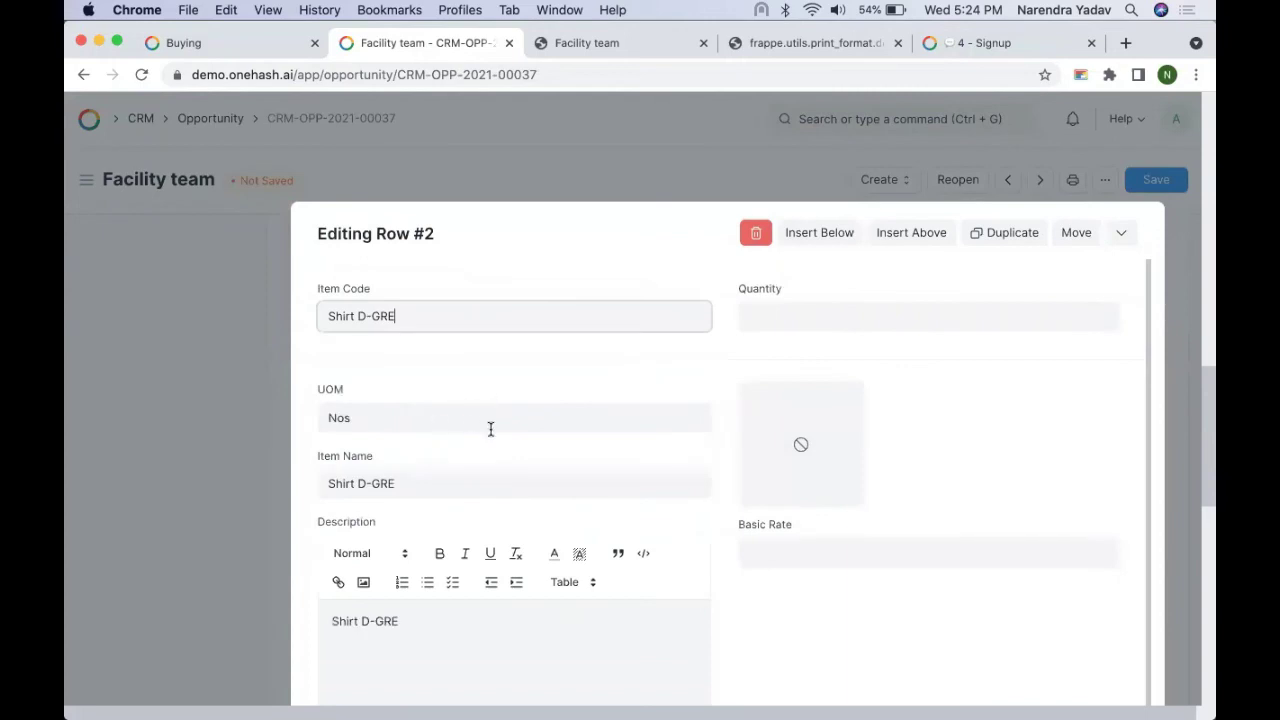
pyautogui.click(807, 311)
pyautogui.write('10')
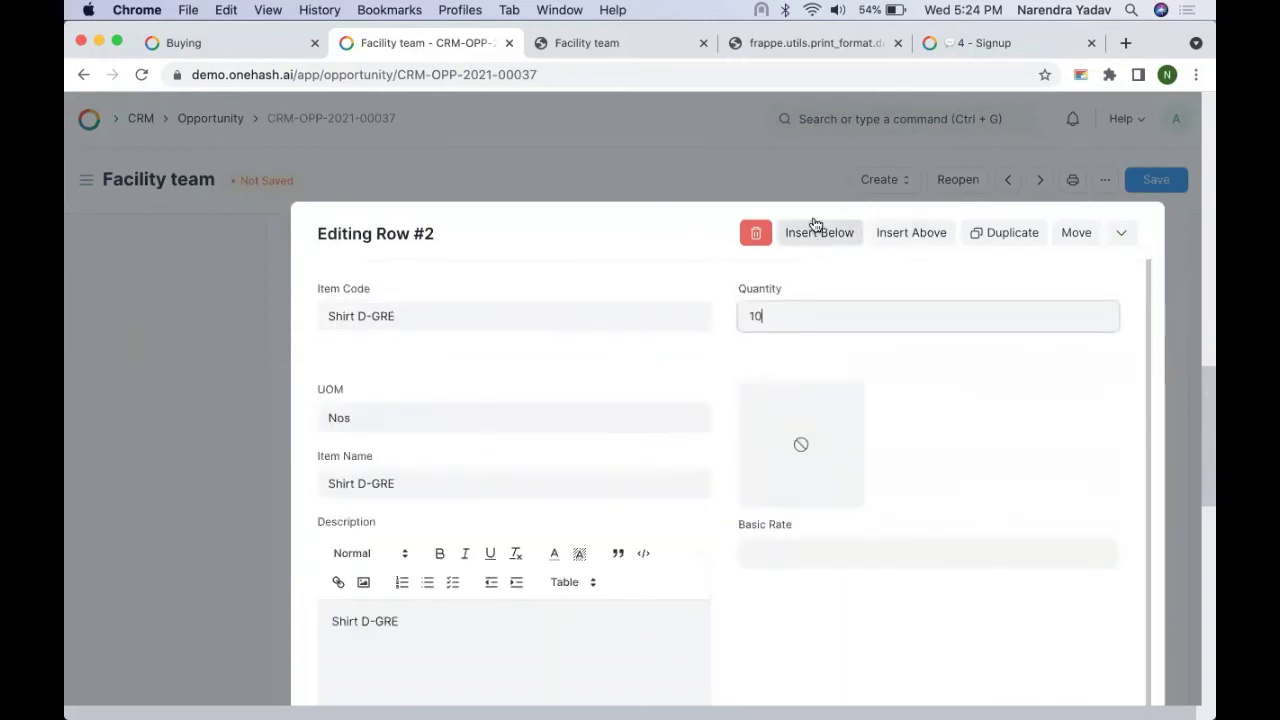
# Step: Add a Gucci Shirt-L row below it with quantity 20
pyautogui.click(815, 230)
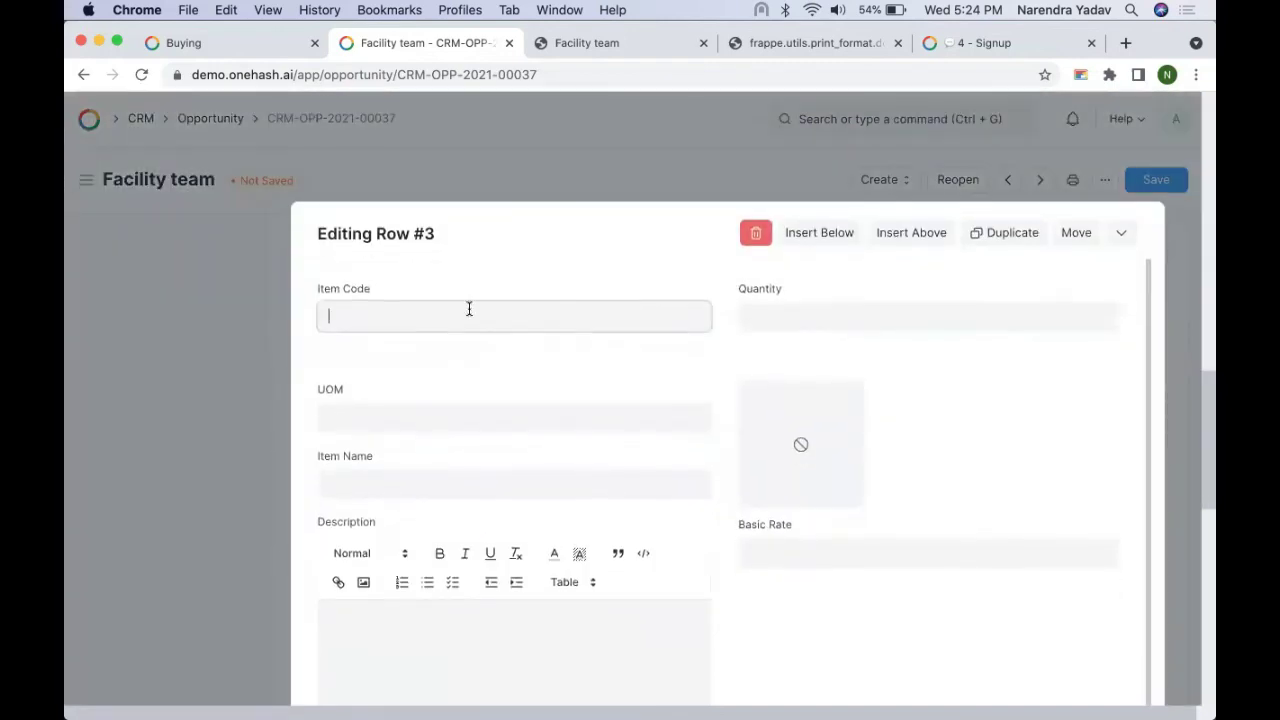
pyautogui.click(436, 485)
pyautogui.click(820, 317)
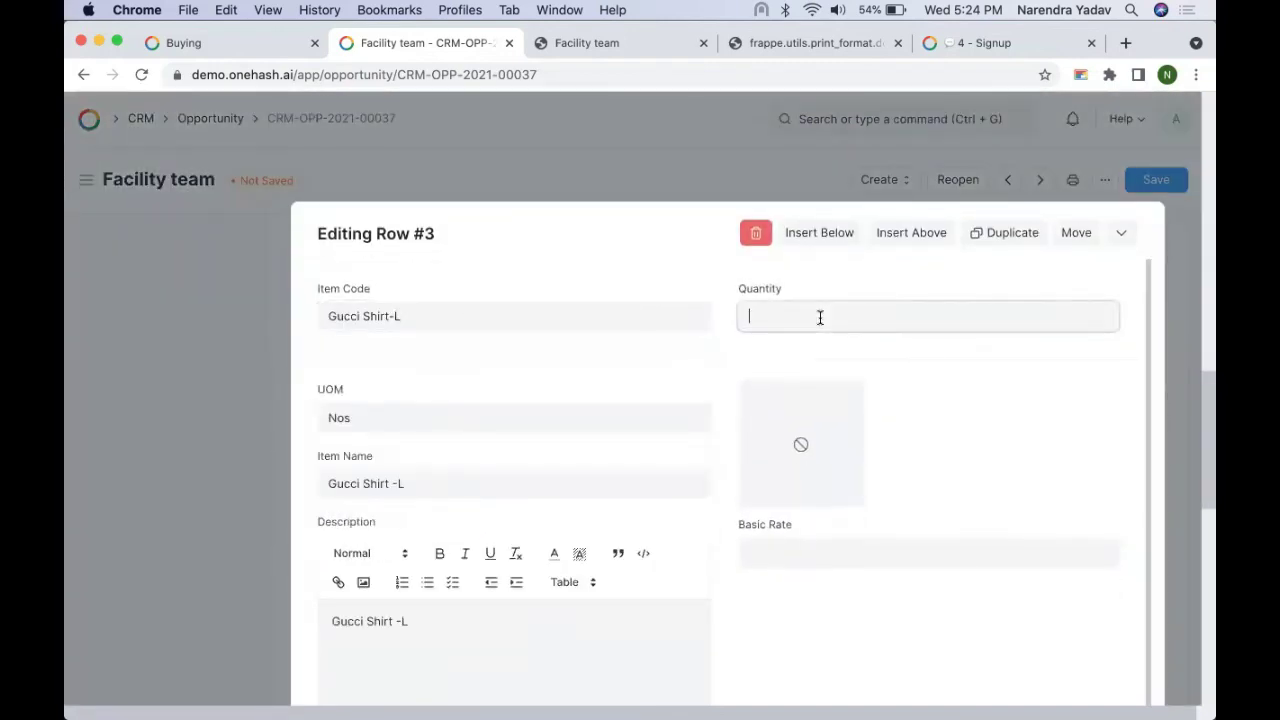
pyautogui.write('20')
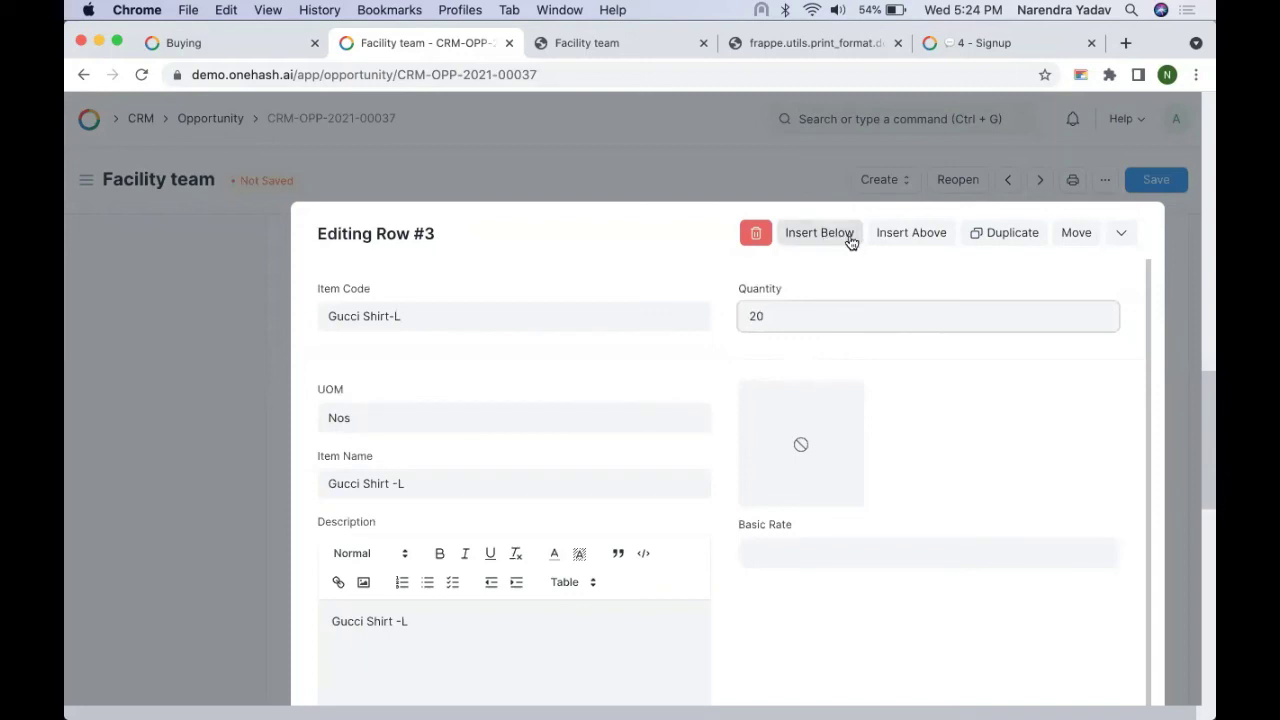
# Step: Insert a Gucci Shirt-L row above with quantity 12
pyautogui.click(910, 233)
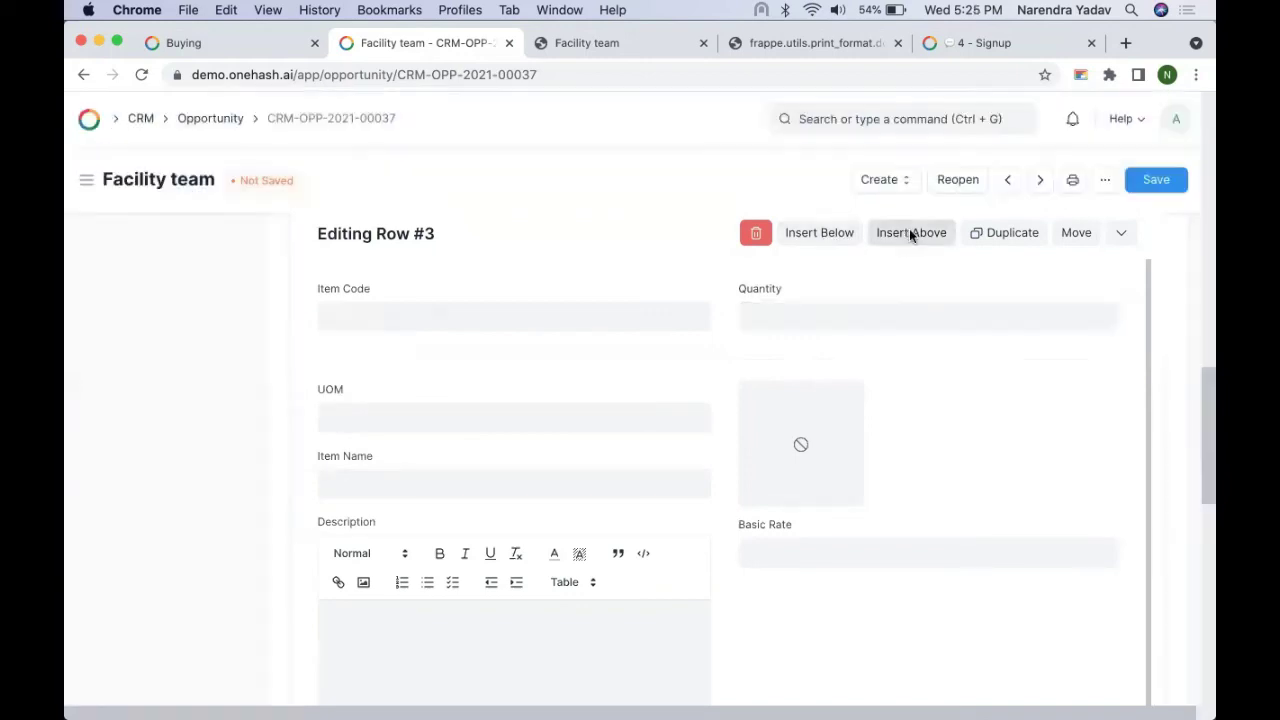
pyautogui.click(446, 317)
pyautogui.click(430, 468)
pyautogui.click(820, 308)
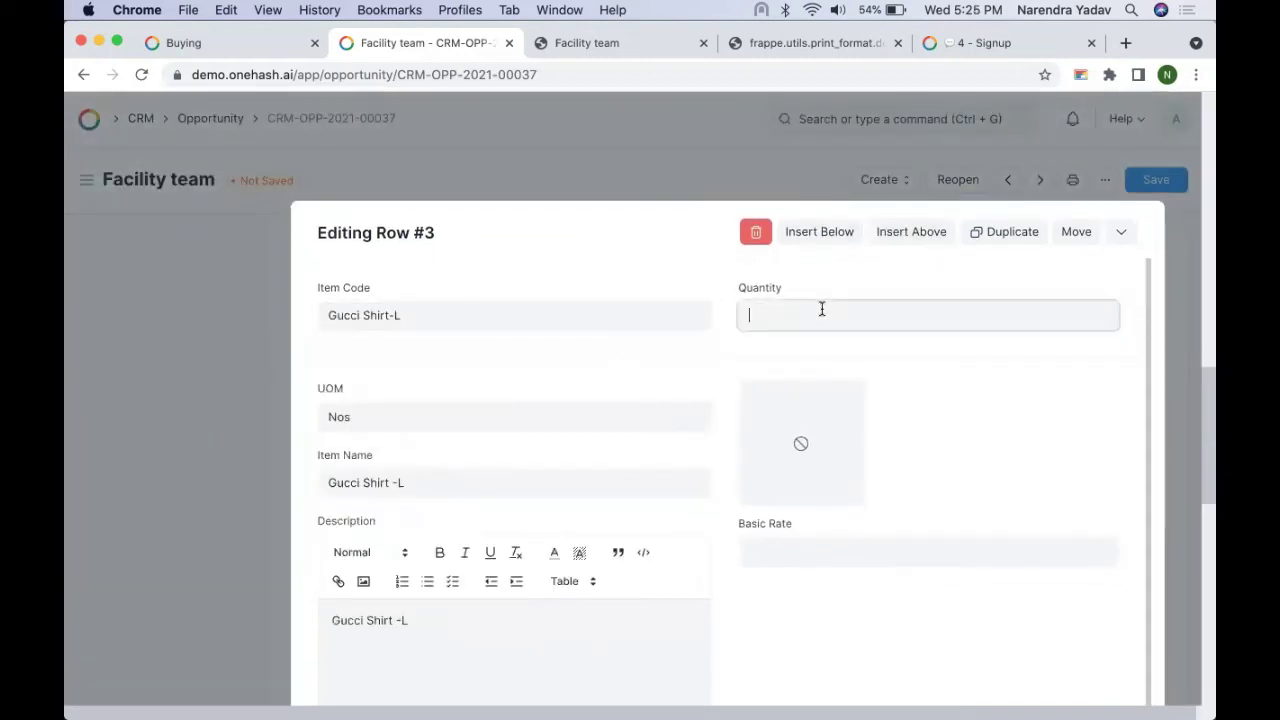
pyautogui.write('12')
pyautogui.click(1014, 371)
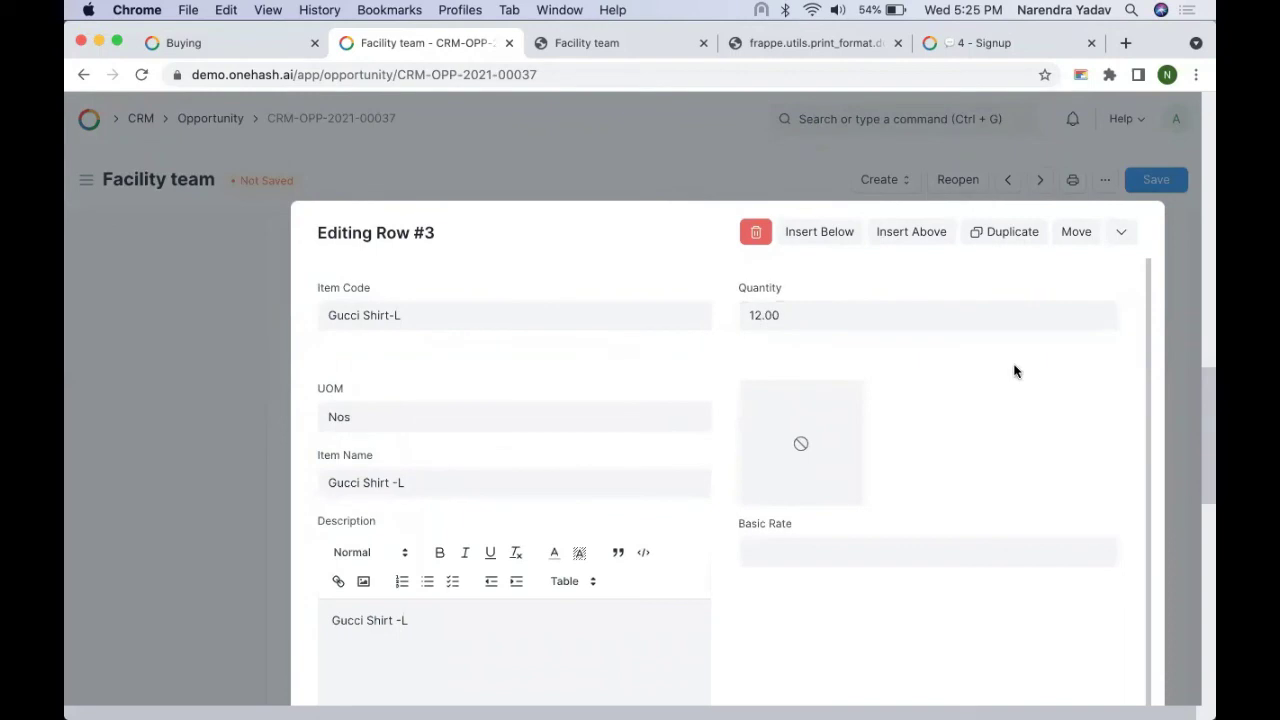
# Step: Move the quantity-12 Gucci Shirt-L row to row 1 and duplicate it
pyautogui.click(1073, 236)
pyautogui.write('1')
pyautogui.click(849, 283)
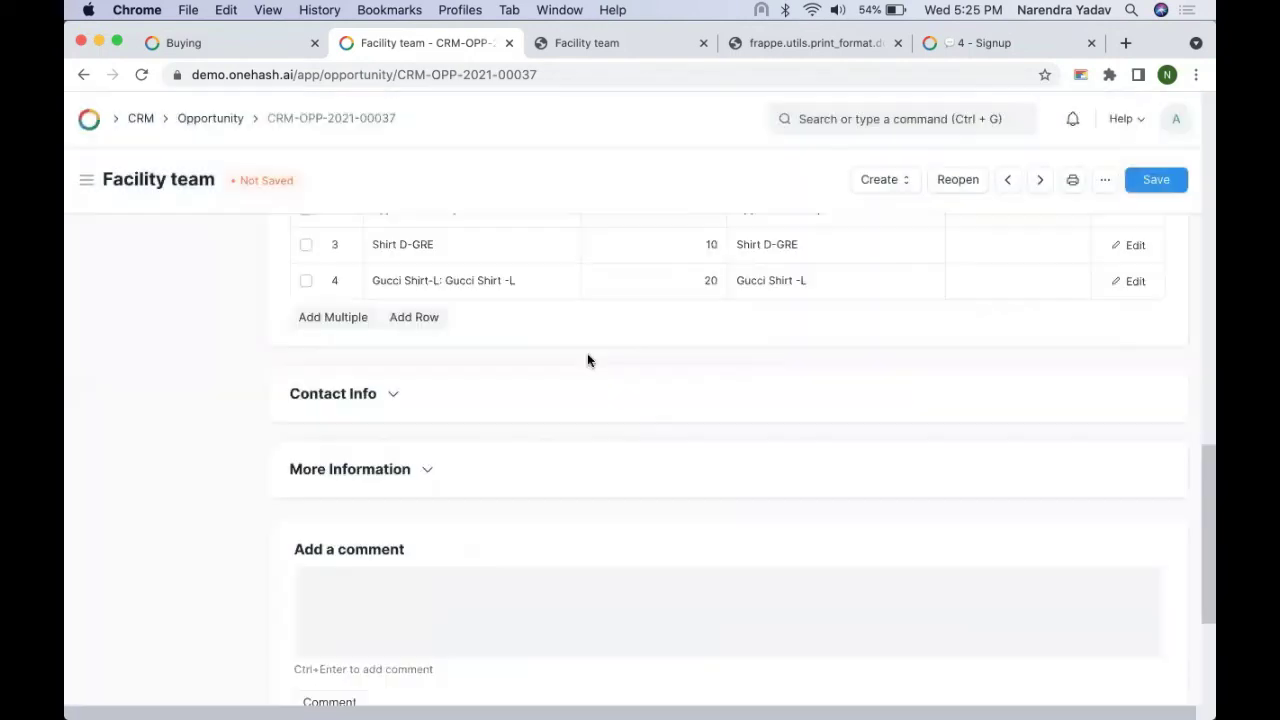
pyautogui.scroll(3, 620, 420)
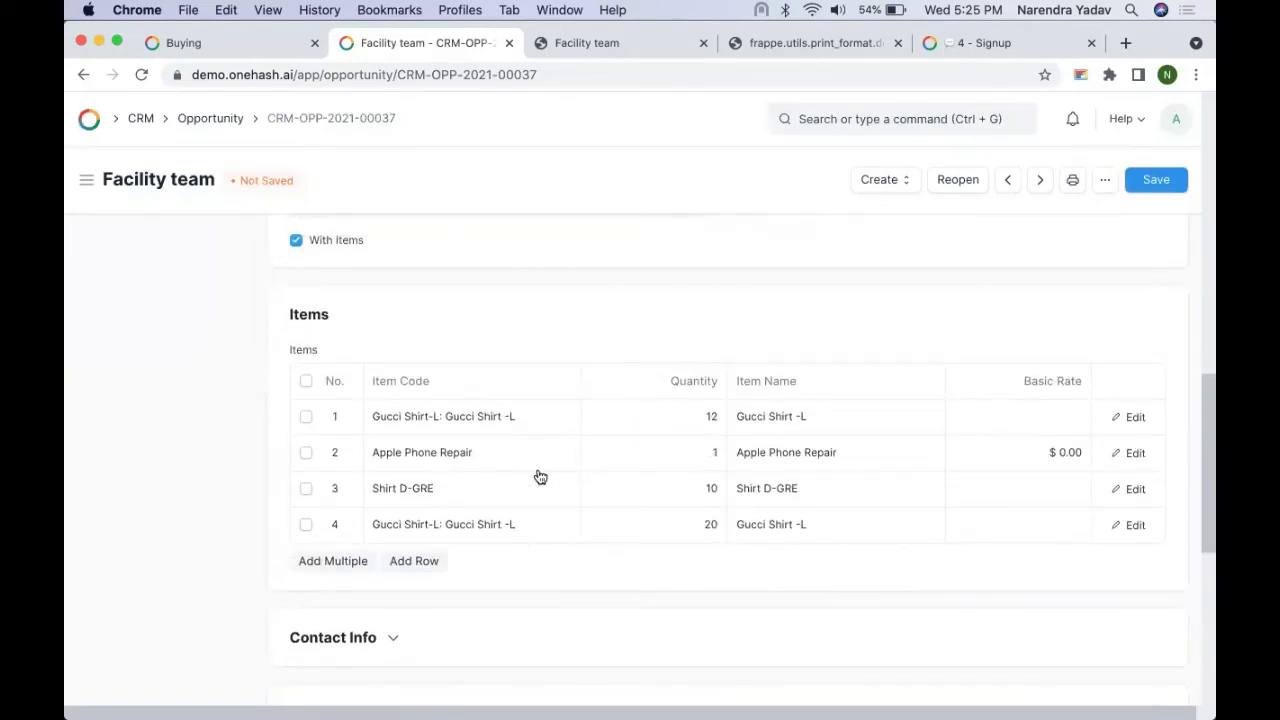
pyautogui.click(1134, 418)
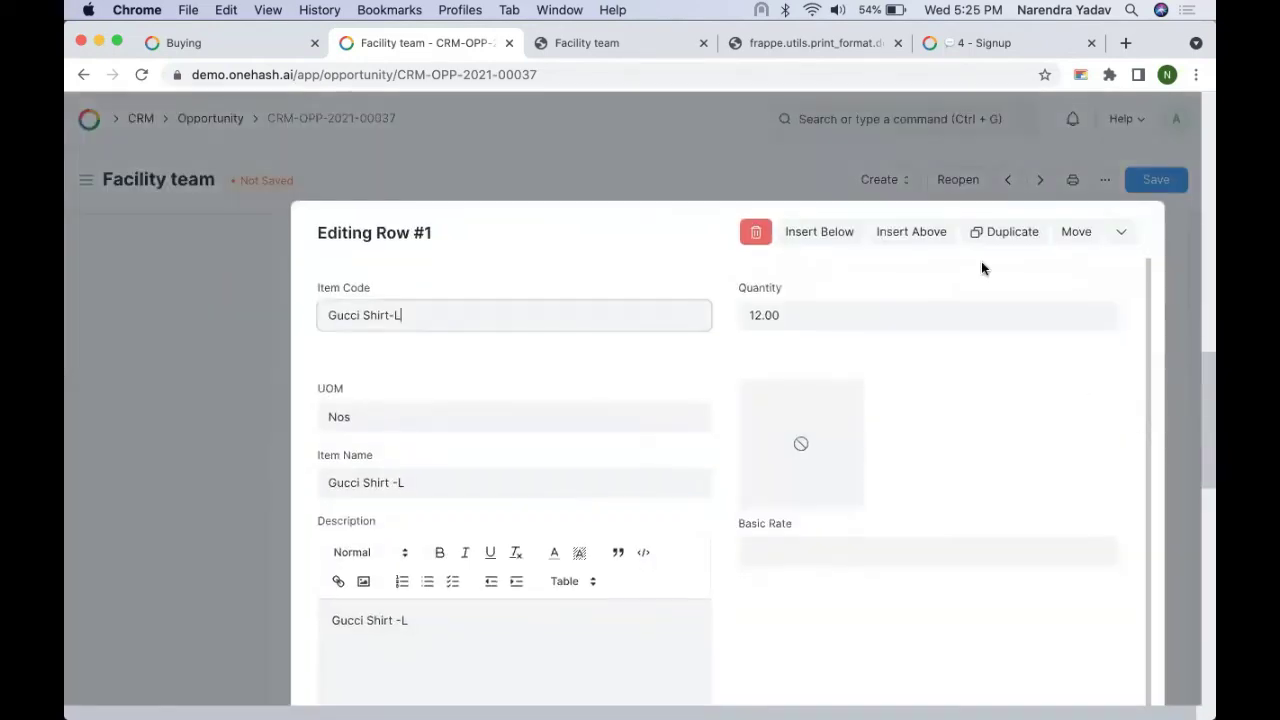
pyautogui.click(1005, 236)
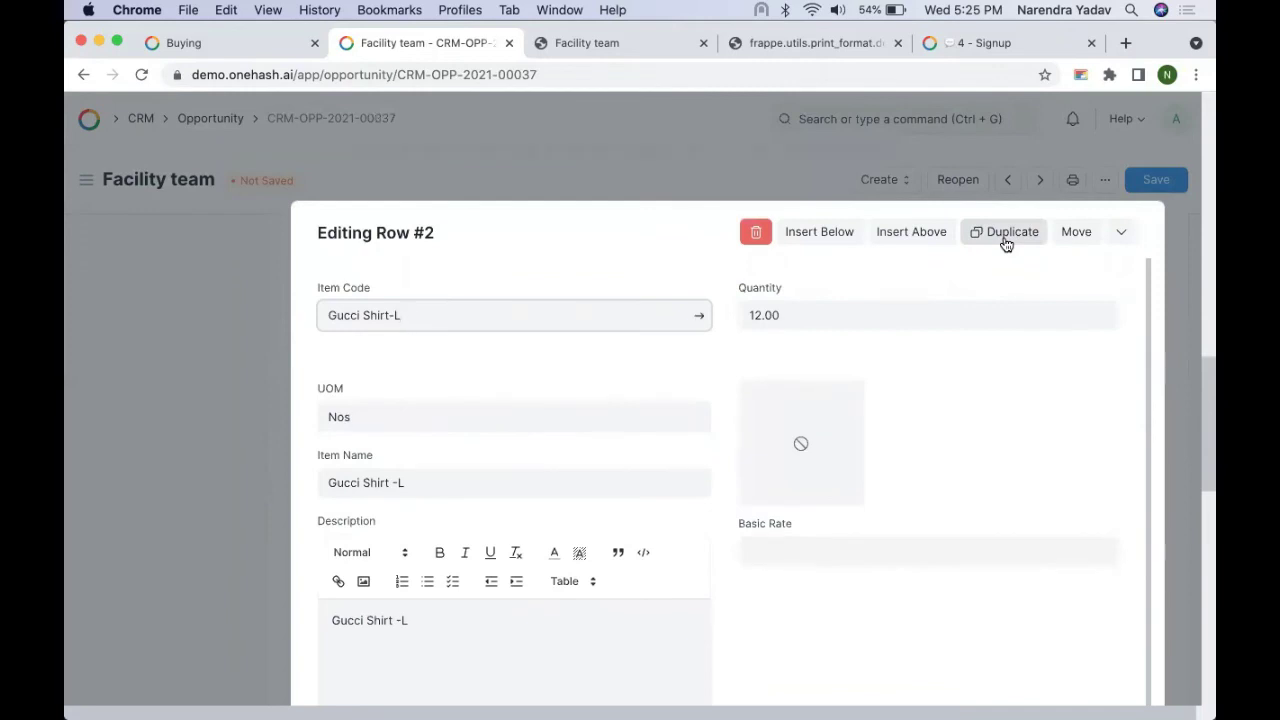
pyautogui.click(1122, 240)
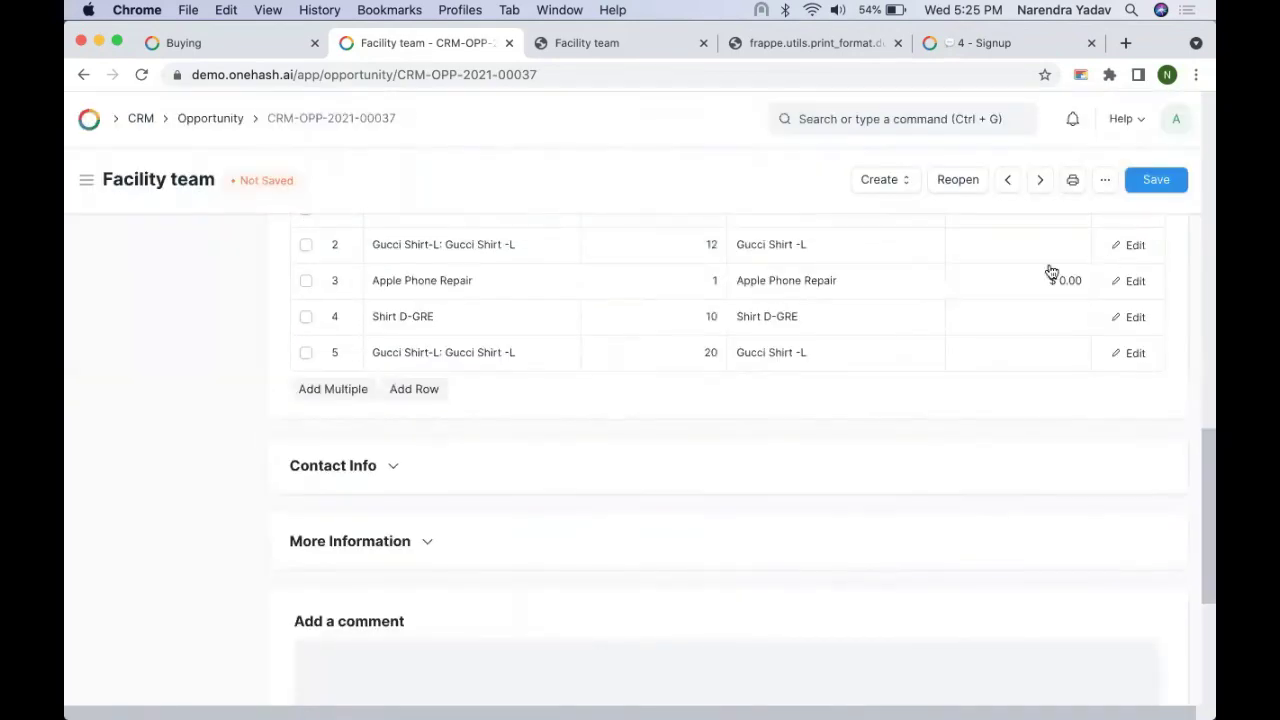
# Step: Close the row editors and select Wind Power LLC as Company under More Information
pyautogui.click(1131, 245)
pyautogui.click(103, 342)
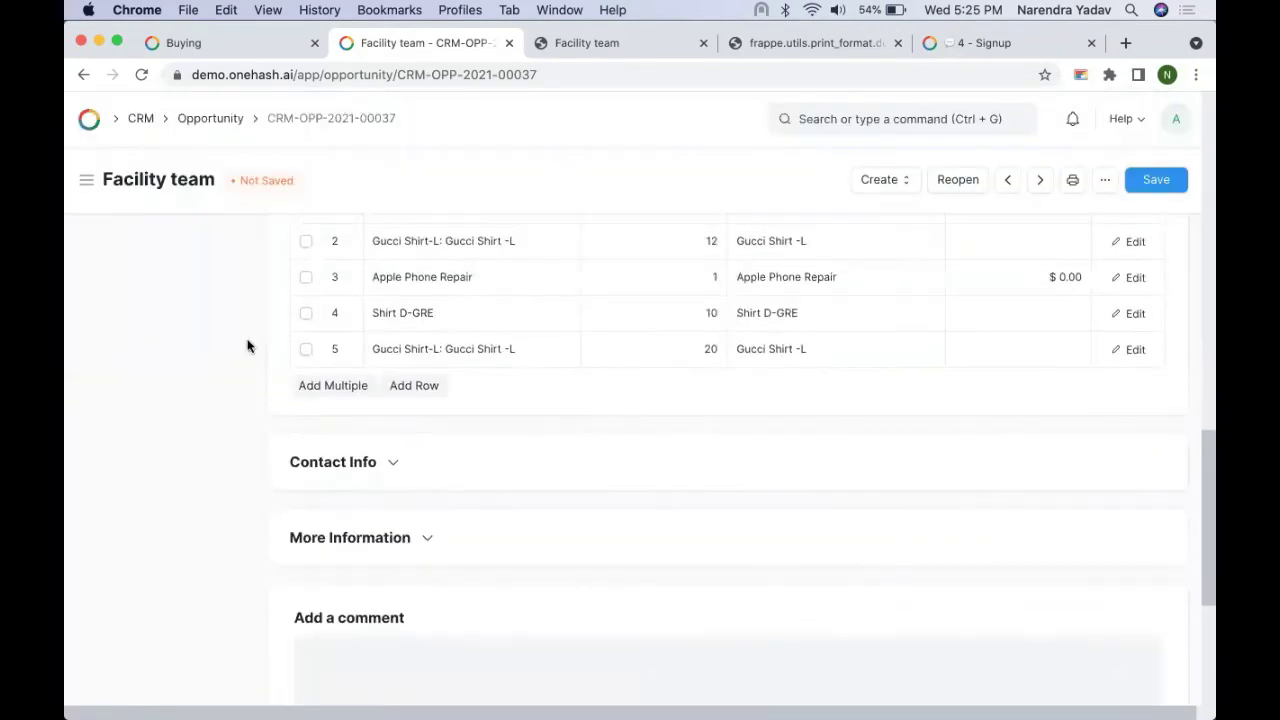
pyautogui.scroll(3, 1094, 340)
pyautogui.click(1129, 389)
pyautogui.press('Escape')
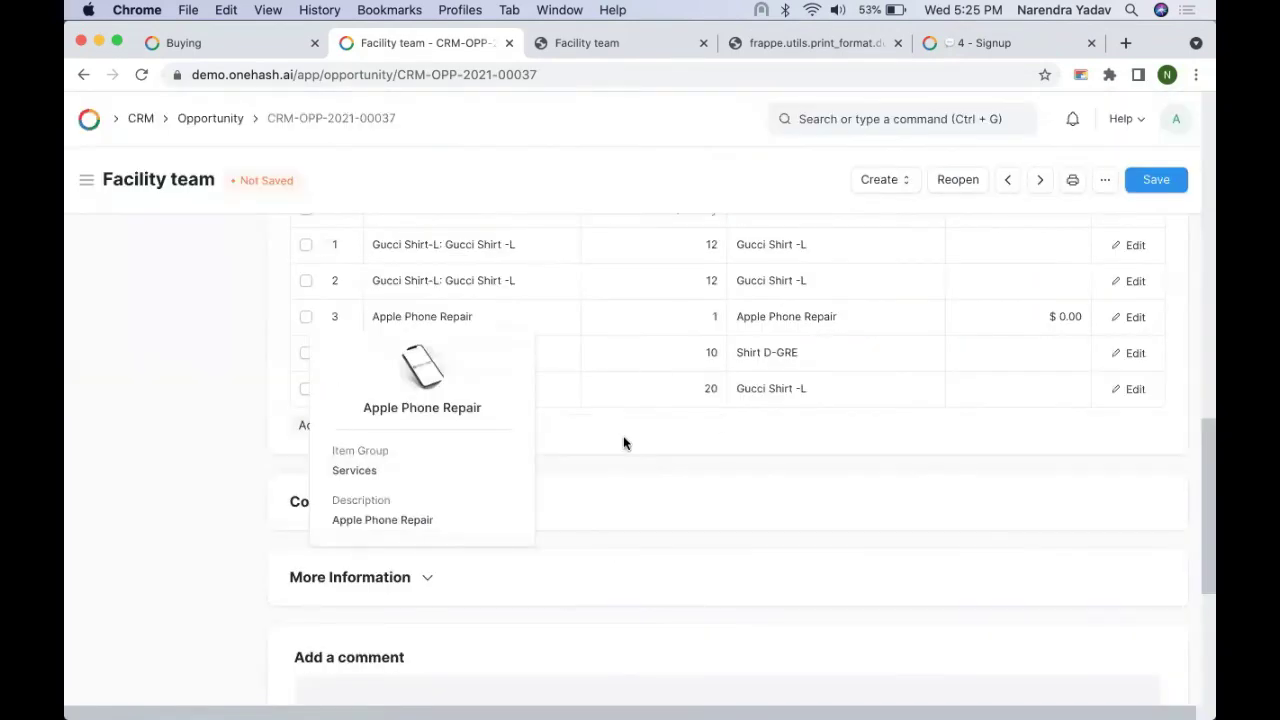
pyautogui.scroll(-3, 151, 428)
pyautogui.click(337, 506)
pyautogui.click(409, 571)
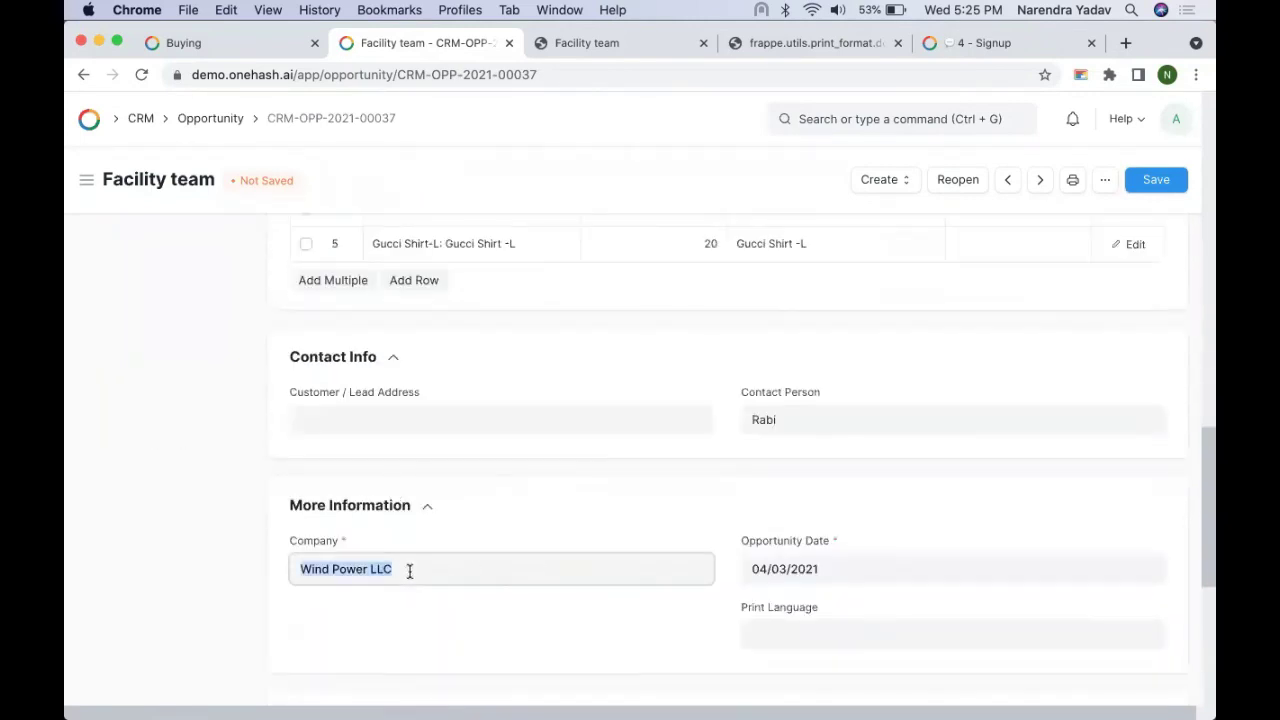
# Step: Clear the Company field and re-enter Wind Power LLC
pyautogui.click(350, 566)
pyautogui.press('super+a')
pyautogui.press('BackSpace')
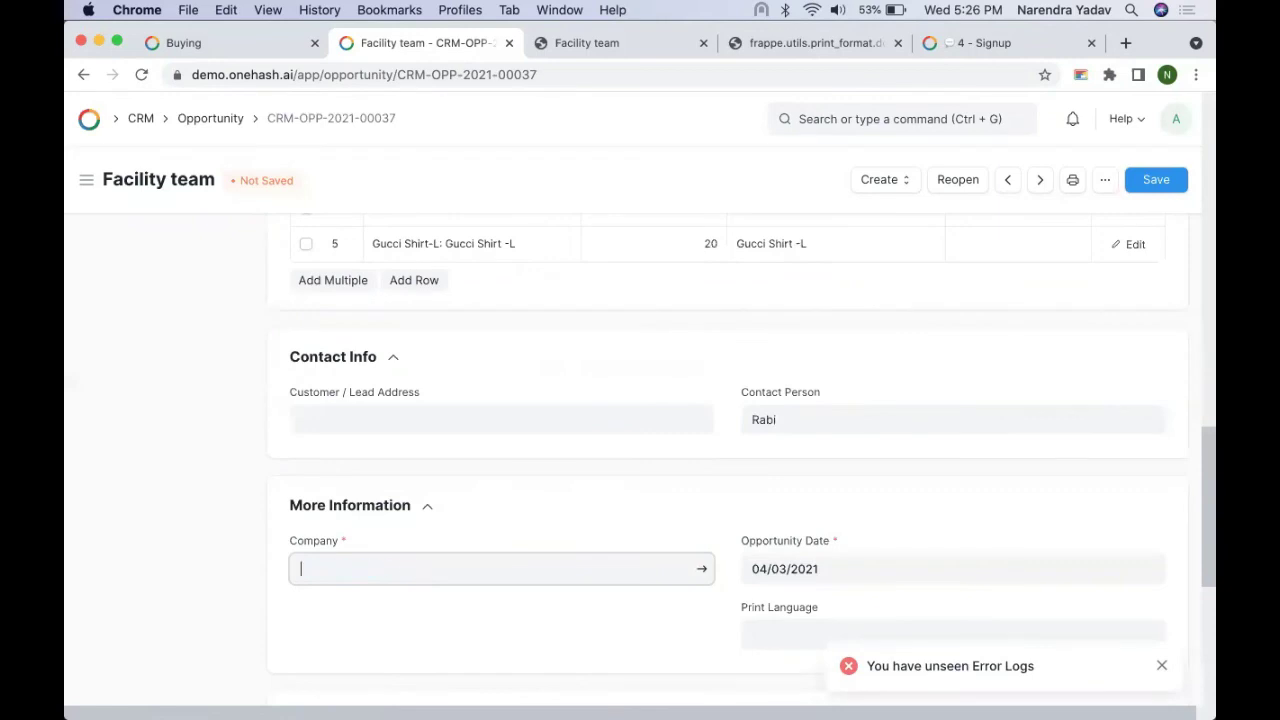
pyautogui.write('win')
pyautogui.click(377, 644)
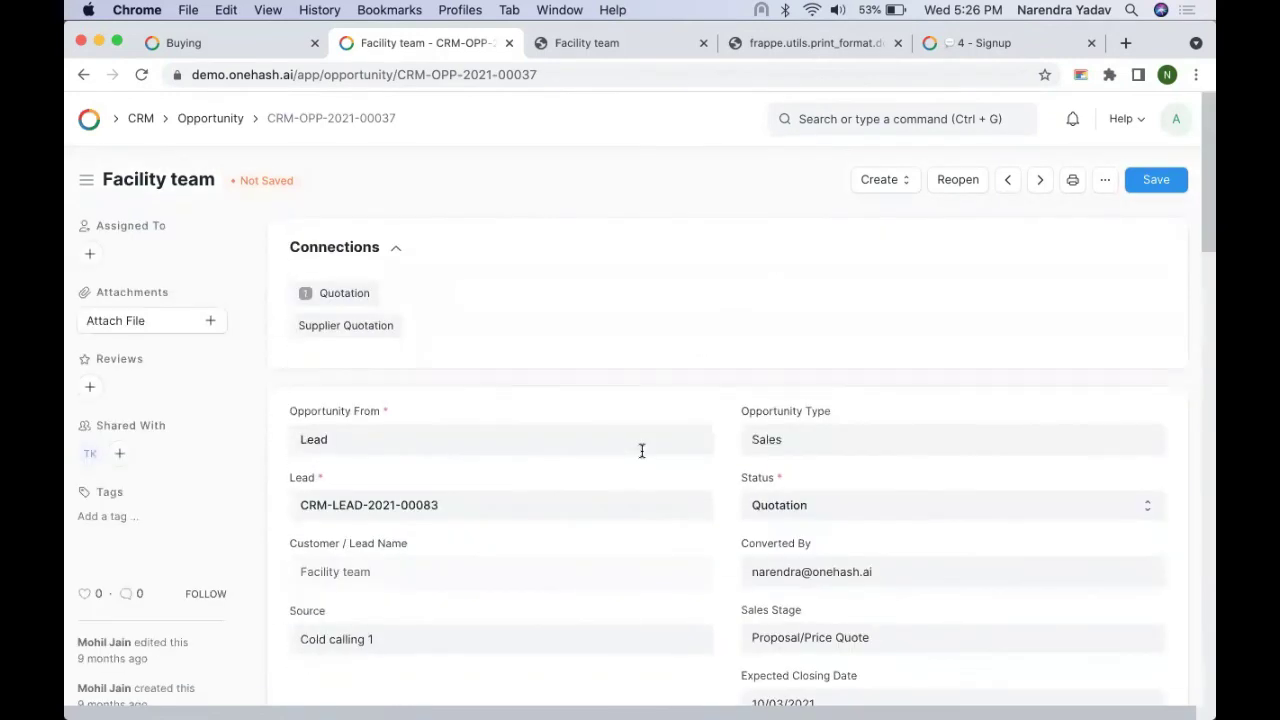
pyautogui.scroll(-3, 642, 451)
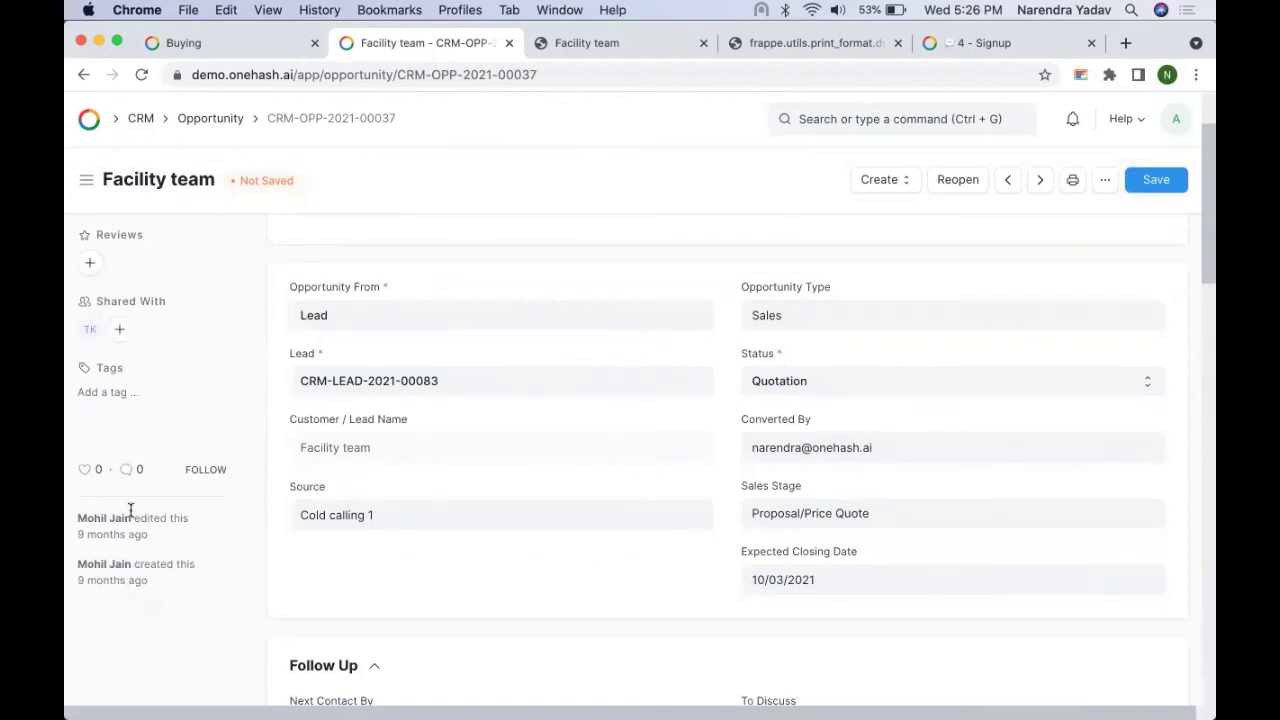
pyautogui.scroll(-15, 659, 511)
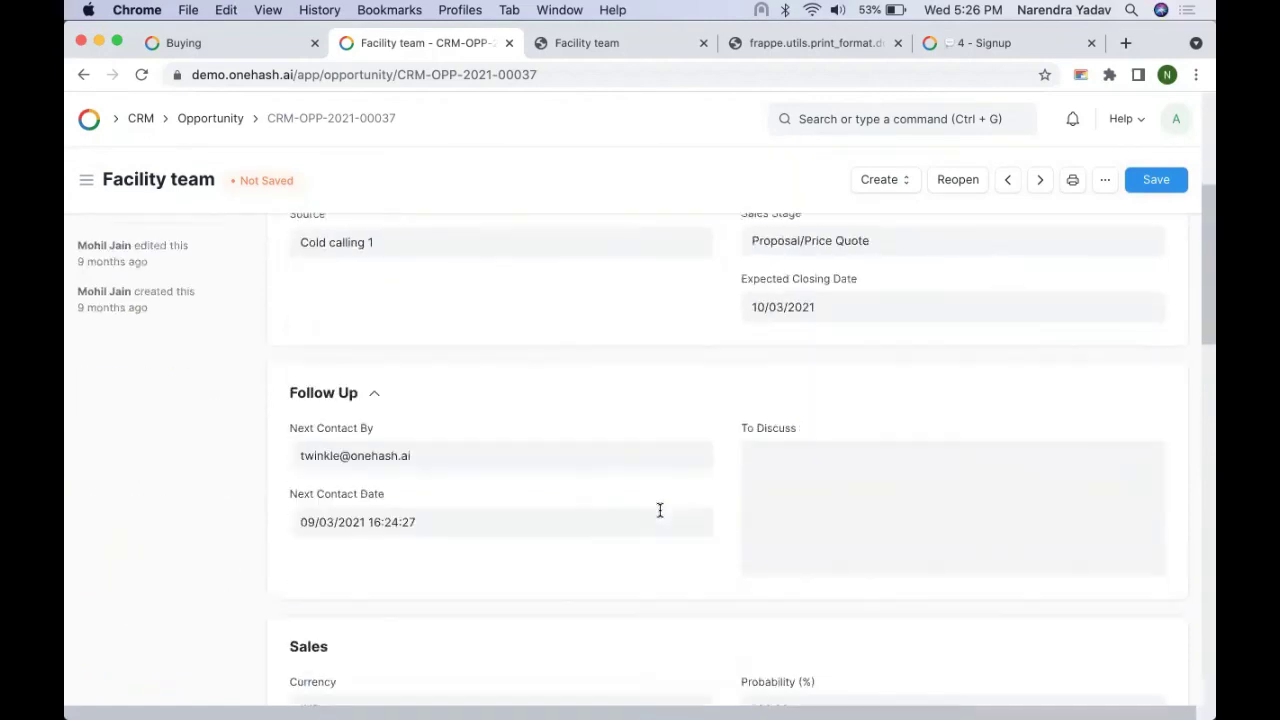
pyautogui.scroll(-10, 662, 516)
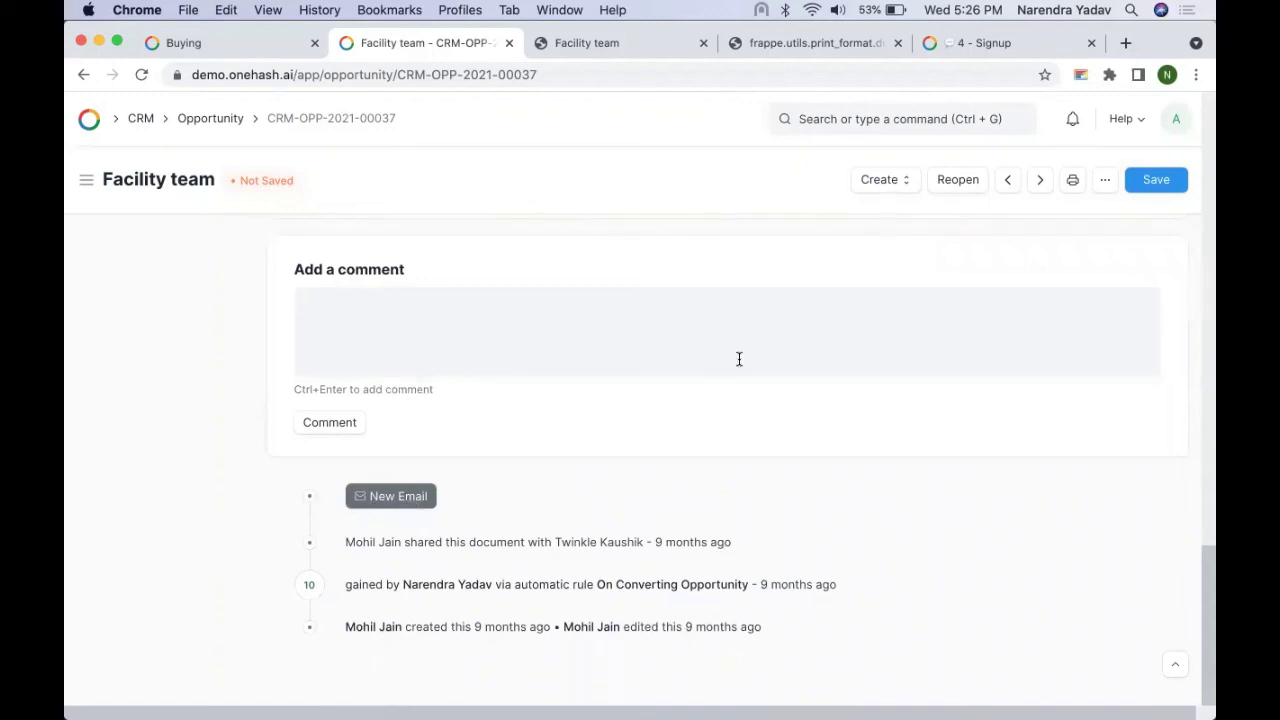
# Step: Browse the extra actions and Help's keyboard shortcuts list, then save the opportunity
pyautogui.click(1104, 180)
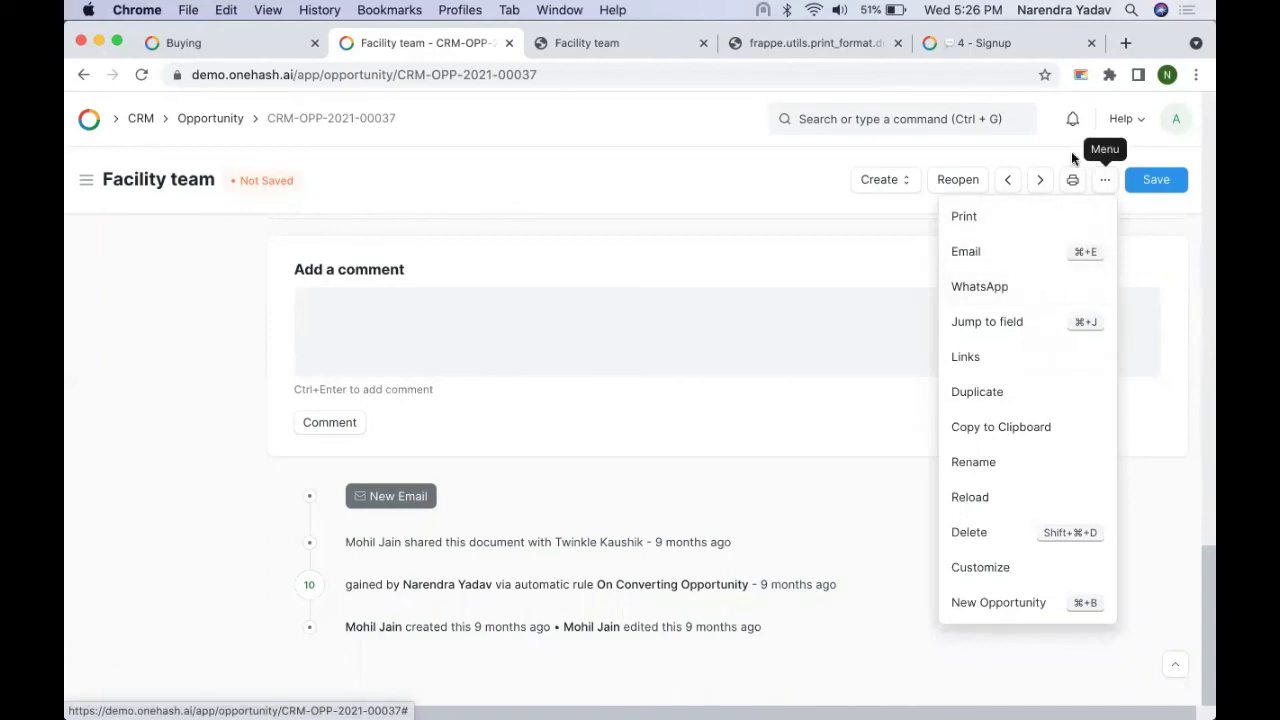
pyautogui.click(1128, 120)
pyautogui.click(1080, 344)
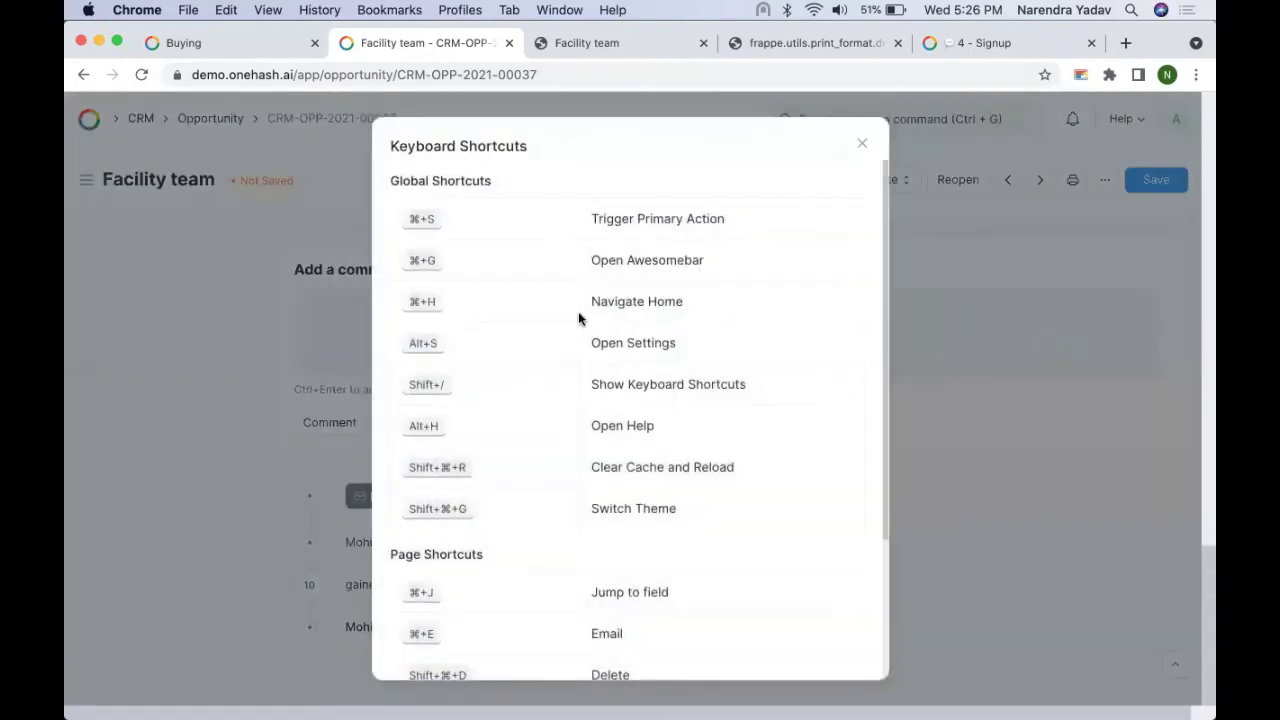
pyautogui.scroll(-5, 601, 421)
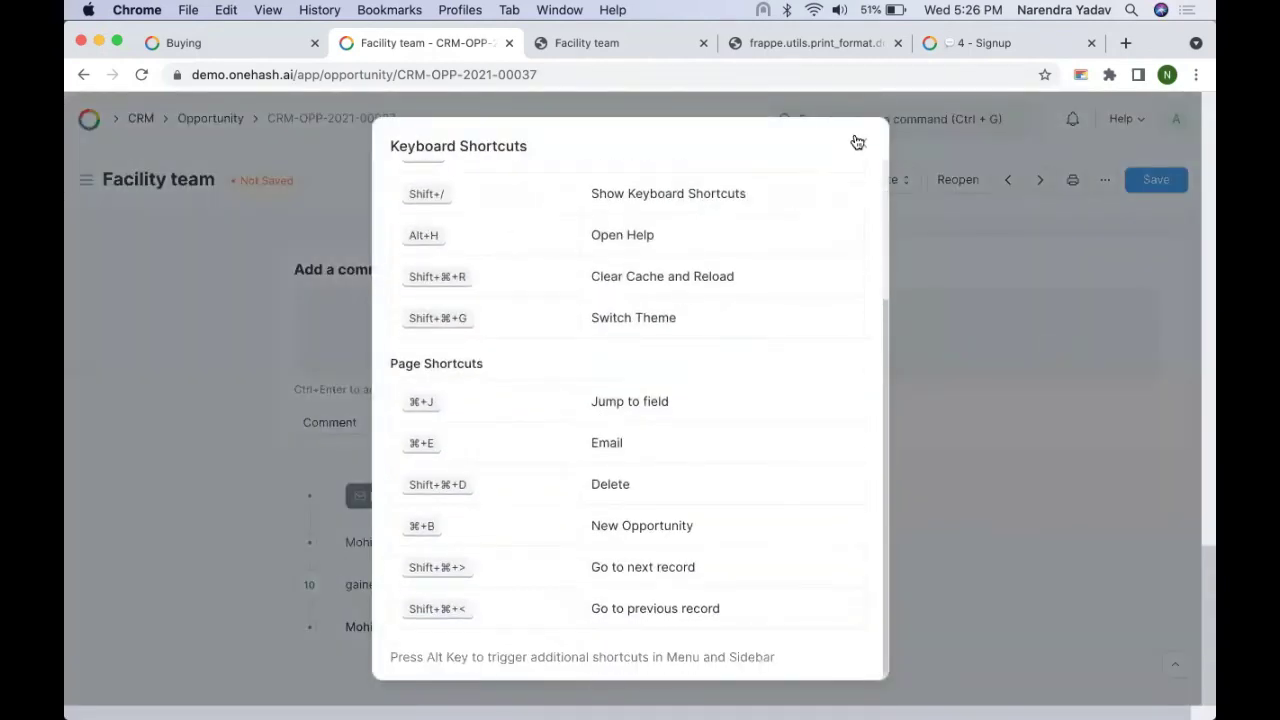
pyautogui.click(860, 142)
pyautogui.click(1162, 182)
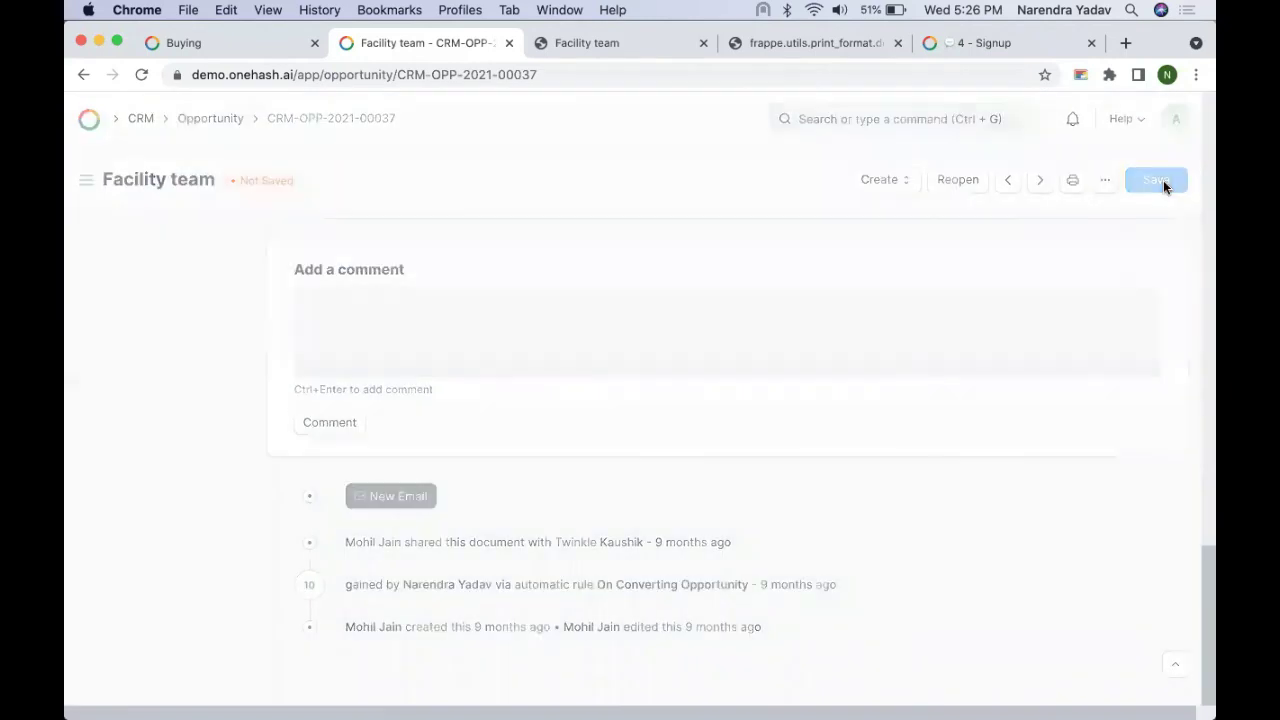
pyautogui.click(829, 117)
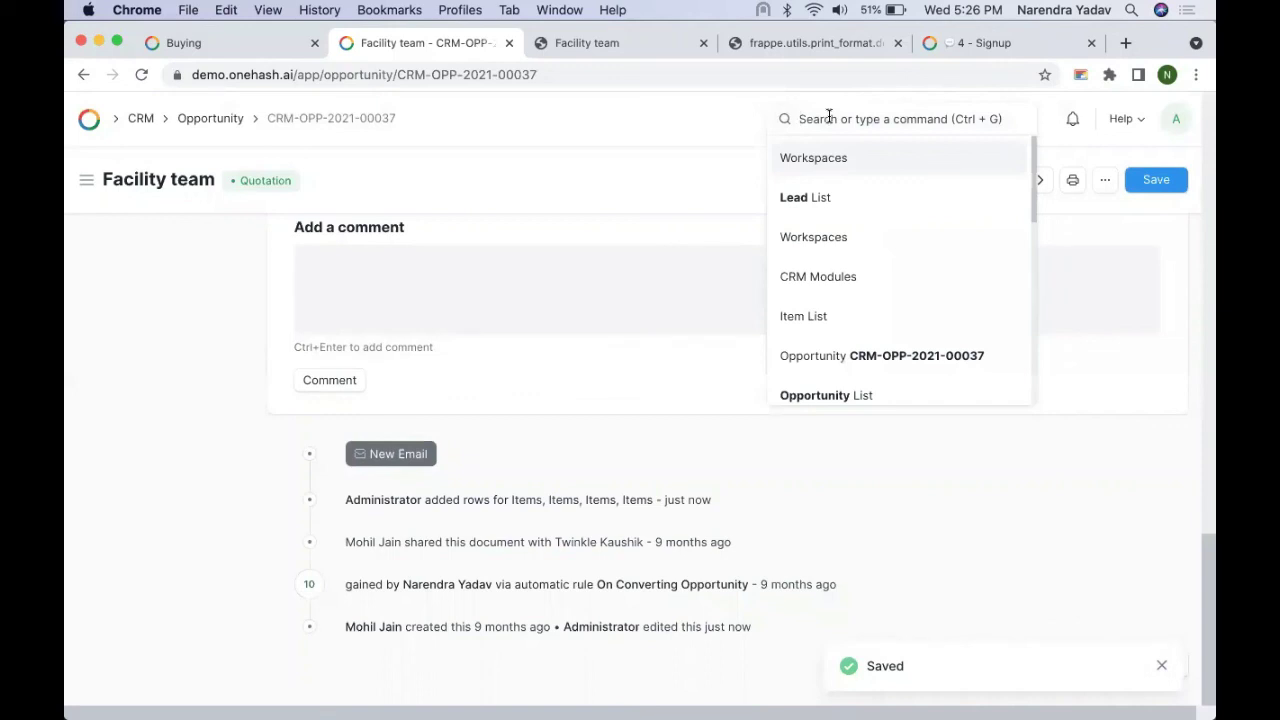
pyautogui.write('item')
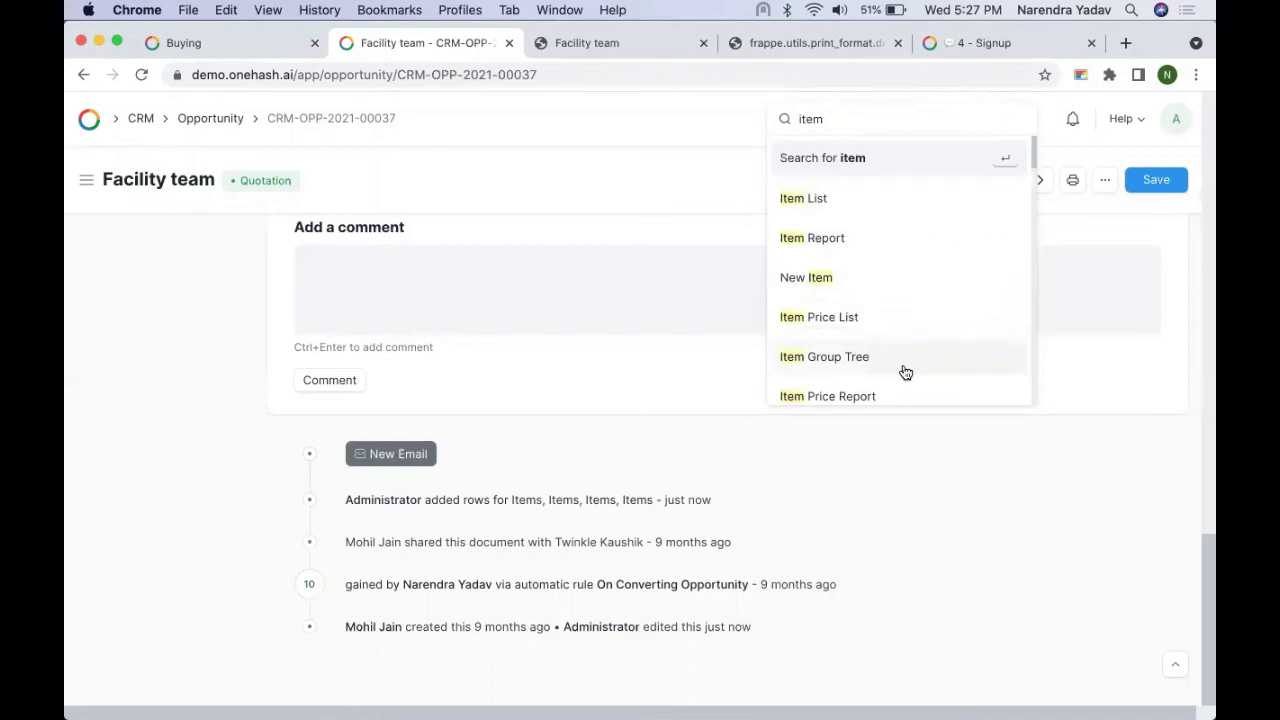
pyautogui.click(874, 200)
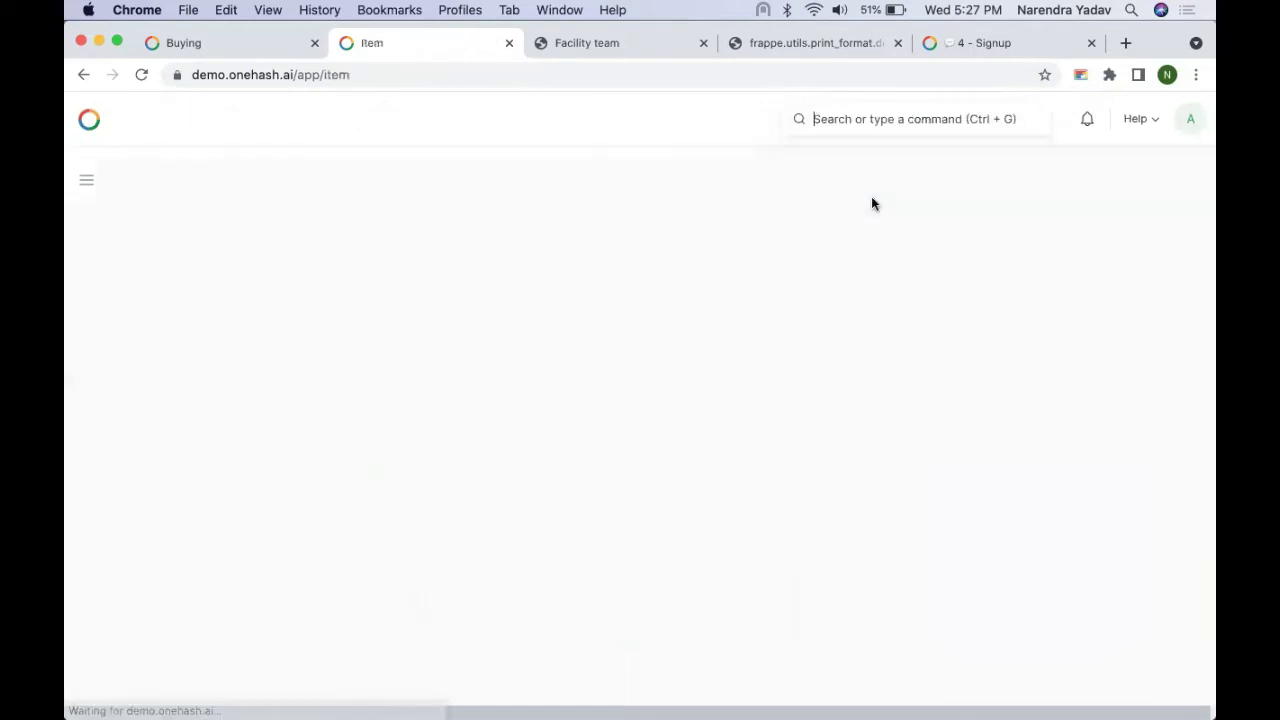
pyautogui.click(851, 119)
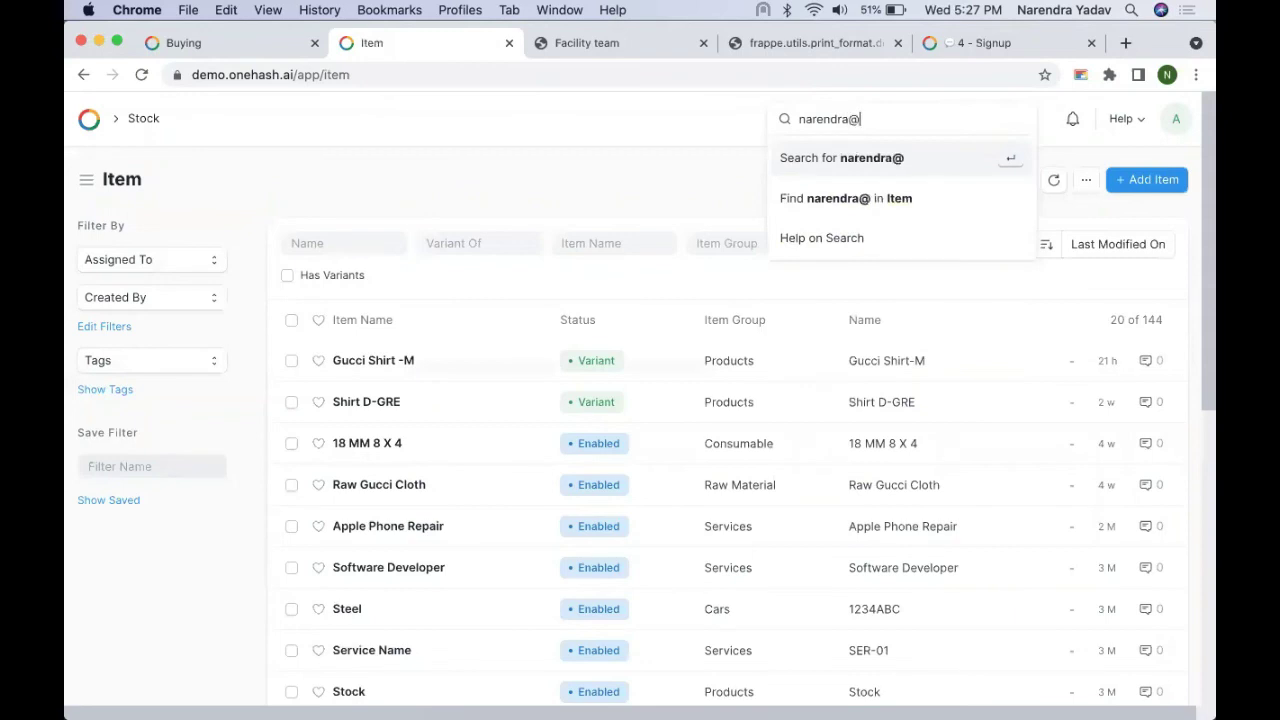
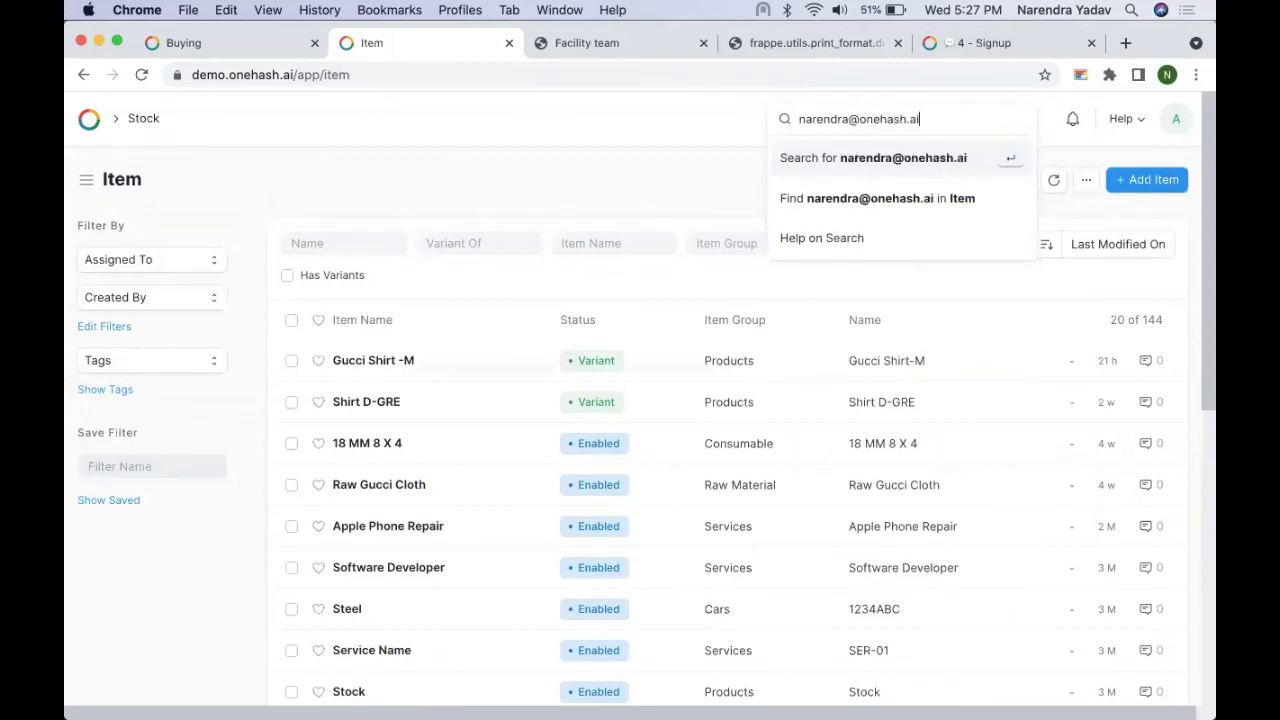
pyautogui.press('Return')
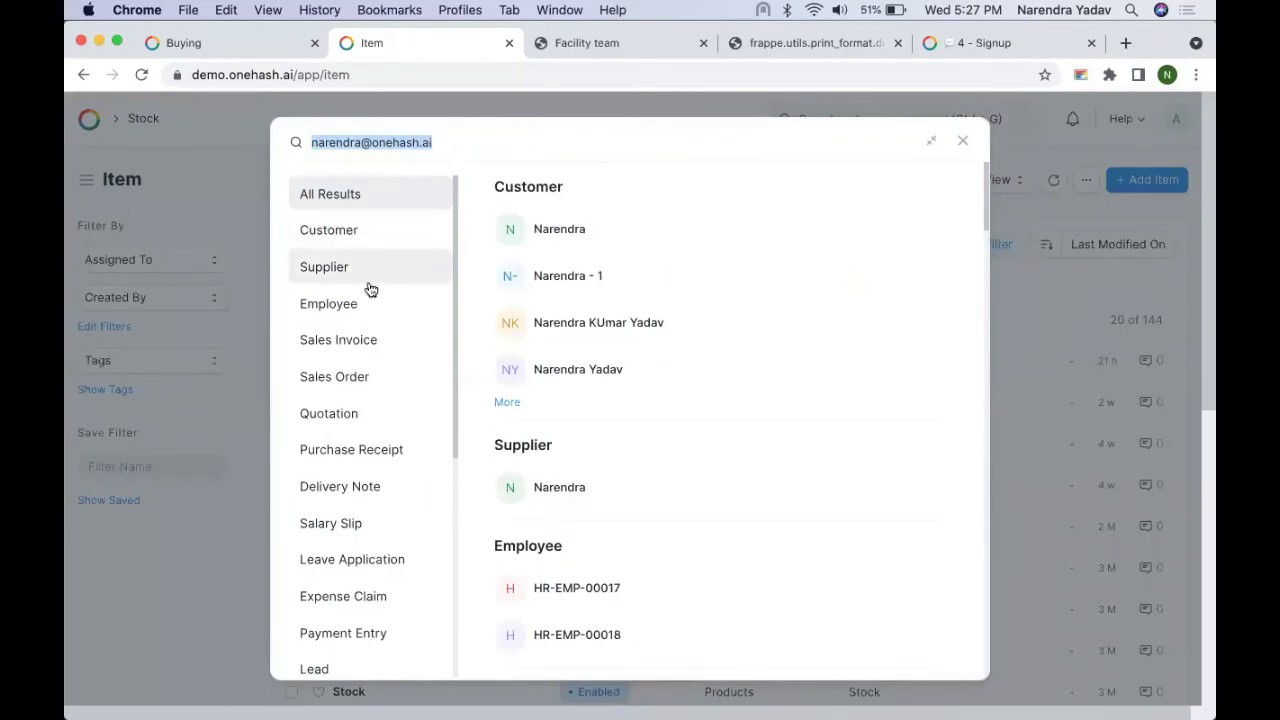
pyautogui.scroll(-8, 388, 374)
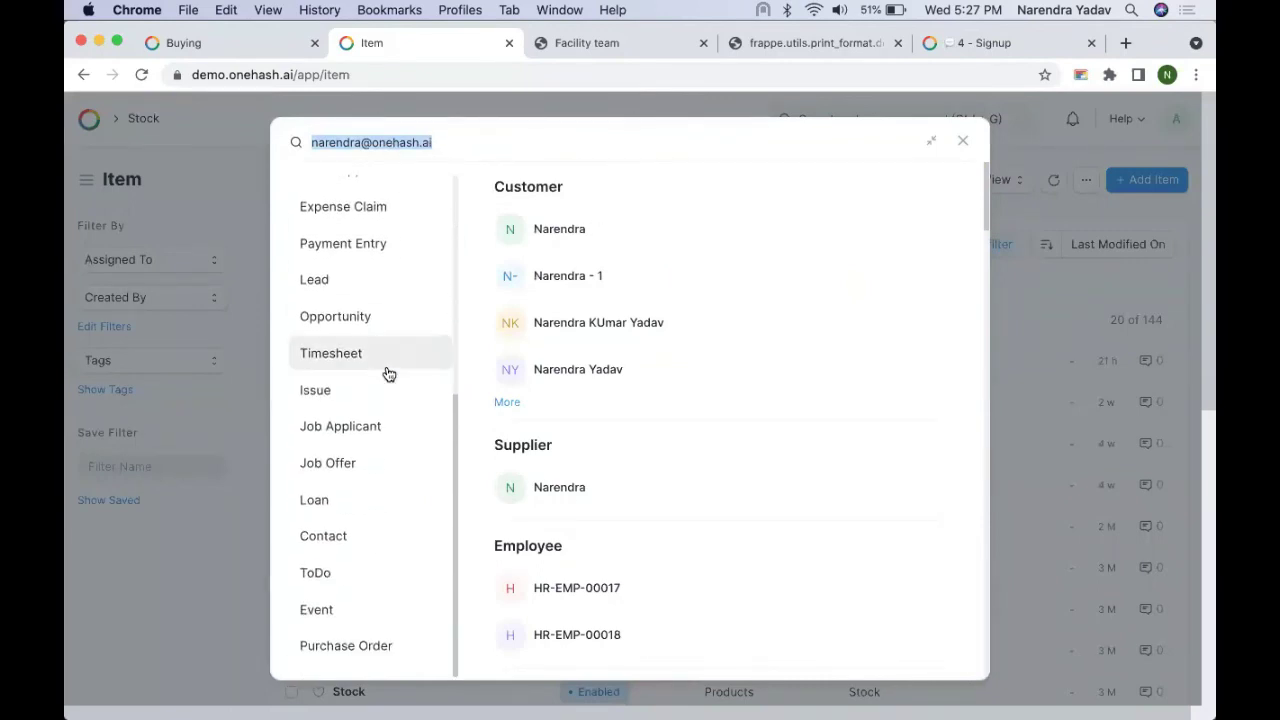
pyautogui.click(388, 374)
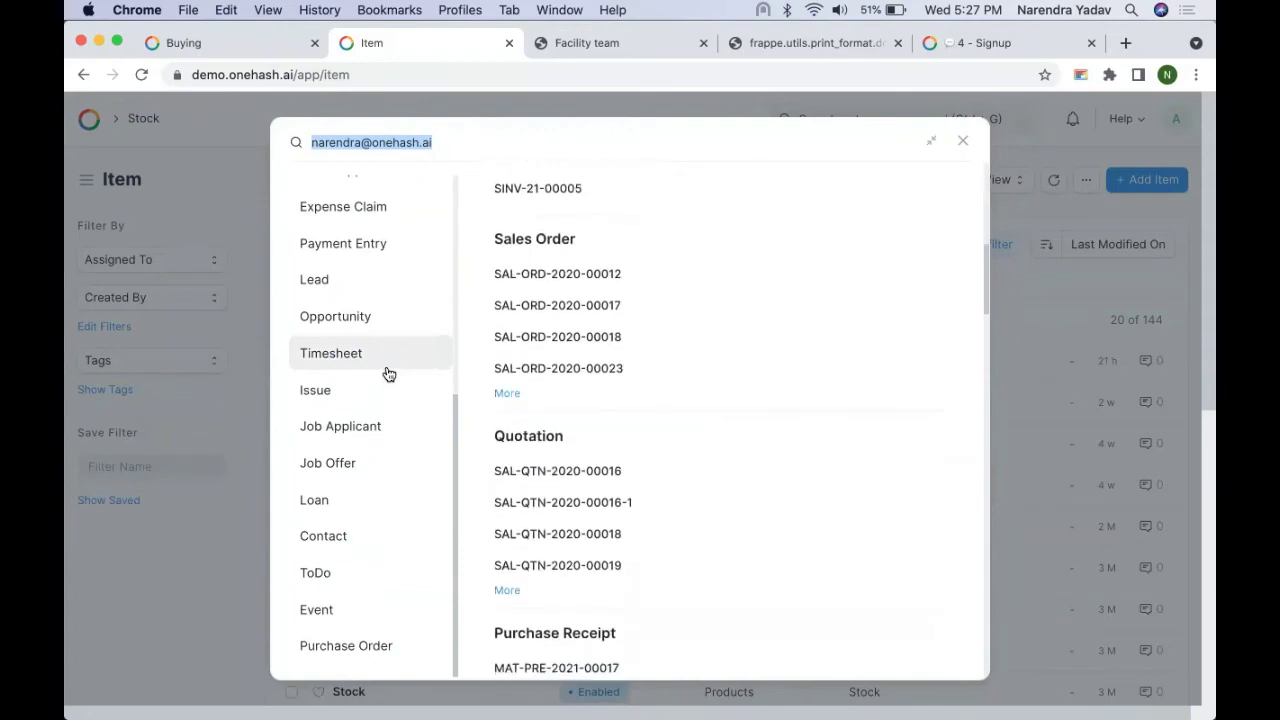
pyautogui.click(381, 620)
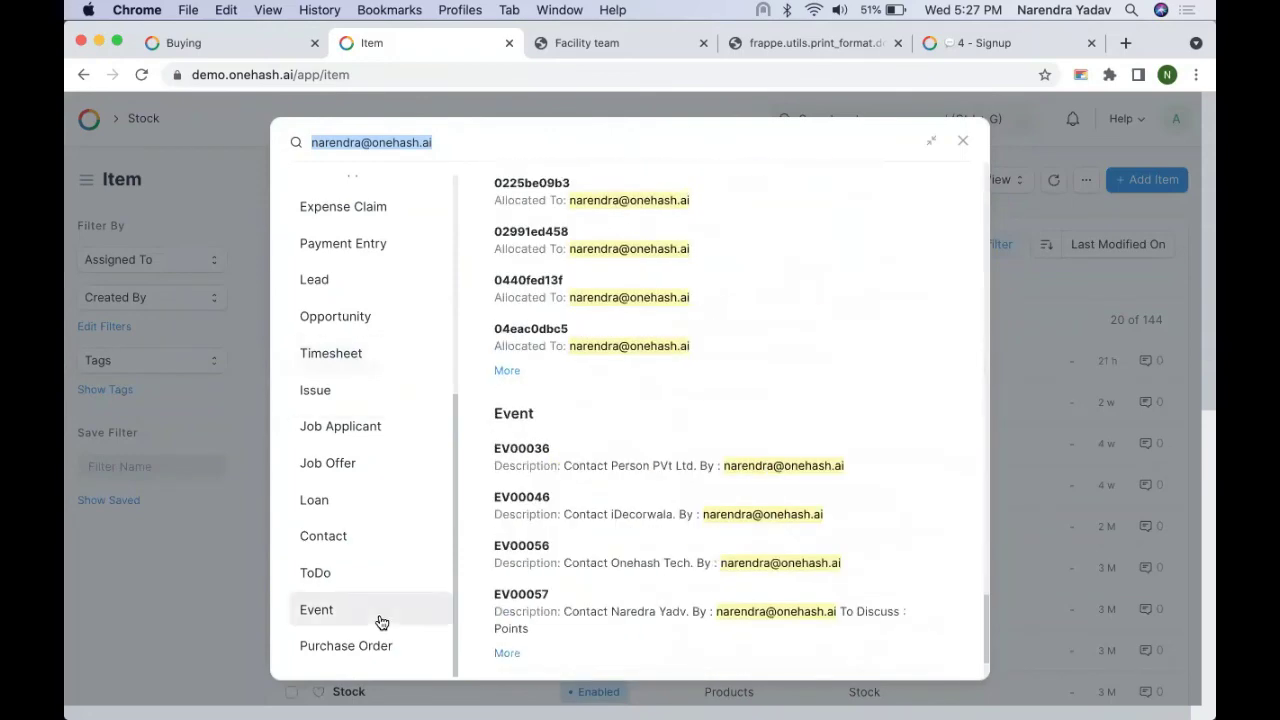
pyautogui.click(593, 459)
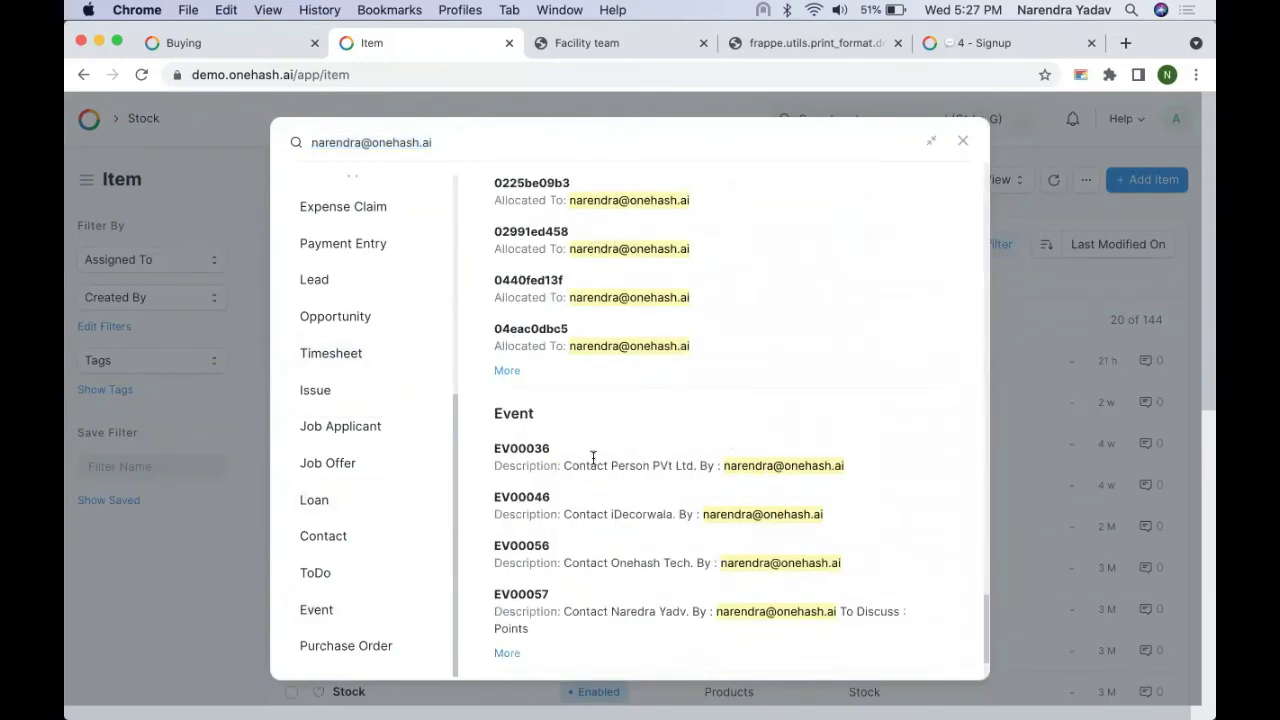
pyautogui.click(961, 143)
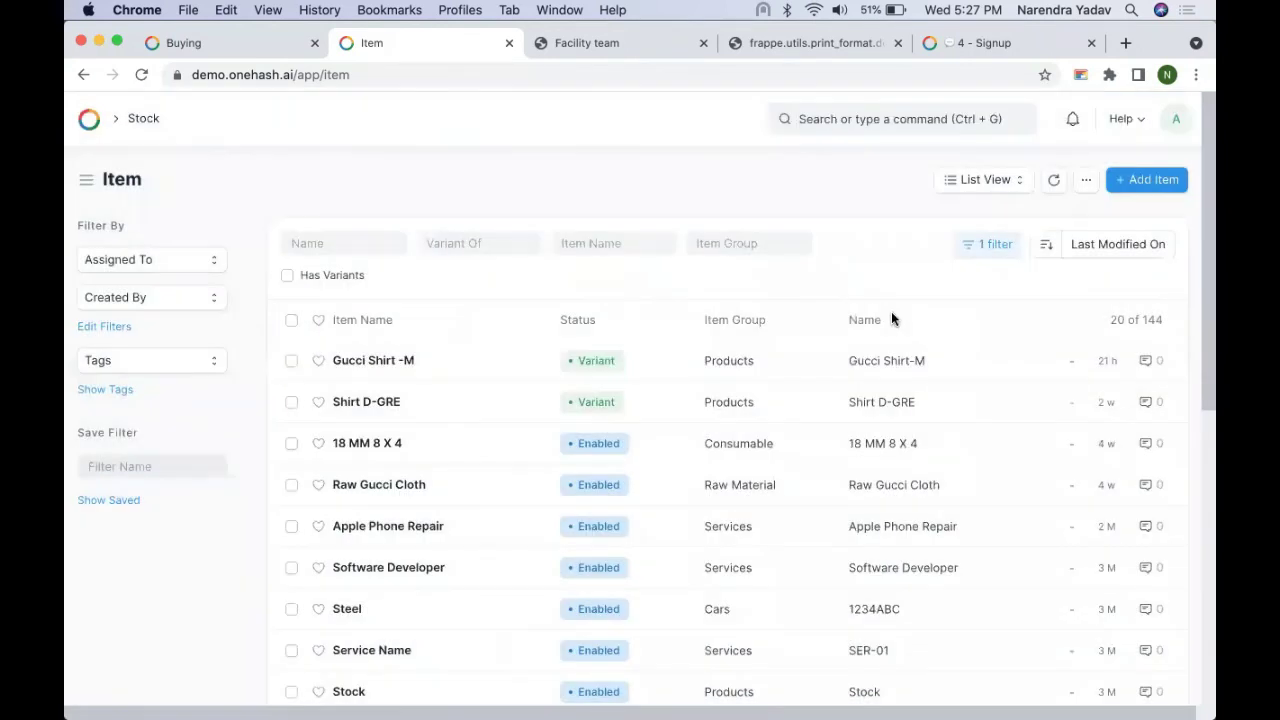
# Step: View the Item Valuation help article and the main help site, then return to the Item list
pyautogui.click(1122, 119)
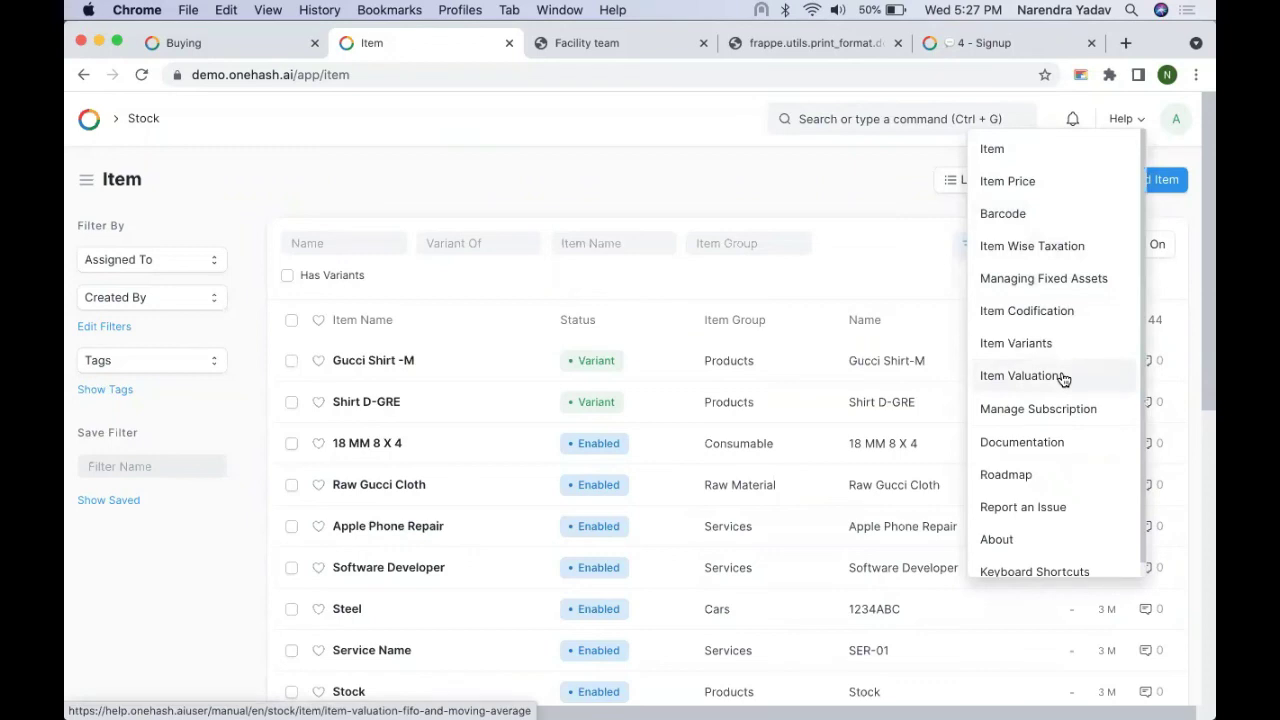
pyautogui.click(1062, 376)
pyautogui.click(370, 43)
pyautogui.click(1122, 119)
pyautogui.click(1022, 442)
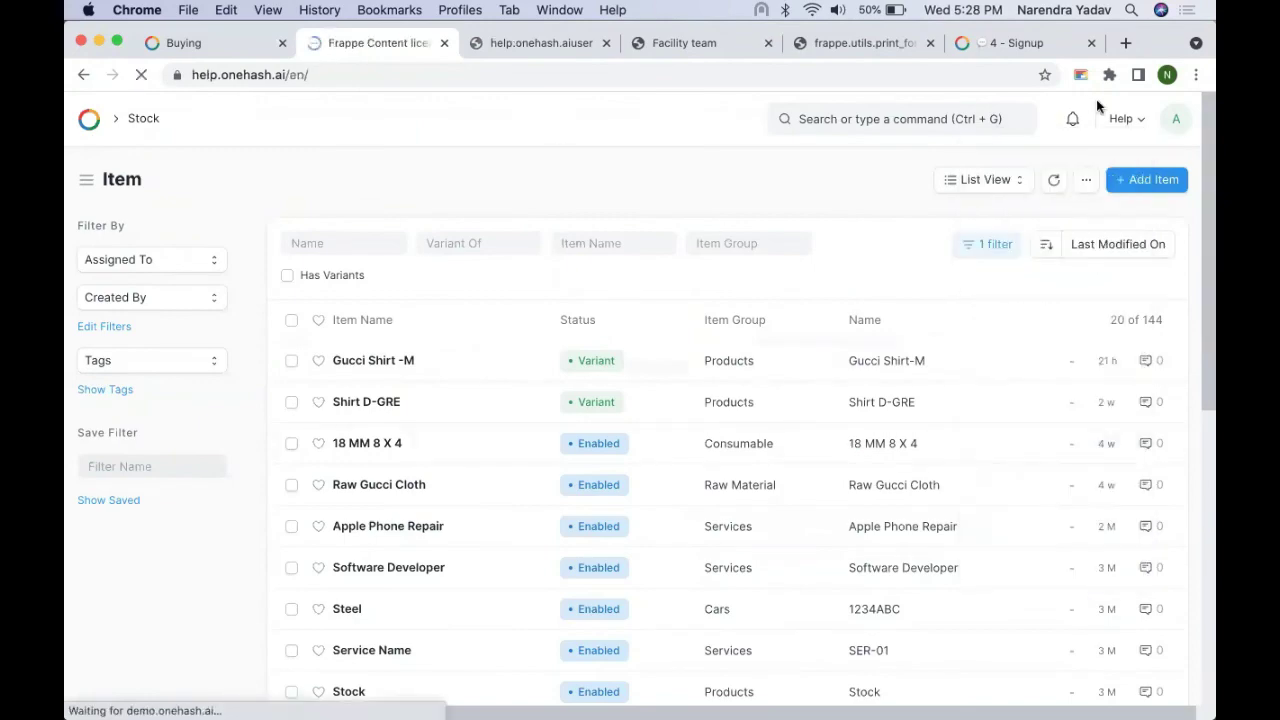
pyautogui.press('super+bracketleft')
# Step: In Session Defaults, replace Wind Power LLC with ABC Limited as Default Company and save
pyautogui.click(1180, 128)
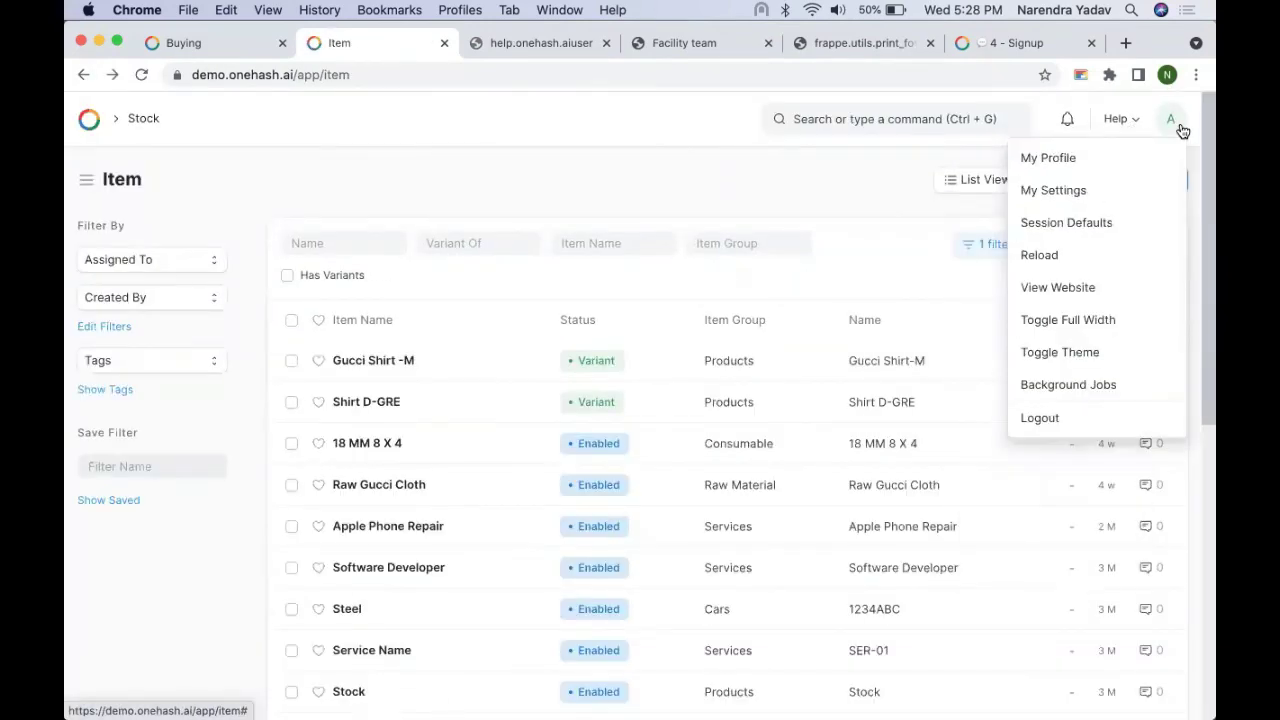
pyautogui.click(1086, 223)
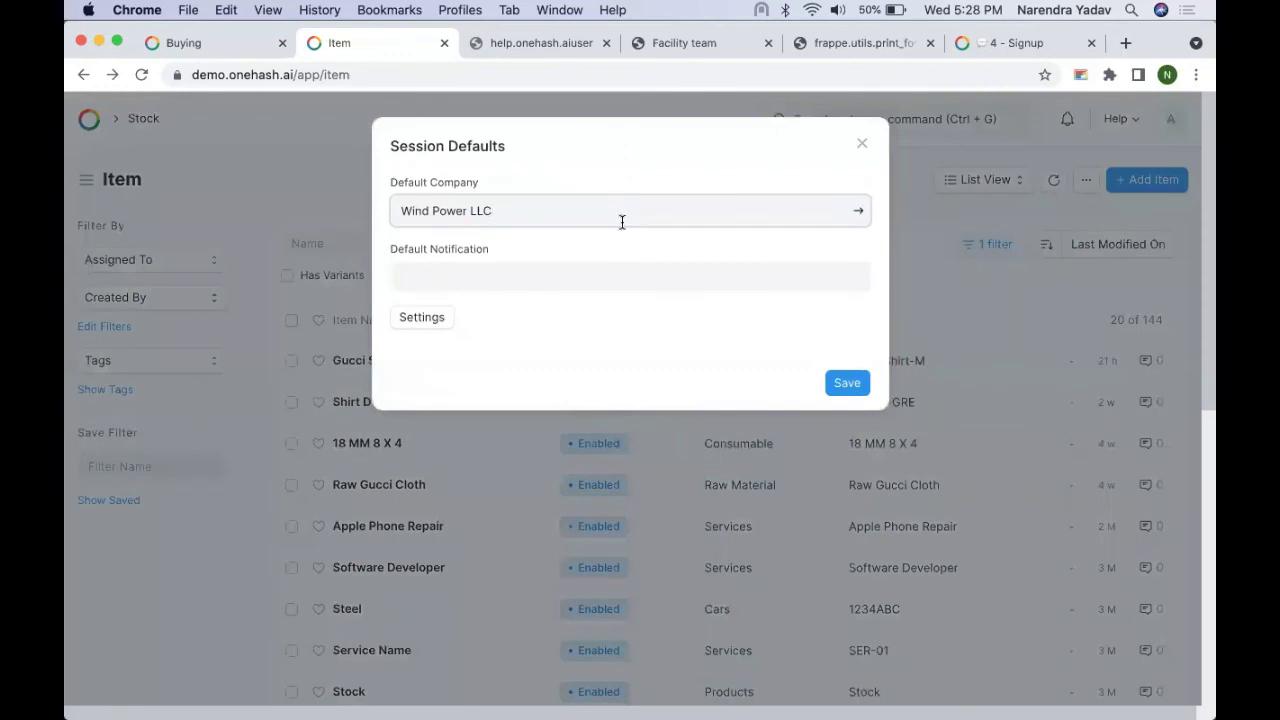
pyautogui.tripleClick(564, 210)
pyautogui.press('BackSpace')
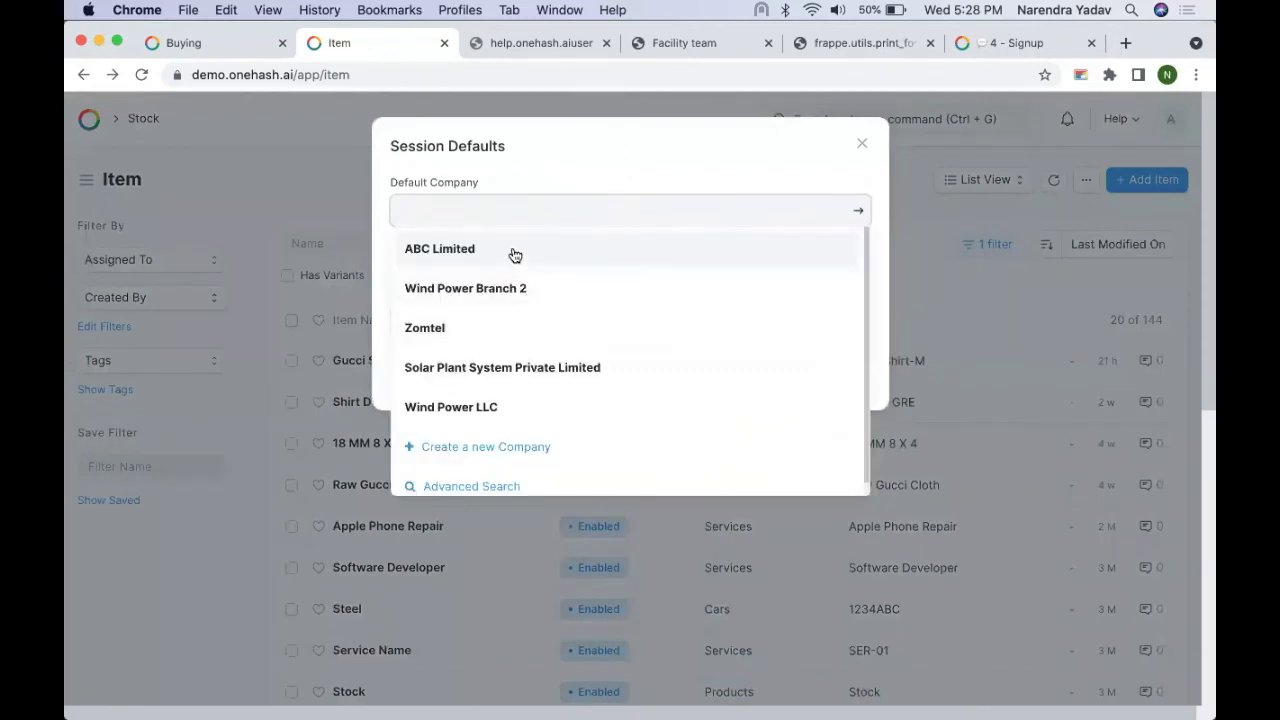
pyautogui.click(513, 250)
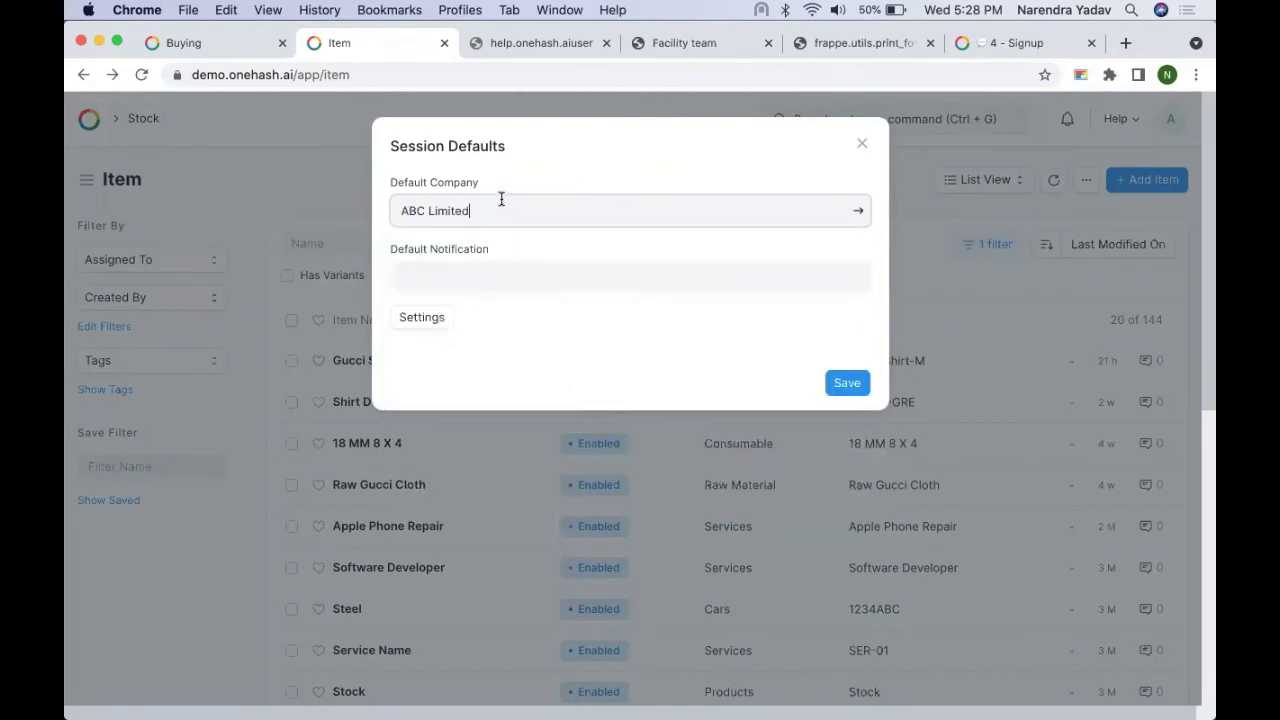
pyautogui.click(860, 385)
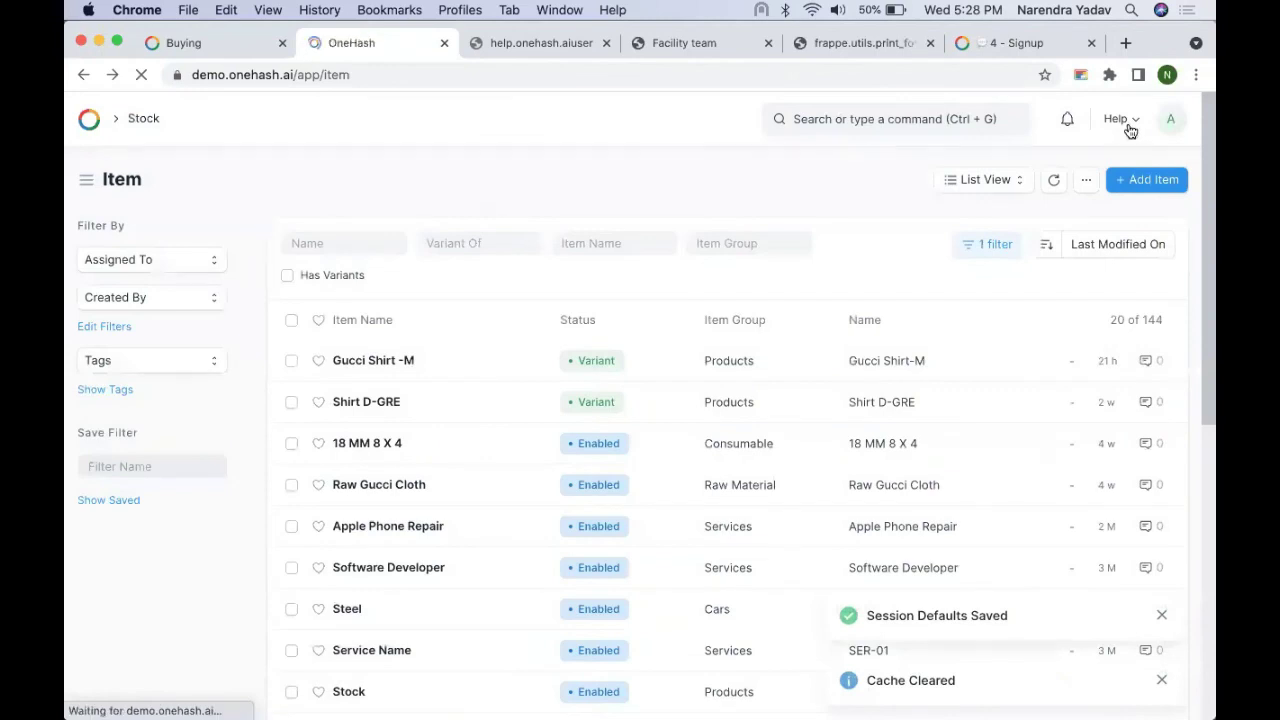
# Step: Reload the page and clear the cache from the avatar menu
pyautogui.click(1128, 119)
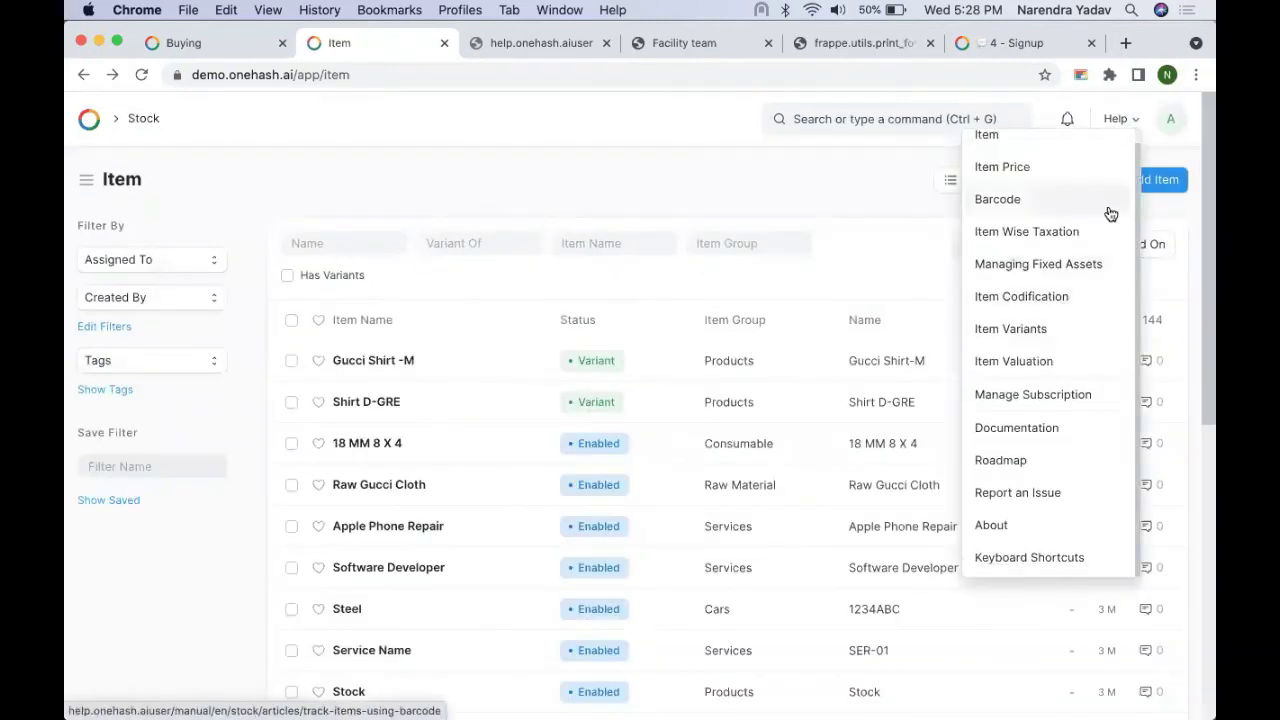
pyautogui.click(1169, 122)
pyautogui.click(1107, 259)
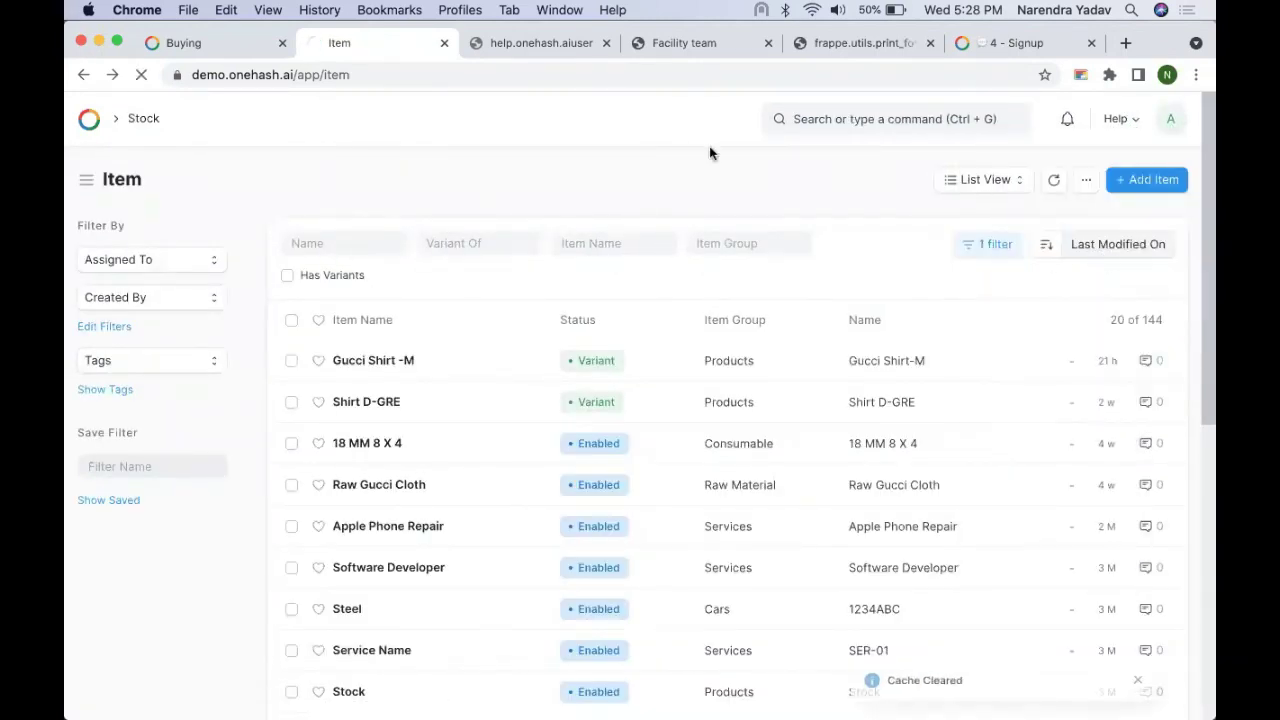
# Step: Try the Timeless Night theme, then switch back to Frappe Light
pyautogui.click(1172, 120)
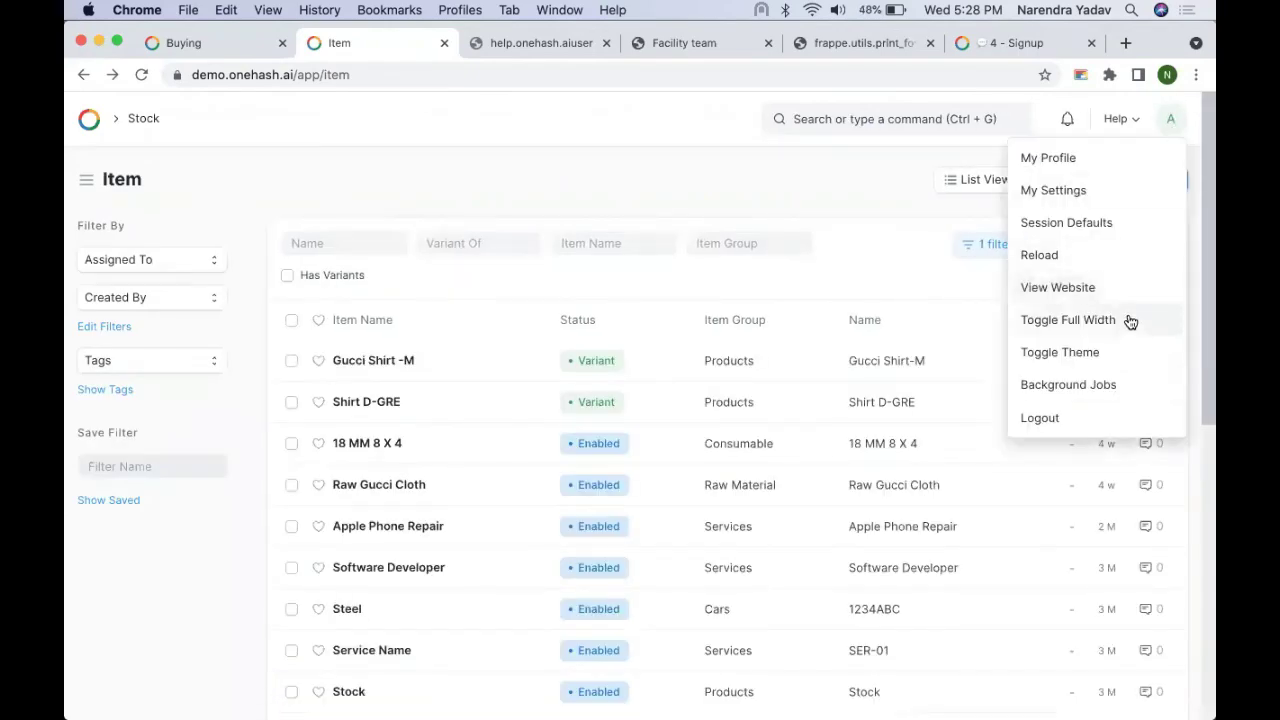
pyautogui.click(1120, 358)
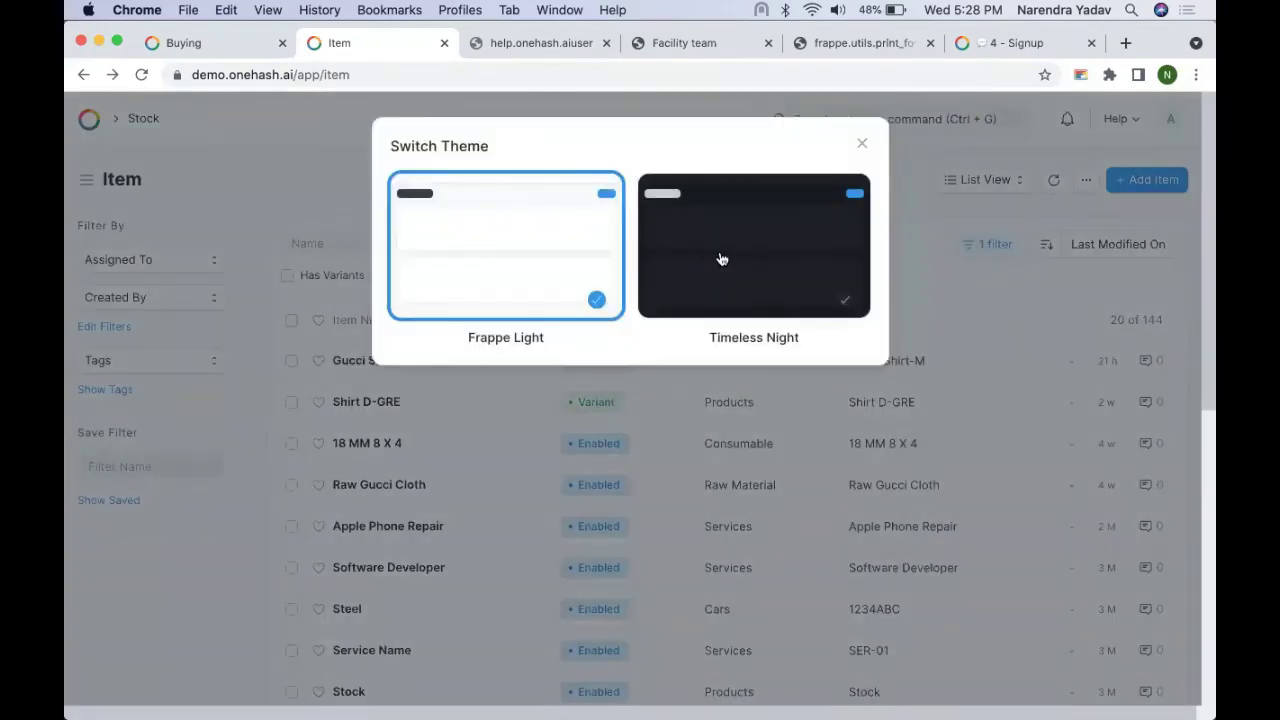
pyautogui.click(721, 259)
pyautogui.click(506, 246)
pyautogui.click(860, 144)
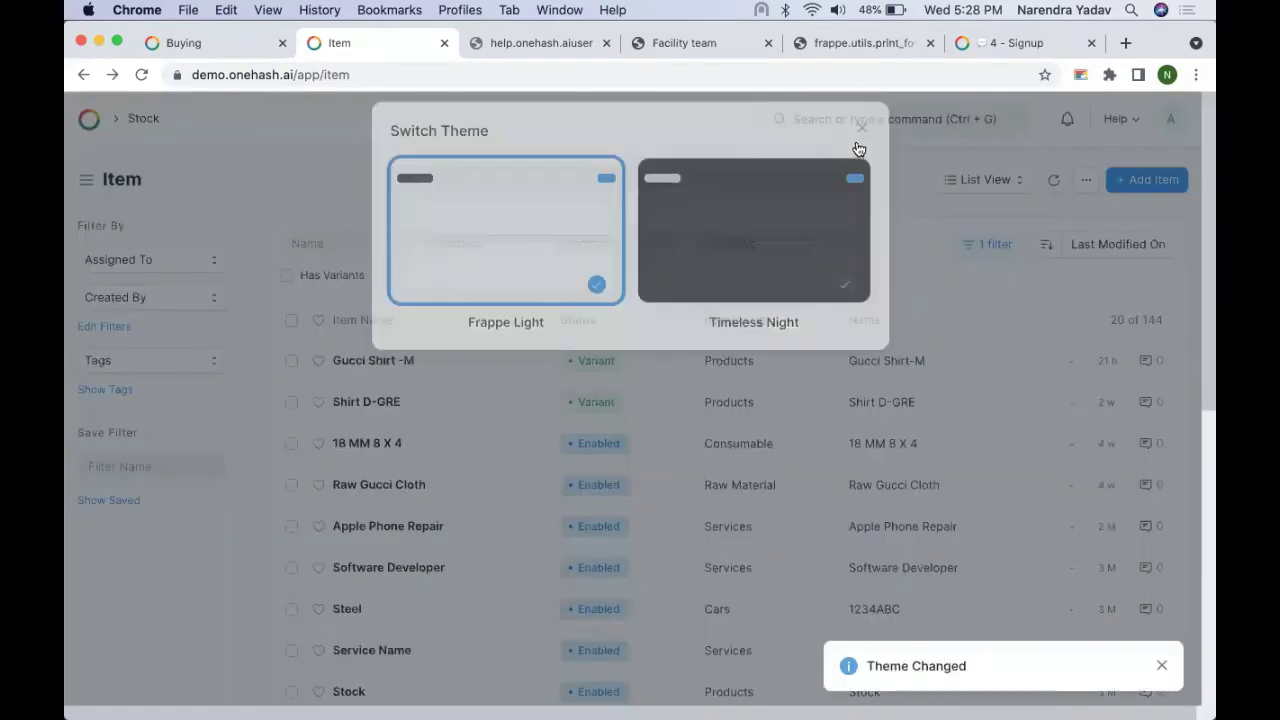
# Step: Log out of OneHash, leaving the Login to OneHash page showing
pyautogui.click(1170, 119)
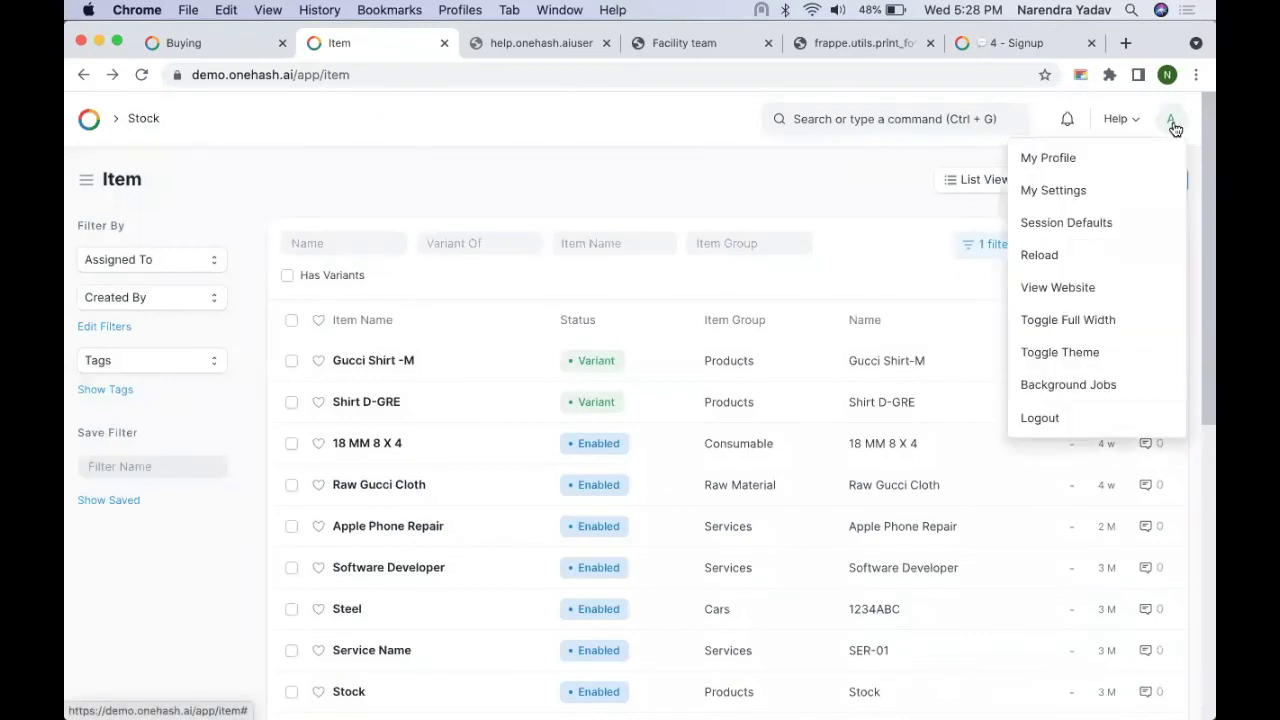
pyautogui.click(1104, 419)
pyautogui.moveTo(692, 705)
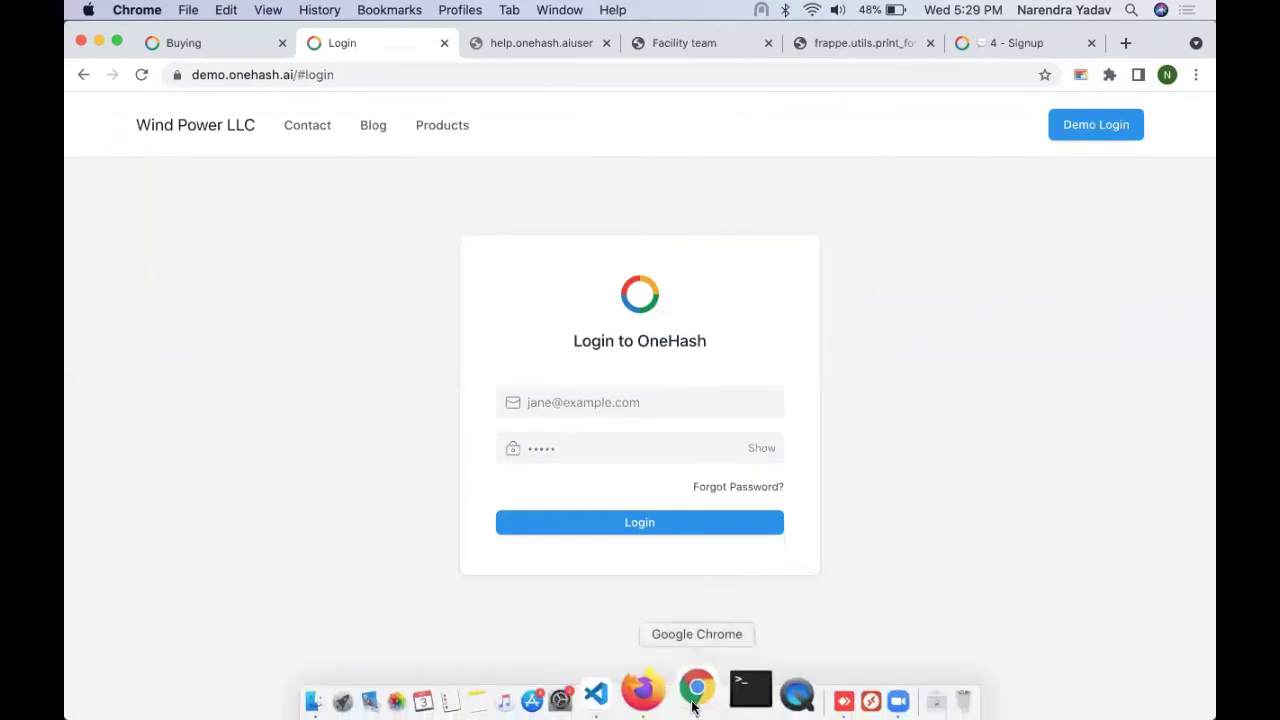